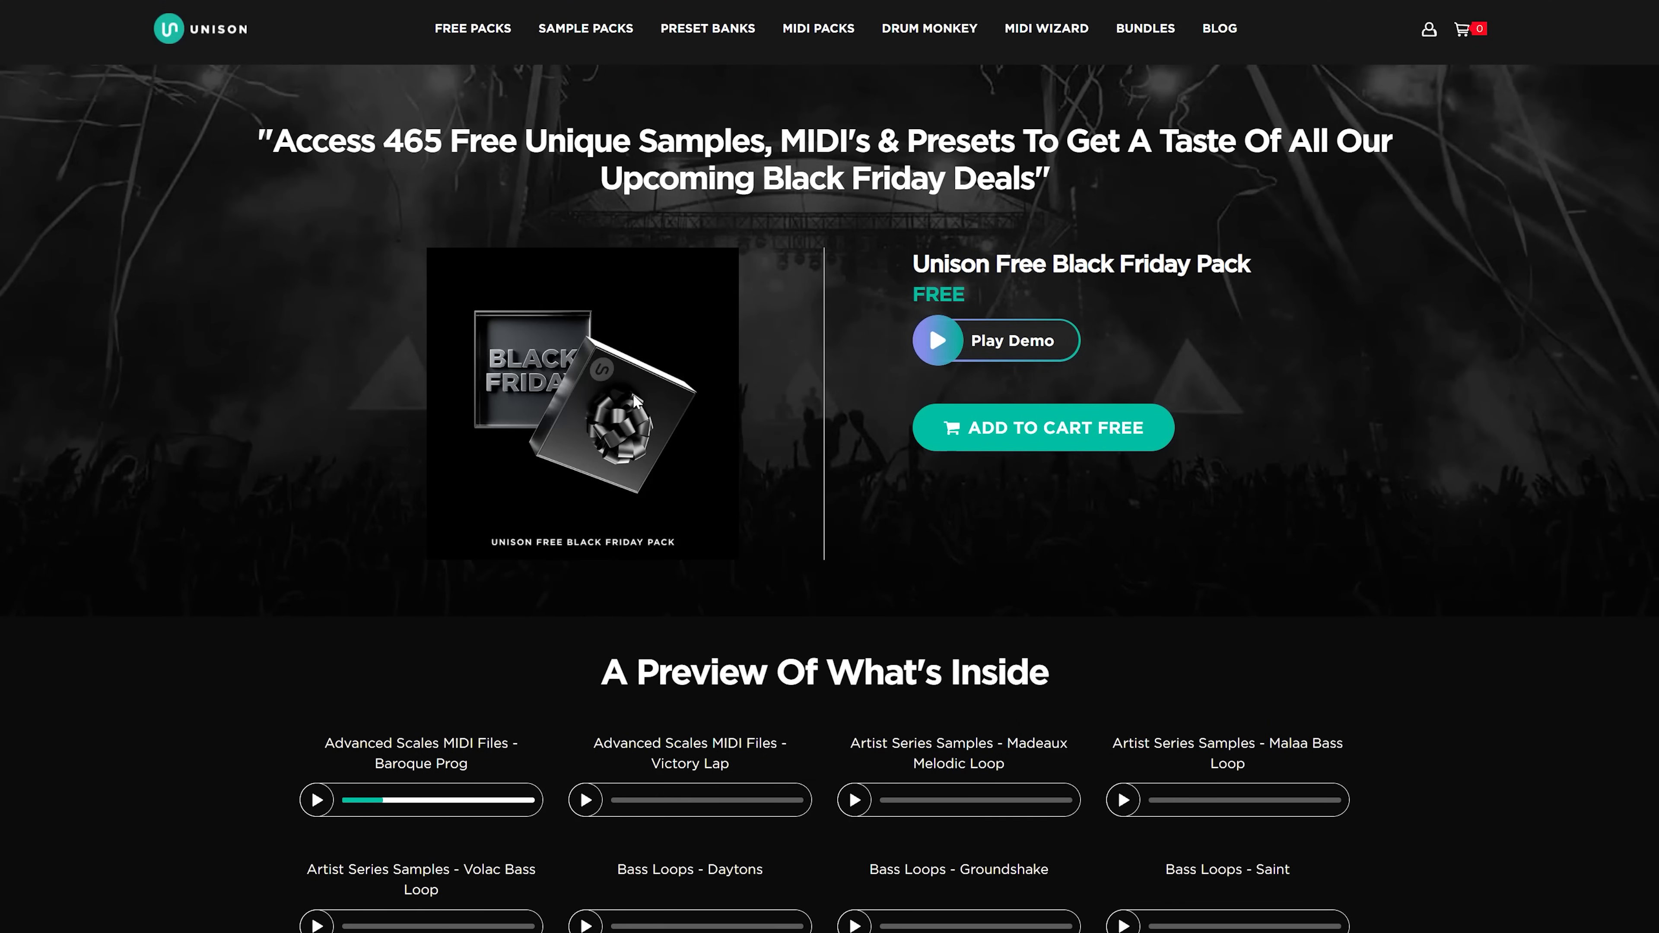
scroll(625, 374, "down", 12)
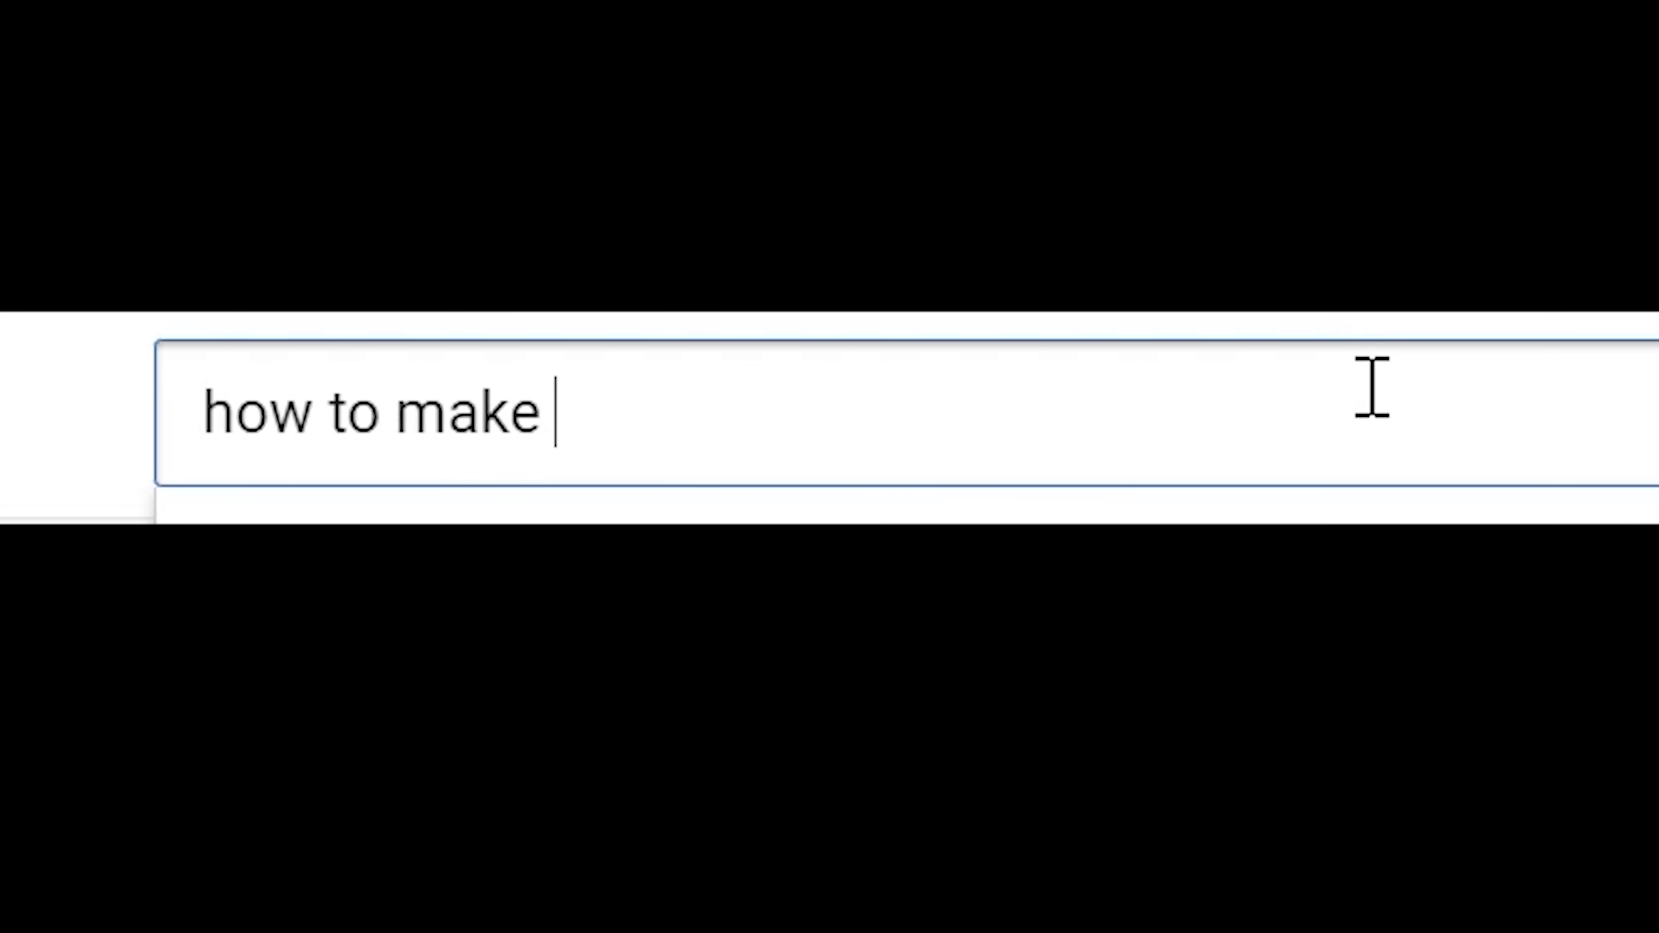
type("pack")
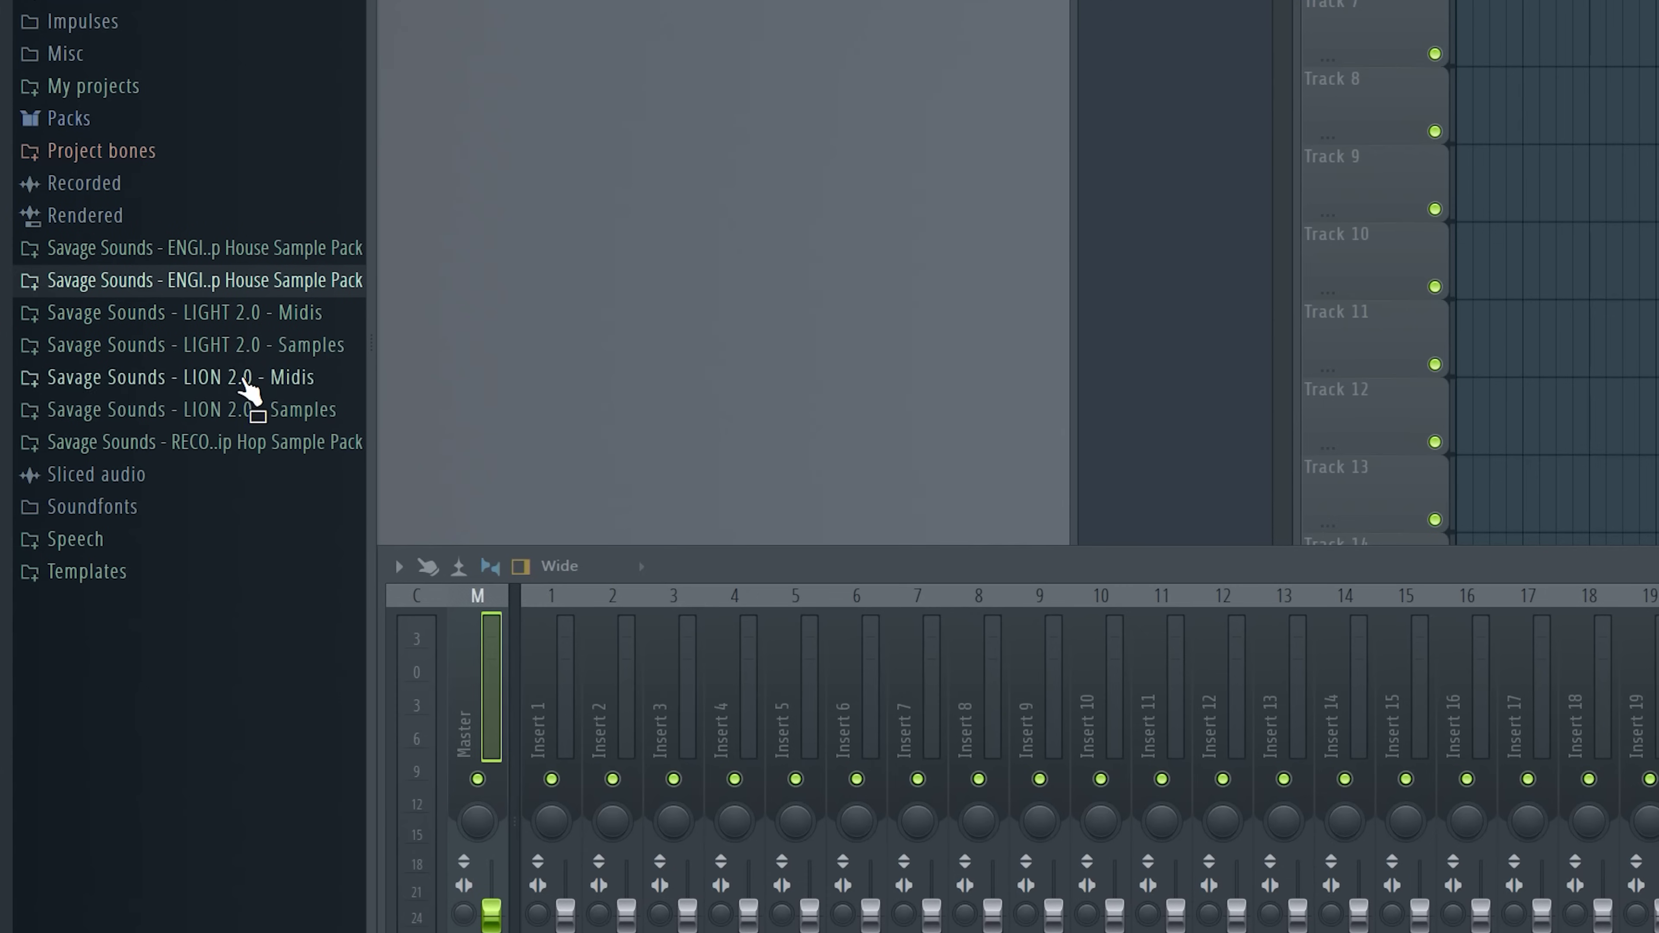
- Expand the Savage Sounds LION 2.0 Samples folder and audition a sample clip placed on Track 1
left_click(248, 409)
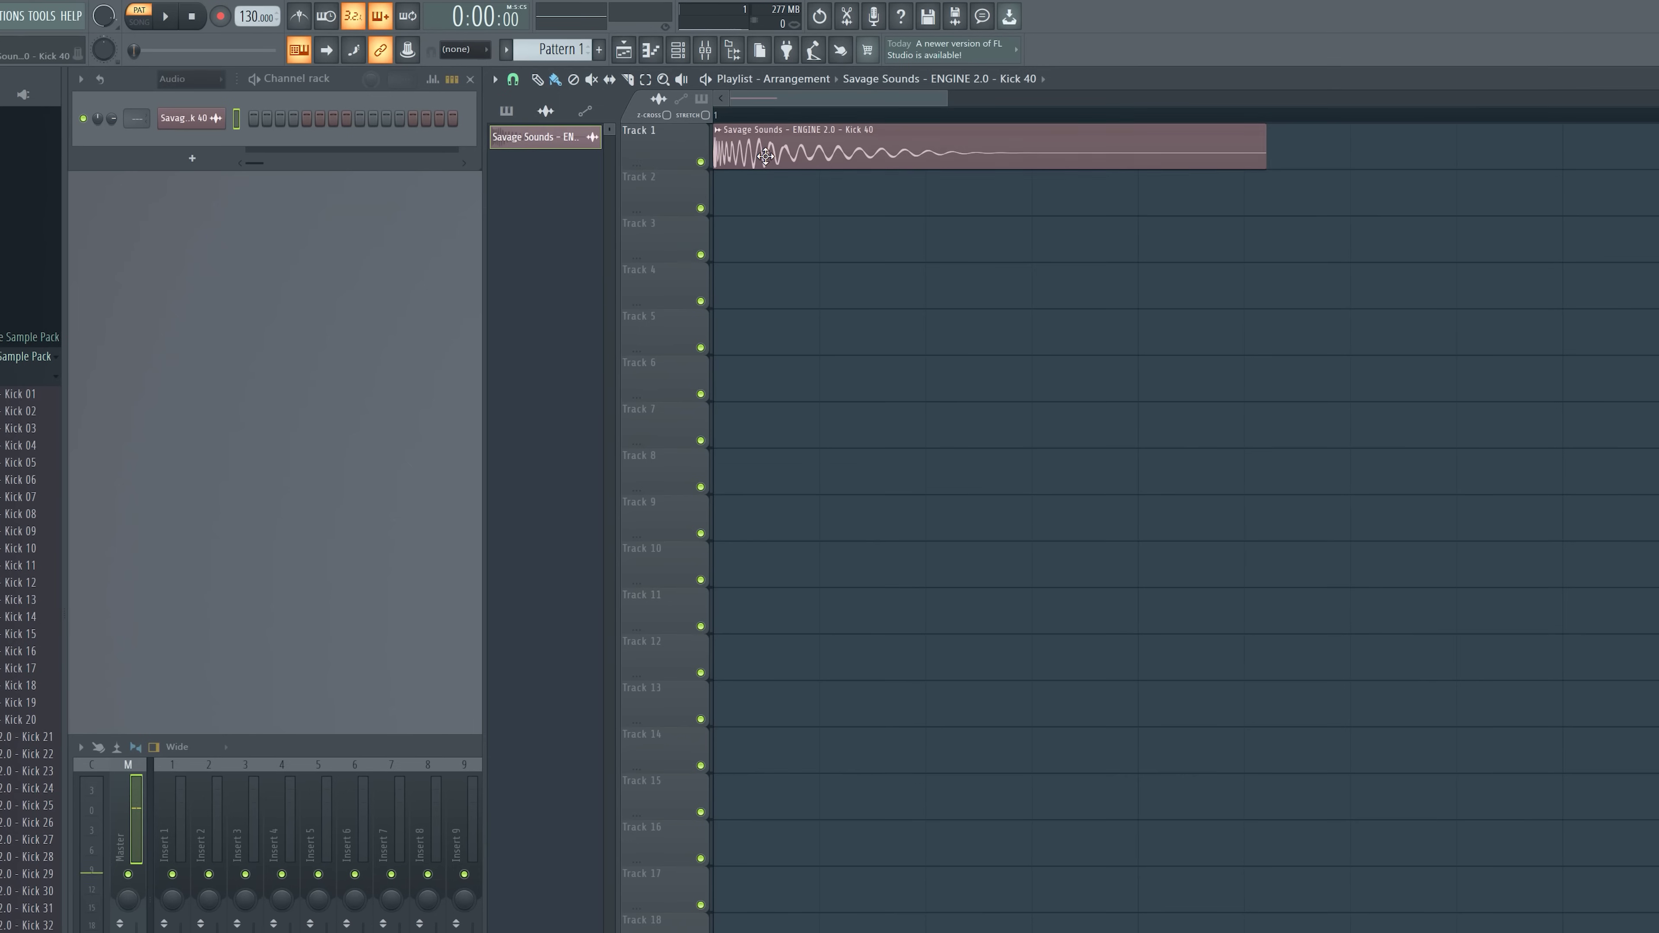
double_click(781, 129)
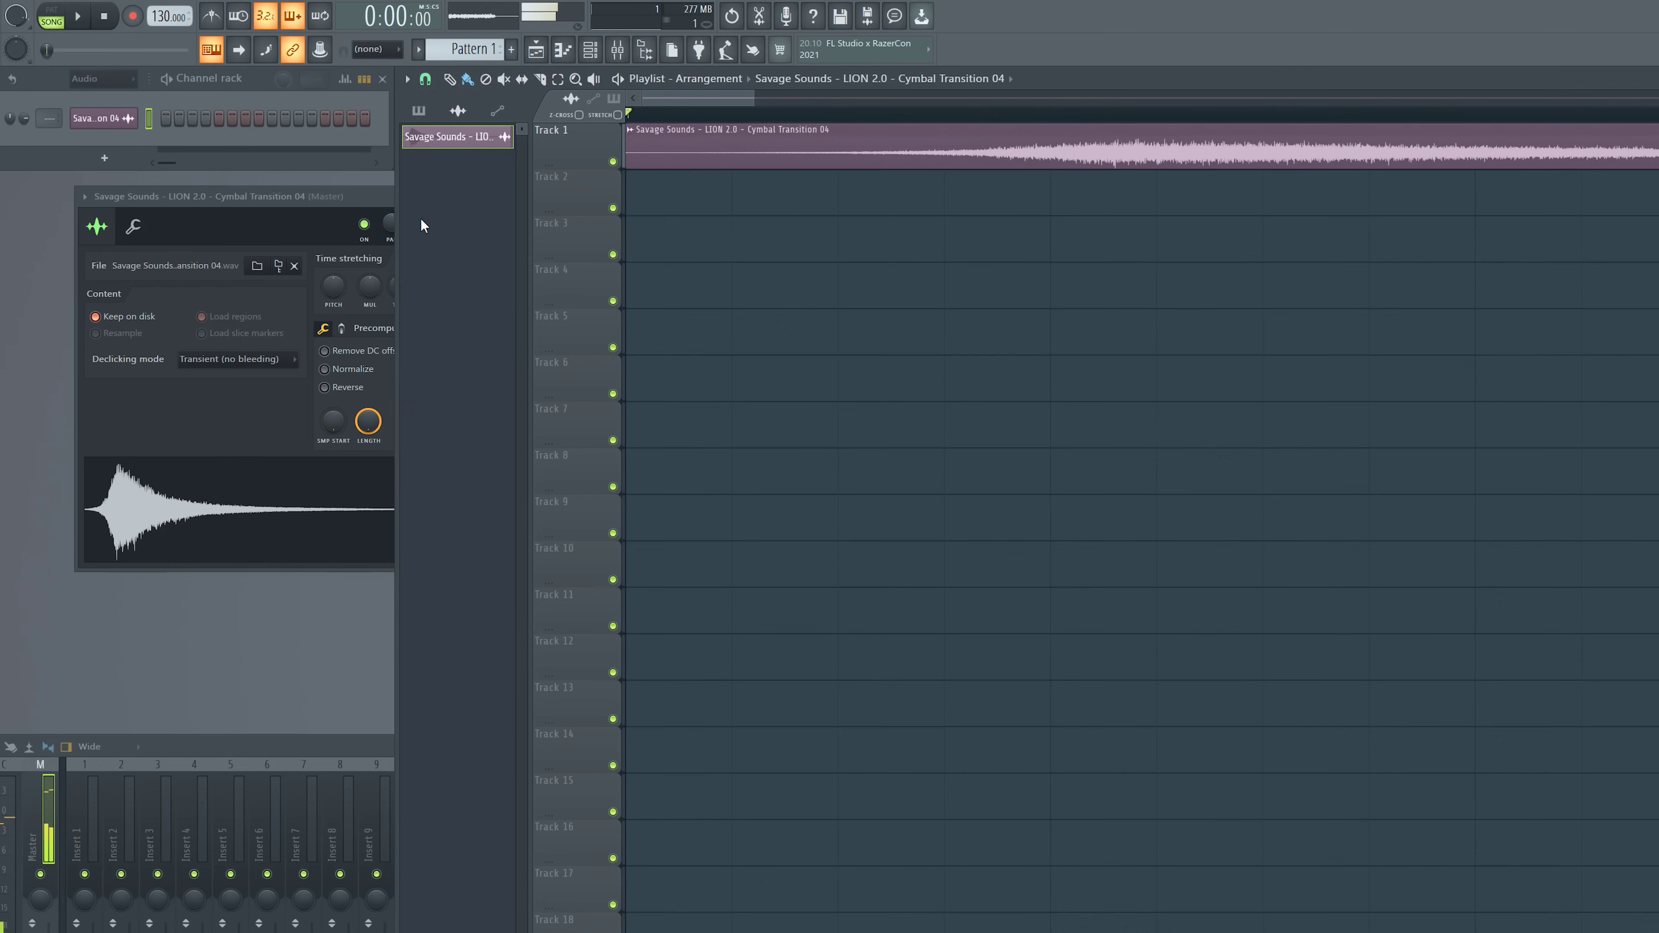
key("space")
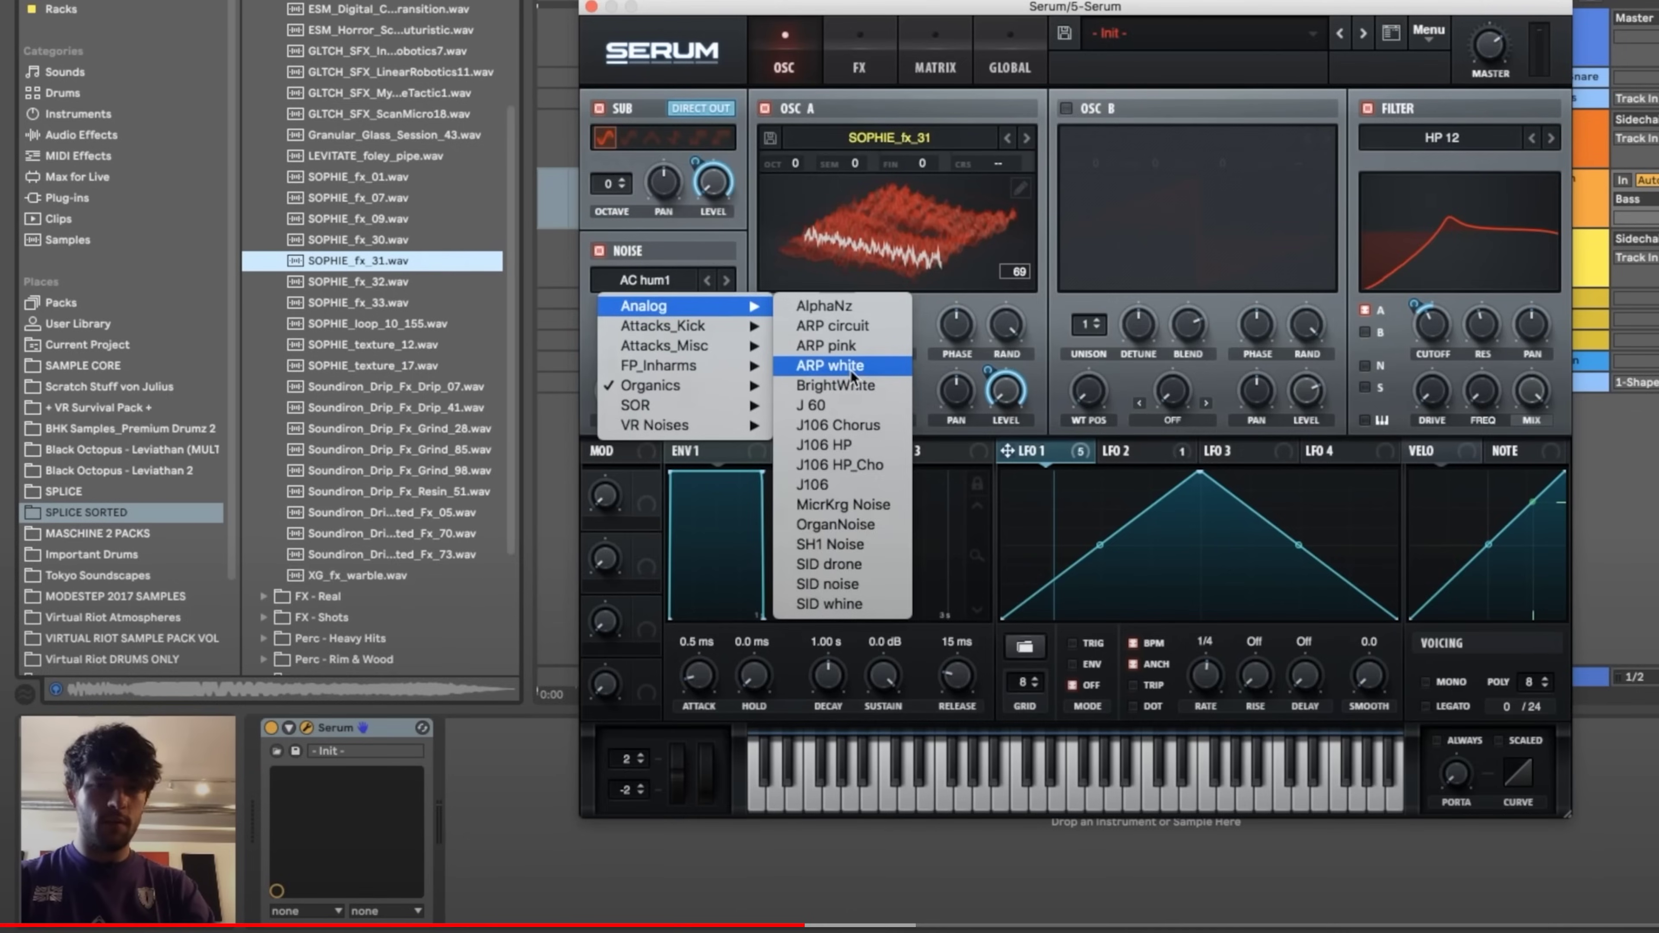
- Set the noise oscillator to ARP white and route LFO 1 to its level
left_click(850, 369)
left_click_drag(1051, 455, 715, 393)
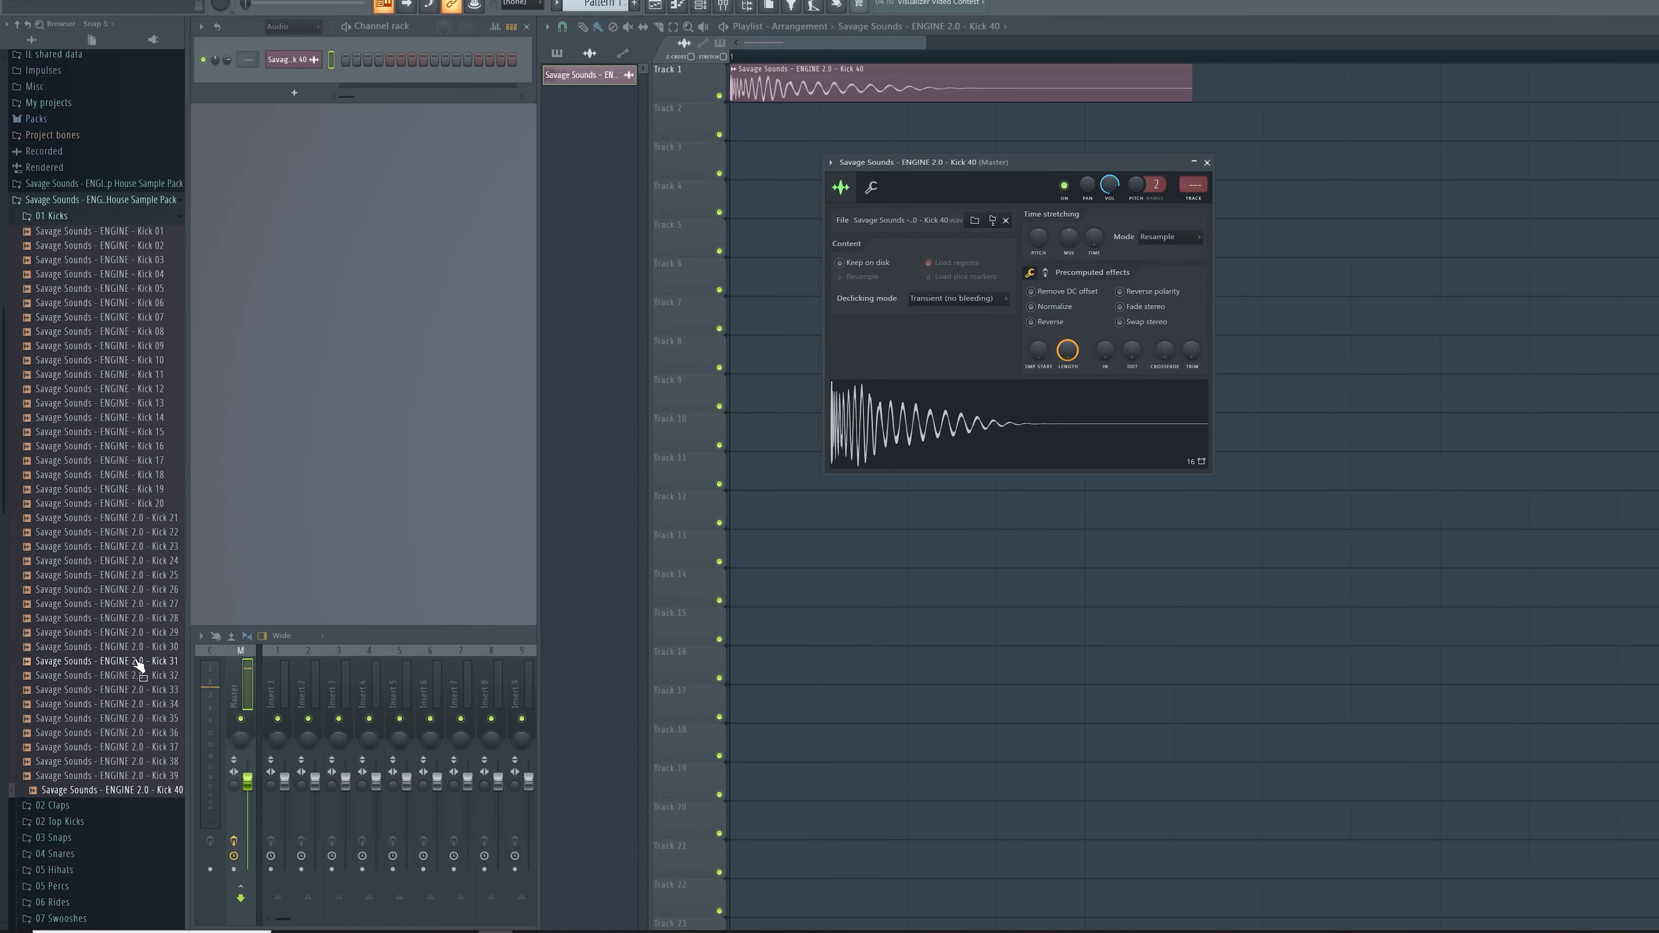
- Browse the Savage Sounds ENGINE 2.0 kicks and the LIGHT 2.0 Samples folders
left_click_drag(138, 663, 950, 439)
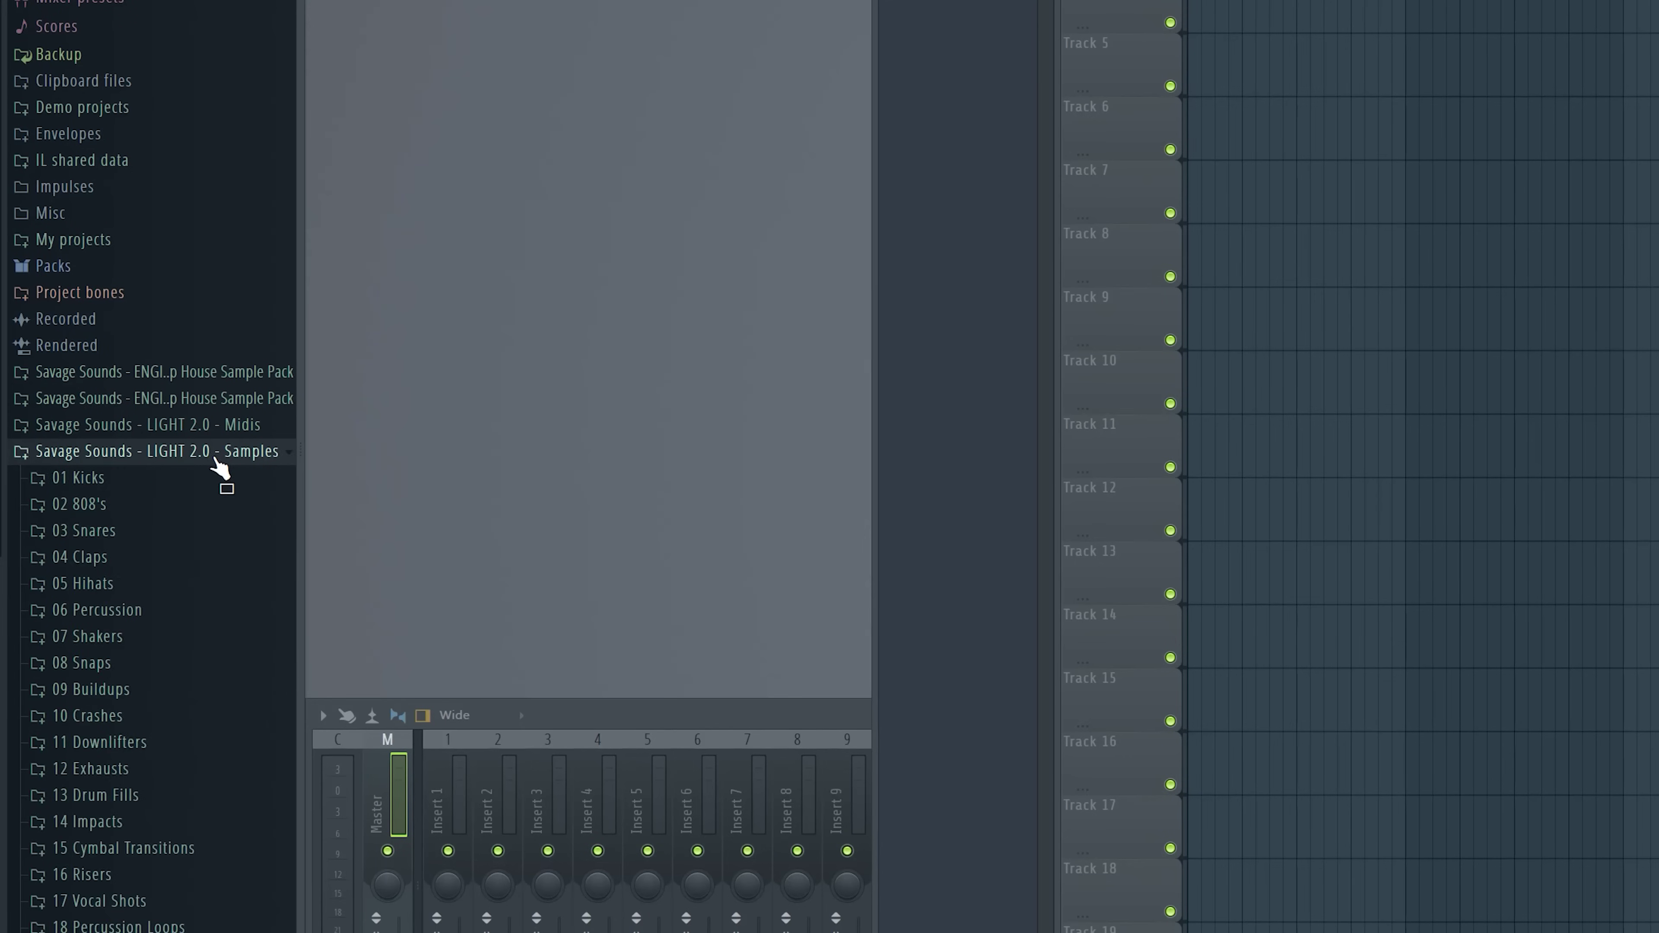
scroll(209, 483, "down", 5)
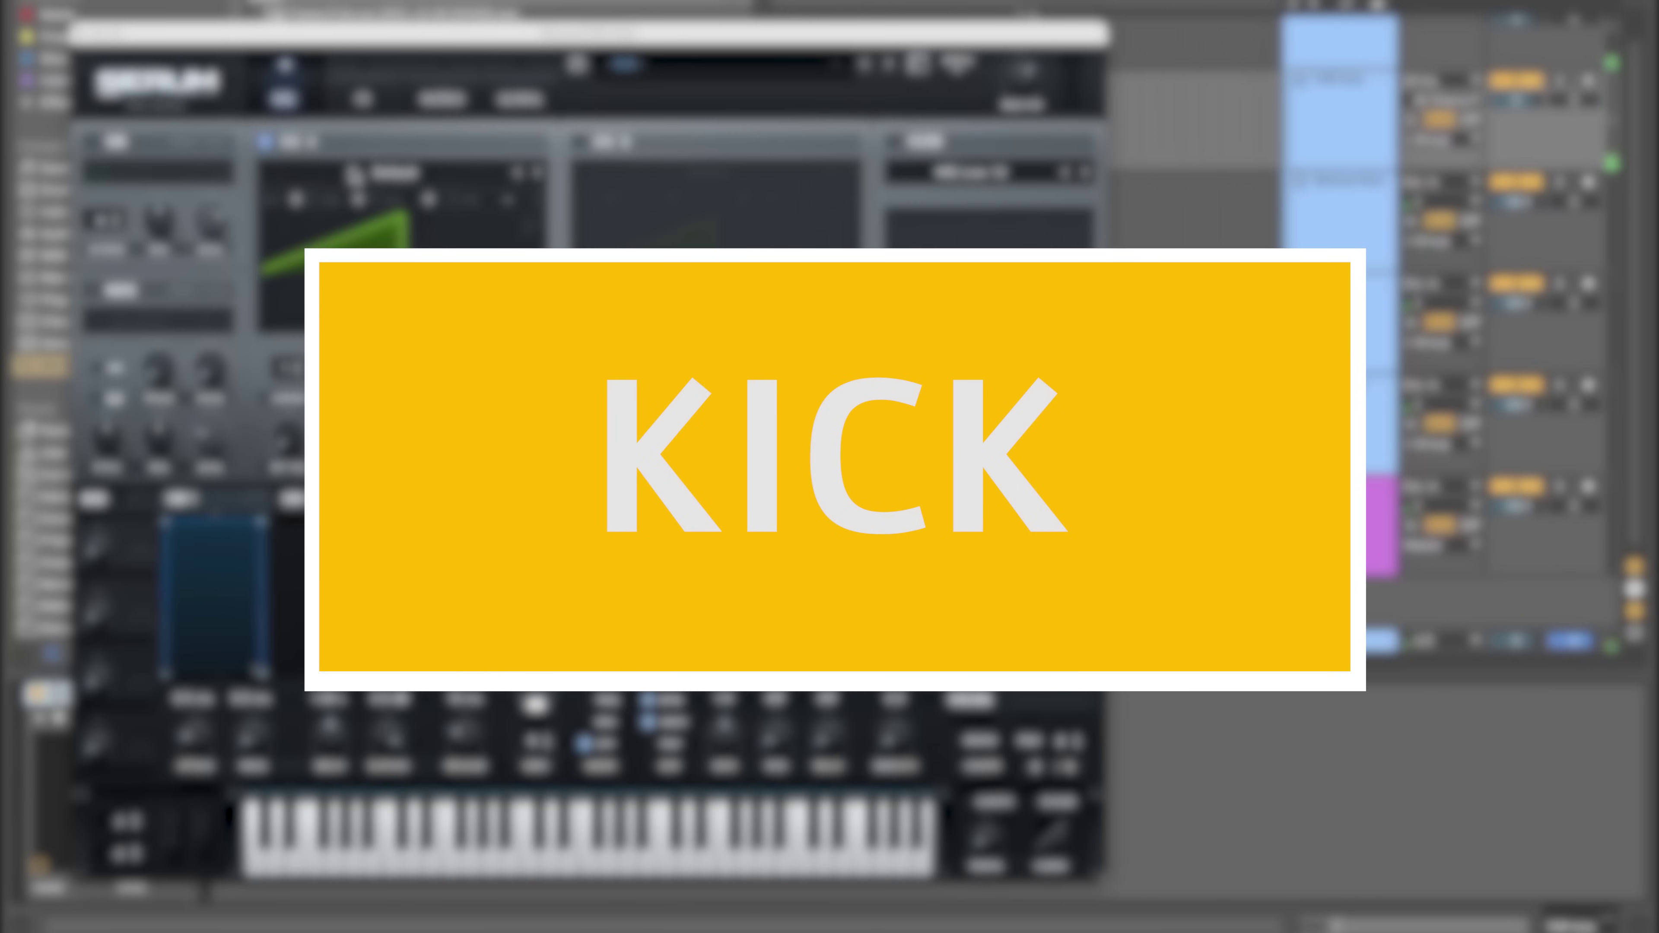
- Load the BSOD_Square wavetable into oscillator A at octave -2 and give envelope 1 a 217 ms decay with no sustain
left_click(326, 175)
mouse_move(323, 201)
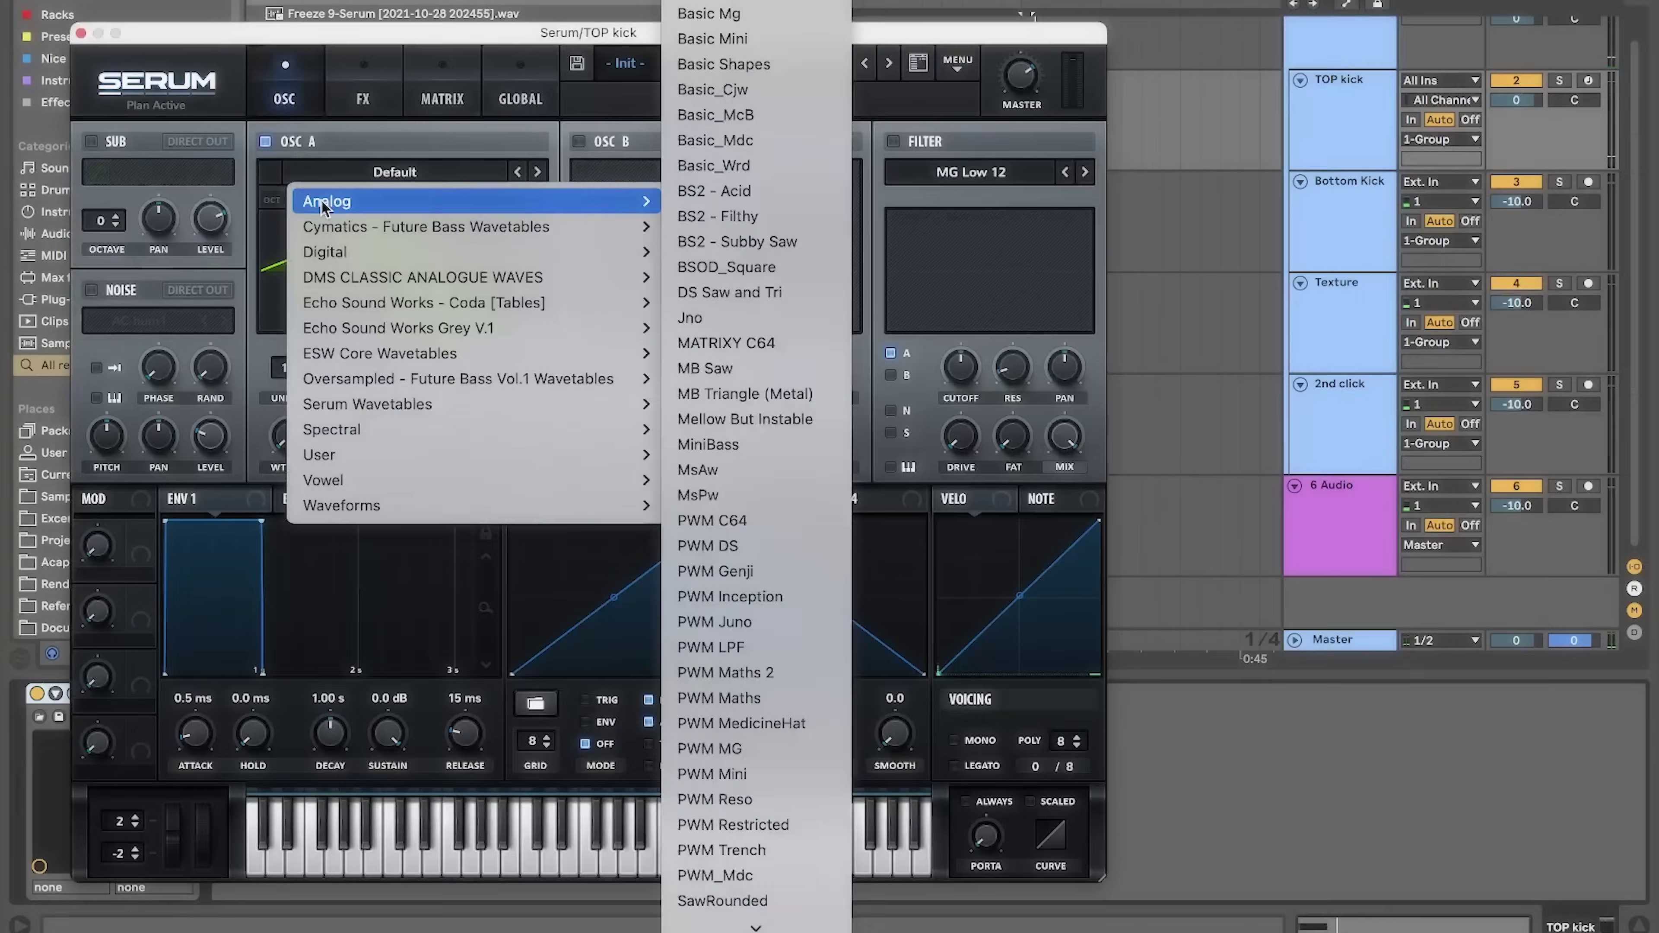
left_click(774, 267)
left_click_drag(295, 458, 298, 324)
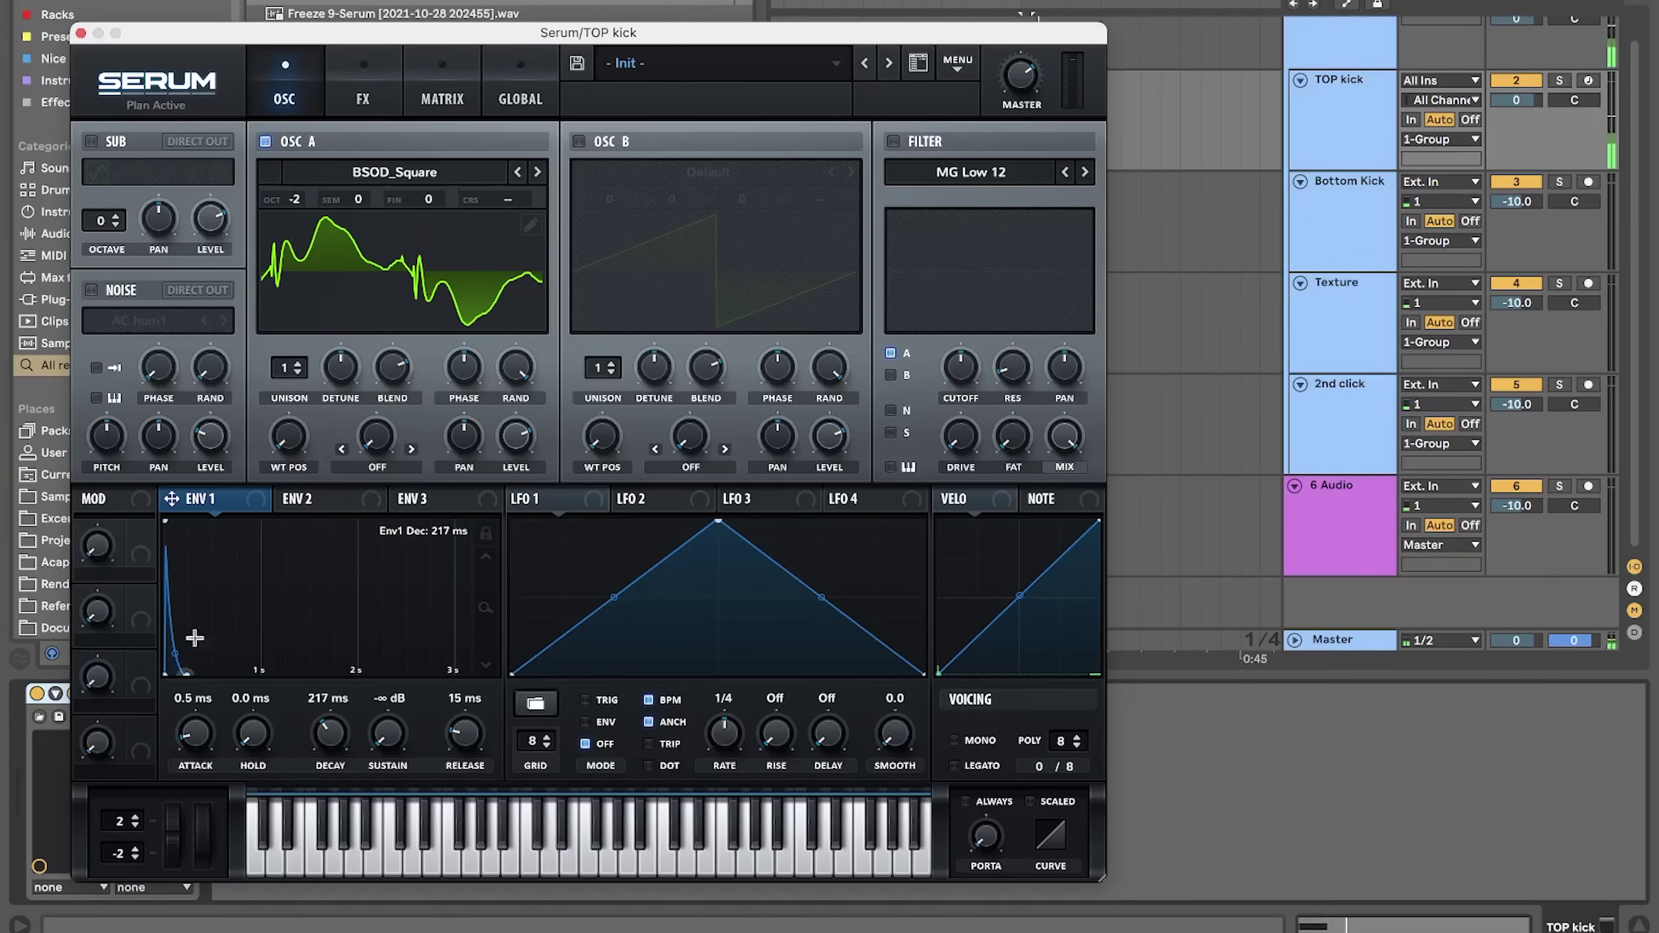
- Replace oscillator A's wavetable with Basic Shapes from the Analog category
left_click(460, 273)
mouse_move(653, 200)
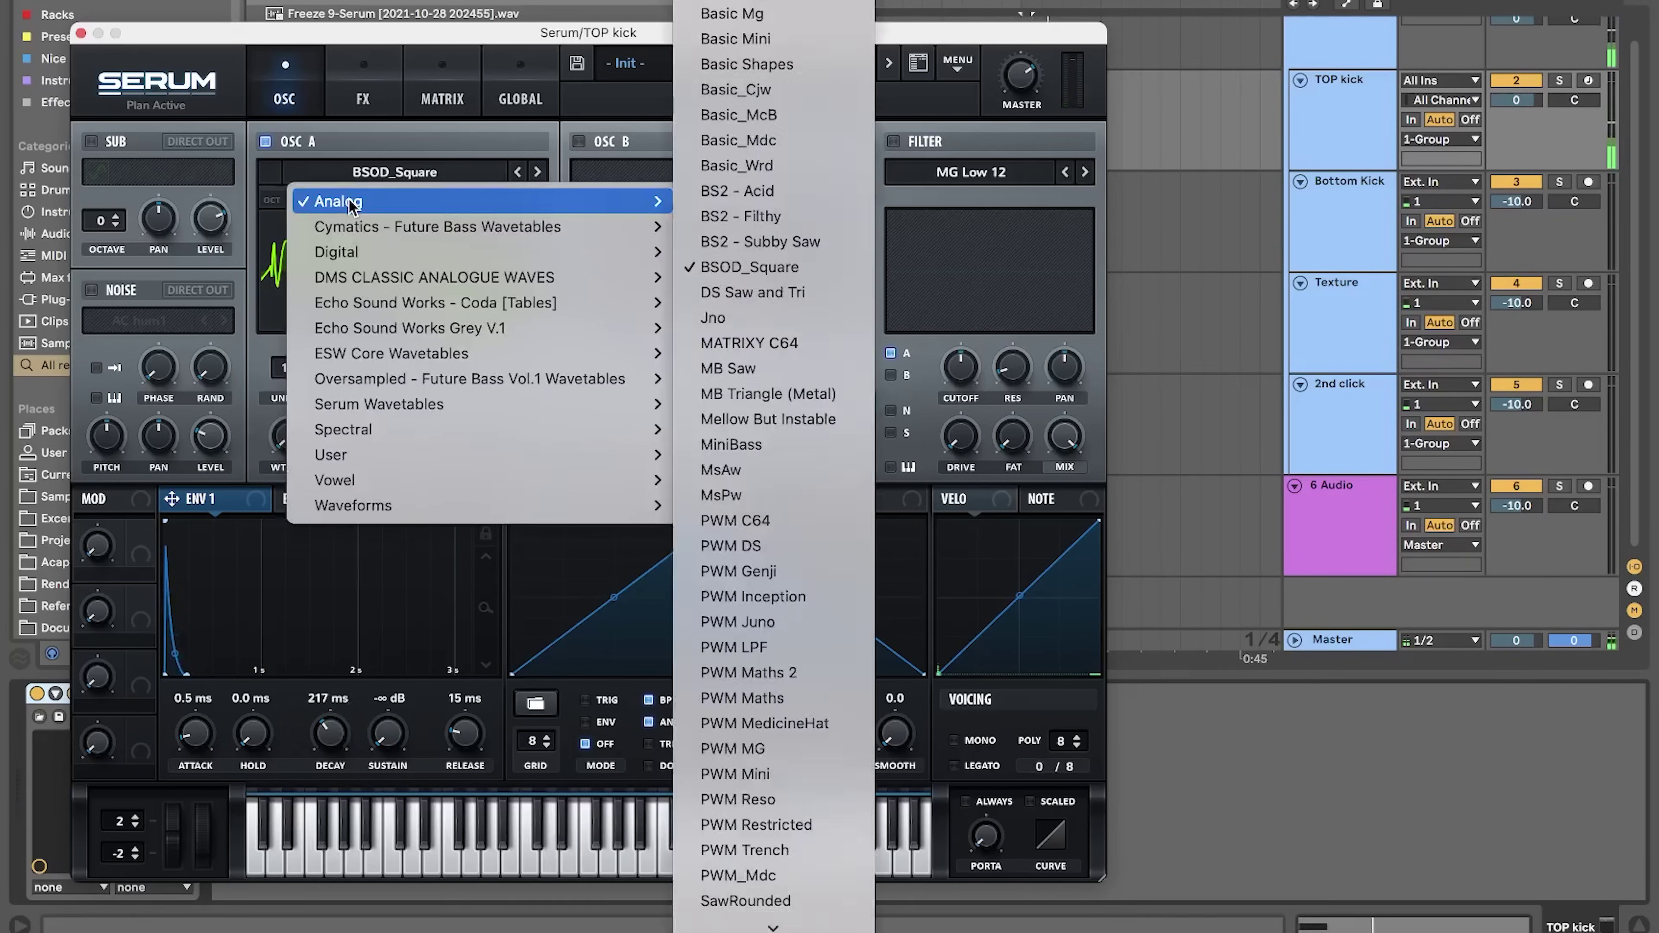
left_click(772, 64)
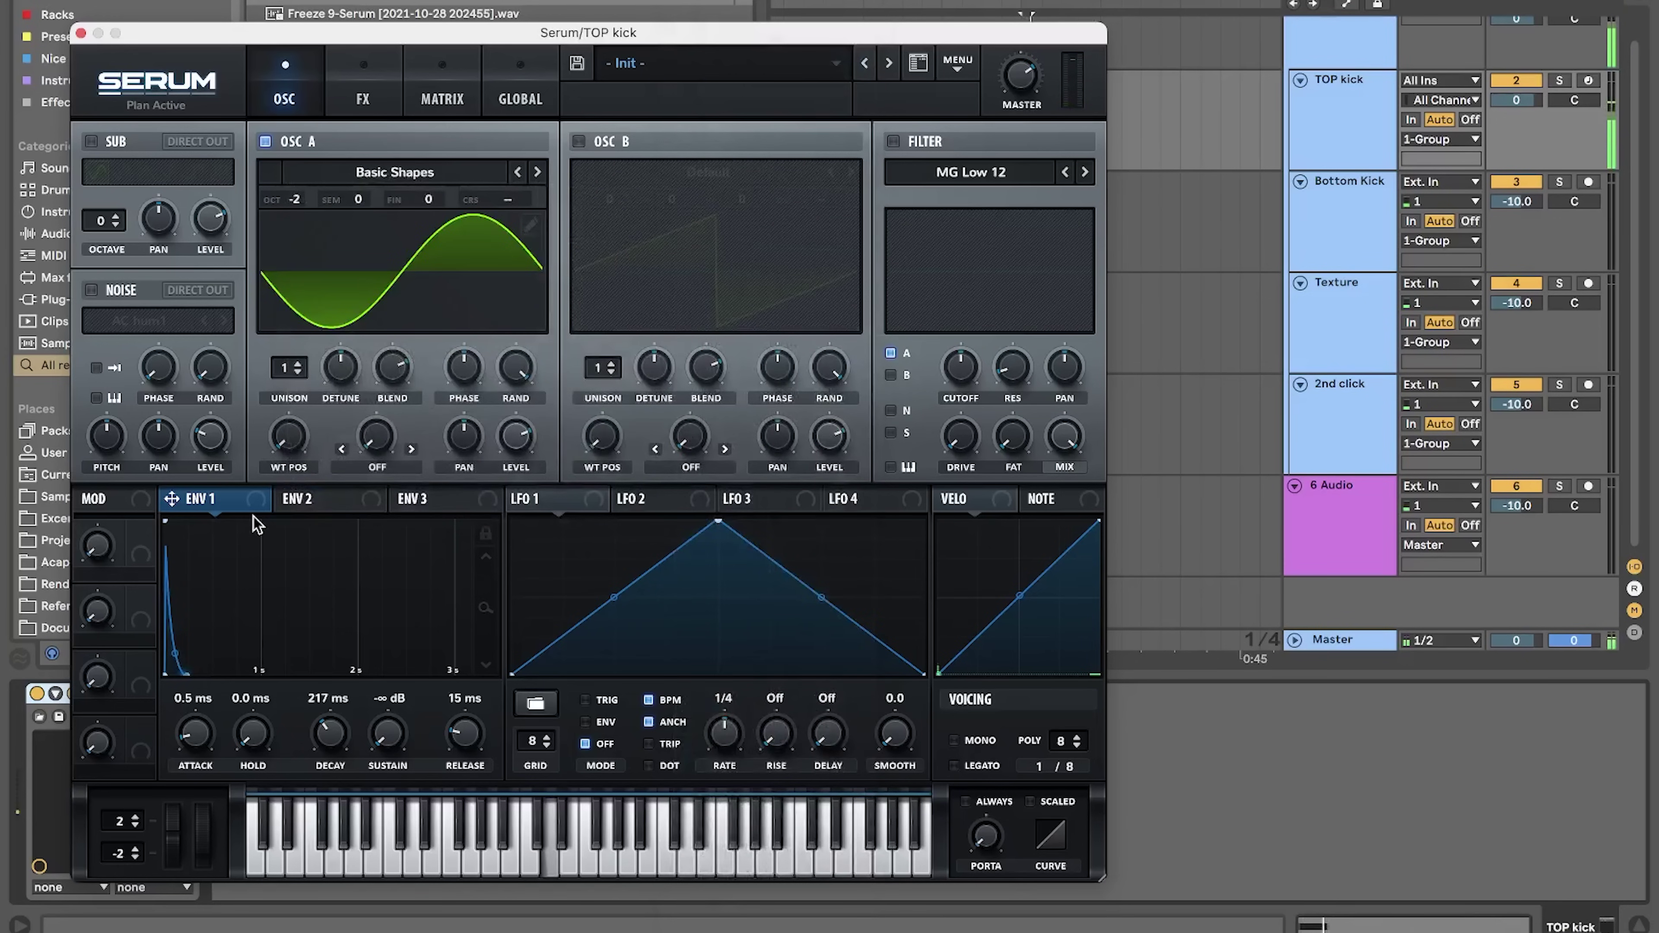
- Shape envelope 2 with a 29 ms decay and 0% sustain, and route it to oscillator A's coarse pitch
left_click(297, 498)
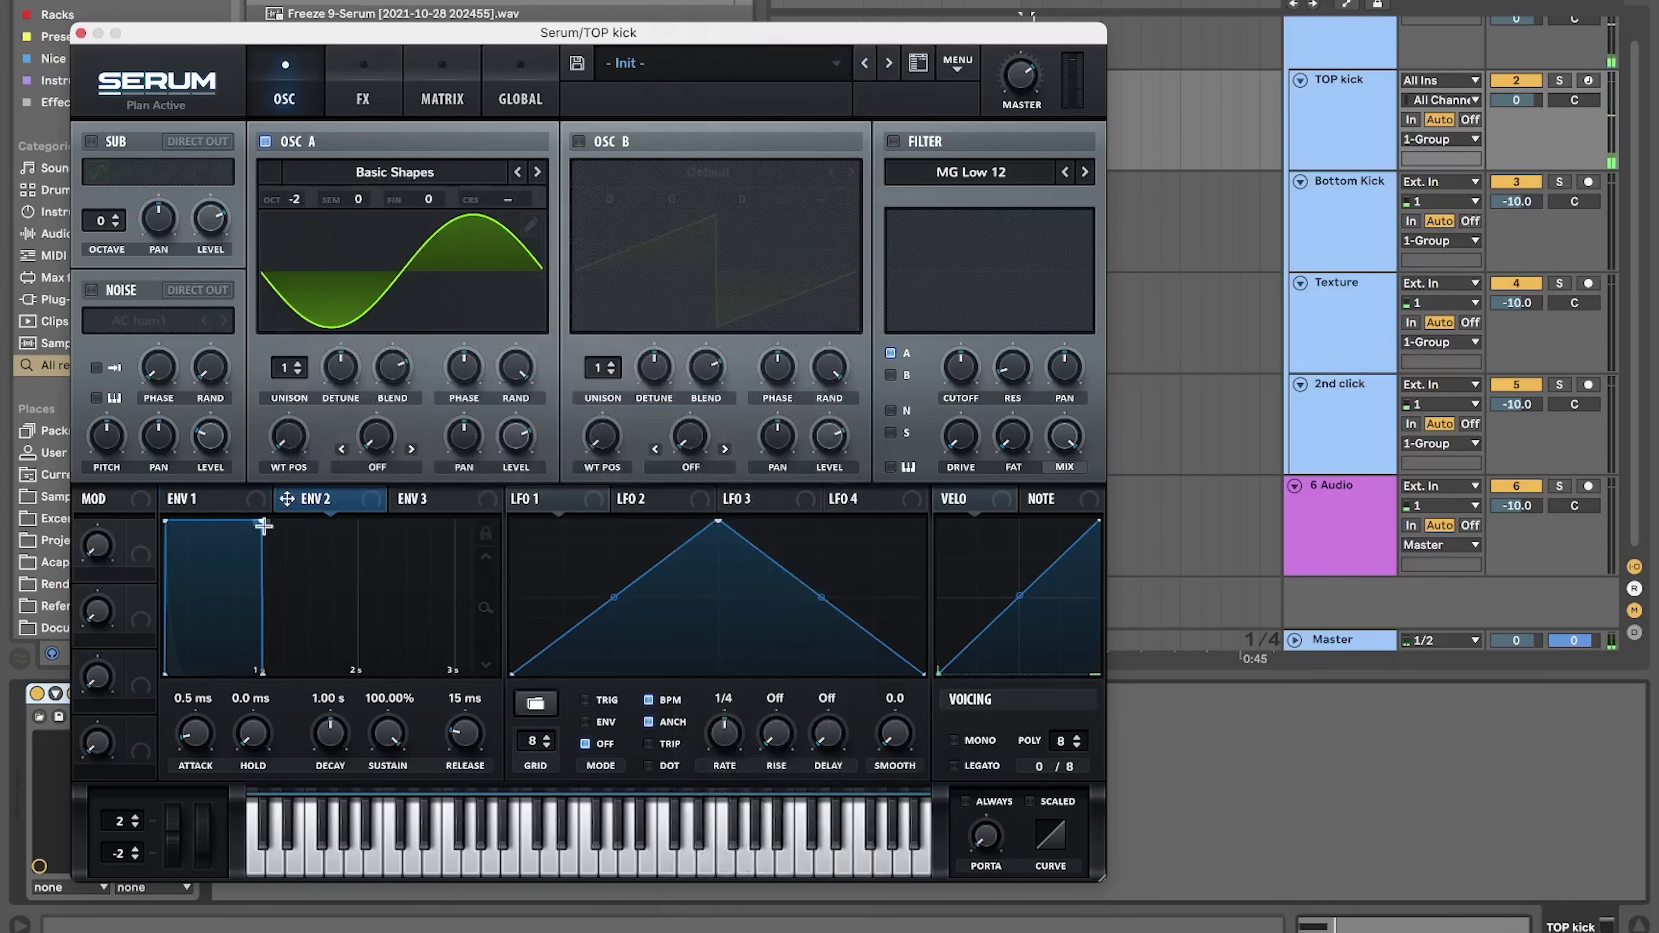
left_click_drag(261, 522, 145, 743)
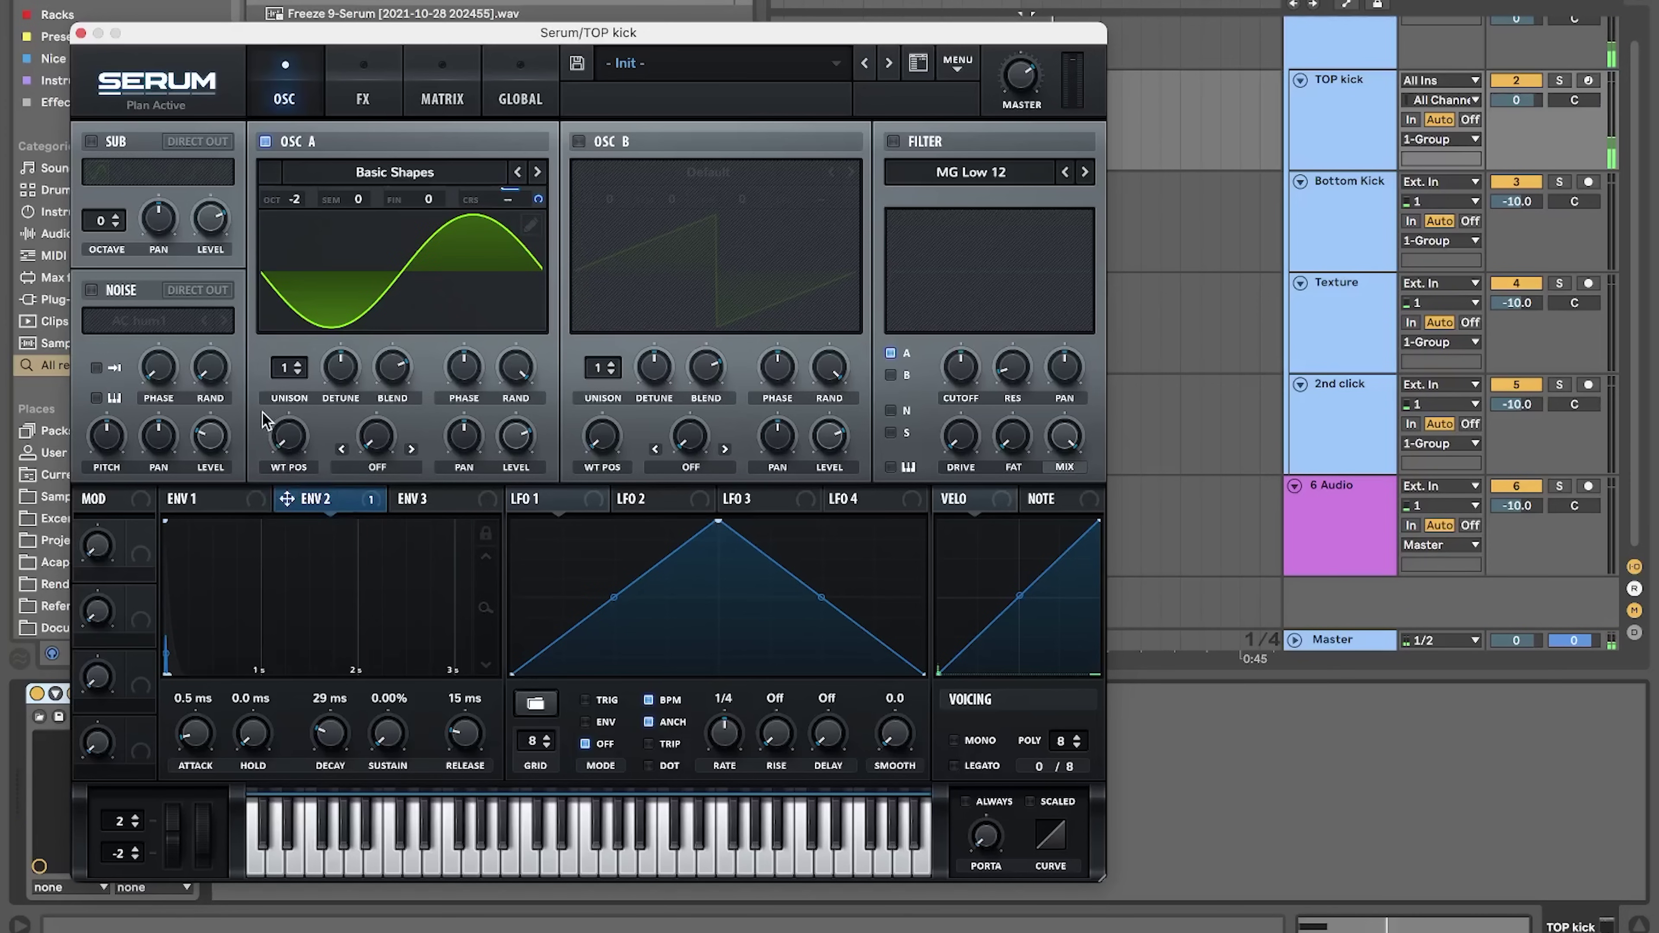
- Set oscillator A's warp mode to Asym +/- and modulate its amount with envelope 1
left_click(382, 468)
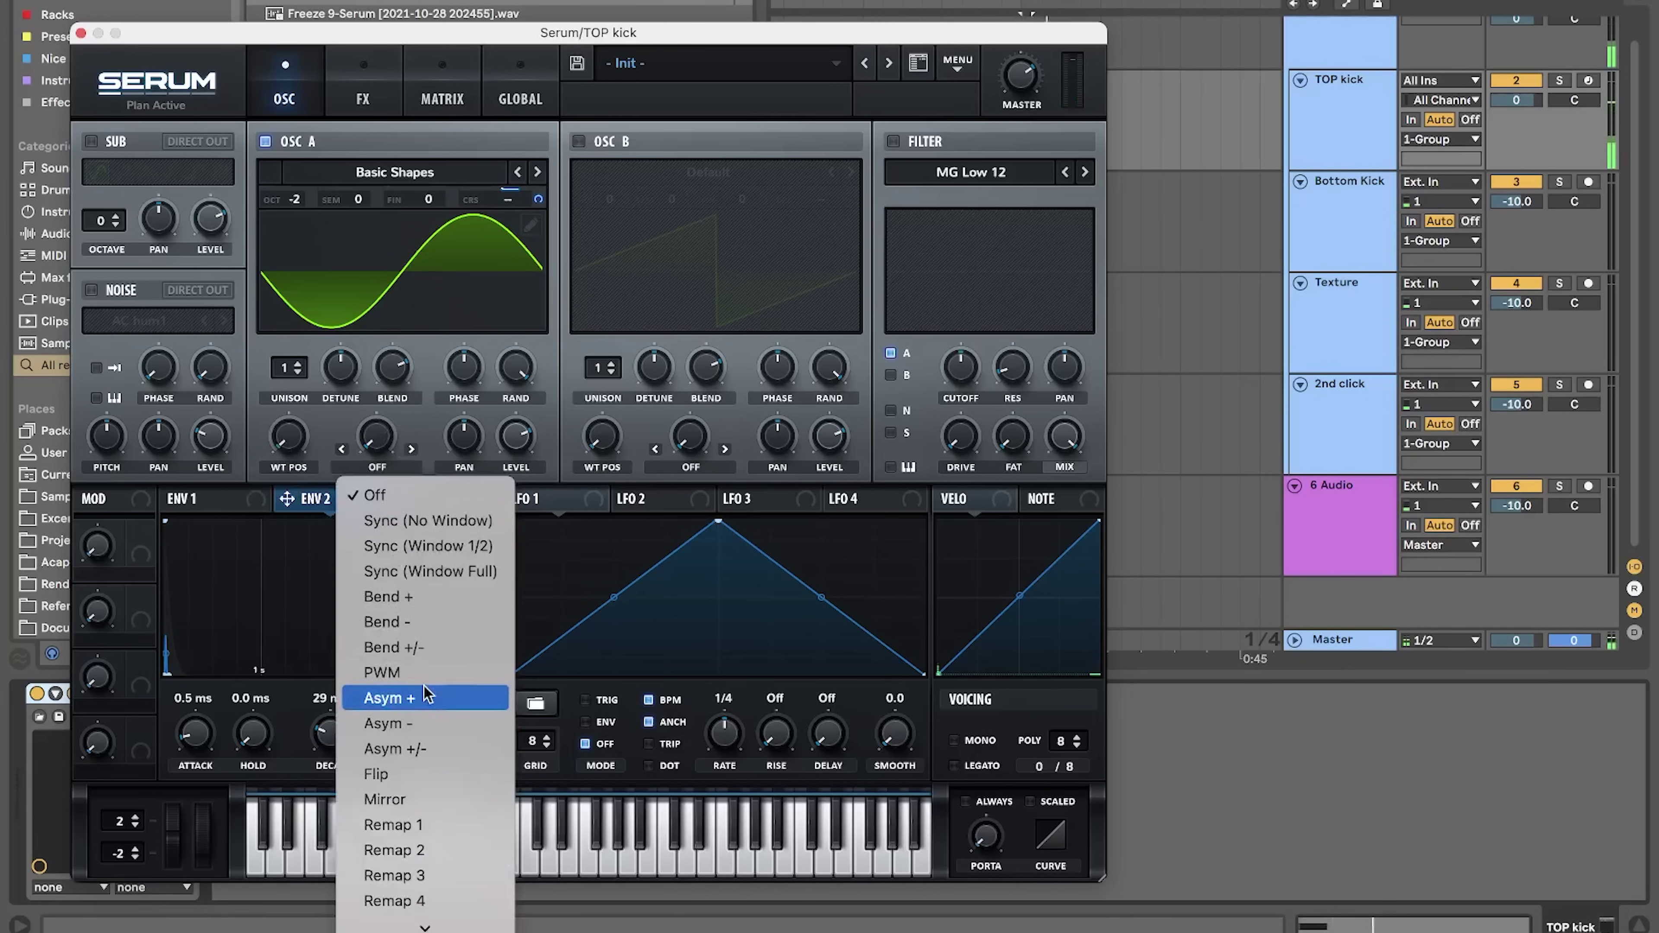
left_click(414, 747)
left_click(199, 499)
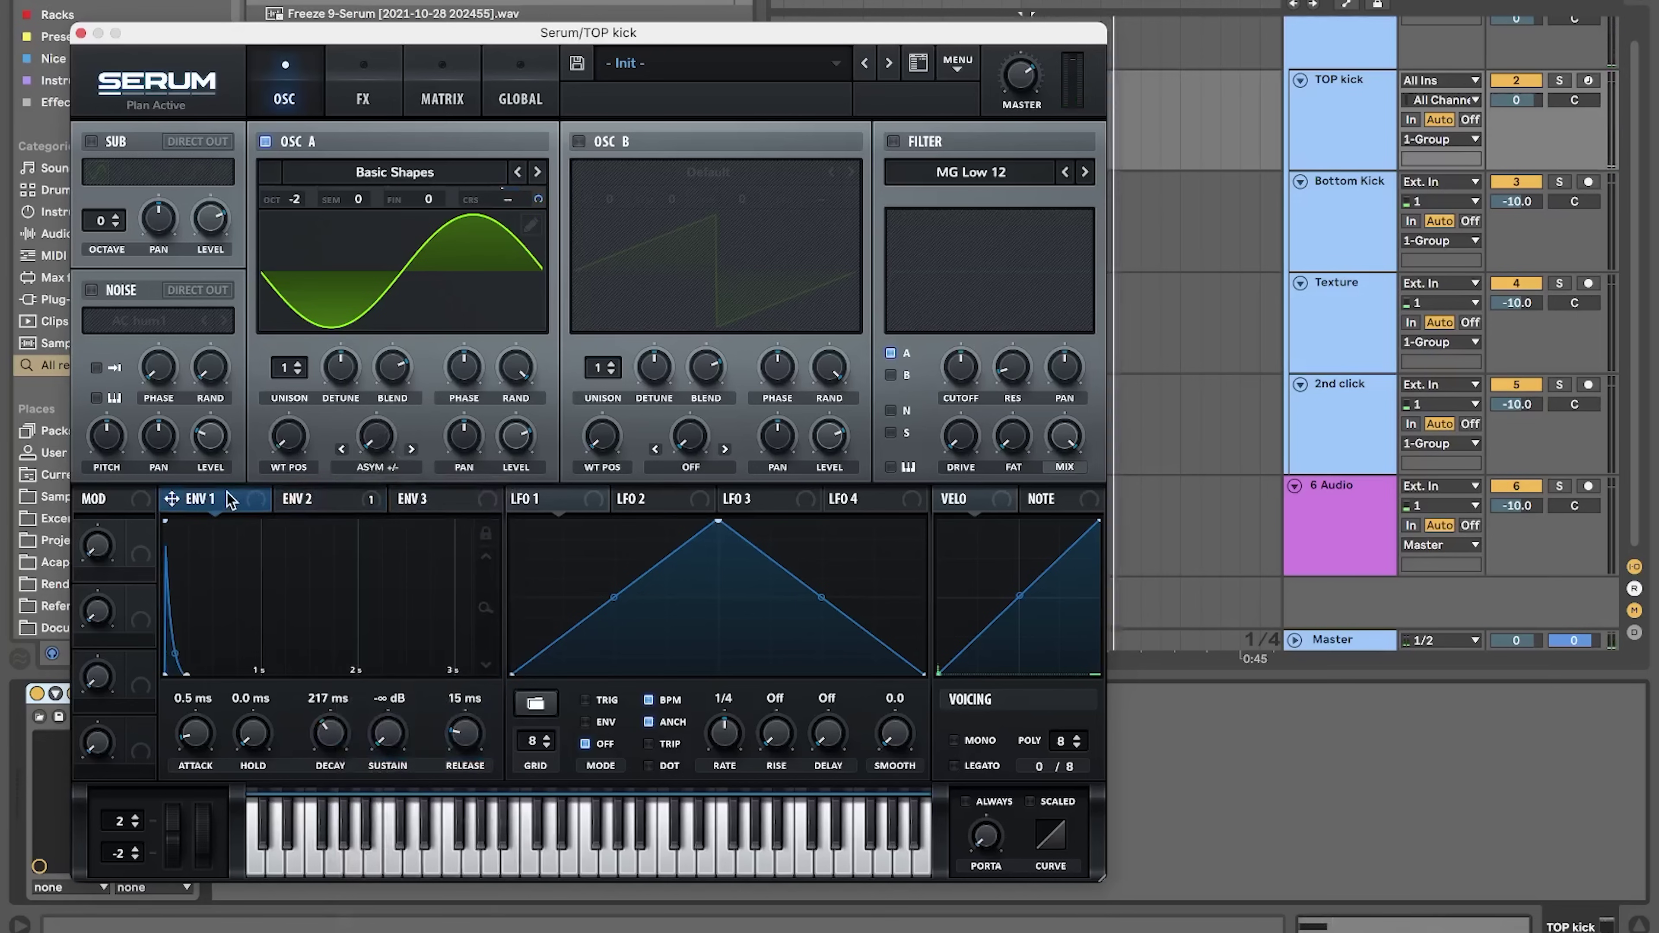
left_click_drag(377, 451, 389, 332)
mouse_move(357, 413)
left_mouse_down()
mouse_move(353, 441)
mouse_move(365, 432)
left_mouse_up()
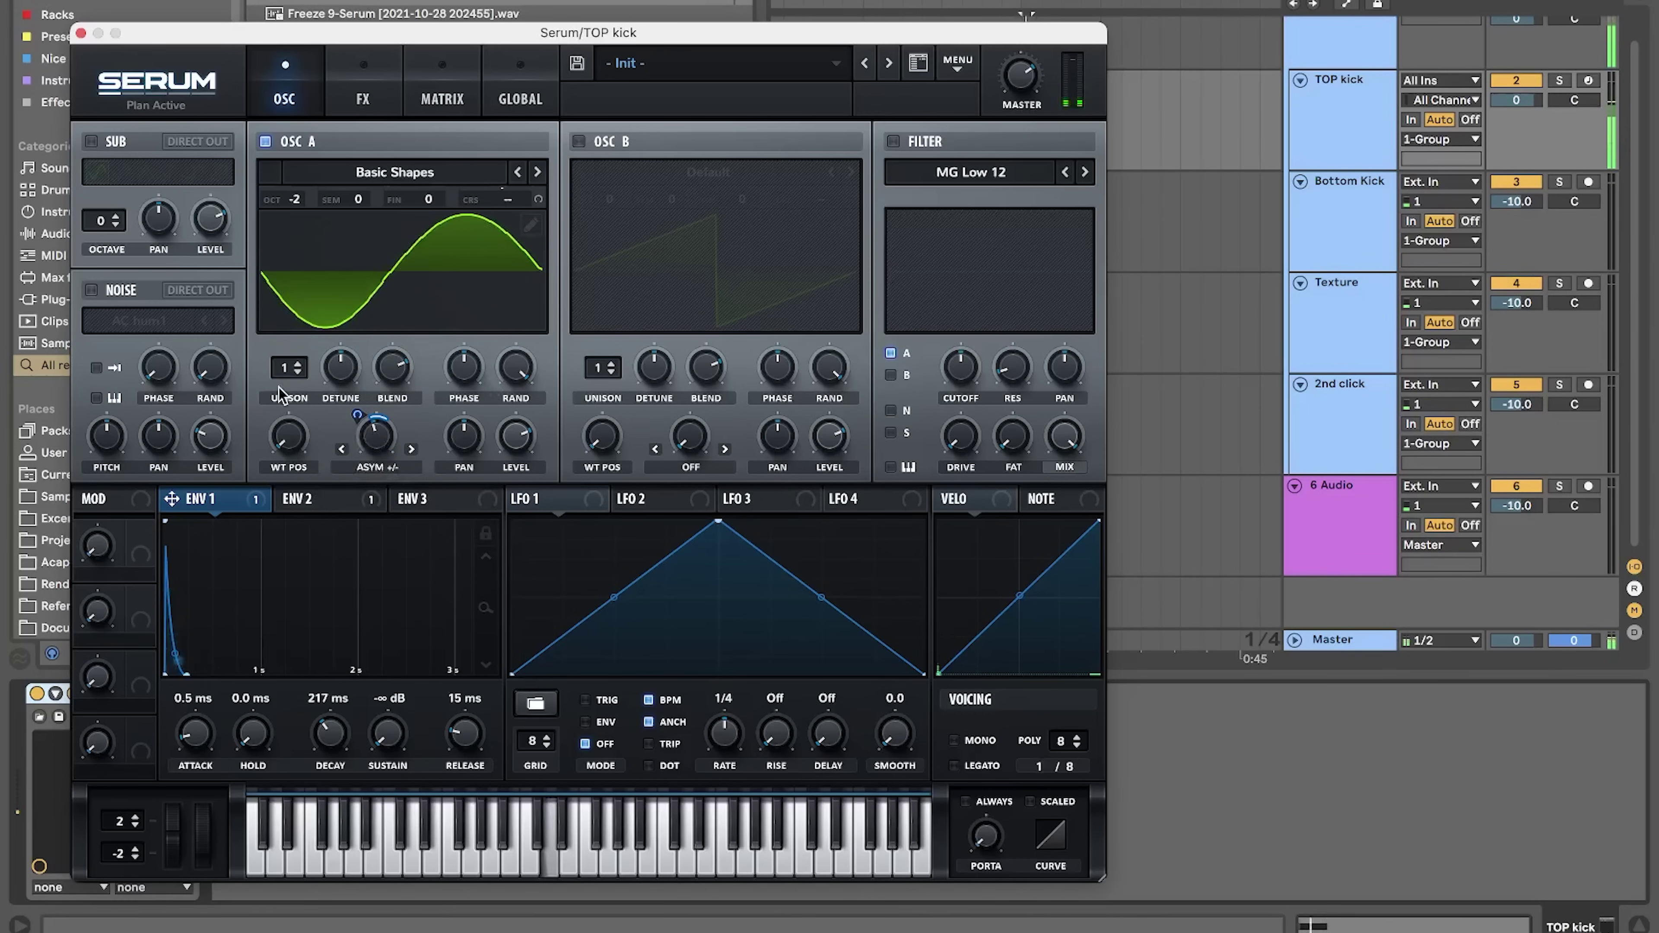
- Enable the noise oscillator with the XF_KikAtk_20 kick attack sample in one-shot mode
left_click(91, 289)
left_click(139, 320)
mouse_move(143, 356)
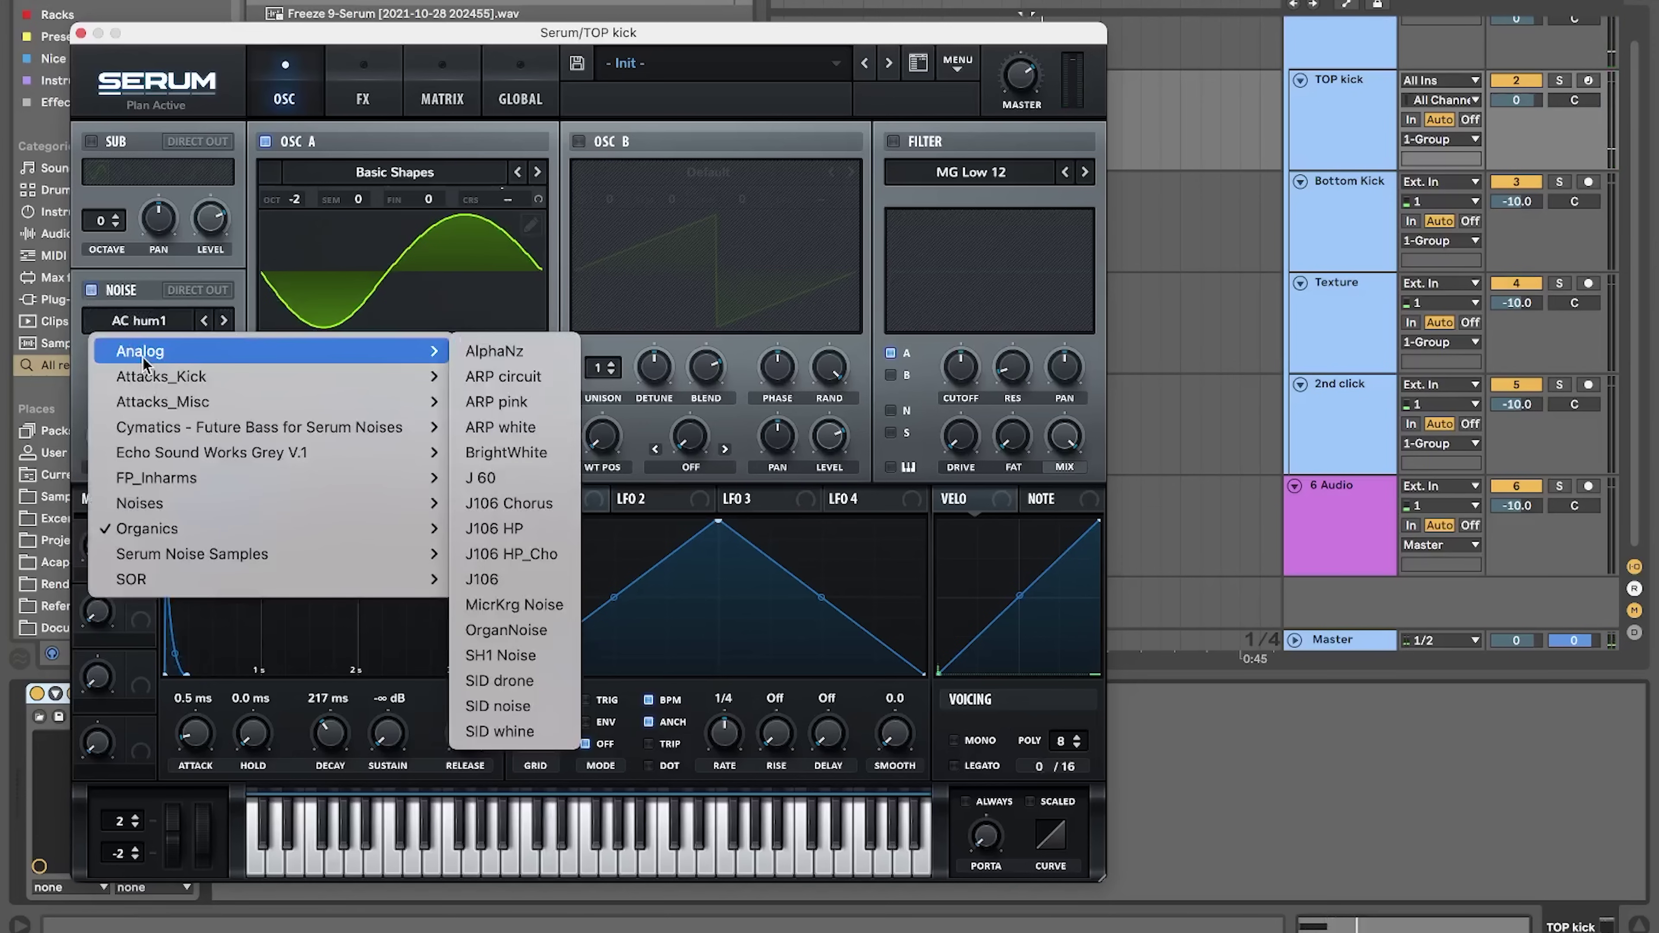
mouse_move(162, 386)
left_click(509, 421)
left_click(95, 367)
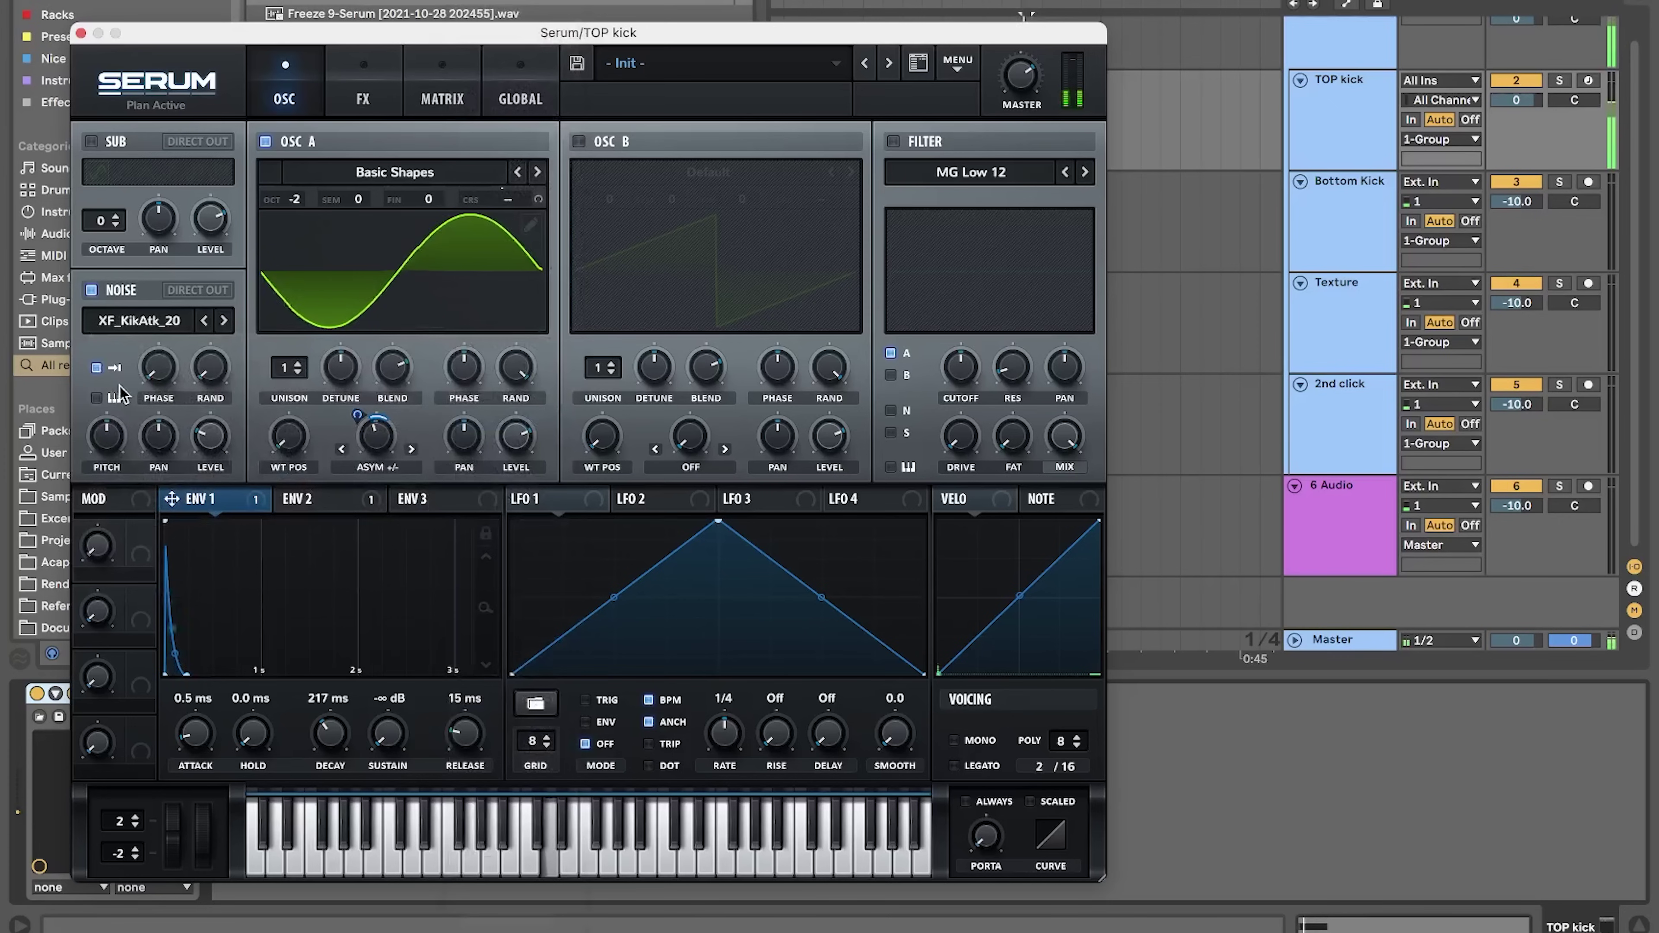
- Change the noise sample to XF_KikAtk_23 and modulate the noise level with envelope 1
left_click_drag(209, 435, 199, 385)
left_click_drag(210, 502, 218, 604)
left_click_drag(211, 451, 210, 421)
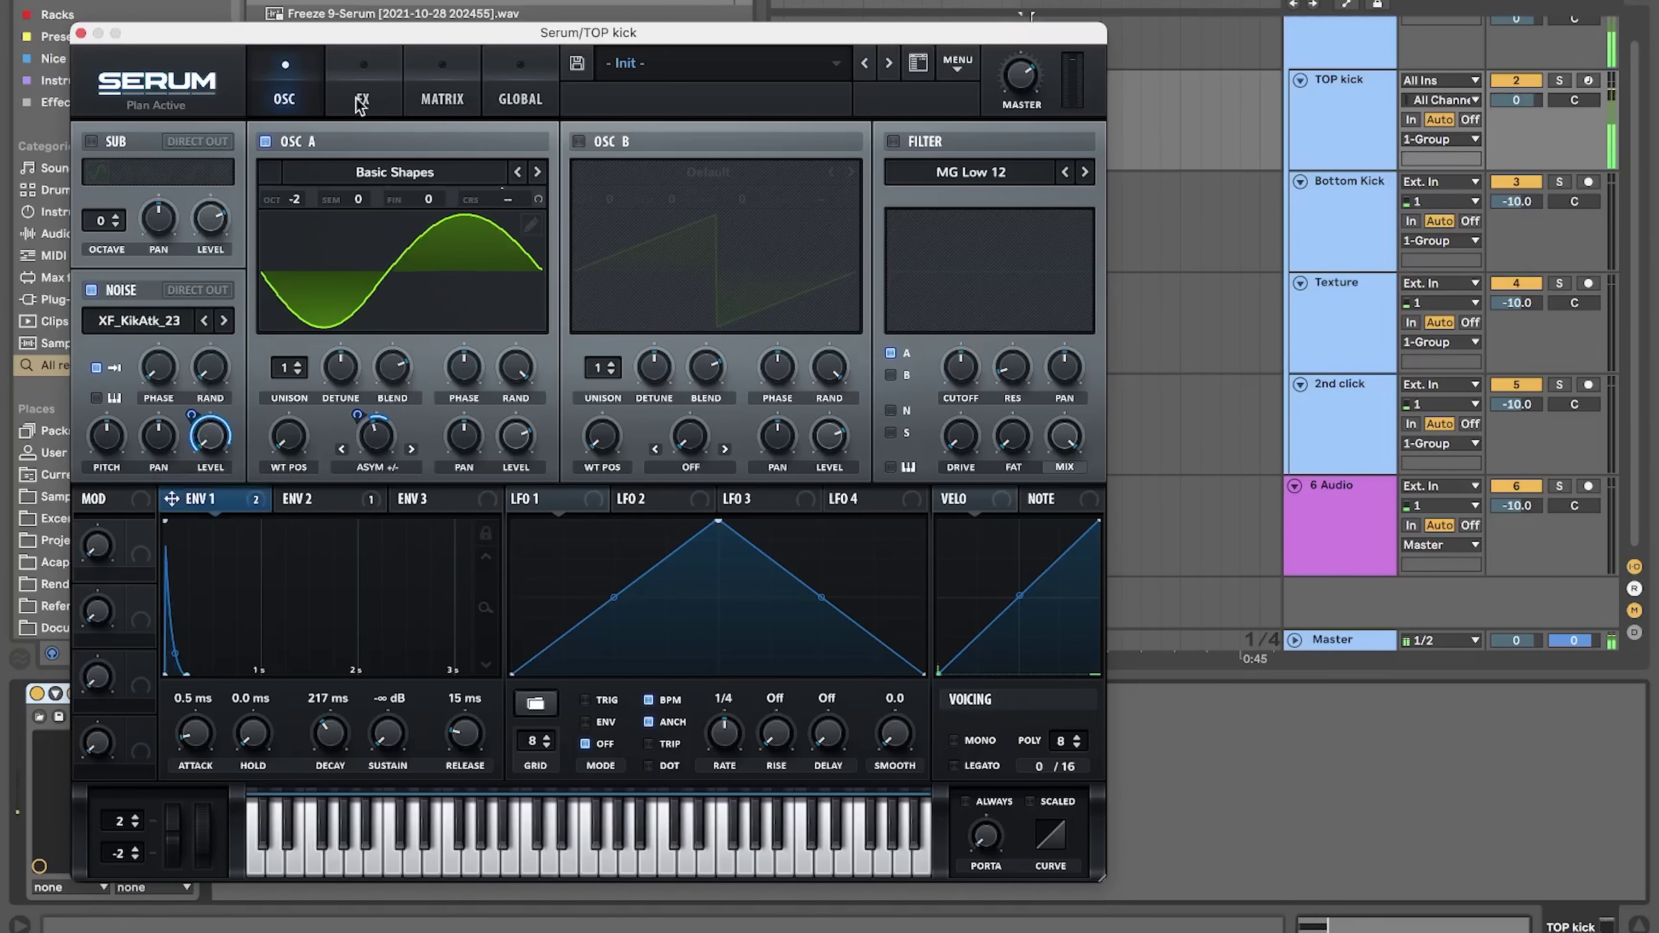
- Enable the distortion effect and route envelope 1 to its drive
left_click(363, 98)
left_click(101, 181)
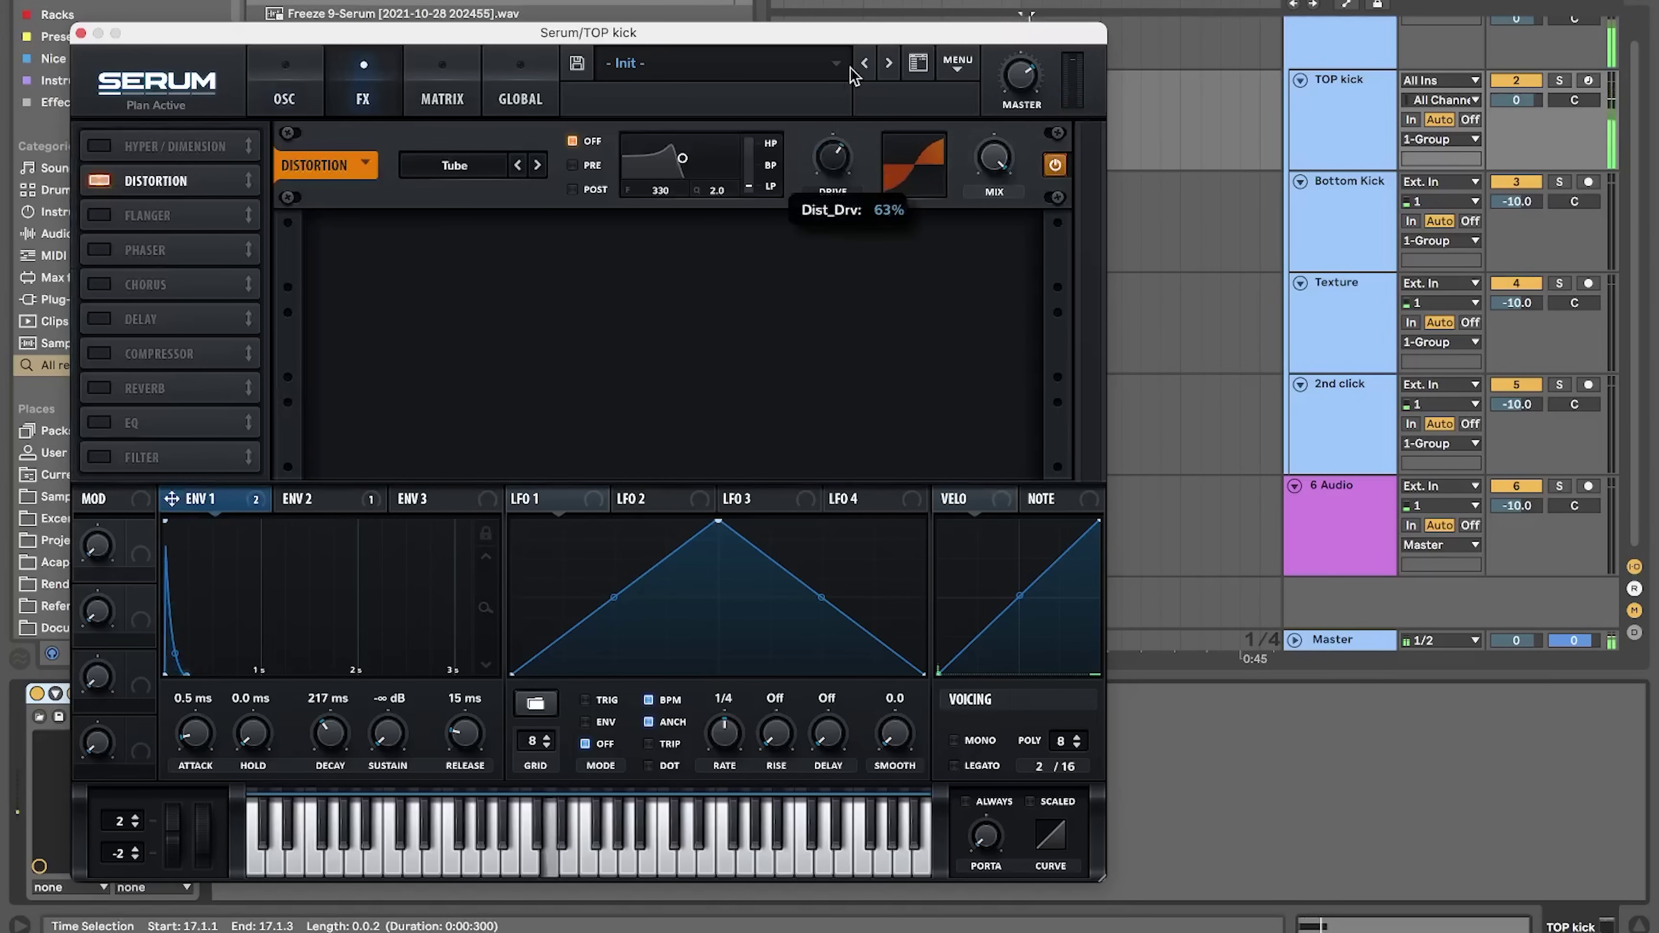
left_click_drag(835, 222, 811, 412)
left_click_drag(814, 133, 837, 15)
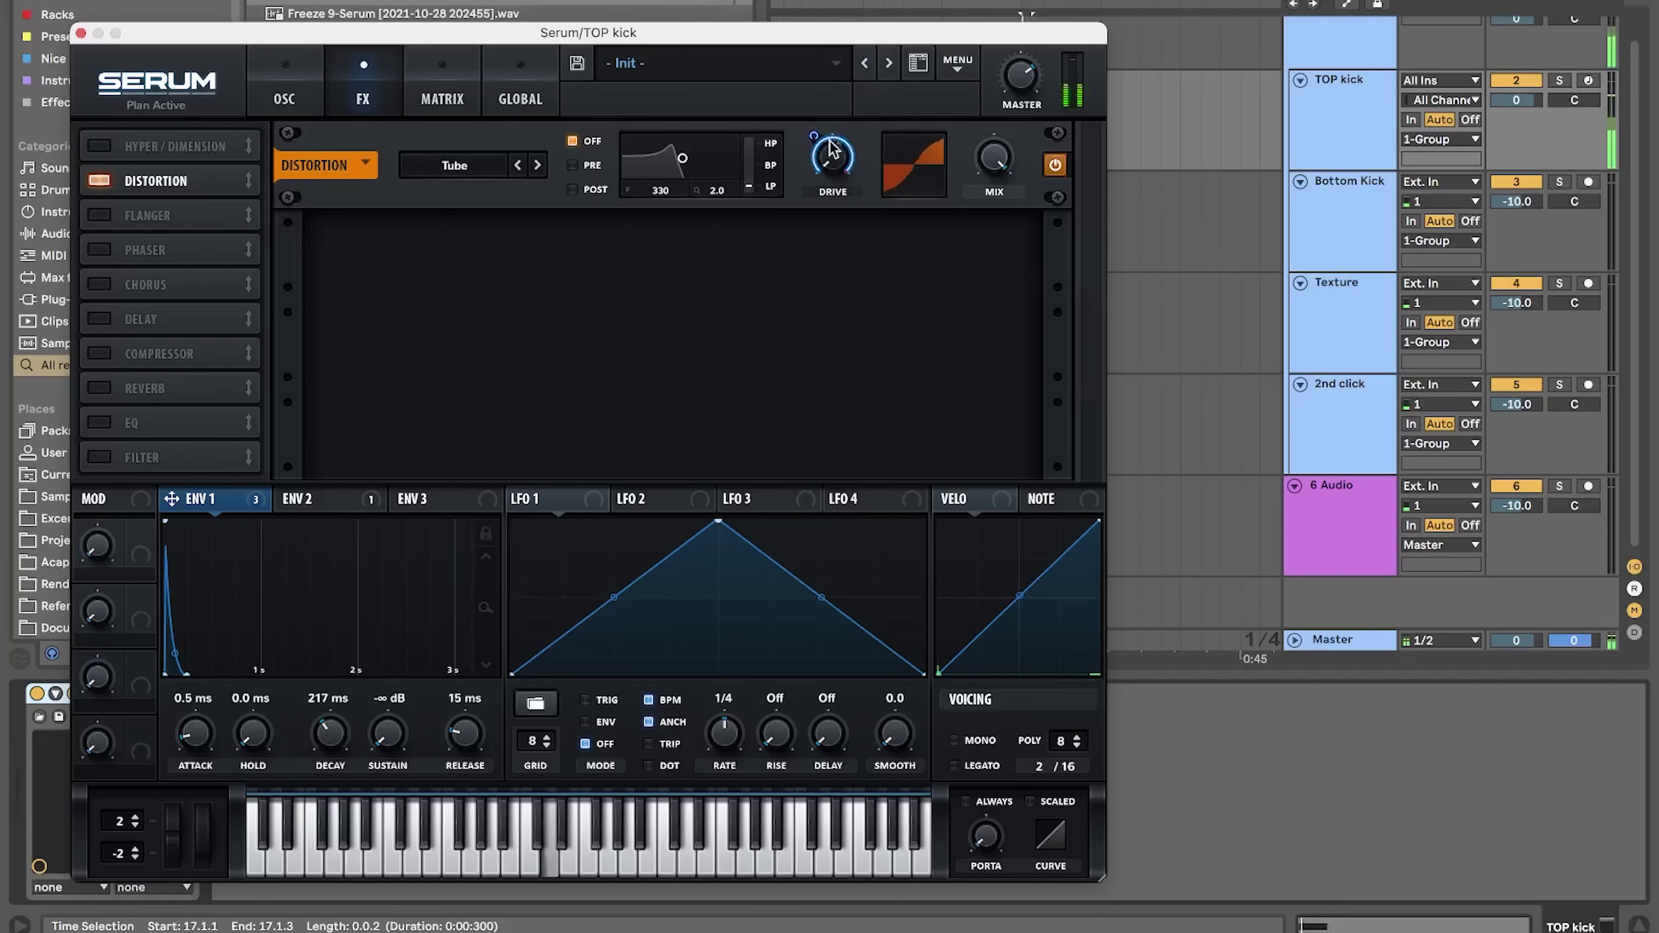
- Switch the distortion type to Diode 2 and set envelope 1's drive modulation to about 41
left_click_drag(825, 175, 834, 82)
mouse_move(813, 135)
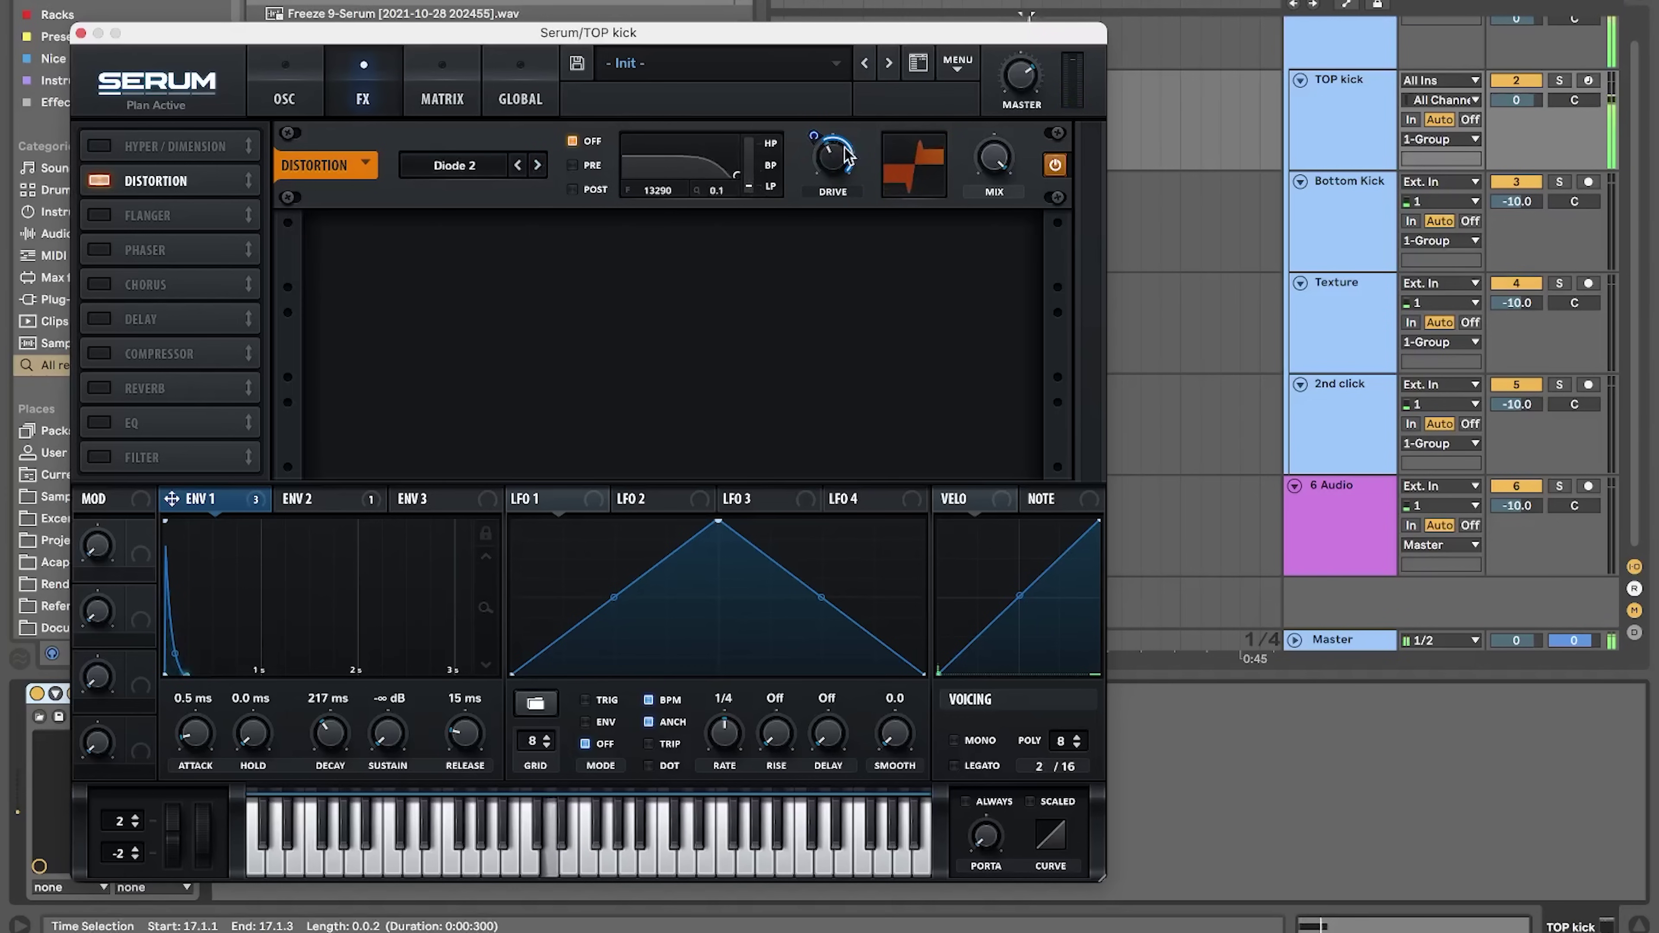
left_click_drag(829, 157, 830, 235)
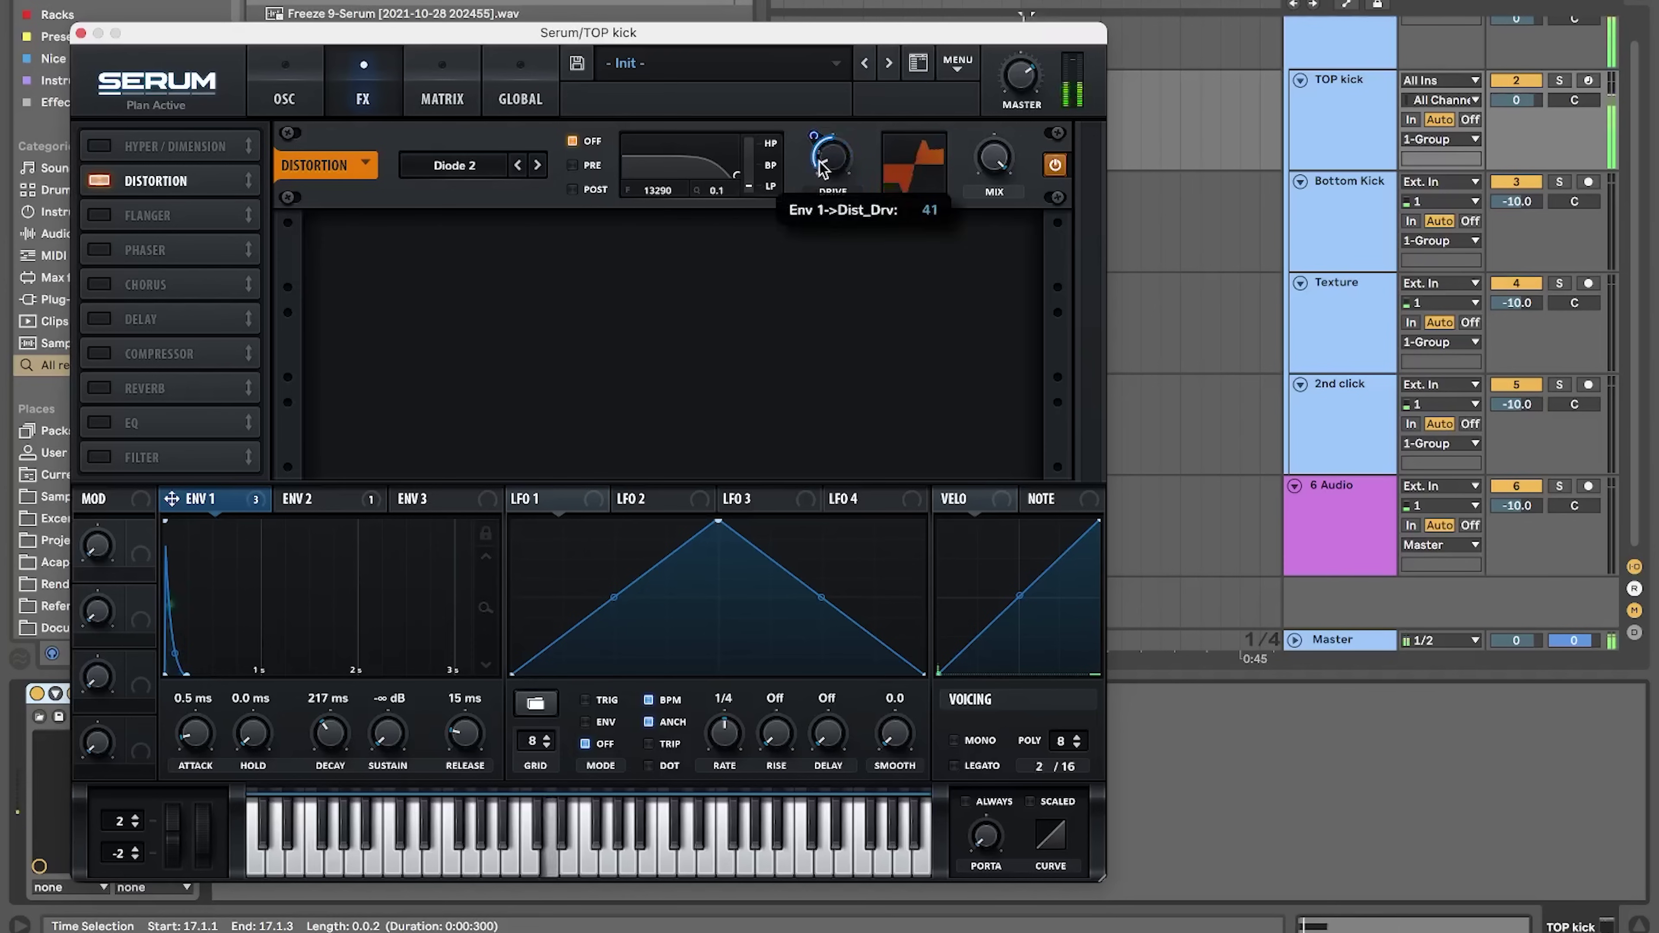
- Enable the compressor in multiband mode, raise its gain and readjust the distortion drive
left_click(99, 355)
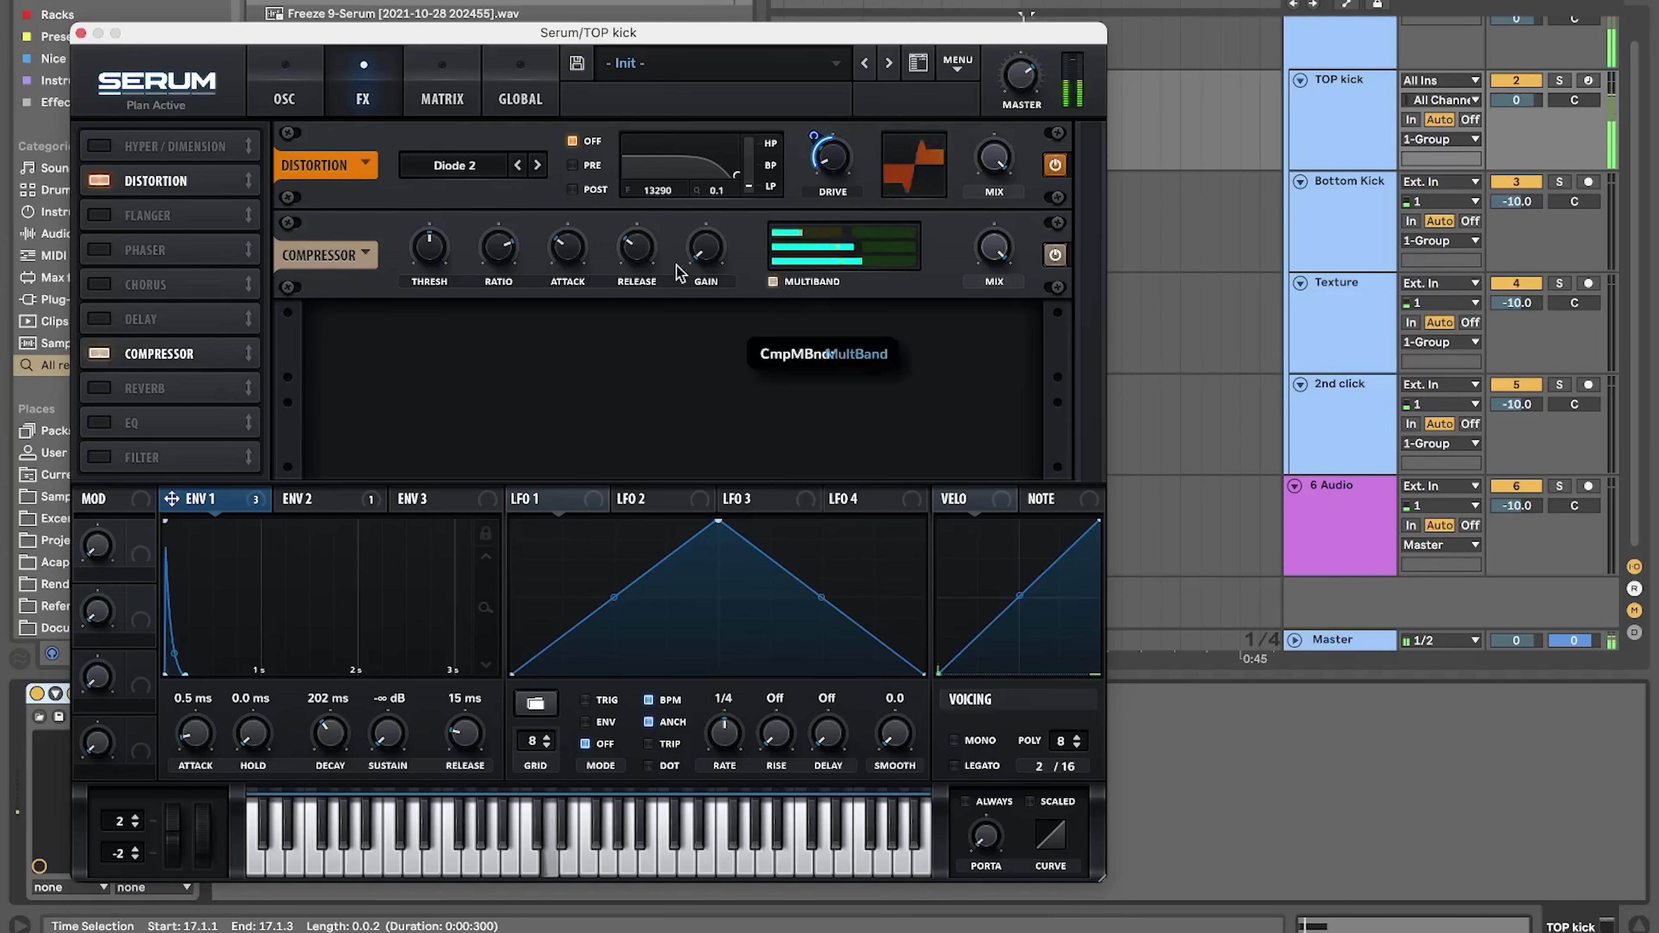
left_click_drag(413, 247, 409, 281)
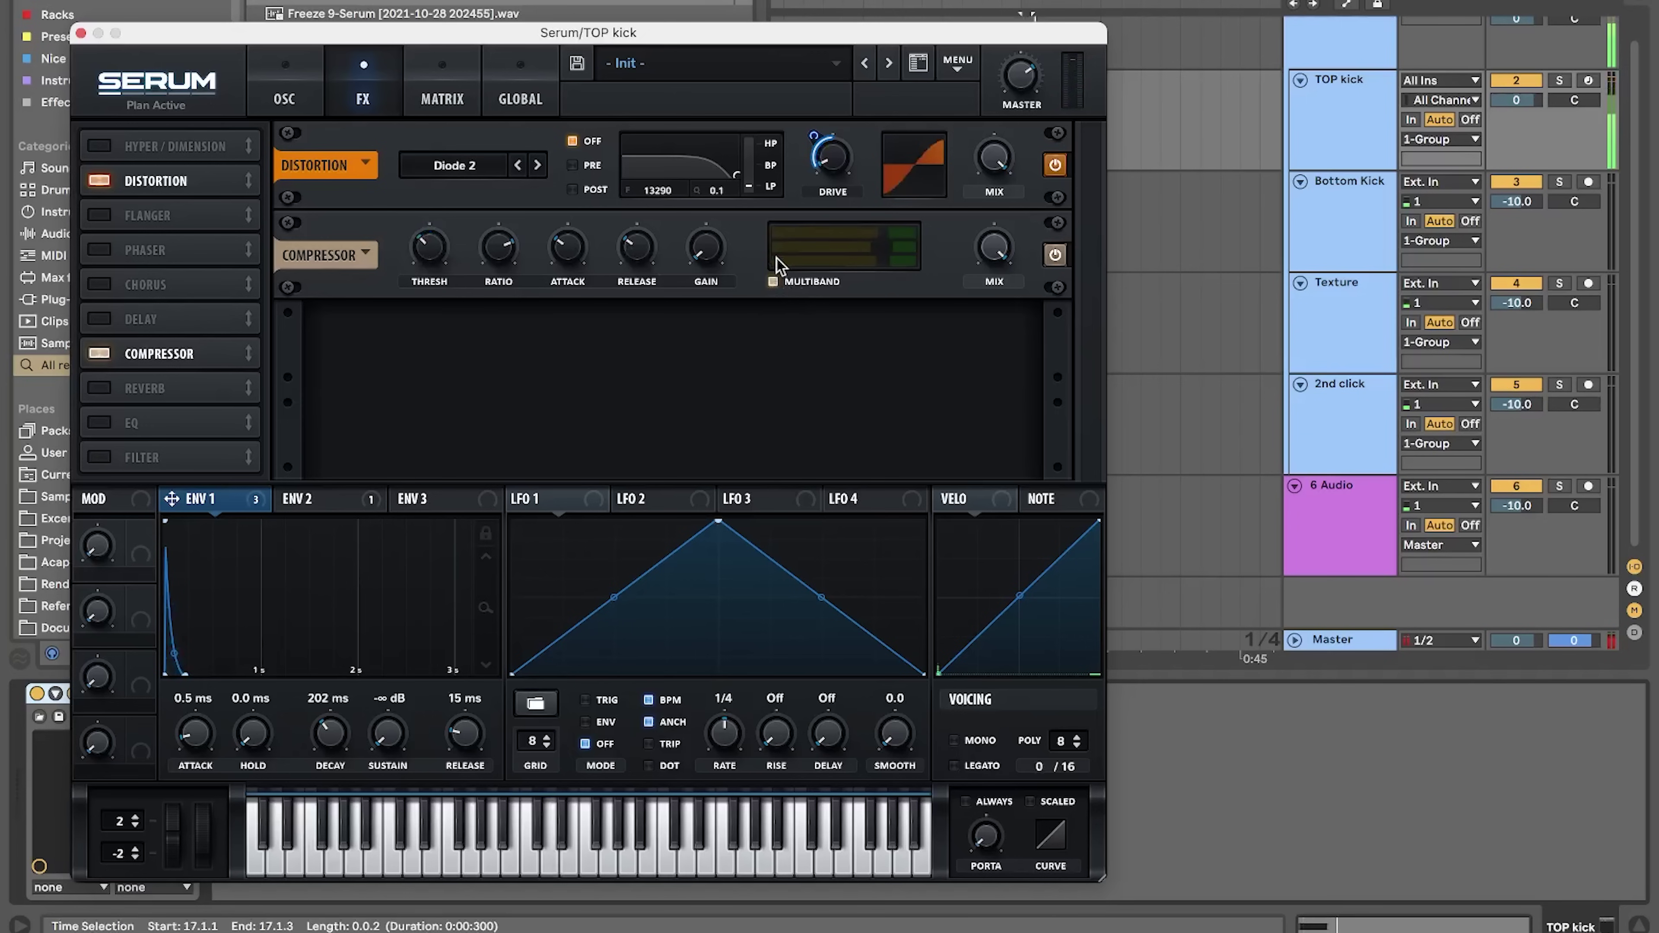
left_click_drag(829, 231, 824, 238)
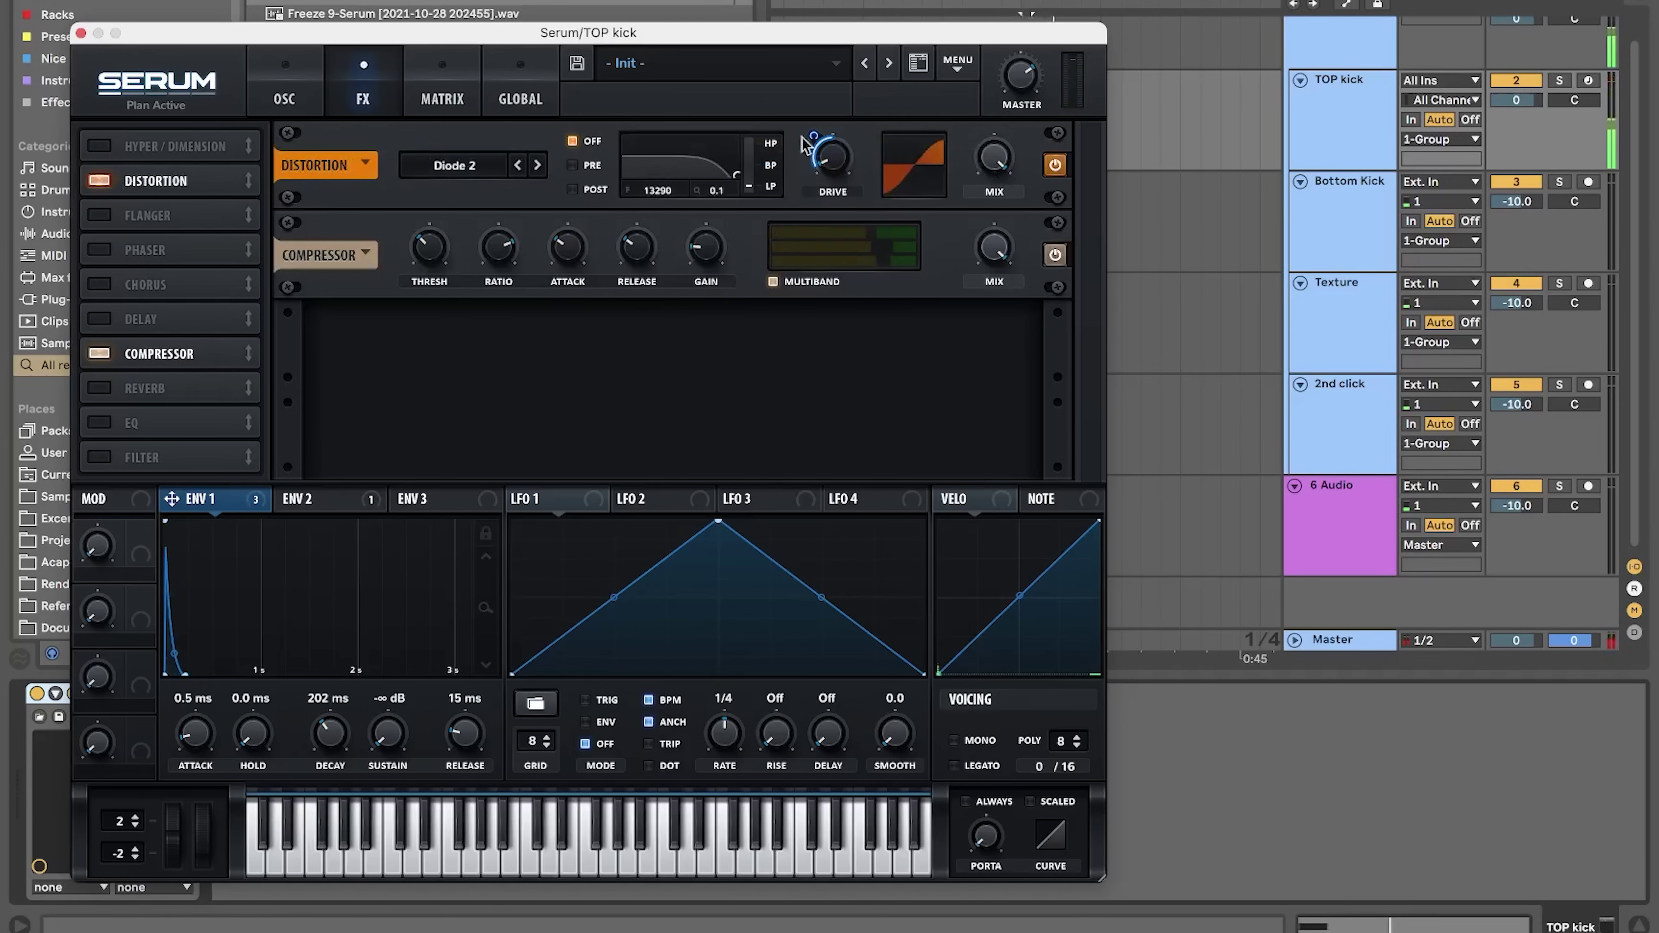
mouse_move(1007, 164)
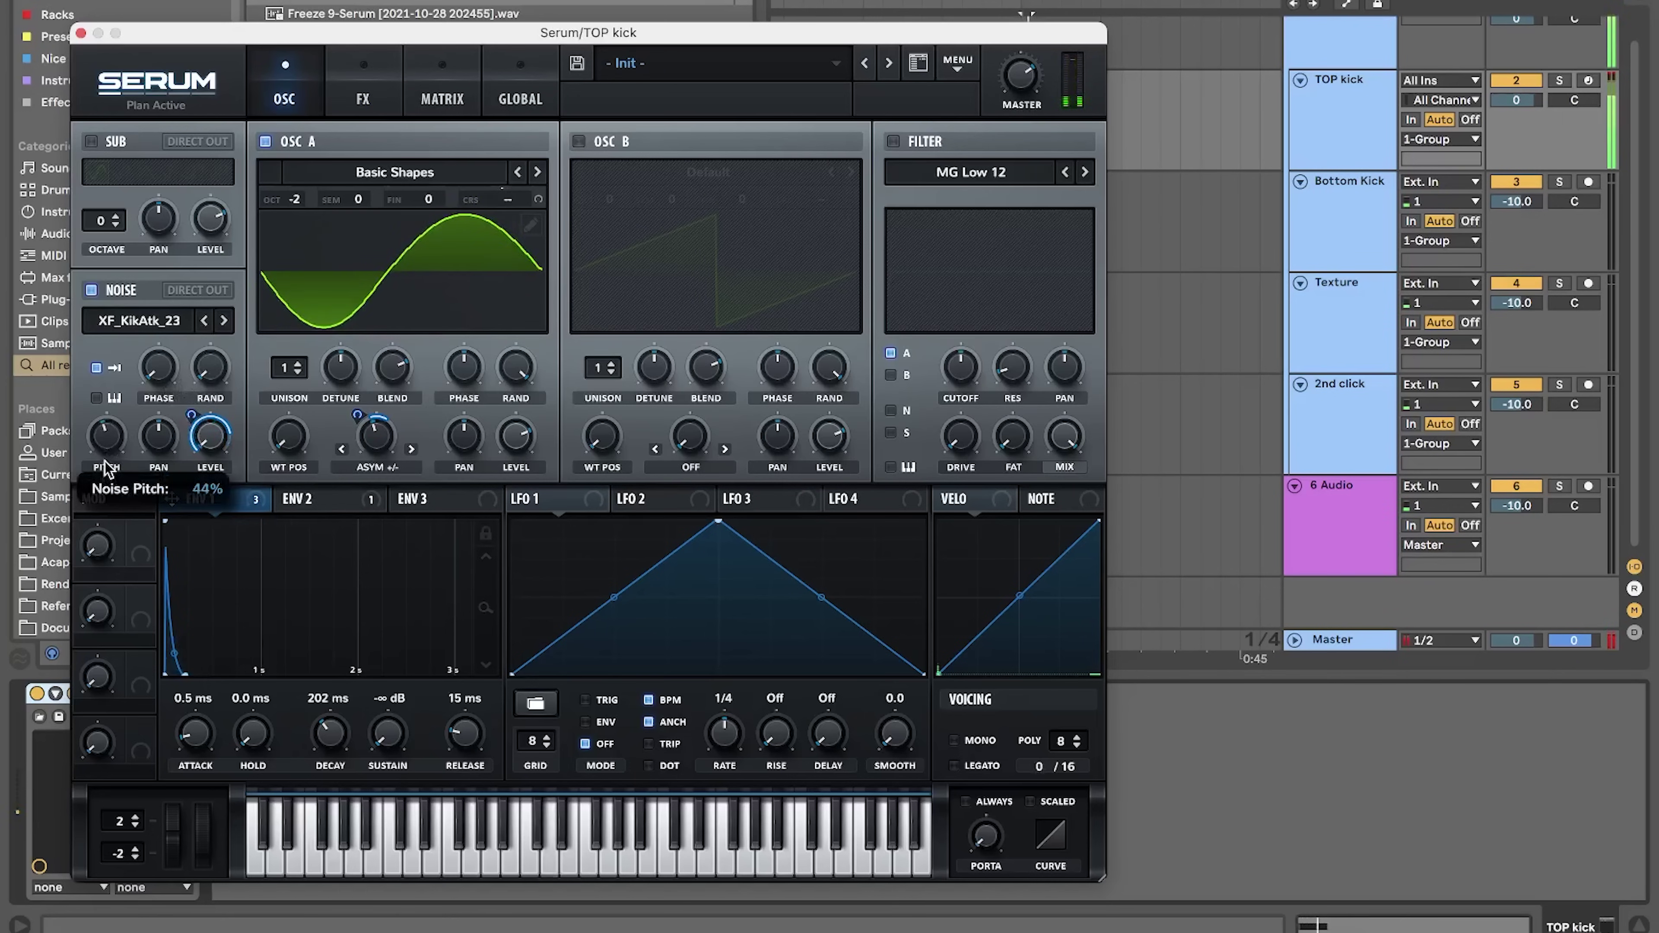
- Change the noise sample to XF_KikAtk_26 and set envelope 1's noise level modulation to 58
left_click_drag(104, 468, 111, 449)
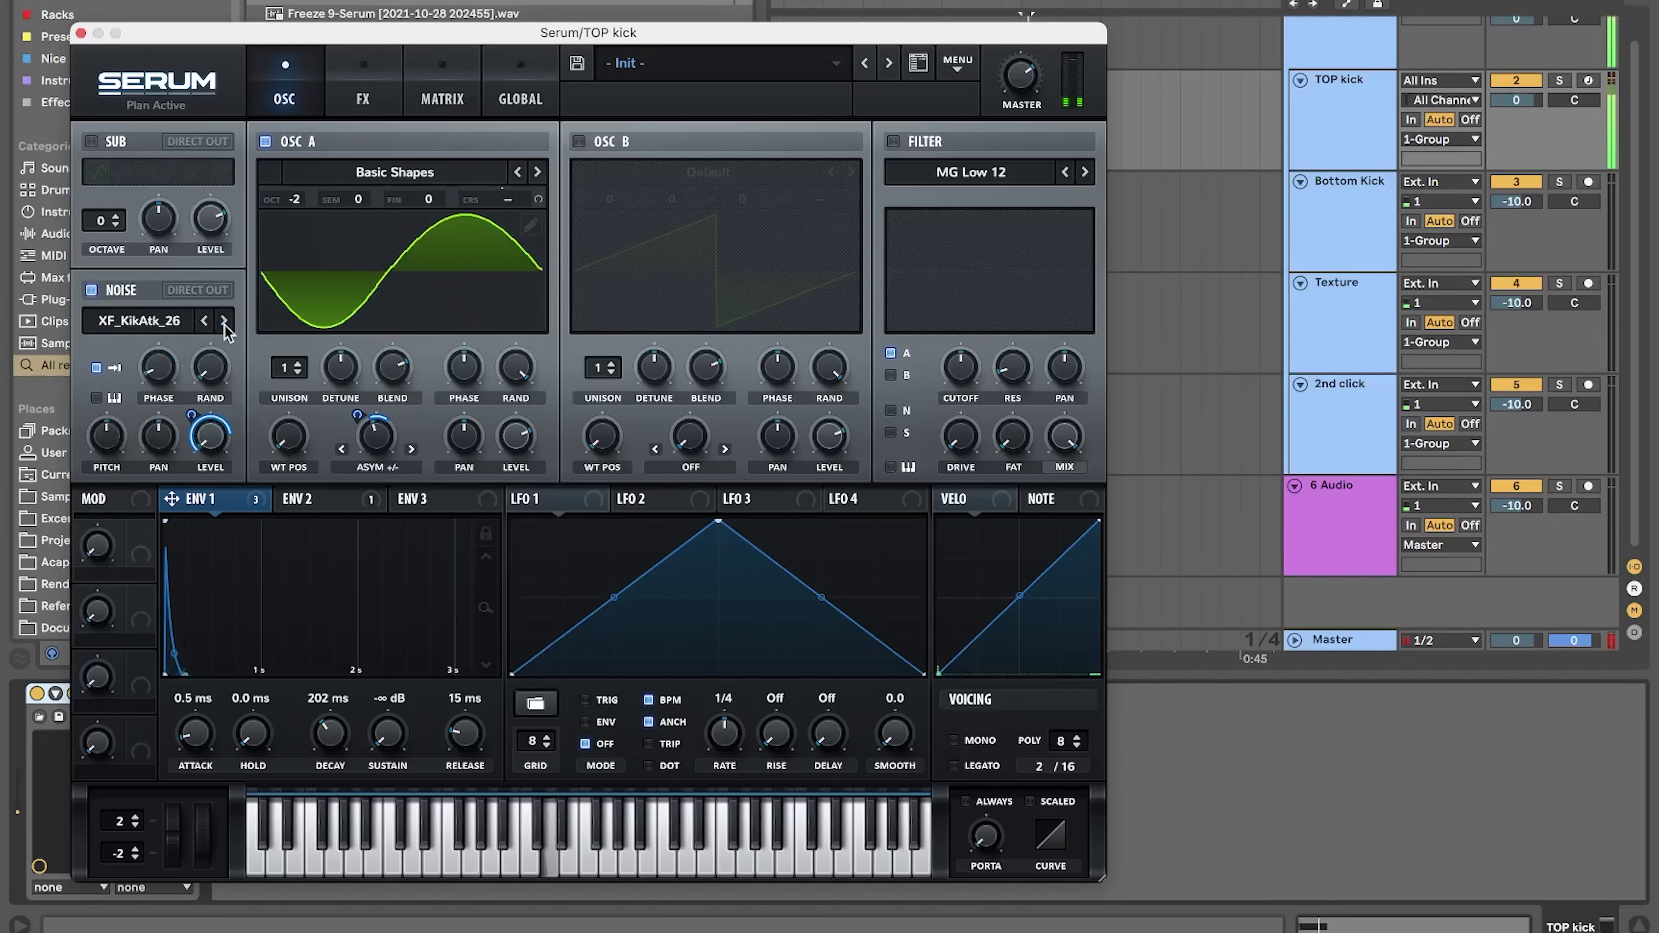
mouse_move(190, 450)
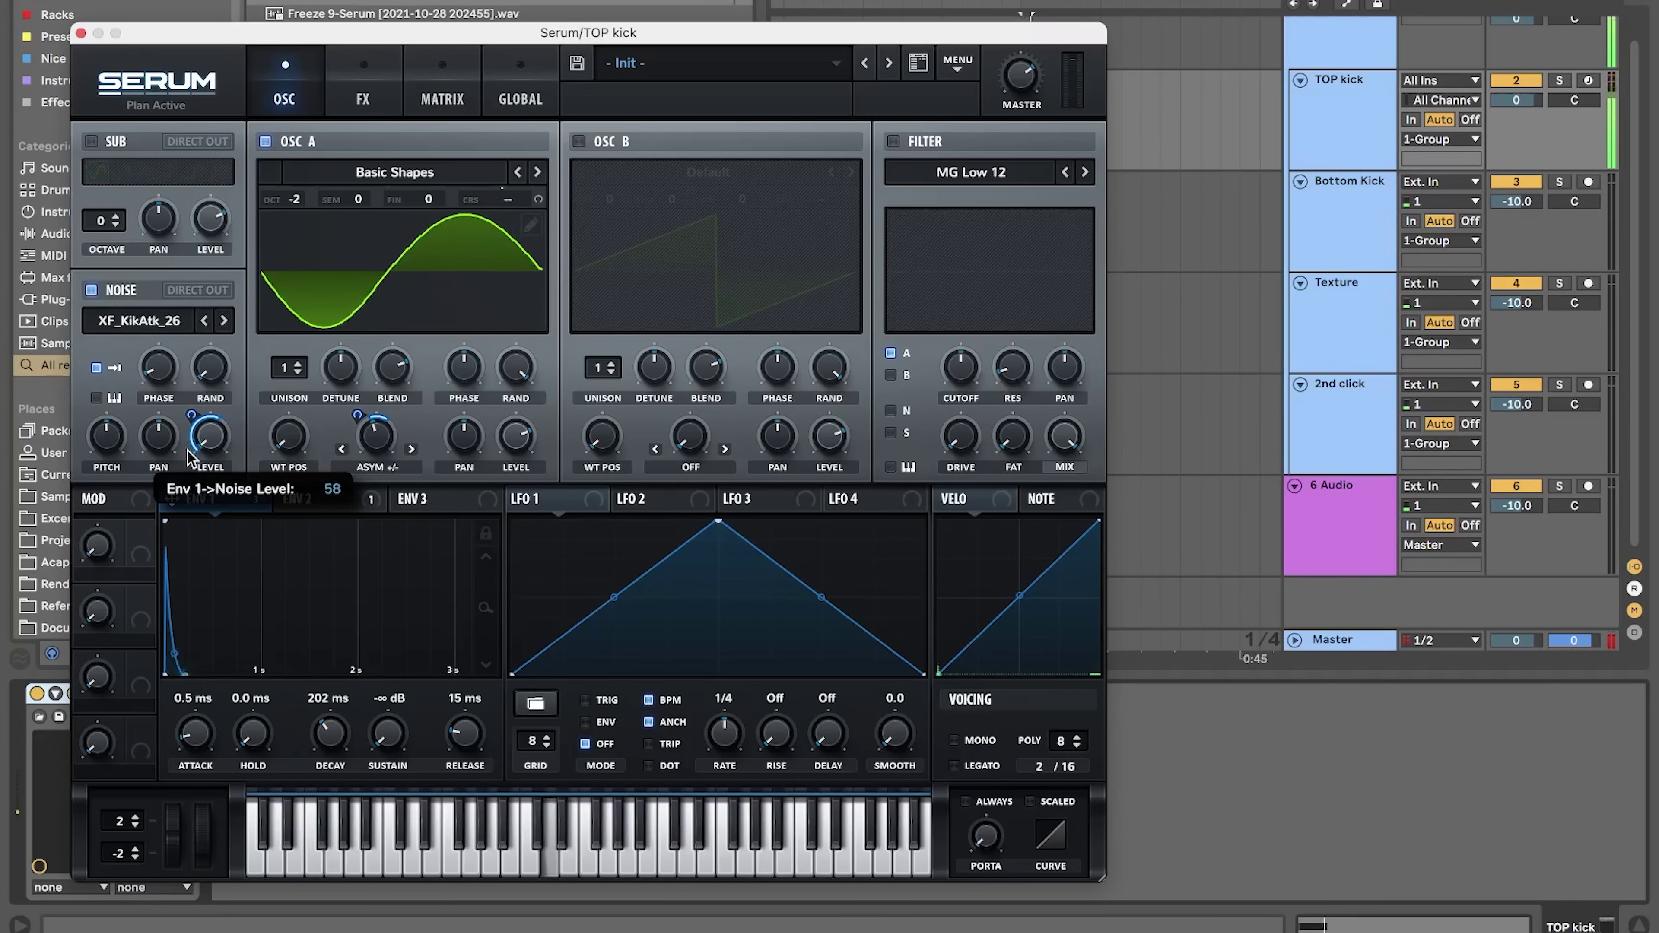
left_click(392, 84)
left_click(284, 98)
- Enable oscillator B with the Basic_Wrd wavetable at octave -2, its level modulated by envelope 1
left_click(579, 141)
left_click(651, 172)
mouse_move(653, 196)
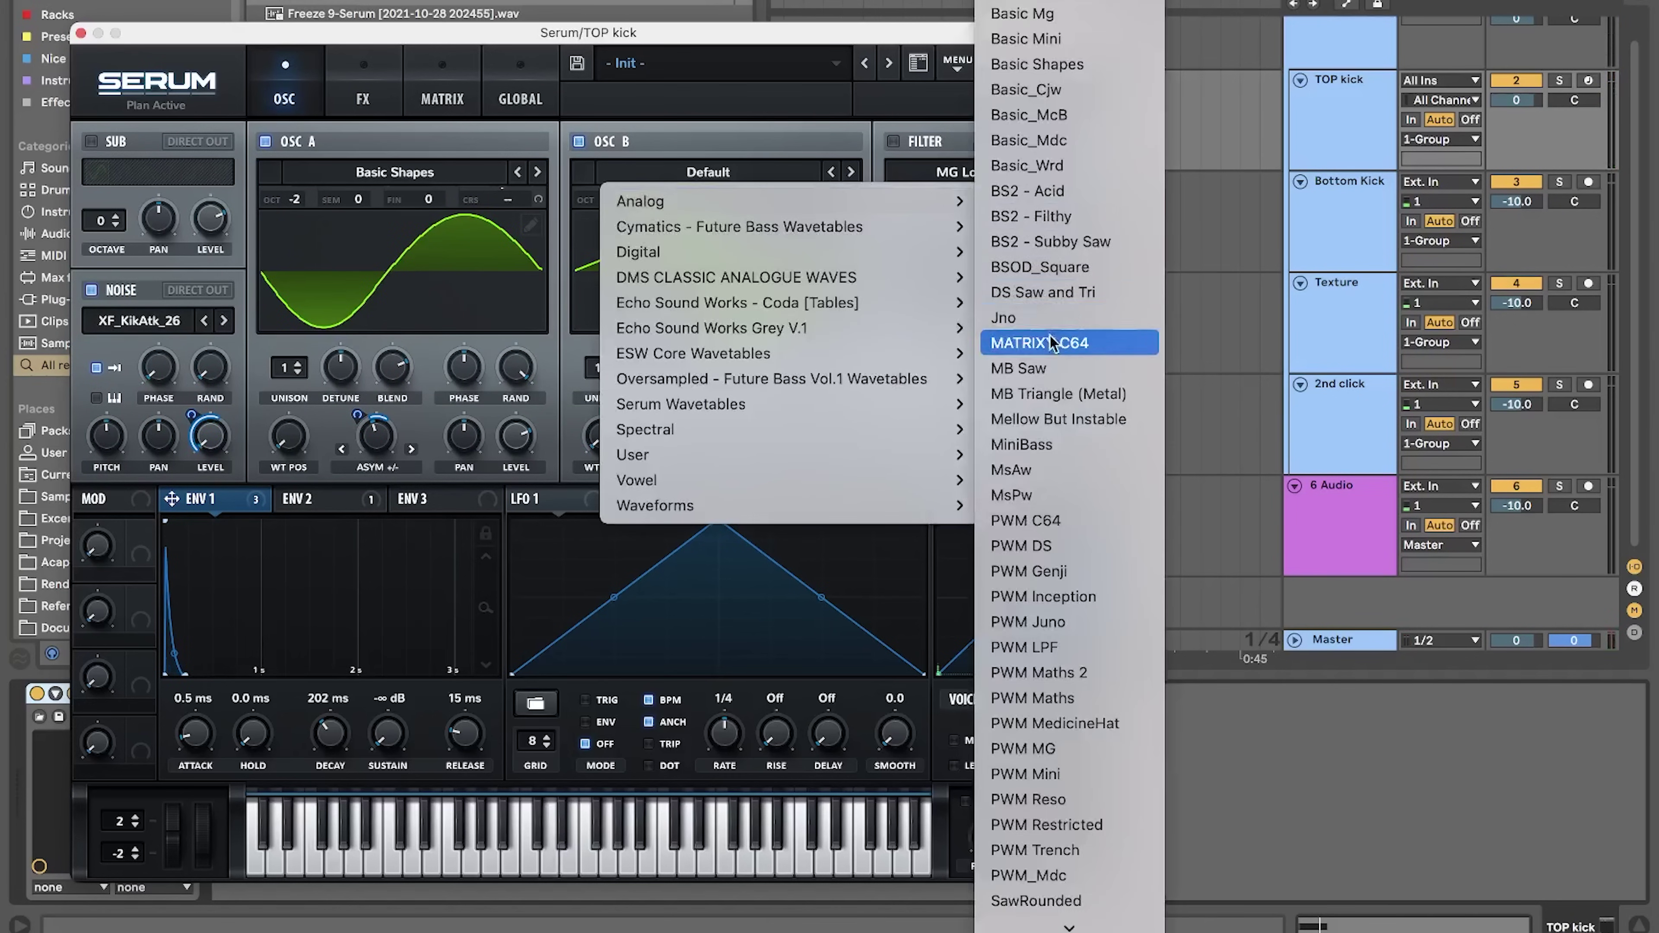
left_click(1045, 193)
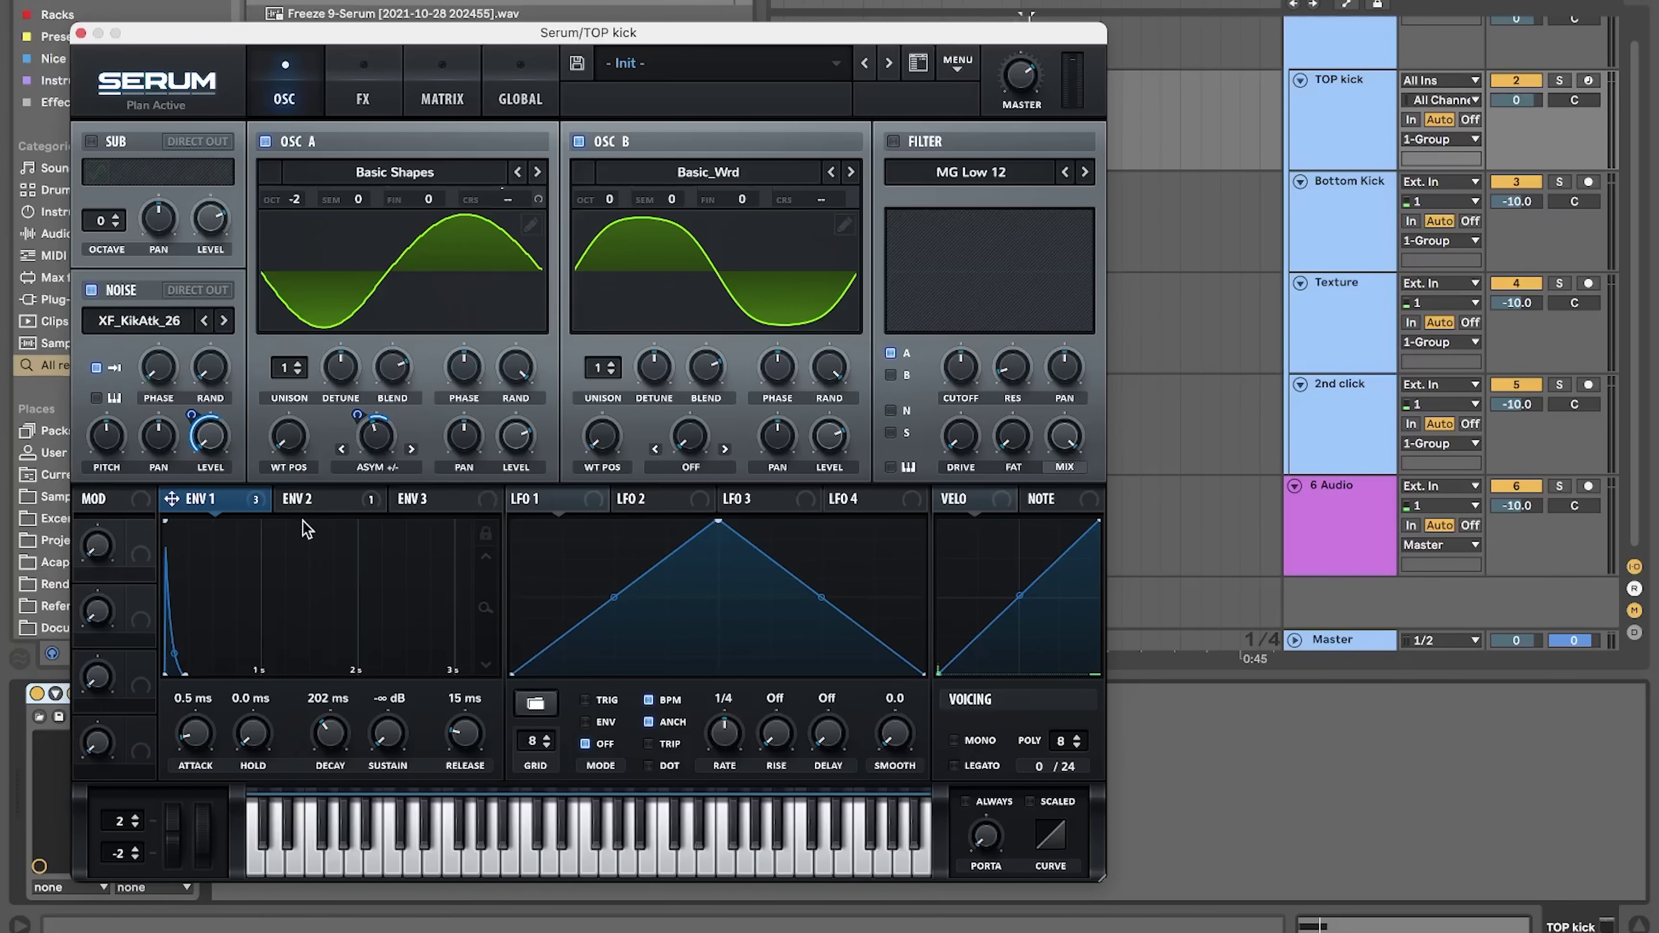
left_click_drag(234, 504, 833, 349)
left_click_drag(608, 199, 609, 236)
- Route envelope 1 to oscillator A's level and adjust the modulation amount
left_click_drag(186, 506, 512, 439)
left_click_drag(513, 437, 474, 611)
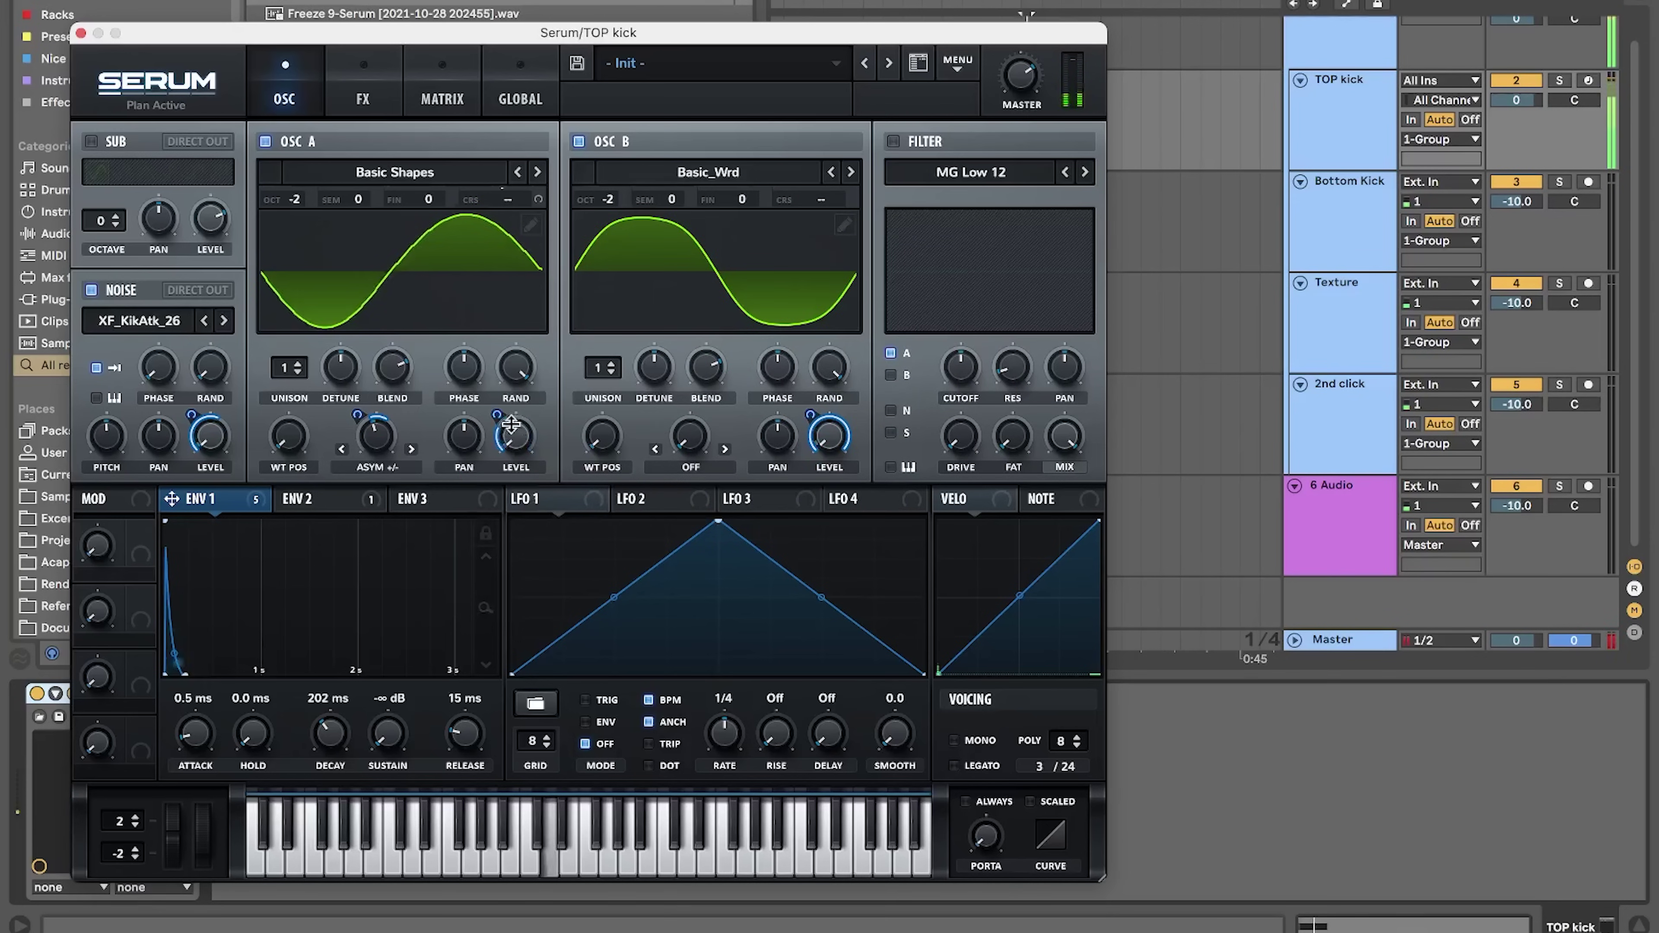
left_click_drag(496, 416, 509, 357)
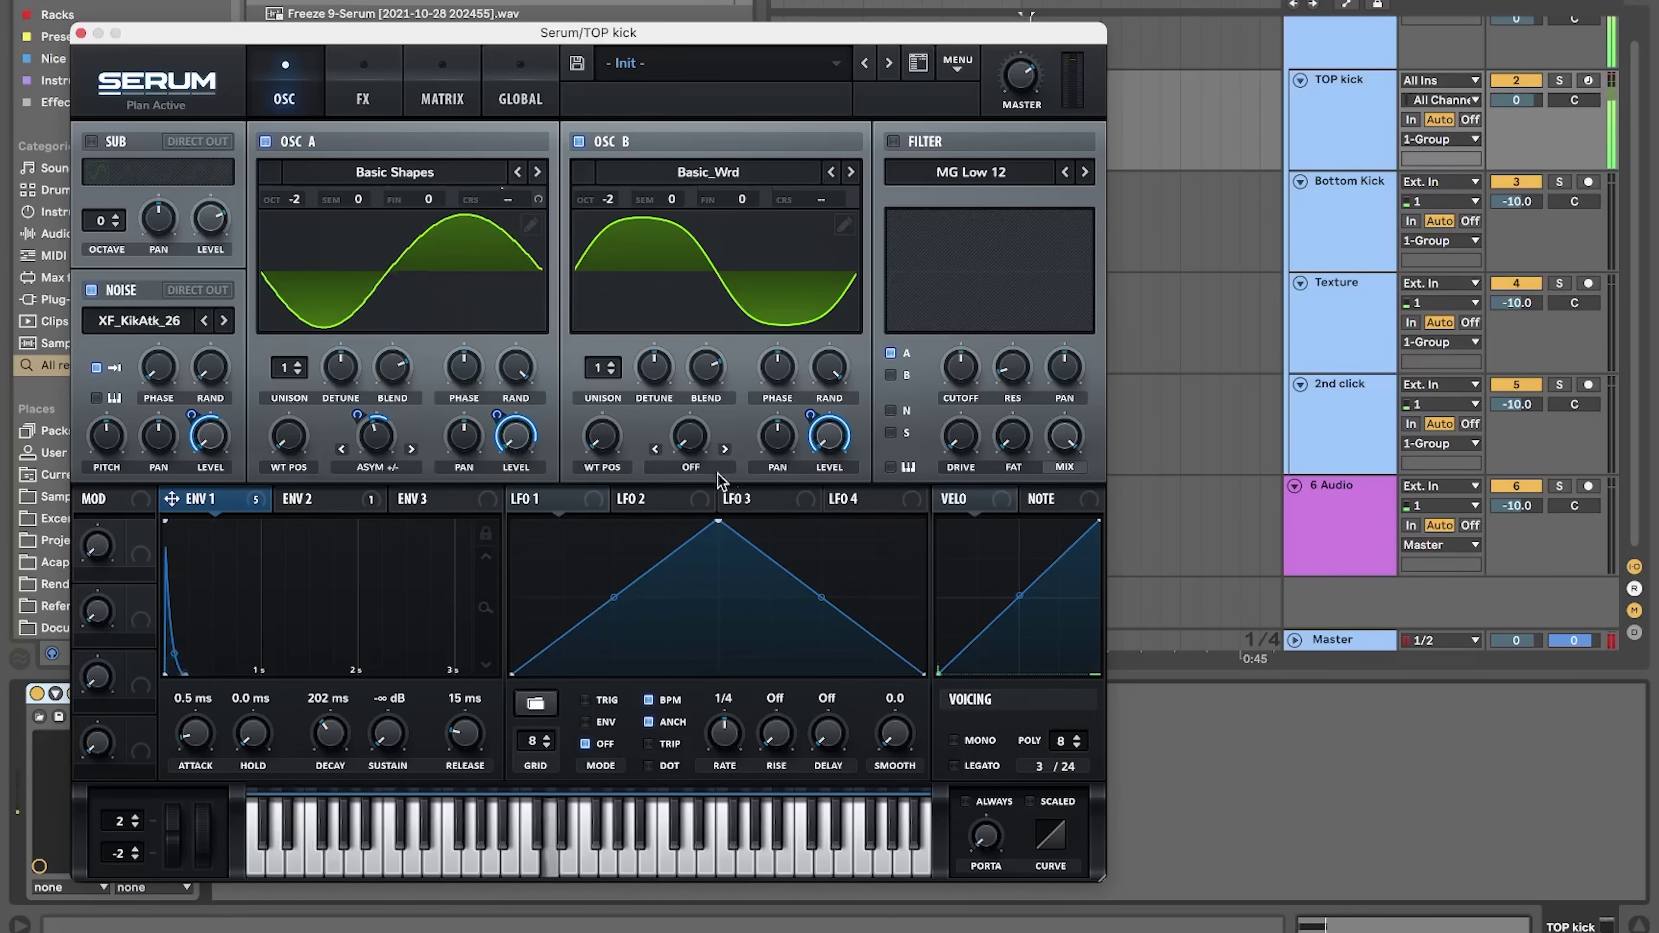
- Set oscillator B's warp mode to AM (from A), adjust its amount and close the synth window
left_click(690, 467)
scroll(712, 647, "down", 3)
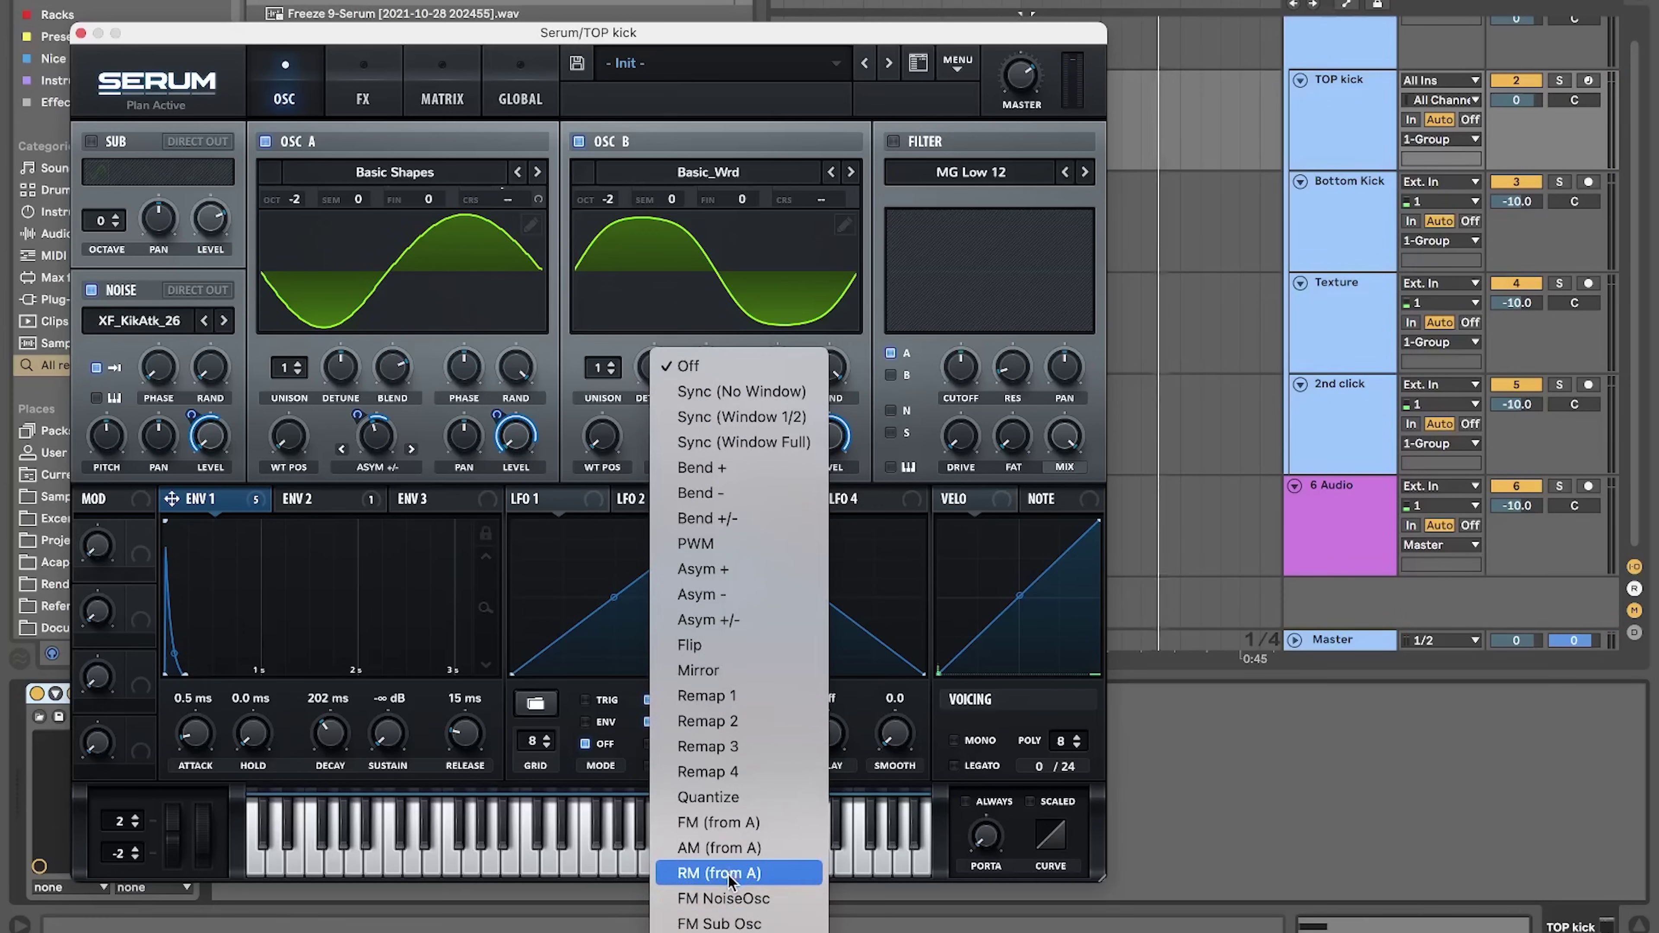
left_click(727, 848)
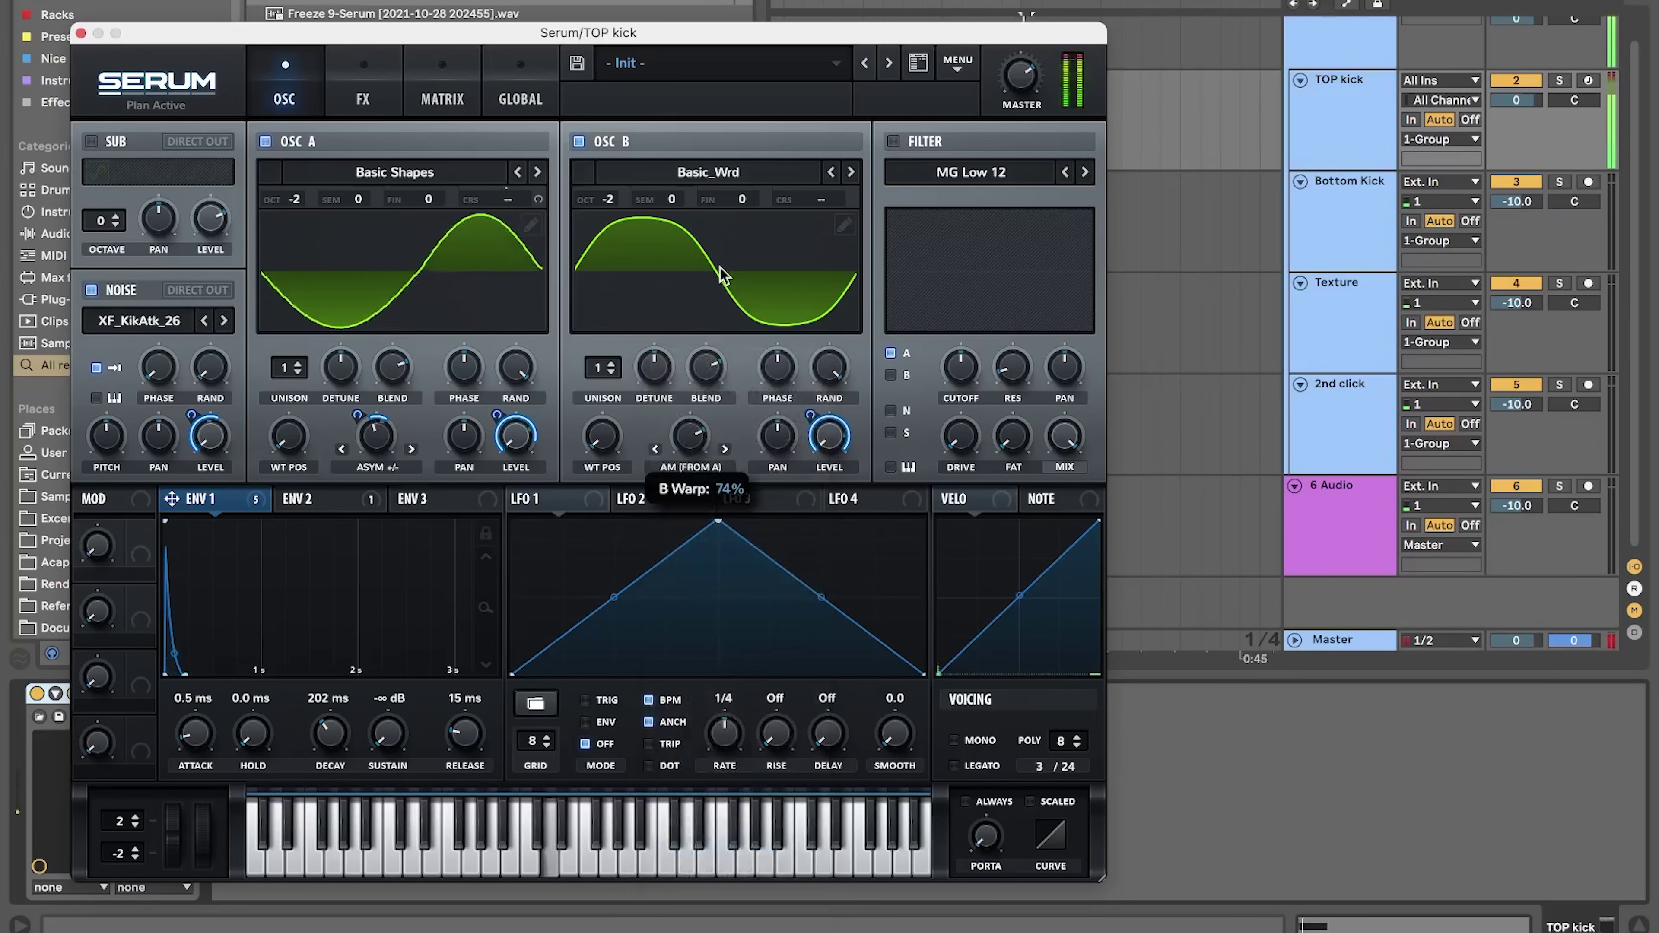
left_click_drag(697, 349, 689, 369)
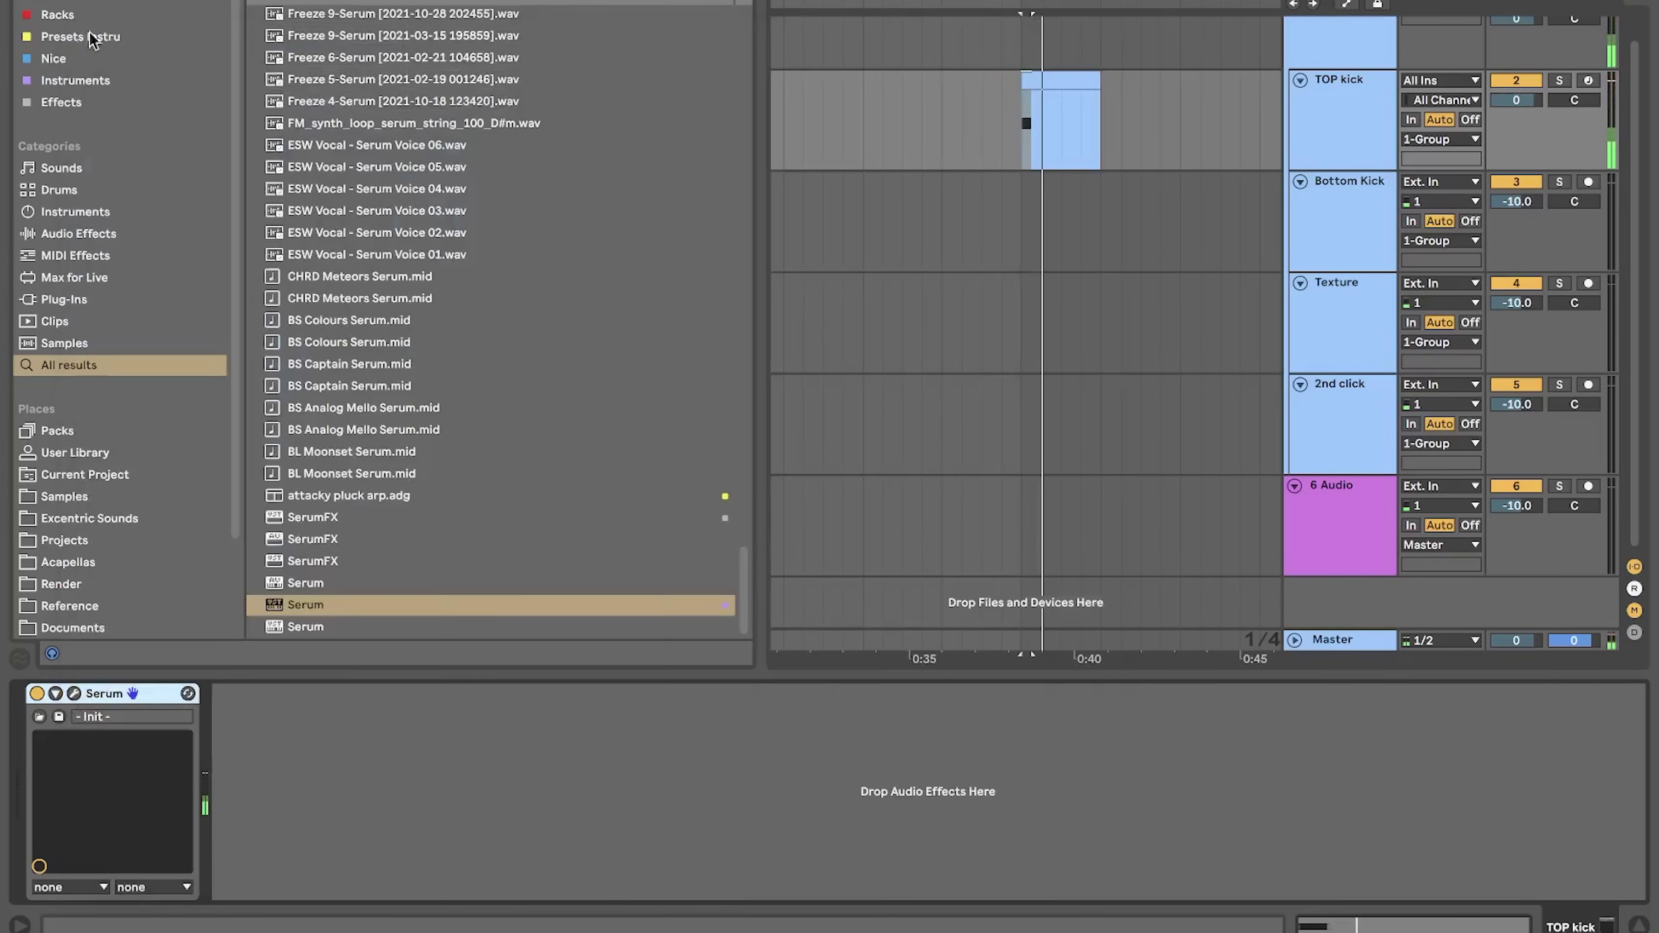
left_click(80, 33)
- Copy the TOP kick MIDI clip to the same position on the Bottom Kick track
scroll(1029, 195, "up", 1)
scroll(1030, 195, "right", 5)
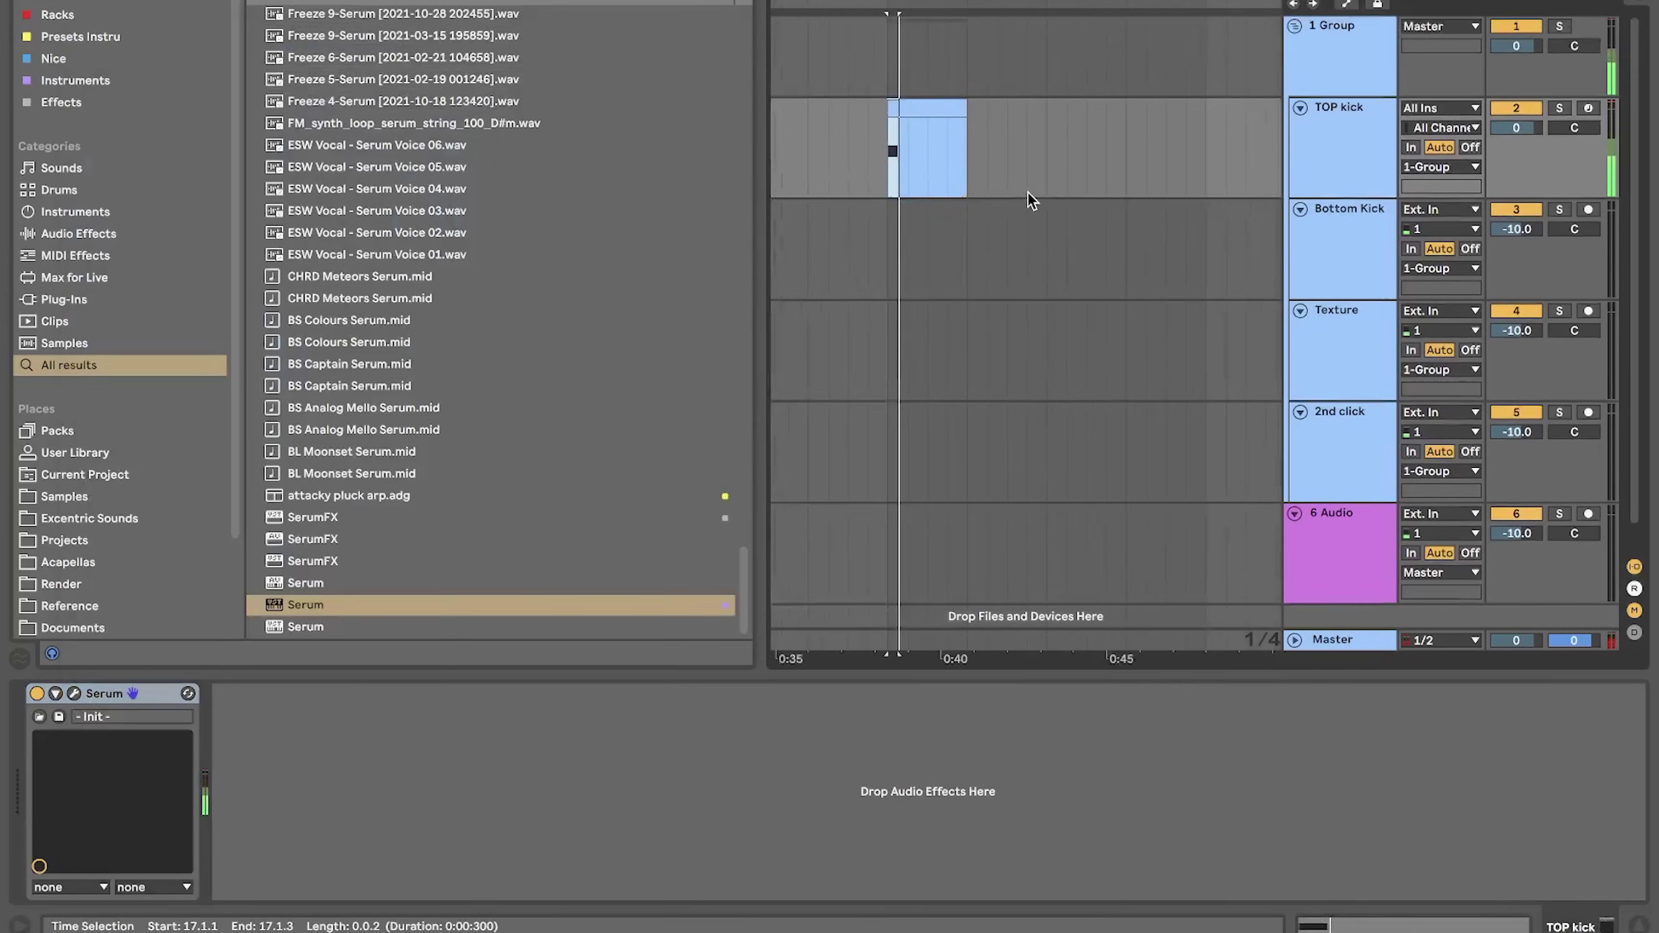
scroll(981, 97, "left", 3)
scroll(980, 98, "up", 2)
left_click_drag(979, 103, 968, 223)
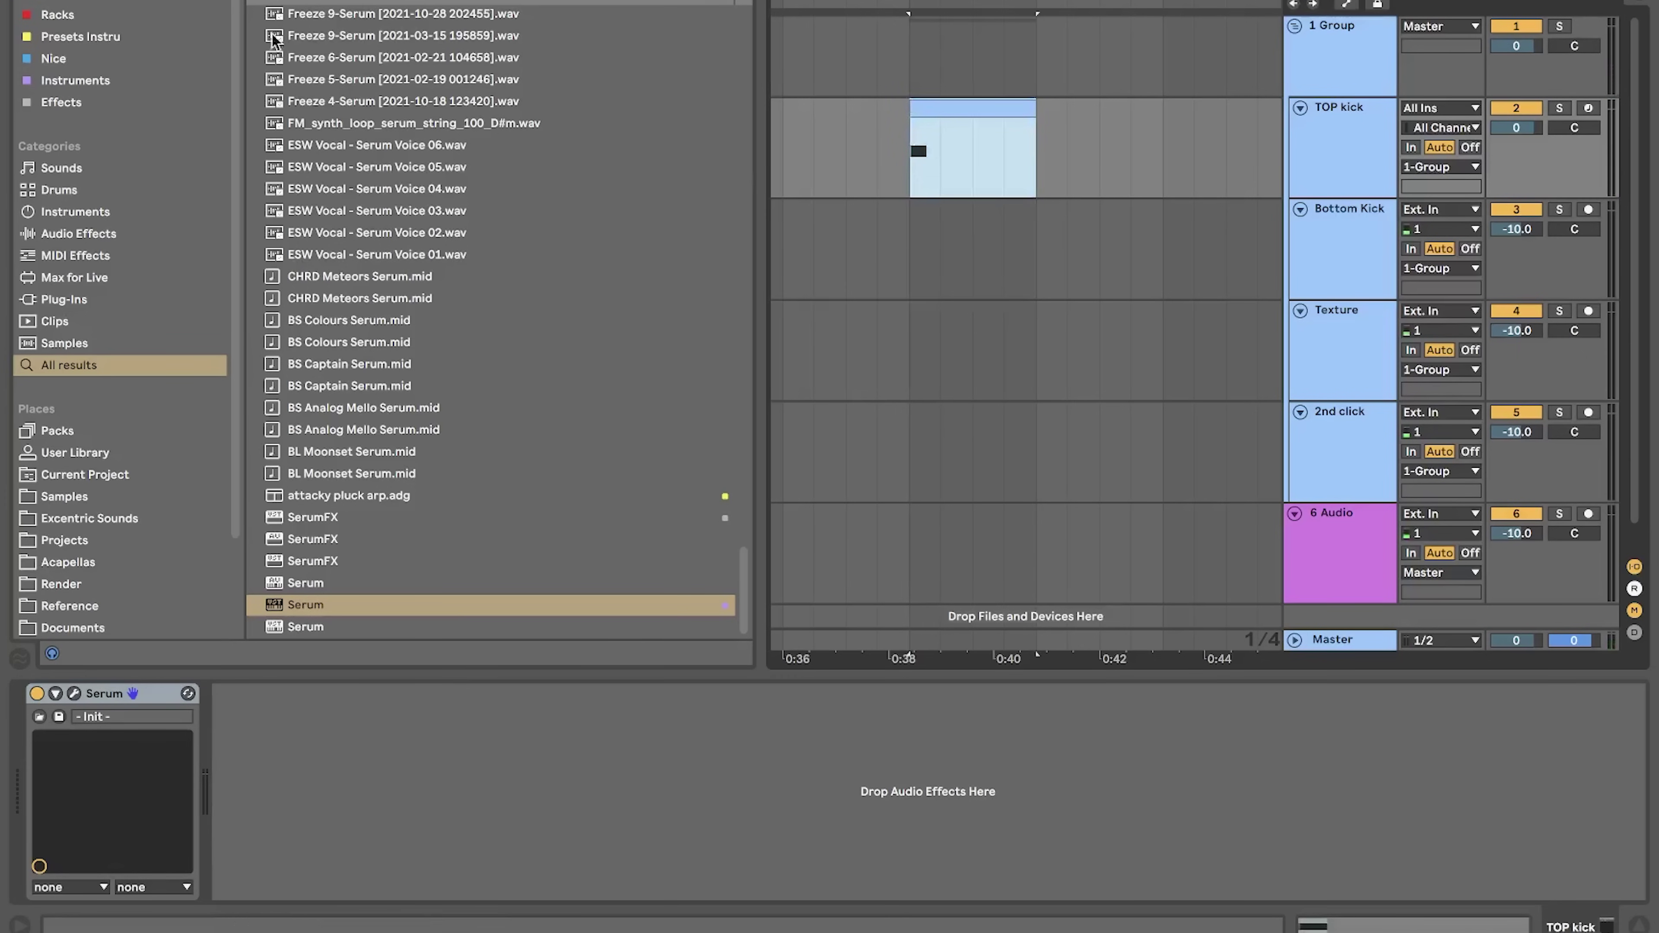
left_click(1319, 248)
left_click(1343, 153)
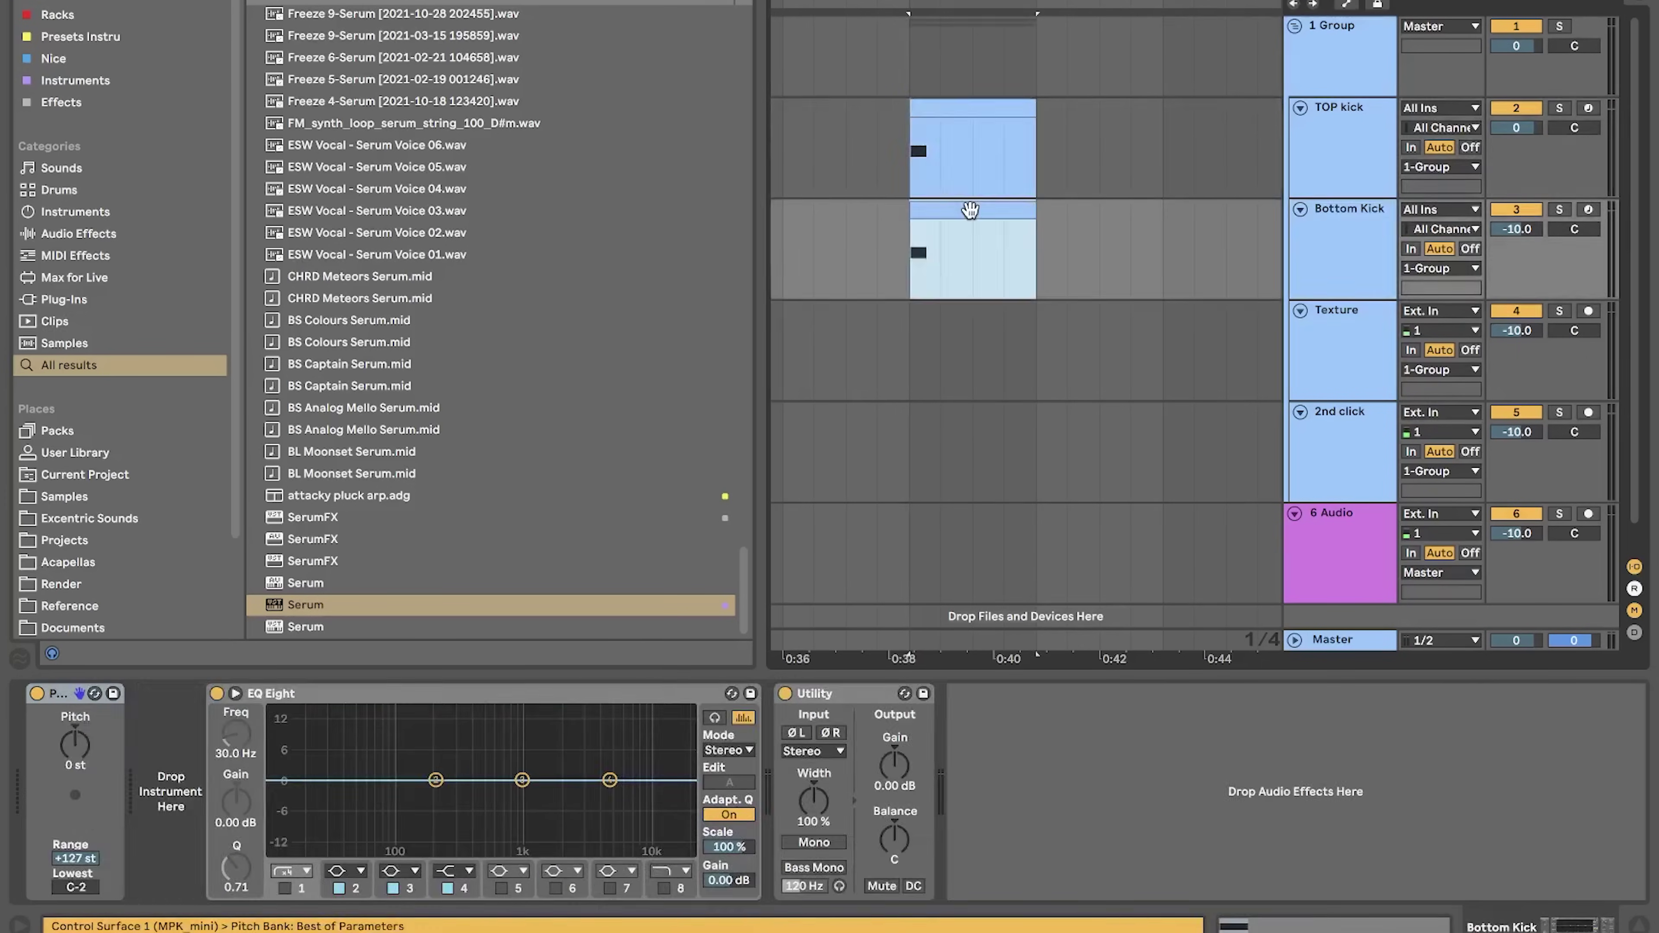
- Move the note in the Bottom Kick clip down to G2 and play it back
double_click(969, 209)
left_click(429, 305)
left_click_drag(428, 302, 425, 365)
left_click(418, 406)
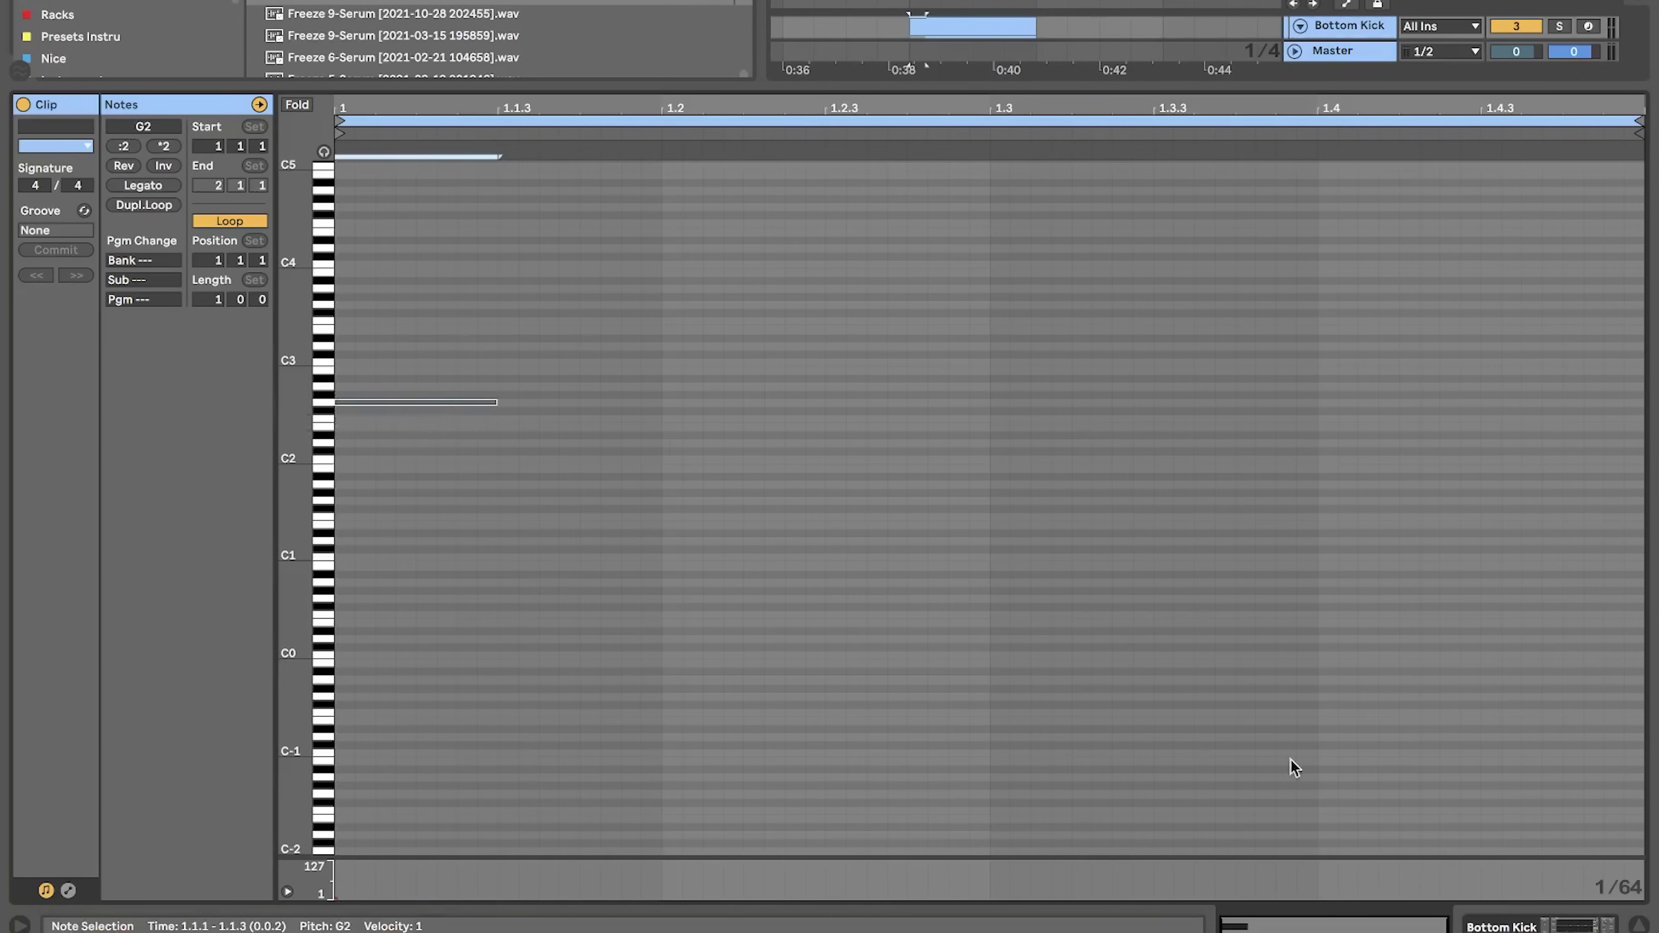
key("space")
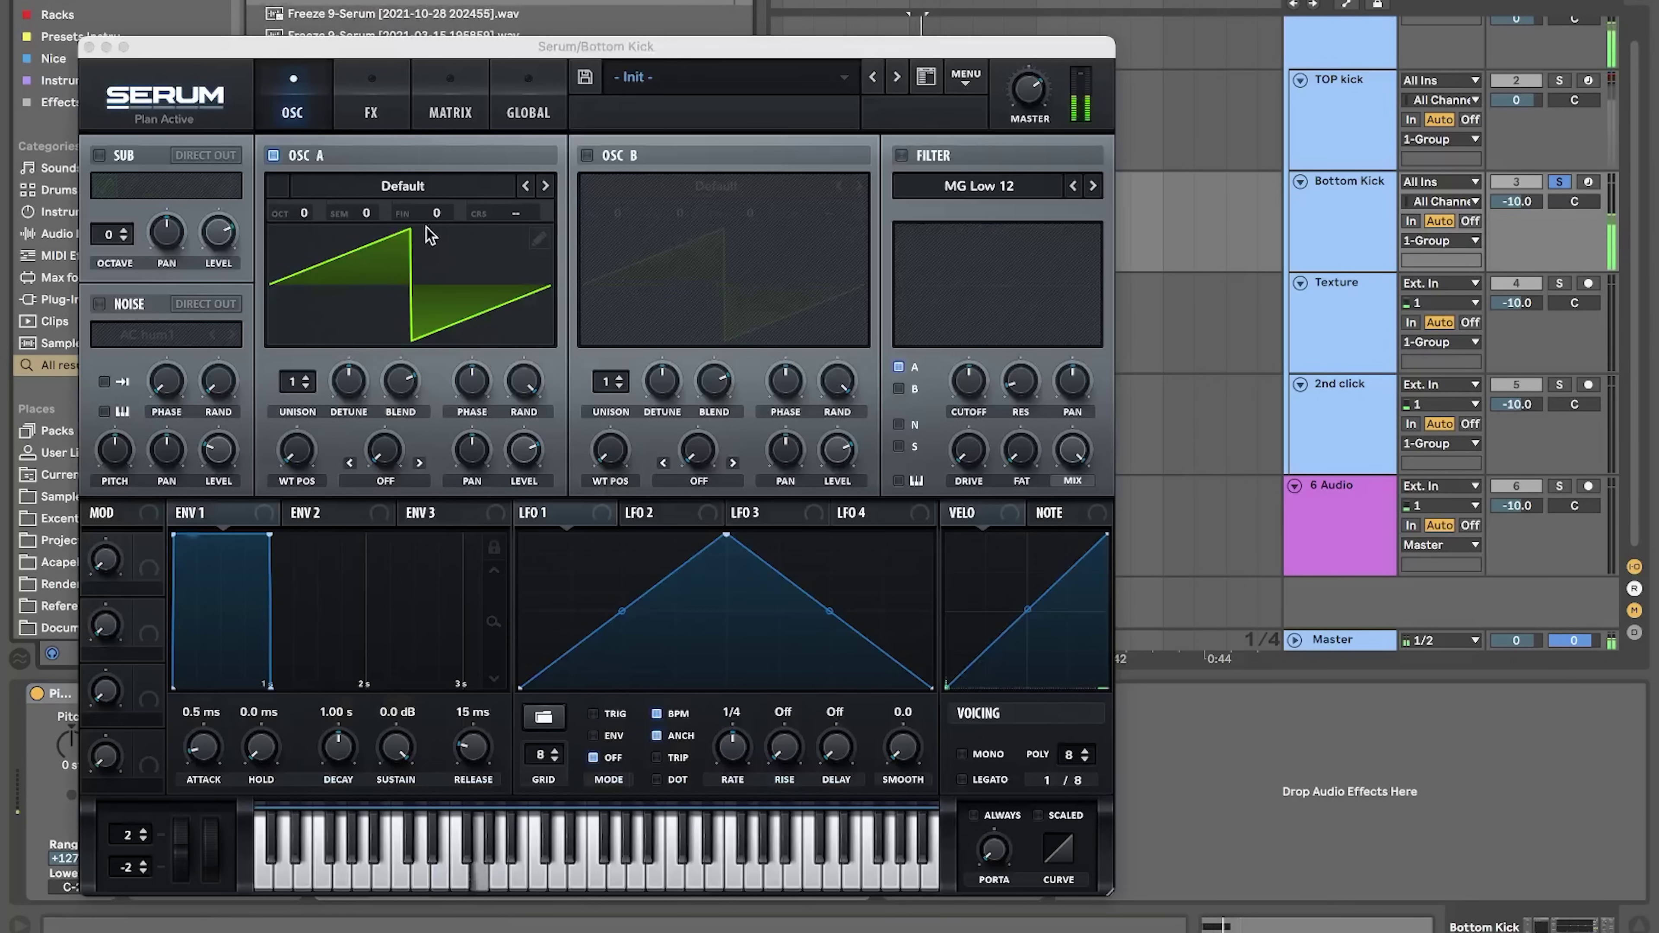
- Load the Basic_Wrd wavetable into the Bottom Kick's oscillator A and set its octave to -2
left_click(379, 191)
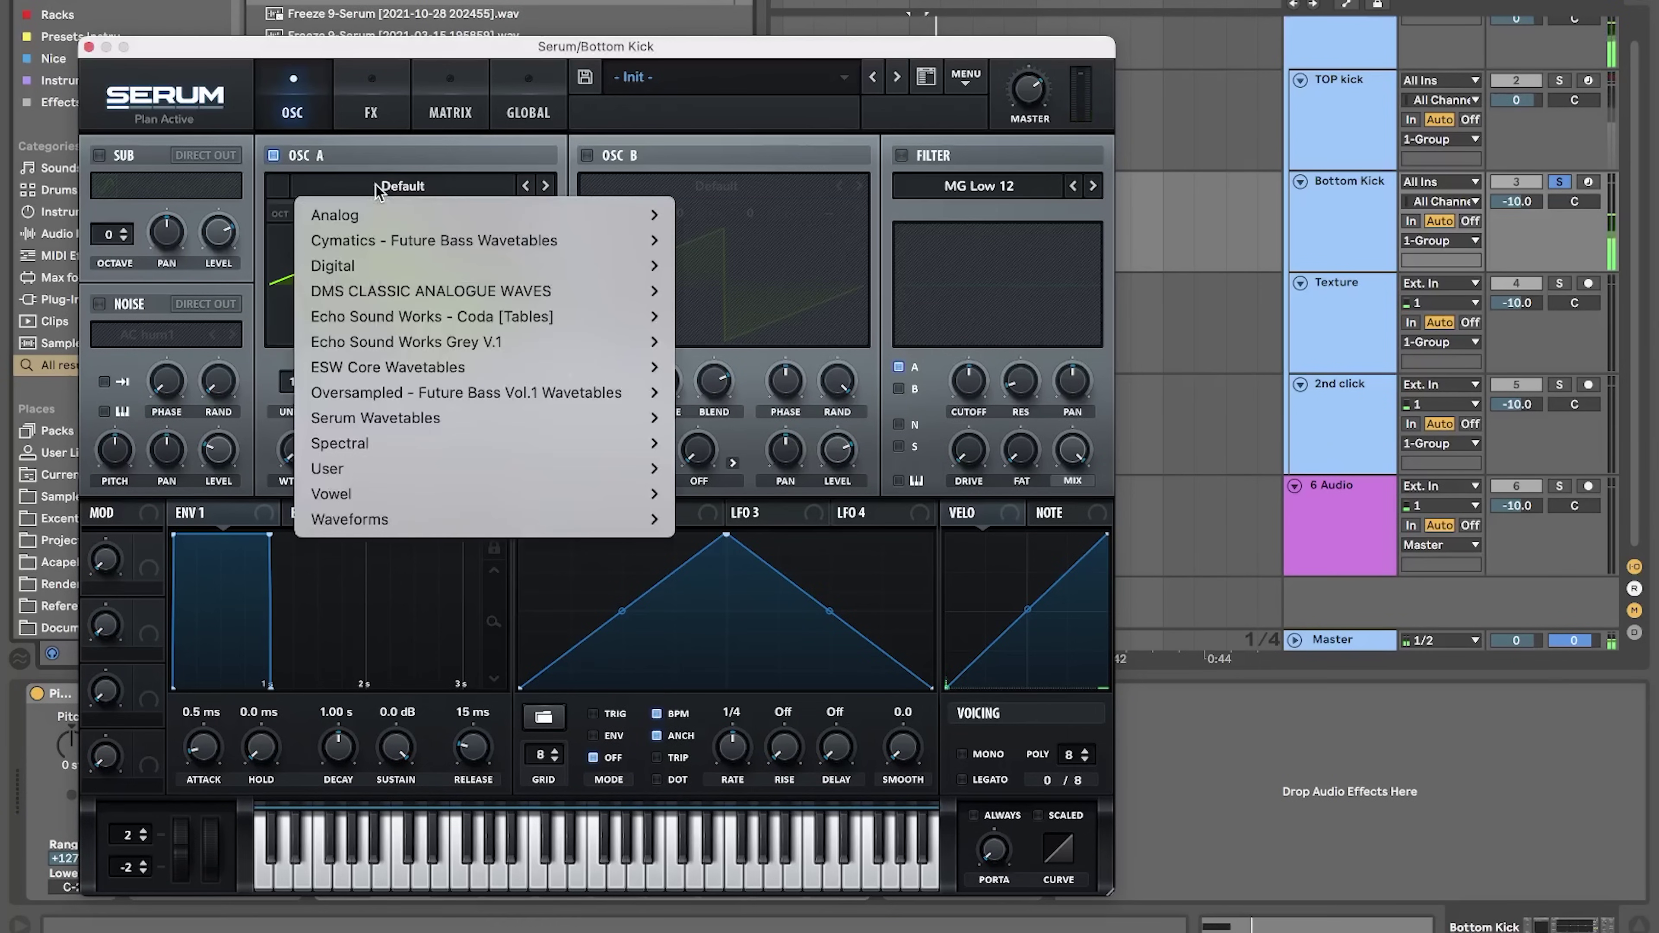
mouse_move(367, 216)
left_click(759, 167)
left_click_drag(295, 438, 295, 442)
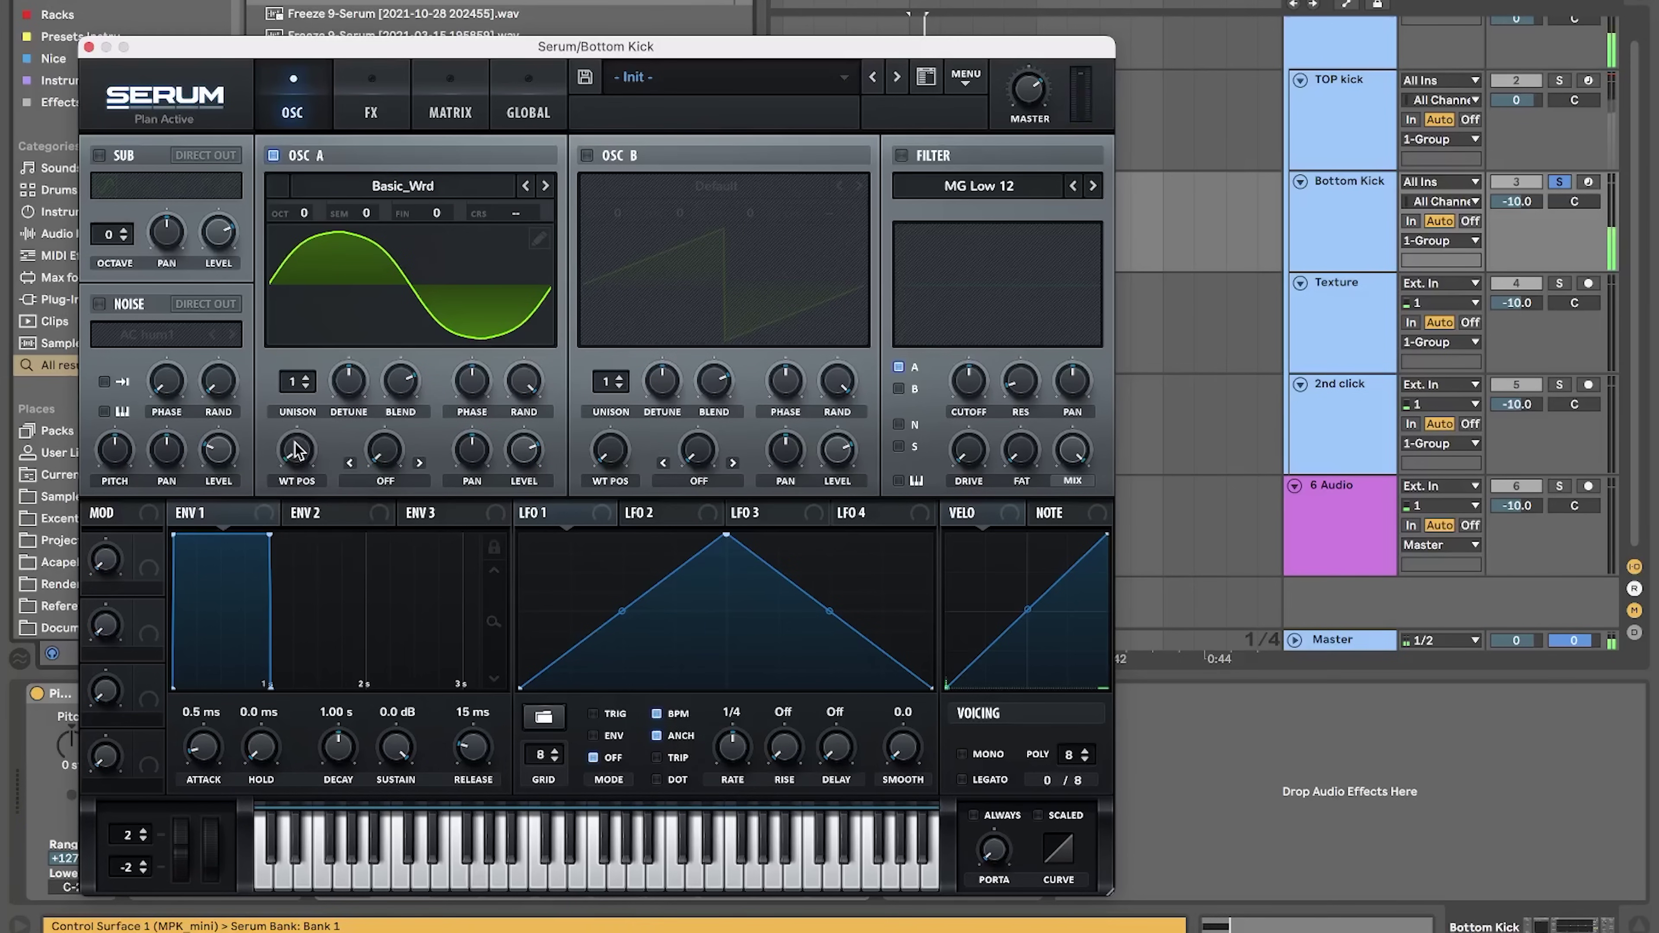
left_click_drag(310, 208, 301, 266)
- Shape envelope 2 with 108 ms decay and 0% sustain, and route it to oscillator A's coarse pitch
left_click(301, 521)
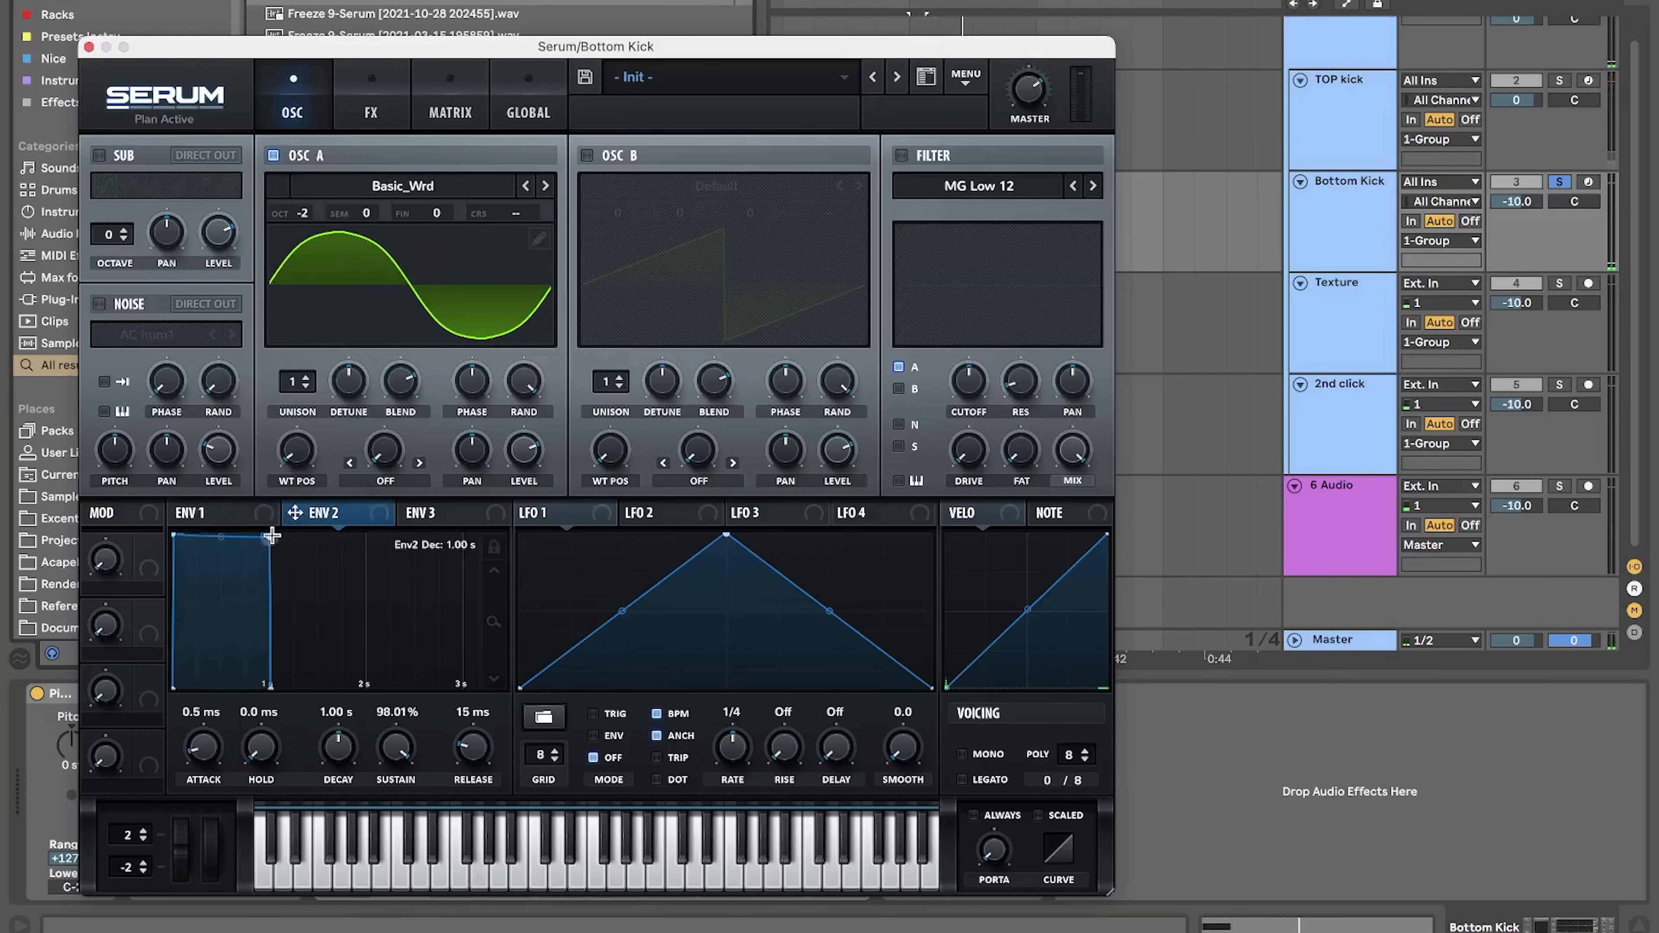
left_click_drag(272, 535, 151, 758)
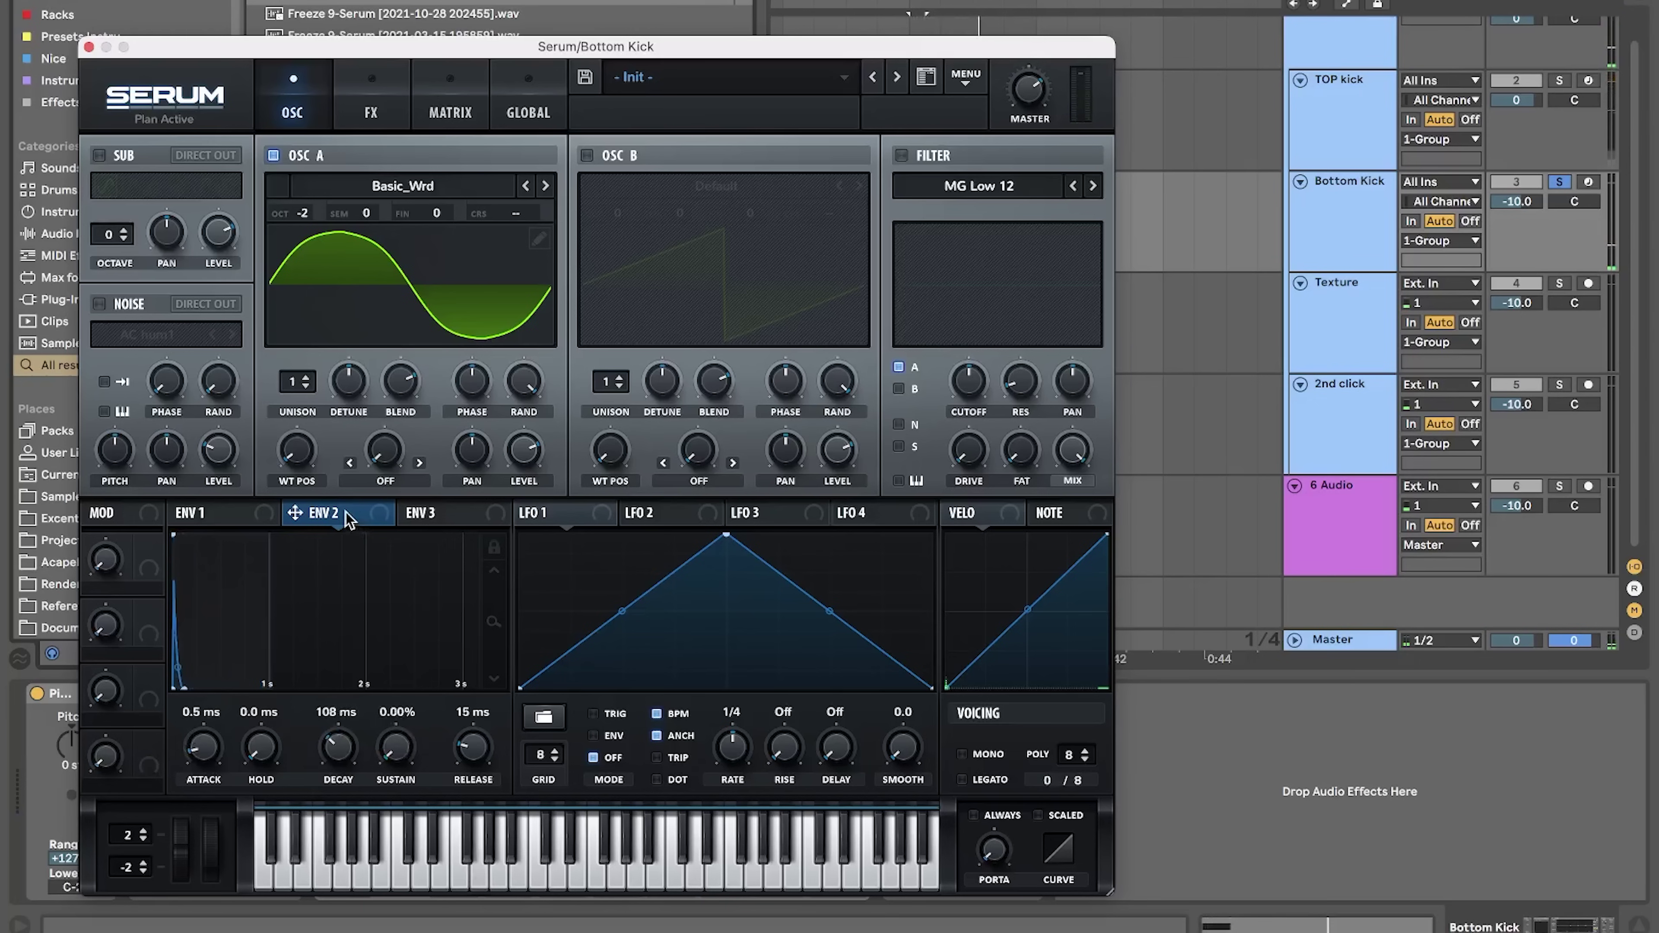
left_click_drag(359, 484, 515, 239)
left_click_drag(348, 516, 513, 229)
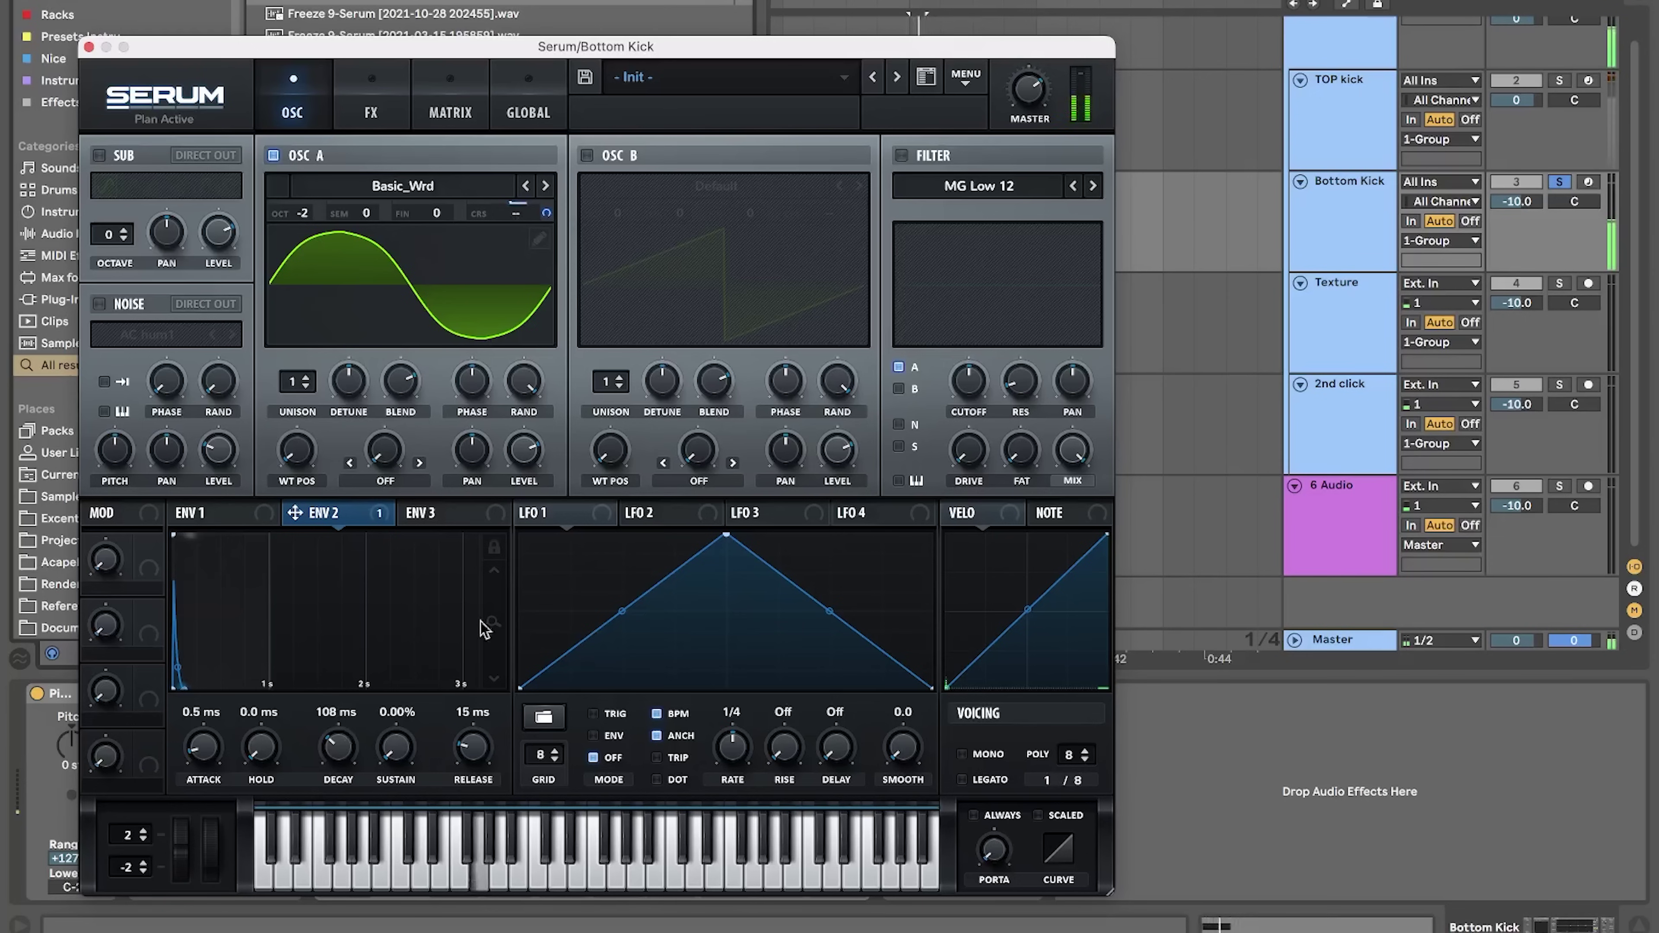
- Draw LFO 1 as a short plateau that falls to zero and route it to oscillator A's level at 86
left_click_drag(726, 534, 538, 533)
left_click_drag(655, 573, 784, 747)
left_click_drag(550, 513, 546, 367)
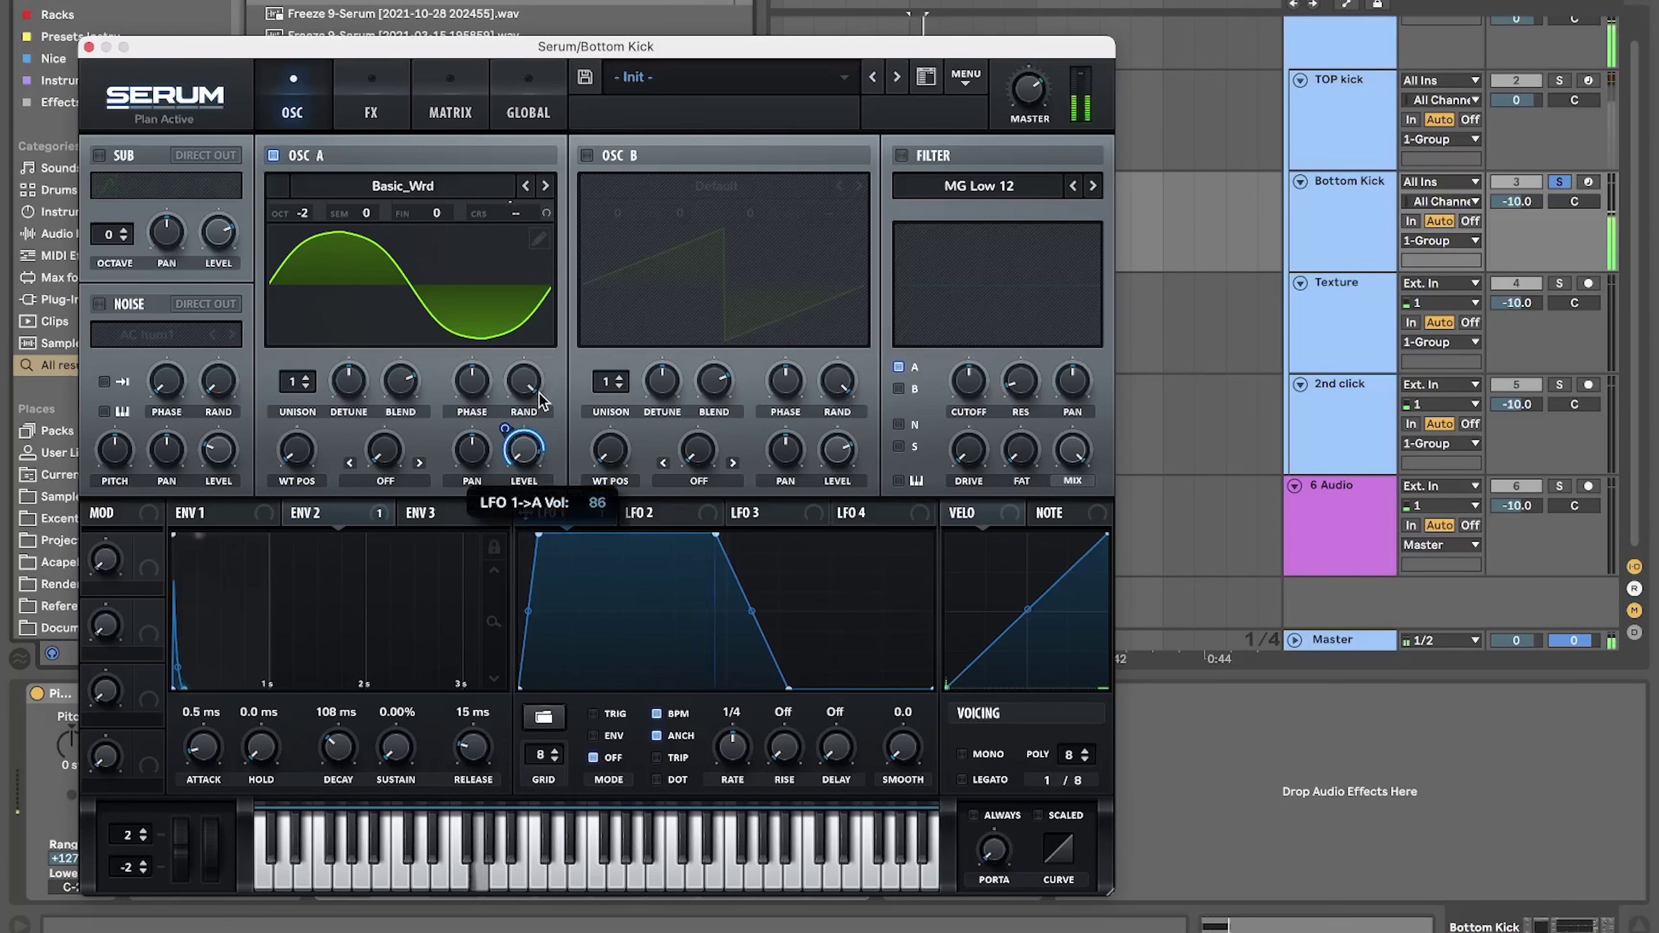
- Unsolo the Bottom Kick track and raise its volume to -5.4 dB
left_click(1559, 182)
left_click_drag(1525, 203, 1524, 138)
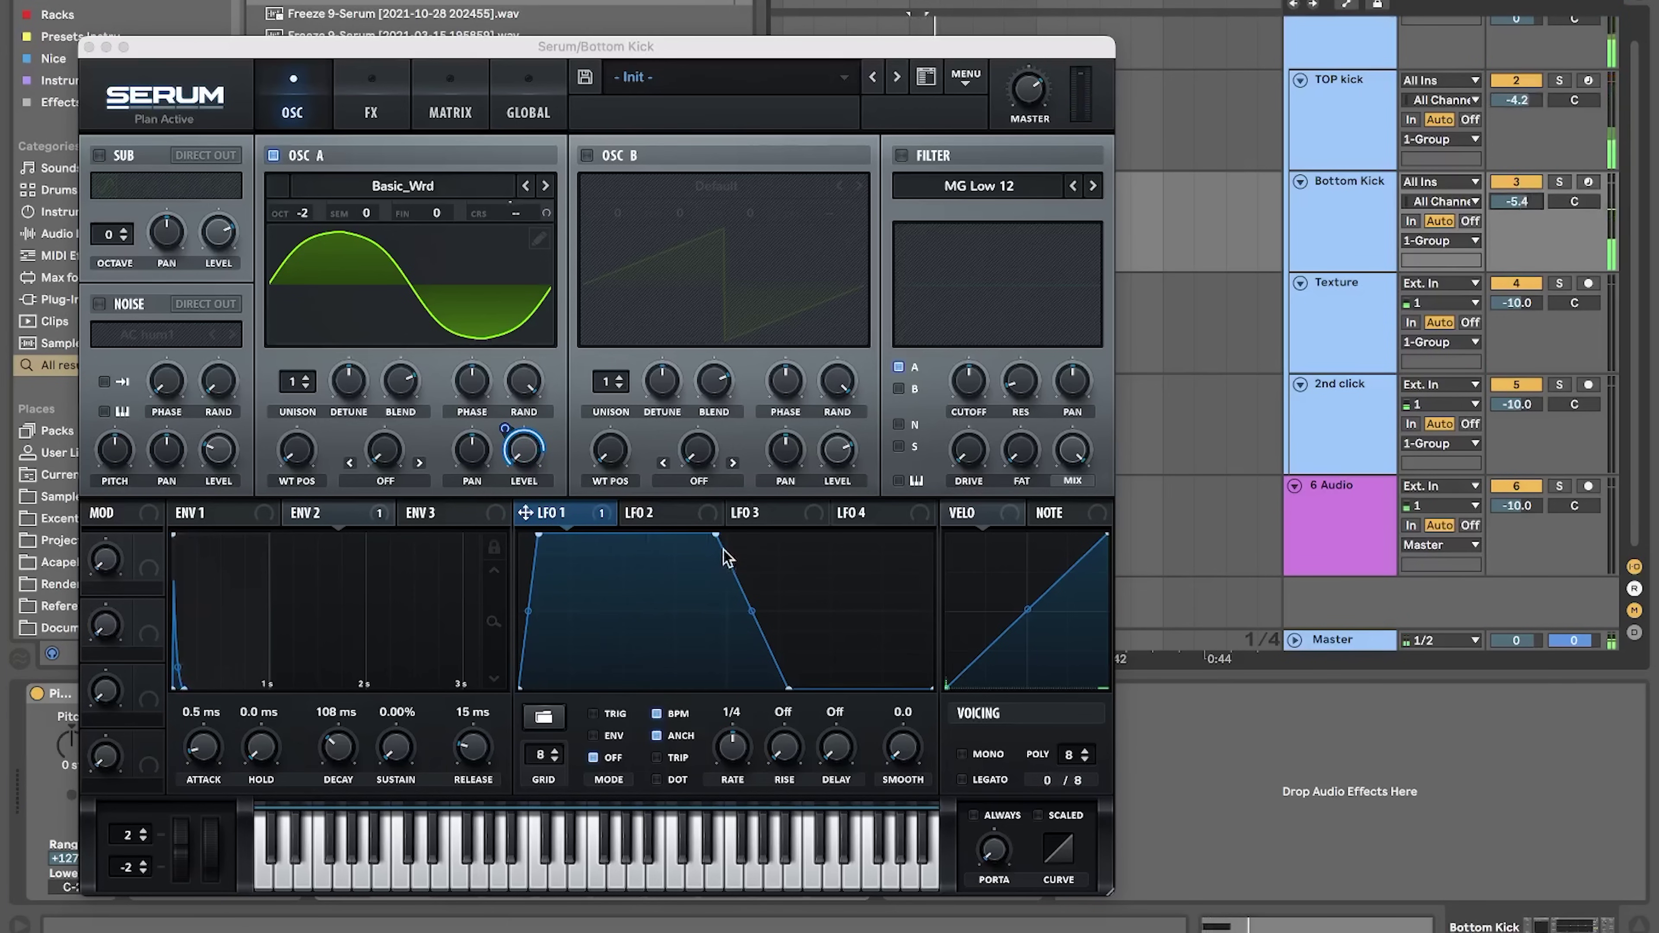
- Reshape LFO 1 into a shorter curved fall-off, switch it to envelope mode without BPM sync and adjust its rate
left_click_drag(716, 535, 661, 584)
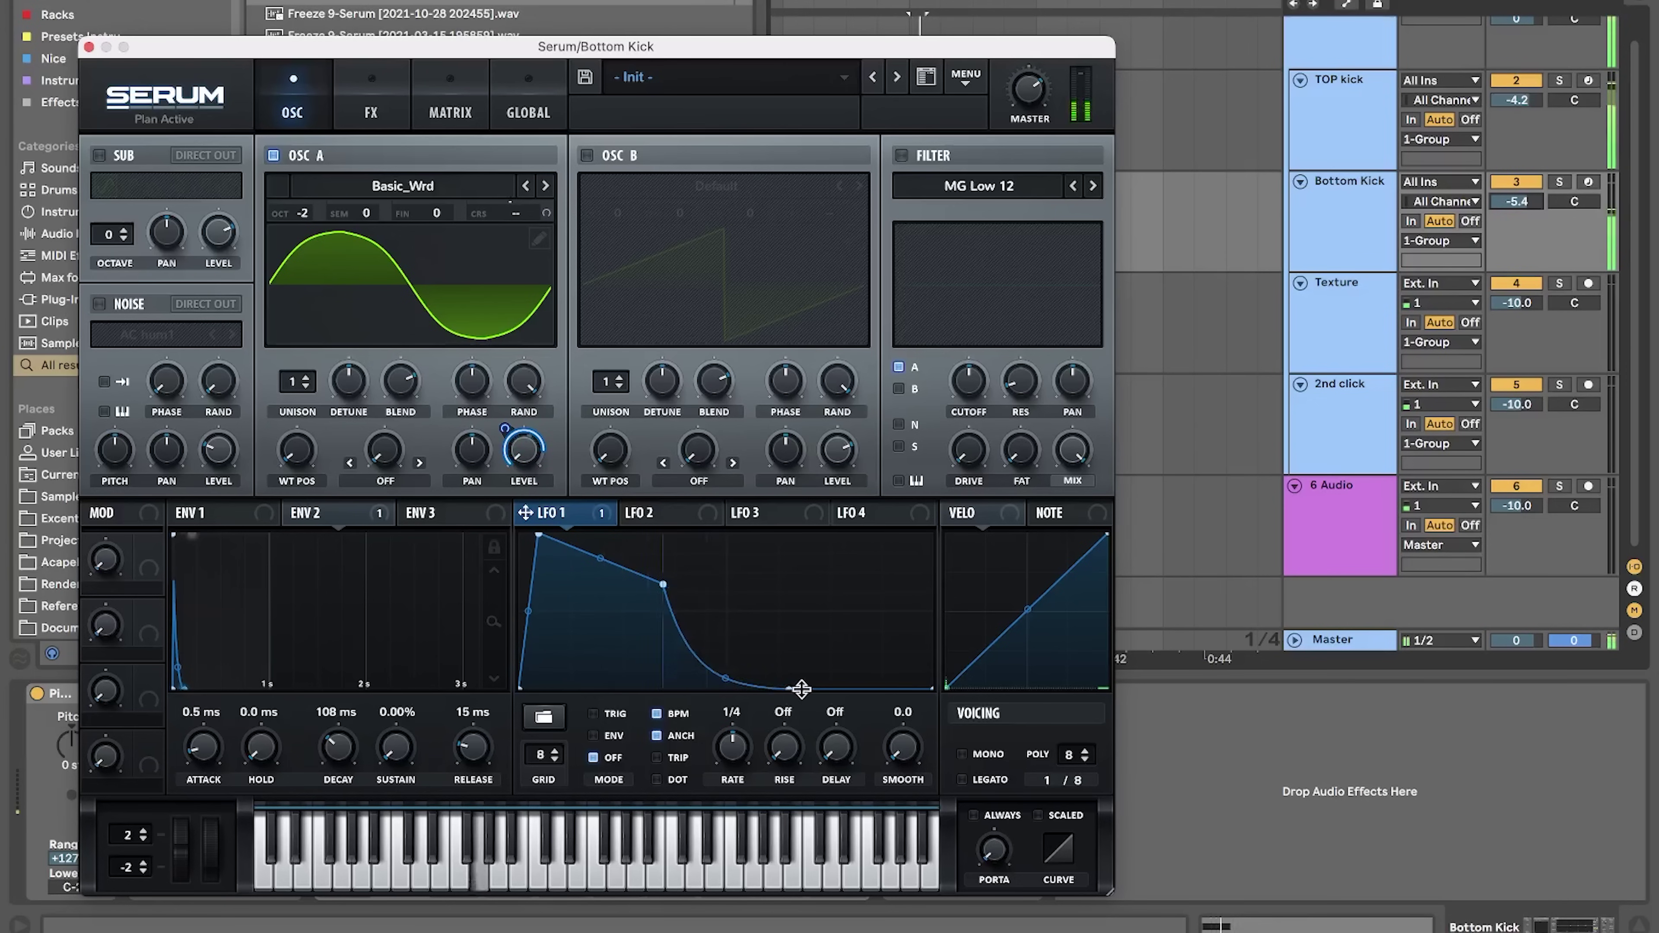
left_click_drag(662, 583, 666, 562)
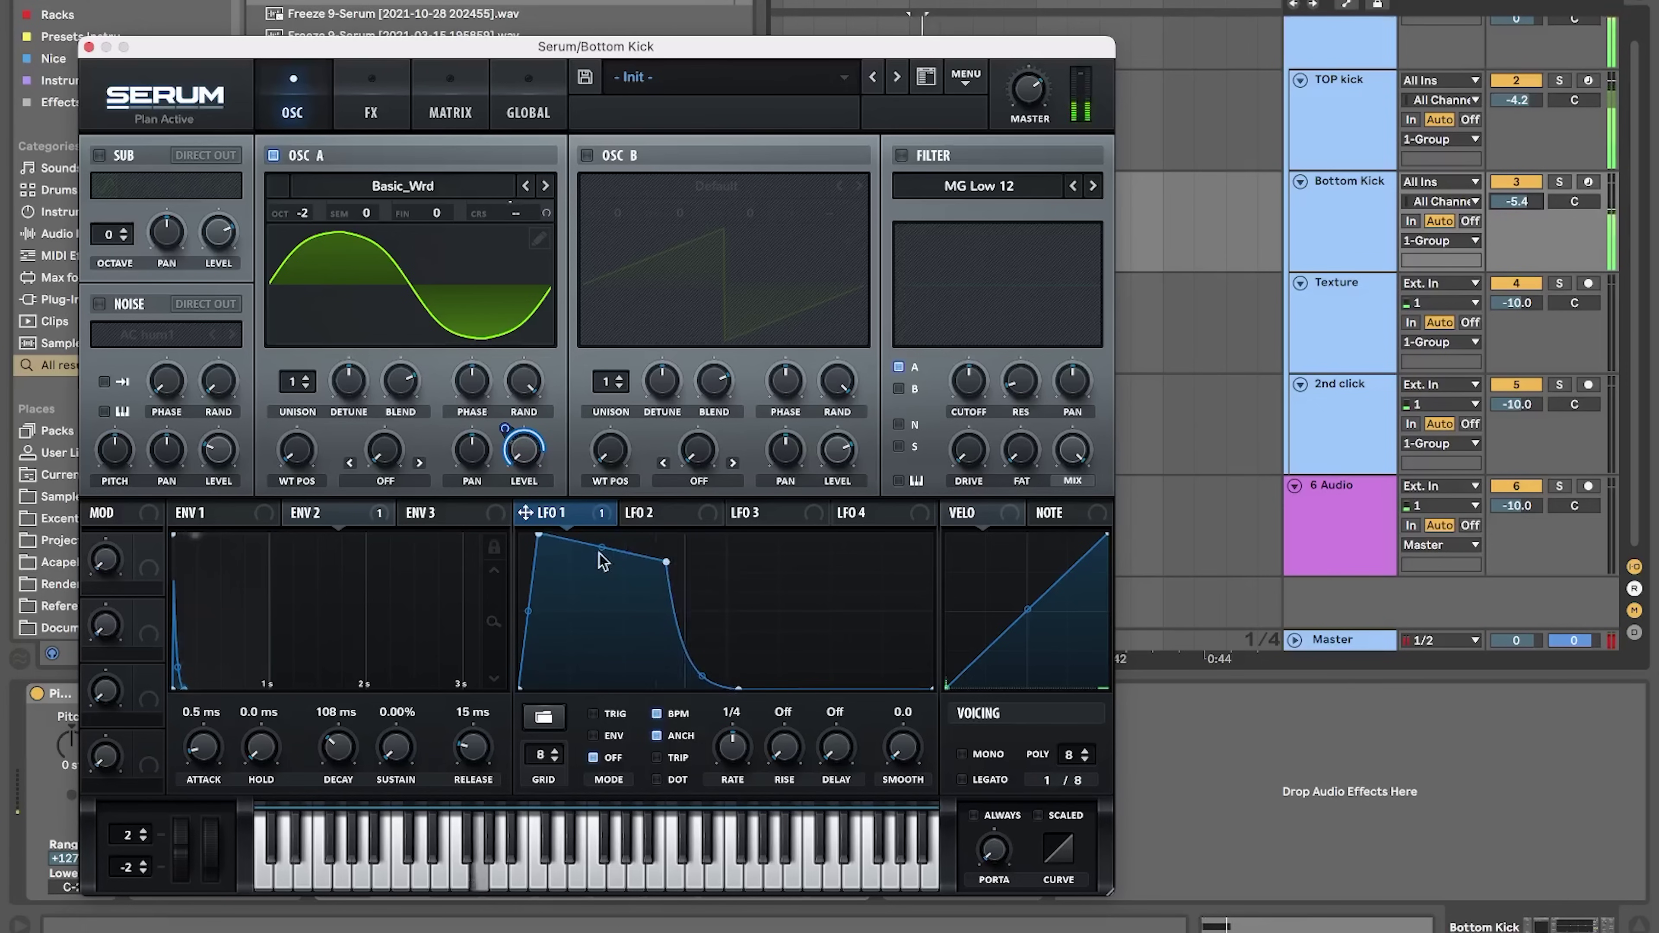
left_click_drag(540, 536, 667, 592)
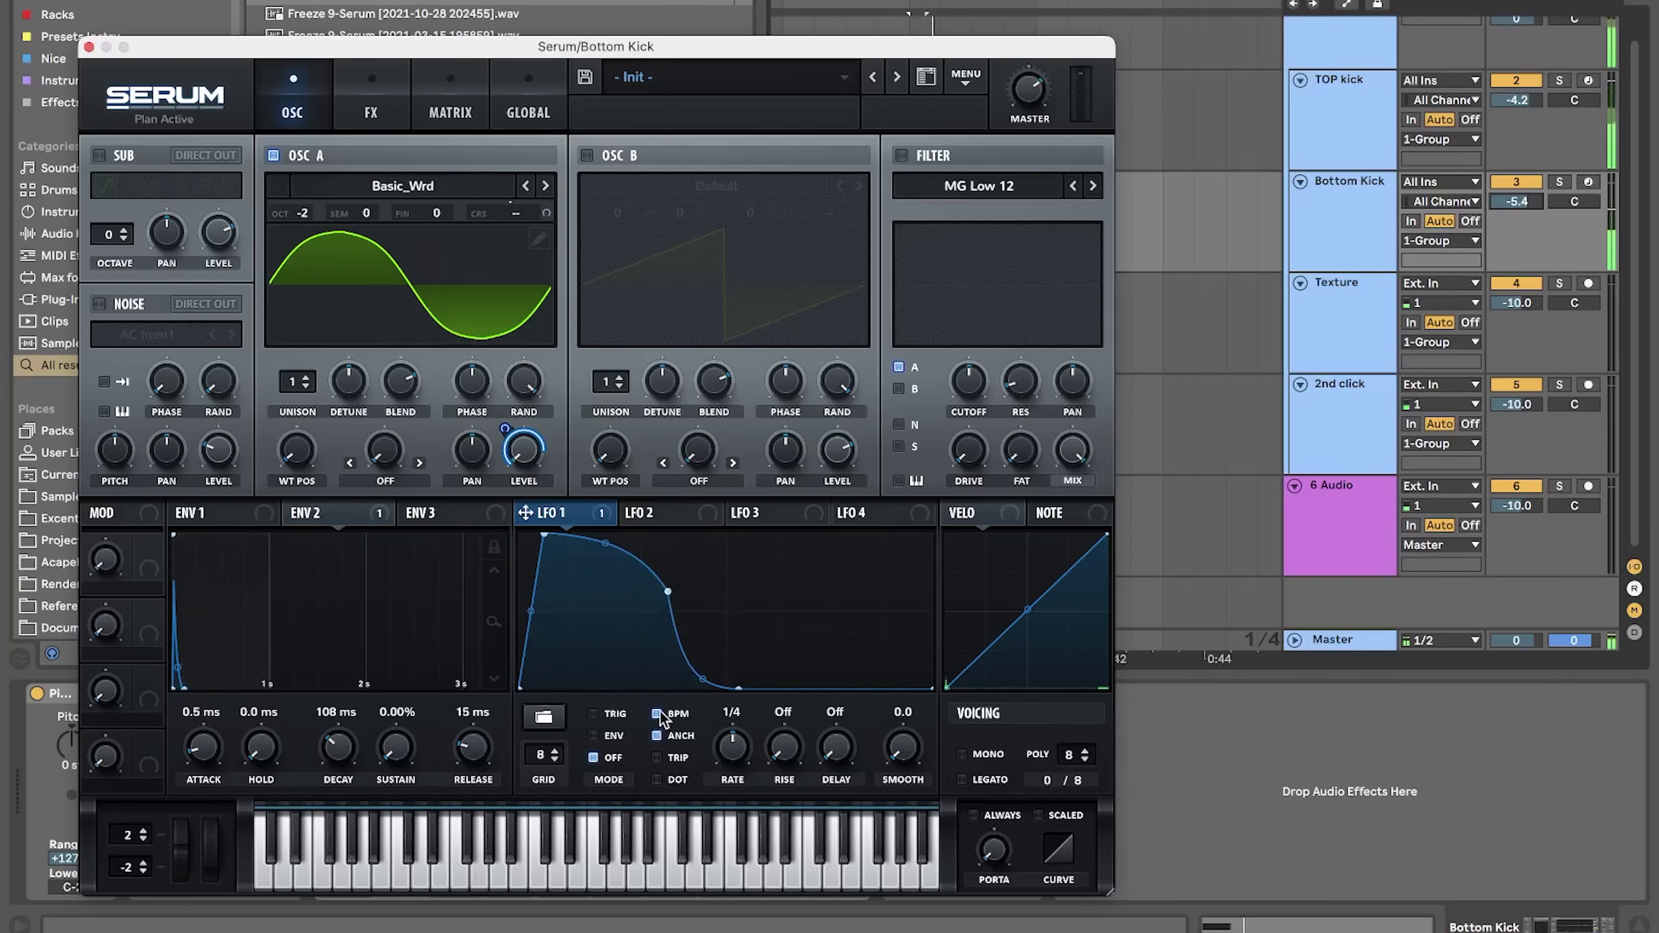
left_click(593, 735)
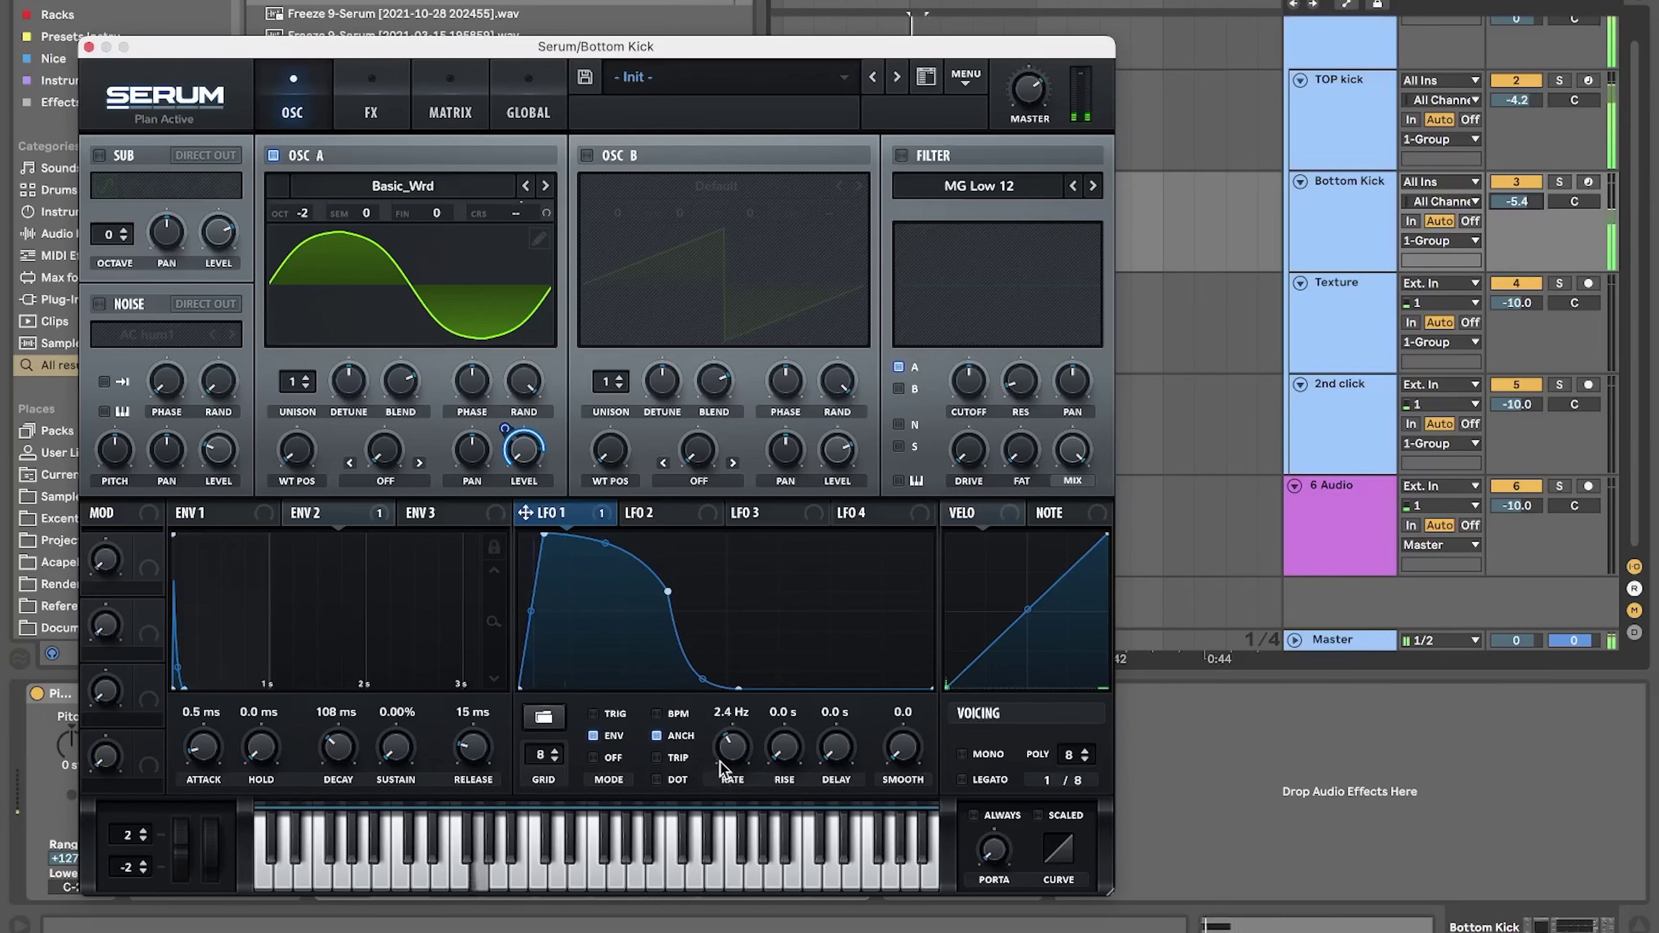
left_click_drag(720, 762, 717, 762)
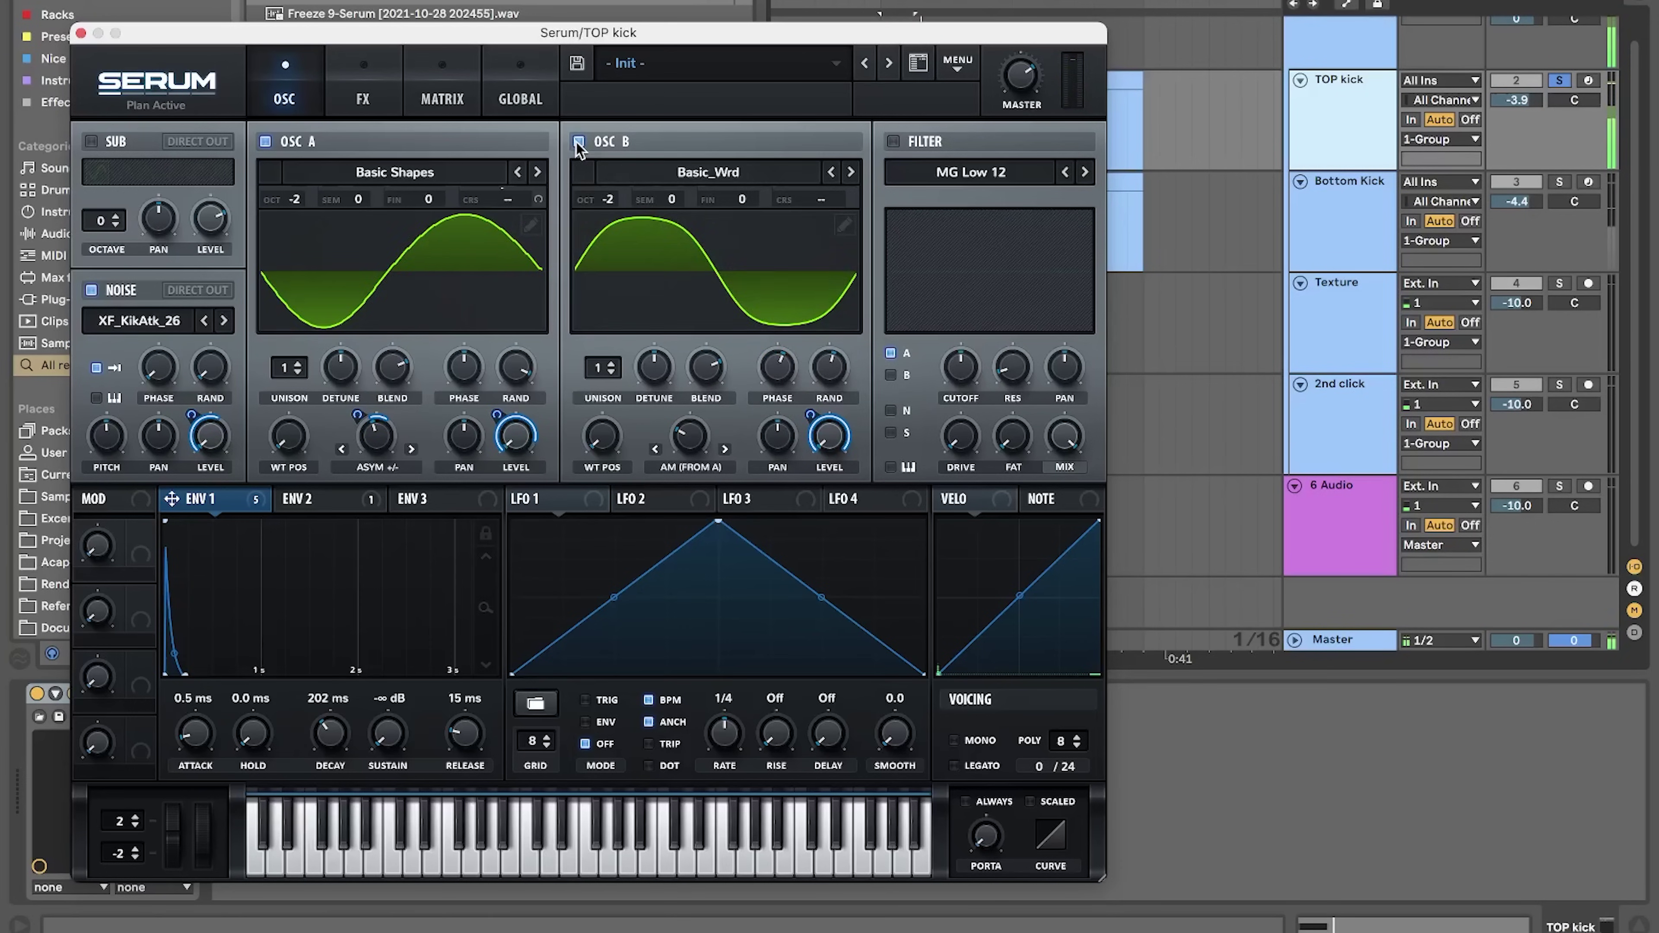
- Turn off oscillator B in the TOP kick synth, hide the plug-in window and unsolo the track
left_click(578, 143)
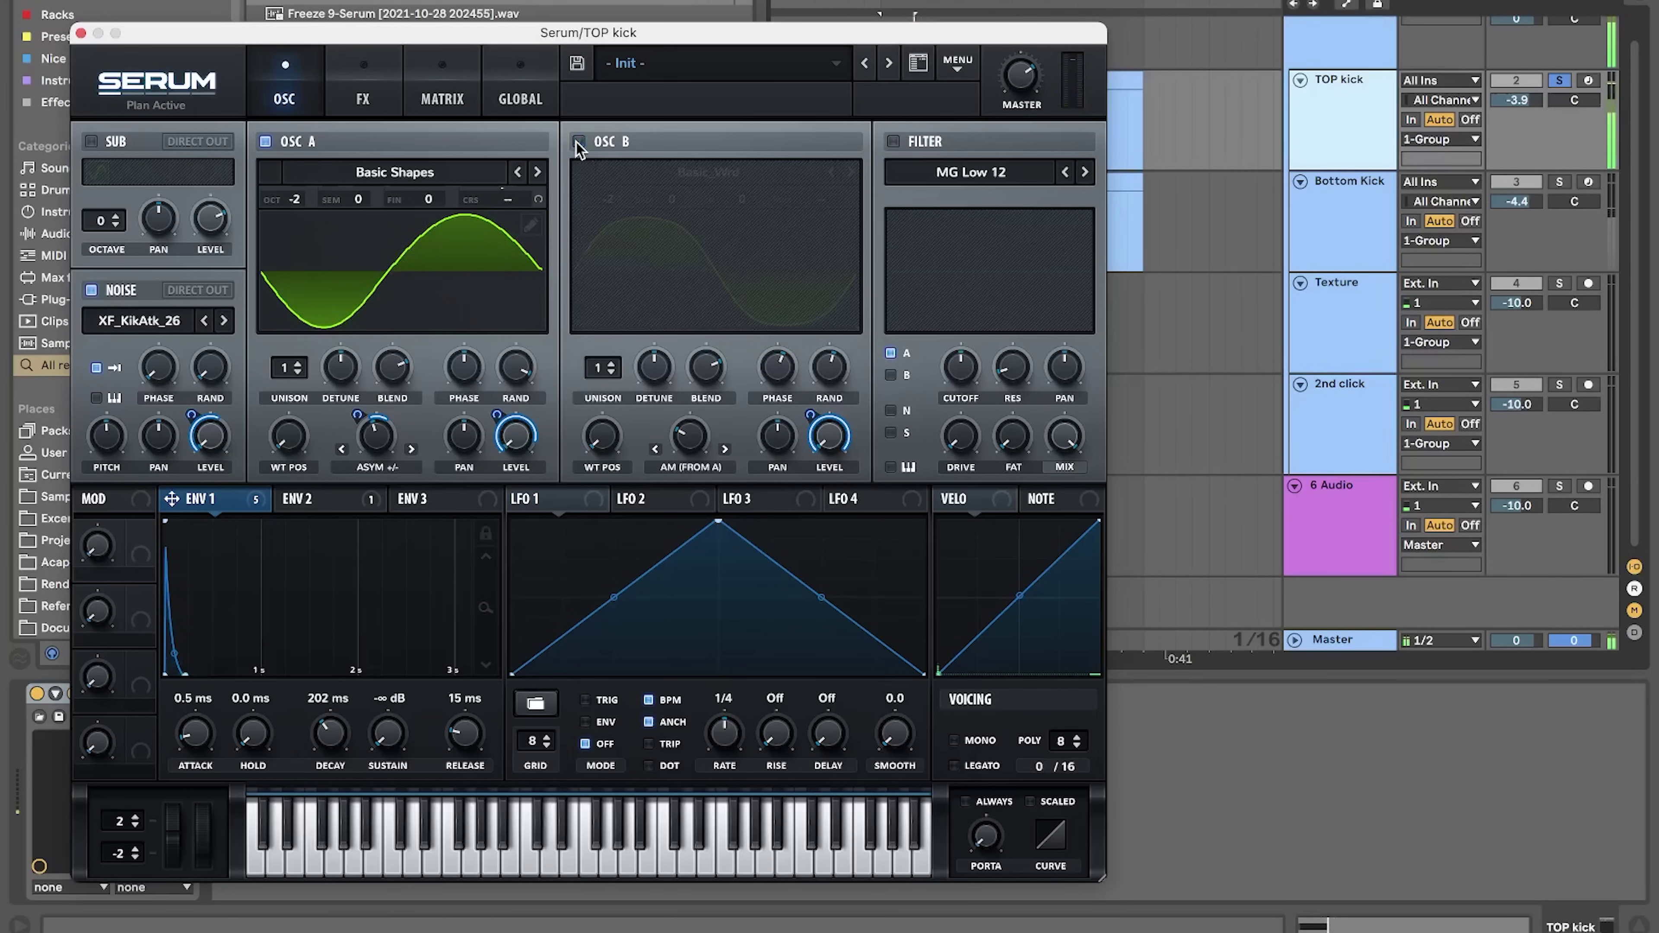
key("super+alt+p")
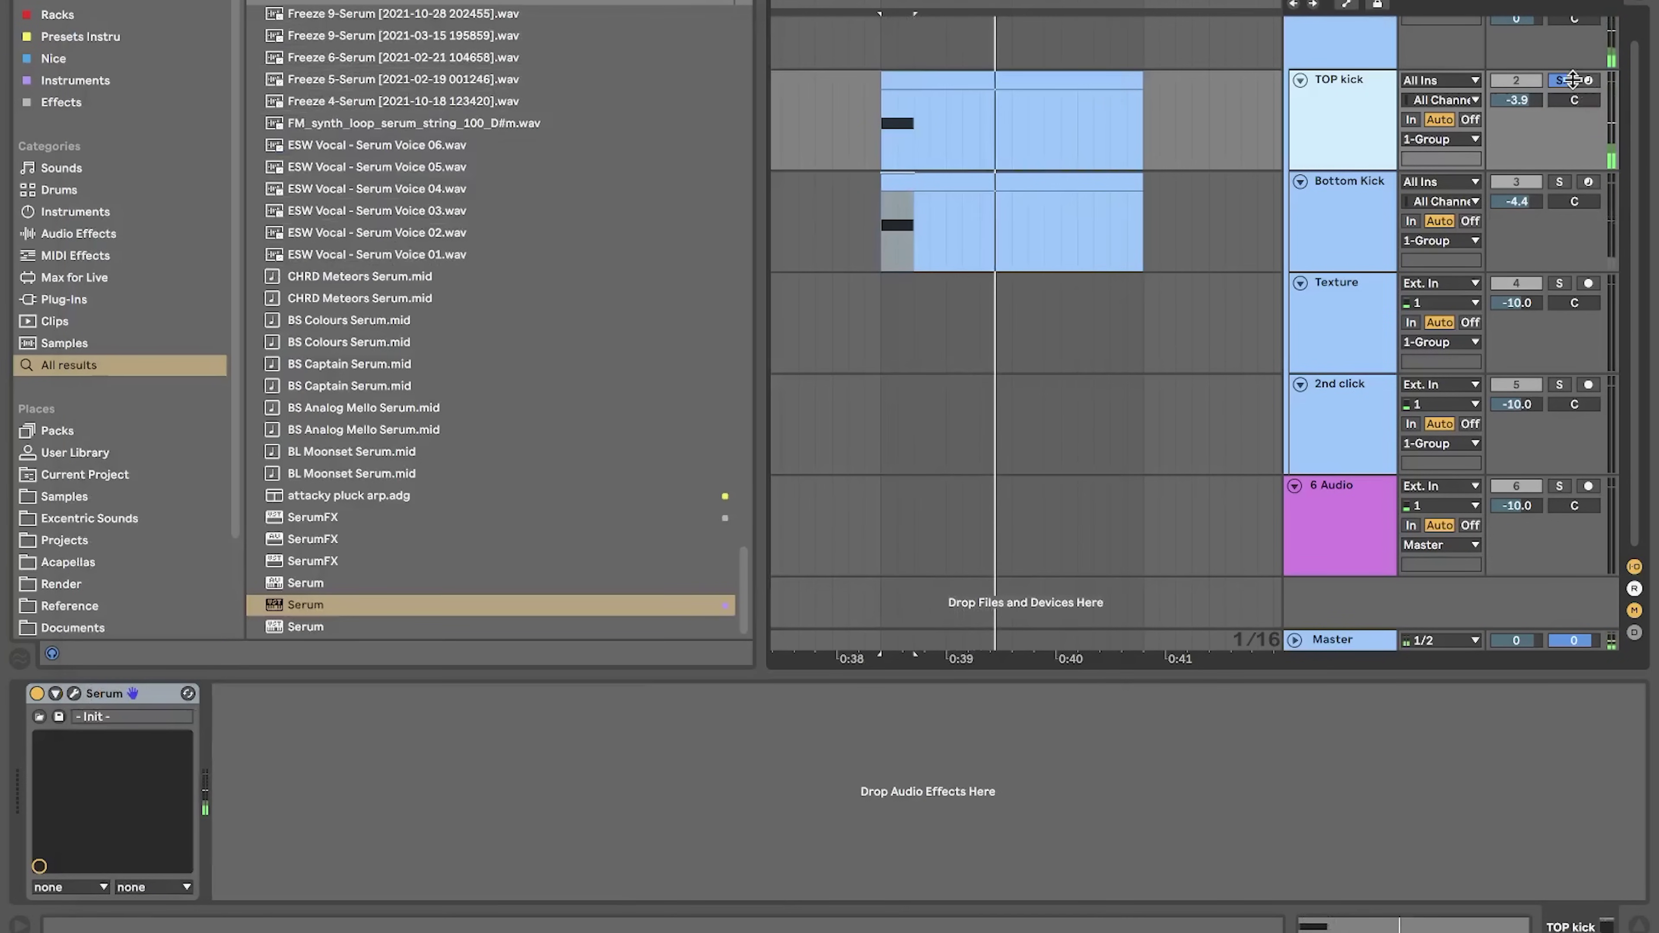
left_click(1558, 82)
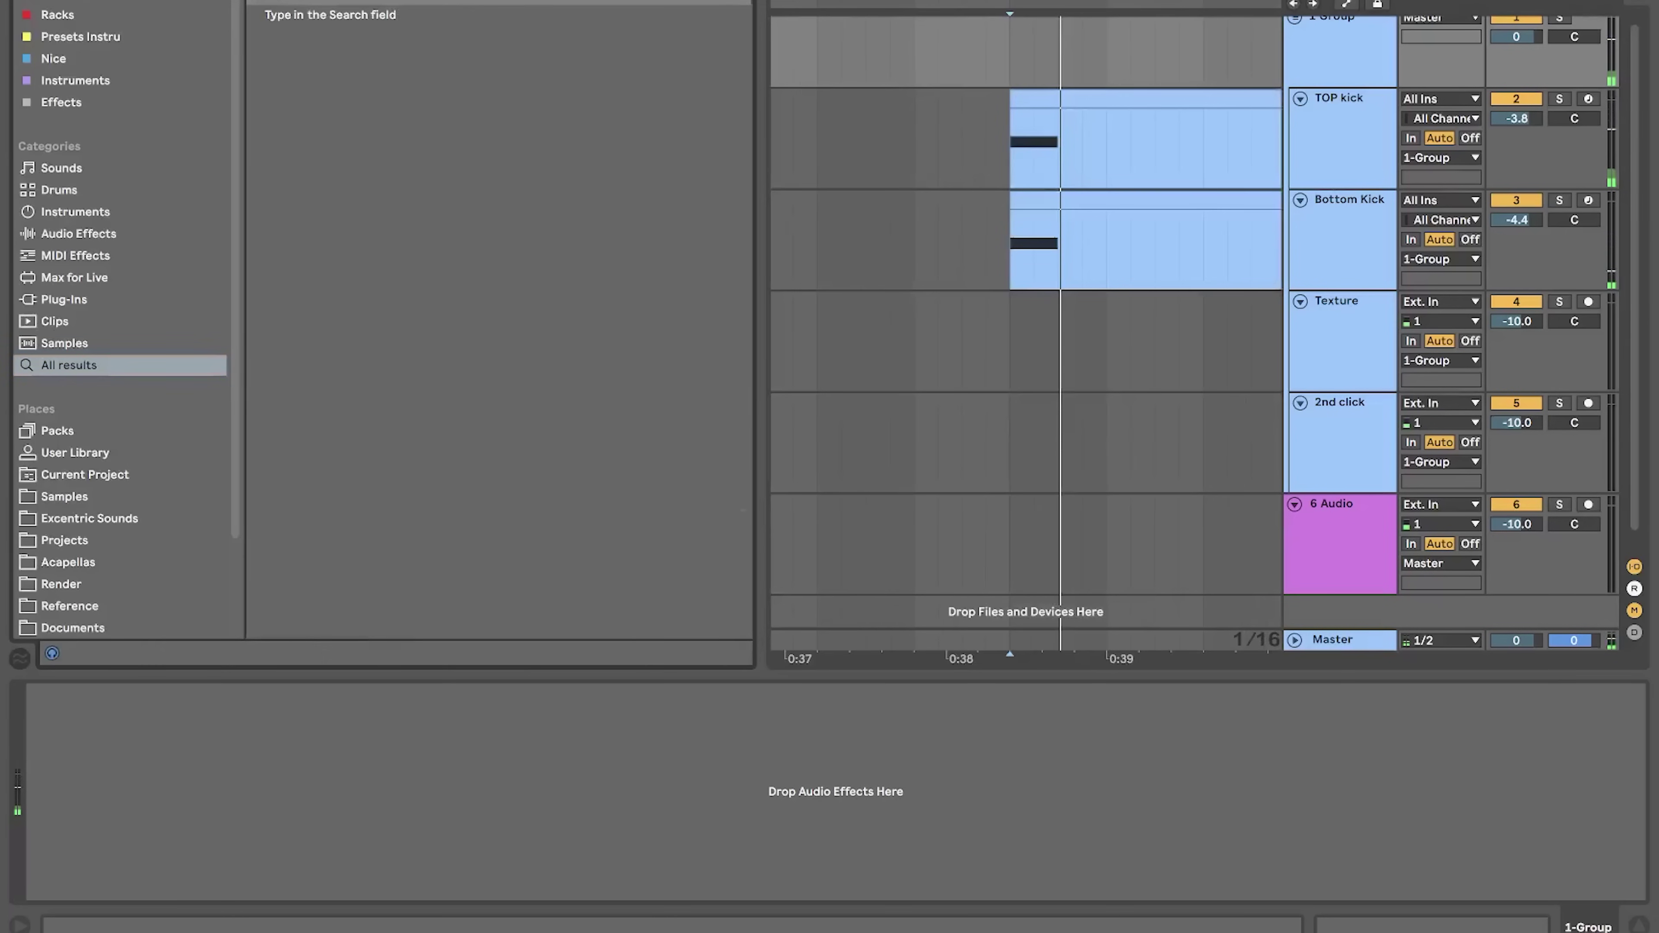
- Search for "rmx", place RMX_fx_perfect_ambience.wav on the Texture track under the kick and trim it to the kick note's length
type("rmx")
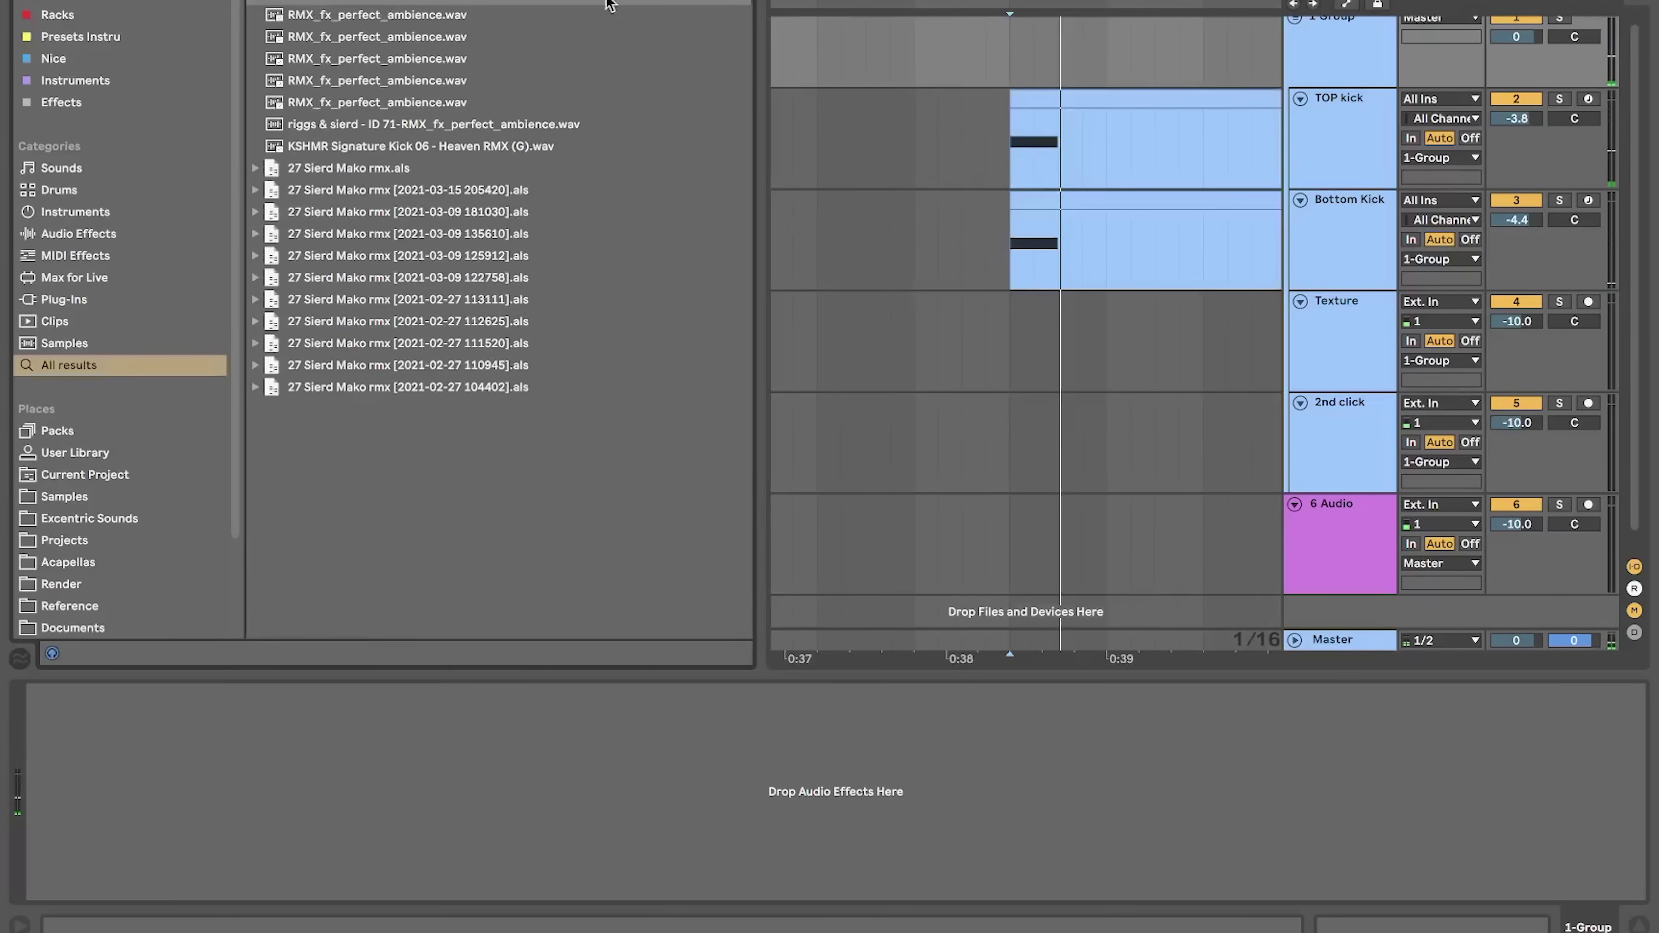
left_click_drag(474, 13, 1009, 325)
left_click(1059, 328)
key("super+e")
key("Delete")
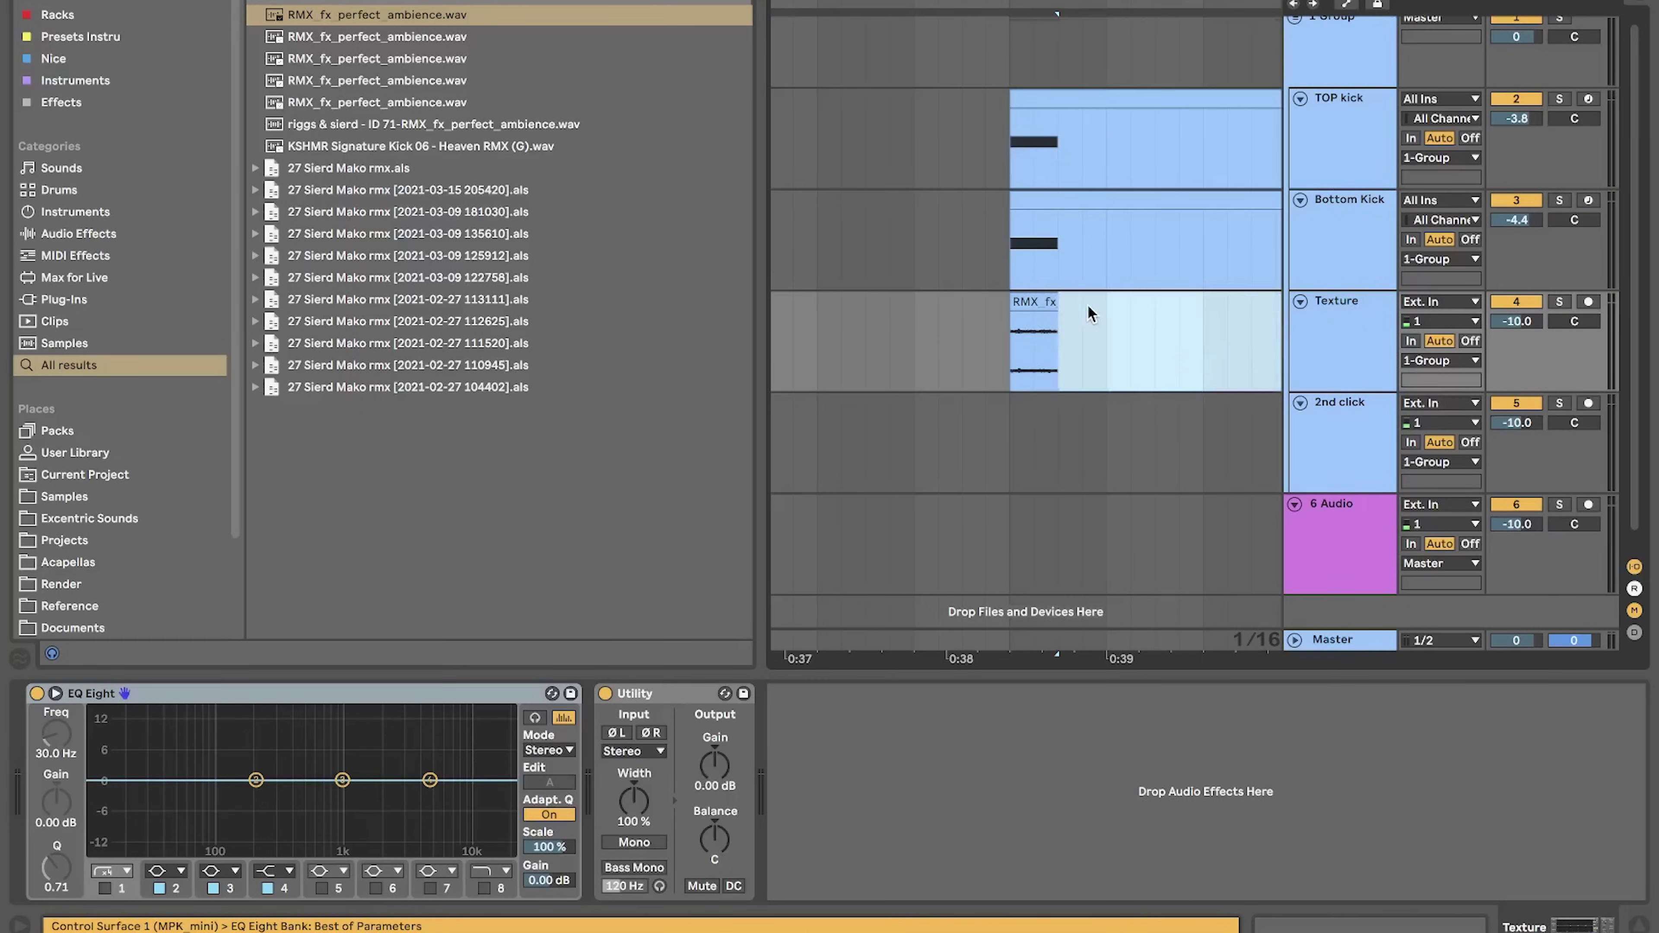
- Turn off Warp on the Texture clip and shorten it with a fade-out while auditioning
double_click(1021, 302)
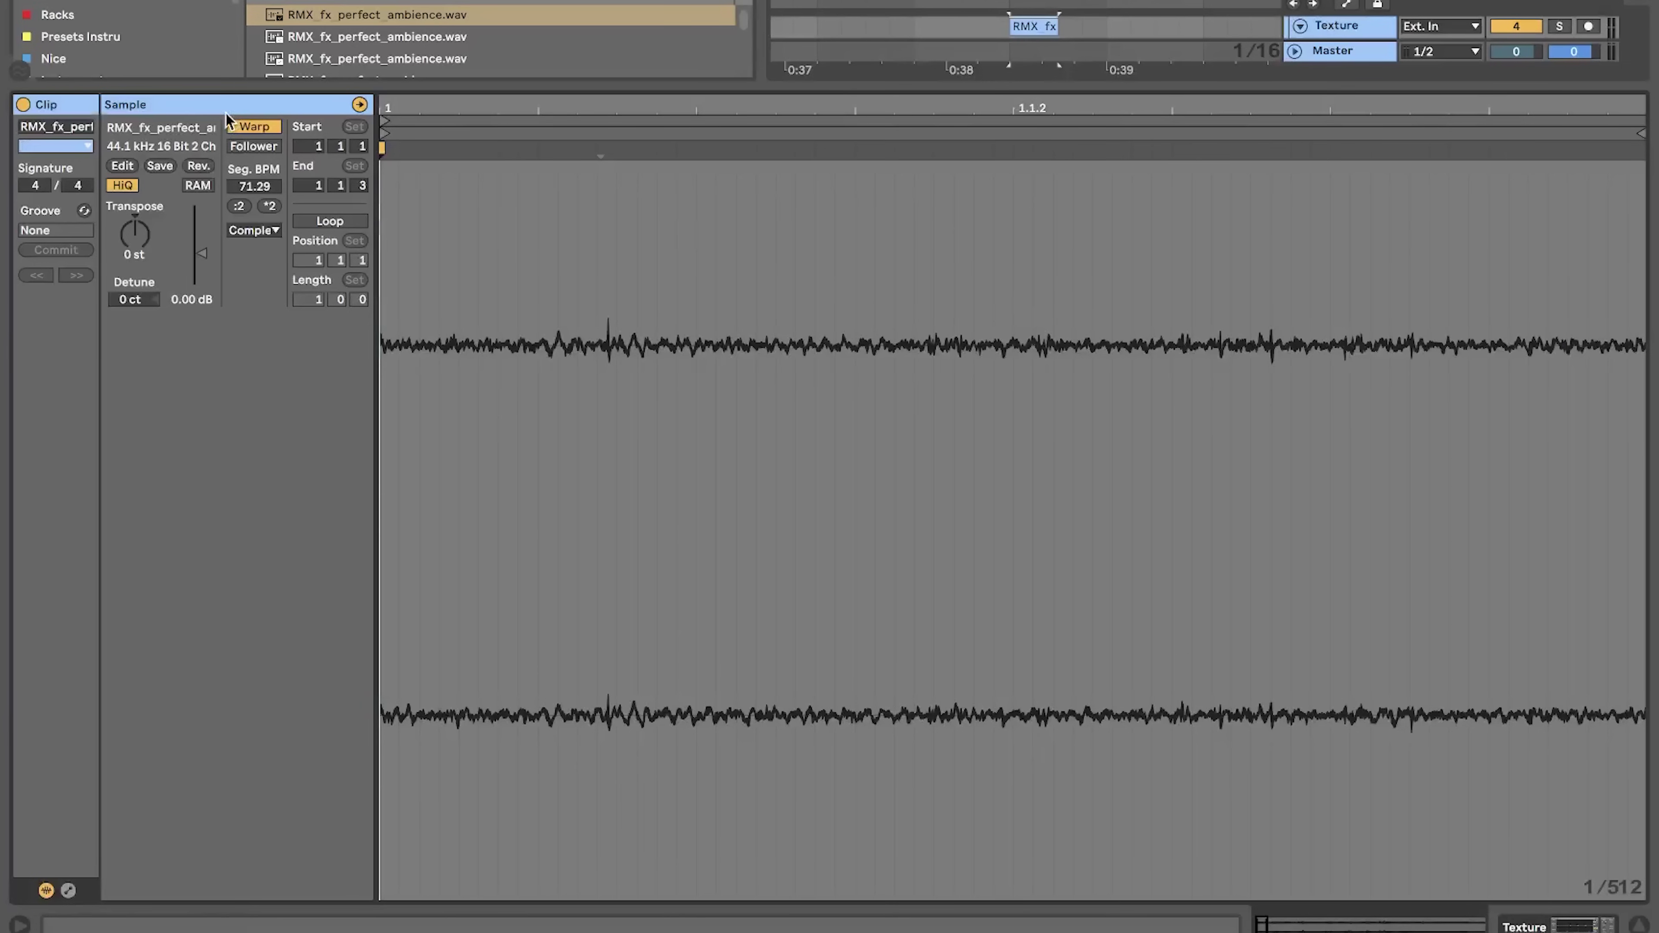
left_click(234, 131)
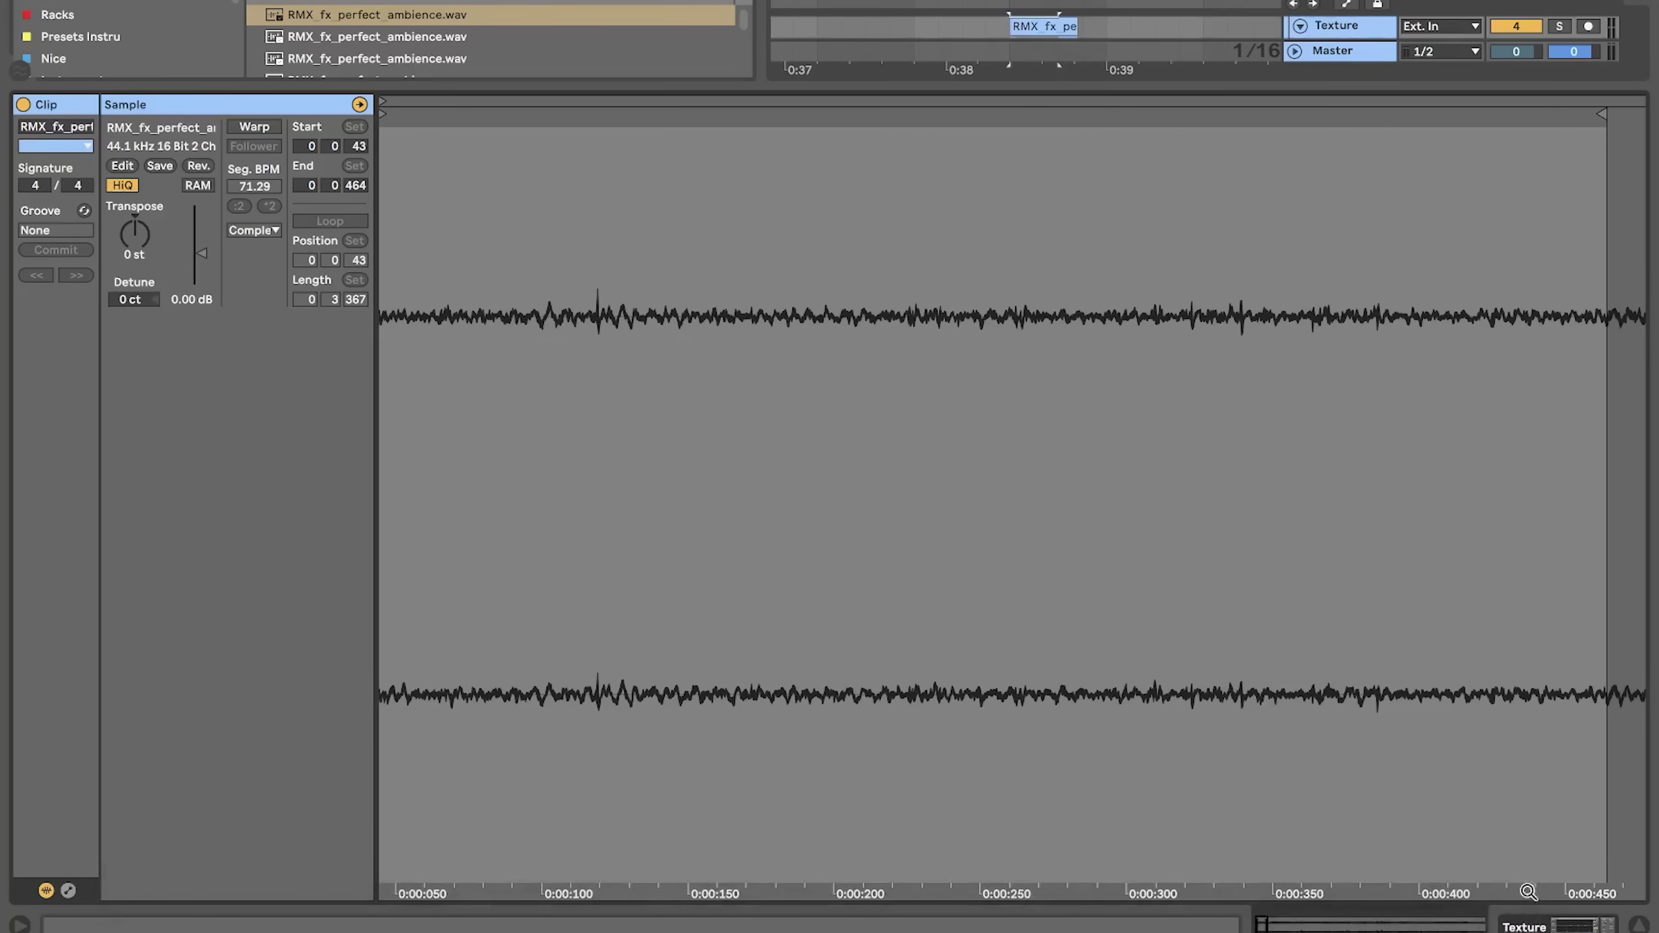
left_click(1527, 924)
left_click(1006, 343)
key("space")
key("space")
left_click_drag(1071, 285, 1047, 285)
key("space")
- Lower the Texture track's volume to -28.8 dB
left_click_drag(1516, 302, 1516, 330)
left_click(1015, 364)
left_click_drag(1505, 312, 1505, 335)
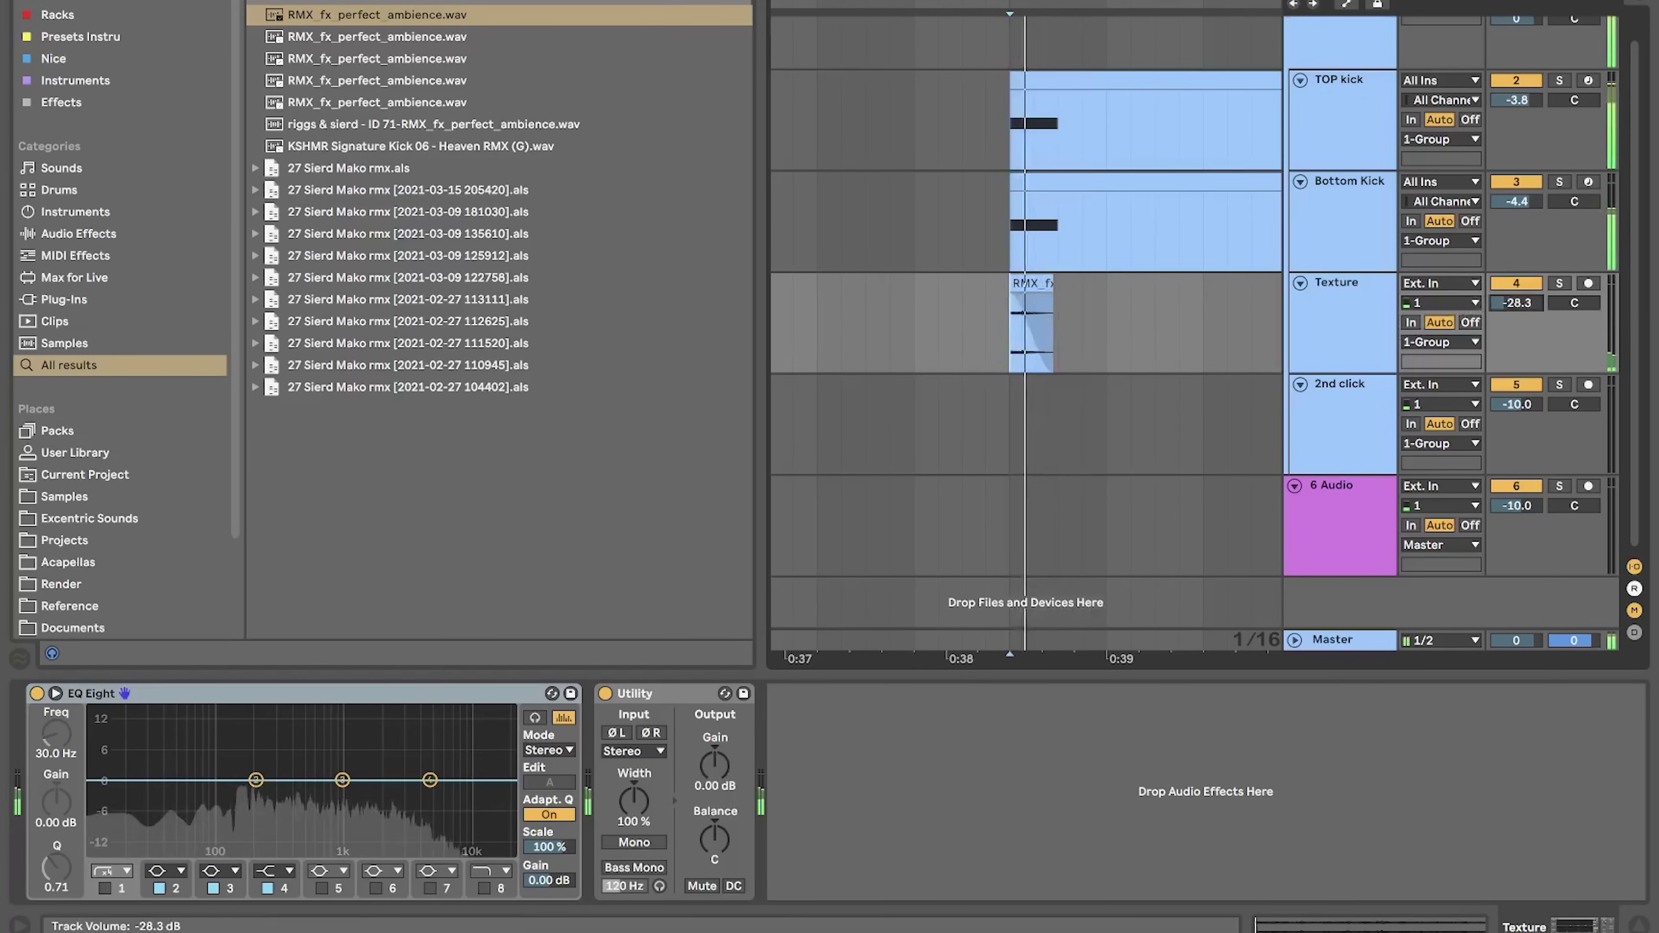
- Add the Multiband Compression preset and an EQ Eight to the kick group
scroll(1336, 52, "up", 1)
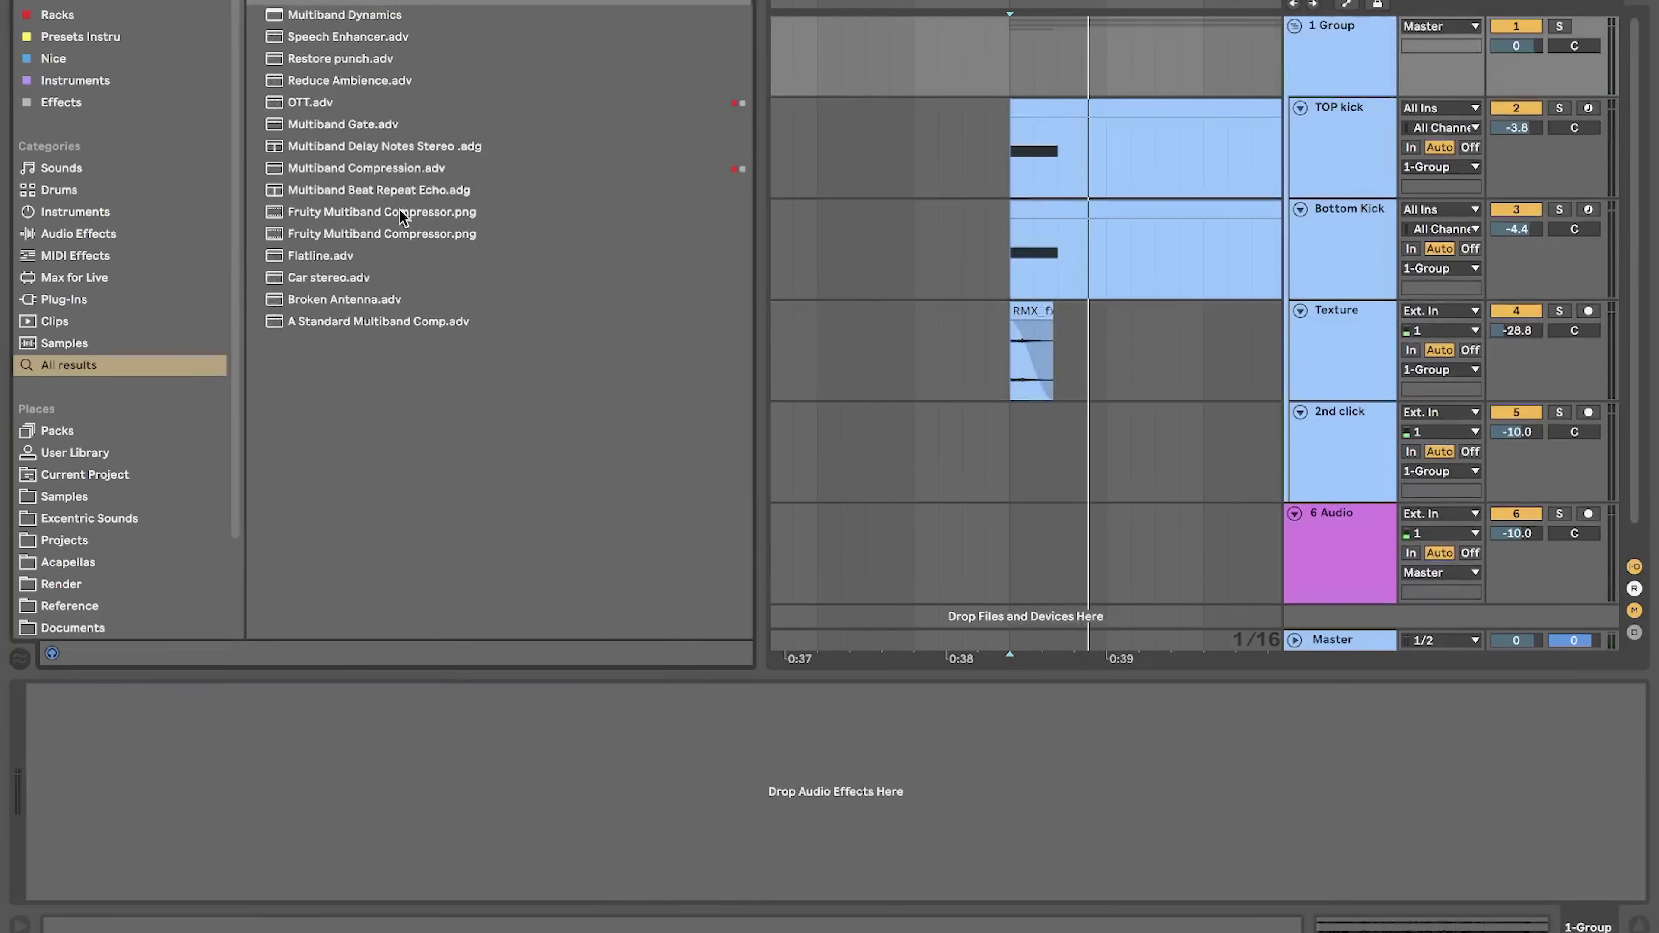
double_click(366, 168)
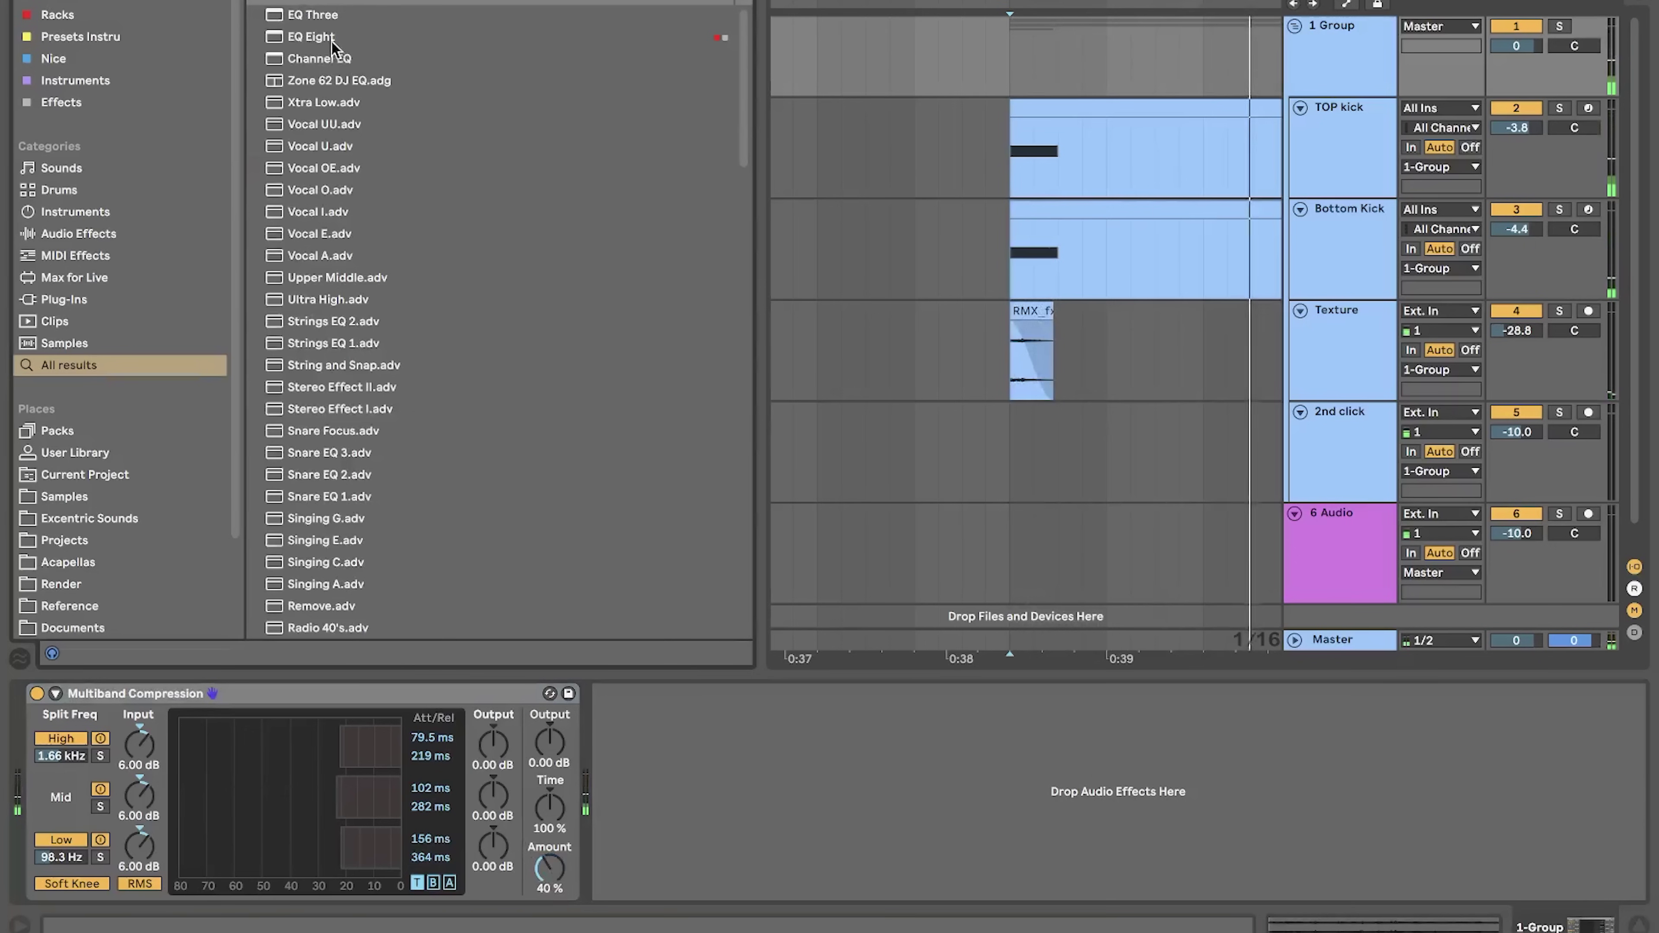
double_click(516, 37)
- Shape the group's EQ with a 4.34 dB boost at 68.1 Hz, a slight low-mid cut and a low cut
left_click_drag(822, 780, 867, 773)
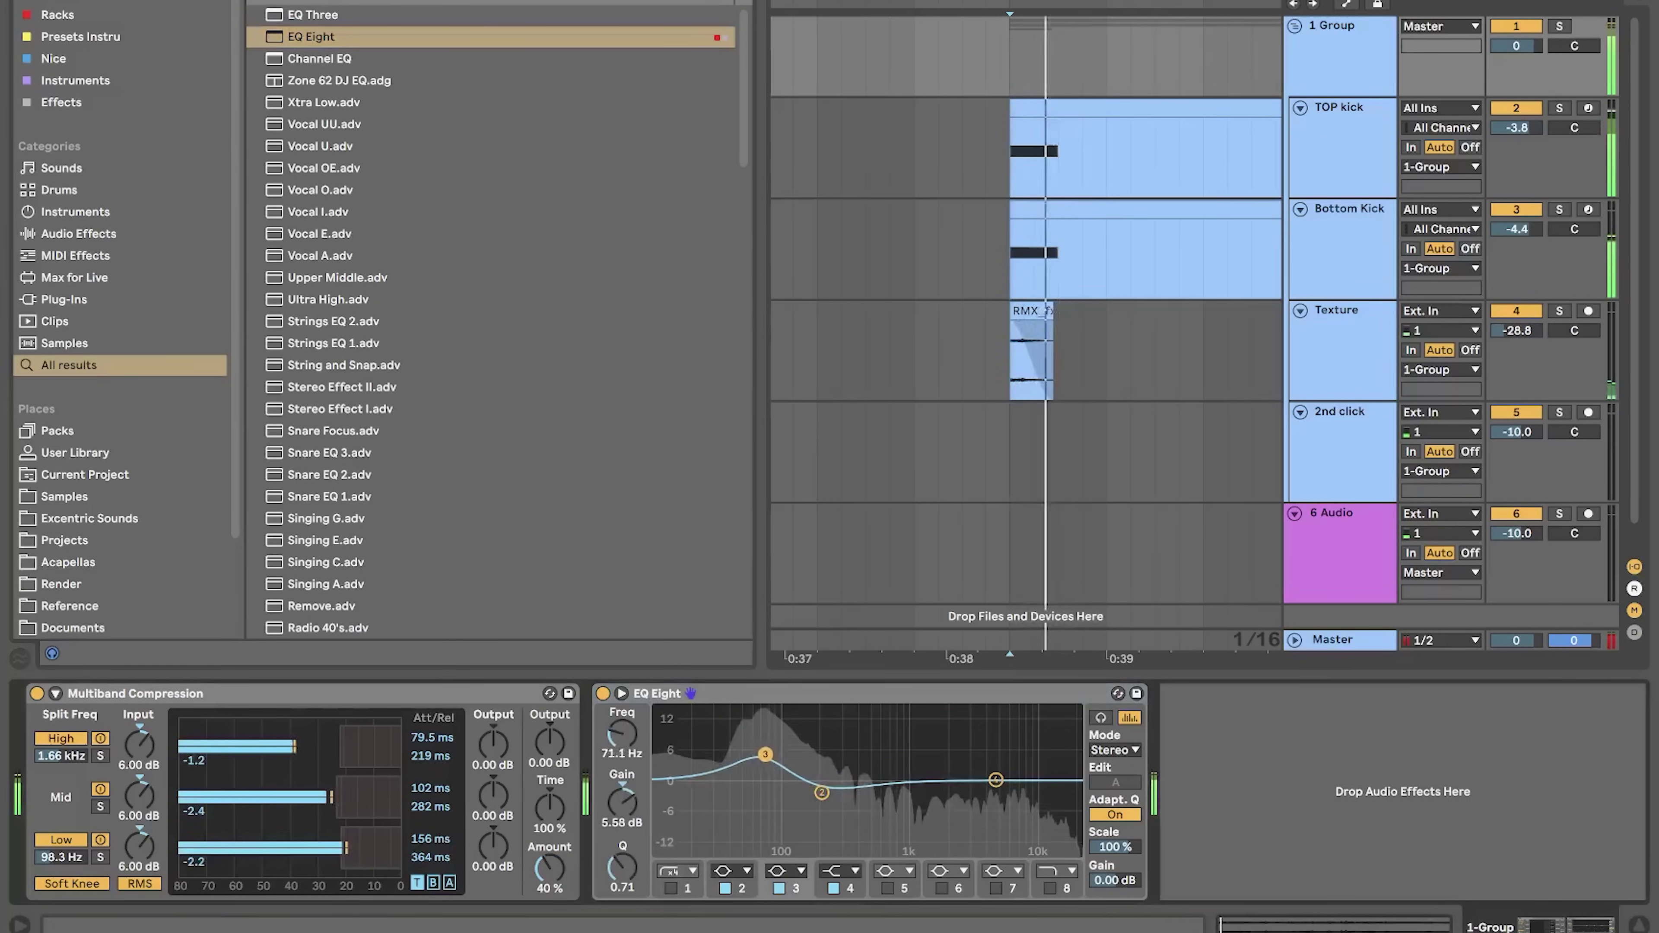
left_click(671, 889)
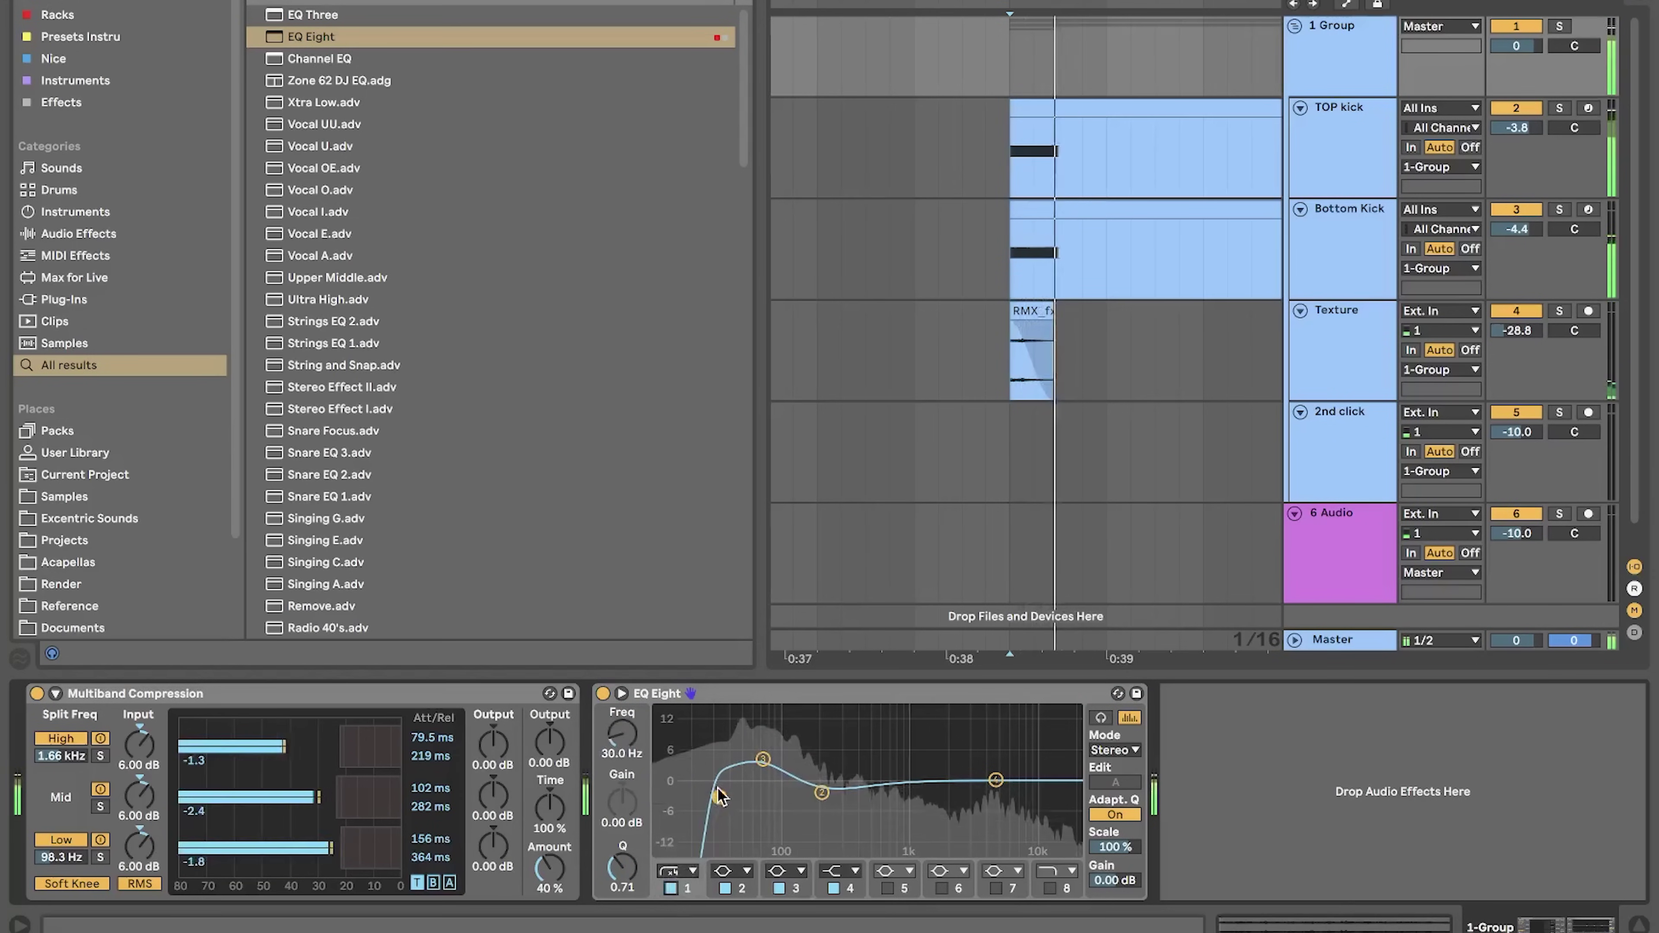
left_click(763, 760)
- Add a Glue Compressor to the kick group with -12.1 dB threshold and 4.76 dB makeup gain
key("super+f")
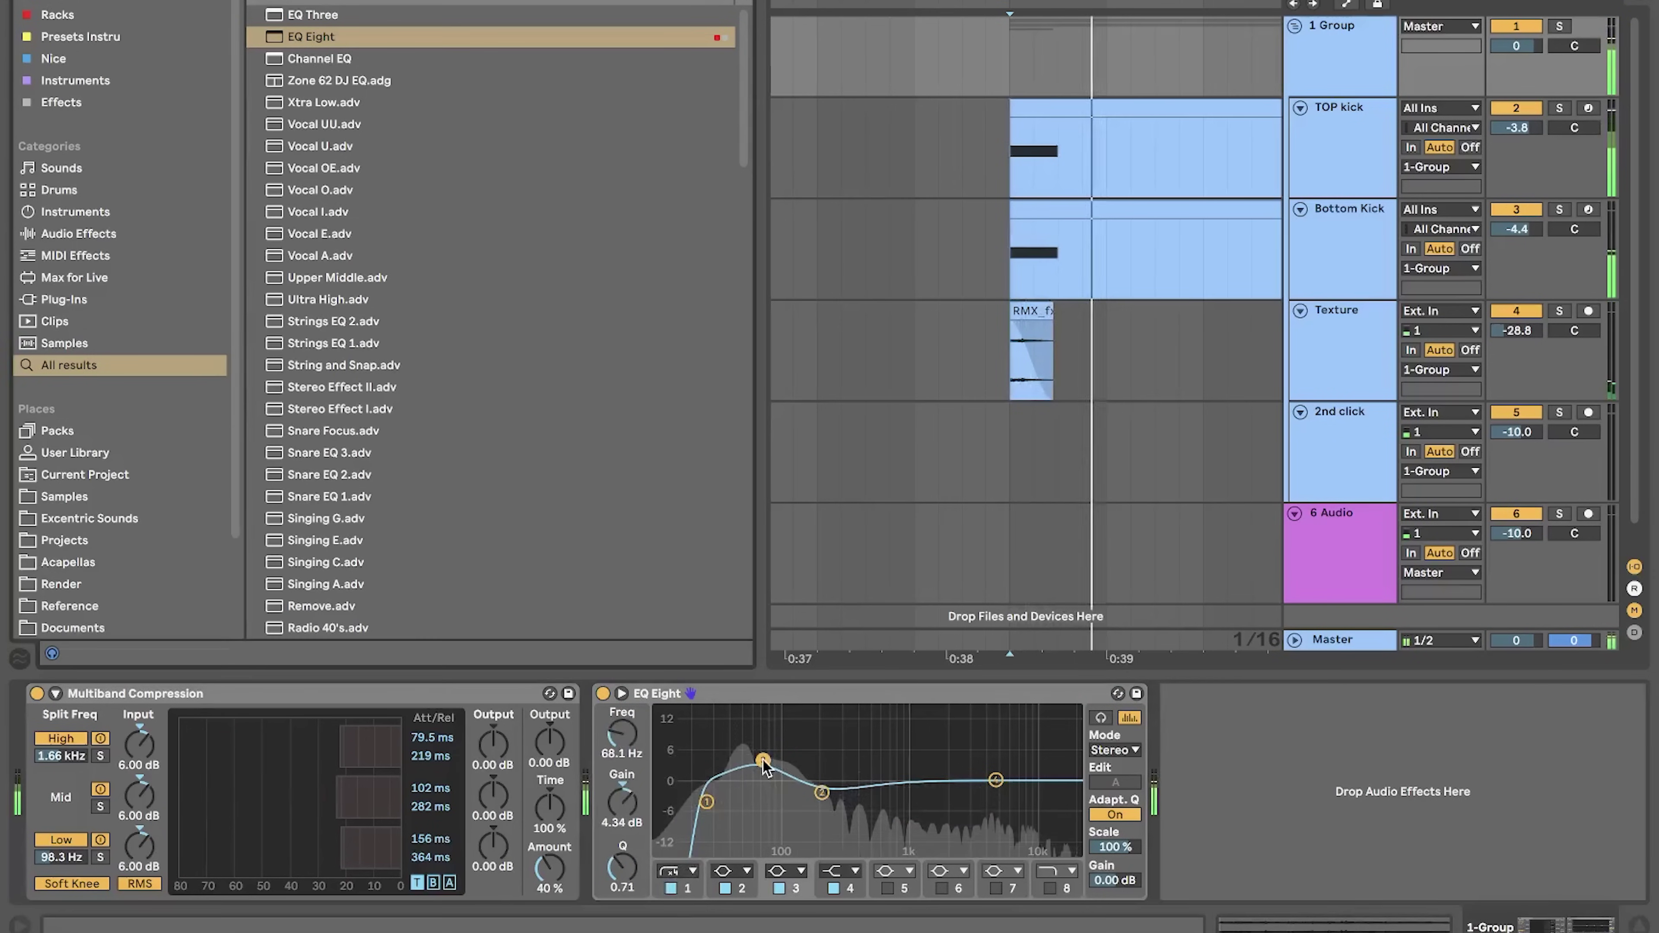
type("glue")
left_click(351, 17)
double_click(352, 17)
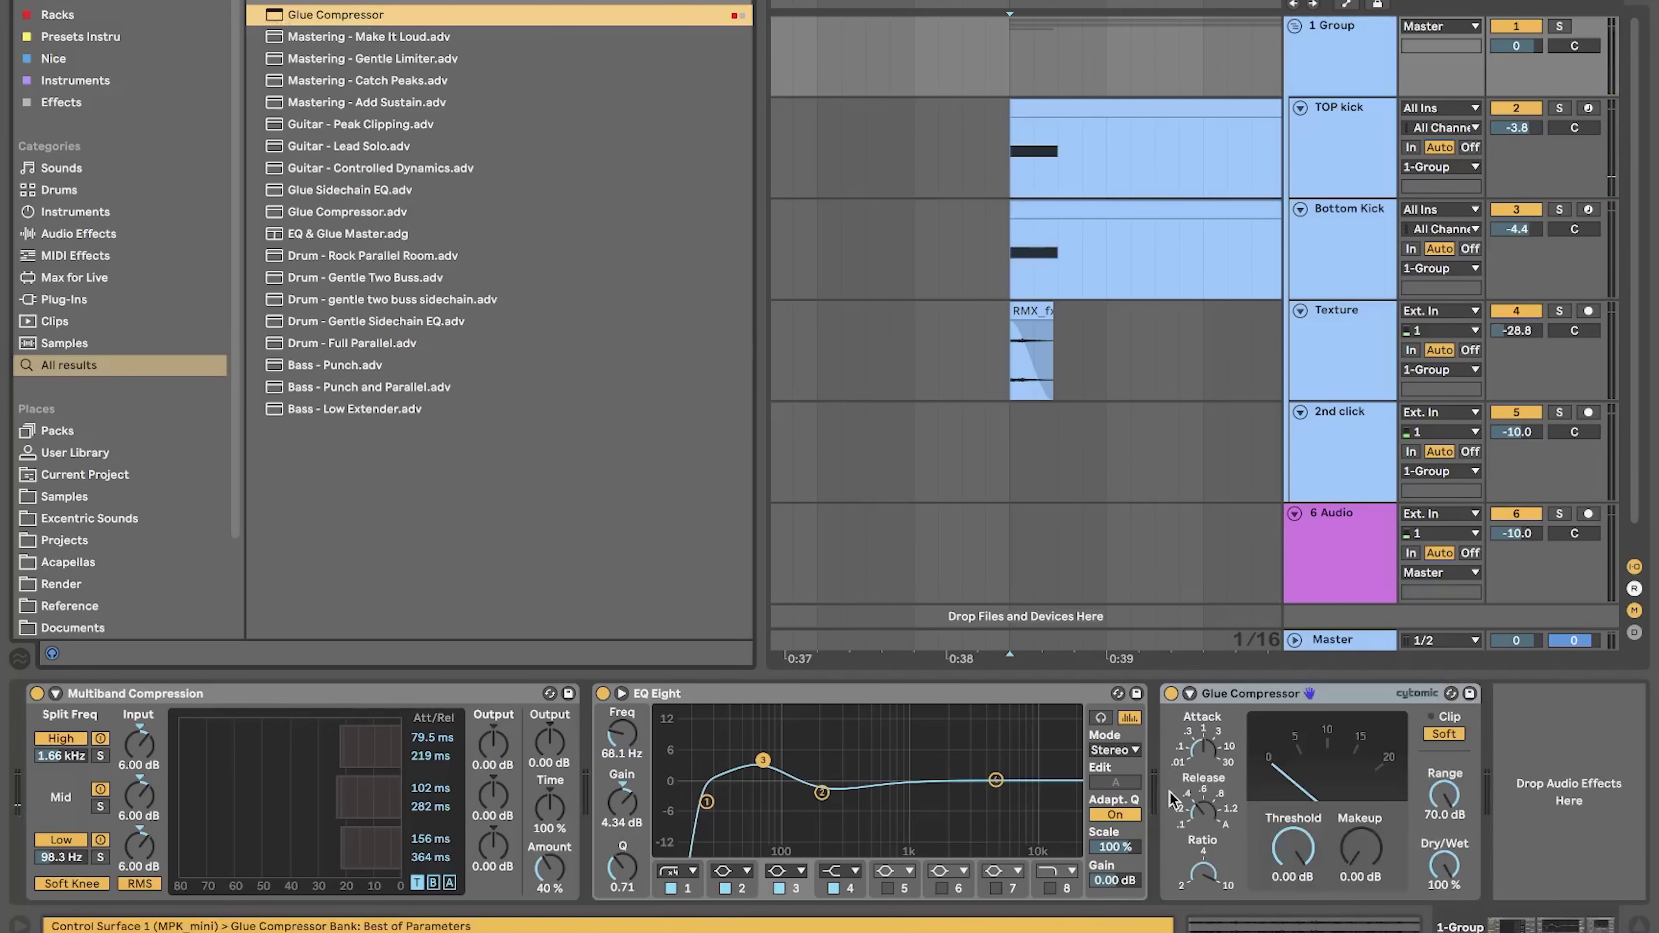
key("space")
left_click_drag(1352, 846, 1351, 811)
- Lower the Texture track's volume to -34.7 dB and audition the layered kick
mouse_move(1516, 330)
left_mouse_down()
mouse_move(1516, 353)
mouse_move(1516, 338)
left_mouse_up()
key("space")
key("space")
key("space")
key("space")
scroll(1054, 339, "right", 2)
scroll(1054, 339, "down", 1)
key("space")
key("space")
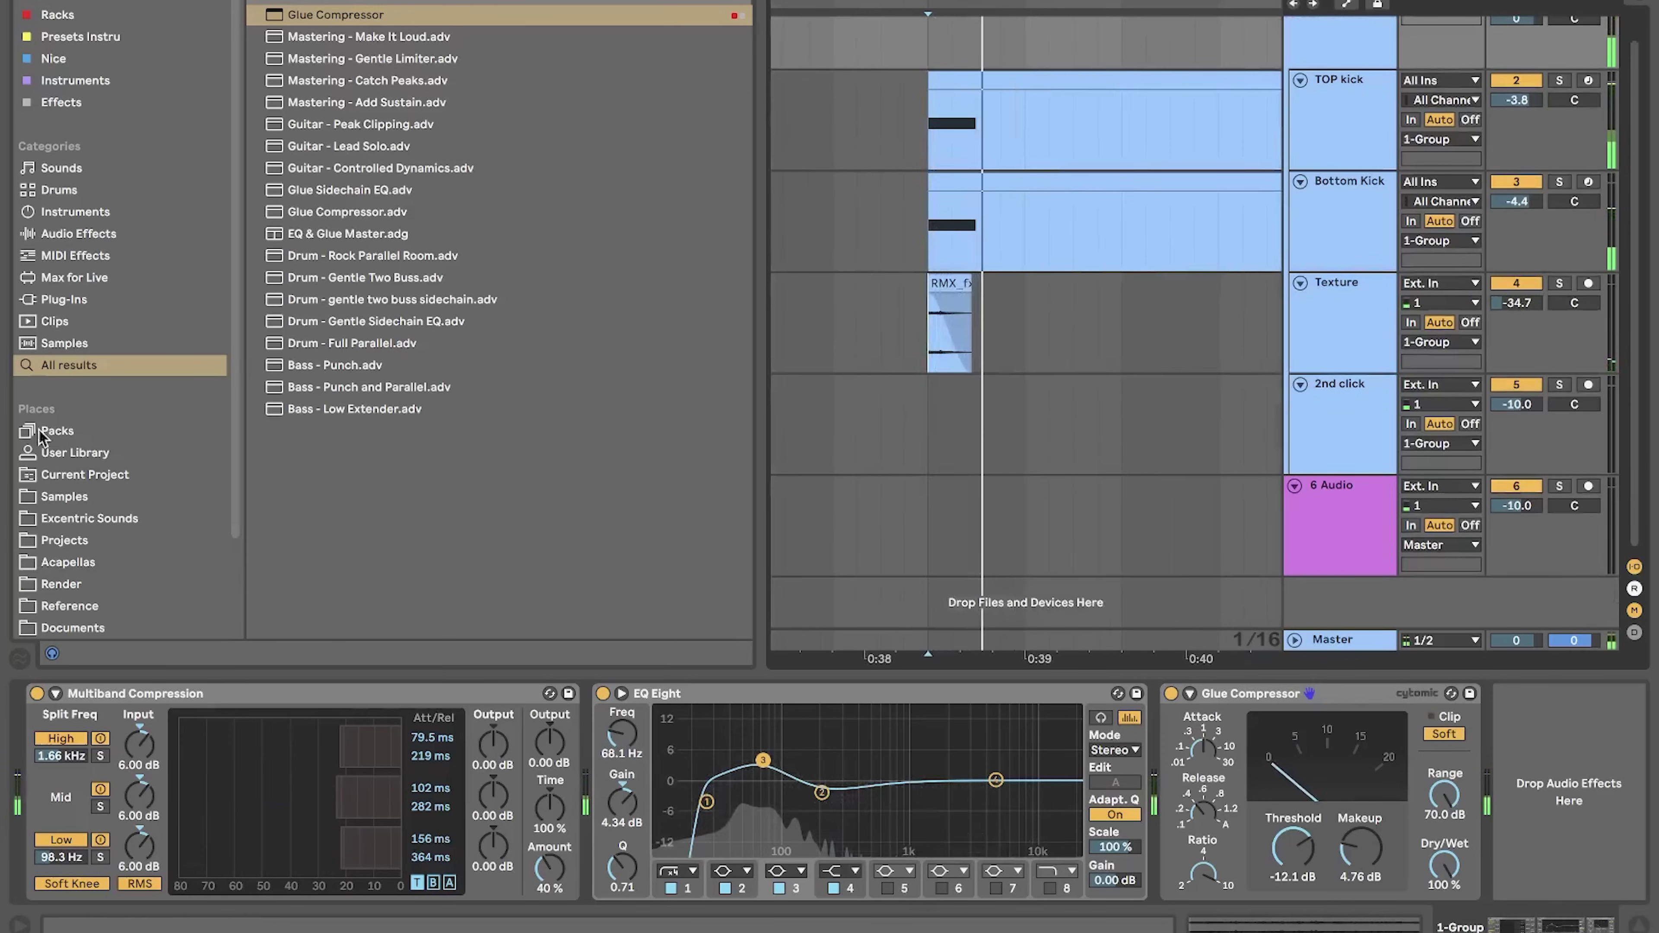
- Audition the MD_ORGANIC_HIT_LOW samples in the Samples folder and place MD_ORGANIC_HIT_LOW_035.wav on the 2nd click track
left_click(63, 498)
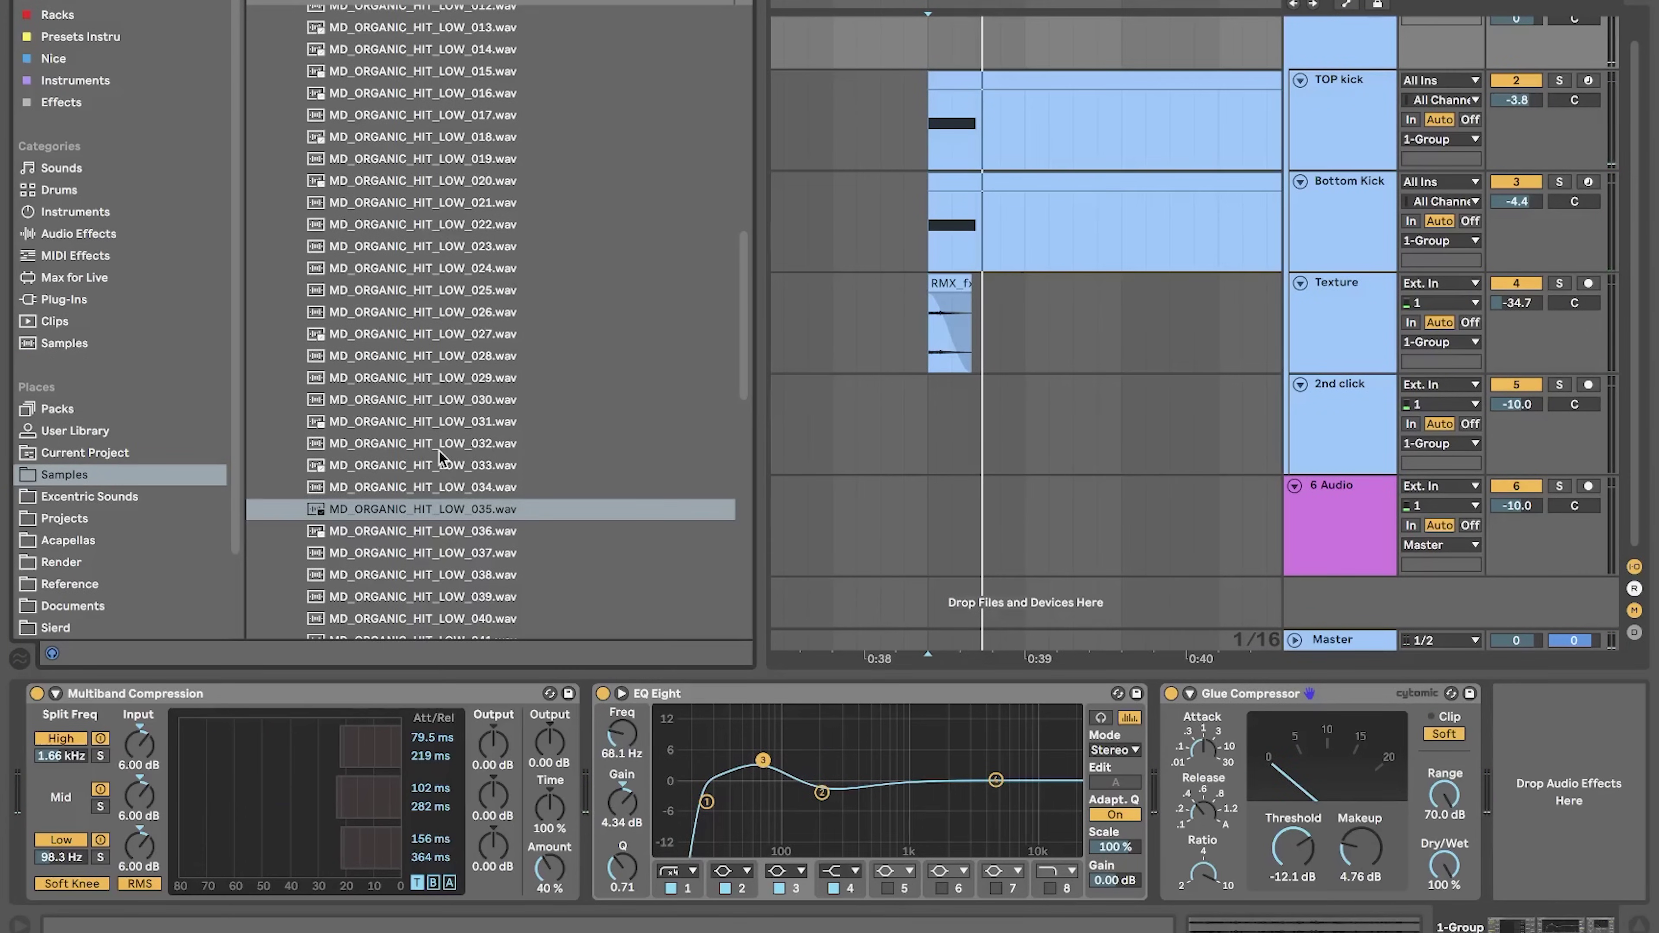
left_click(437, 464)
left_click(437, 503)
left_click(437, 529)
left_click(435, 557)
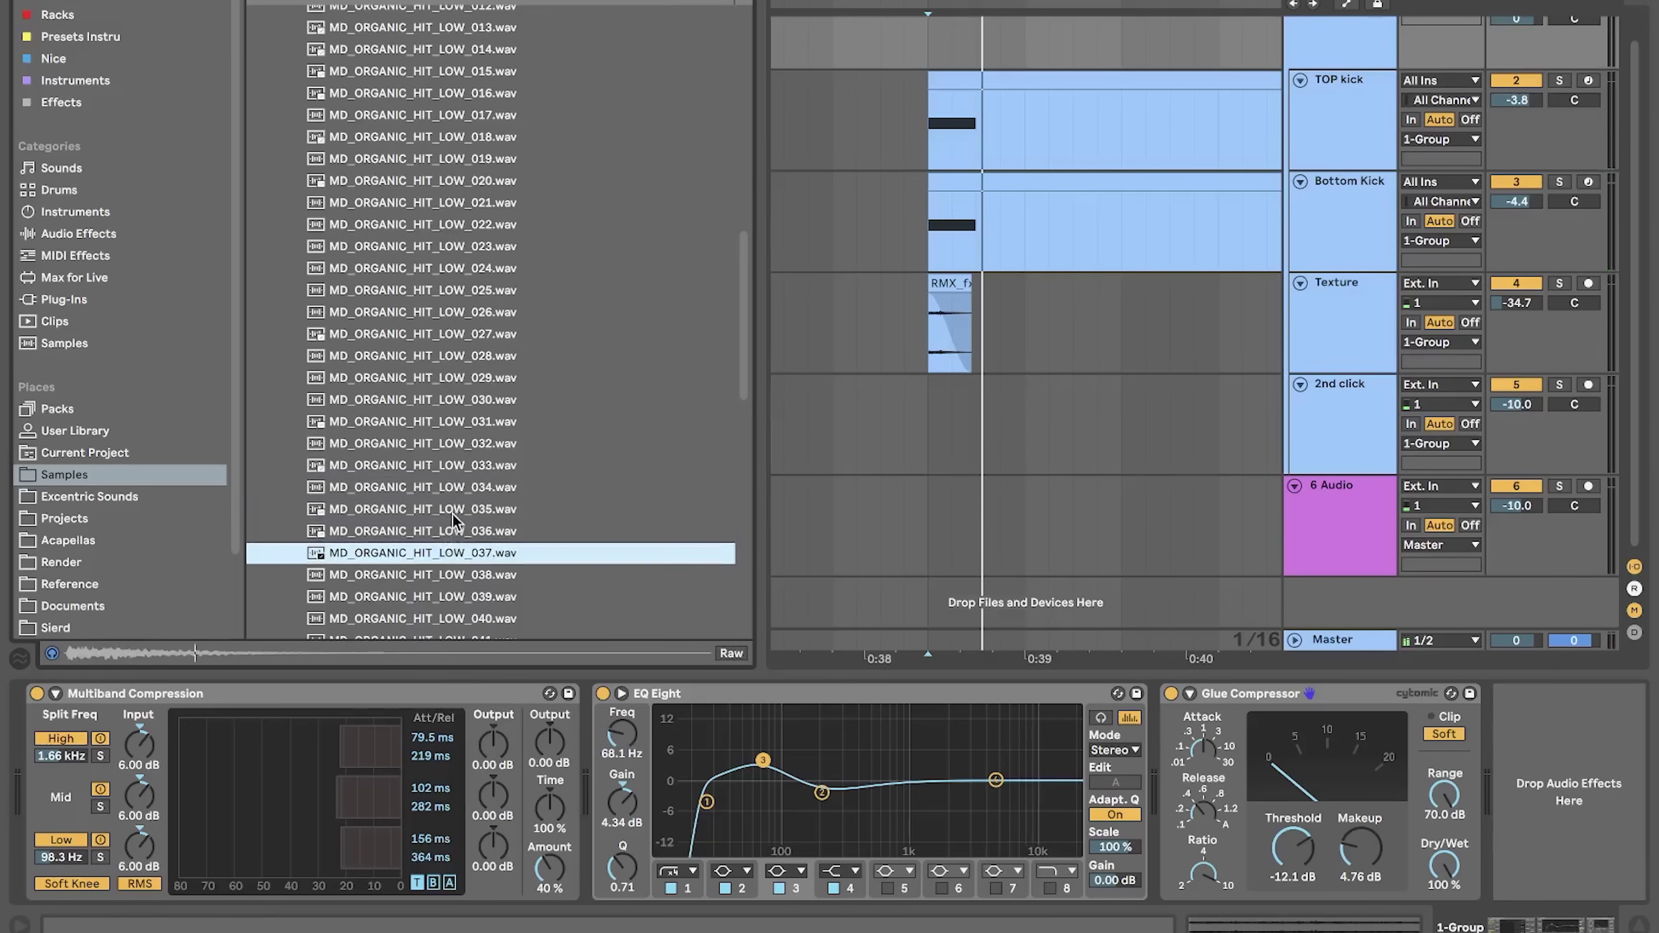
left_click(452, 509)
left_click(439, 483)
left_click(441, 505)
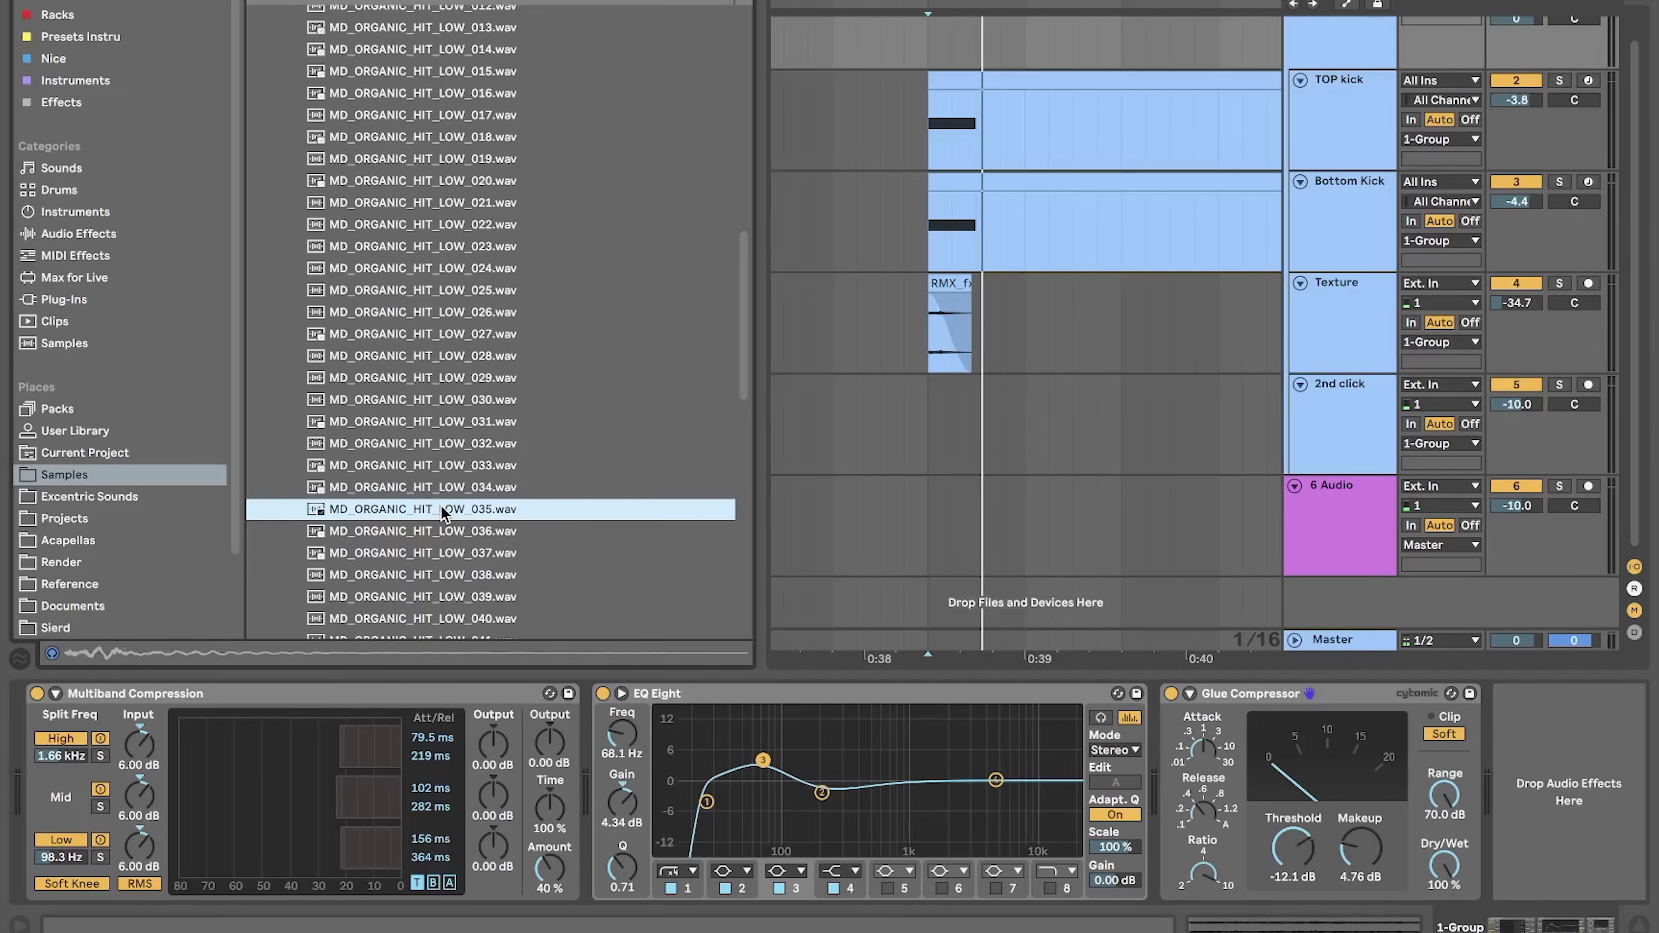
left_click_drag(441, 508, 928, 420)
- Align the organic hit clip on the 2nd click track with the start of the kick layers and audition them together
left_click_drag(946, 7, 995, 406)
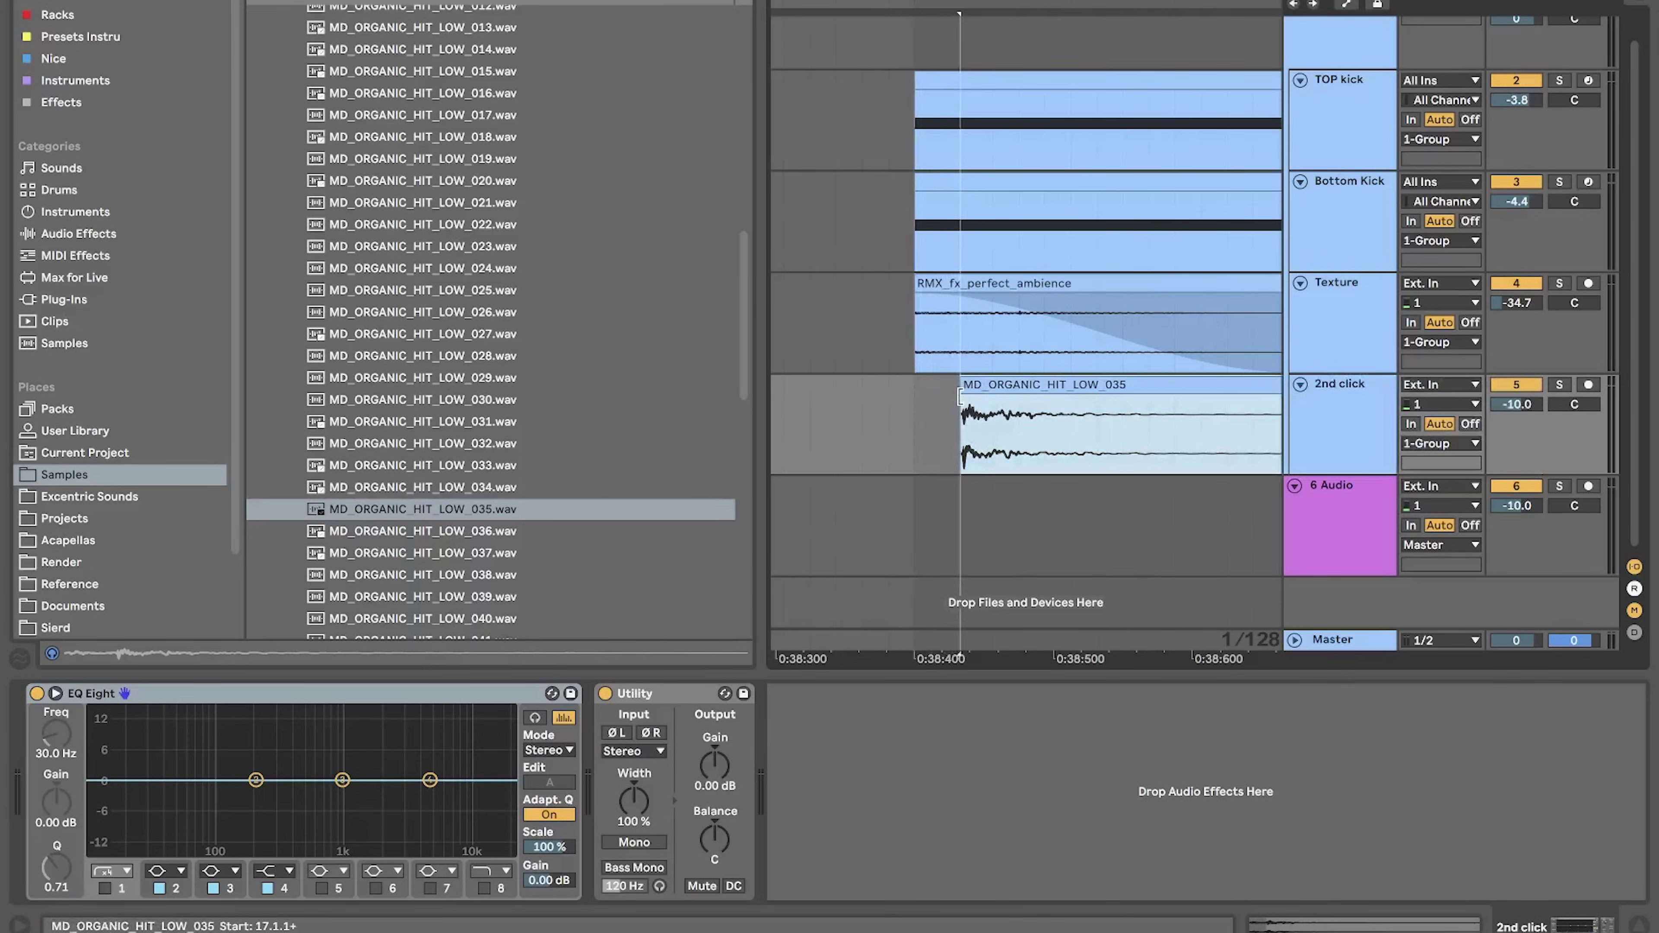
left_click_drag(1007, 387, 957, 389)
left_click(889, 443)
key("space")
key("space")
key("space")
scroll(915, 425, "down", 5)
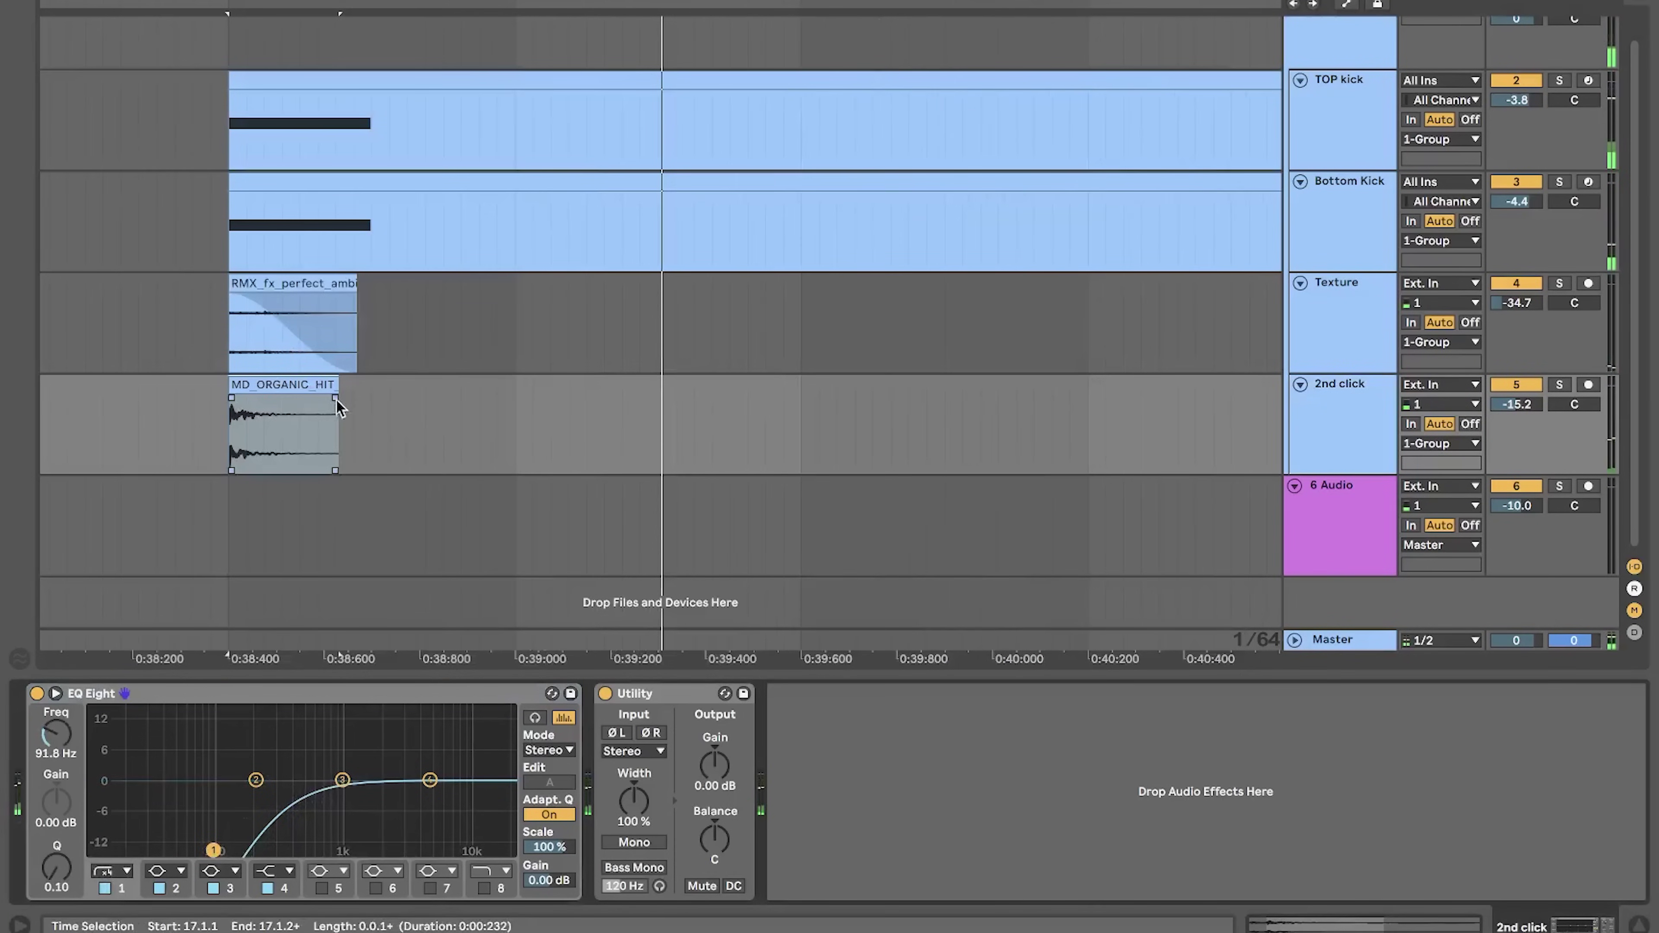
- Give the organic hit clip a steep curved fade-out and set the 2nd click track's volume to -14.5 dB
left_click_drag(336, 399, 265, 451)
key("space")
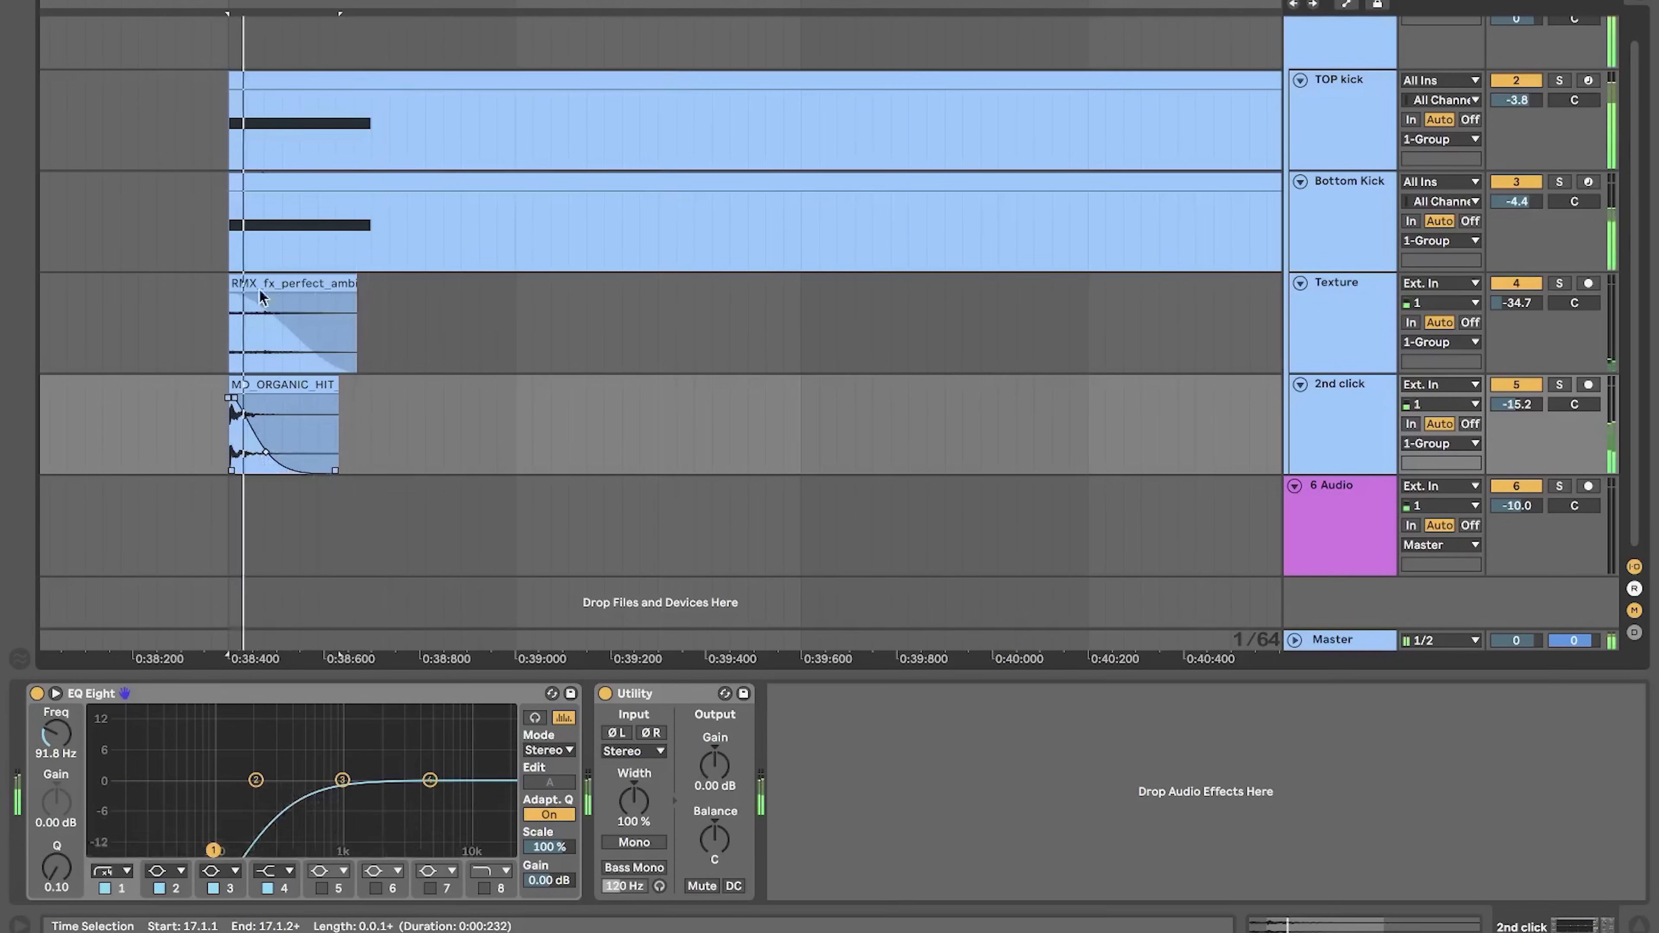
left_click_drag(1516, 404, 1516, 394)
scroll(929, 352, "left", 5)
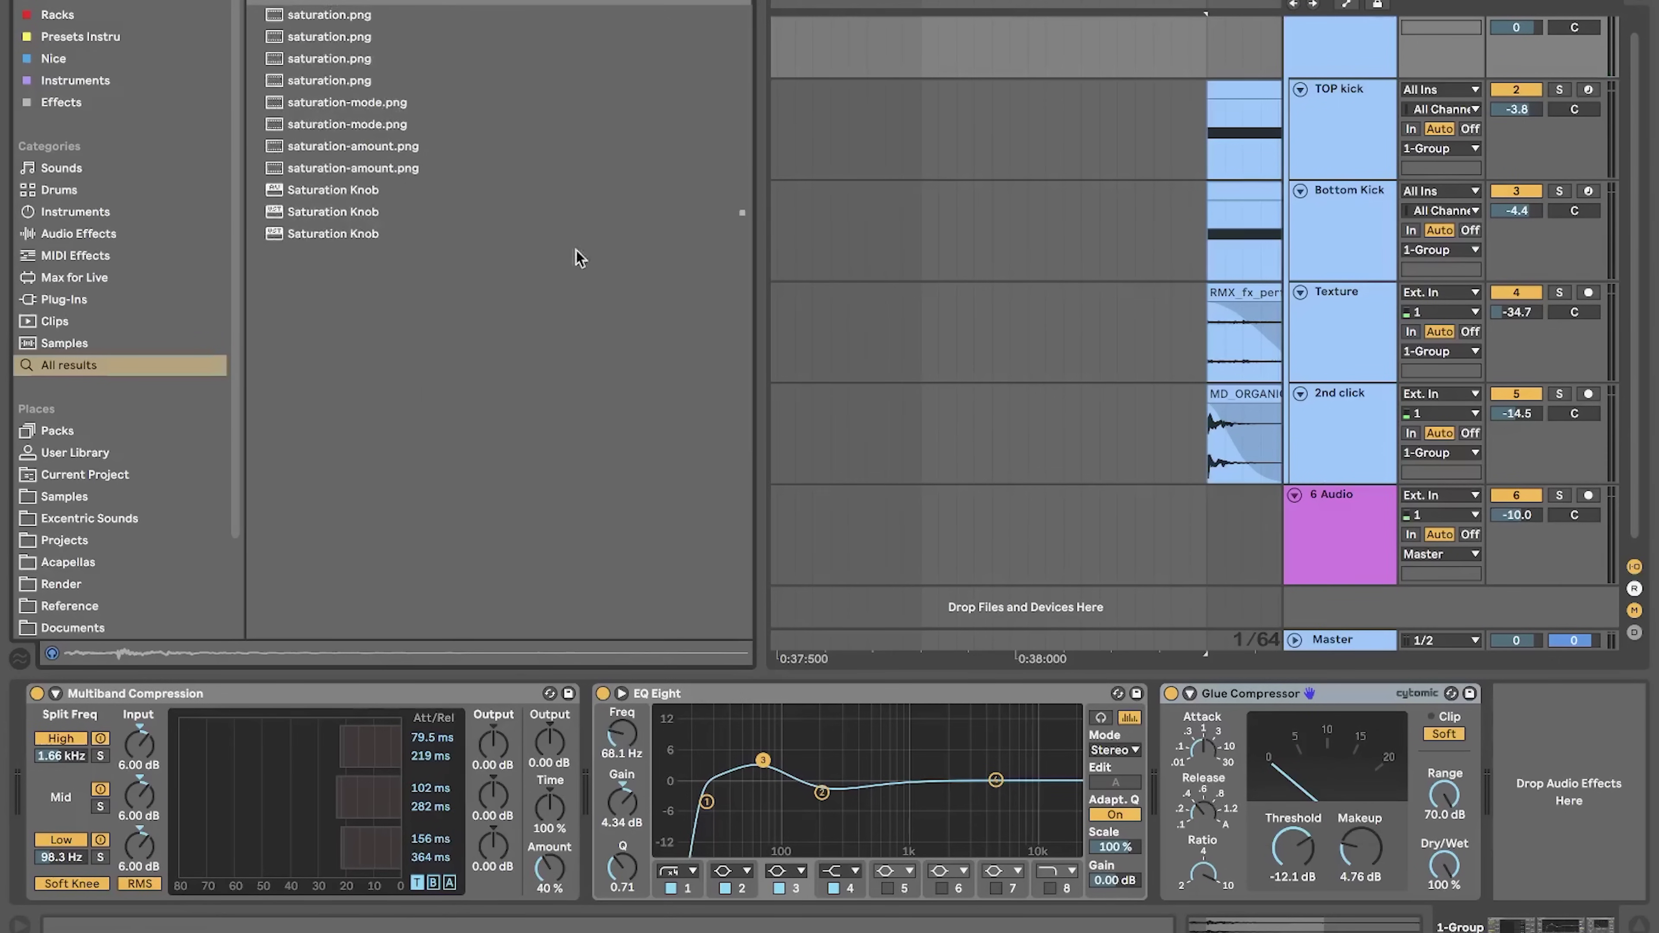
- Insert the Saturation Knob between the kick group's Multiband Compression and EQ Eight, set it to Keep Low and raise the saturation
left_click_drag(345, 194, 828, 845)
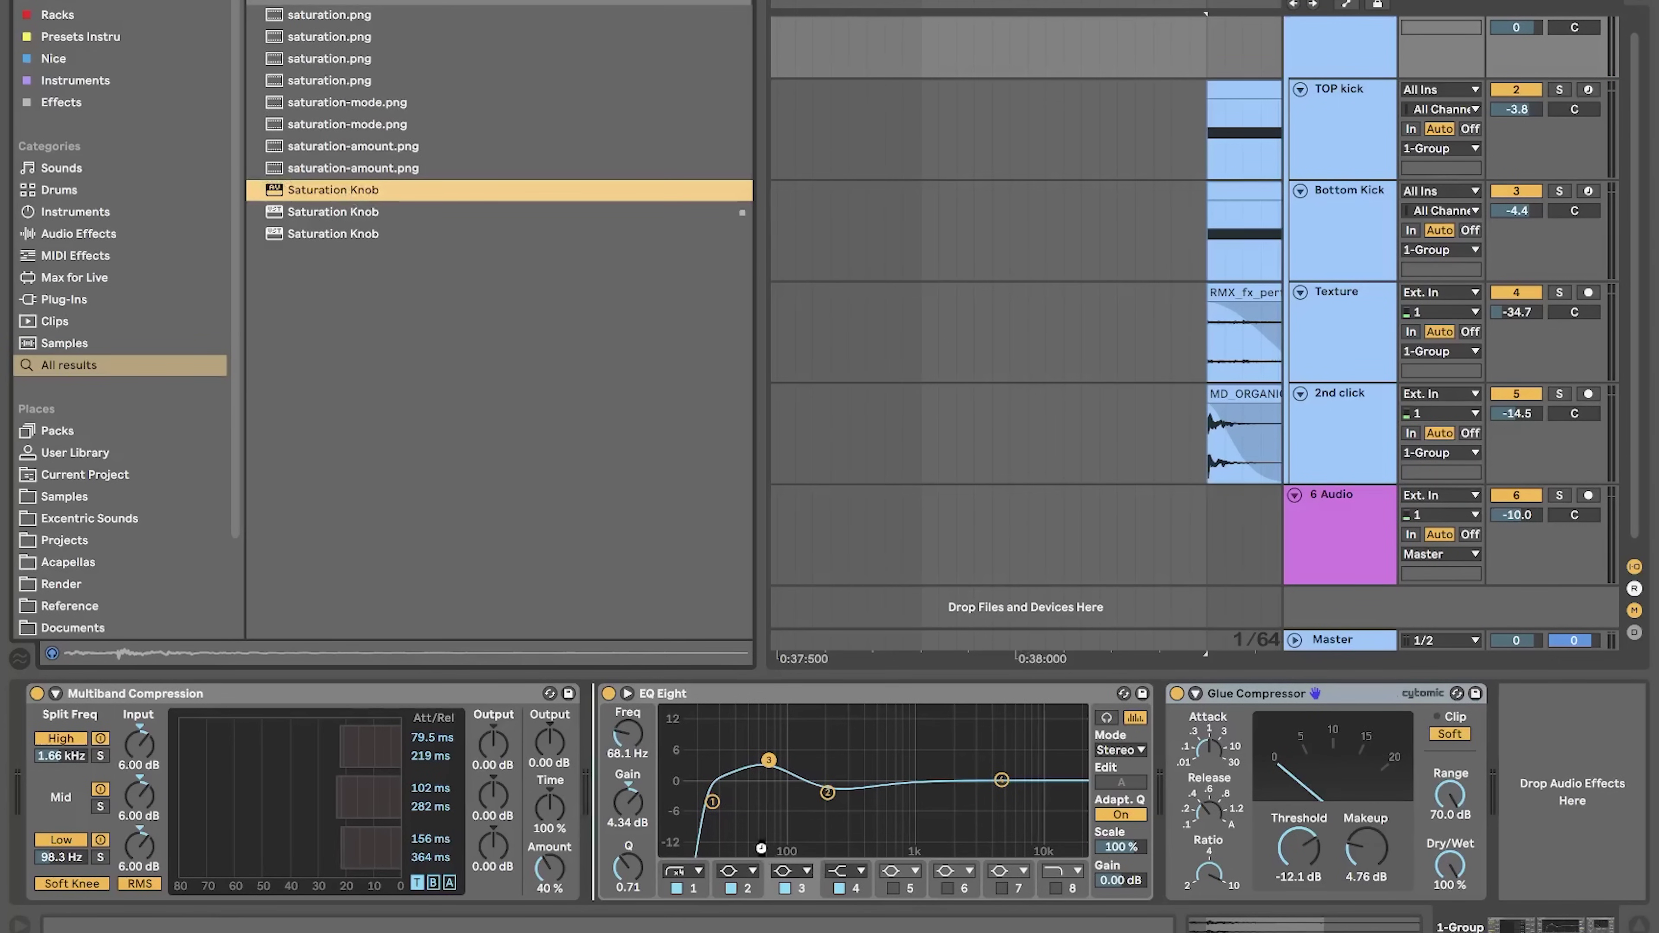
left_click_drag(728, 769, 726, 771)
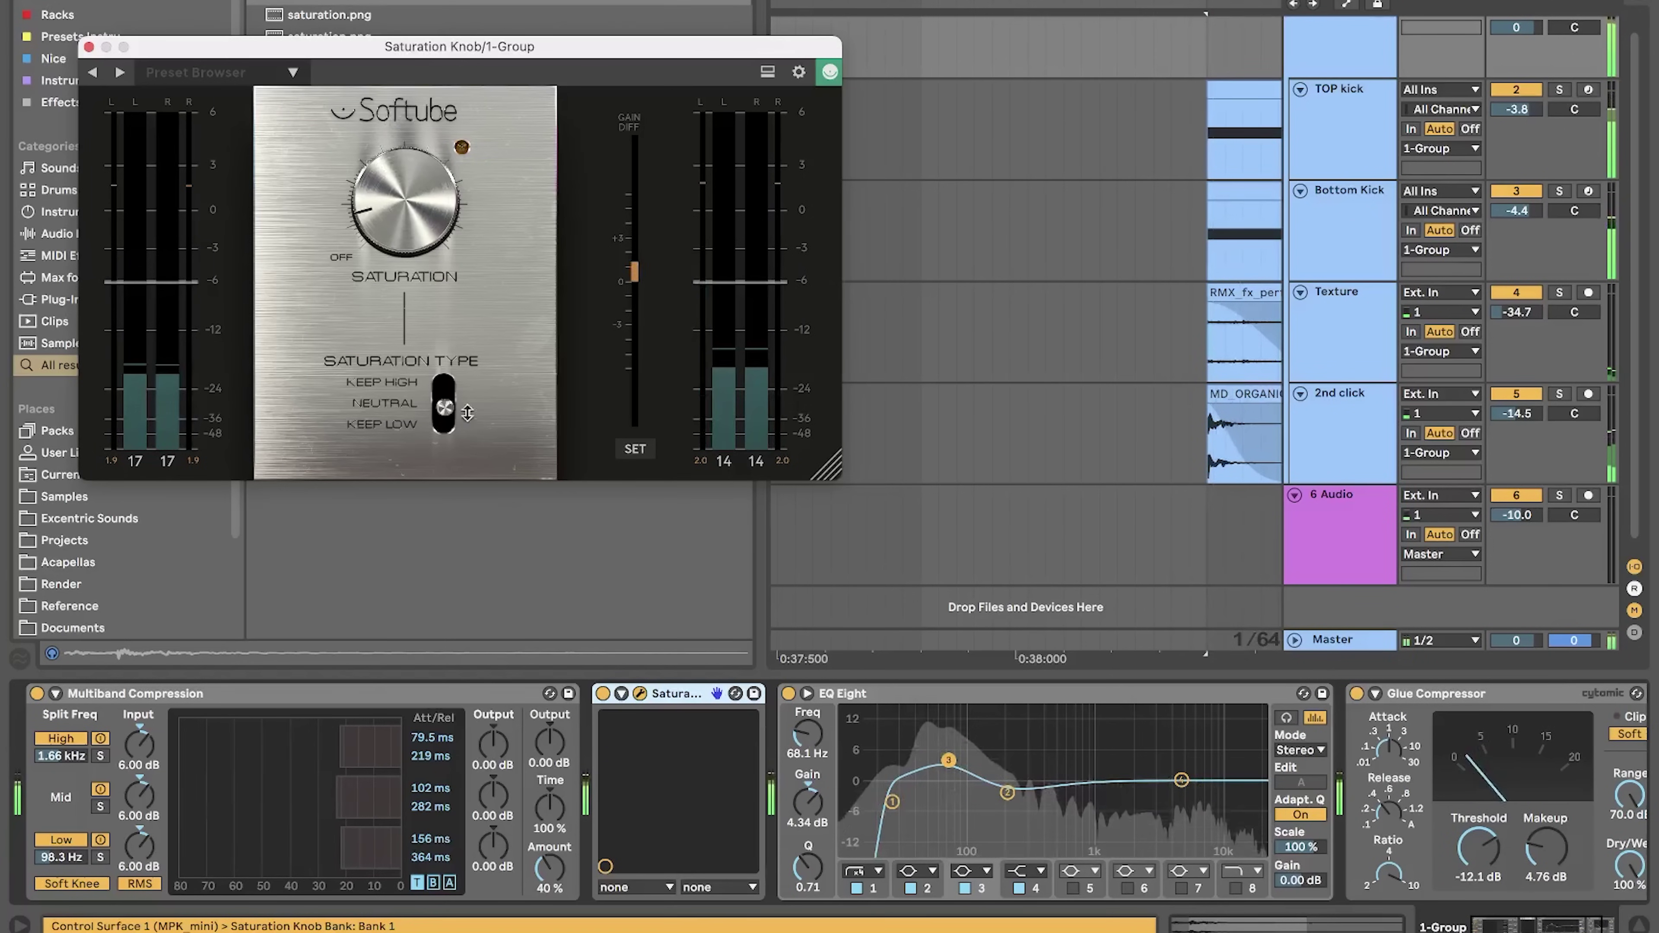
left_click(445, 424)
left_click_drag(423, 161, 427, 145)
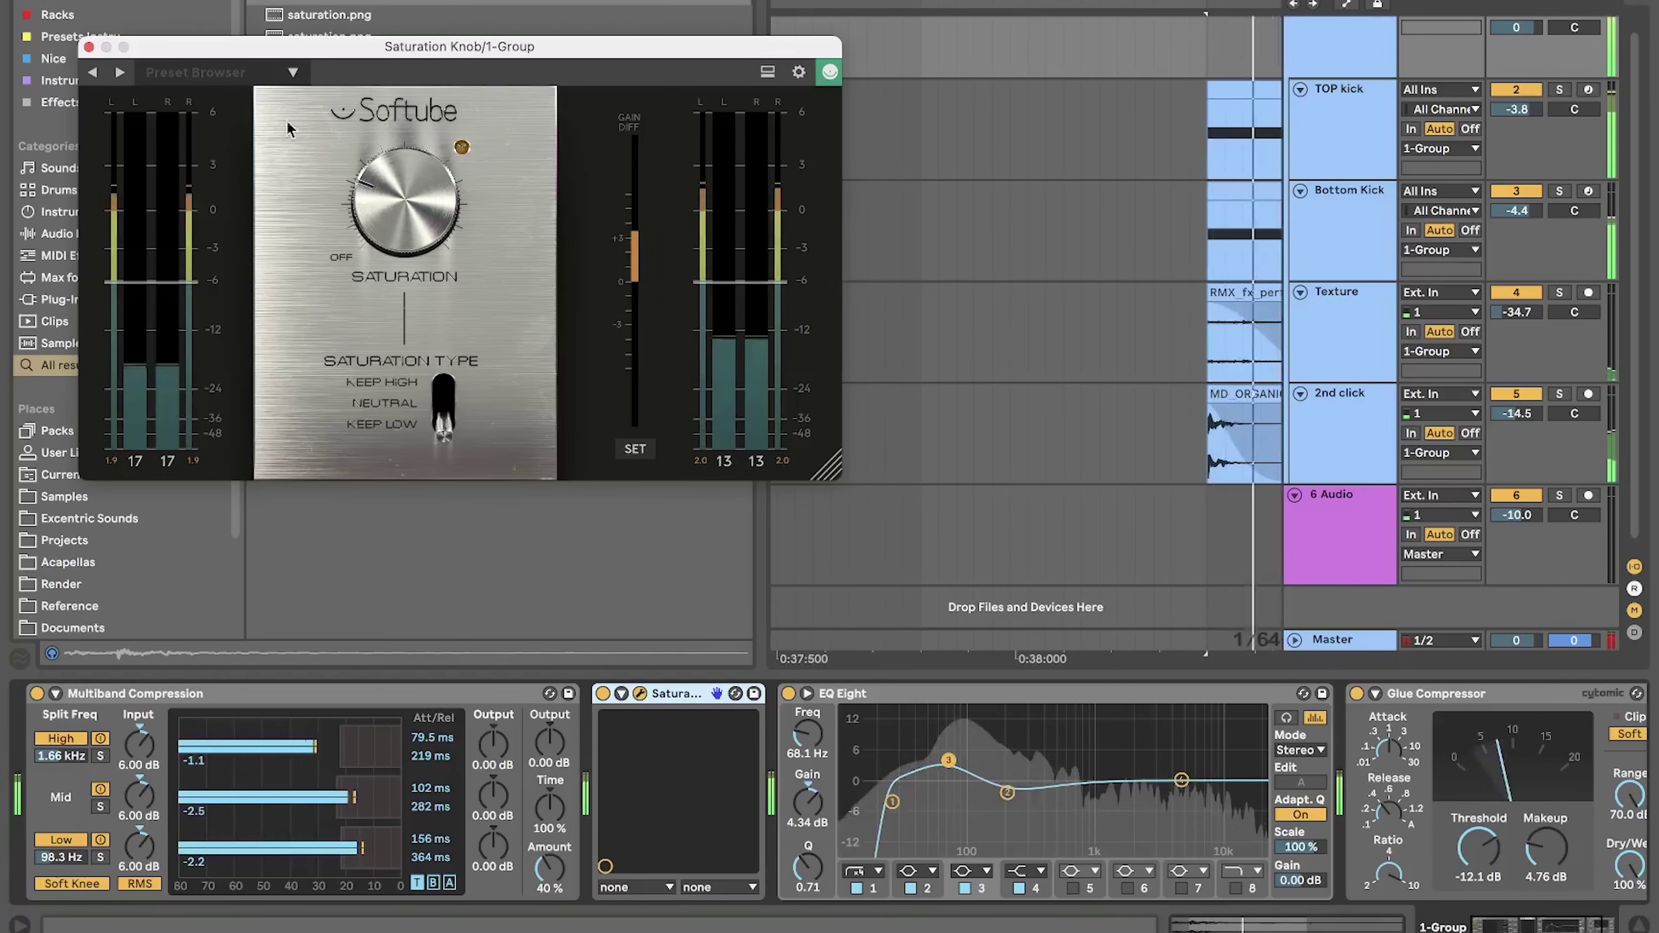
key("space")
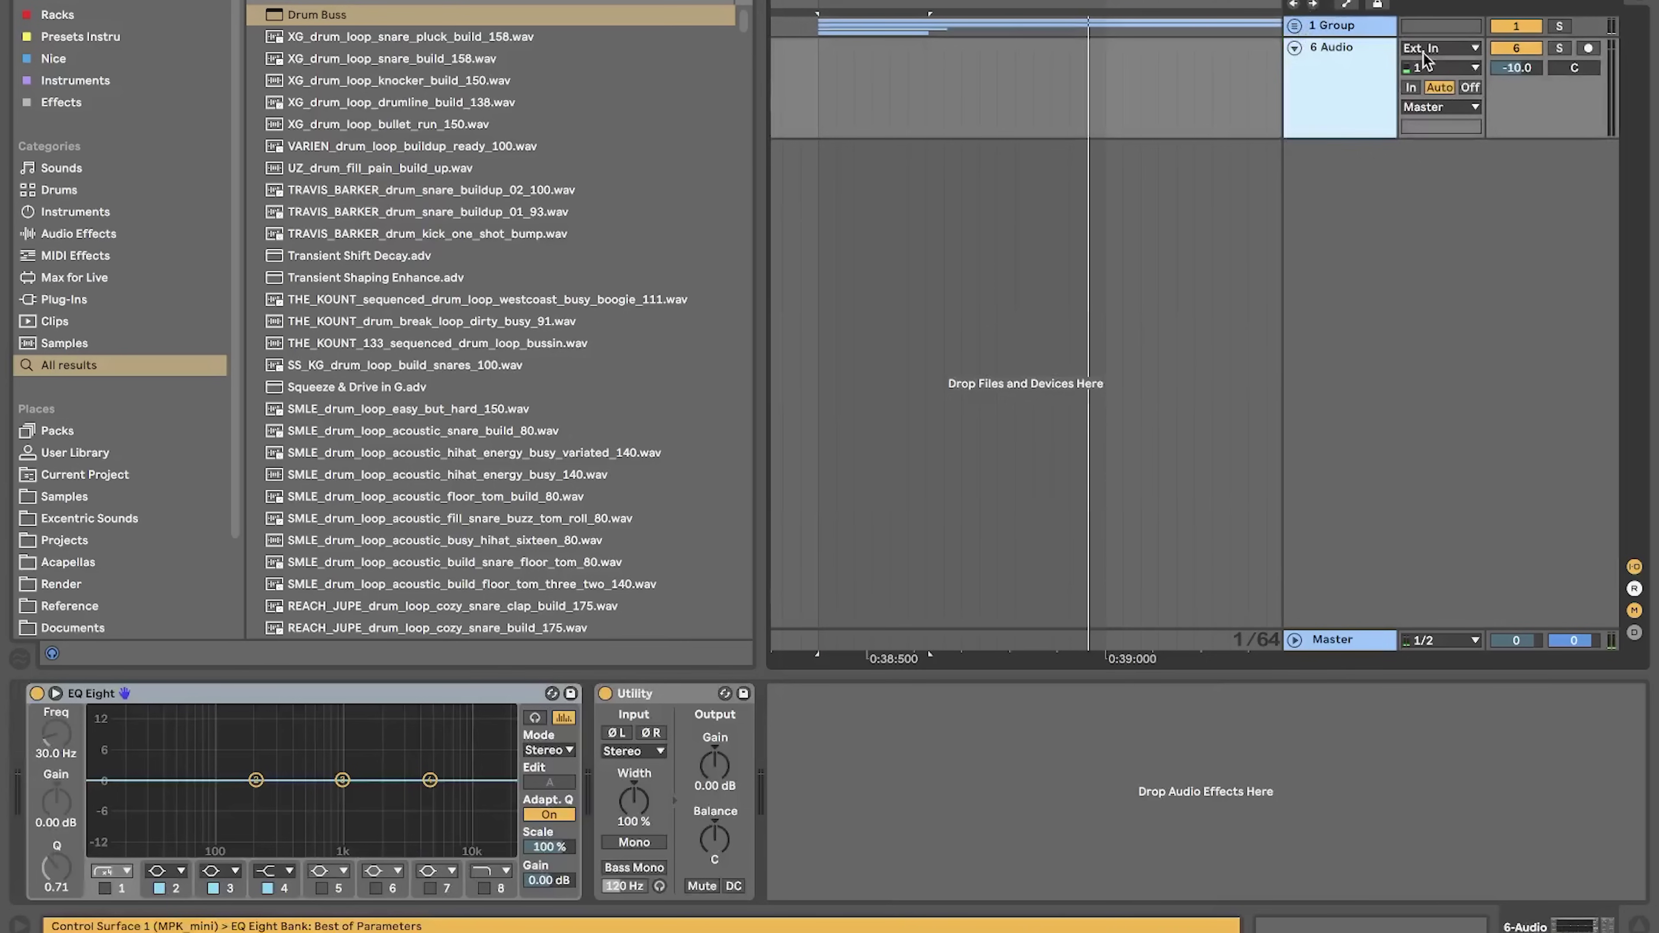
- Change the audio input source of the 6 Audio track
left_click(1440, 48)
left_click(1441, 83)
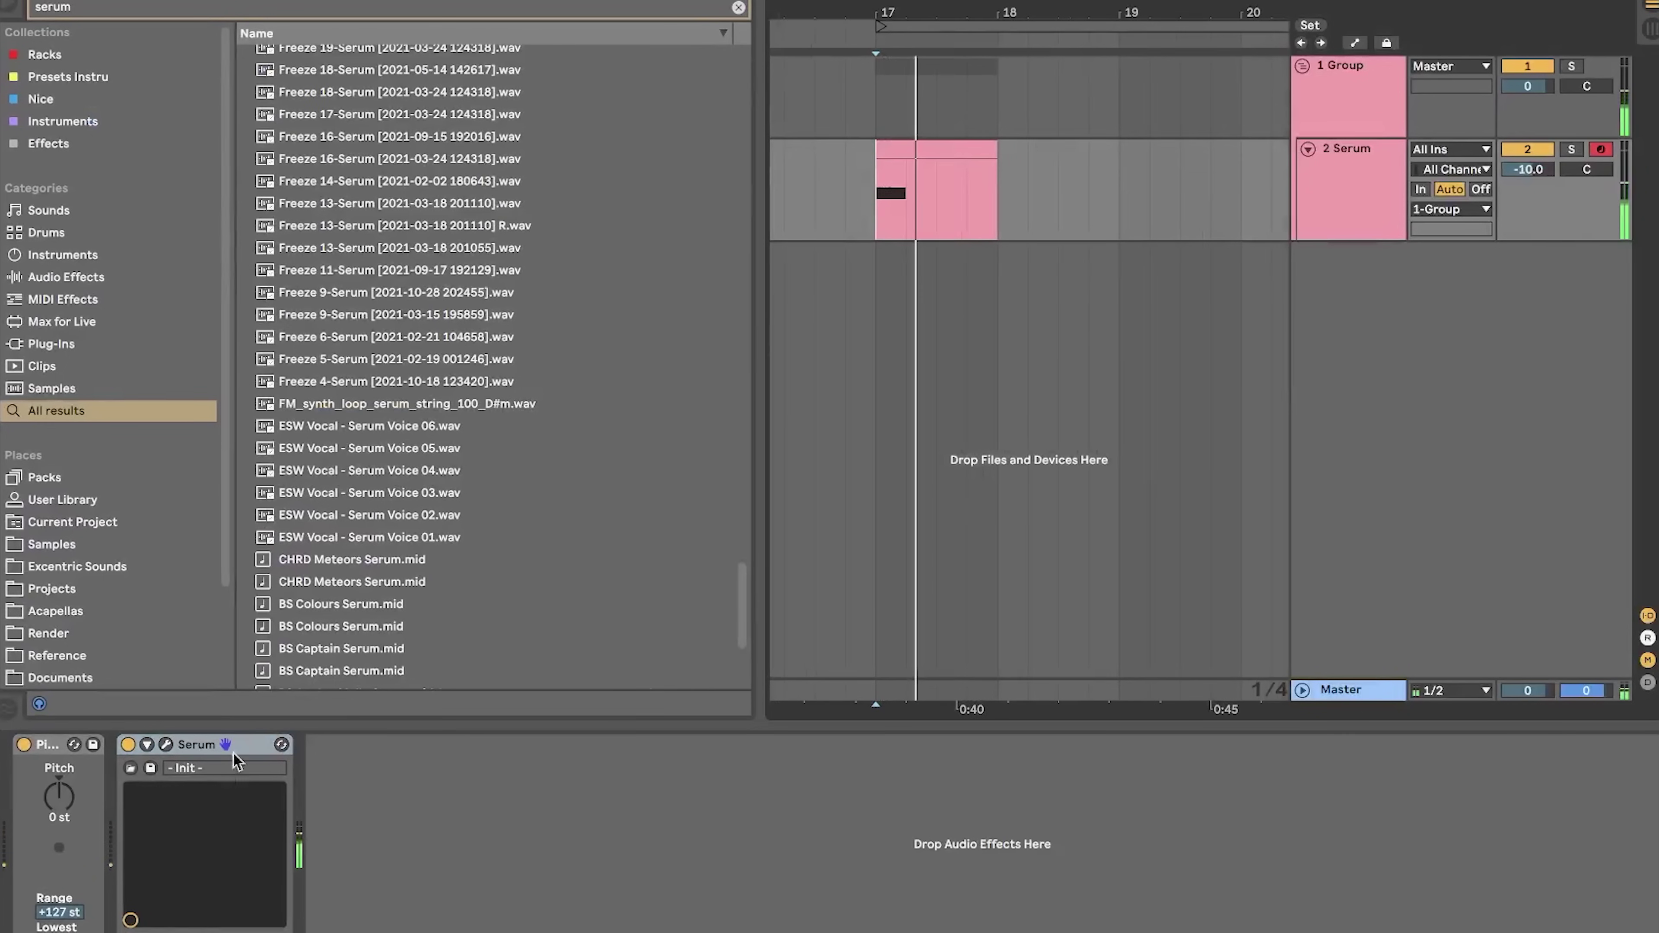
- Open Serum on the 2 Serum track and load the BrightWhite noise
left_click(165, 745)
left_click(111, 338)
mouse_move(197, 368)
left_click(468, 471)
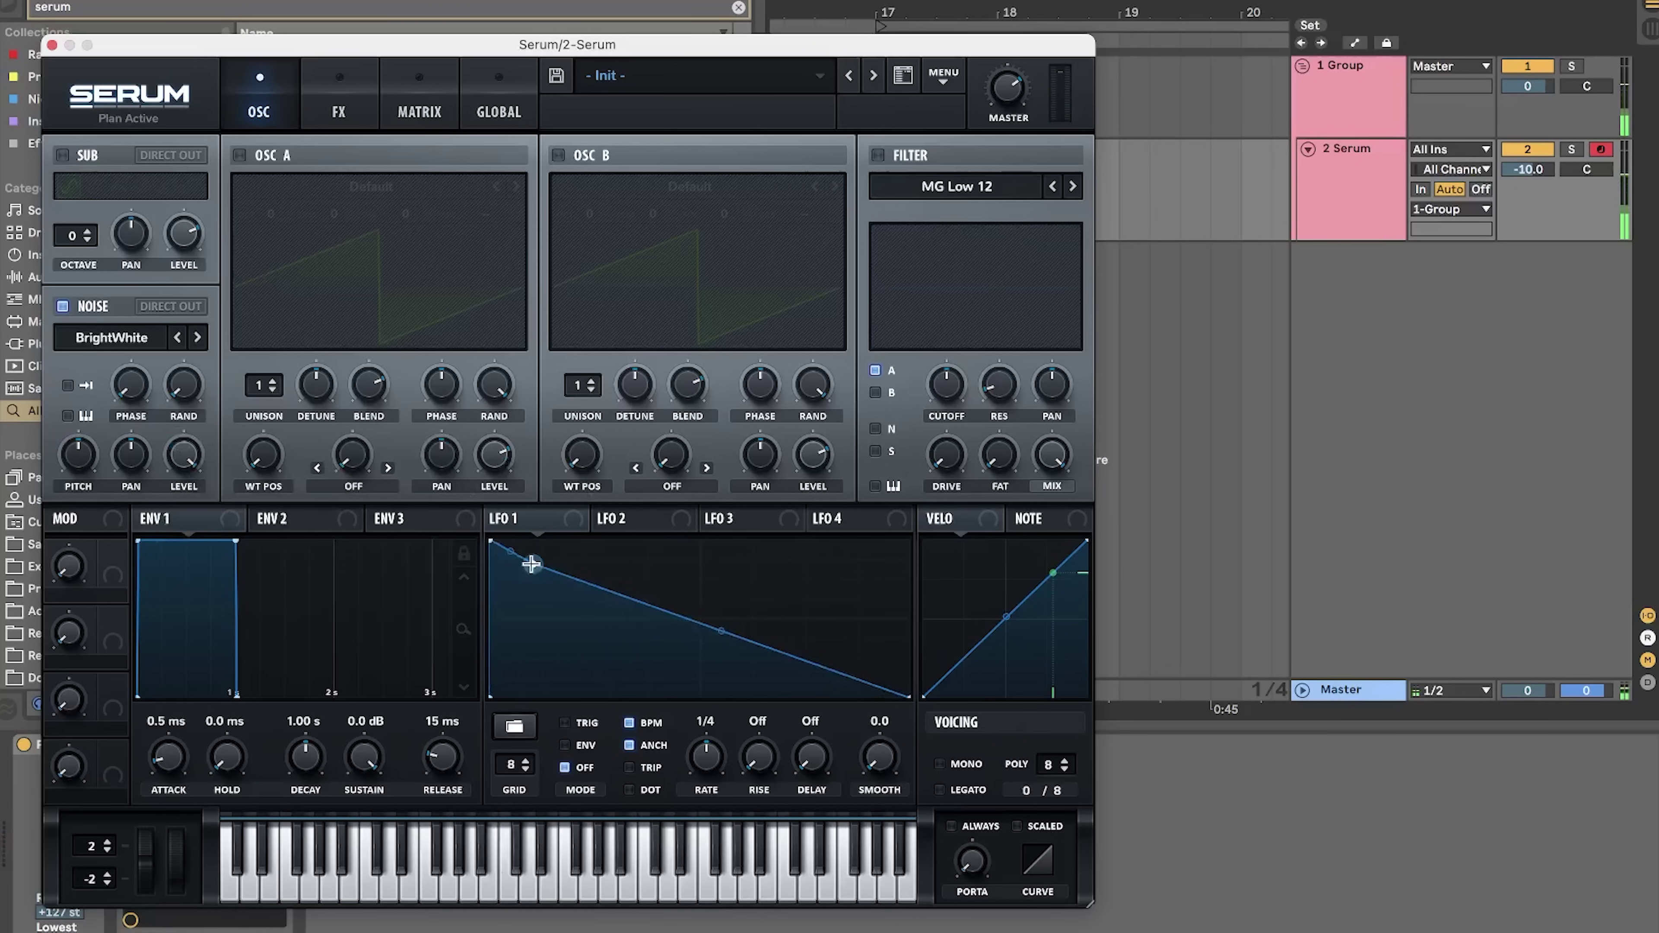
- Draw three sharp spikes and a decaying tail in LFO 1, assign it to the noise level and set it to envelope mode
left_click_drag(531, 563, 509, 778)
mouse_move(551, 698)
left_mouse_down()
mouse_move(522, 523)
mouse_move(526, 701)
mouse_move(533, 540)
mouse_move(566, 699)
left_mouse_up()
left_click_drag(486, 523, 183, 454)
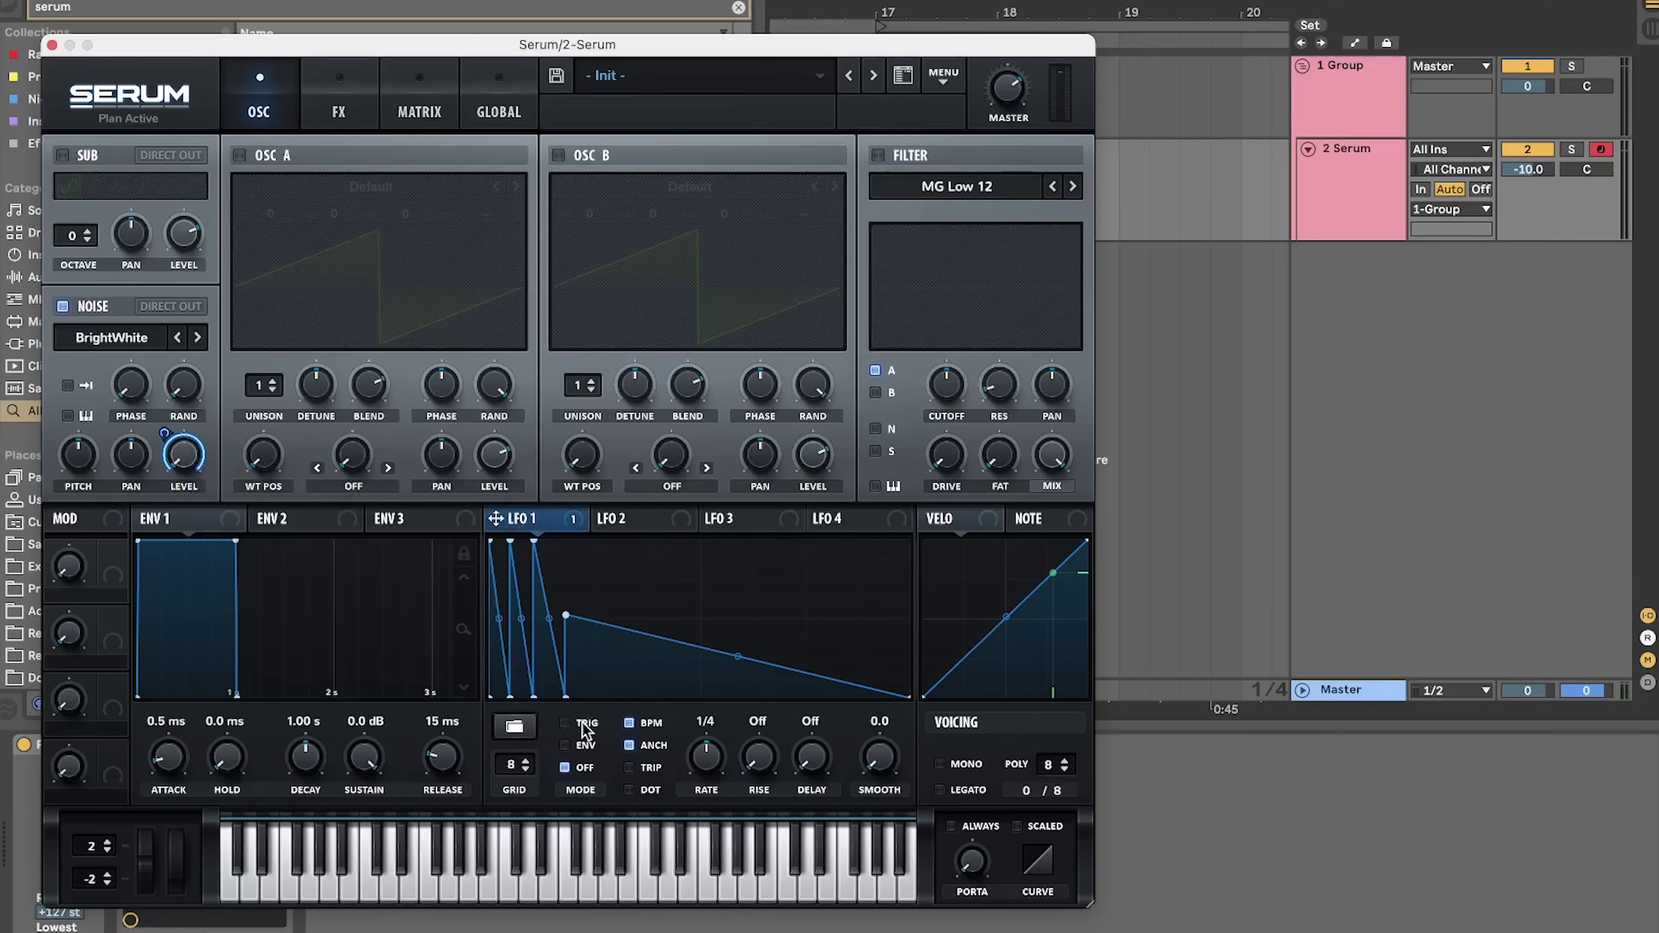
left_click(566, 745)
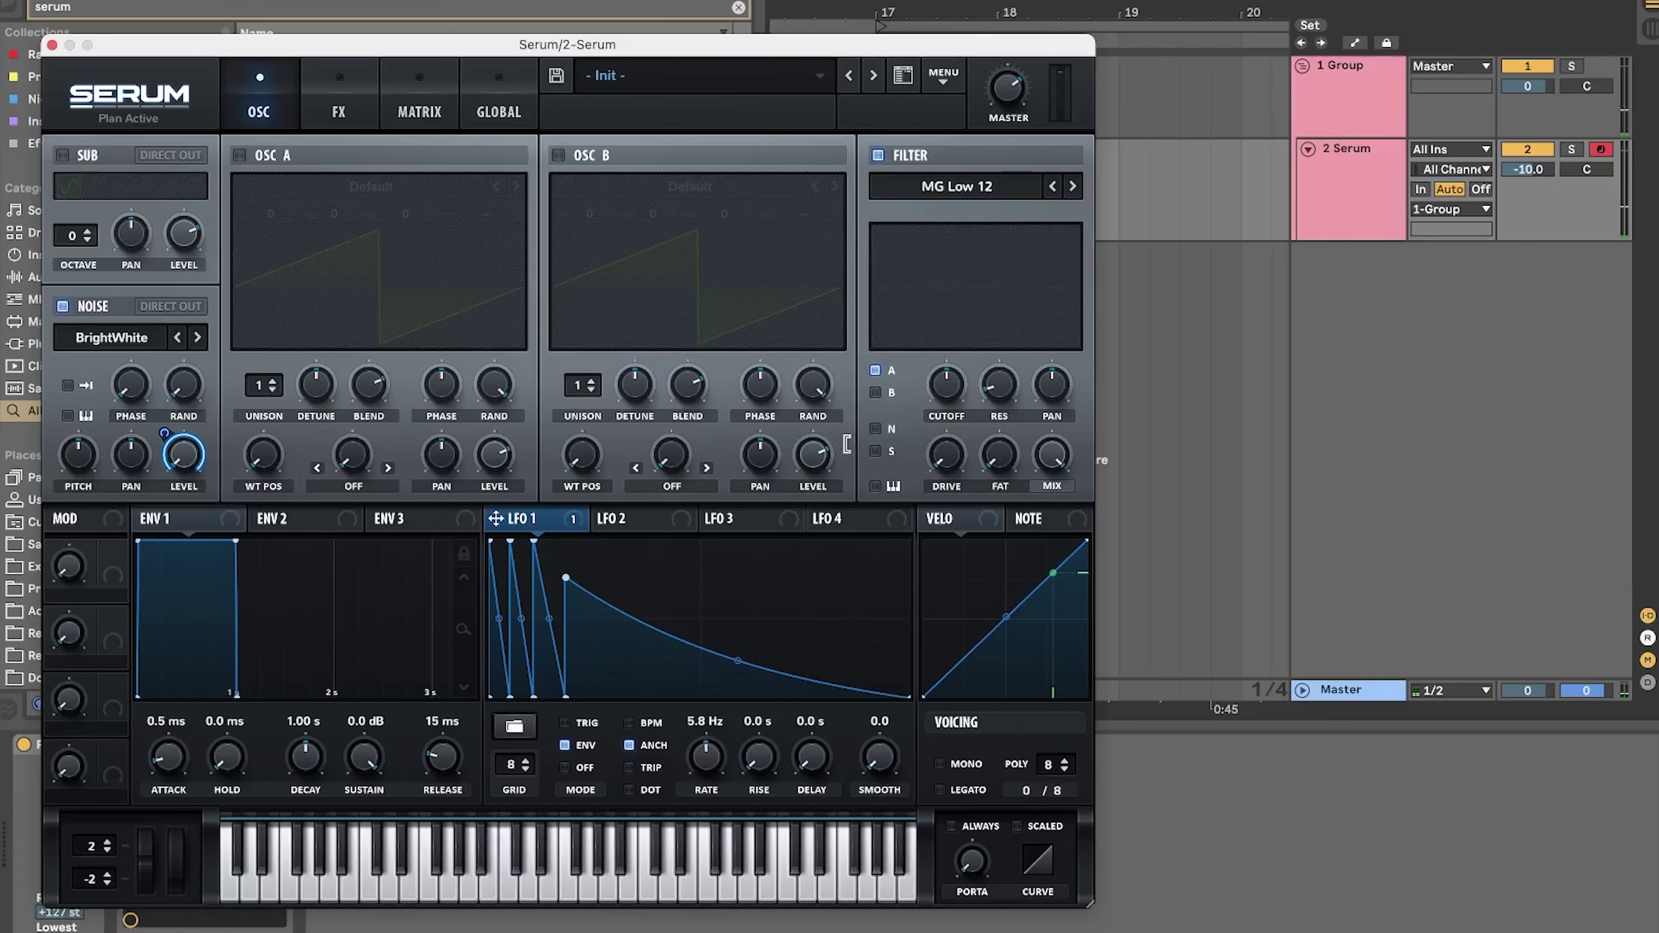
- Route the noise through Serum's filter and set the filter type to High 24
left_click(875, 429)
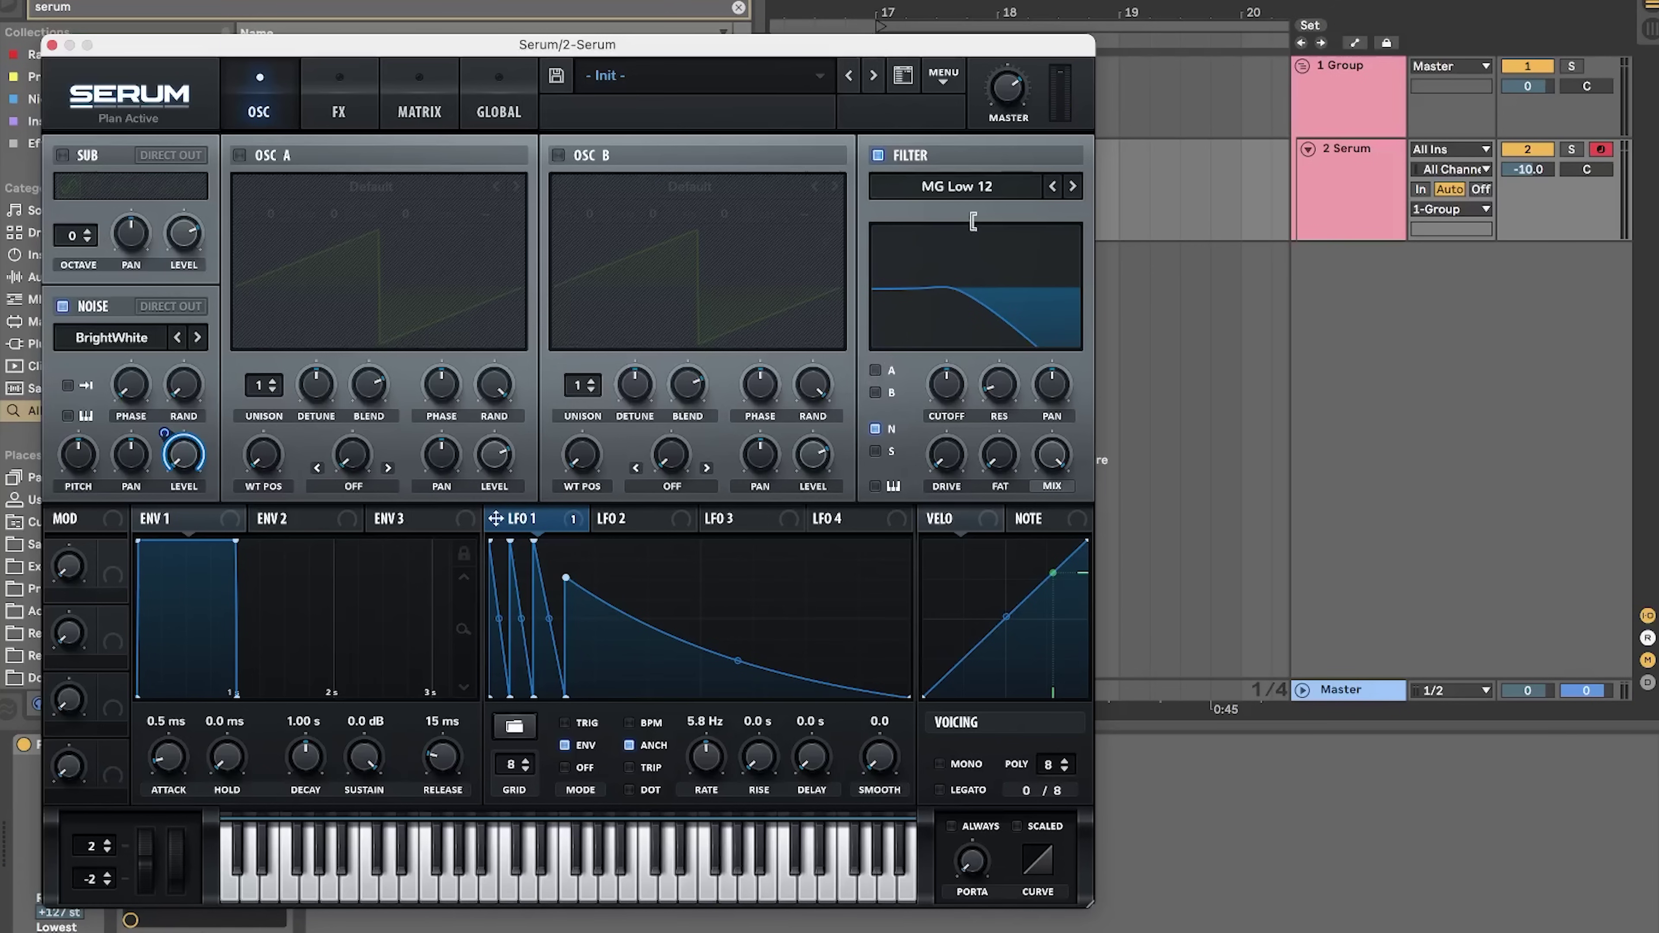
left_click(973, 189)
mouse_move(947, 217)
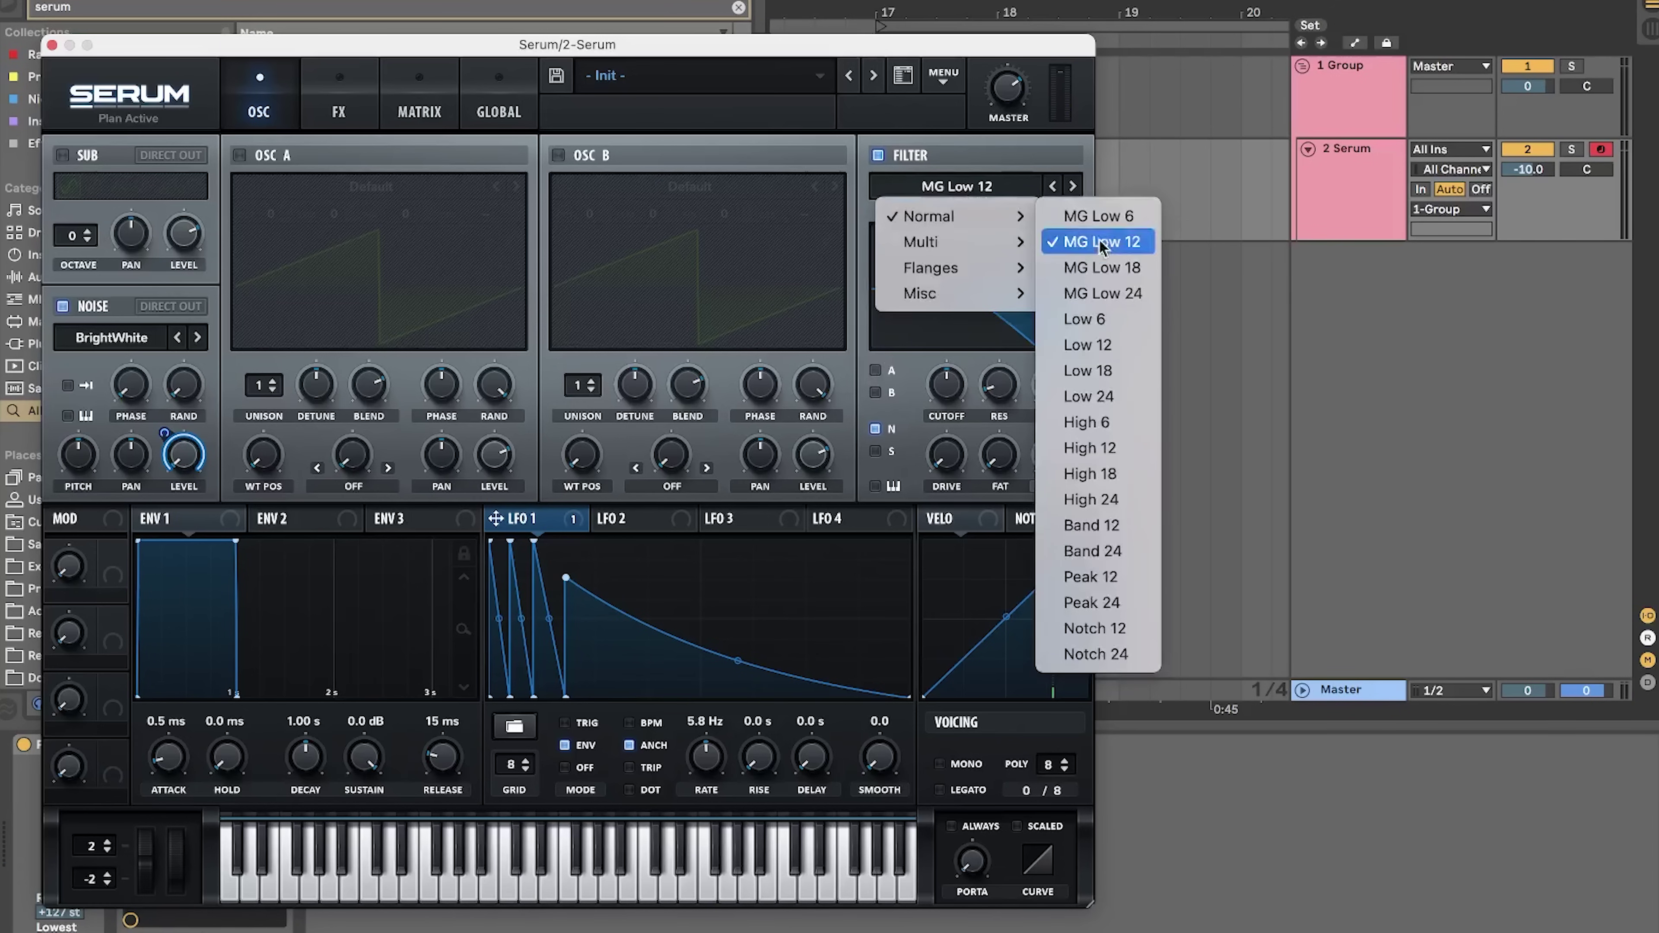
left_click(1115, 506)
scroll(948, 398, "down", 2)
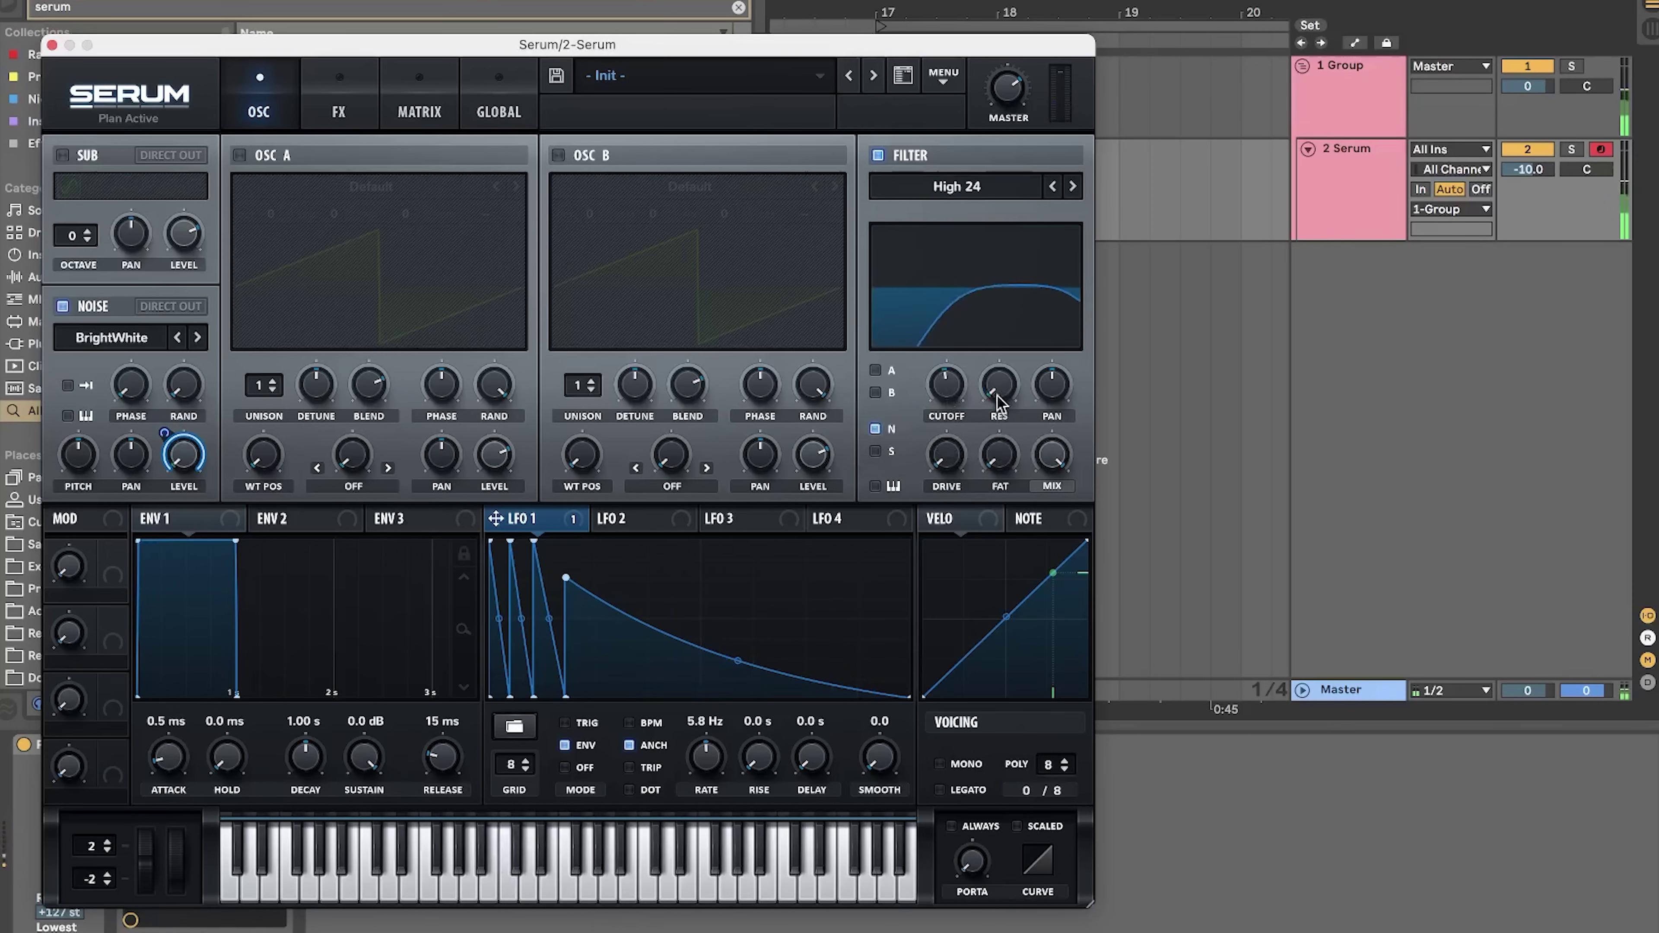
scroll(999, 392, "up", 2)
- Enable Serum's Tube distortion, a chorus at 14% mix and the compressor in multiband mode
left_click(339, 98)
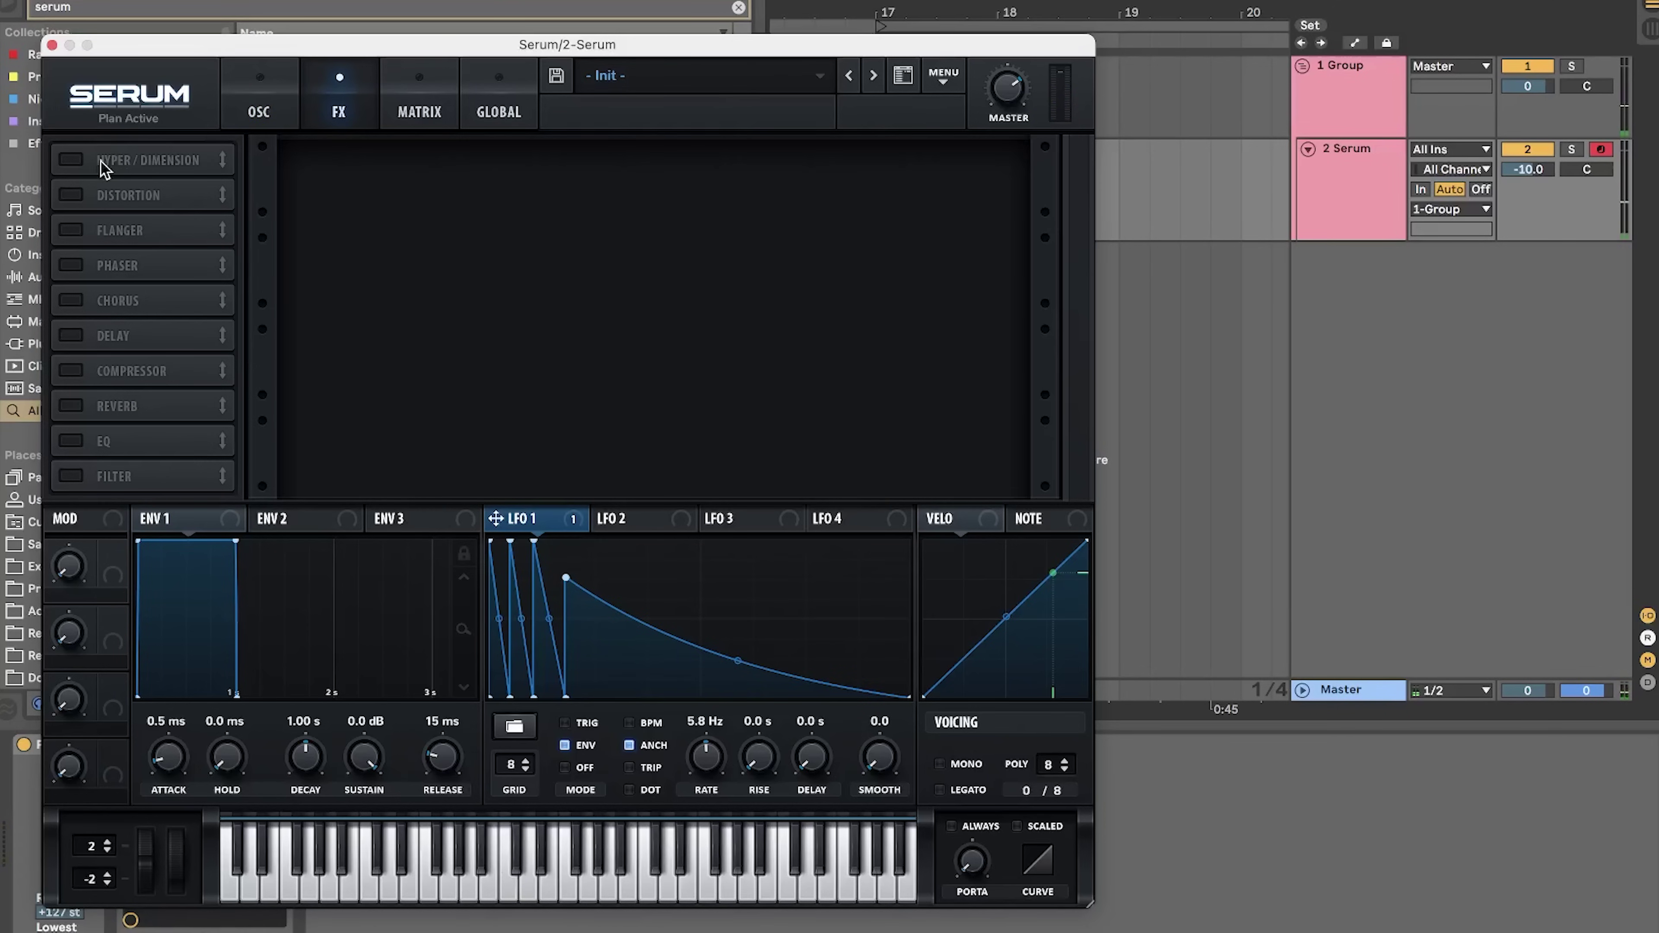
left_click(71, 194)
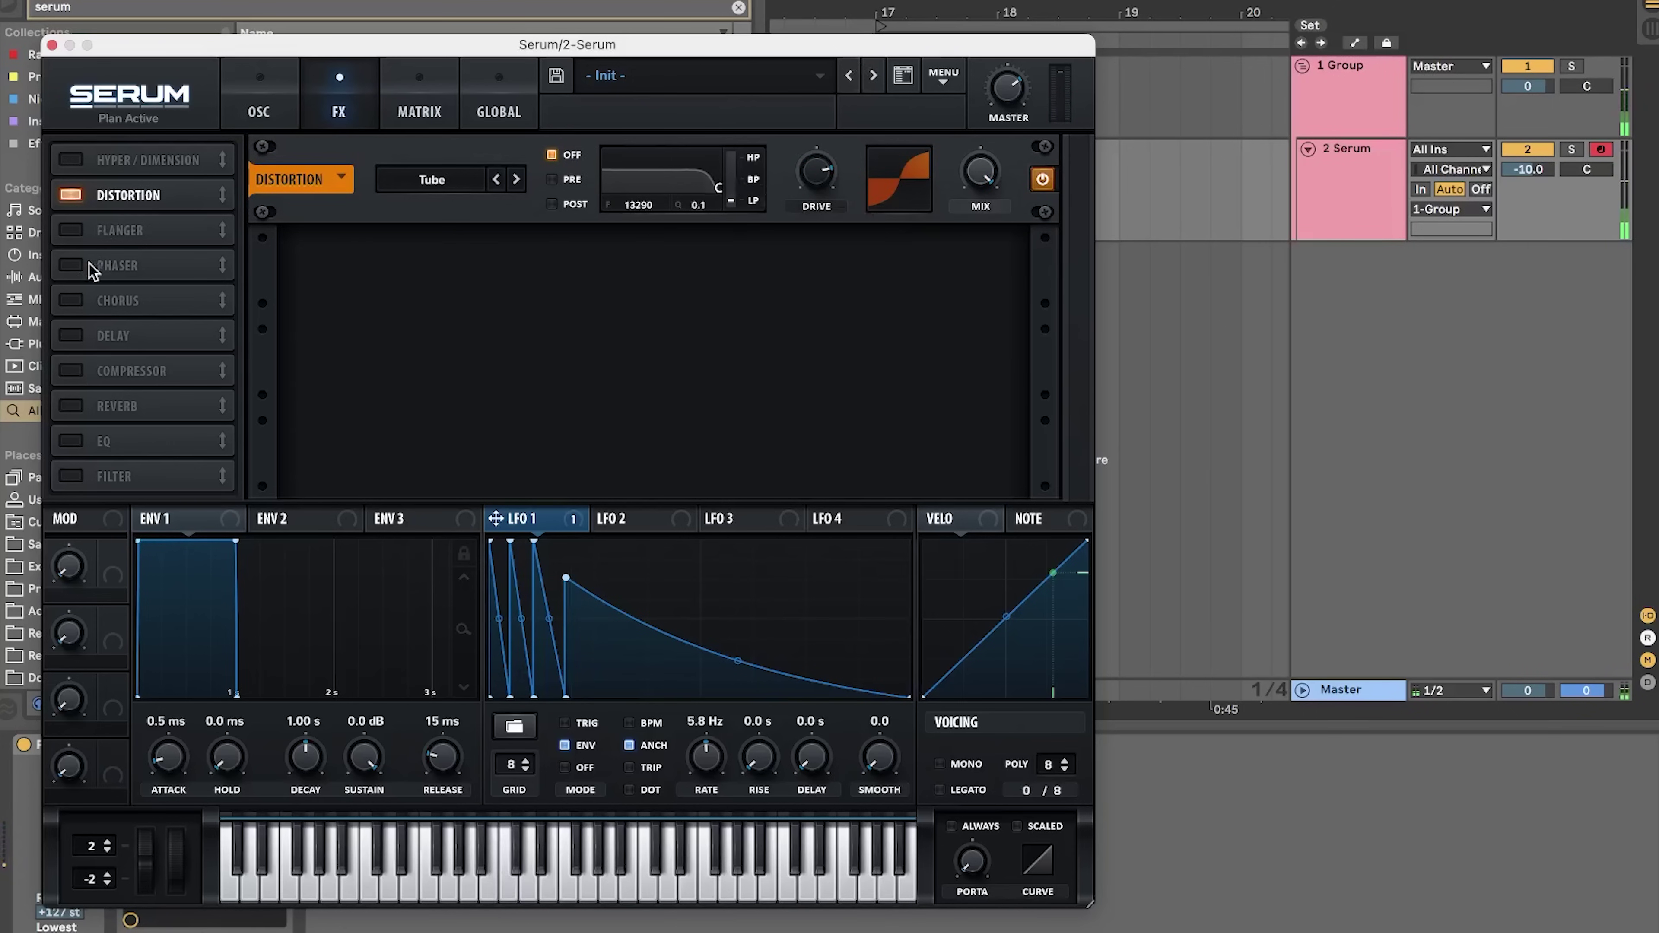
left_click(71, 300)
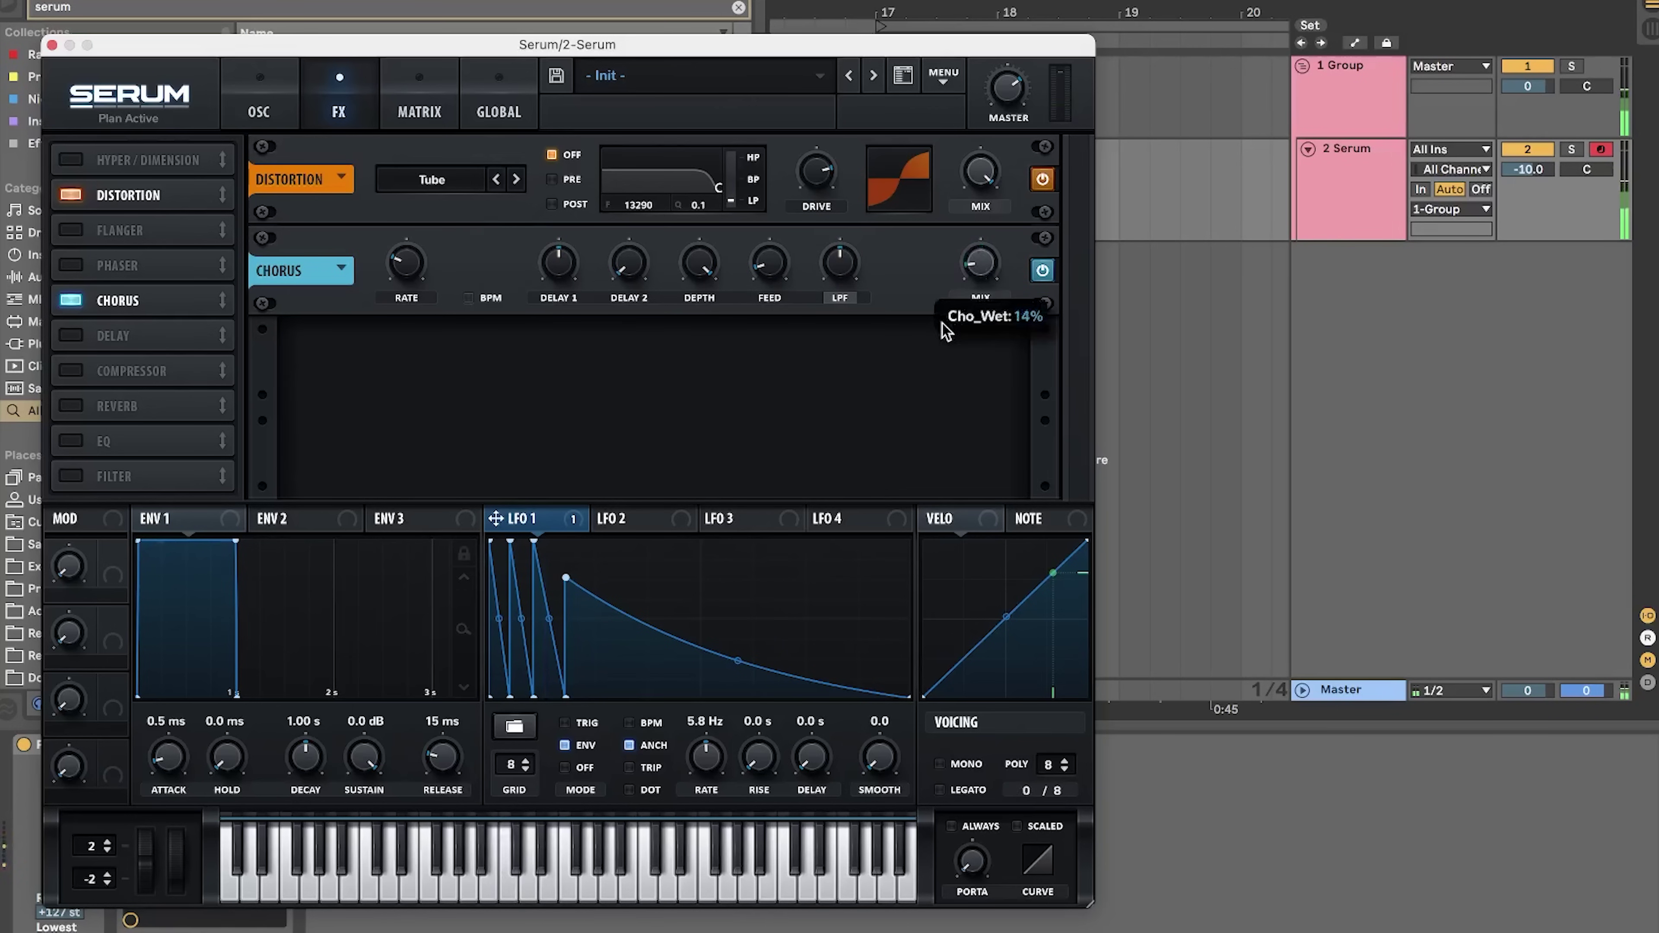
left_click(72, 371)
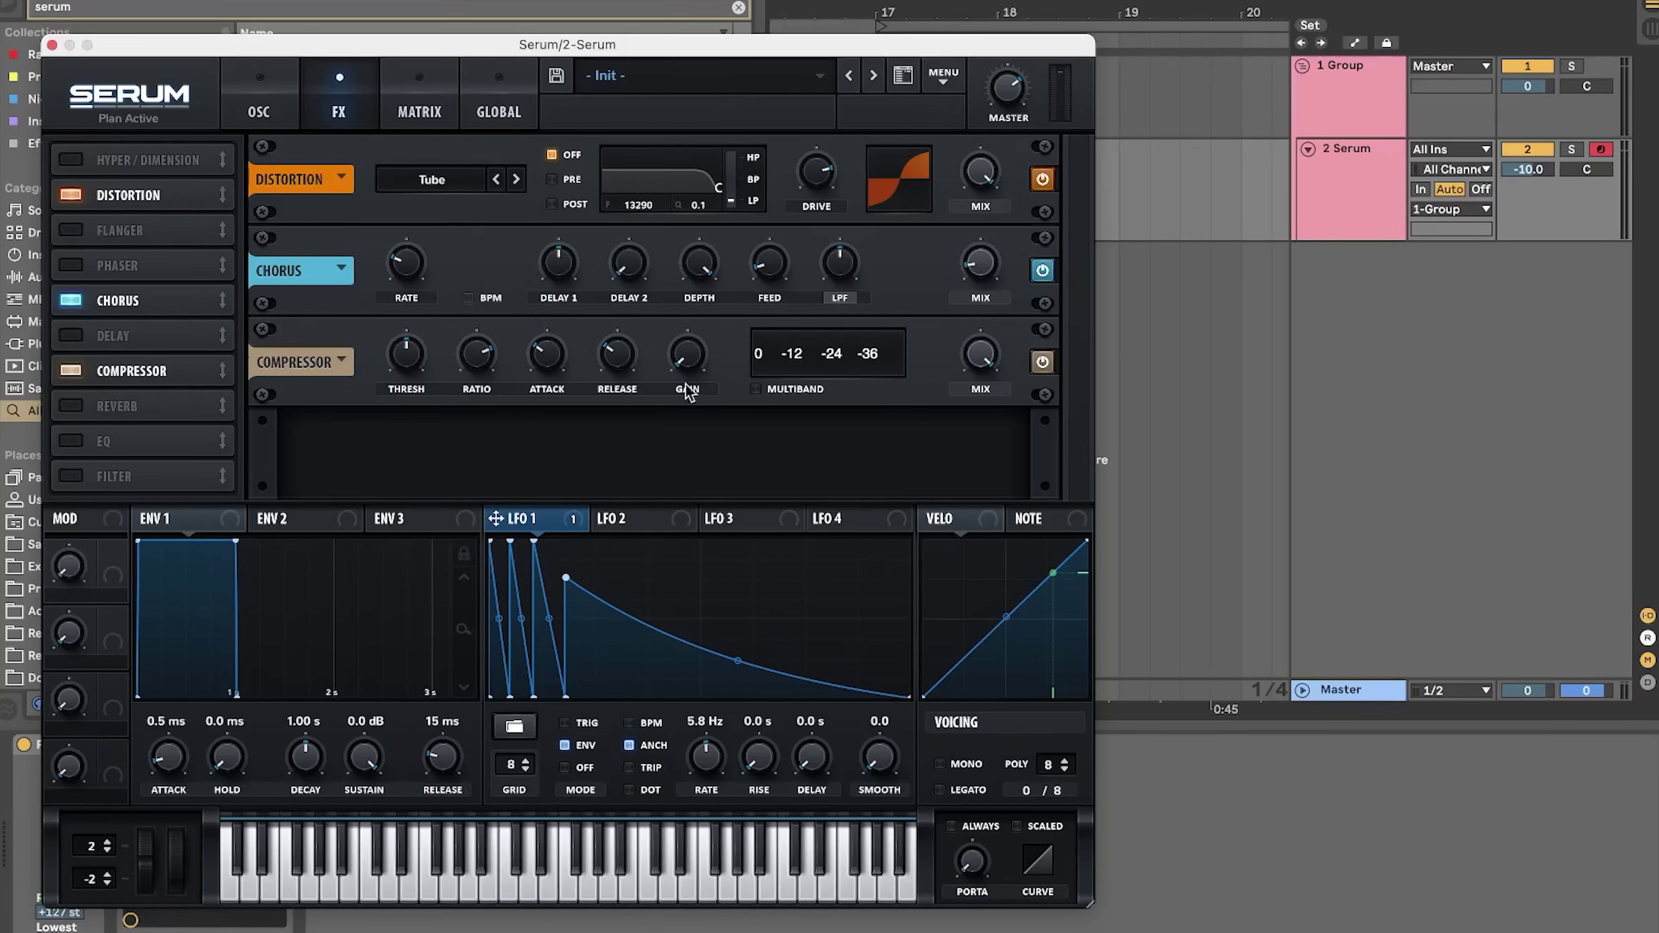
left_click(754, 390)
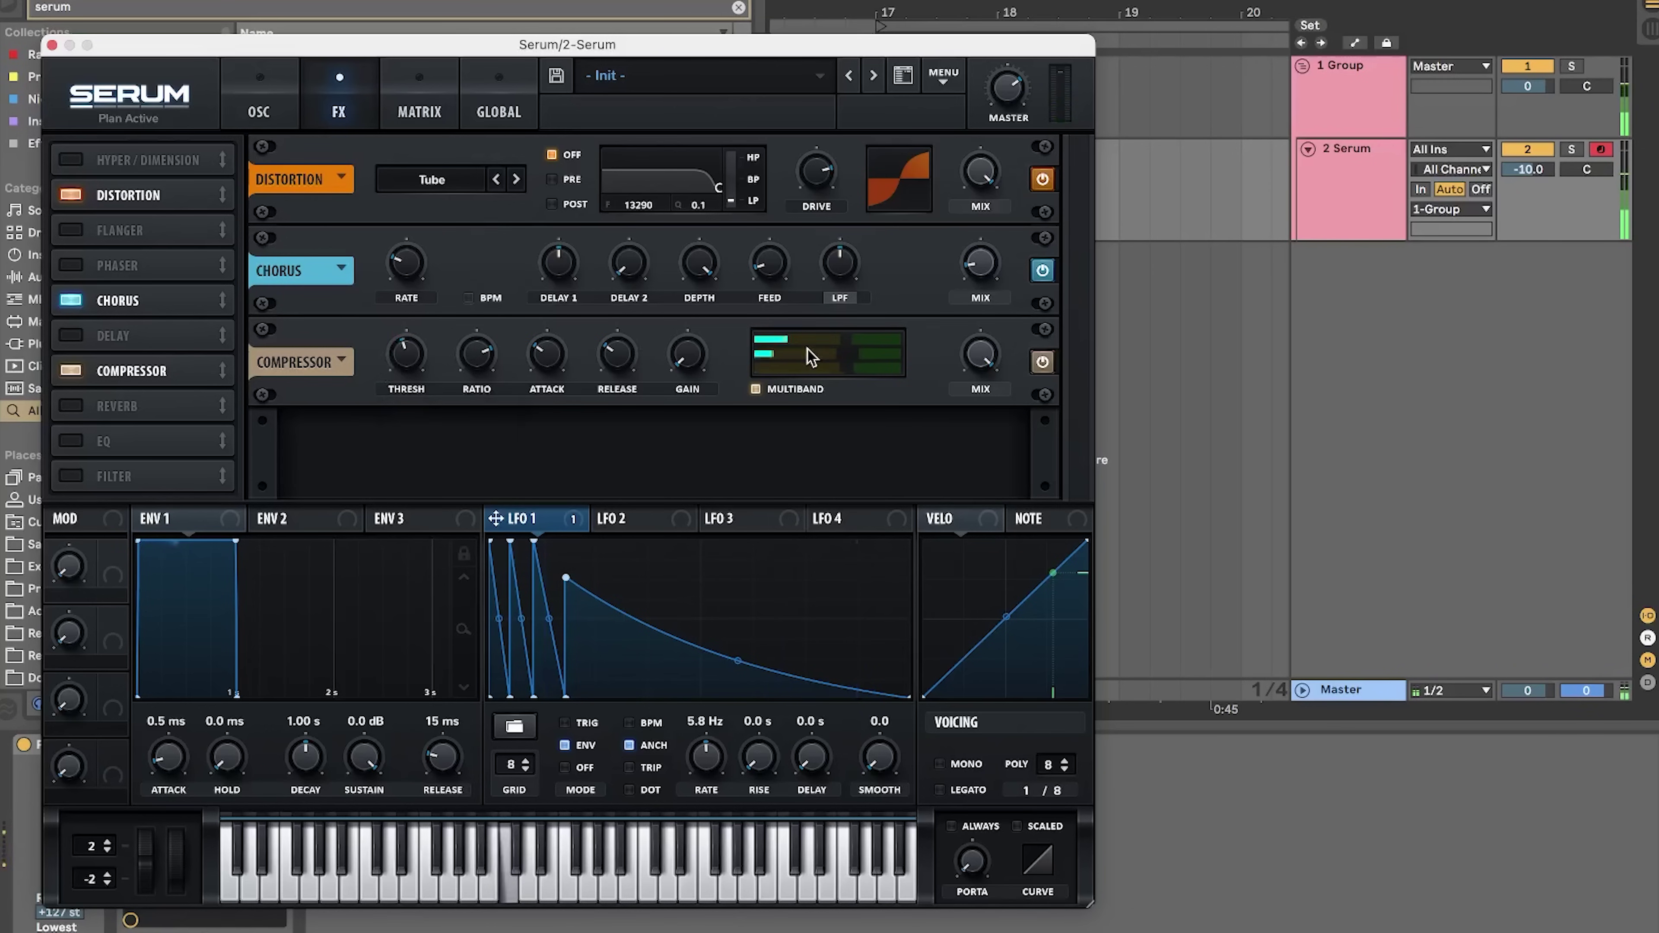
- Add a low-cut EQ and a SampHold- filter at 13290 Hz to Serum's effects, and close the plug-in window
left_click(70, 441)
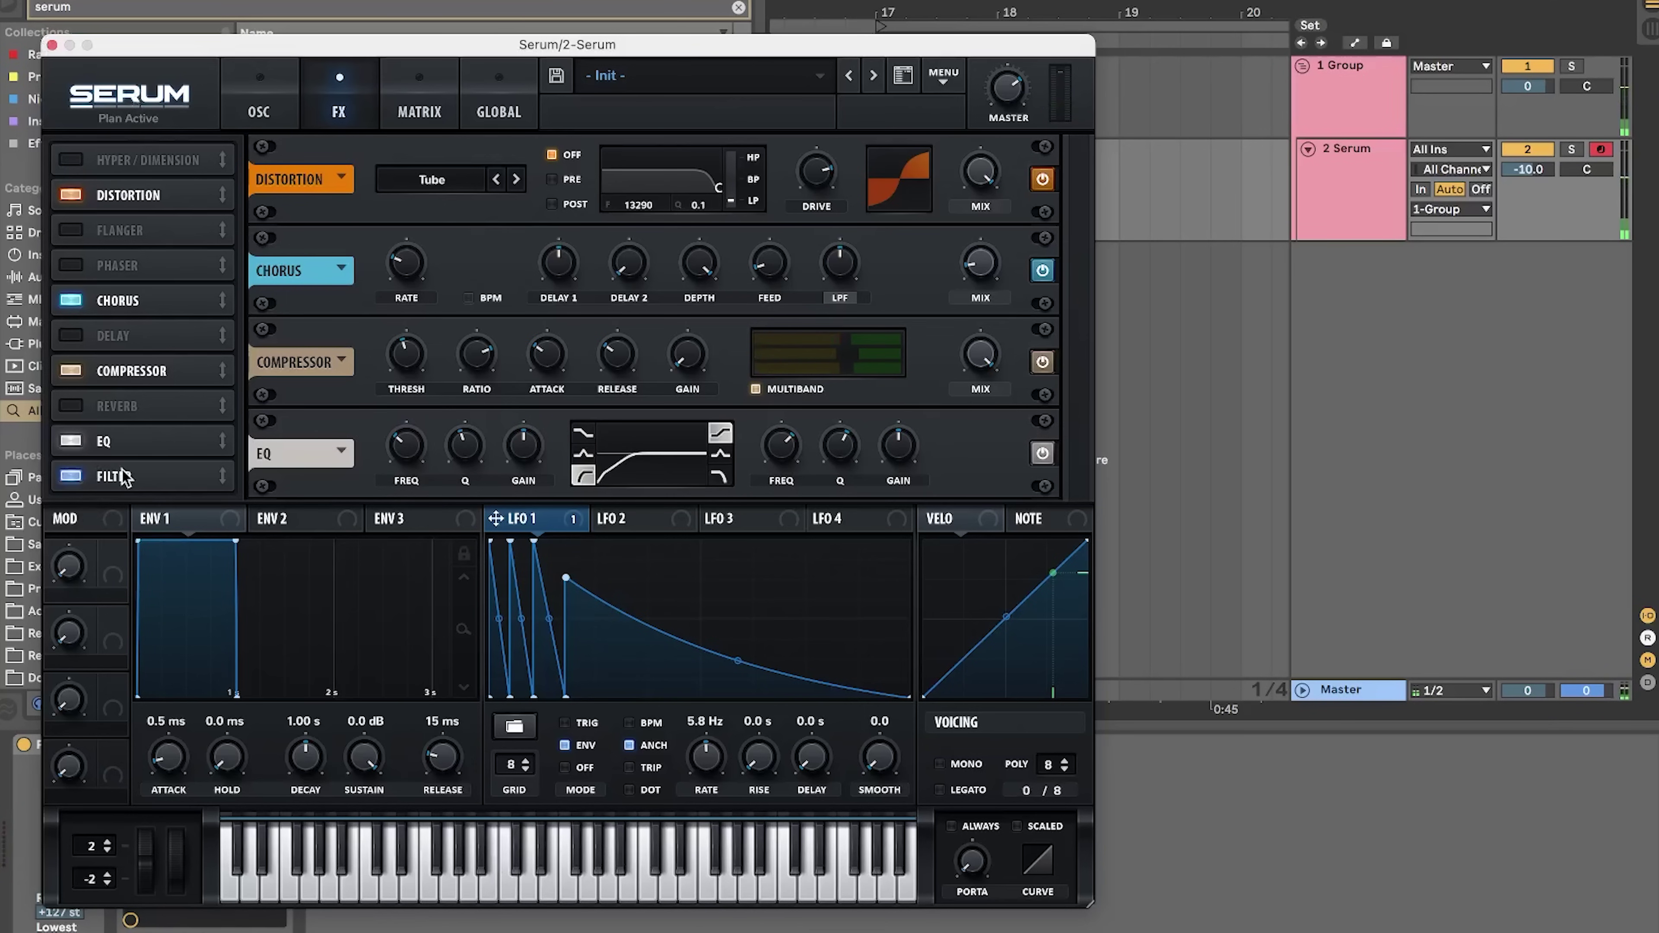
left_click(438, 454)
mouse_move(457, 561)
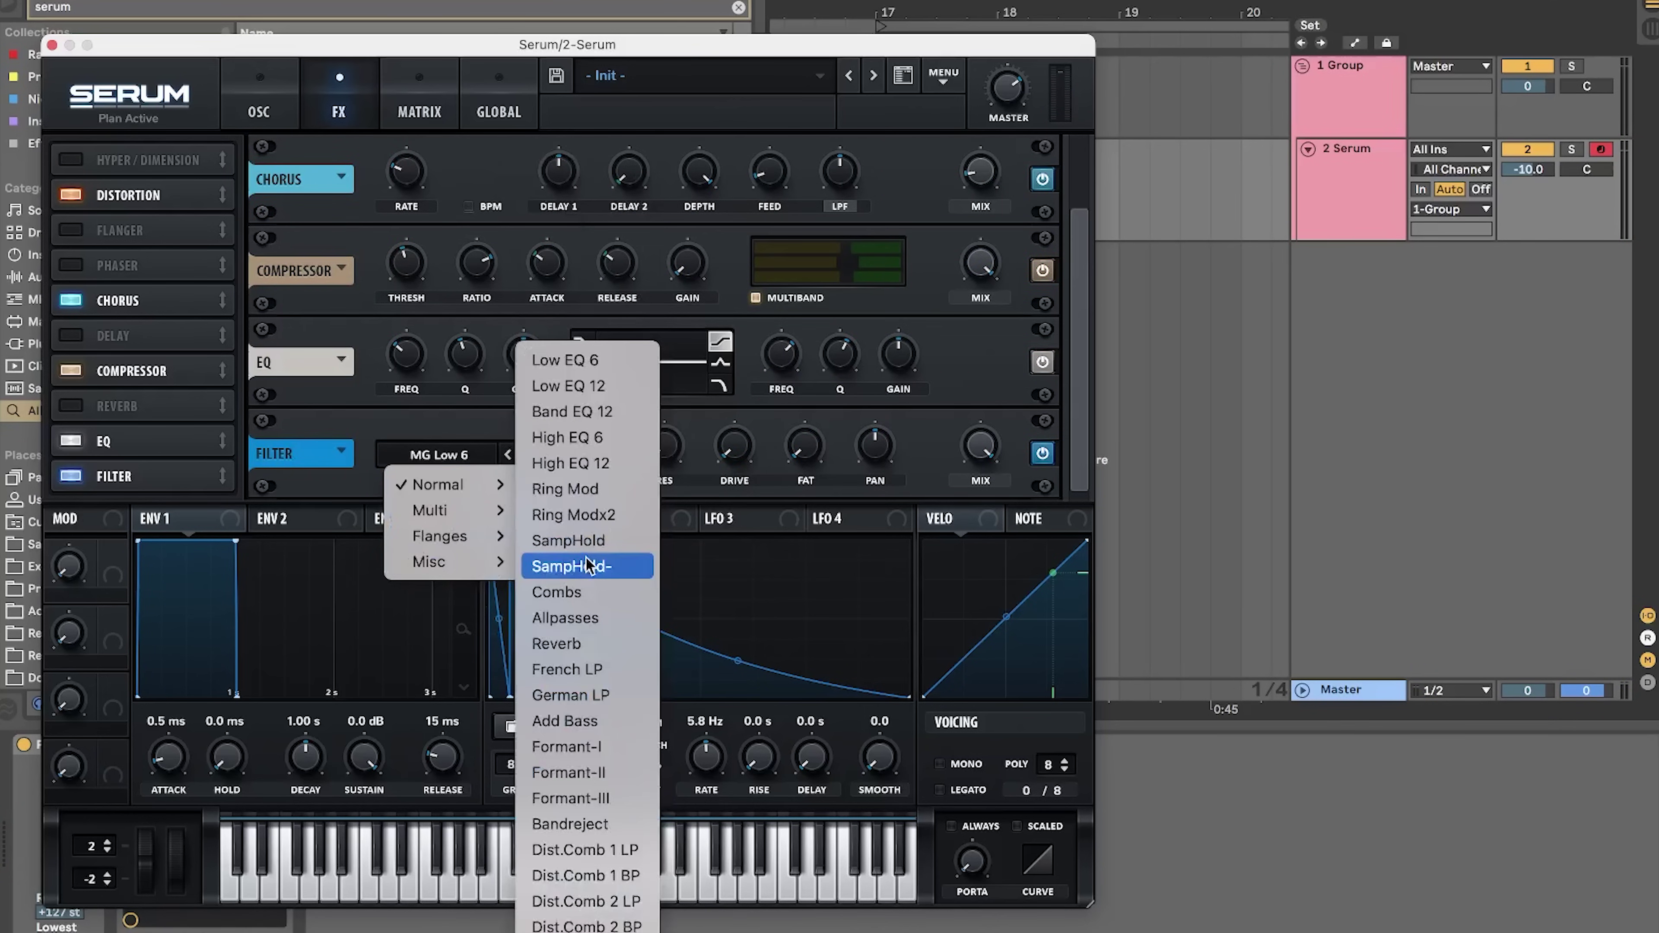
left_click(586, 566)
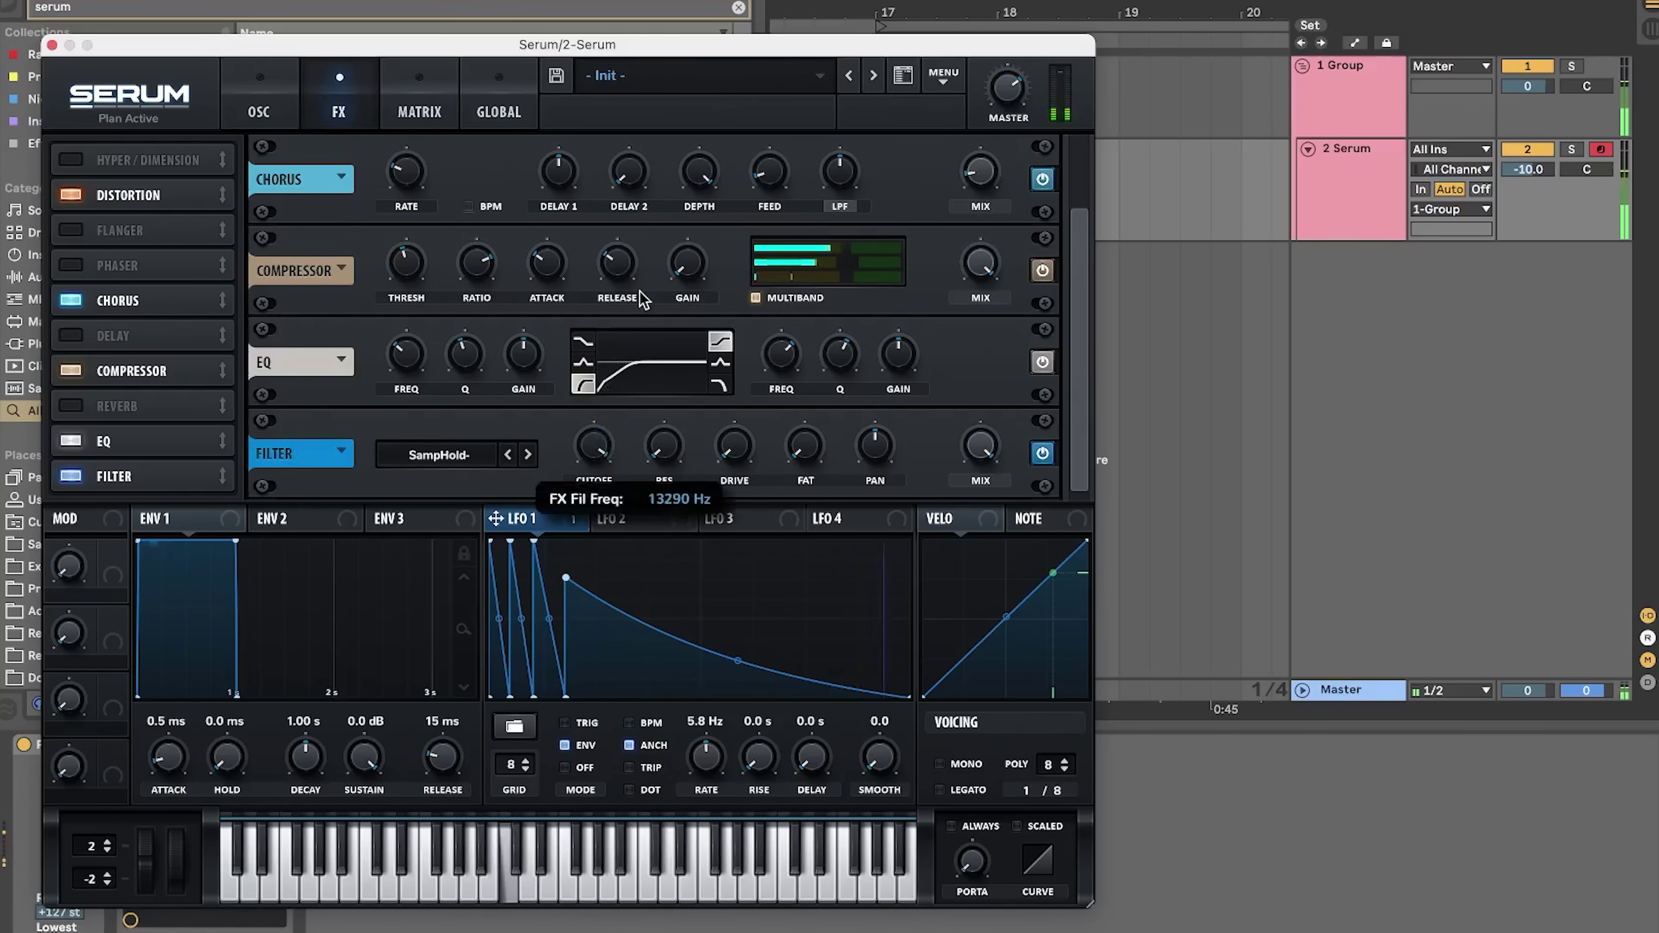
left_click_drag(608, 392, 617, 366)
left_click_drag(590, 435, 563, 399)
key("super+alt+p")
- Add an EQ Eight after Serum with a low cut at 240 Hz and a boost near 1 kHz
key("super+f")
type("eq")
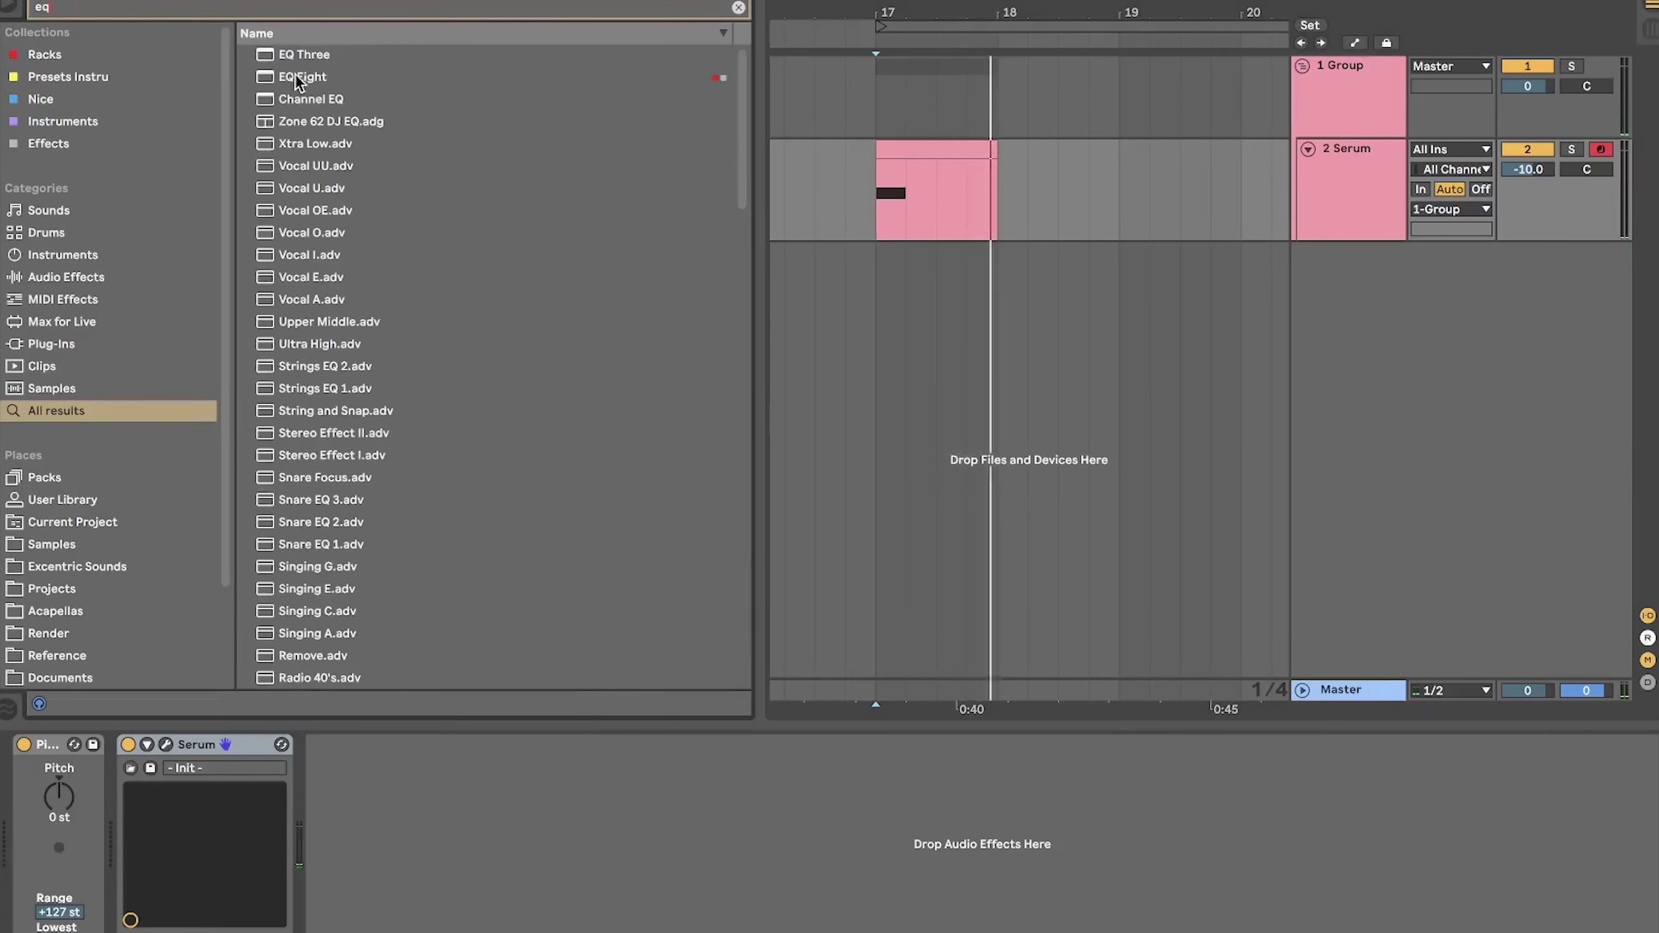
double_click(298, 77)
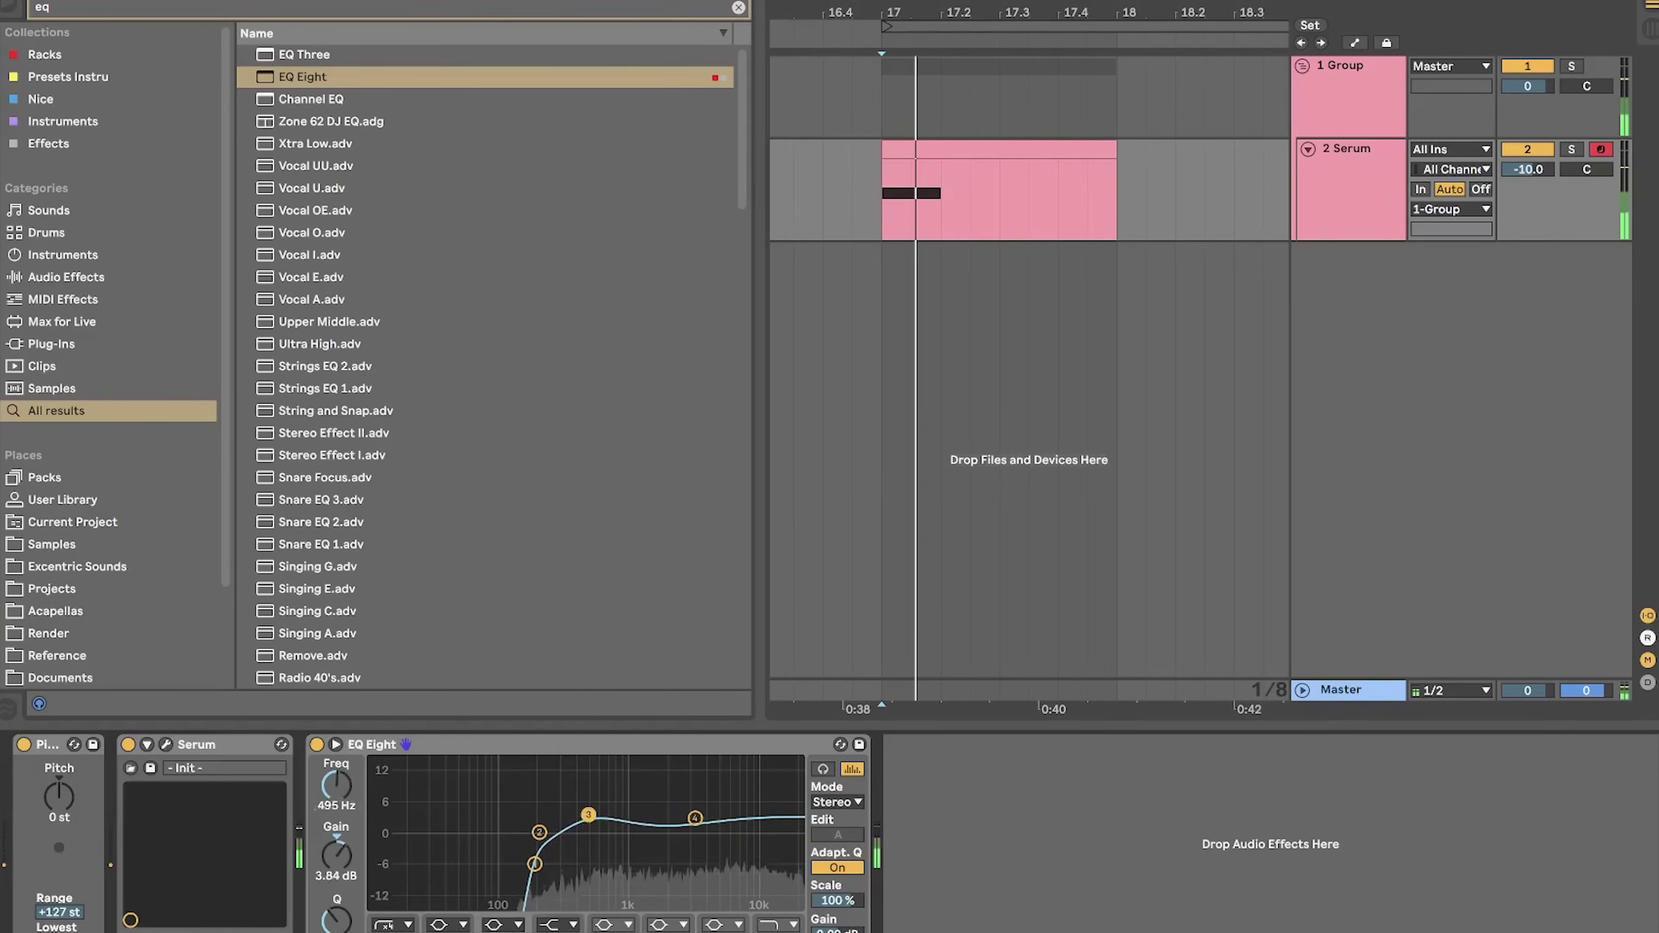
left_click_drag(588, 815, 624, 804)
mouse_move(534, 863)
left_mouse_down()
mouse_move(563, 860)
mouse_move(548, 869)
left_mouse_up()
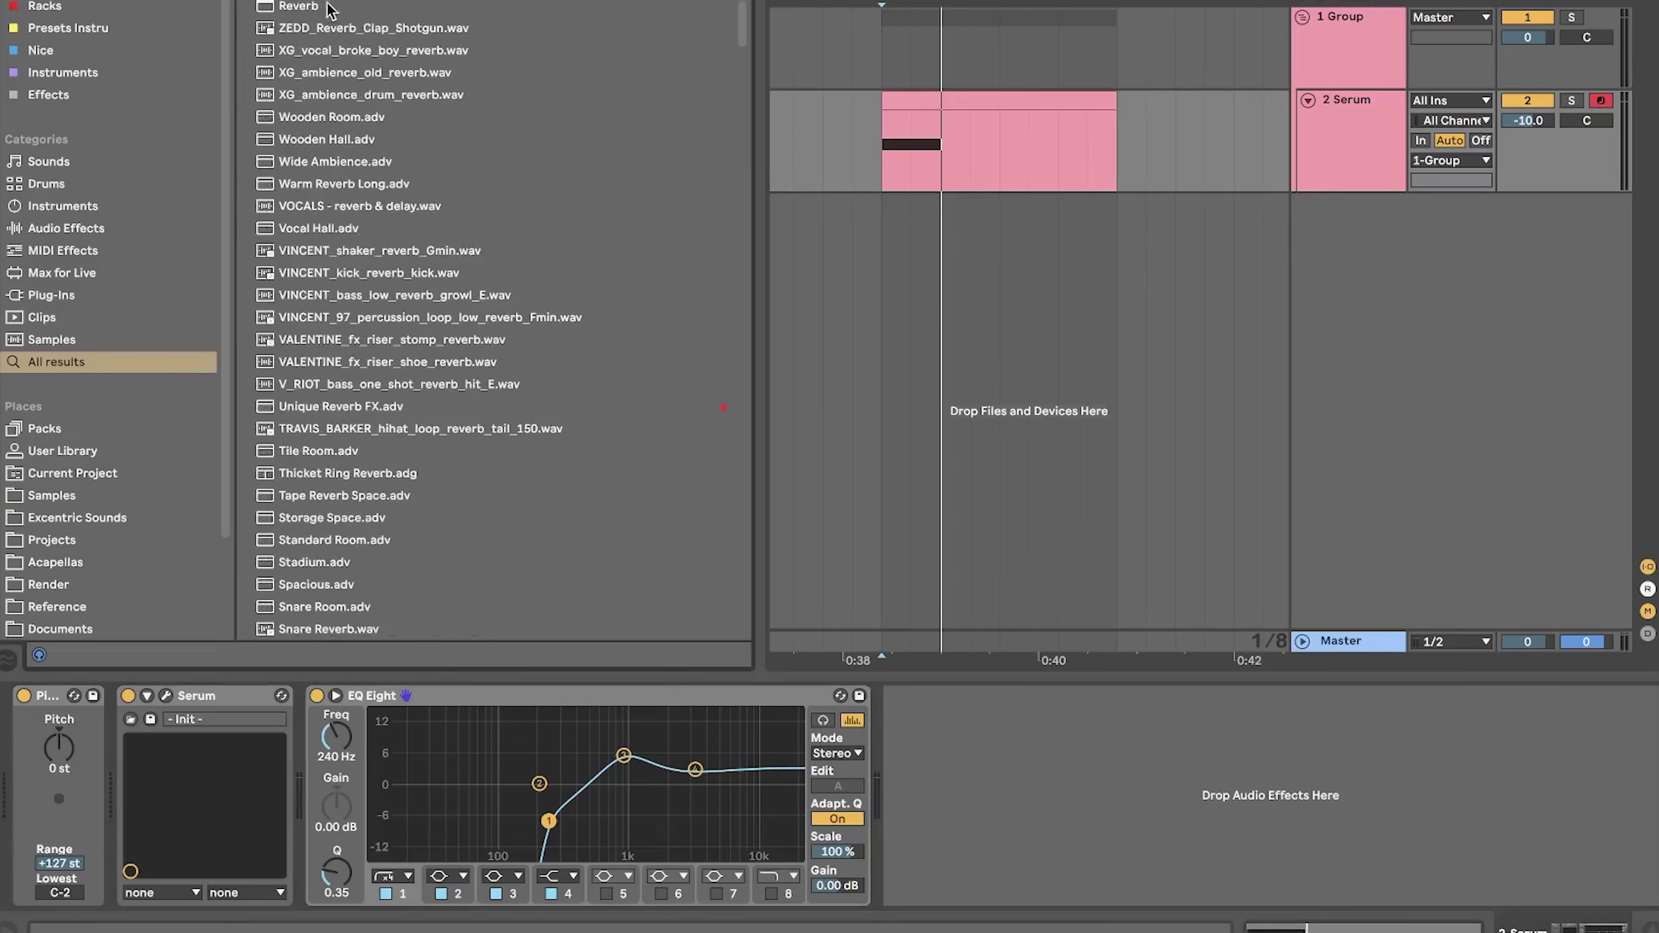
- Add a Reverb with Lo Cut enabled, a 517 ms decay time and 22% dry/wet to the Serum track
double_click(320, 56)
left_click(915, 732)
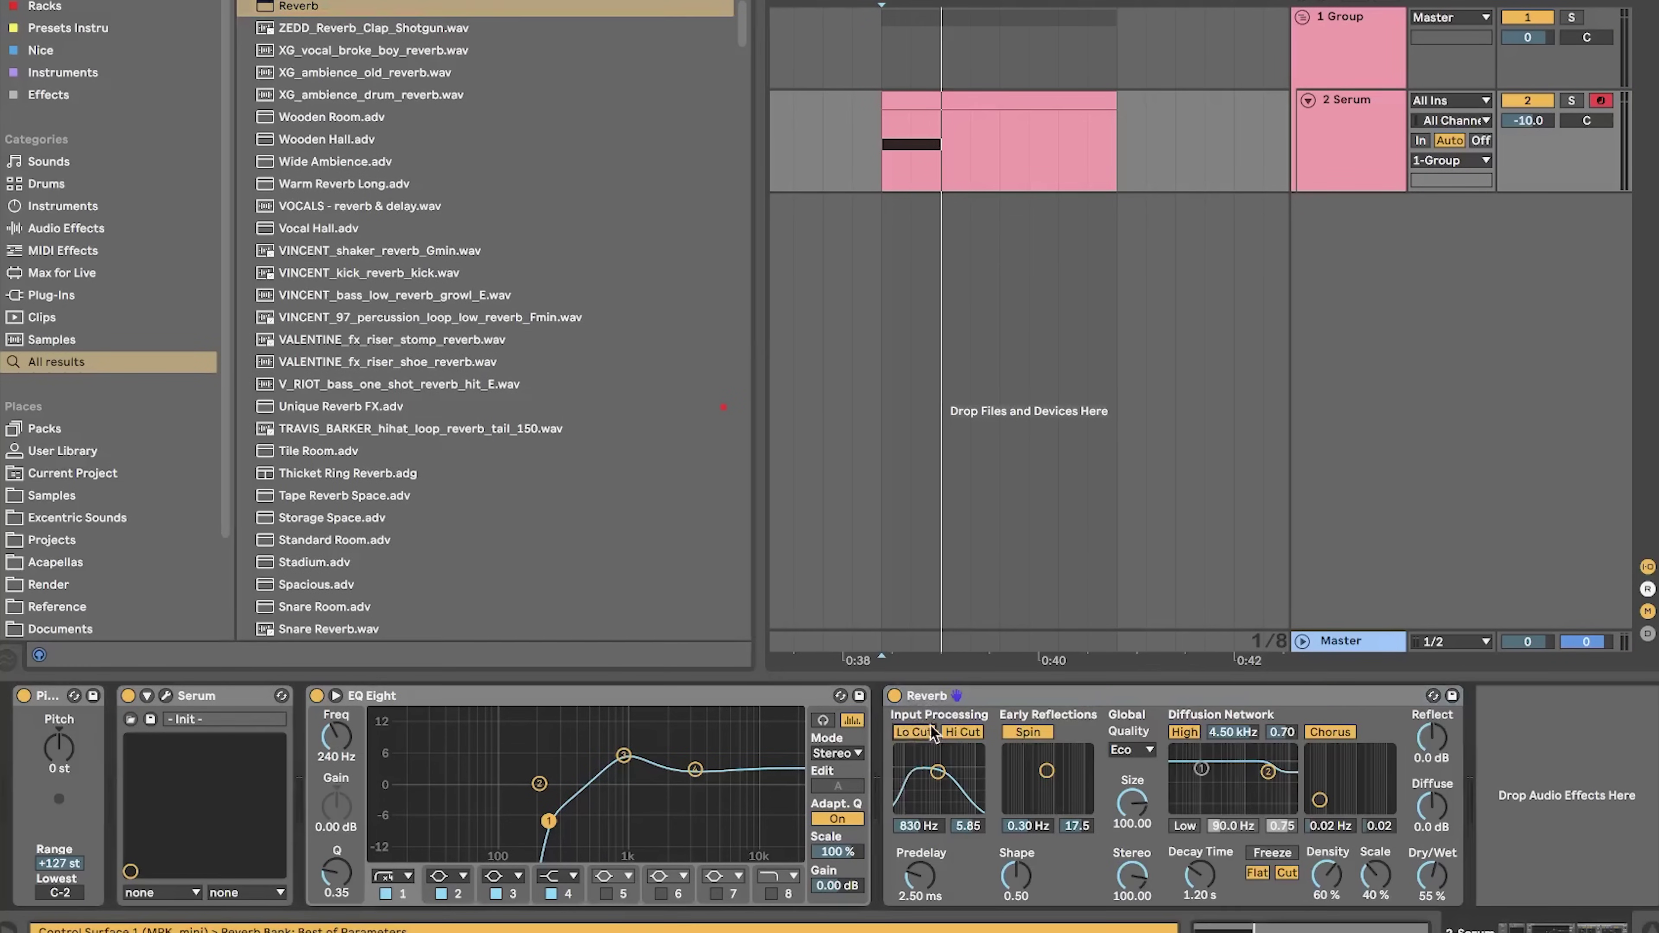
key("space")
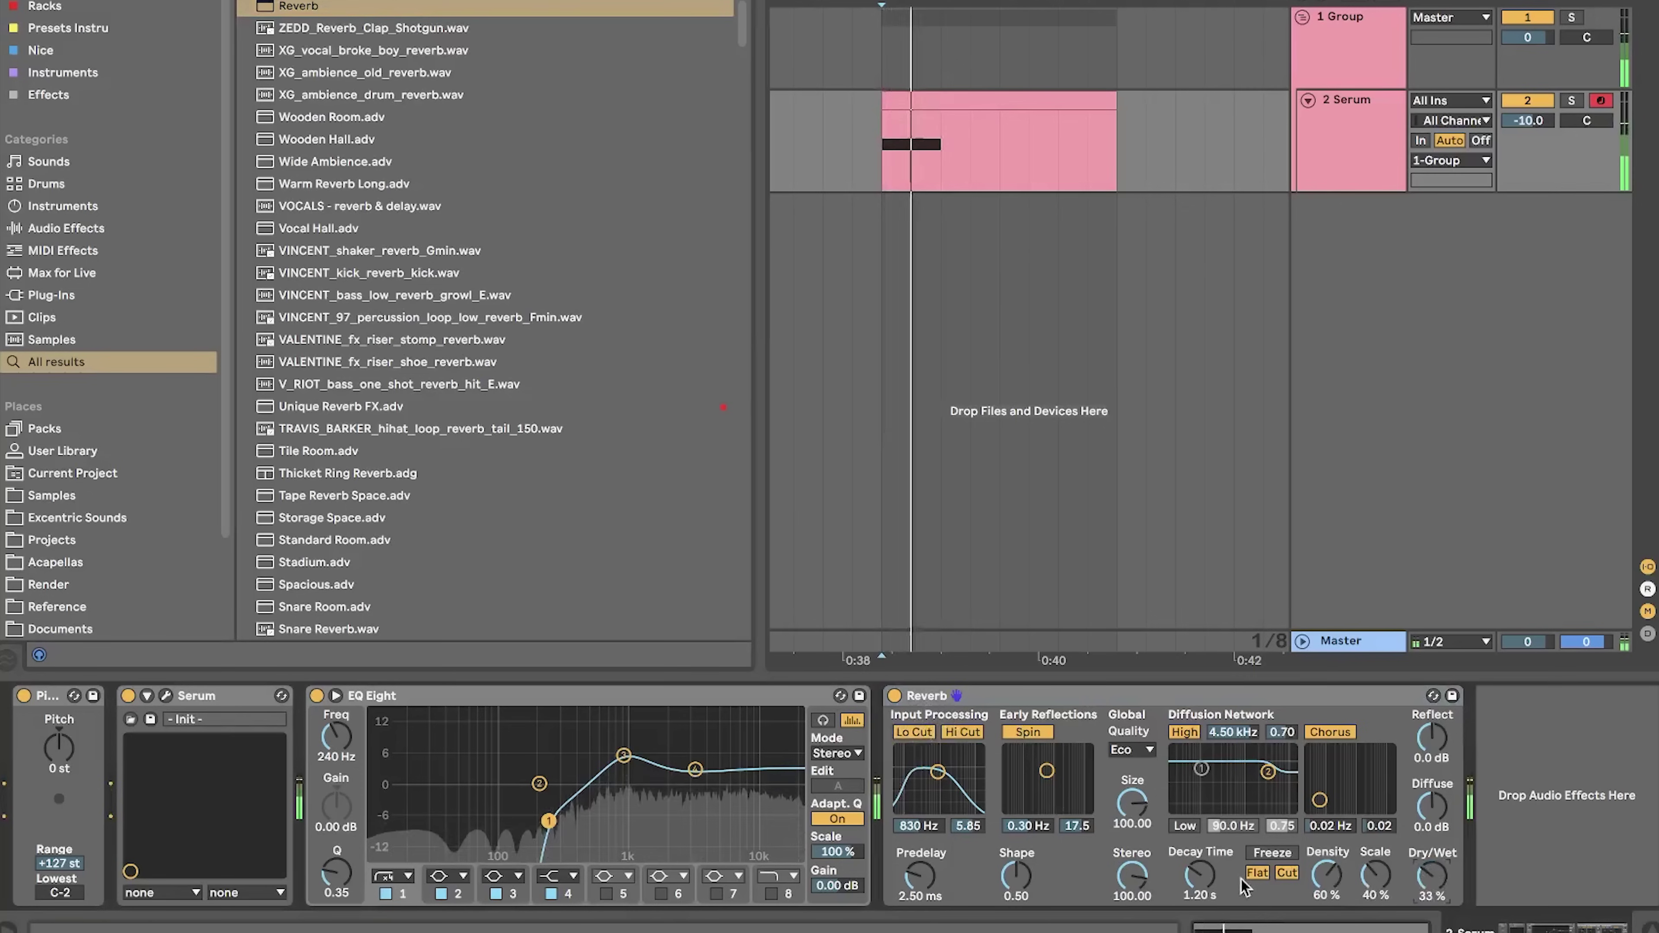
left_click_drag(1200, 874, 1199, 913)
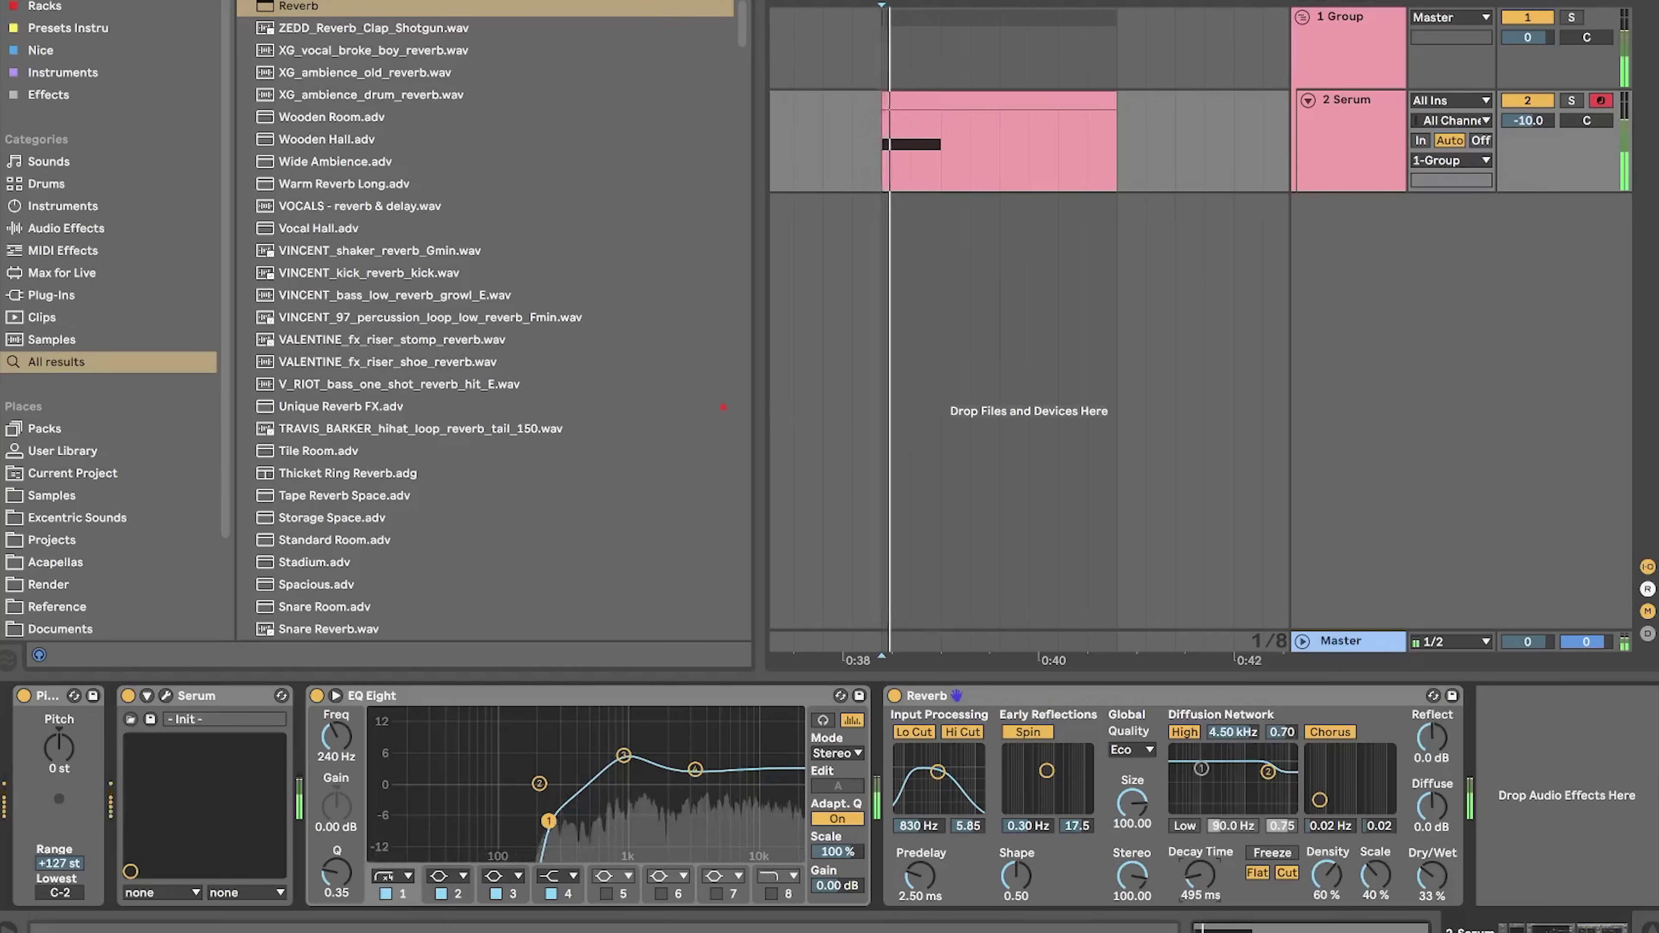
- Insert the OTT preset between Serum and the EQ Eight with its amount at 14%
left_click(305, 73)
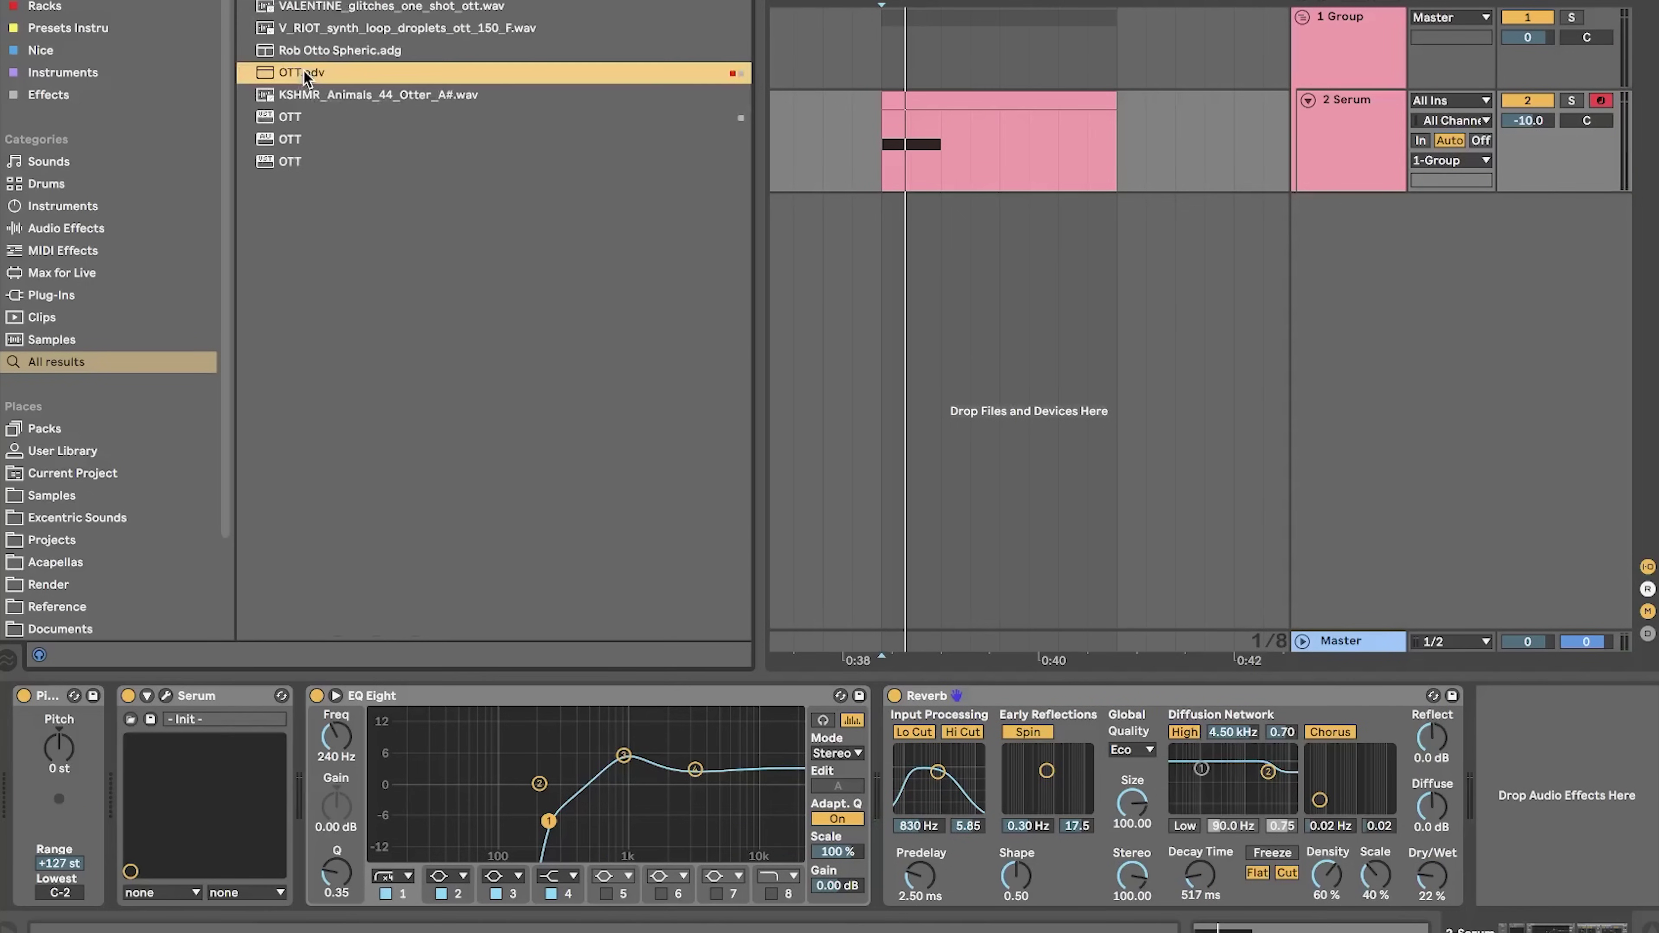
left_click_drag(304, 73, 306, 751)
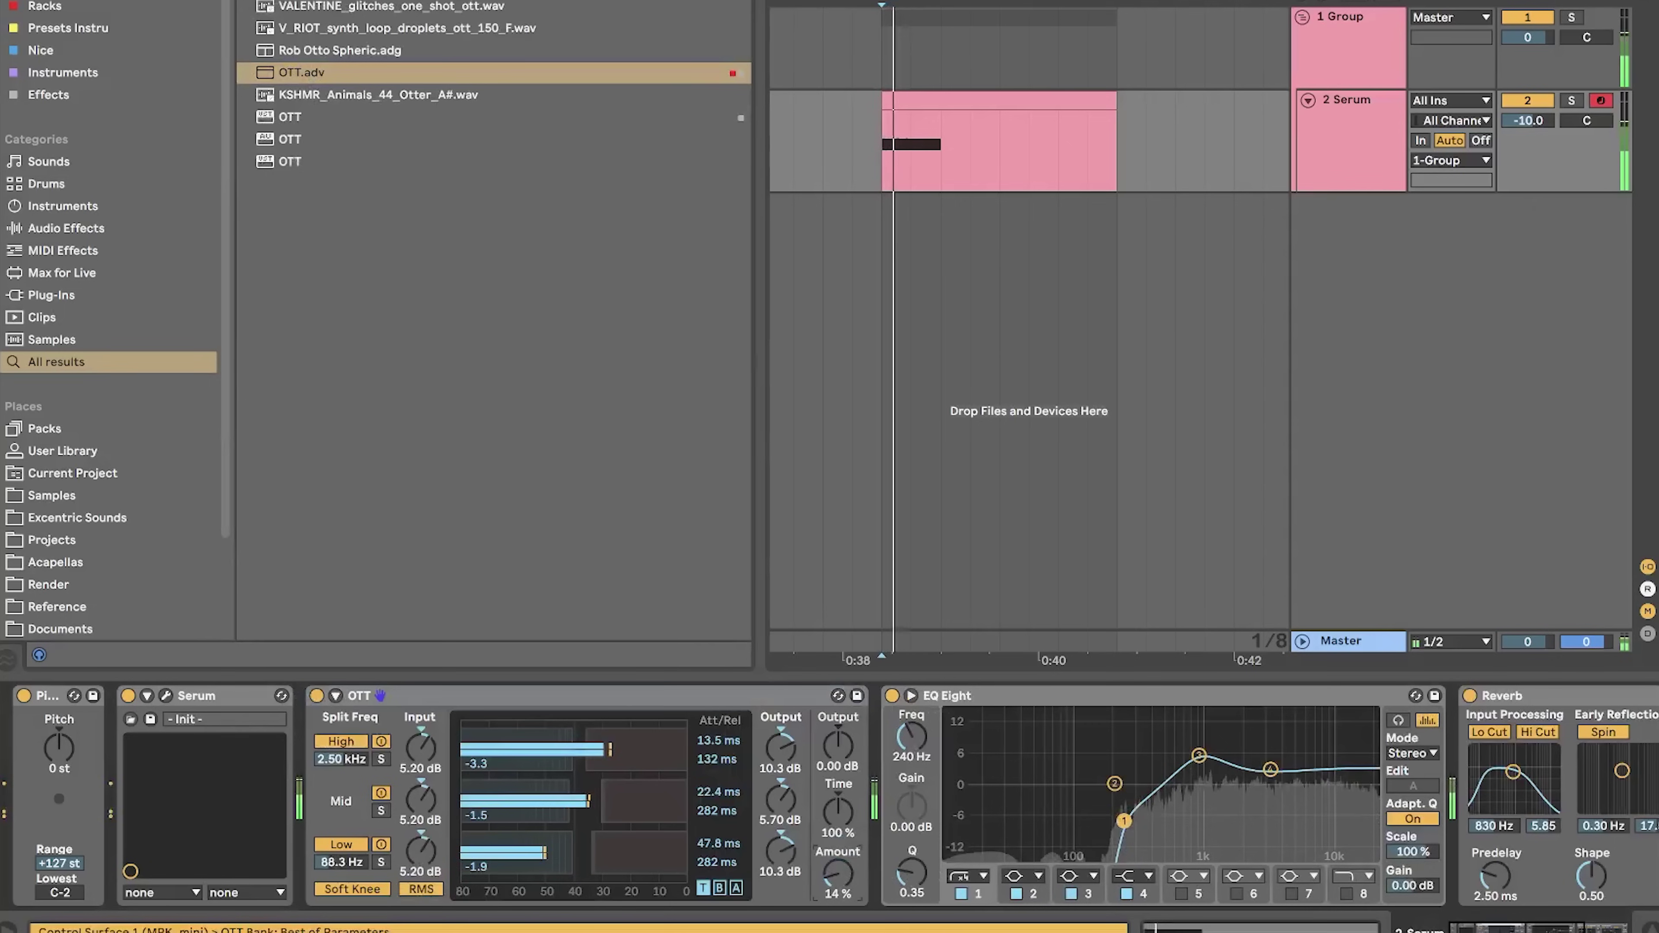
- Create an audio track with its input set to Resampling, arm it, and record the Serum clap onto it
key("ctrl+t")
left_click(1462, 204)
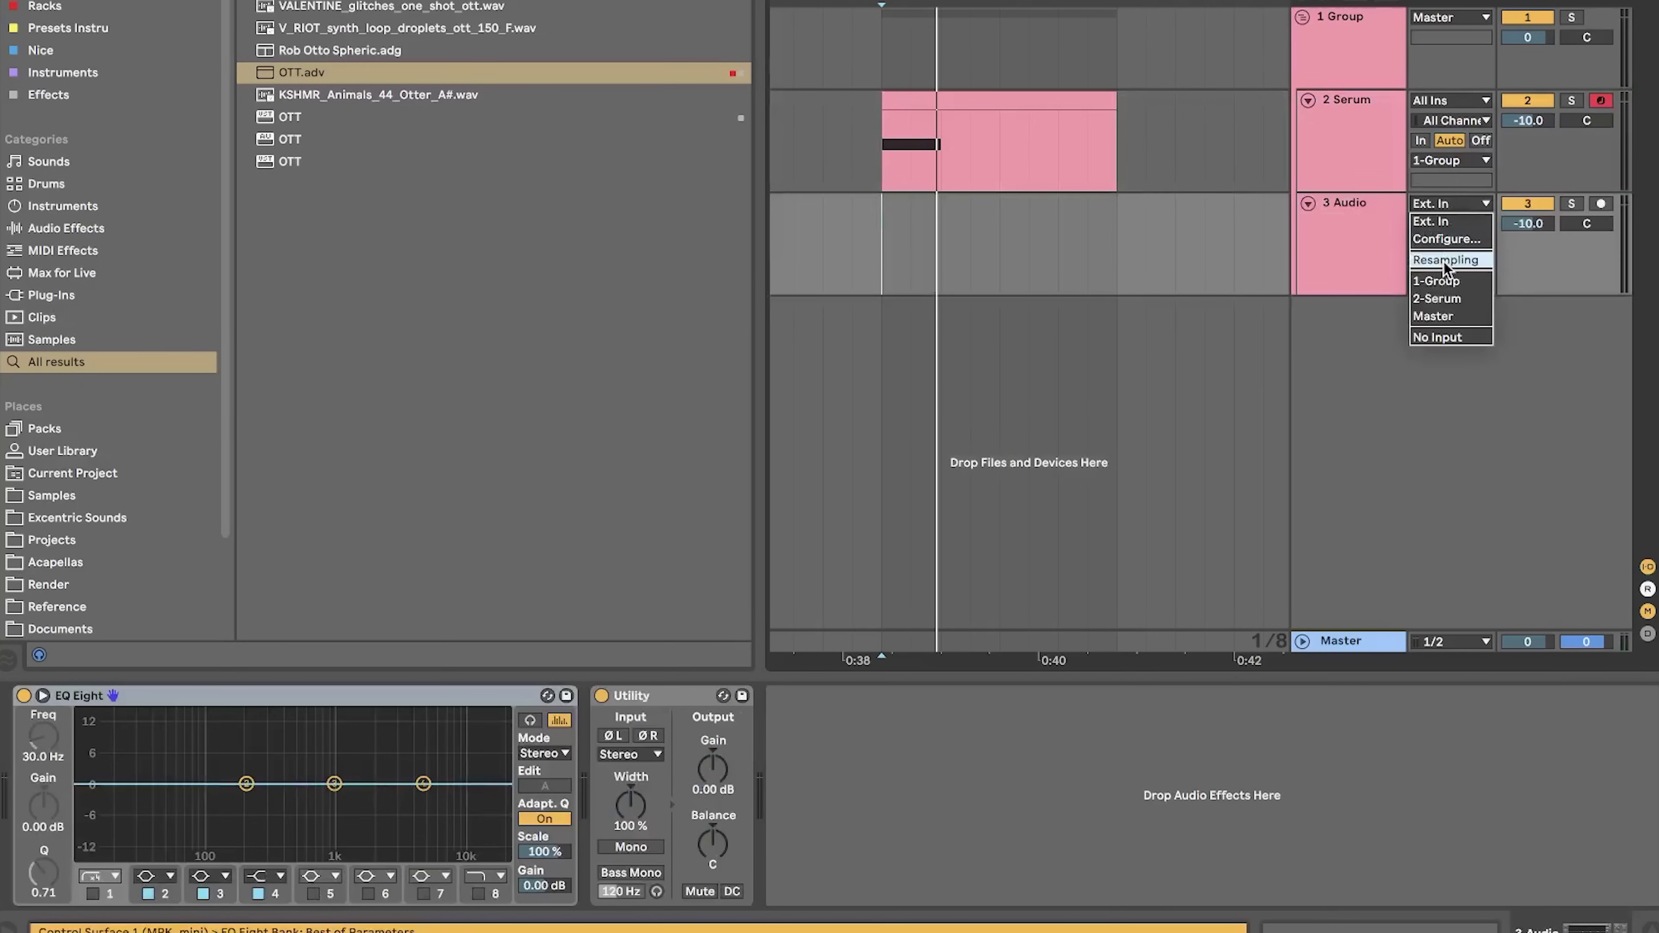
left_click(1444, 262)
left_click(1599, 203)
key("F9")
key("space")
- Change Serum's noise source to SID noise and reshape LFO 1 with lower first and third peaks and a full-height final peak
left_click(1346, 257)
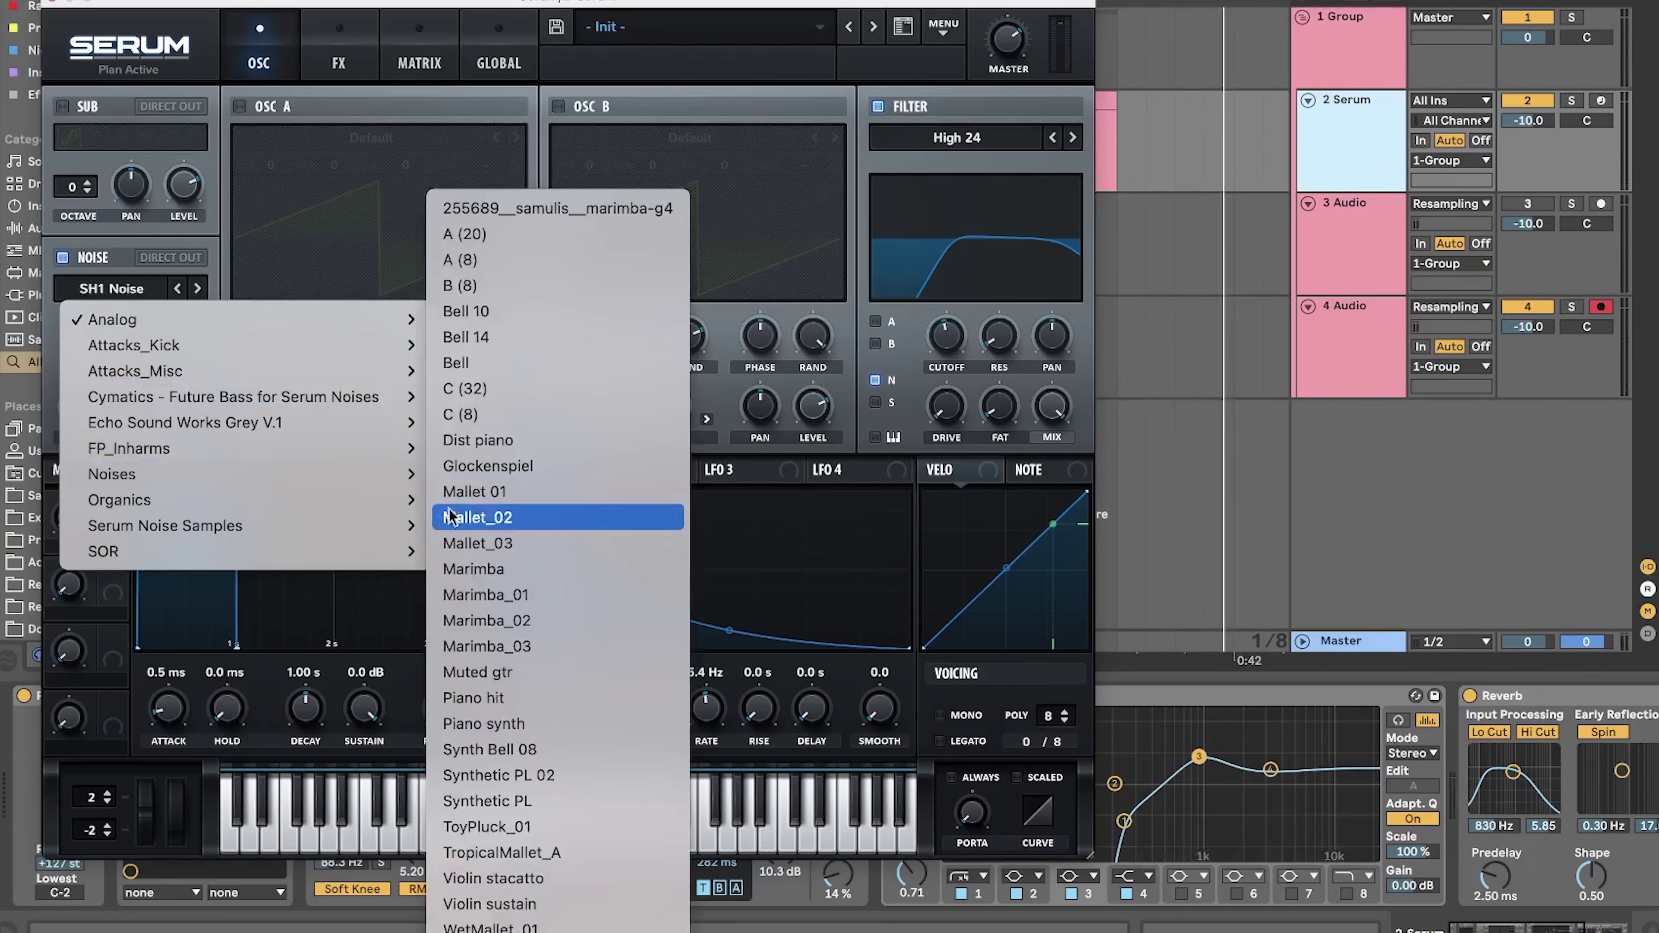
left_click(509, 659)
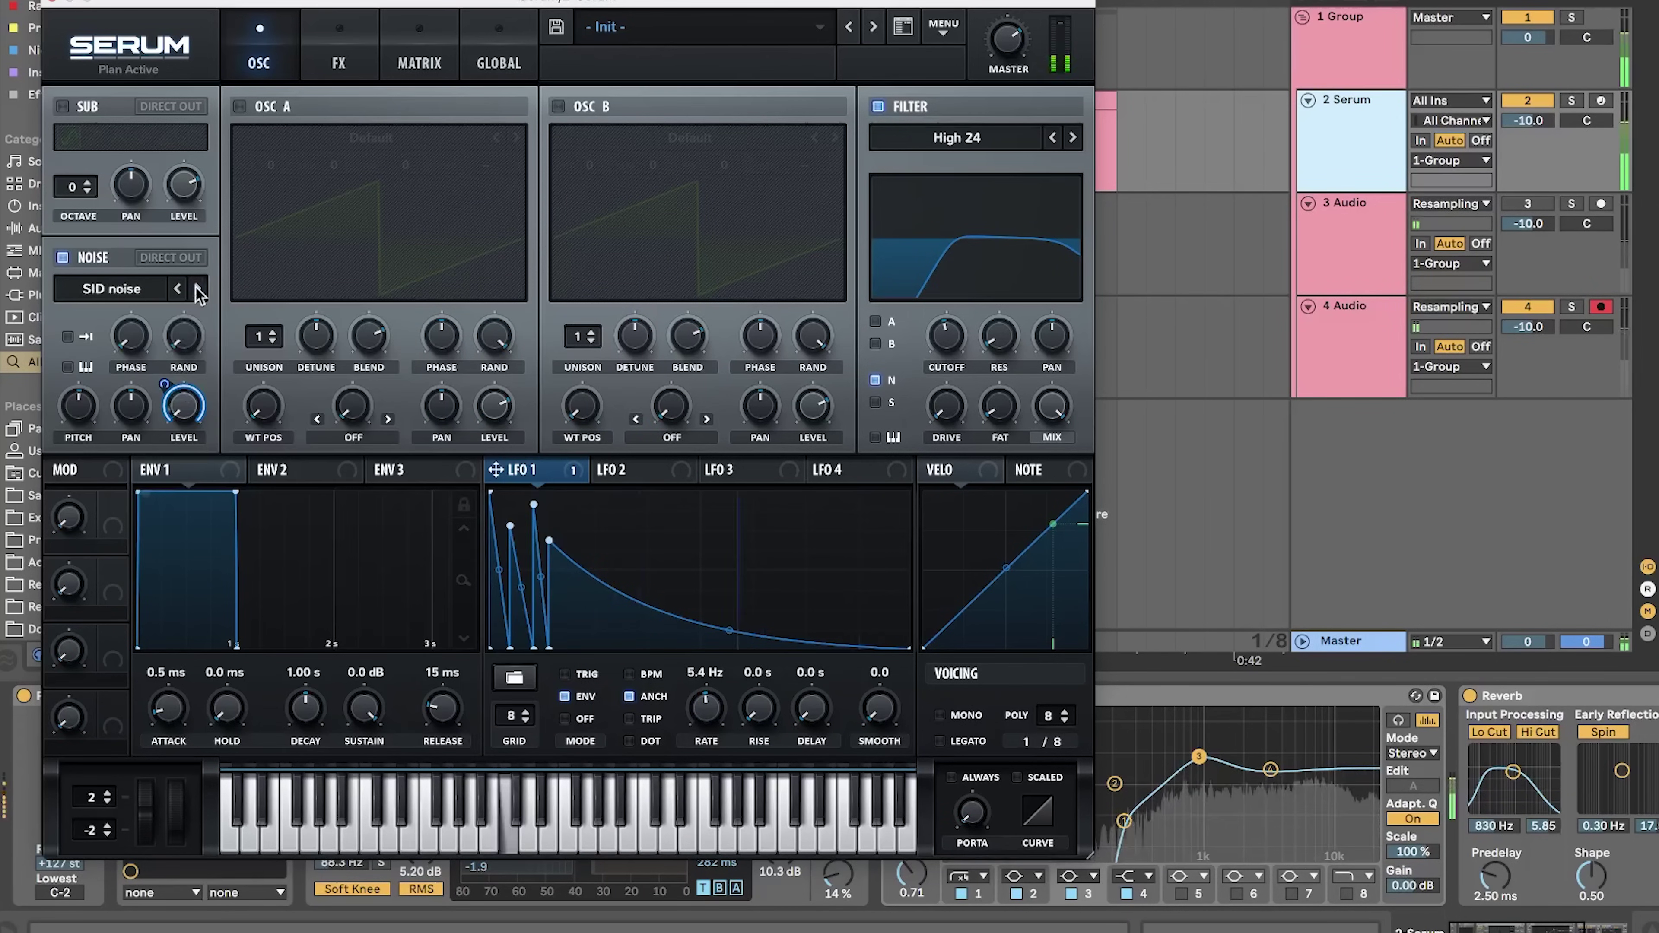
mouse_move(549, 540)
left_mouse_down()
mouse_move(574, 562)
mouse_move(554, 493)
mouse_move(534, 553)
left_mouse_up()
left_click_drag(492, 493, 491, 561)
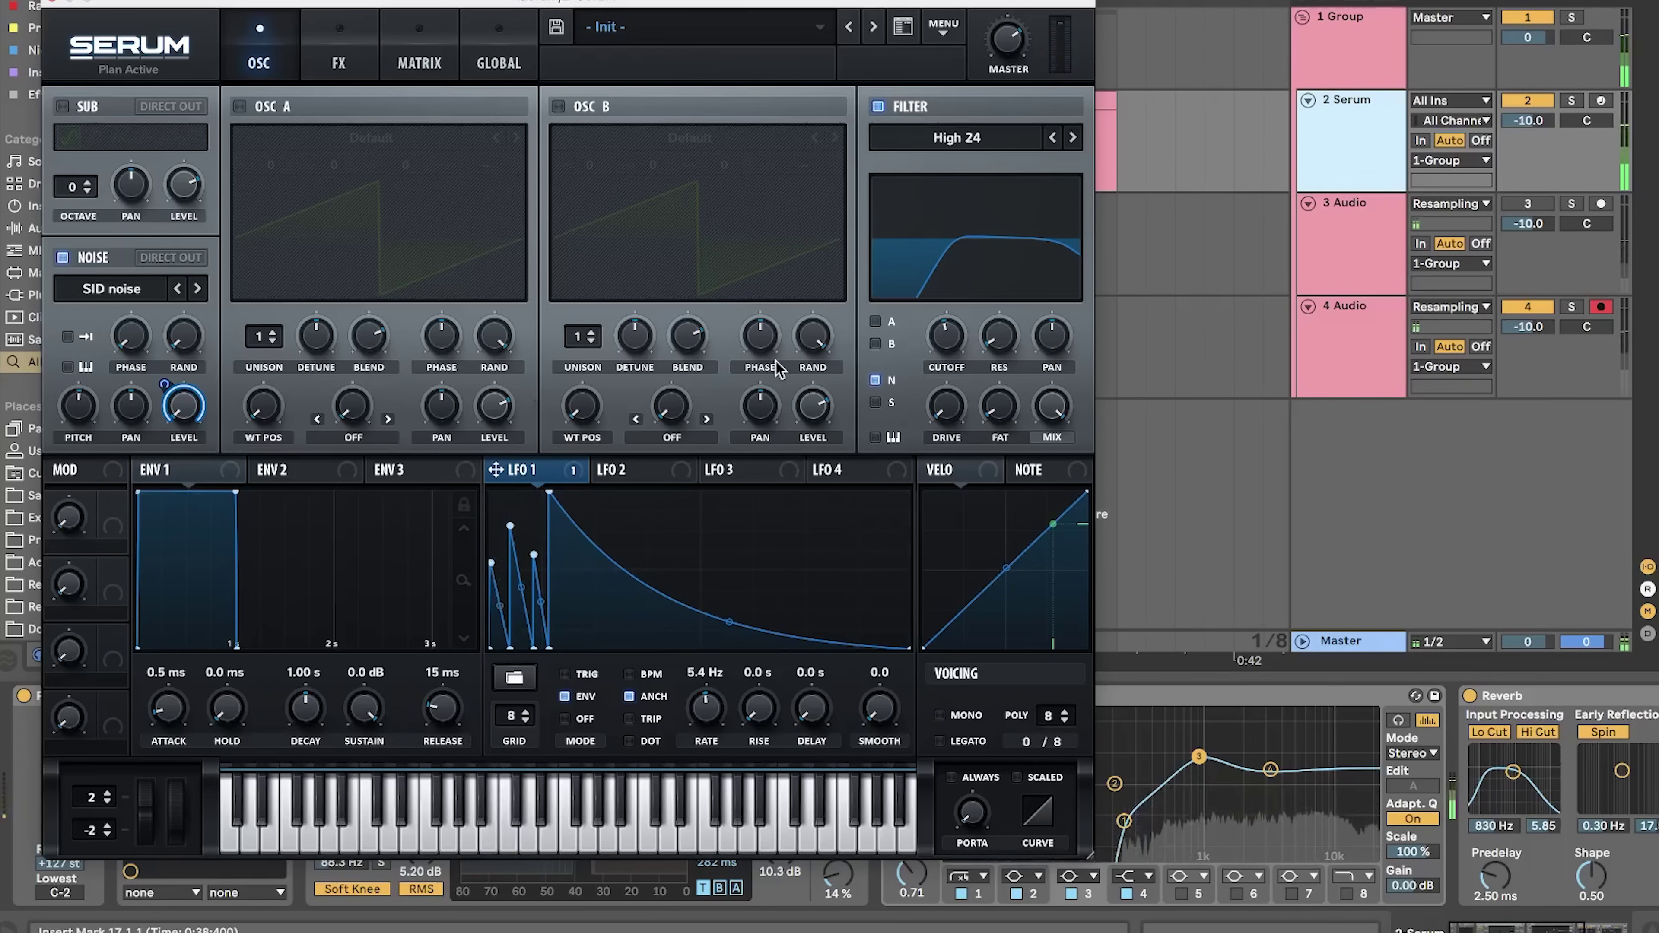
- Turn off Chorus in Serum's effects and capture the clap variation on the second resampling track
left_click(347, 71)
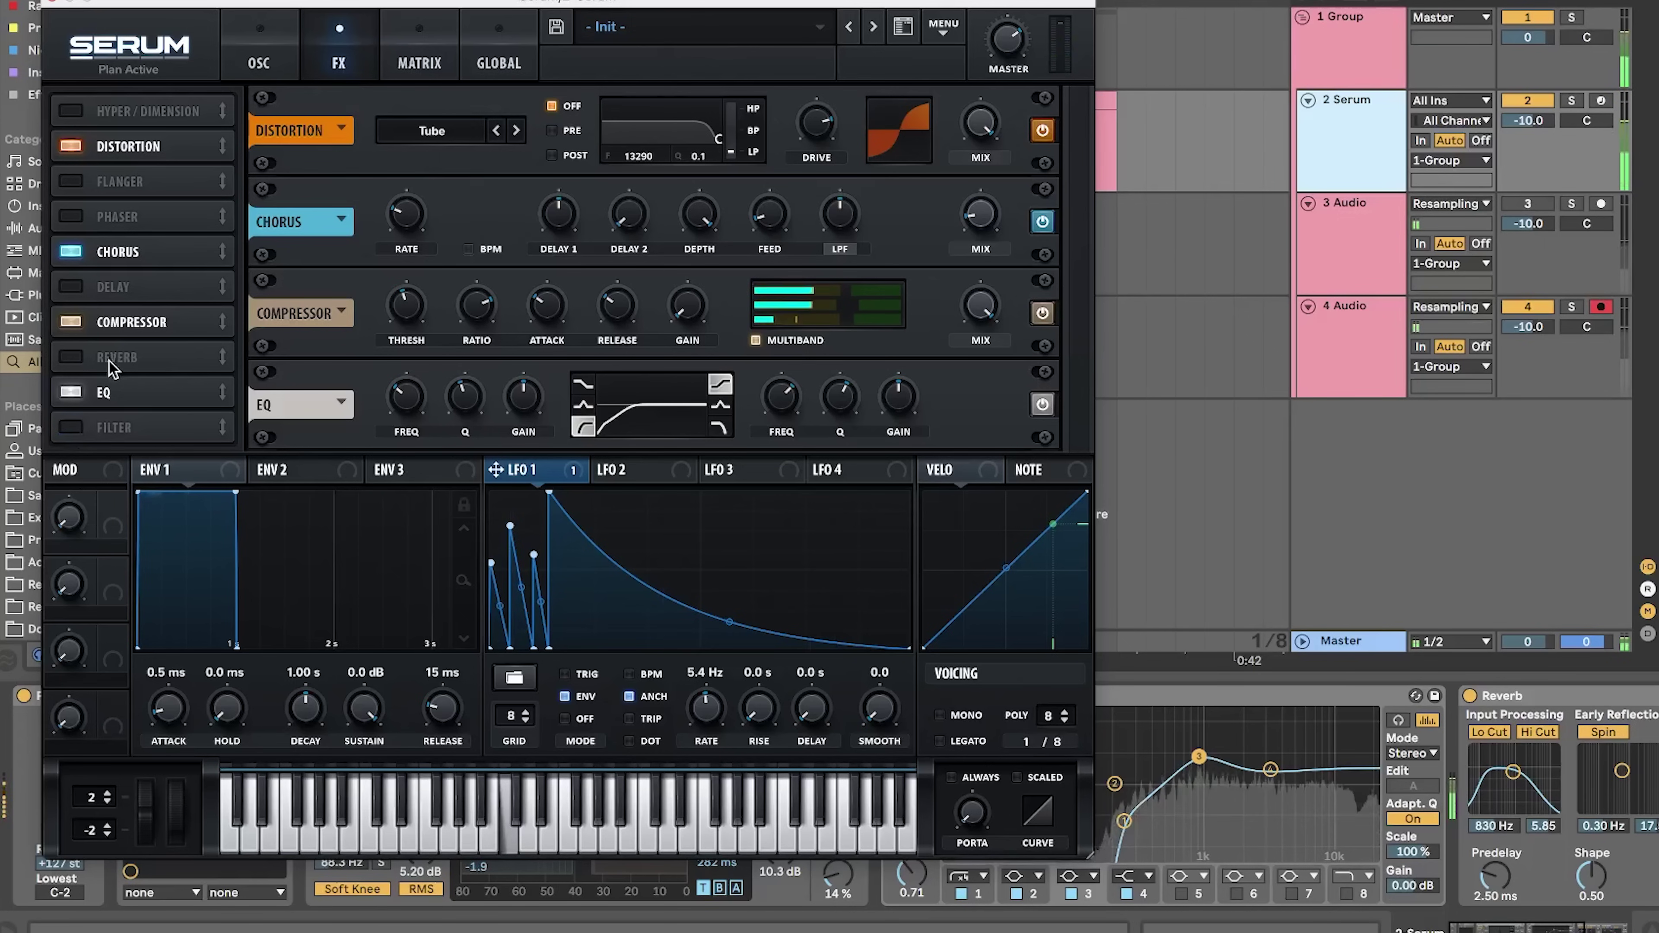
left_click(72, 252)
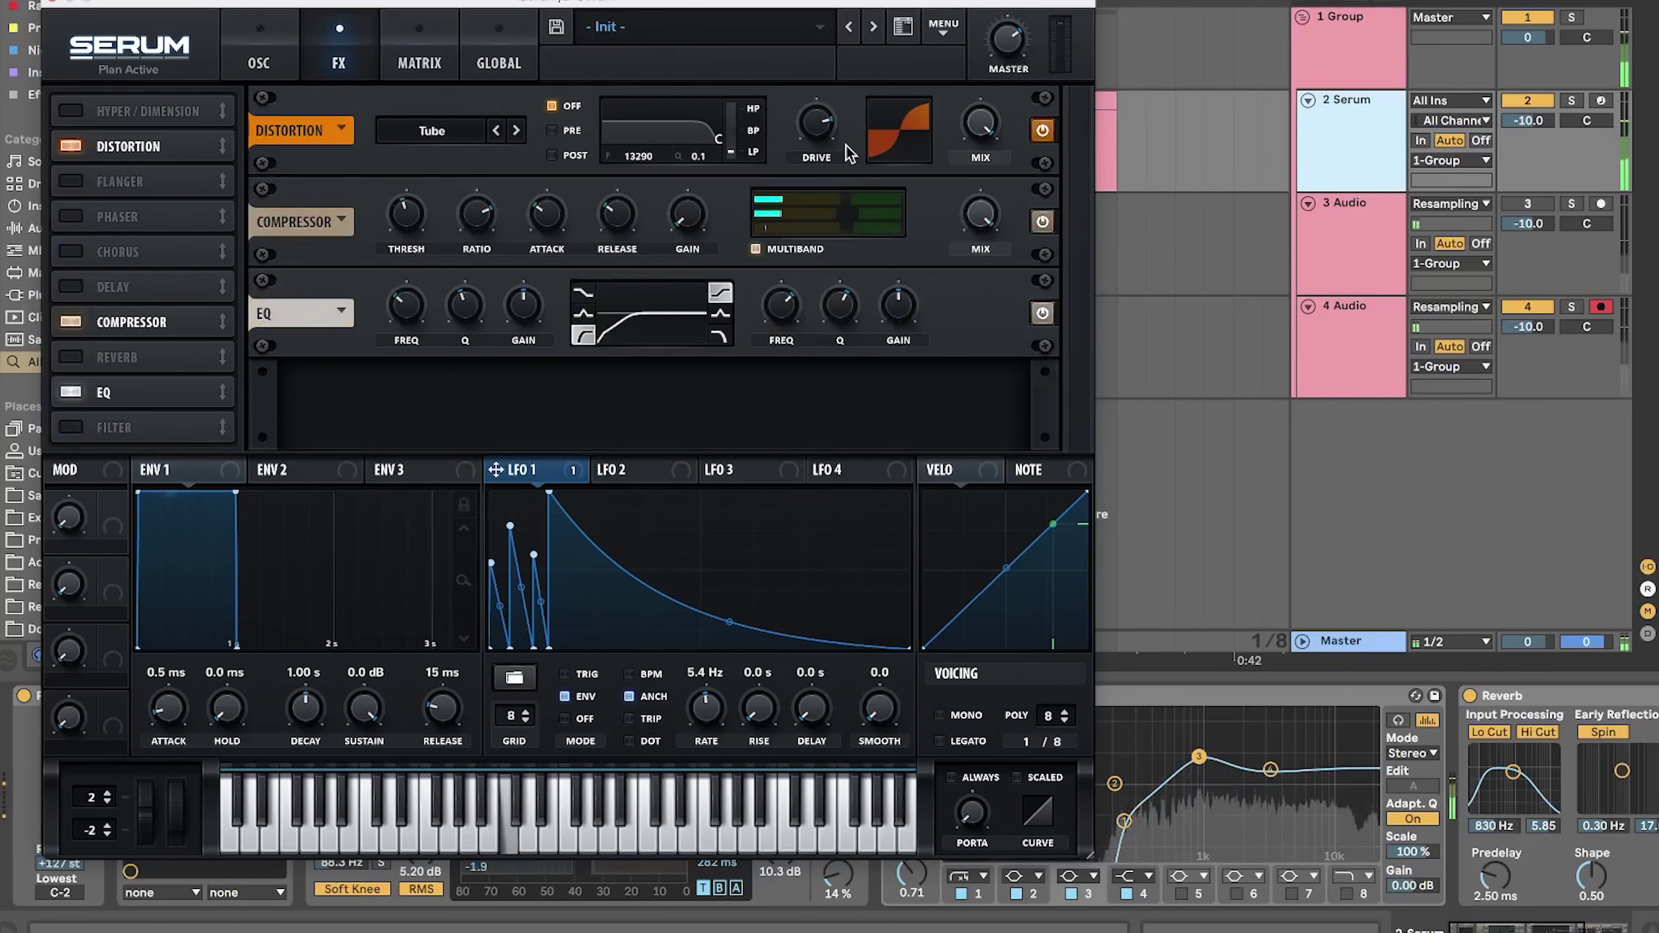
mouse_move(826, 112)
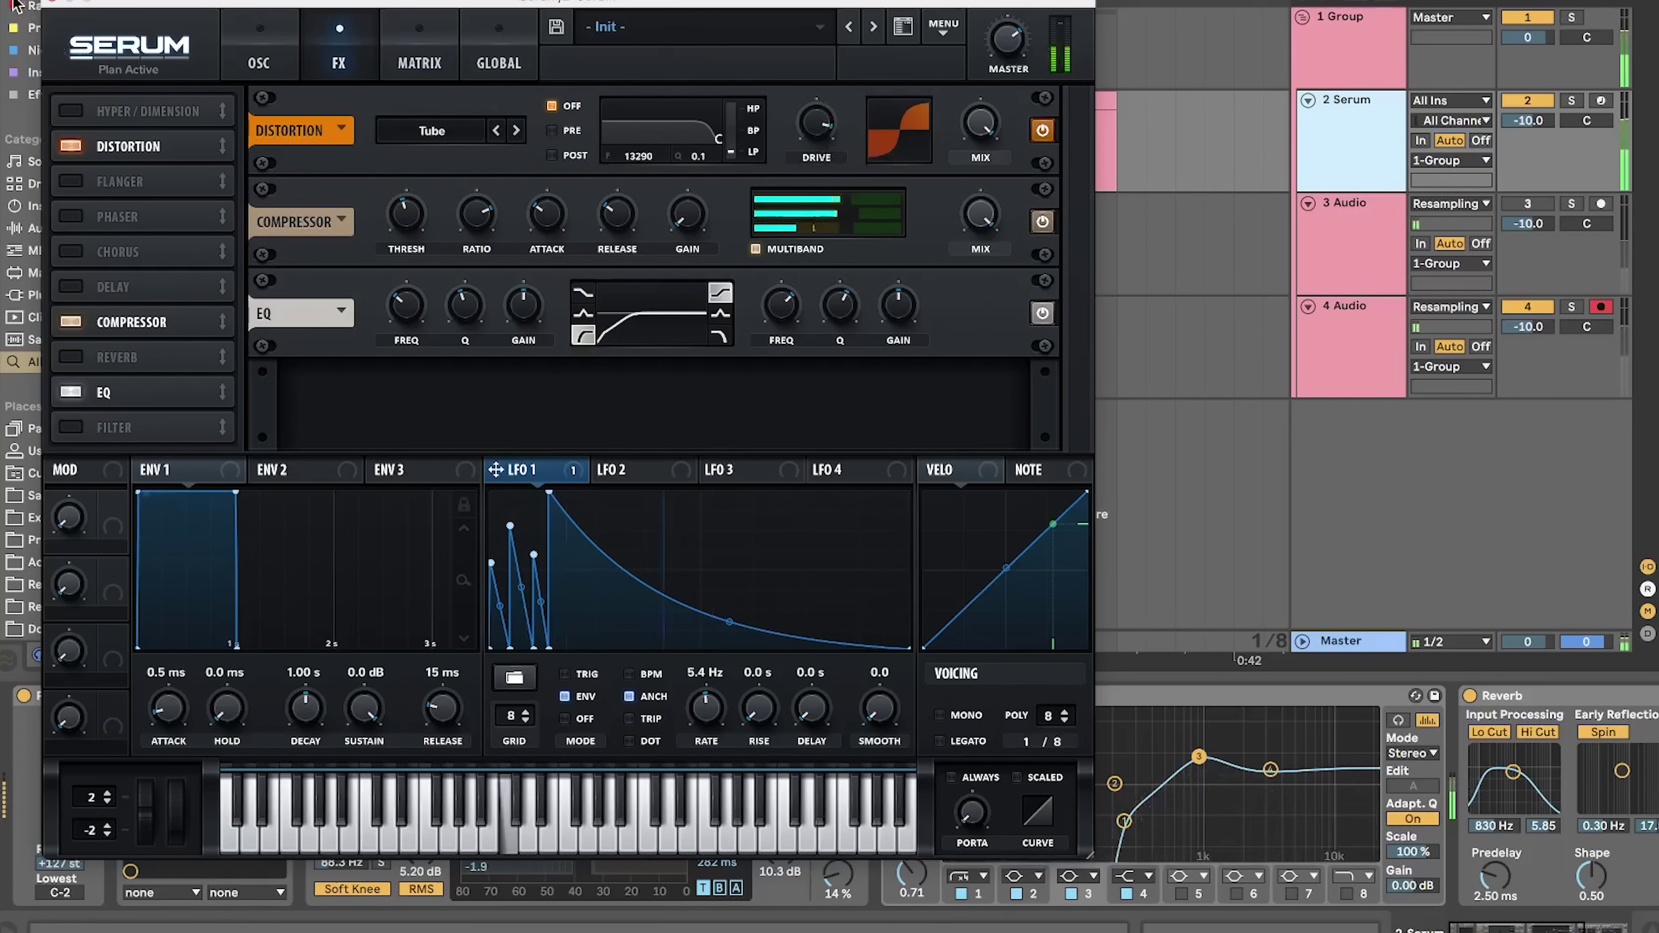
left_click(52, 2)
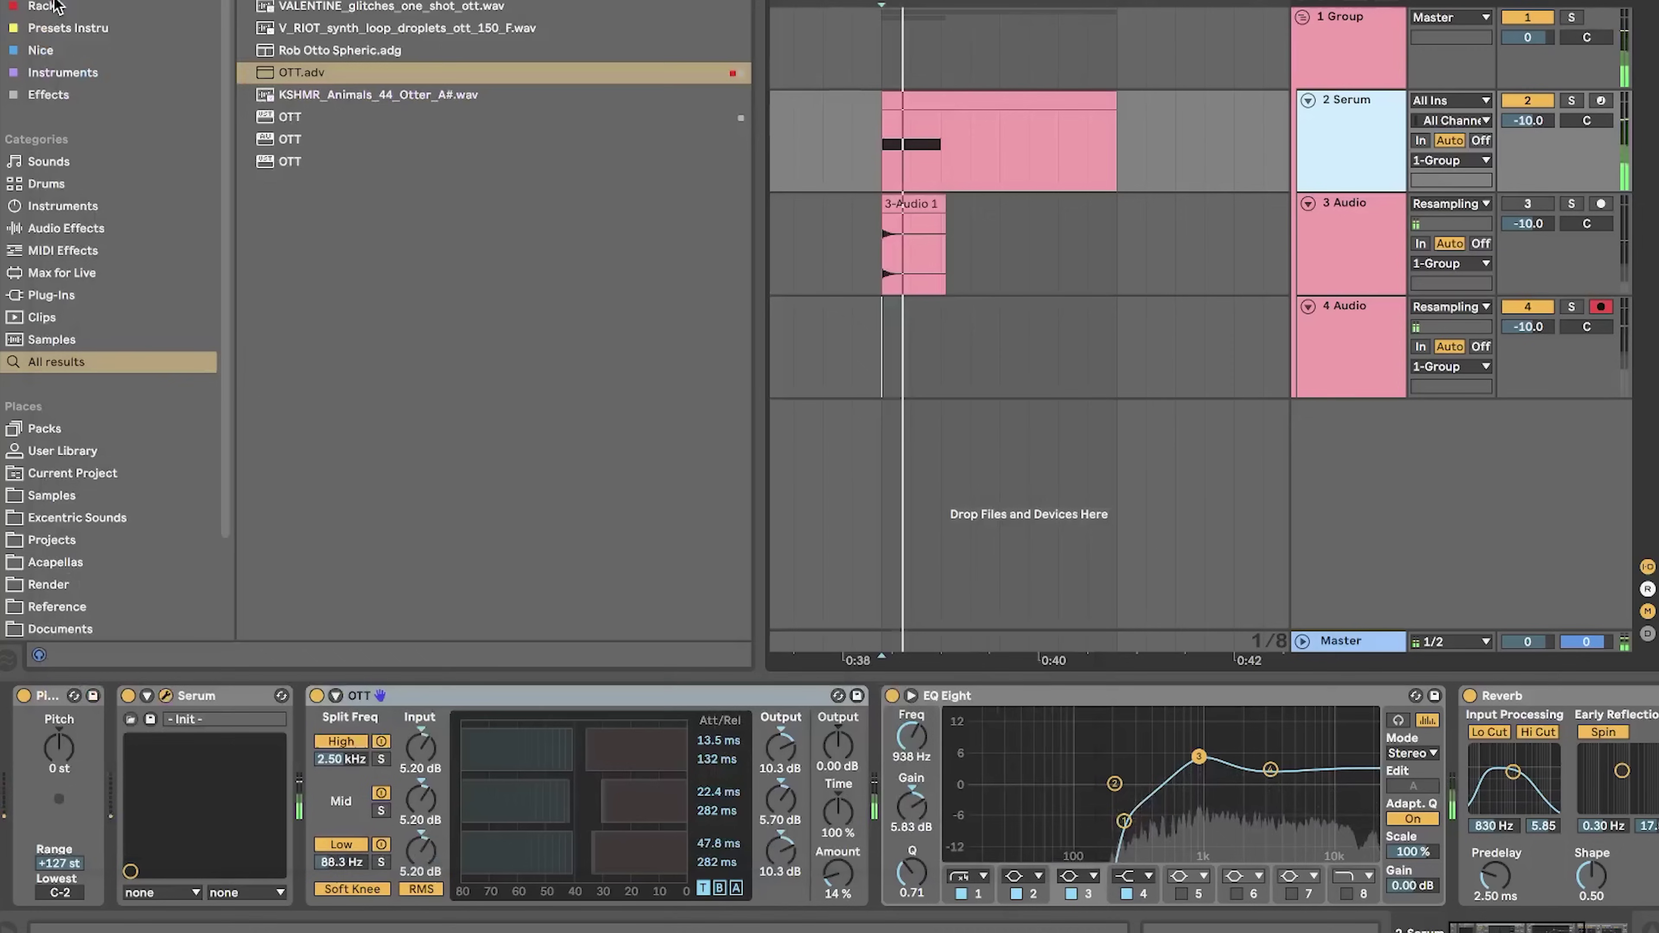
left_click(878, 346)
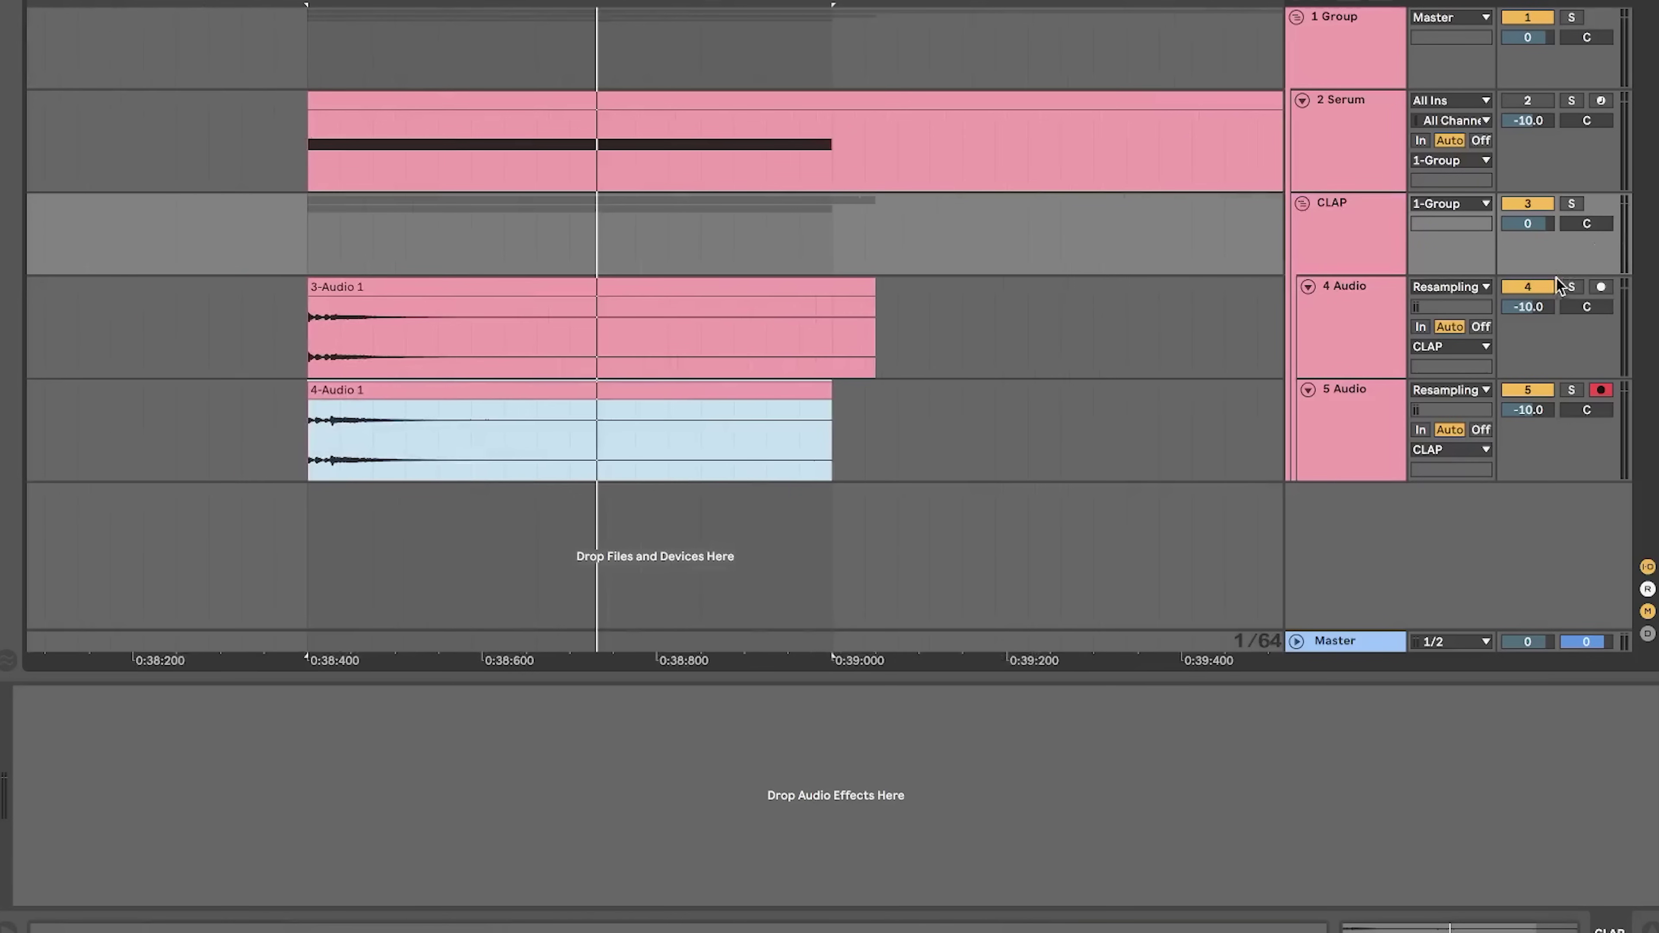
- Solo the first clap layer in the CLAP group and add the Haas Effect preset to its track
left_click(1562, 292)
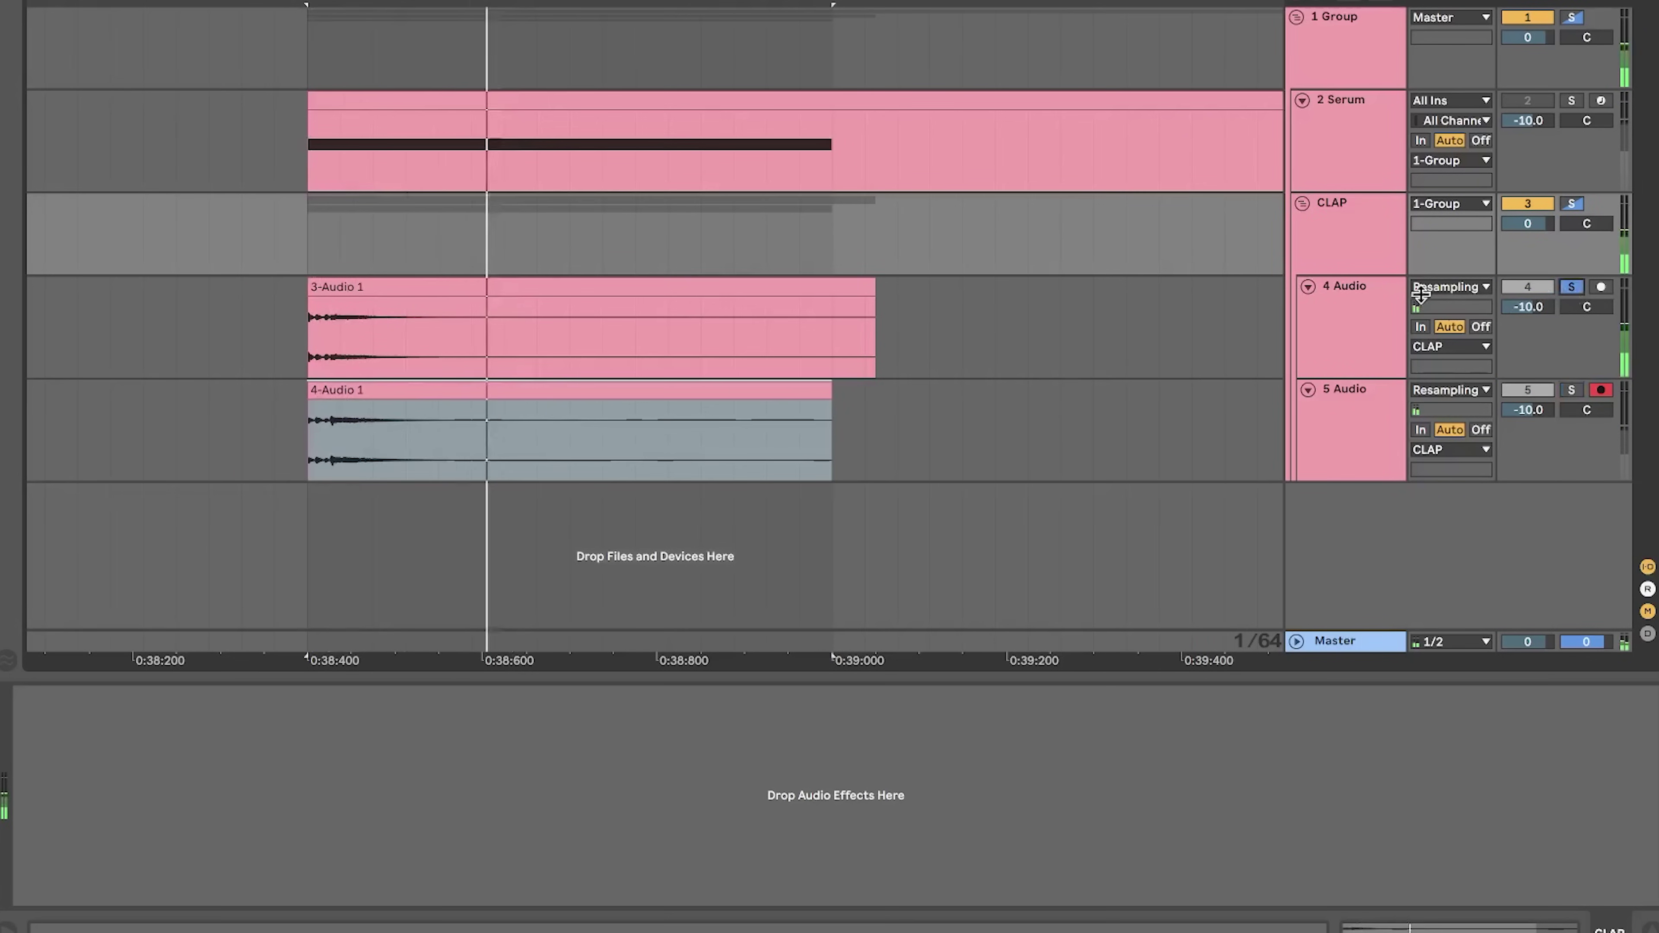
left_click(1372, 301)
key("super+alt+b")
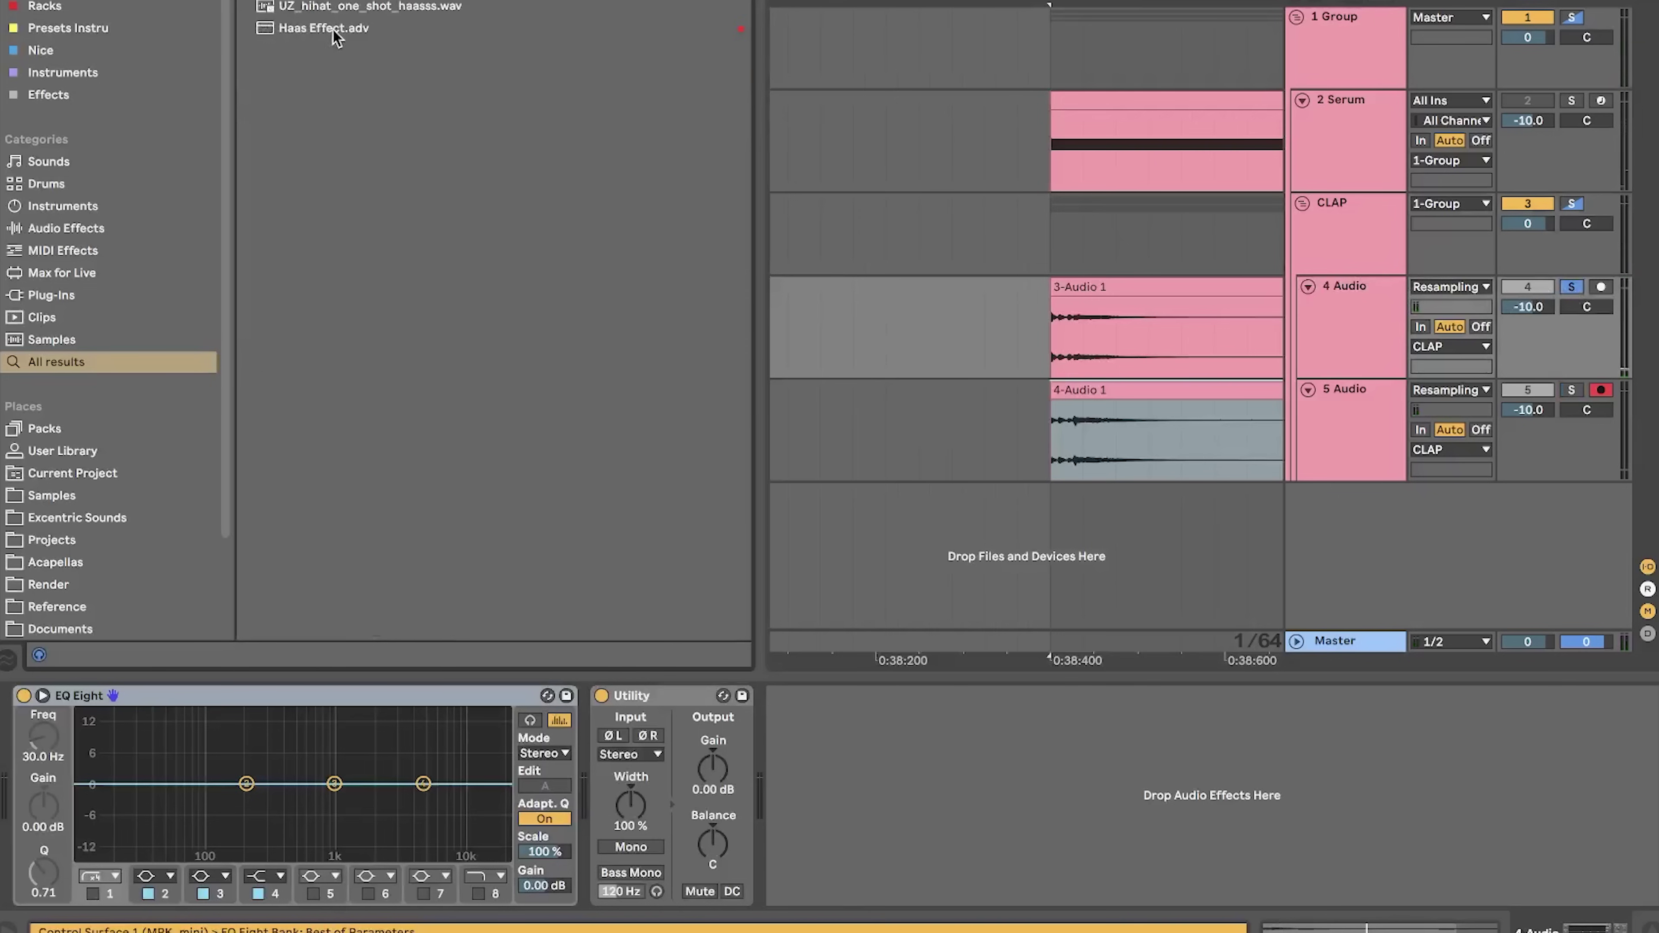
left_click_drag(334, 36, 1061, 326)
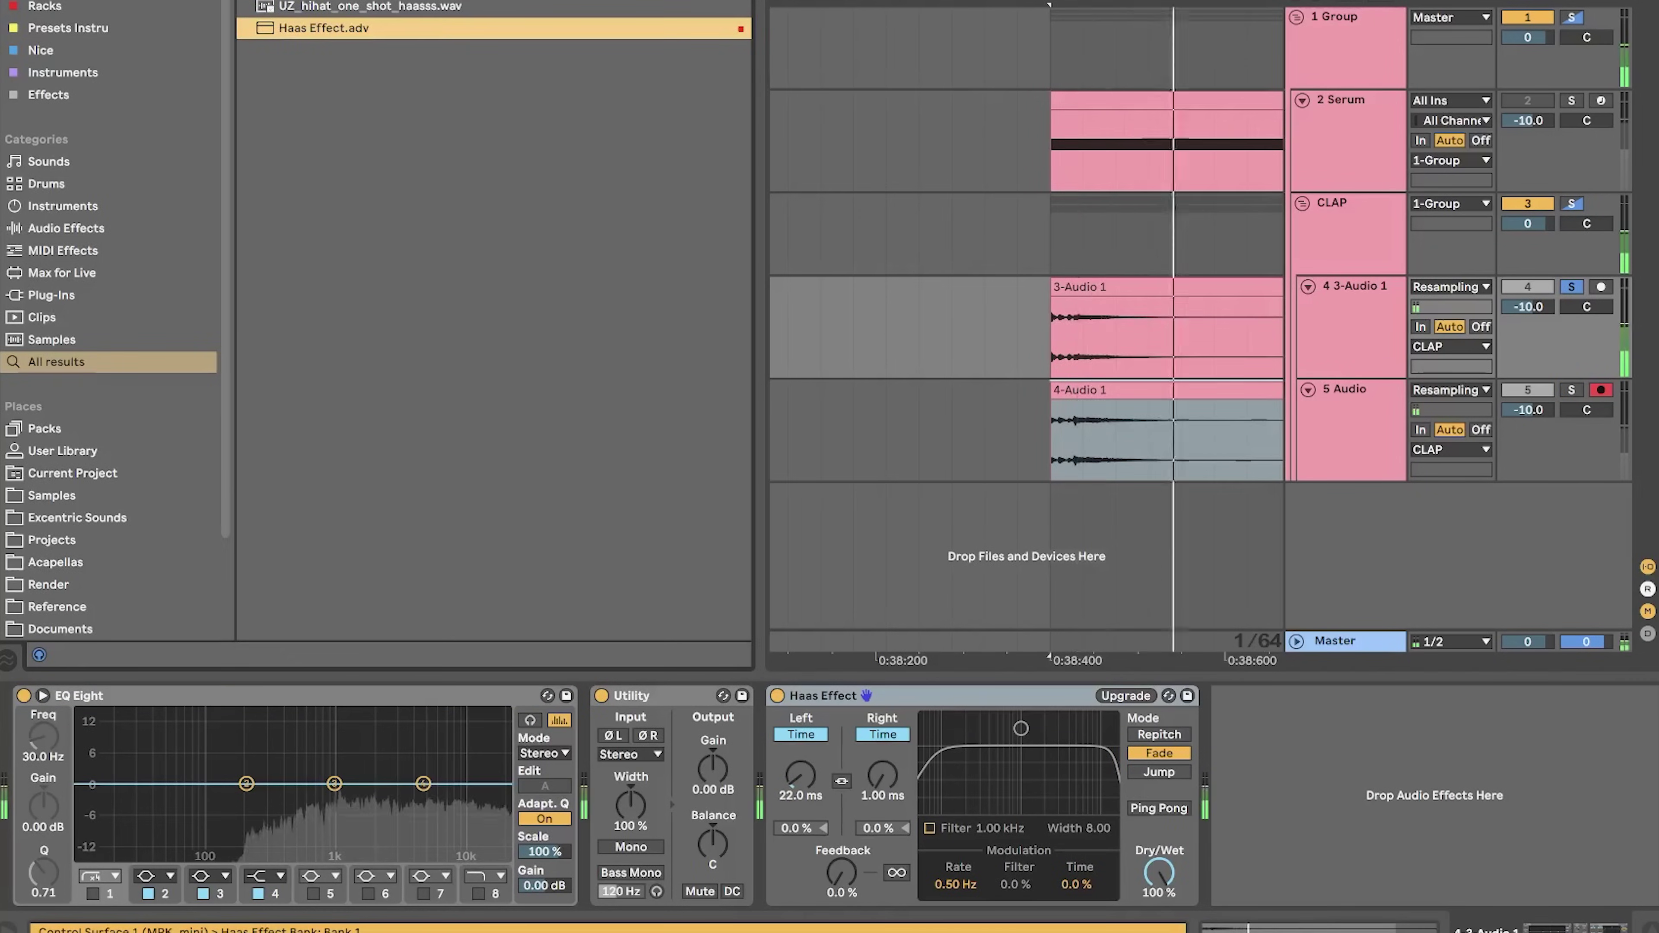
key("super+alt+b")
- Balance the two clap layers with the CLAP group soloed, setting the first layer's clip gain to 9.69 dB
left_click(1572, 208)
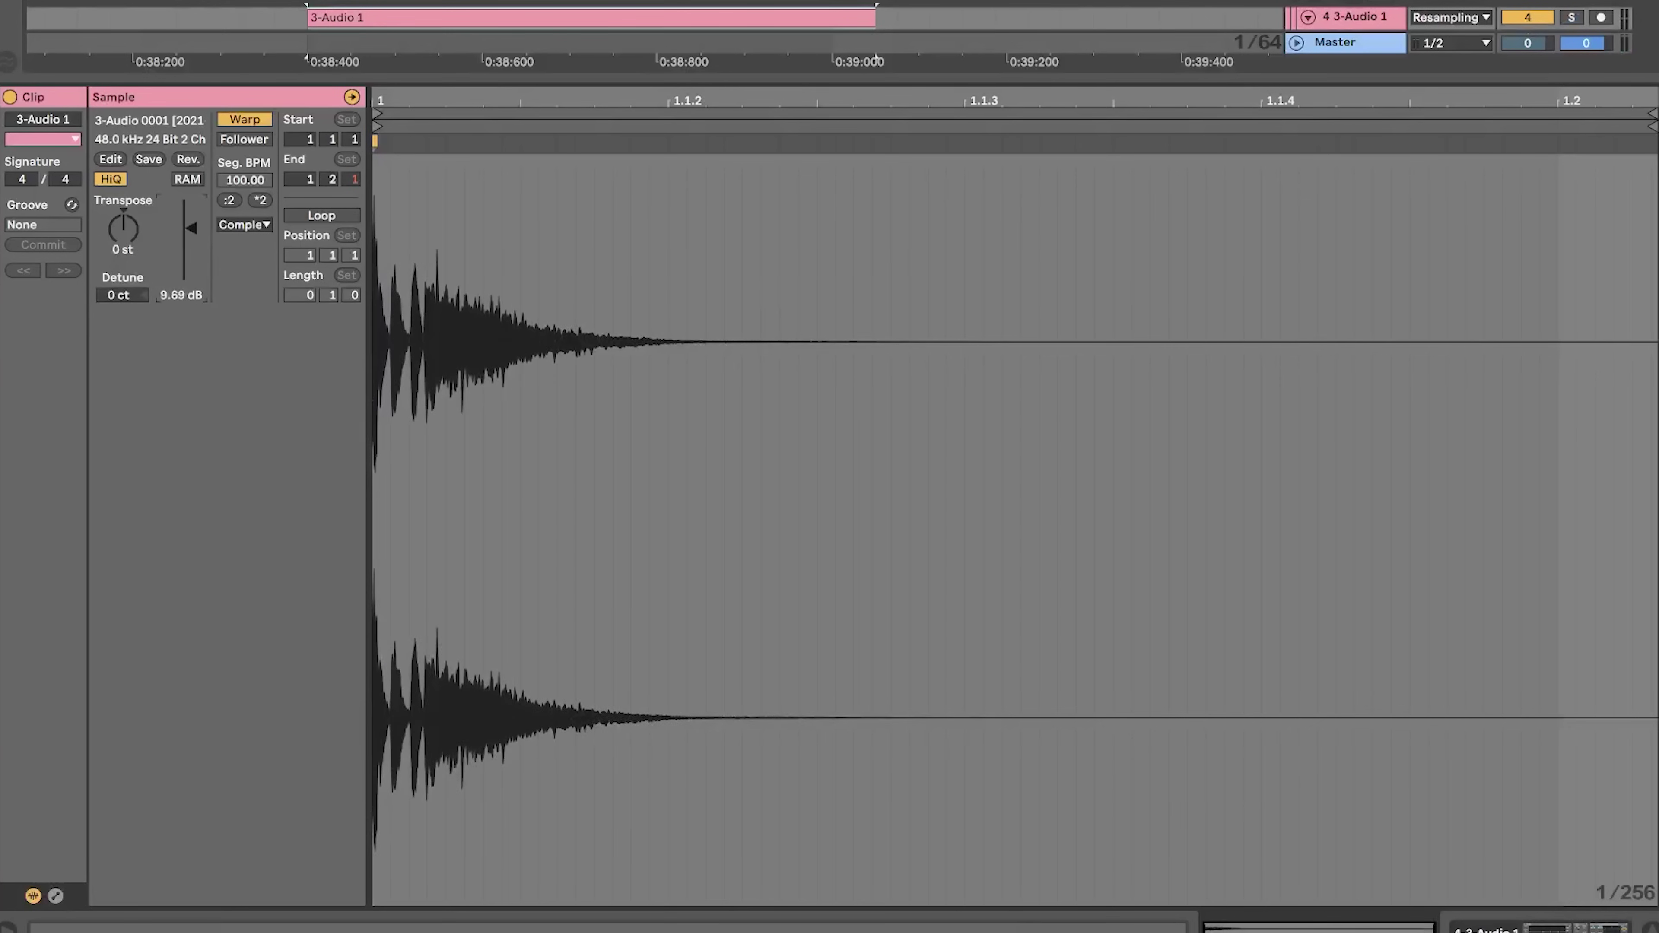
key("shift+Tab")
left_click(1315, 470)
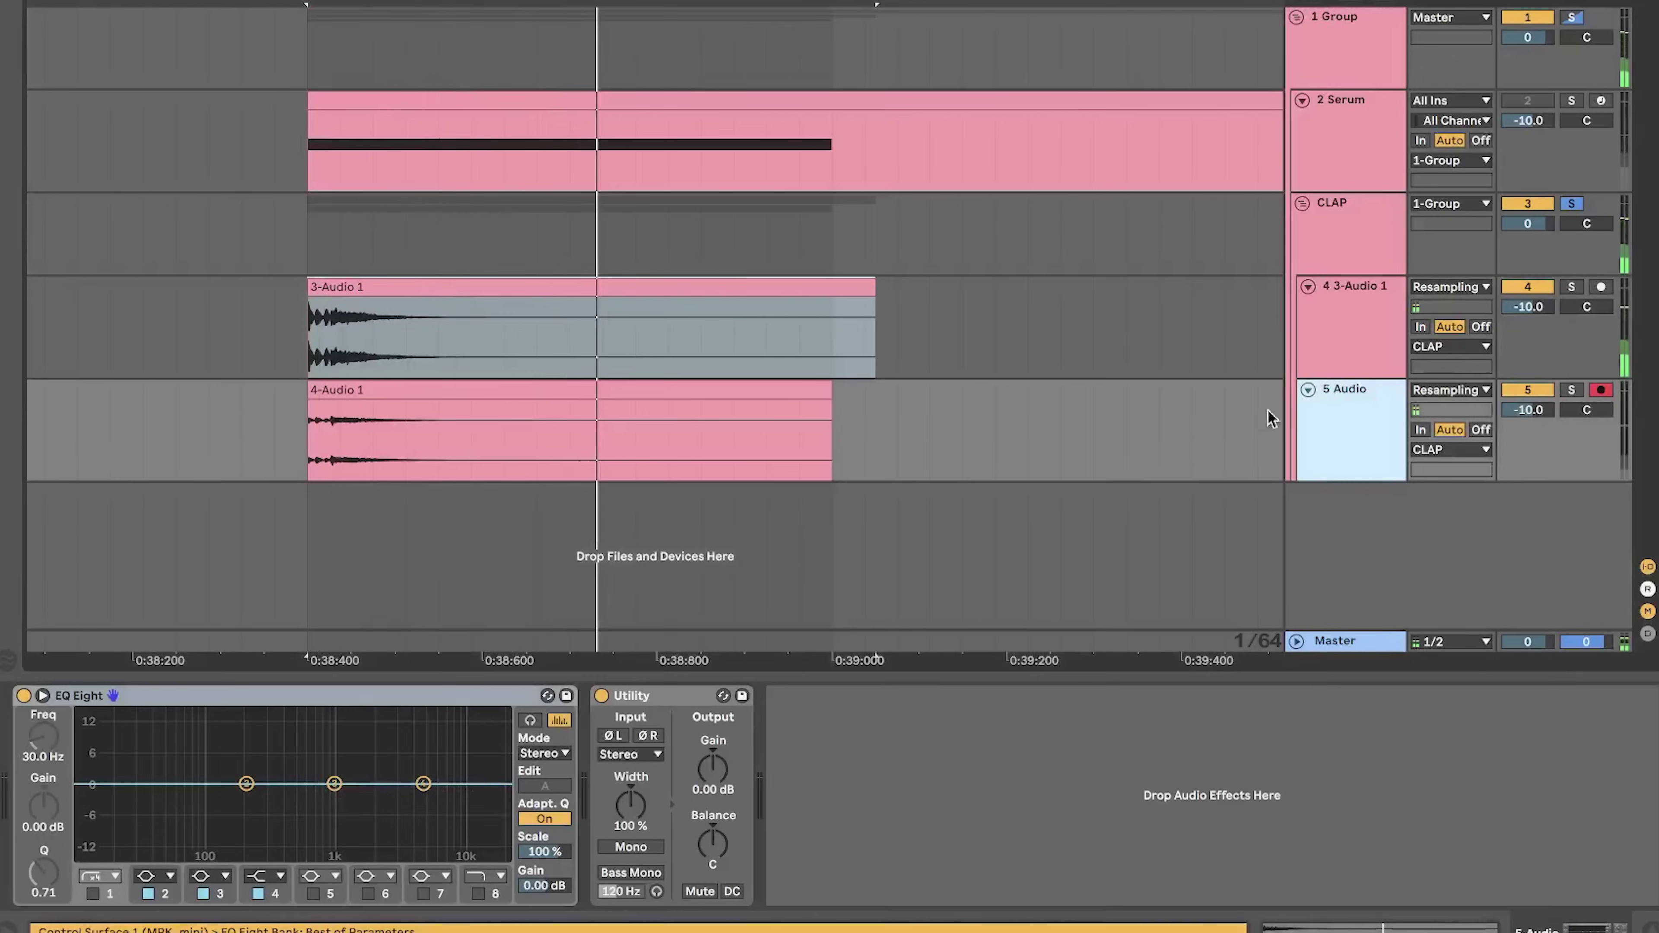
double_click(485, 385)
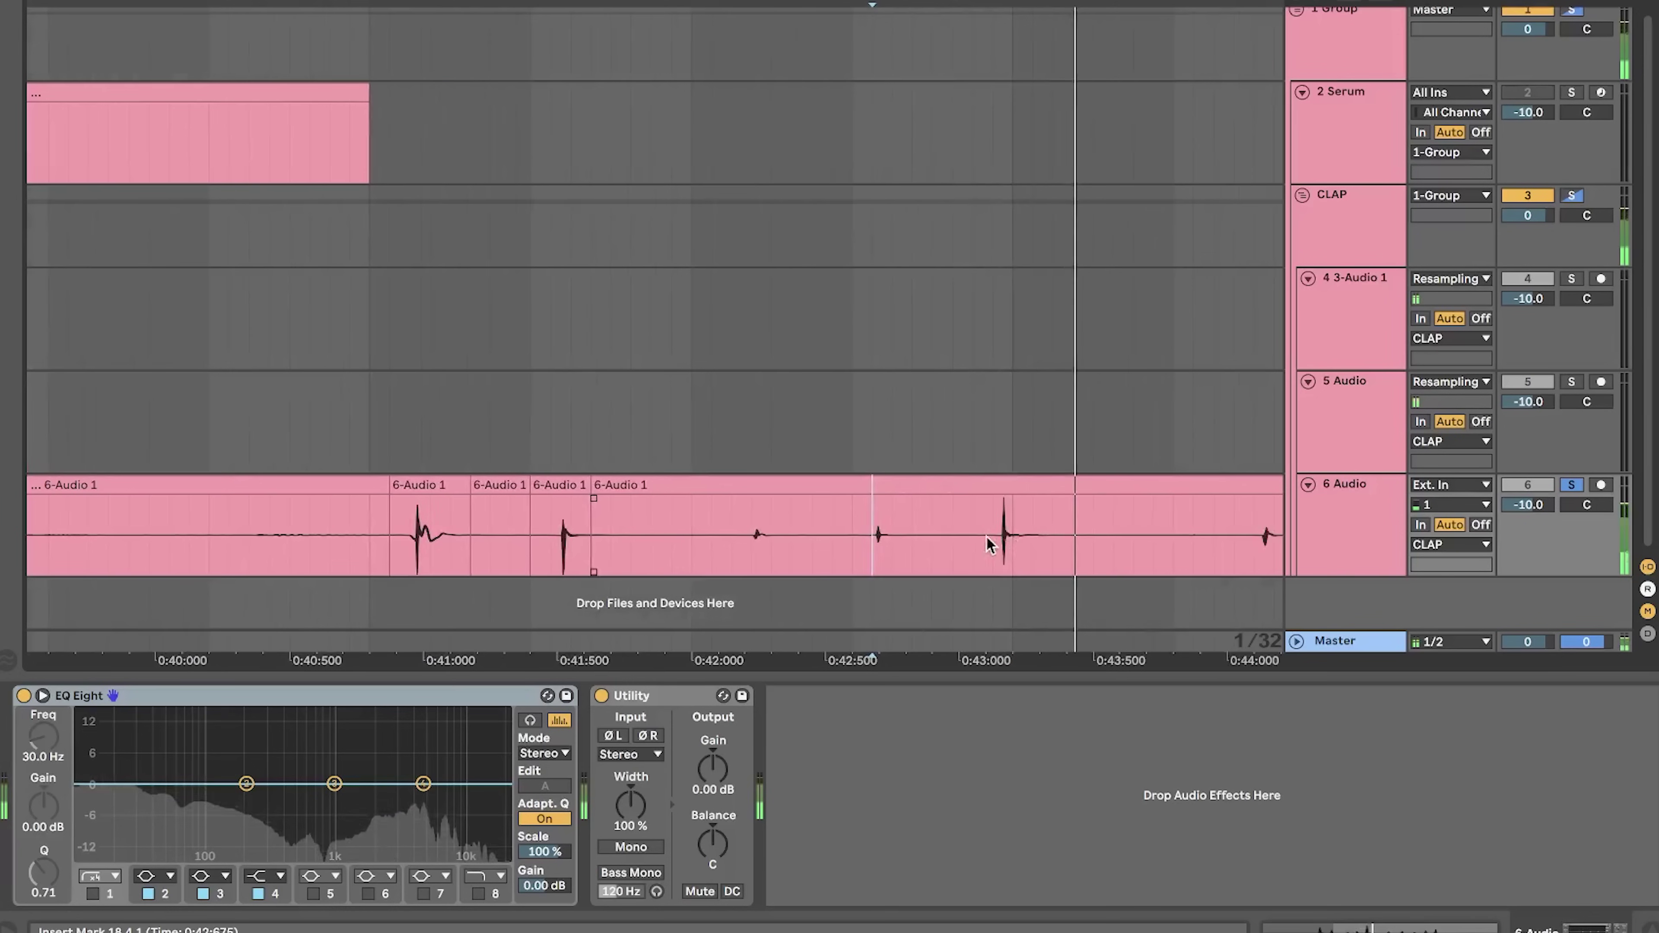
- Split the externally recorded audio into single hits and align two of them with the clap layers on separate tracks
left_click_drag(992, 542, 1032, 534)
key("super+e")
scroll(1032, 535, "right", 3)
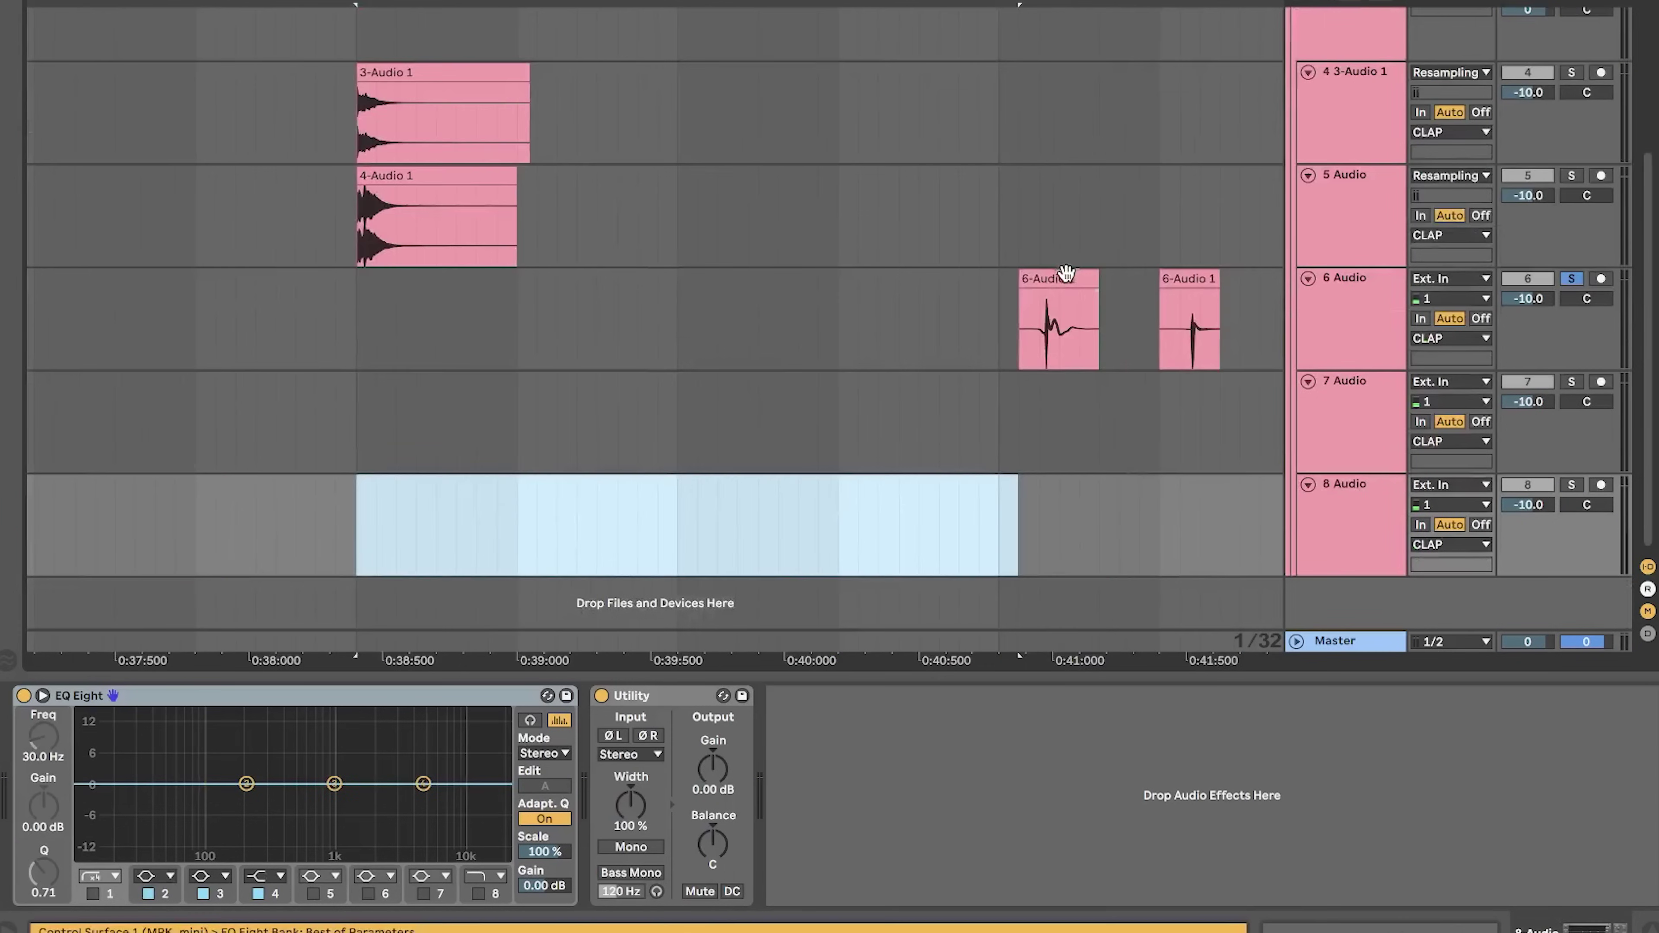
left_click_drag(1062, 276, 374, 287)
left_click_drag(1188, 279, 770, 383)
left_click_drag(543, 273, 505, 273)
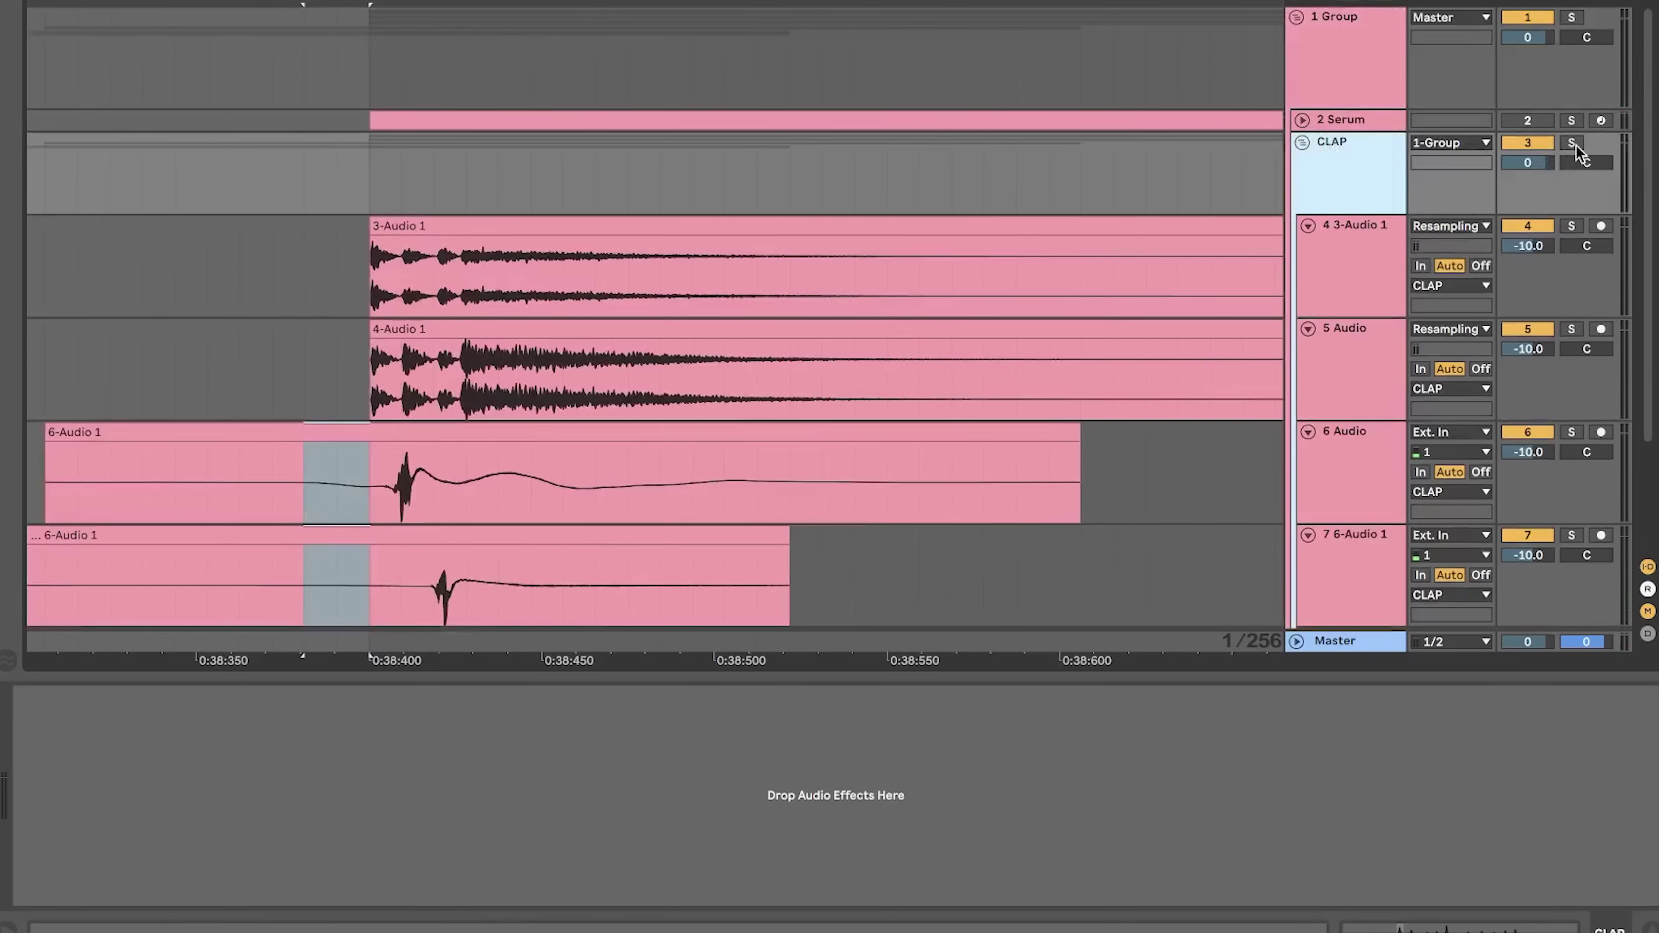
- Add a Glue Compressor to the CLAP group and record the group's output onto a new audio track
left_click(1576, 145)
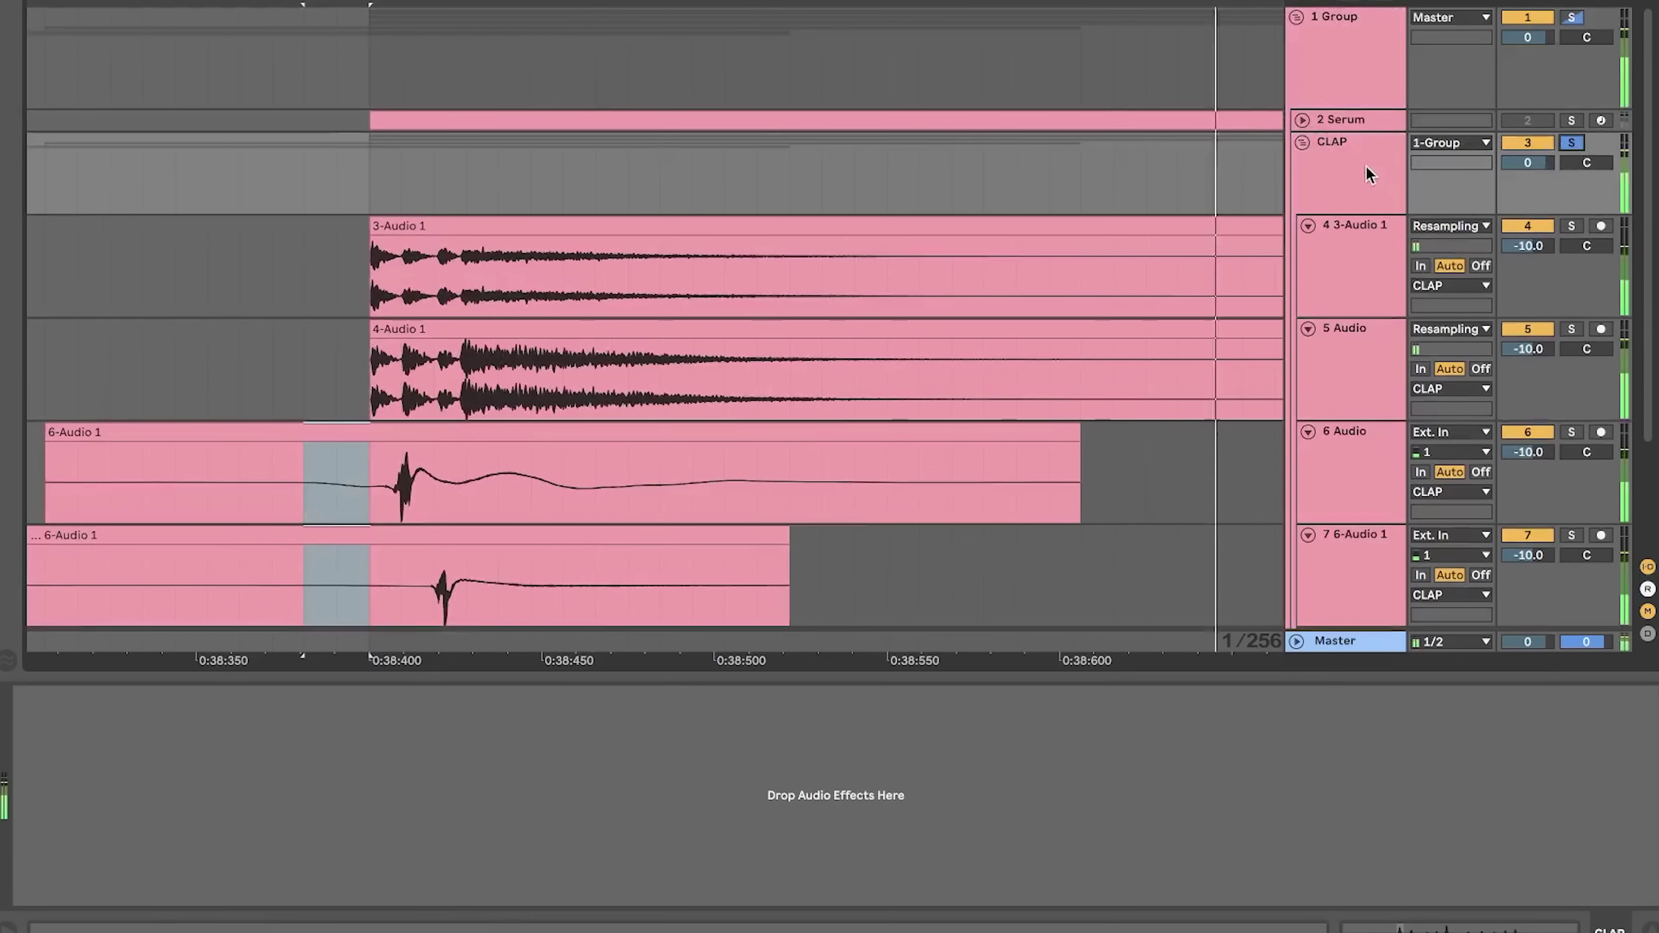
left_click(1362, 169)
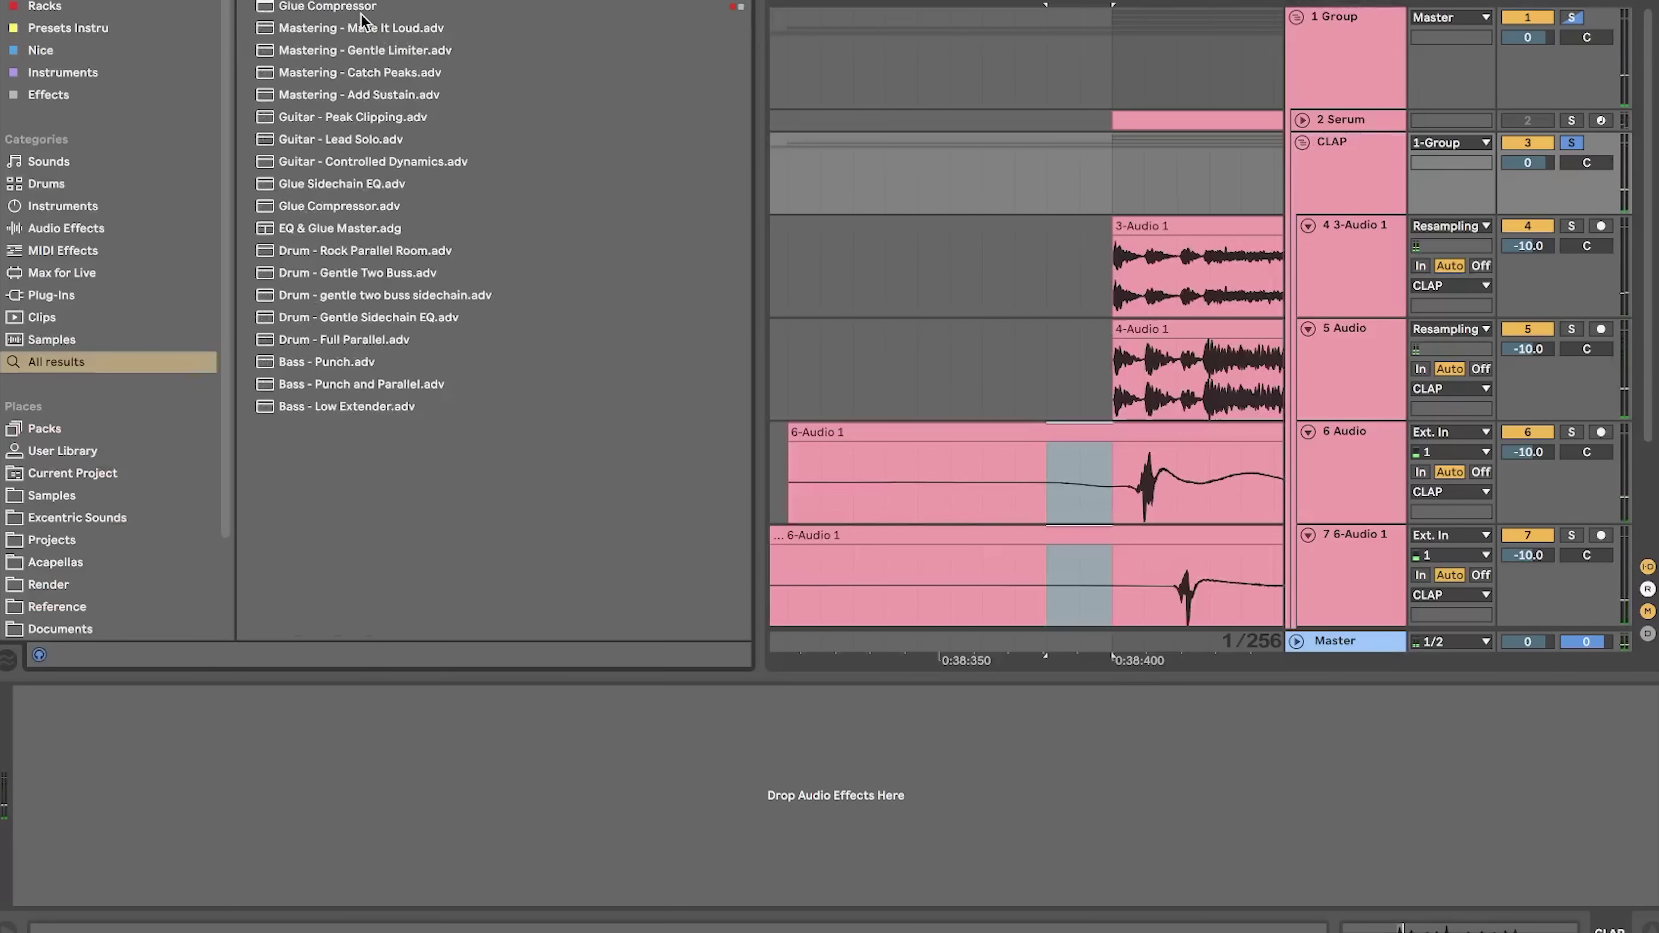
double_click(361, 8)
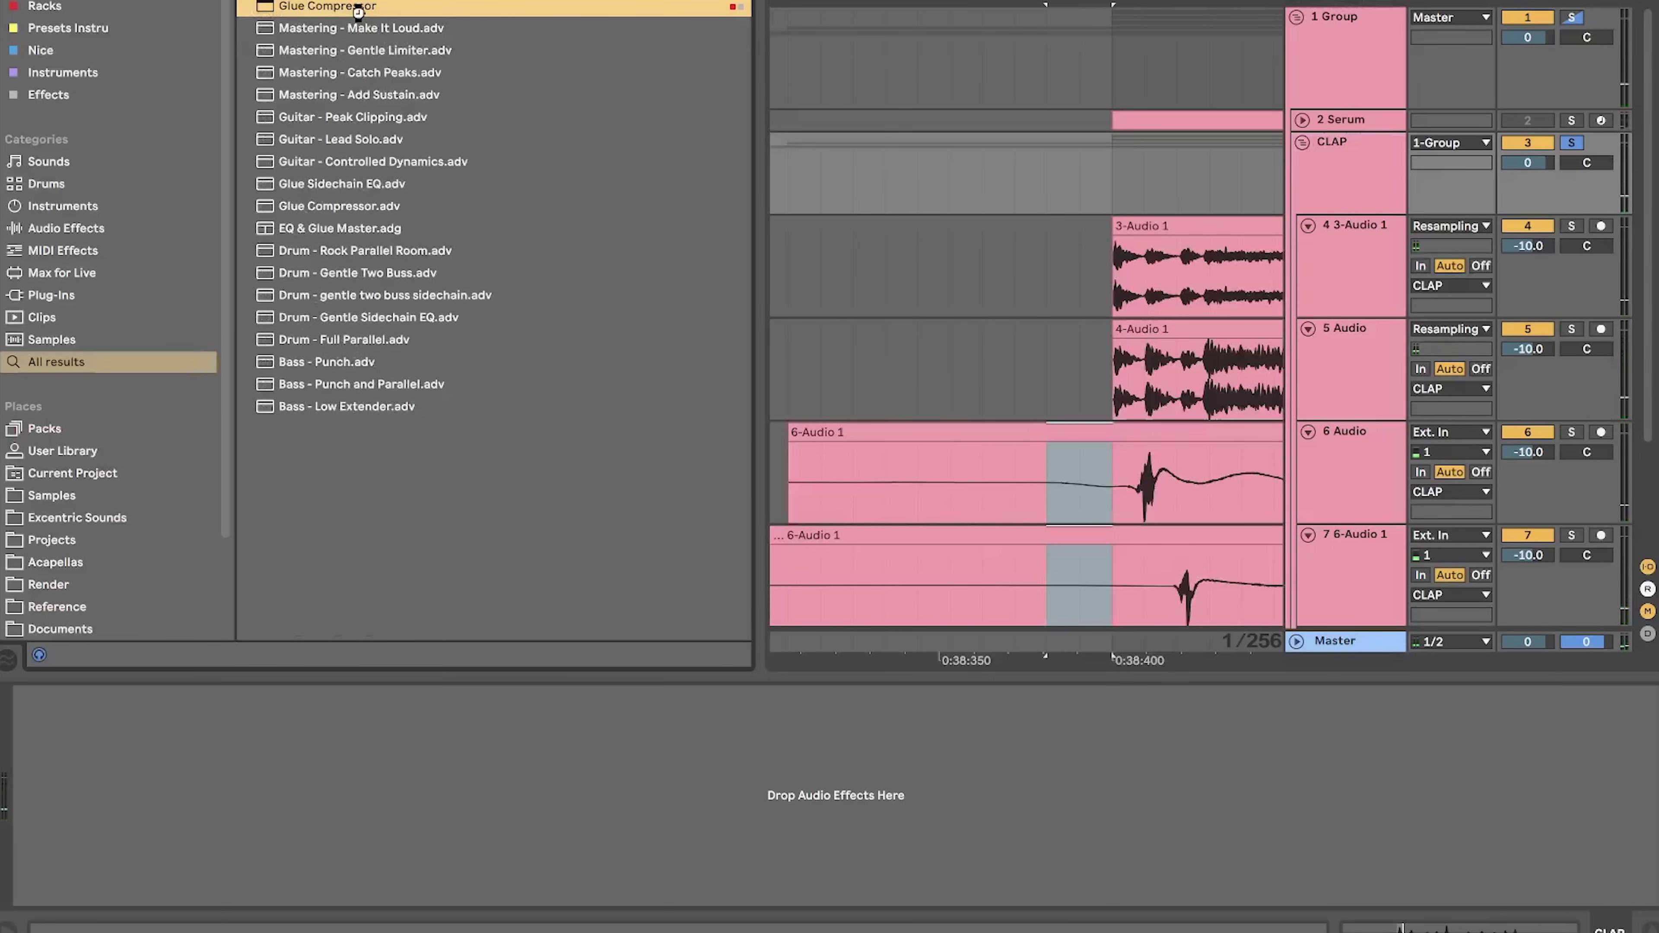
key("space")
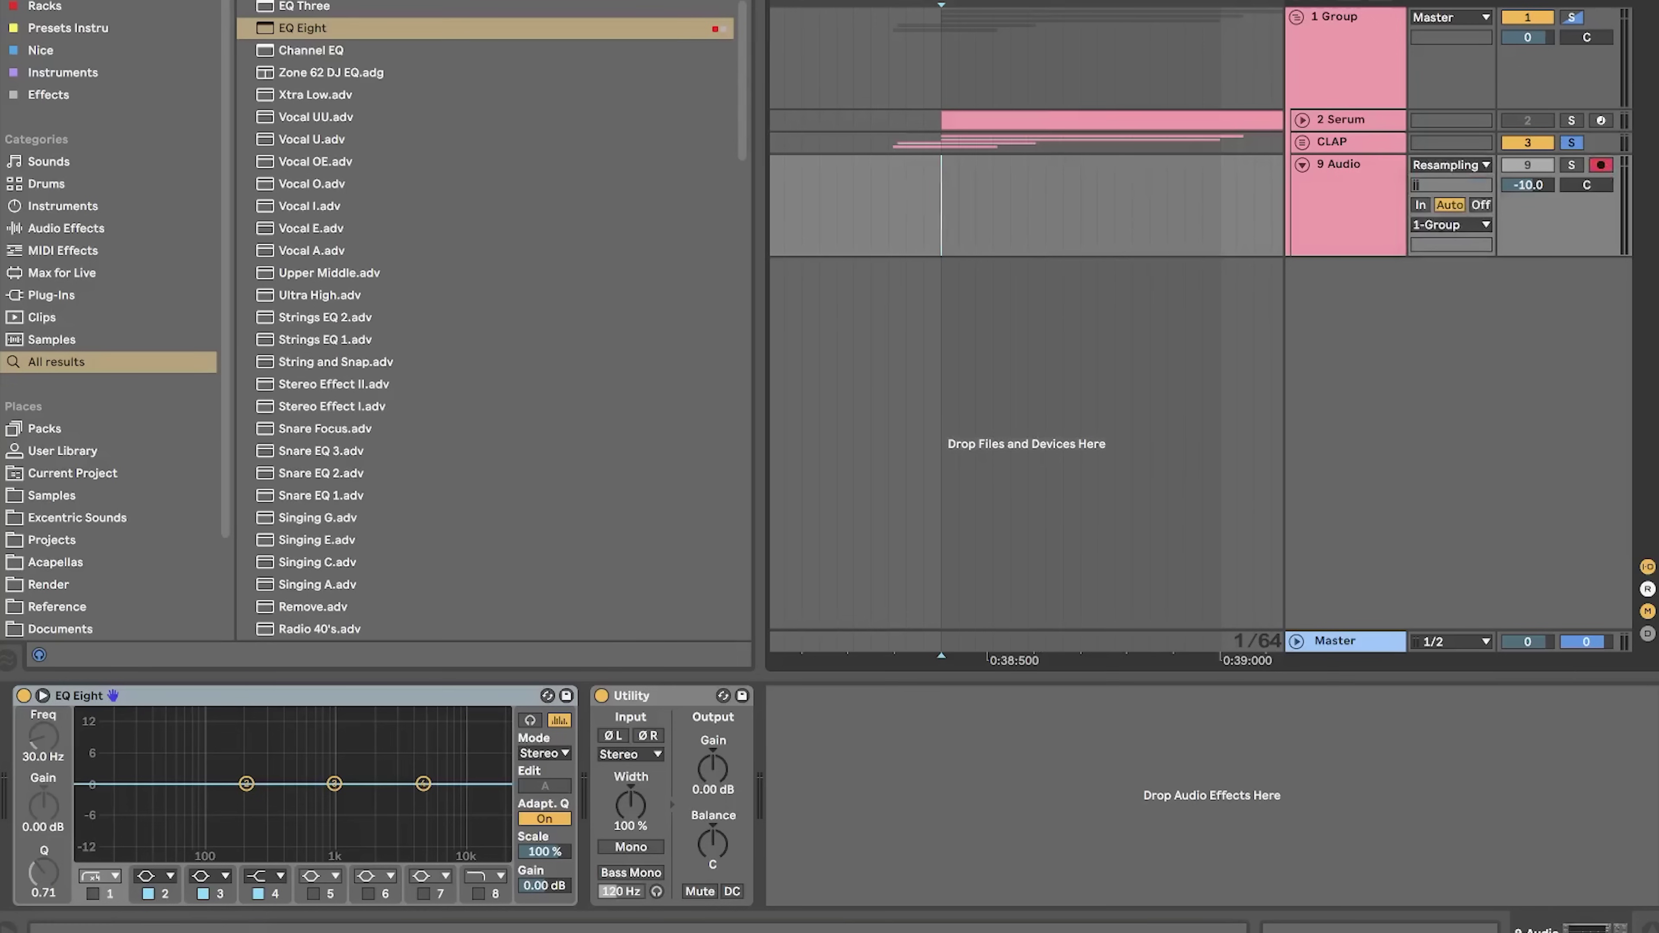
key("F9")
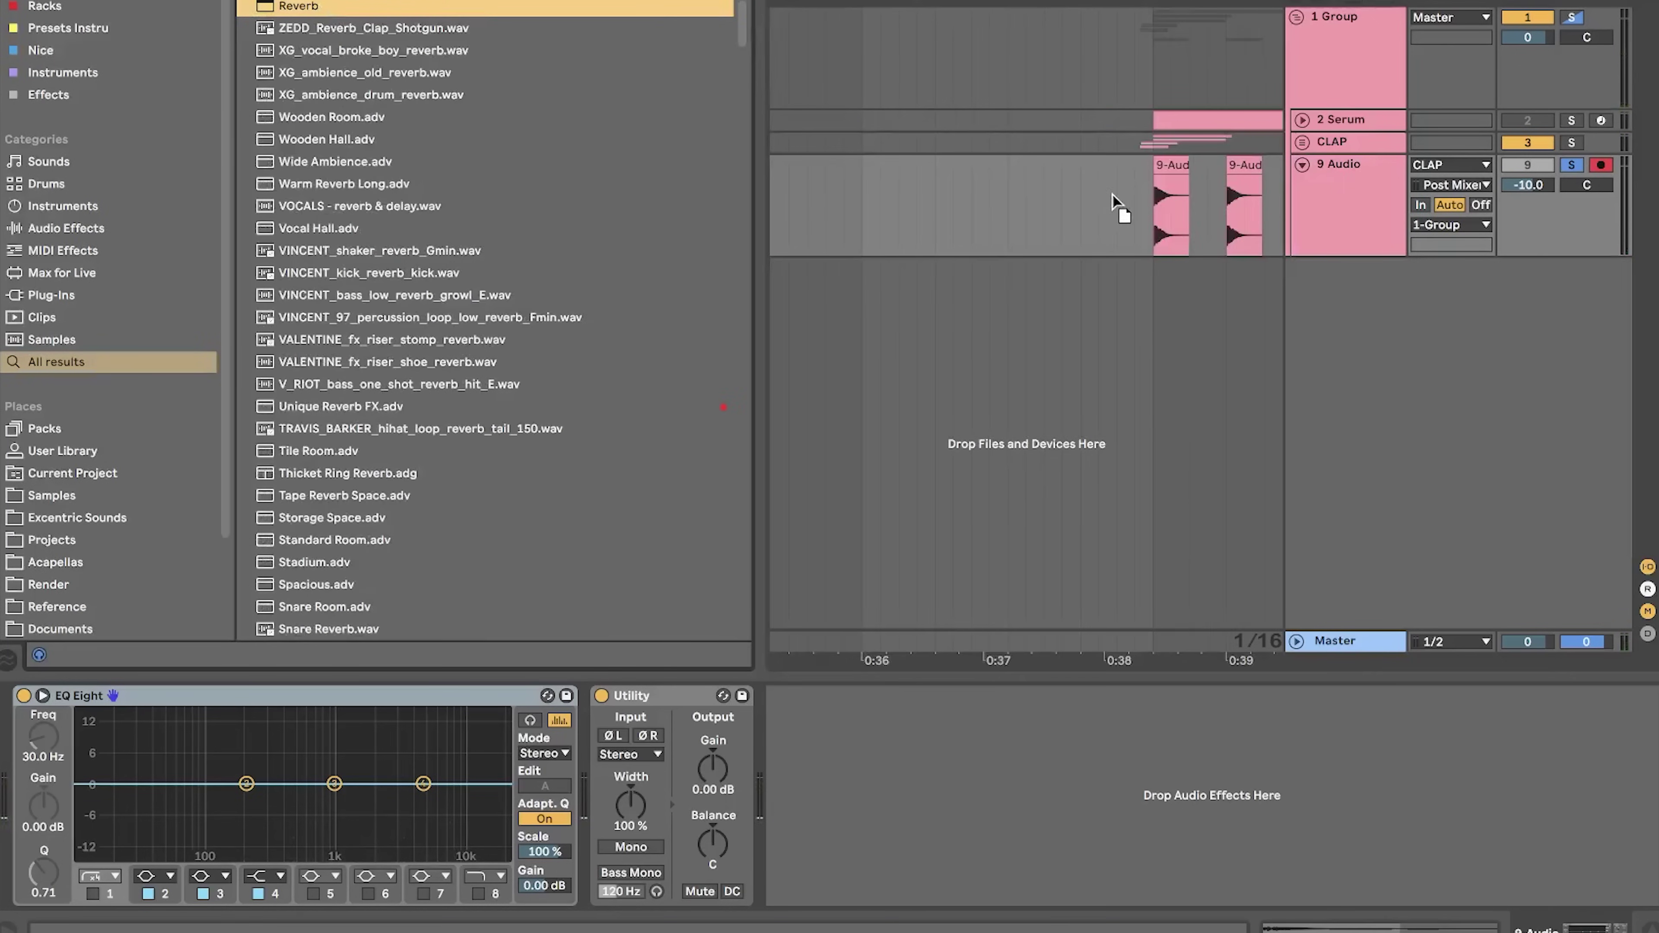
- Add a Reverb with only Lo Cut, 620 ms decay and 30% dry/wet, and EQ the clap with a 132 Hz low cut and gentle boosts
key("Return")
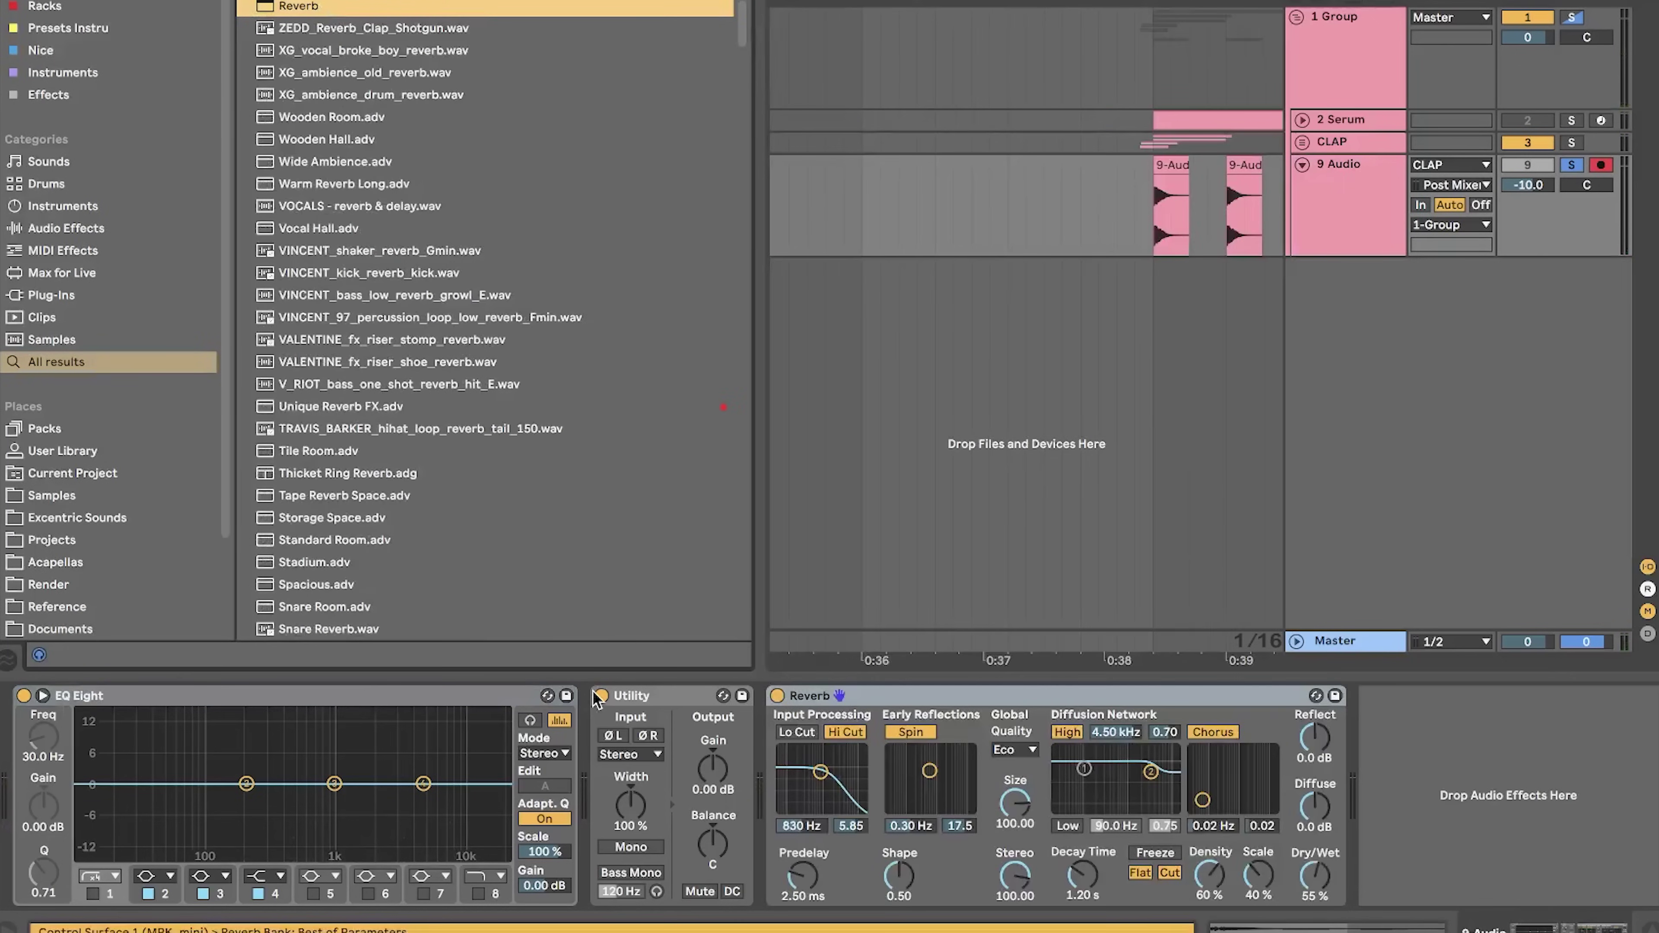
left_click(807, 737)
left_click(849, 733)
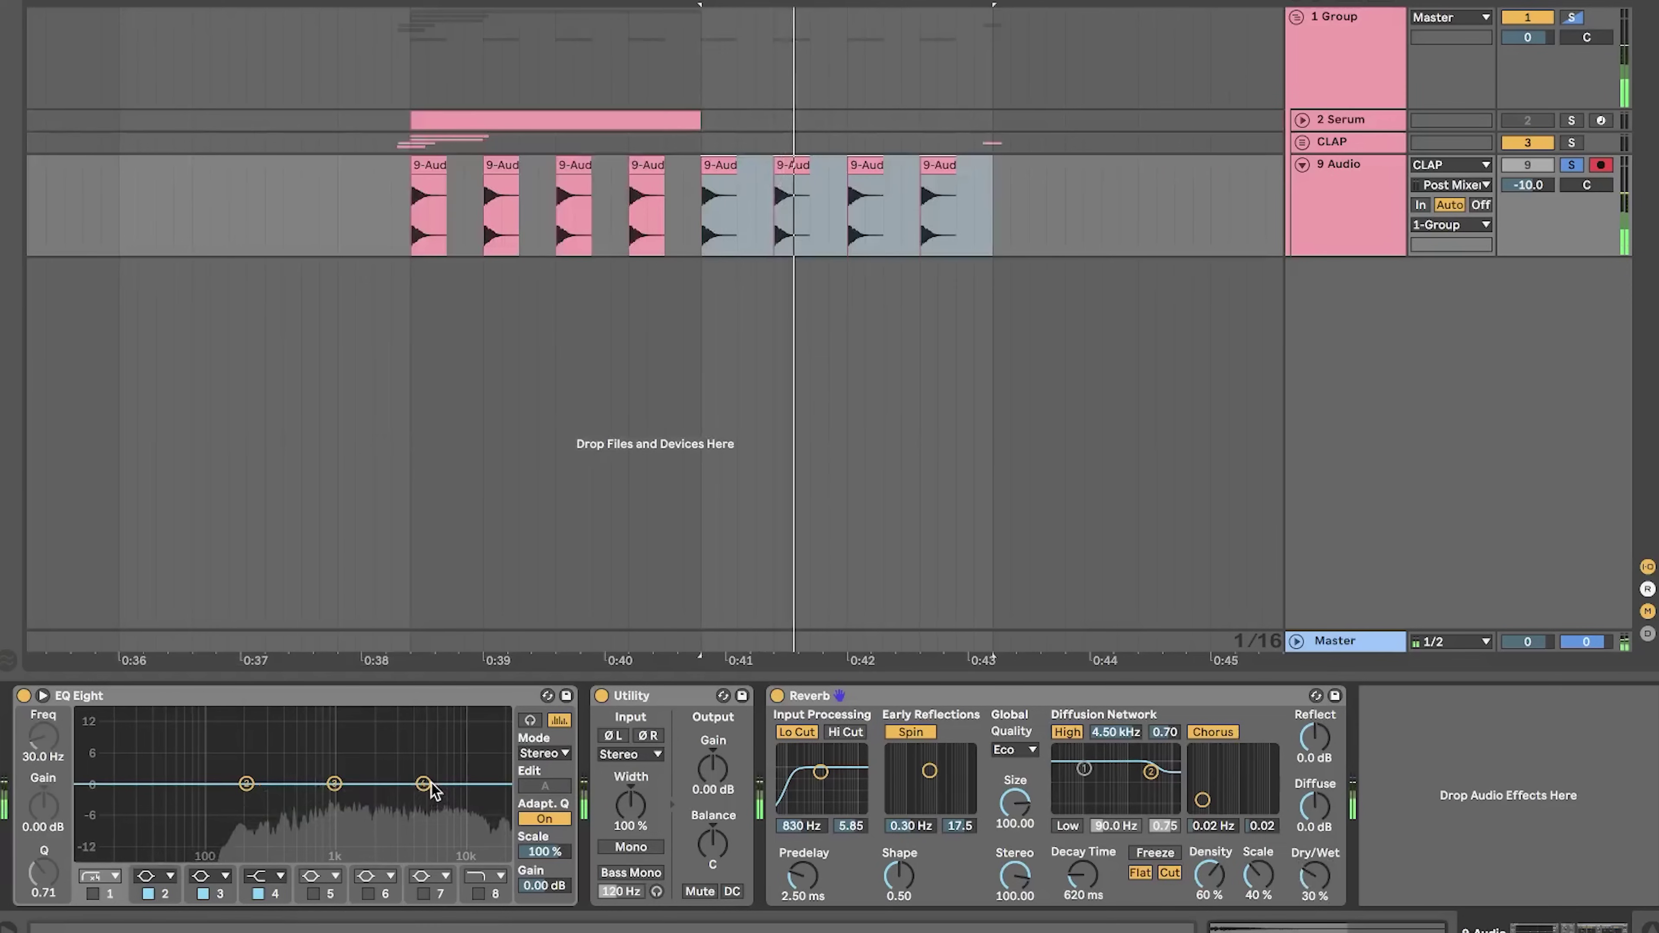
left_click_drag(424, 783, 301, 768)
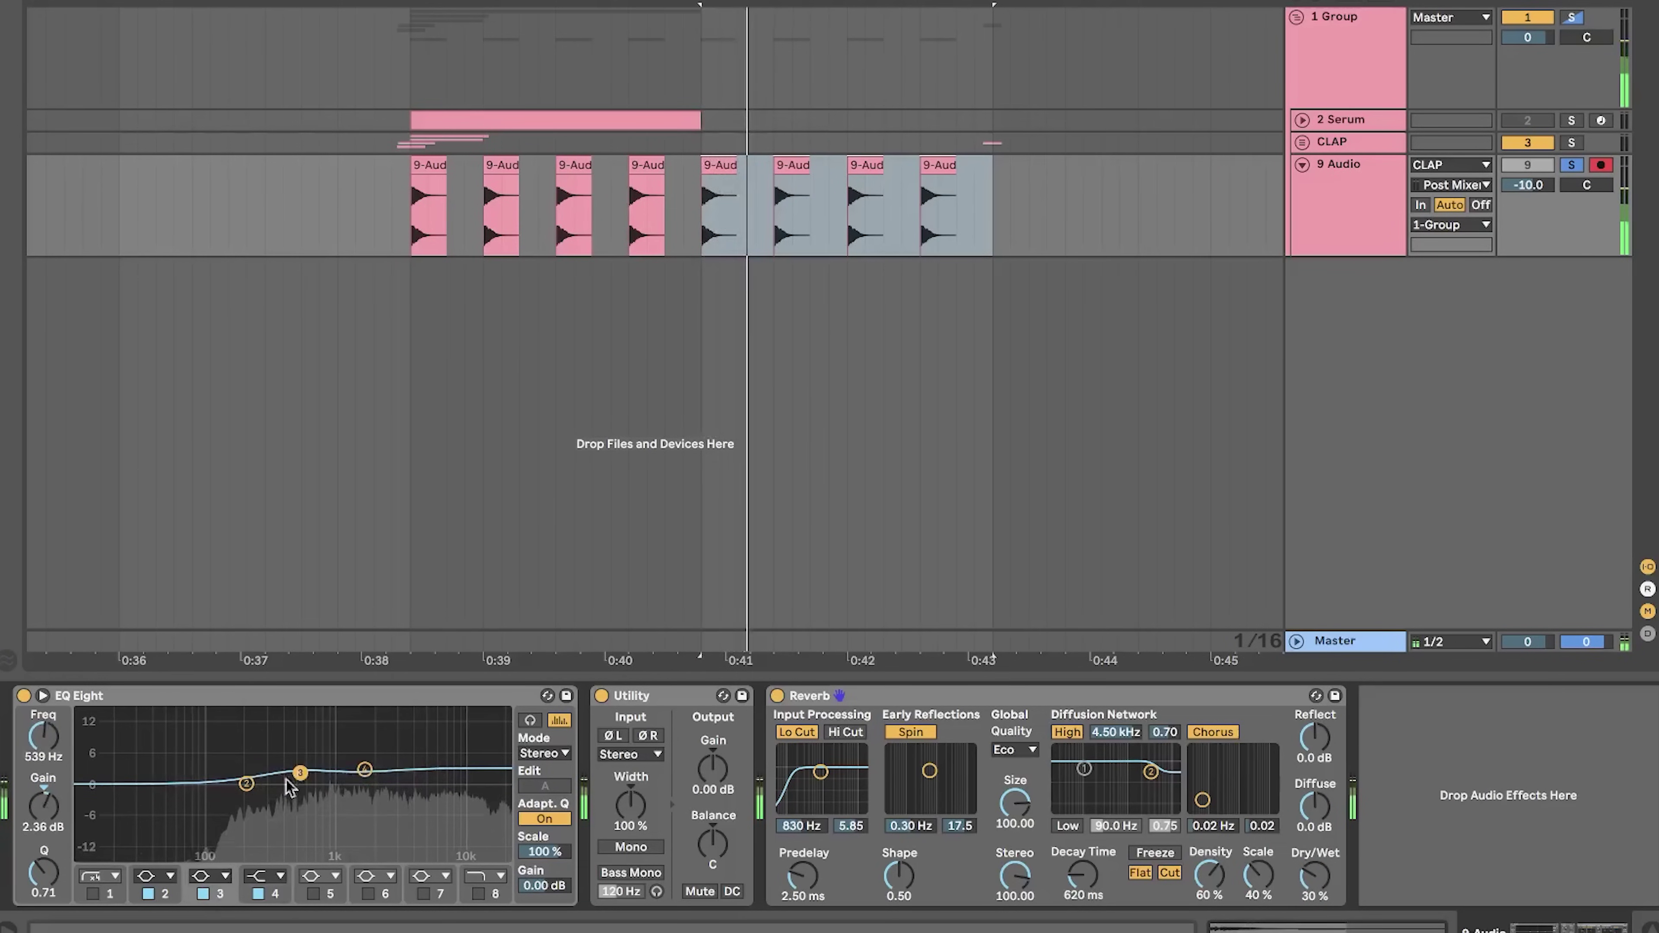
left_click(93, 893)
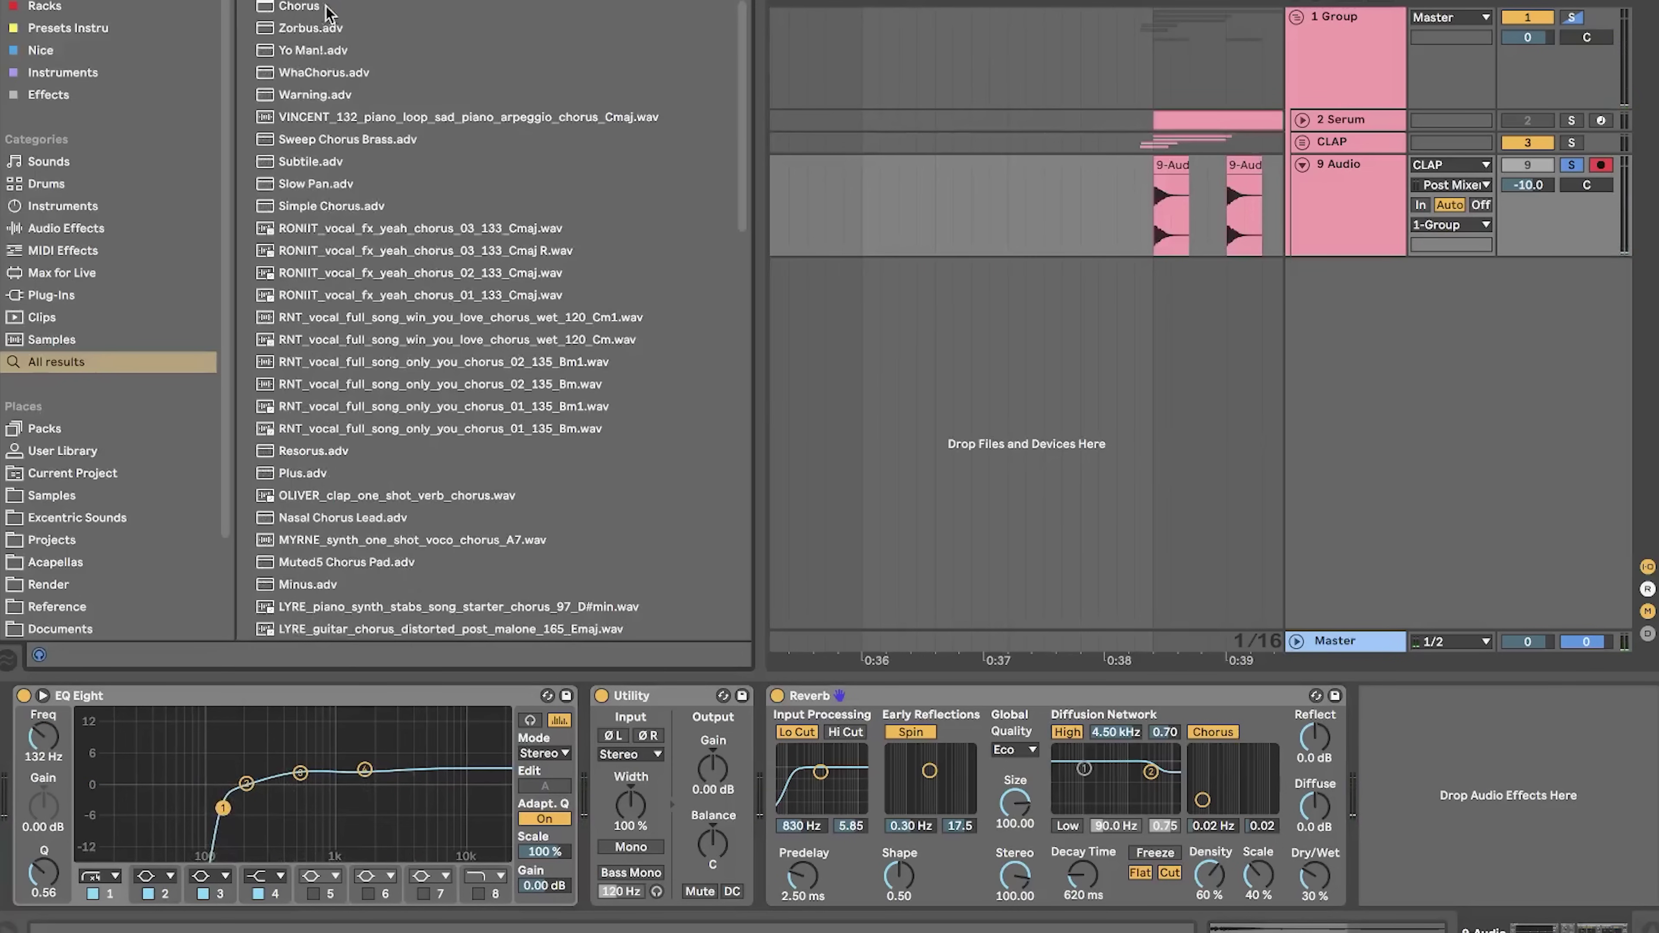
- Add a Chorus before the Reverb and set its dry/wet to 8.7%
double_click(320, 9)
left_click_drag(1355, 699, 849, 790)
left_click_drag(1020, 869, 1020, 901)
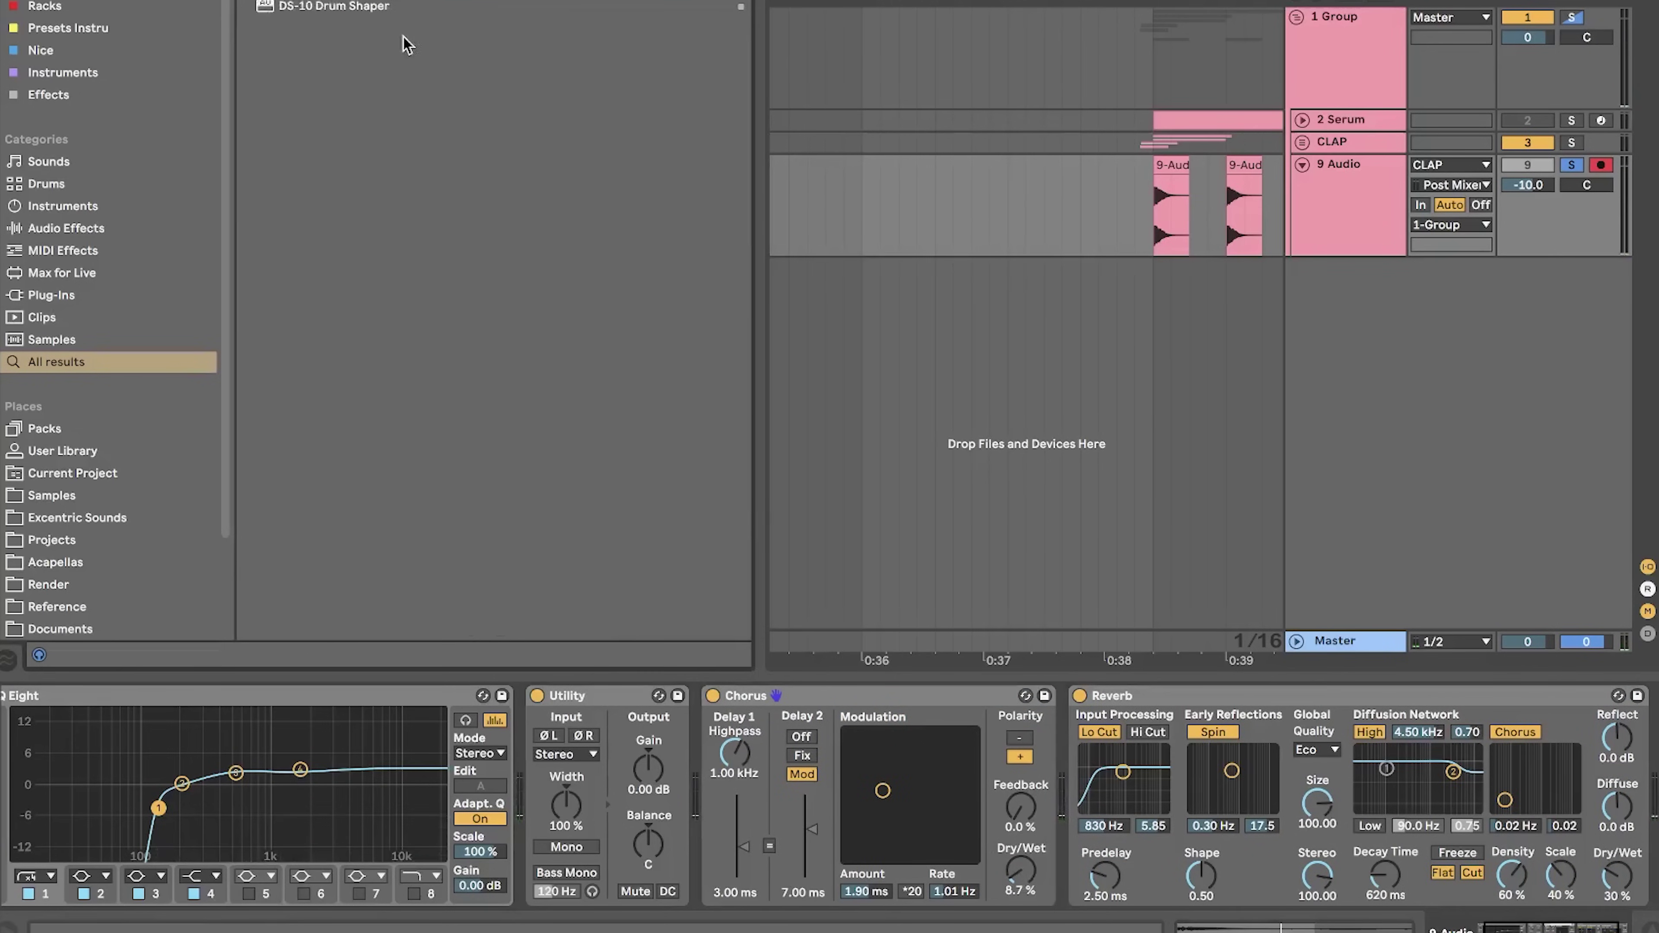
- Insert DS-10 Drum Shaper at the start of the clap's effect chain, adjust its Attack in Bus mode, and play the clap
left_click_drag(364, 9, 628, 679)
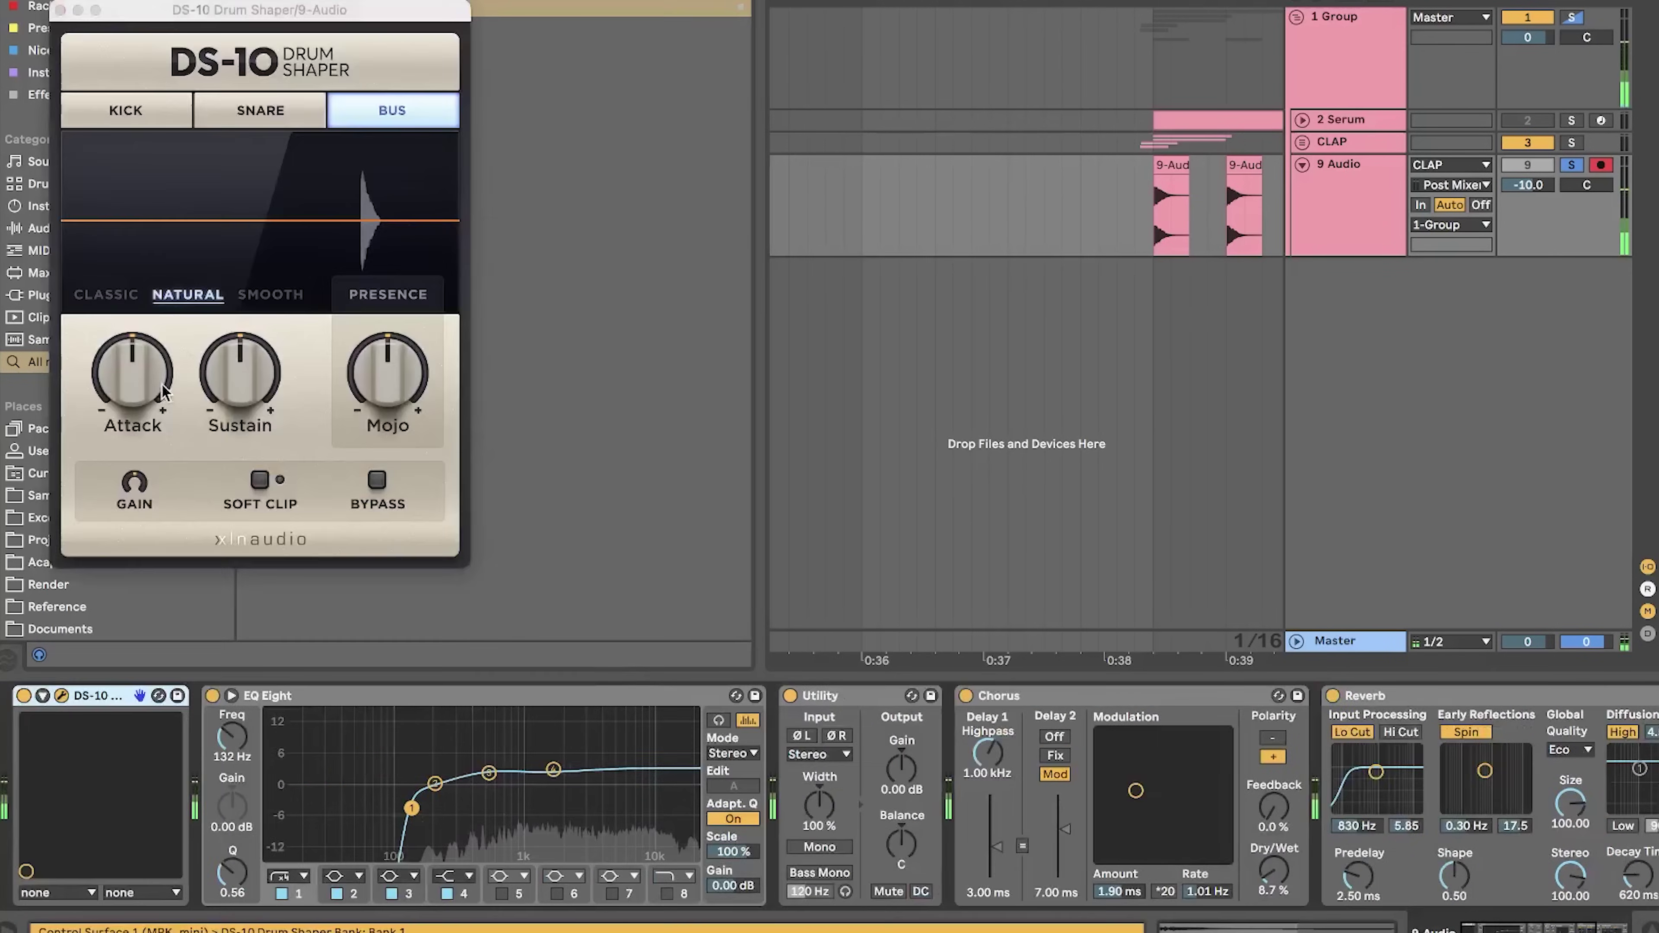
left_click_drag(133, 376, 185, 241)
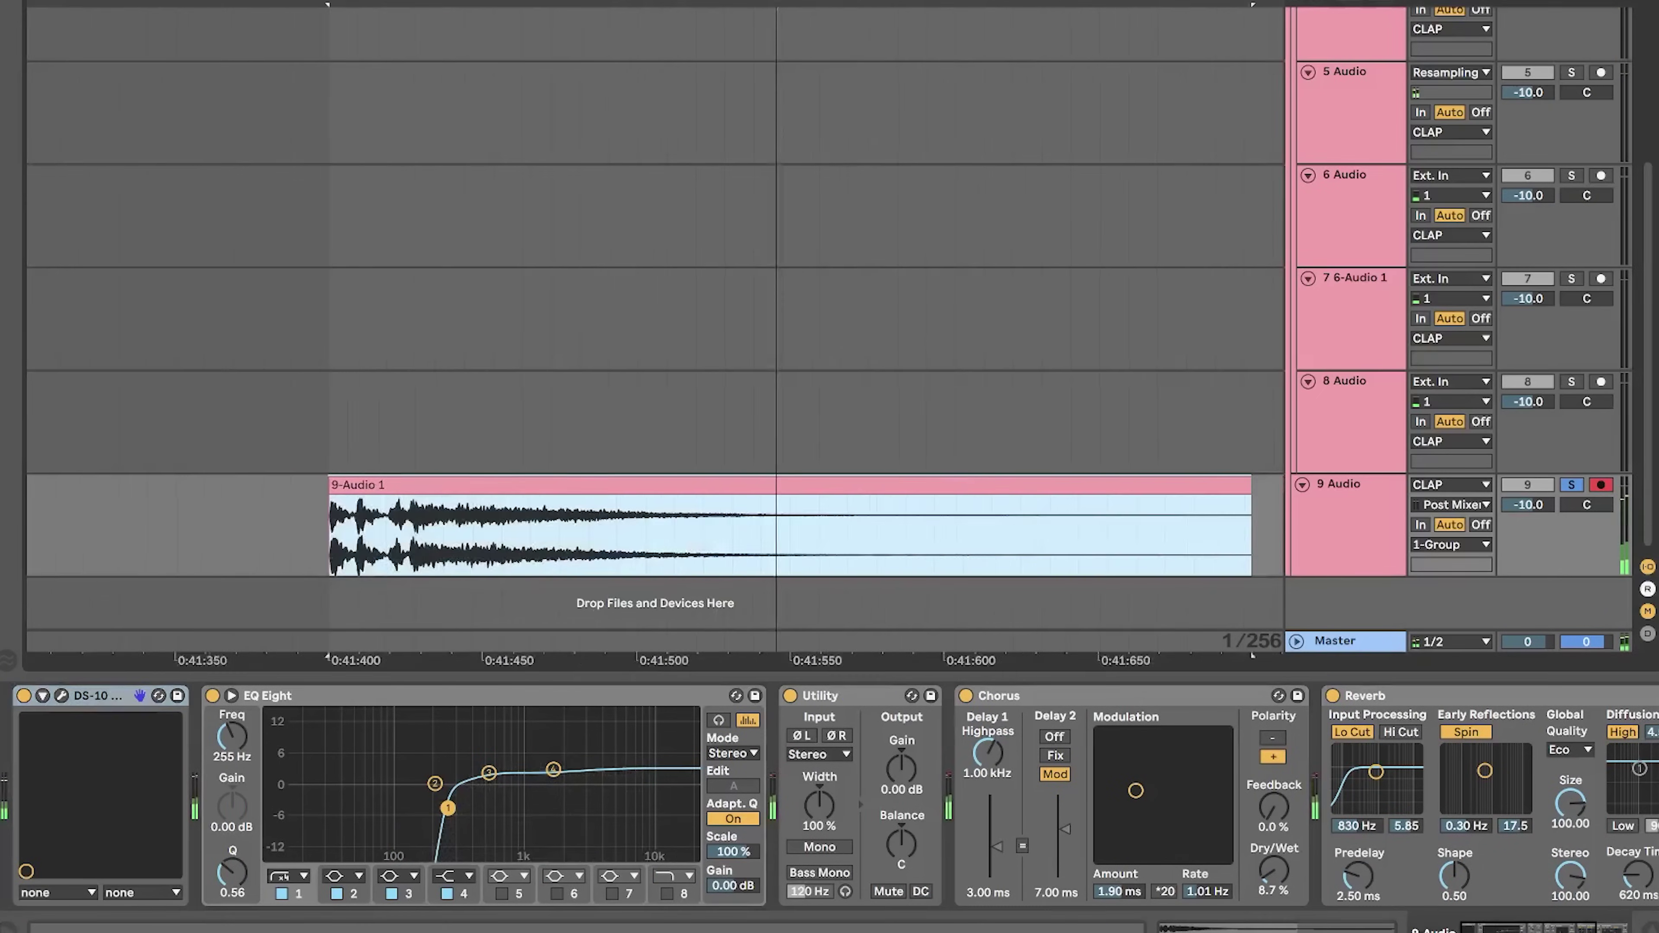
key("minus")
key("space")
scroll(986, 789, "right", 5)
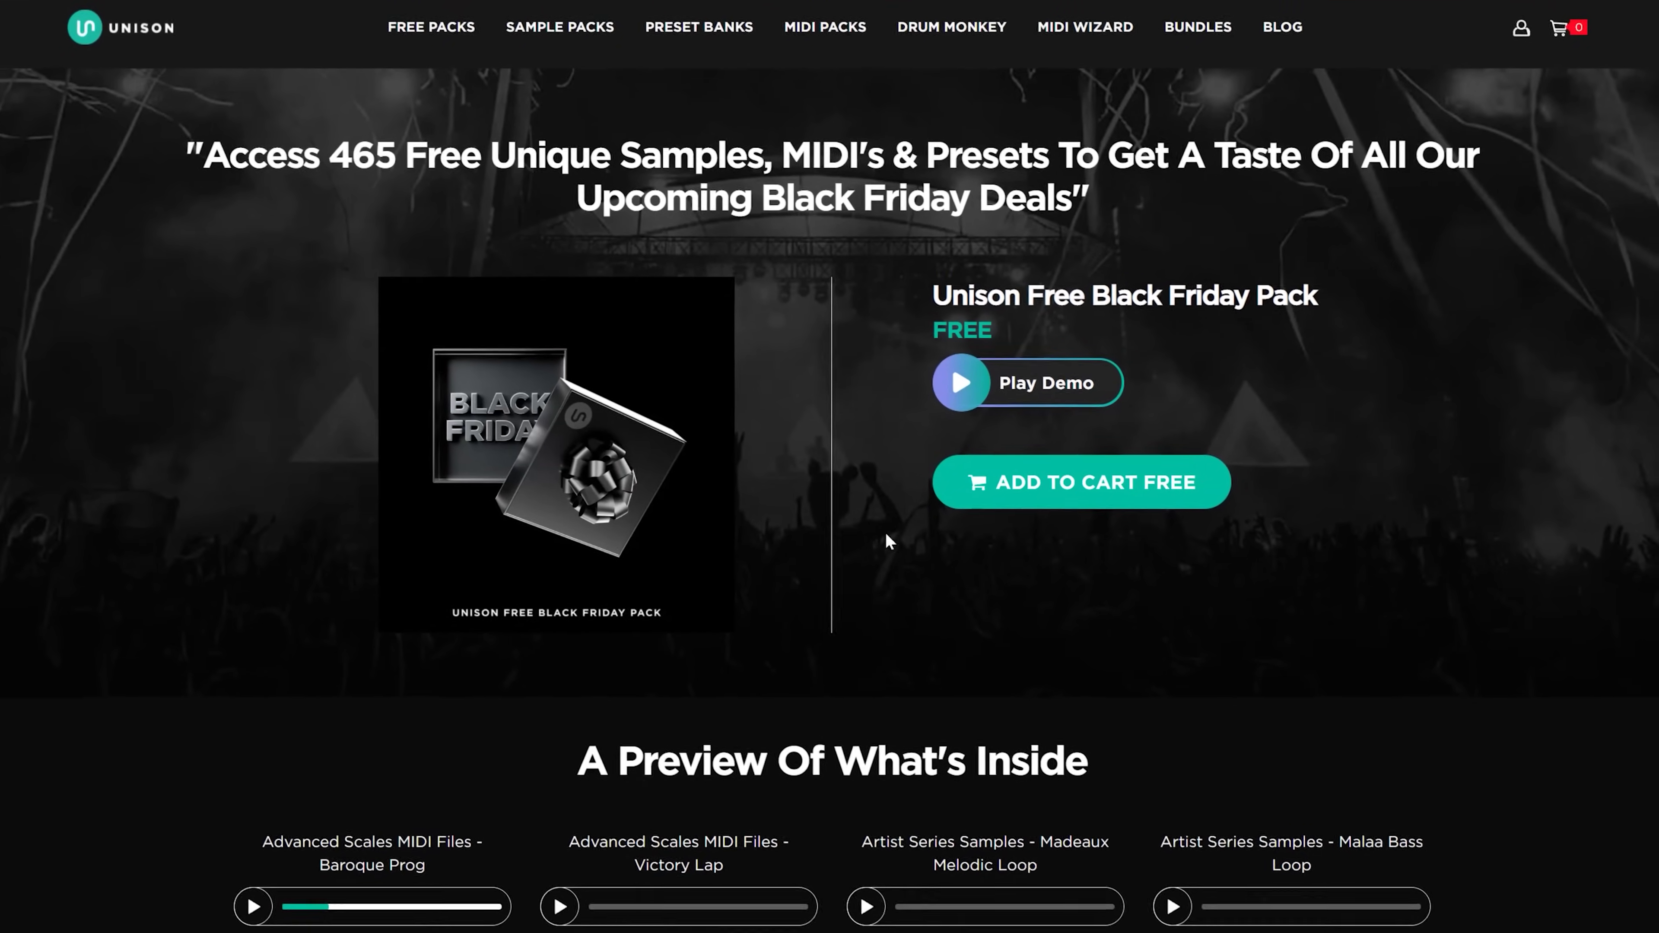
- Look through the Unison Free Black Friday Pack web page, including the preview list of its contents
scroll(810, 563, "down", 10)
scroll(809, 563, "down", 20)
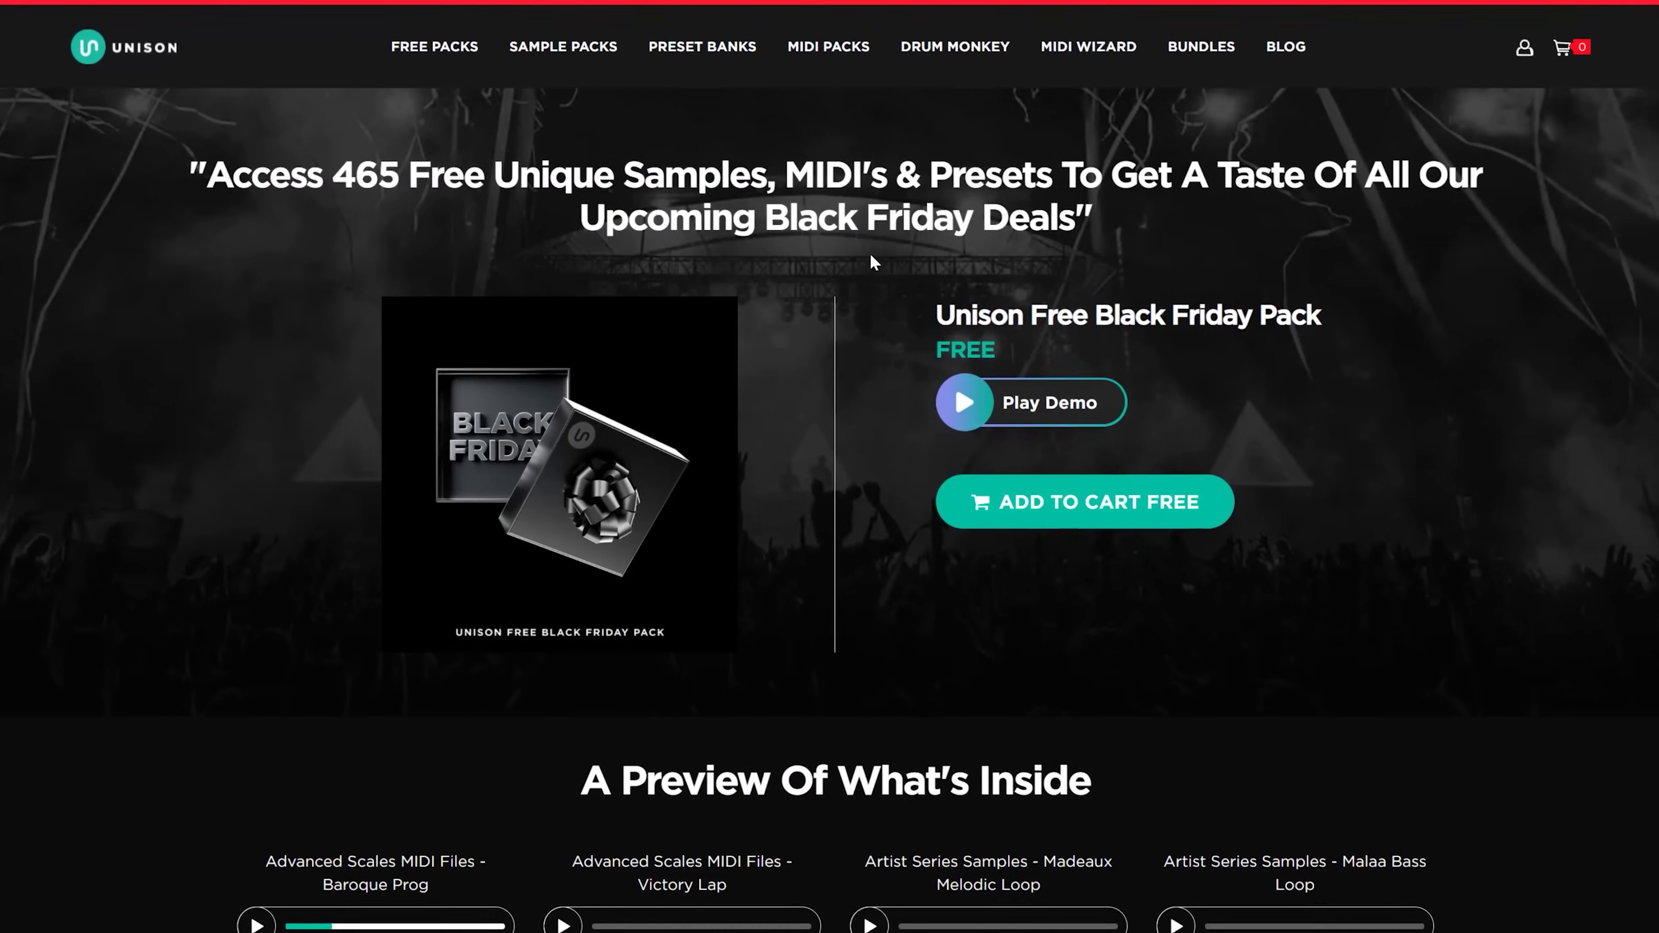
scroll(657, 488, "down", 15)
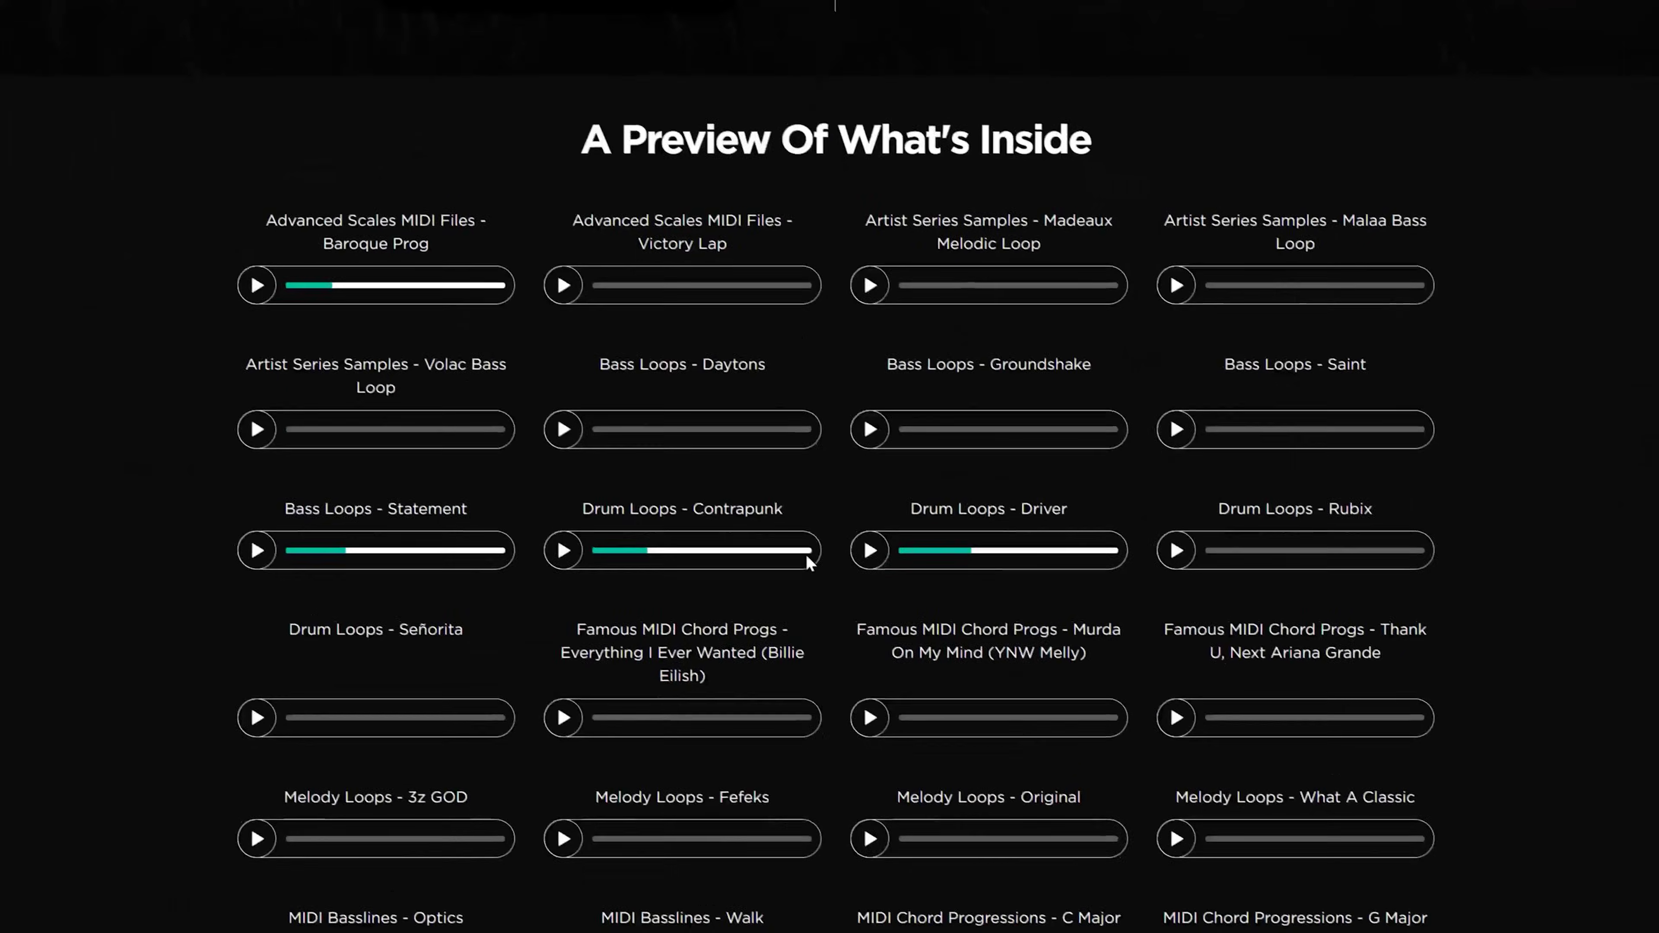
scroll(828, 576, "down", 15)
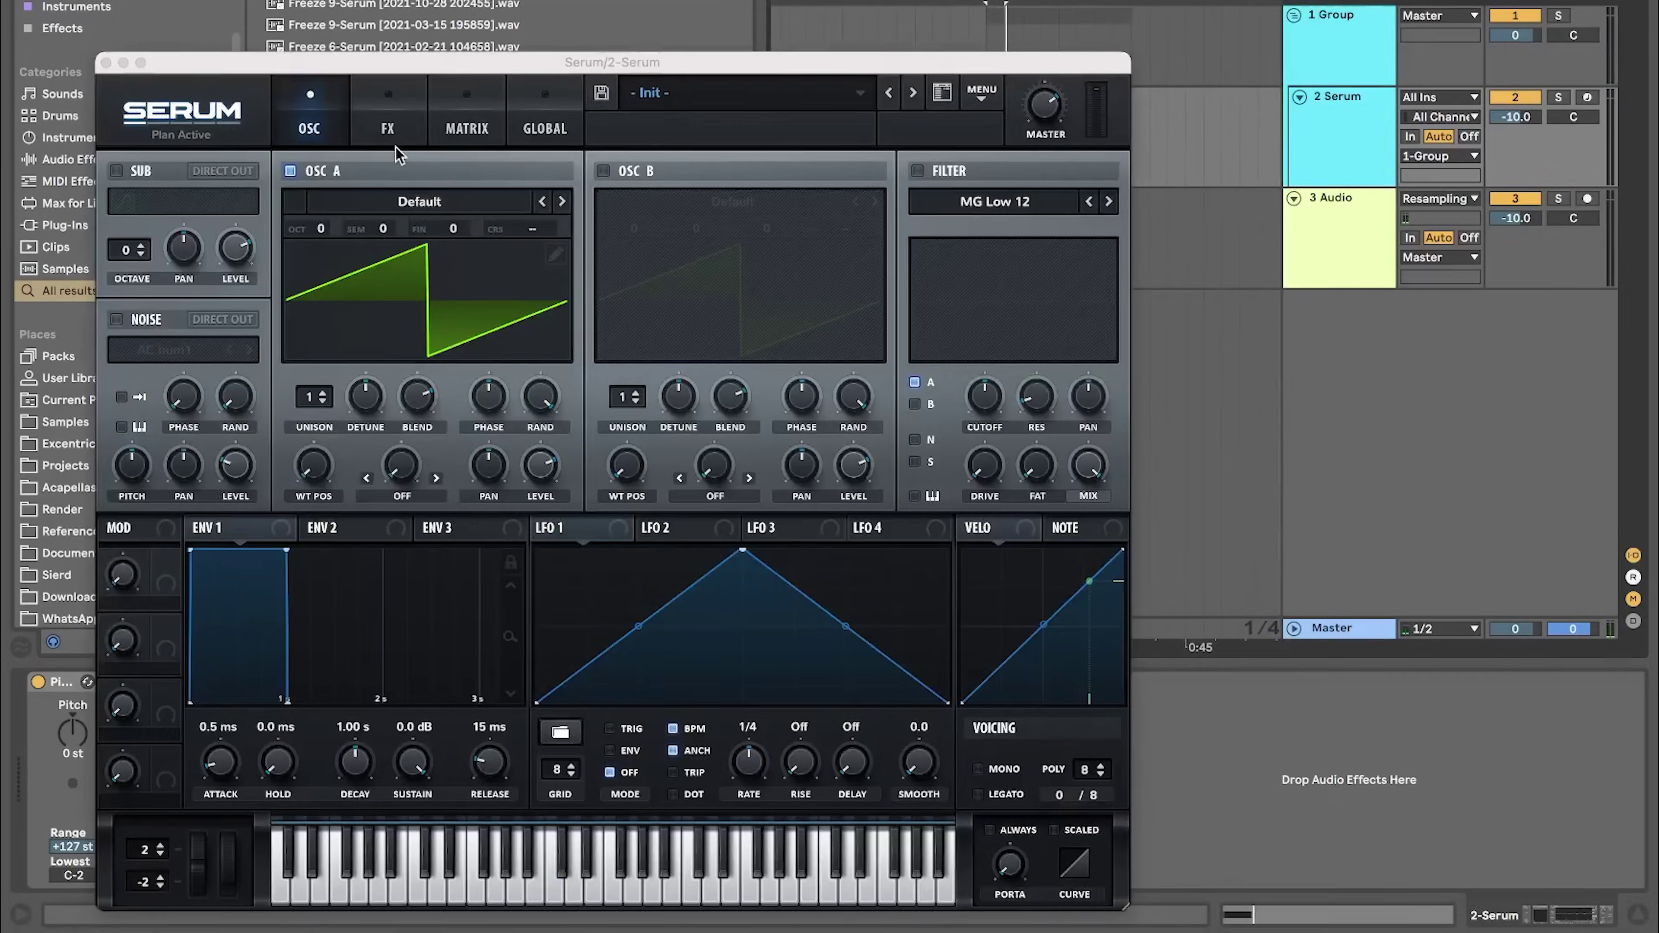
- Load the Basic_Wrd wavetable into Serum's oscillator A and raise its wavetable position slightly
left_click(404, 196)
mouse_move(398, 230)
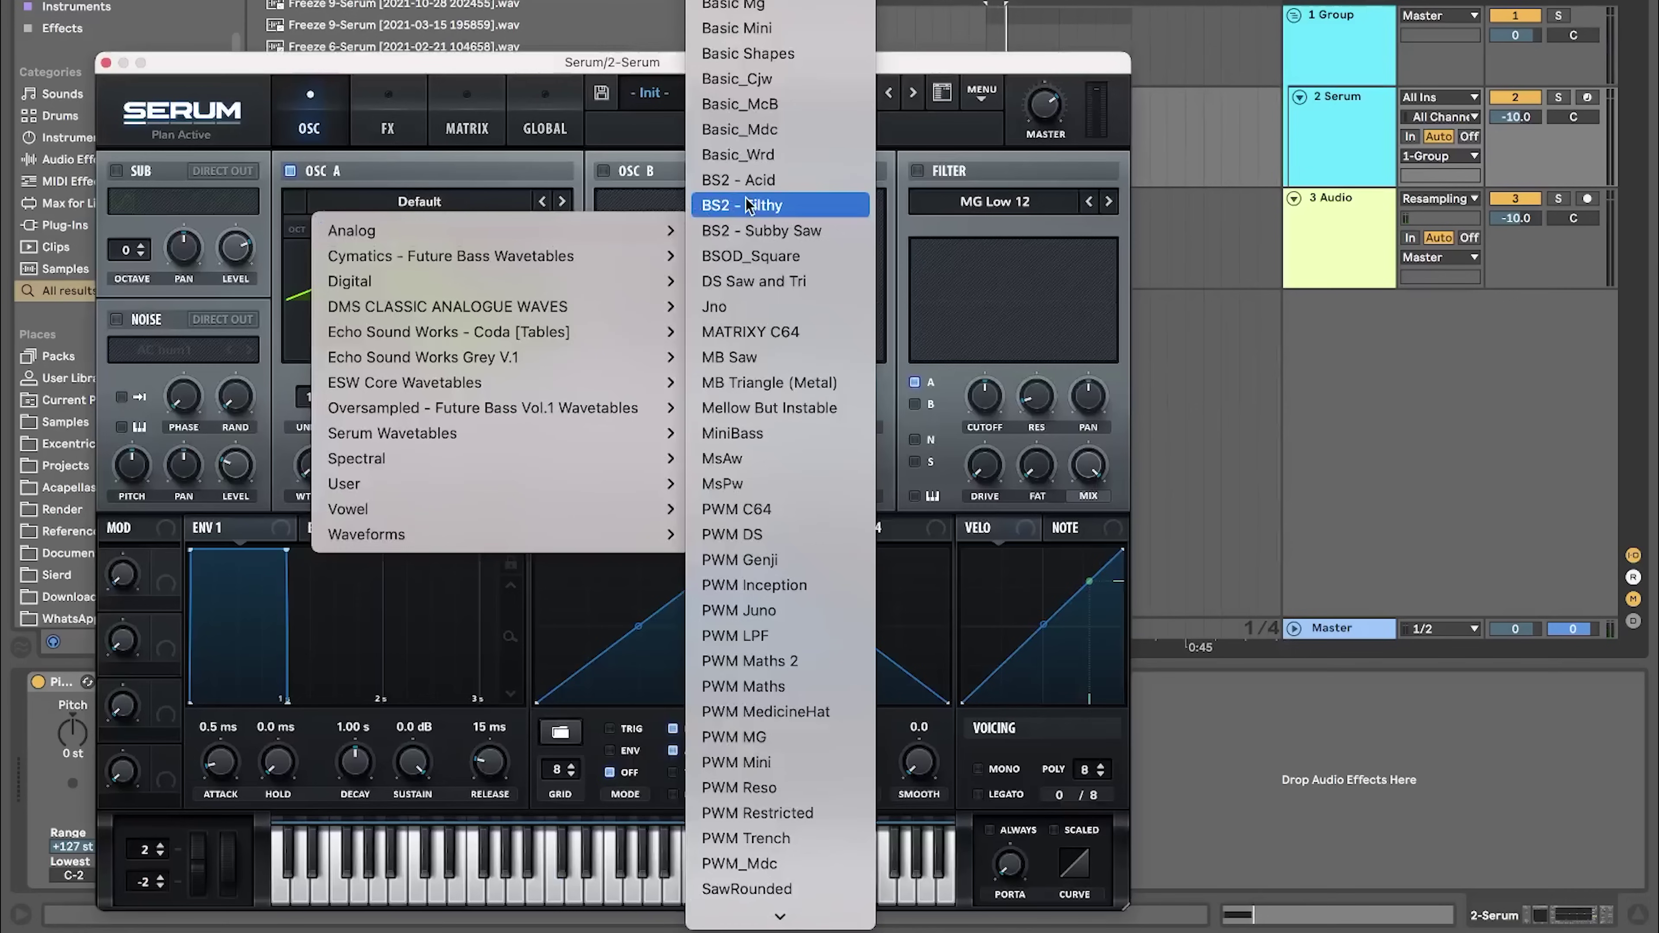
left_click(751, 154)
left_click_drag(321, 458, 322, 447)
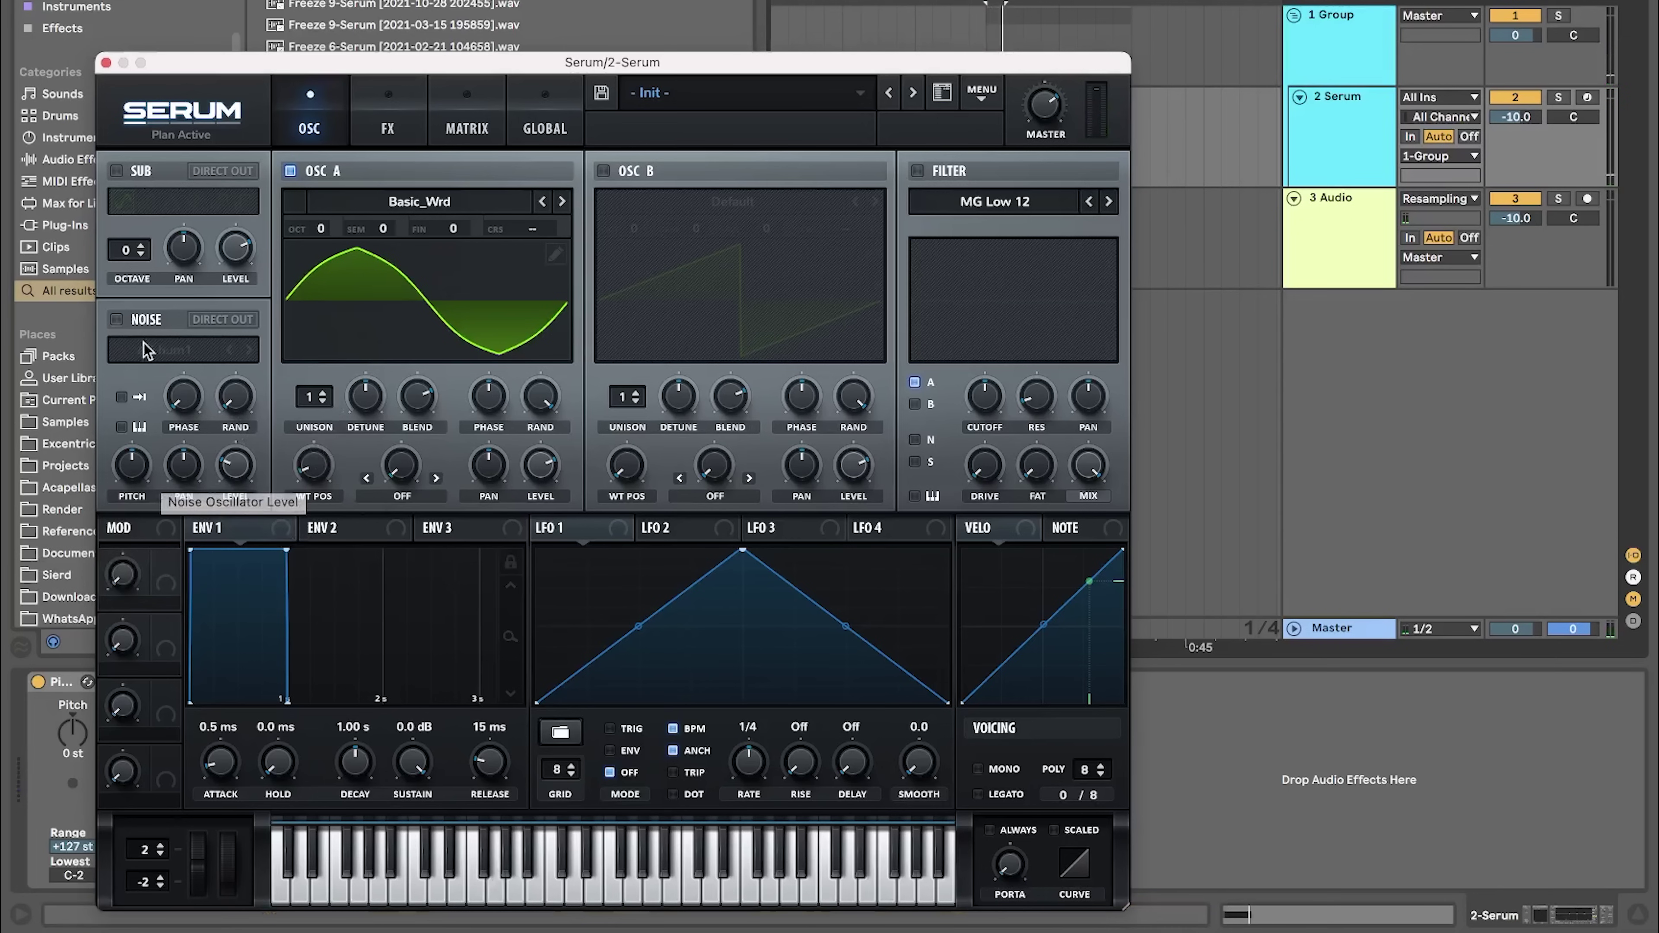
- Enable the noise oscillator, shape Env 2 with a 428 ms decay and 0% sustain, and assign it to oscillator A's level
left_click(339, 527)
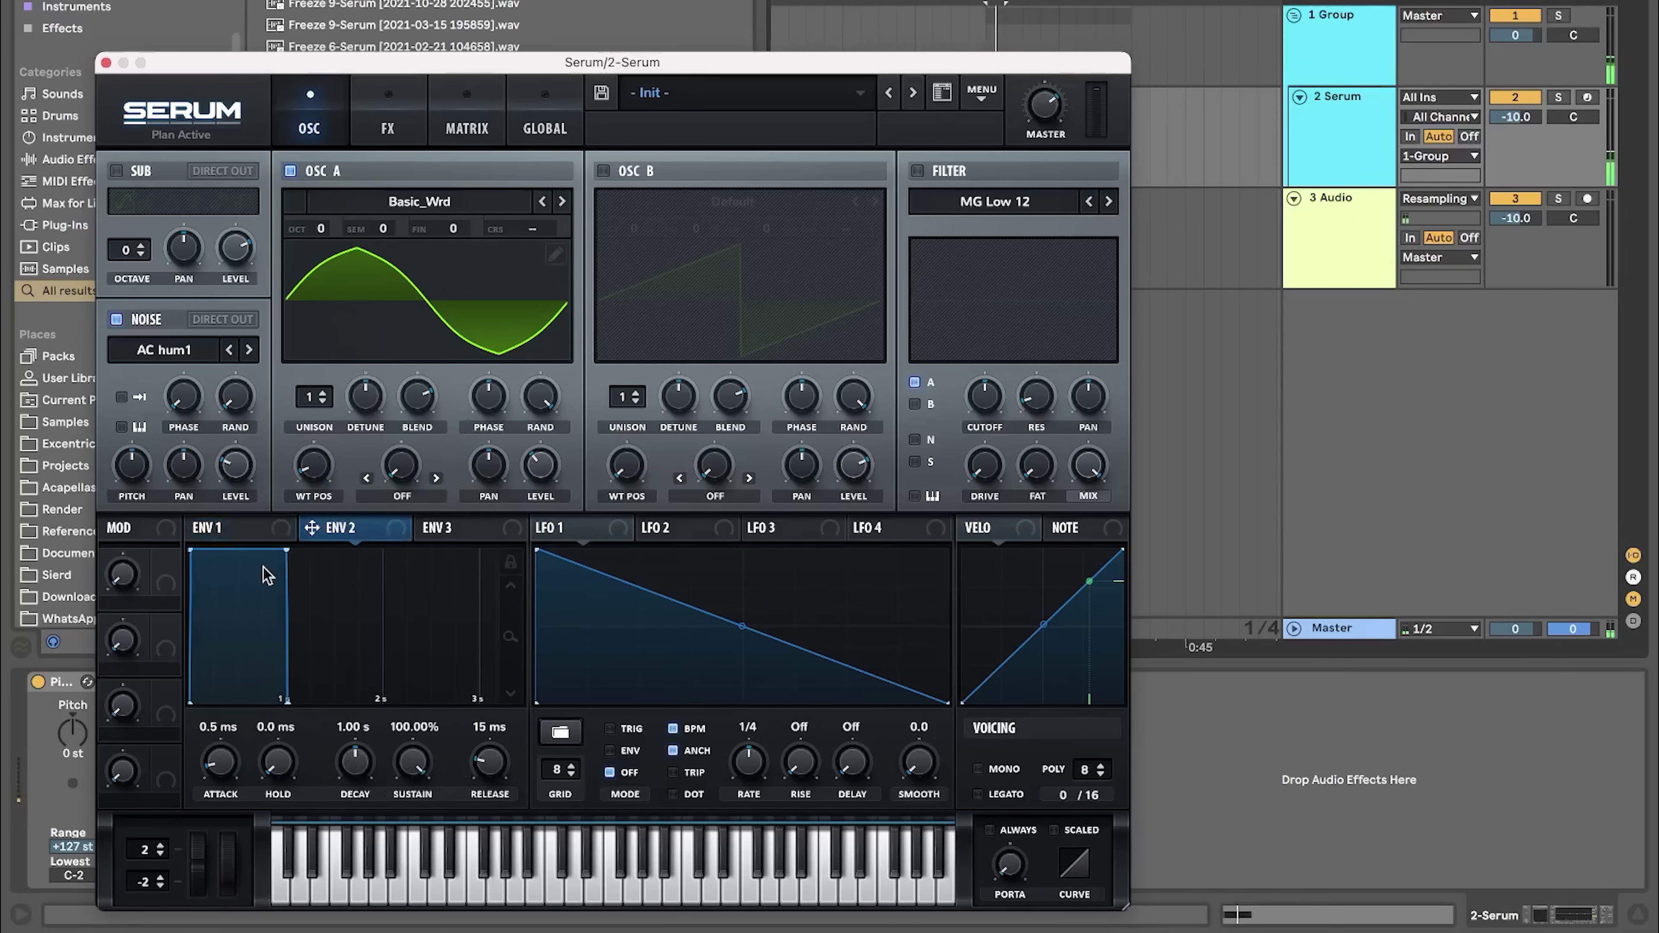
left_click_drag(283, 554, 232, 758)
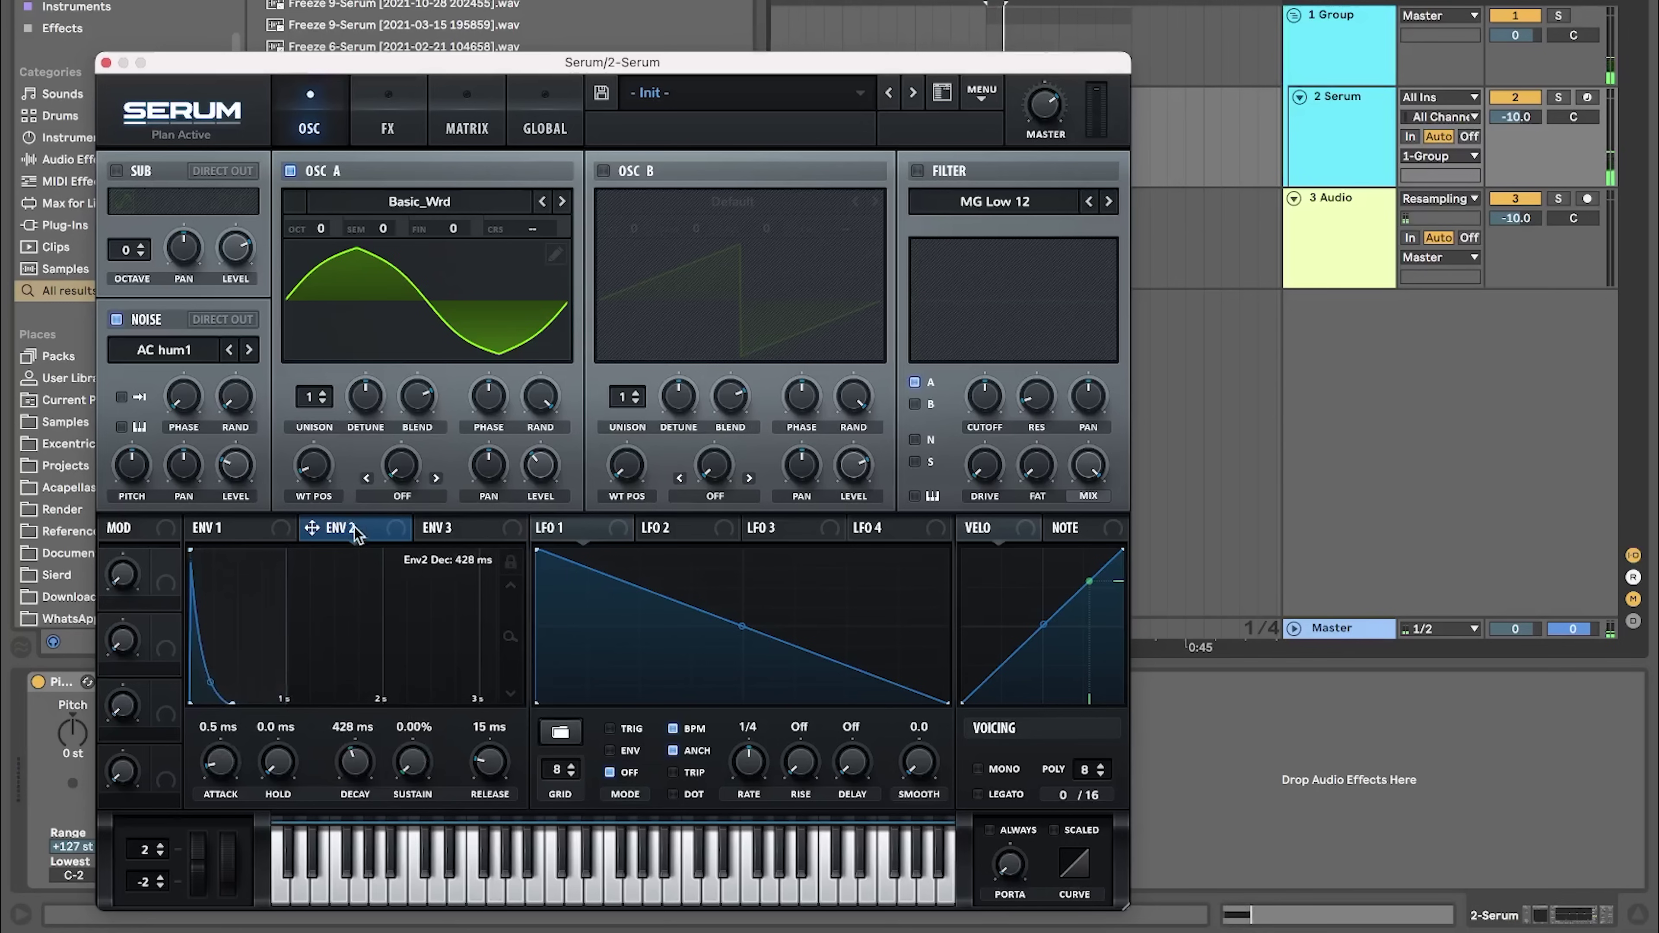
left_click_drag(550, 474, 541, 465)
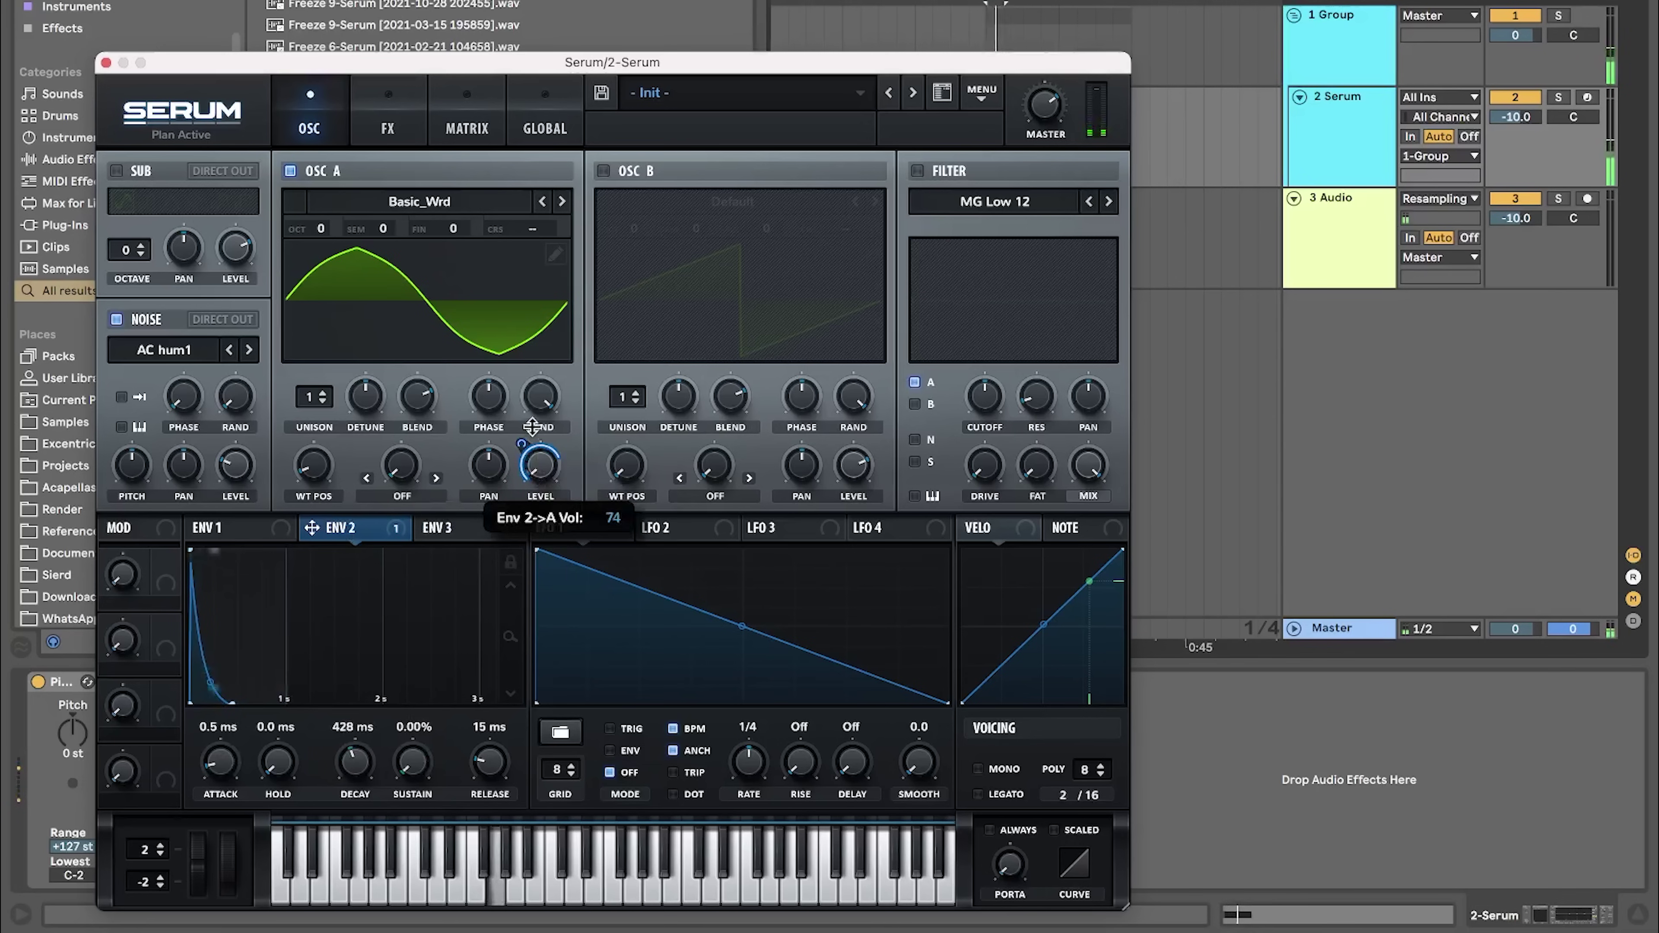
- Shape LFO 1 in ENV mode as a falling curve modulating the noise level, and choose ARP pink as the noise sample
left_click_drag(742, 625, 727, 562)
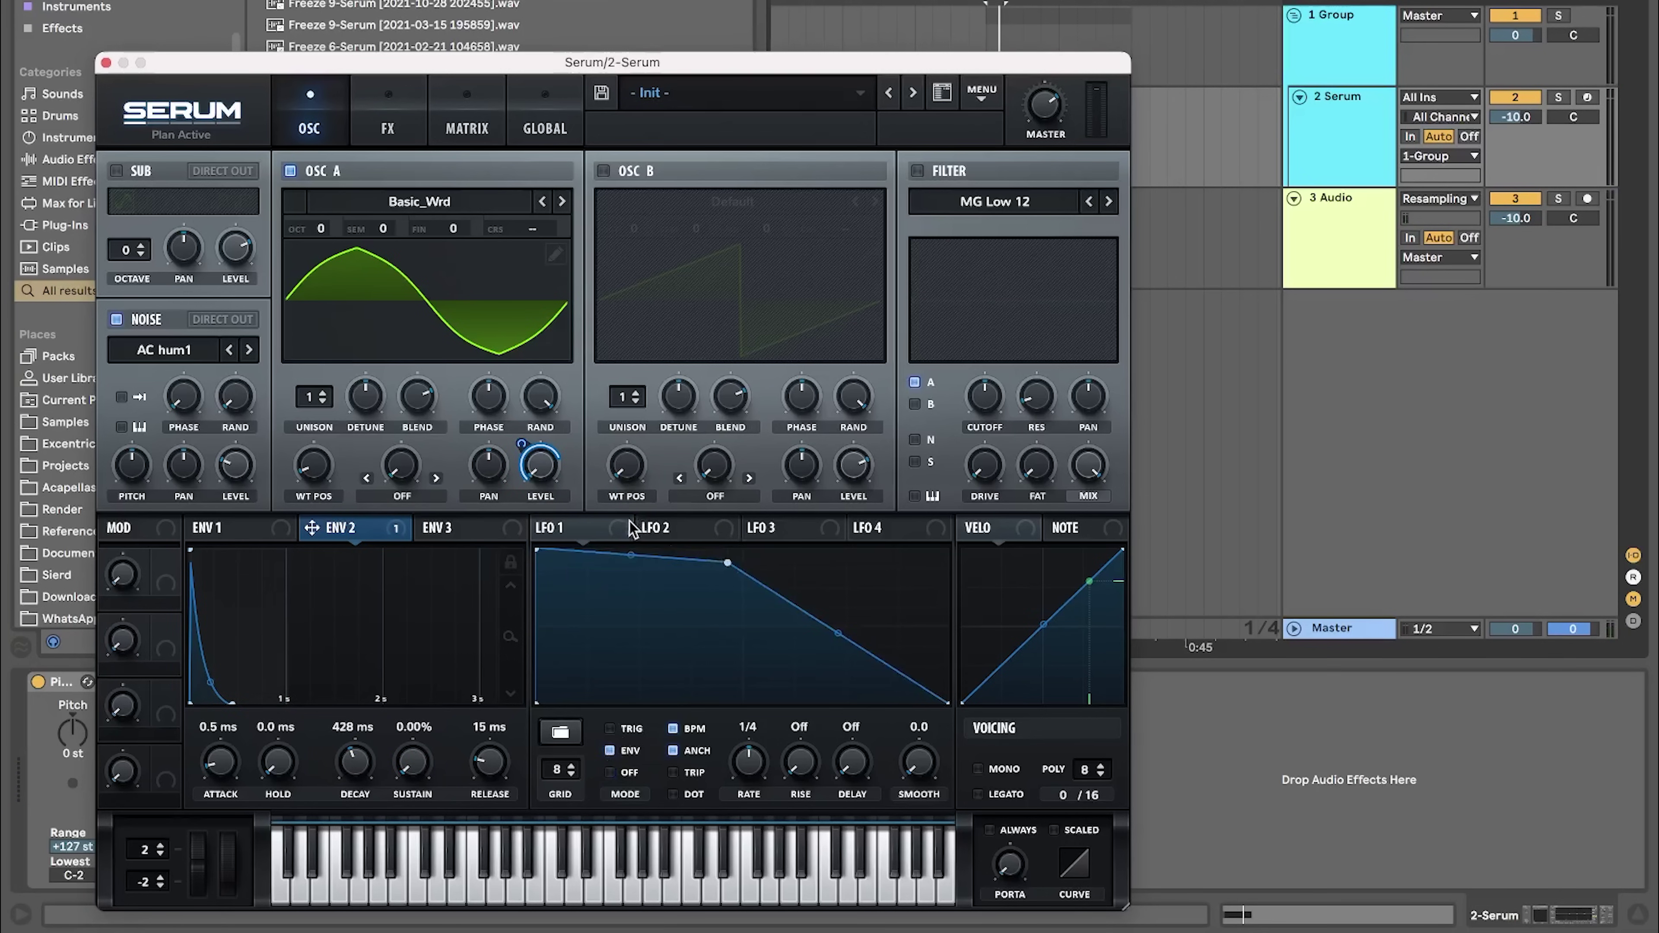
left_click_drag(223, 468, 240, 660)
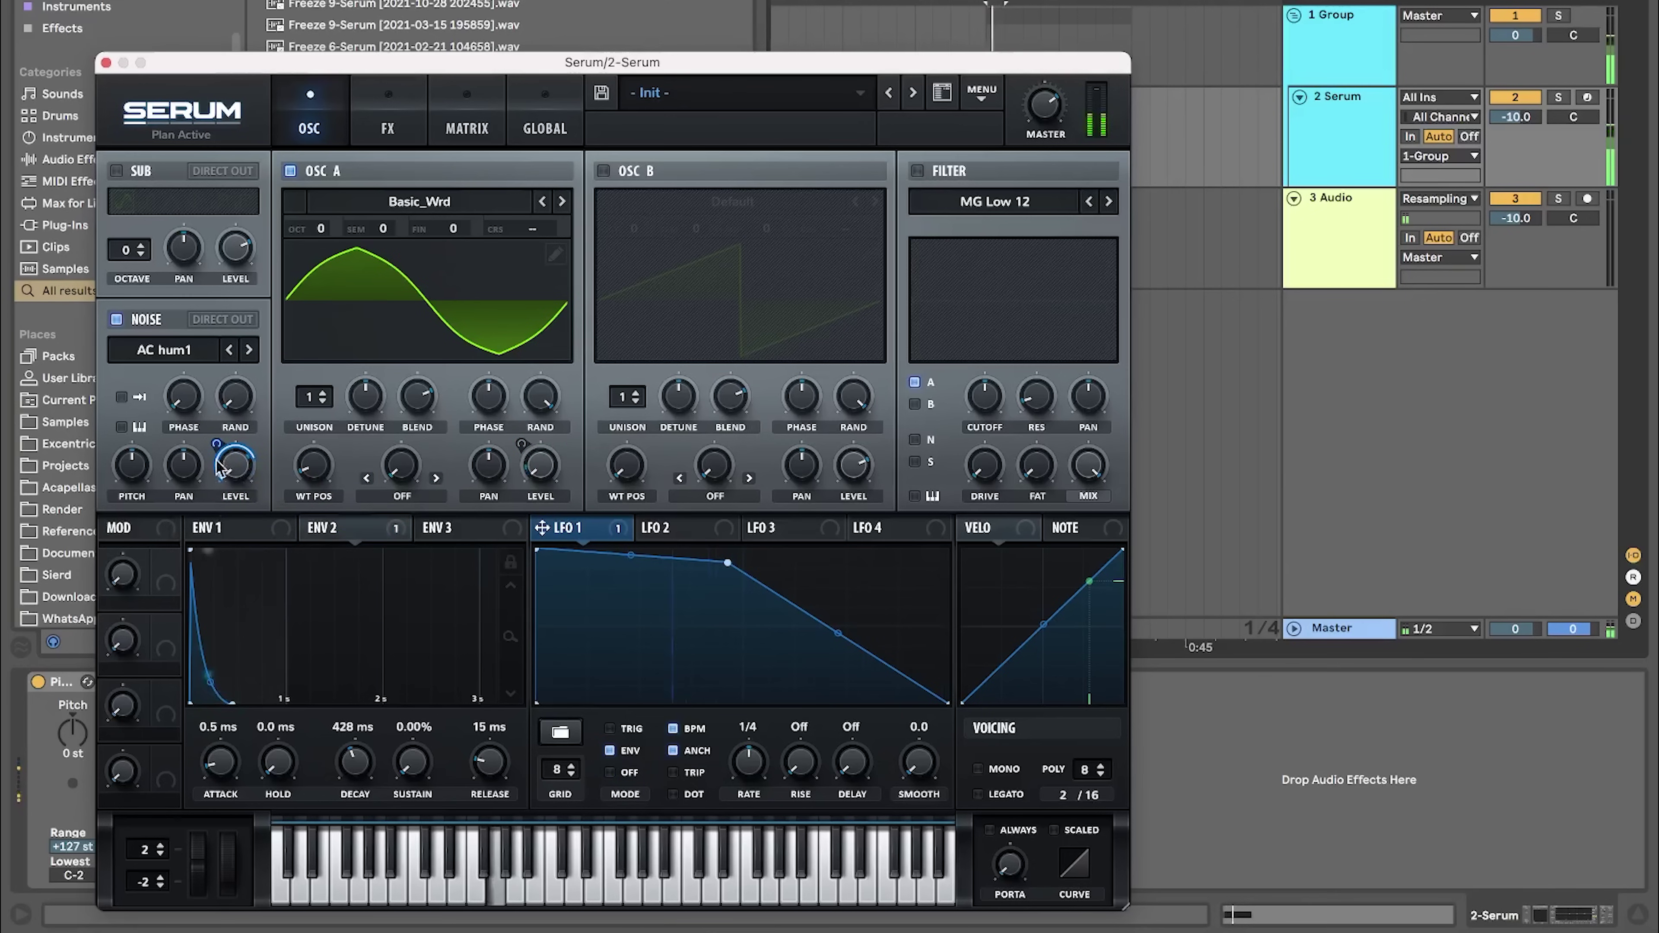
left_click_drag(216, 445, 222, 475)
left_click_drag(838, 633, 833, 659)
left_click_drag(727, 563, 625, 559)
mouse_move(787, 676)
left_mouse_down()
mouse_move(785, 659)
mouse_move(719, 753)
mouse_move(784, 703)
left_mouse_up()
double_click(785, 659)
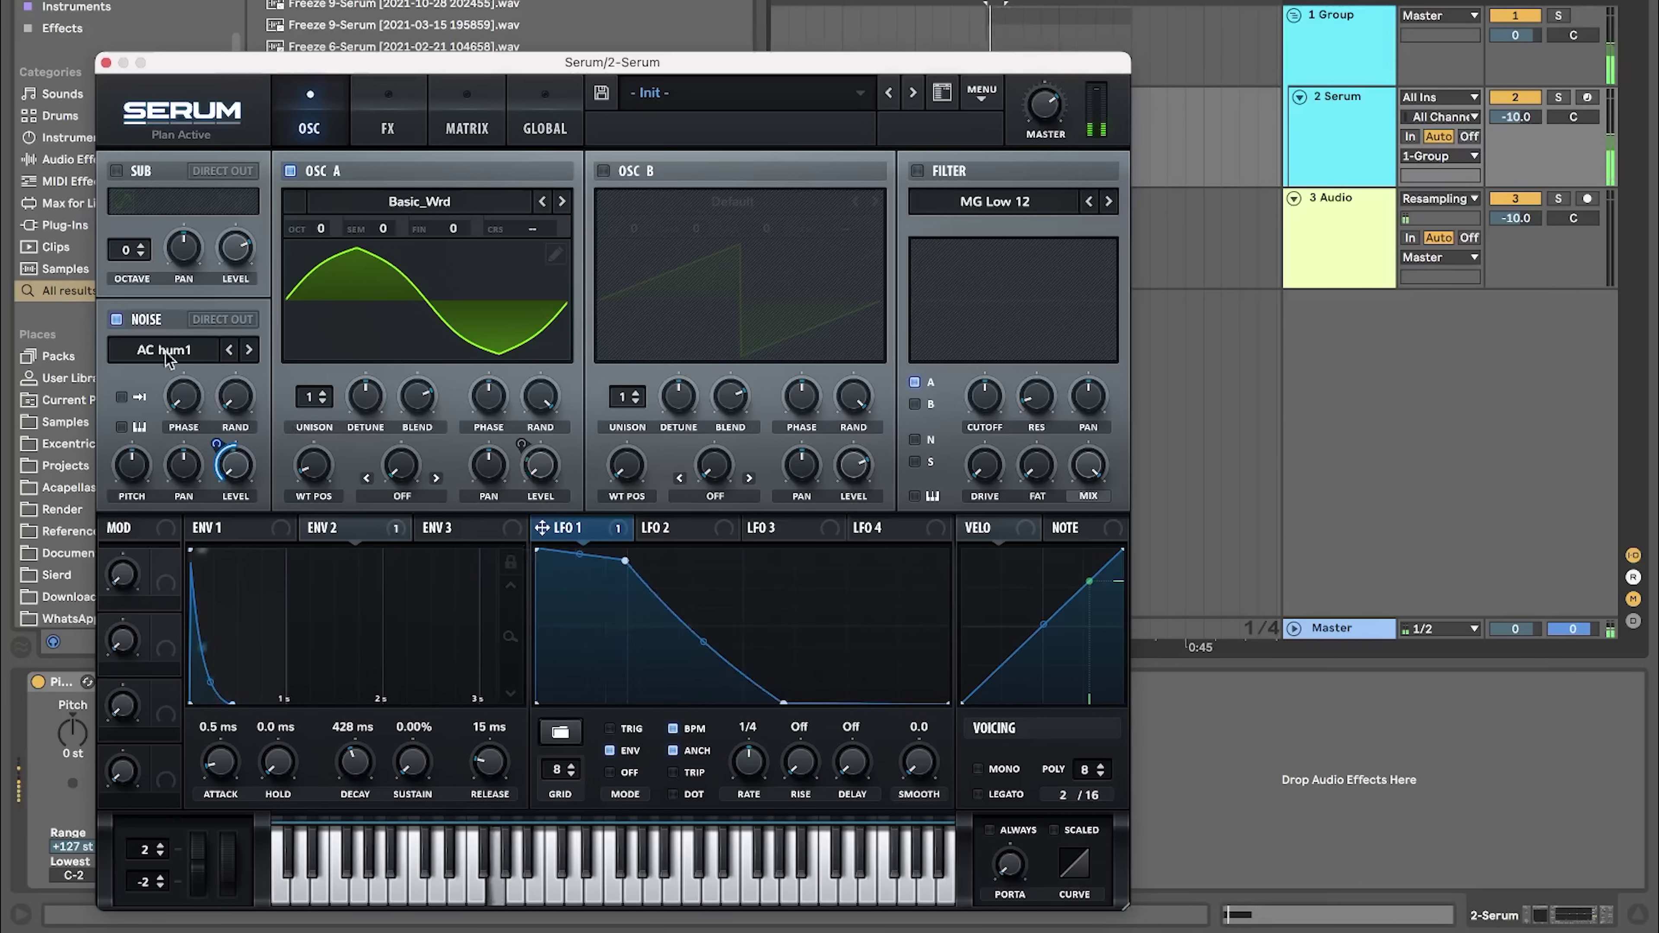
left_click(203, 356)
left_click(574, 425)
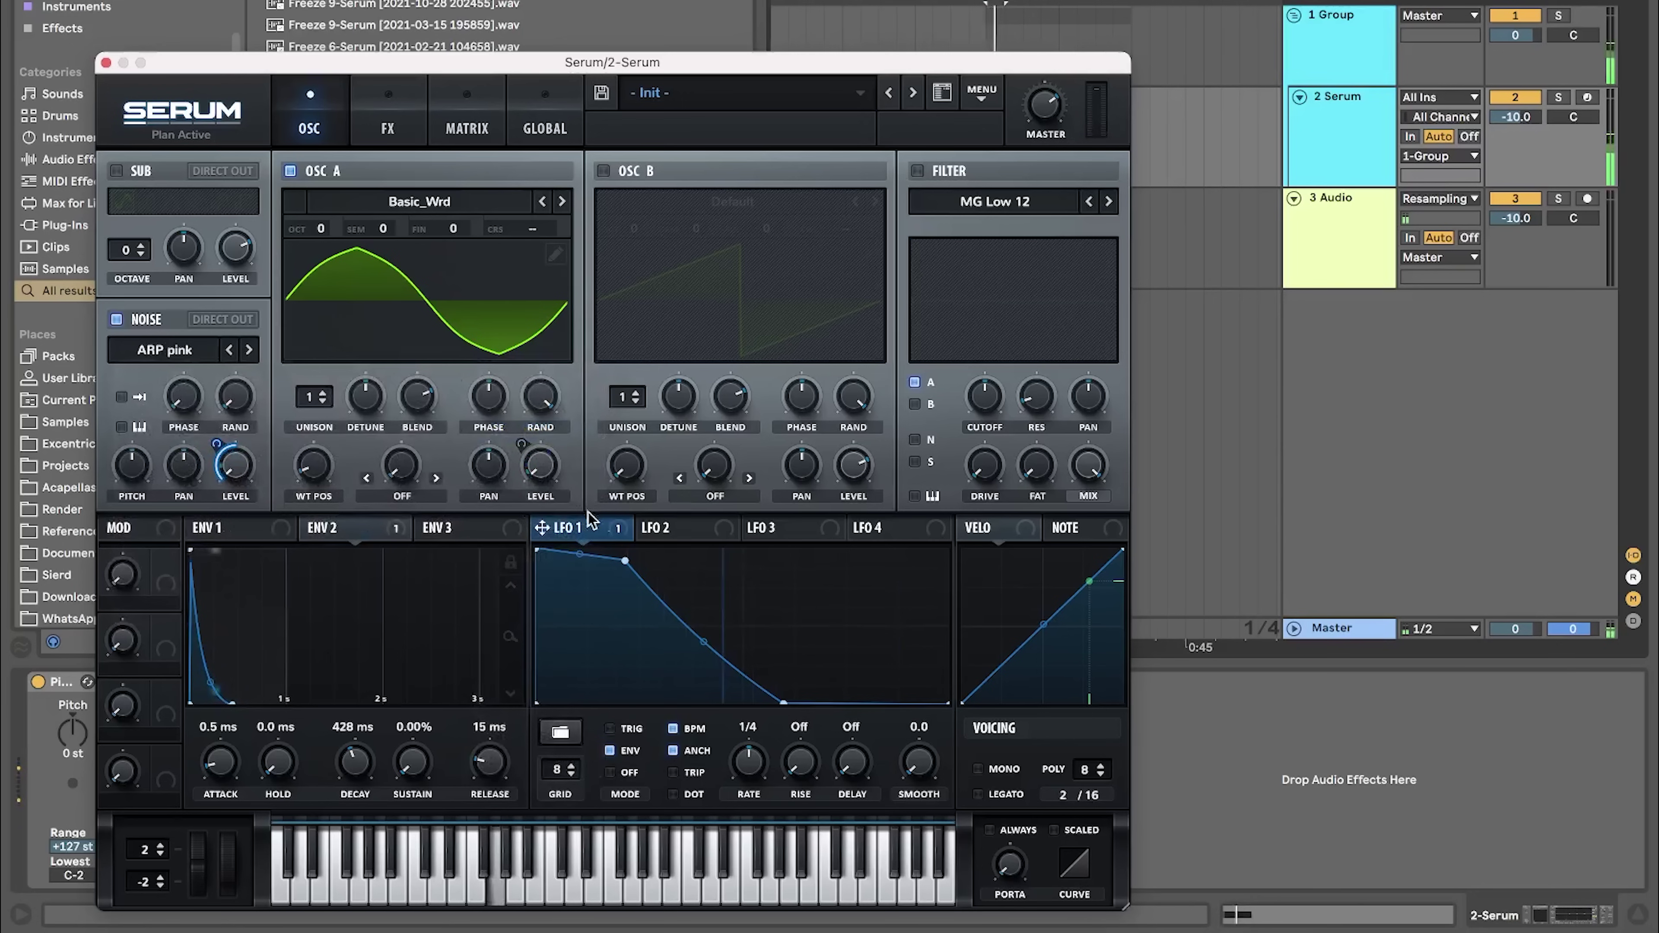
- Shape LFO 2 as a steep drop in ENV mode at 19.7 Hz, modulating oscillator A's coarse pitch and the noise pitch
left_click(656, 529)
left_click_drag(753, 555, 386, 503)
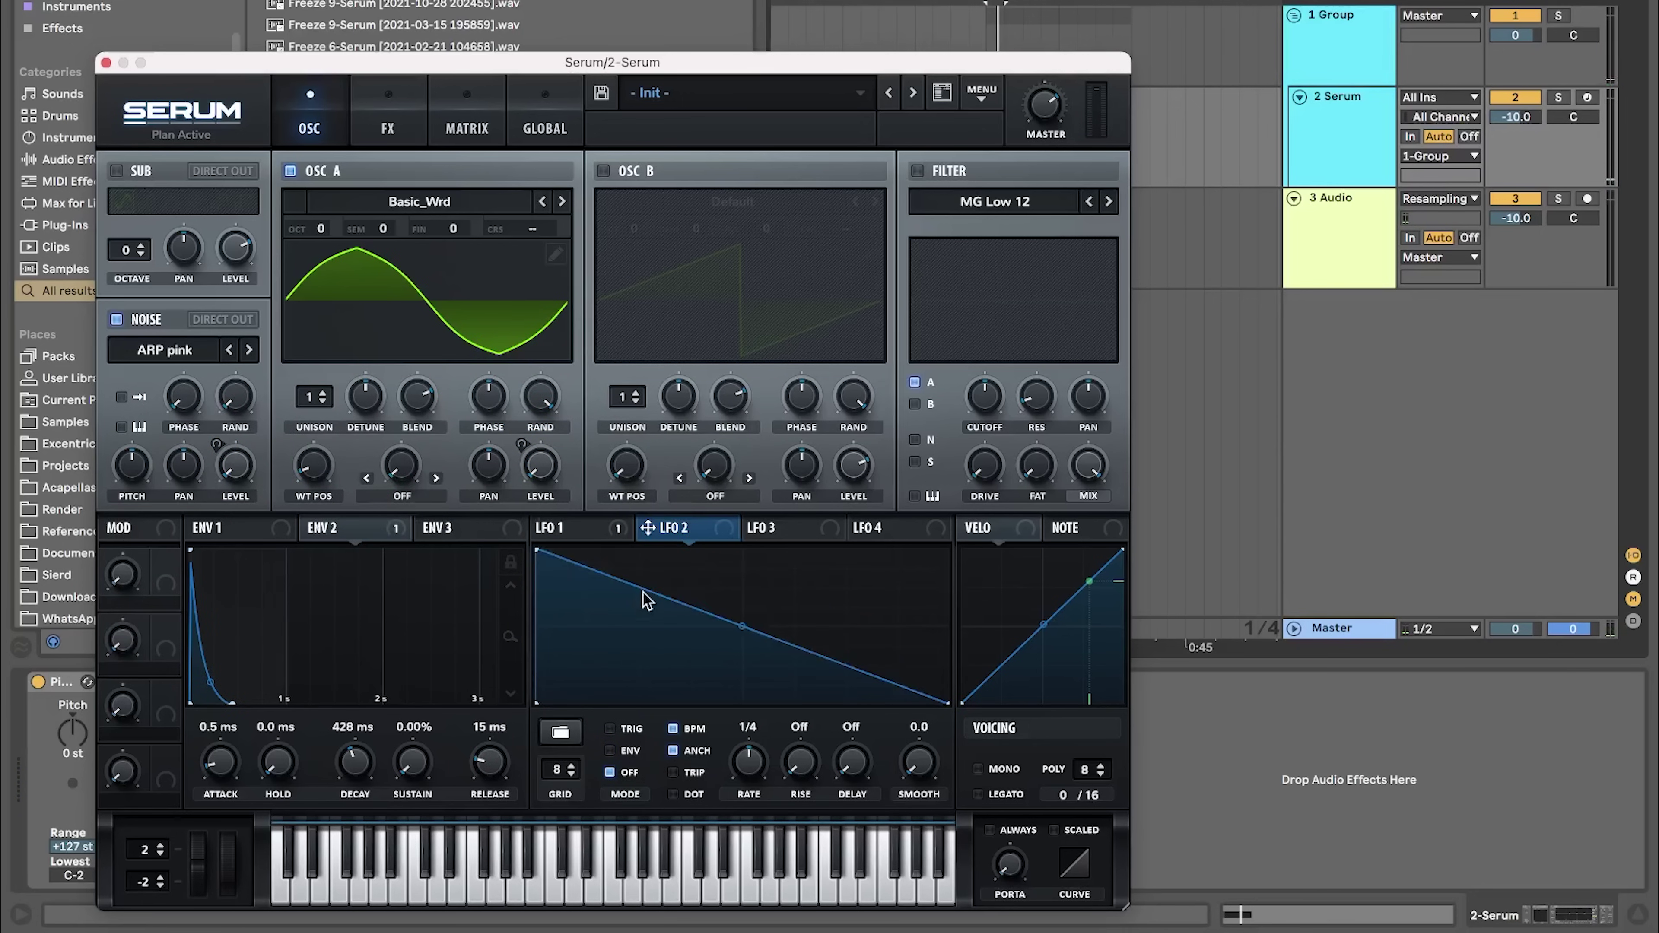
left_click_drag(647, 598, 633, 724)
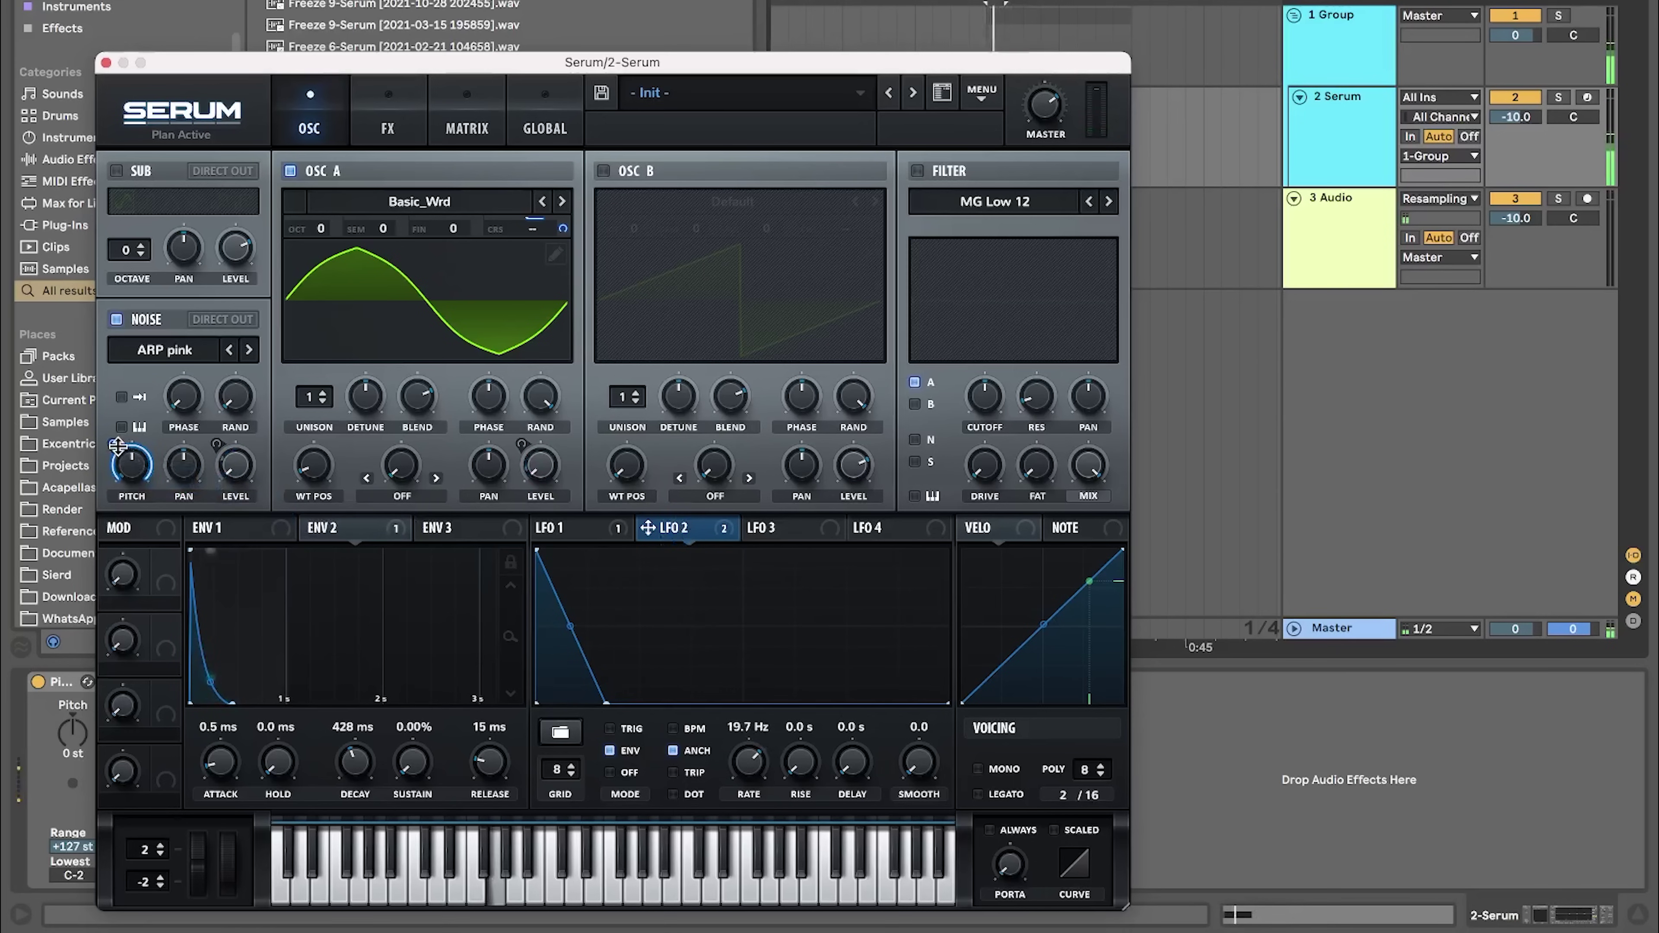
left_click_drag(117, 445, 131, 465)
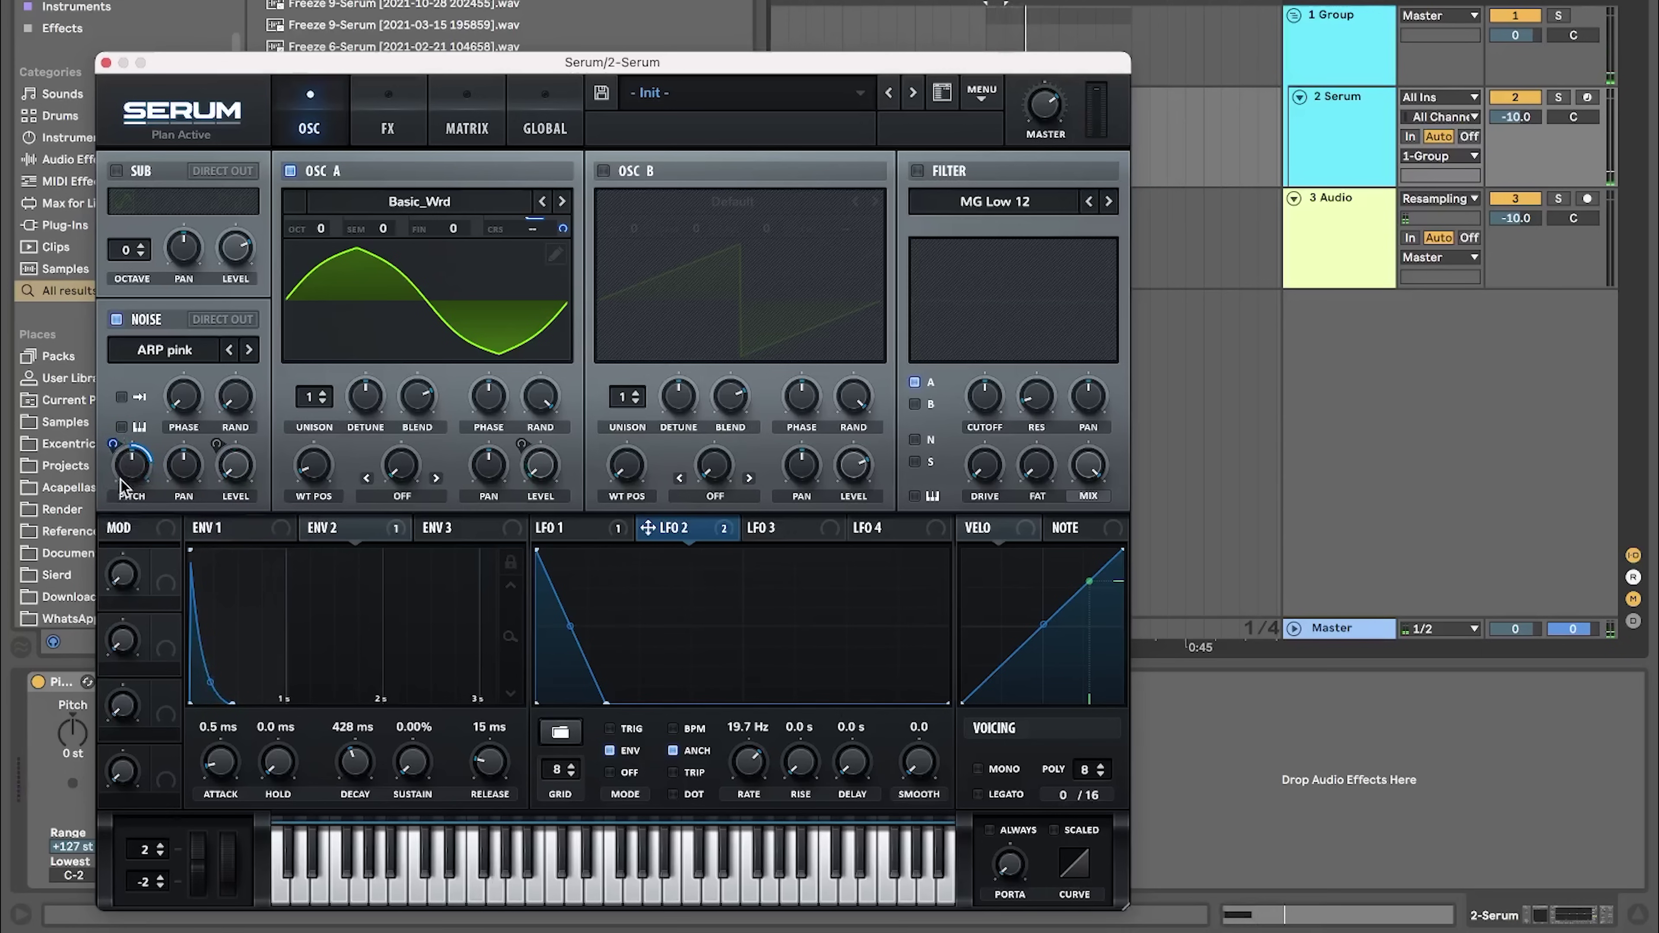
left_click_drag(134, 465, 132, 497)
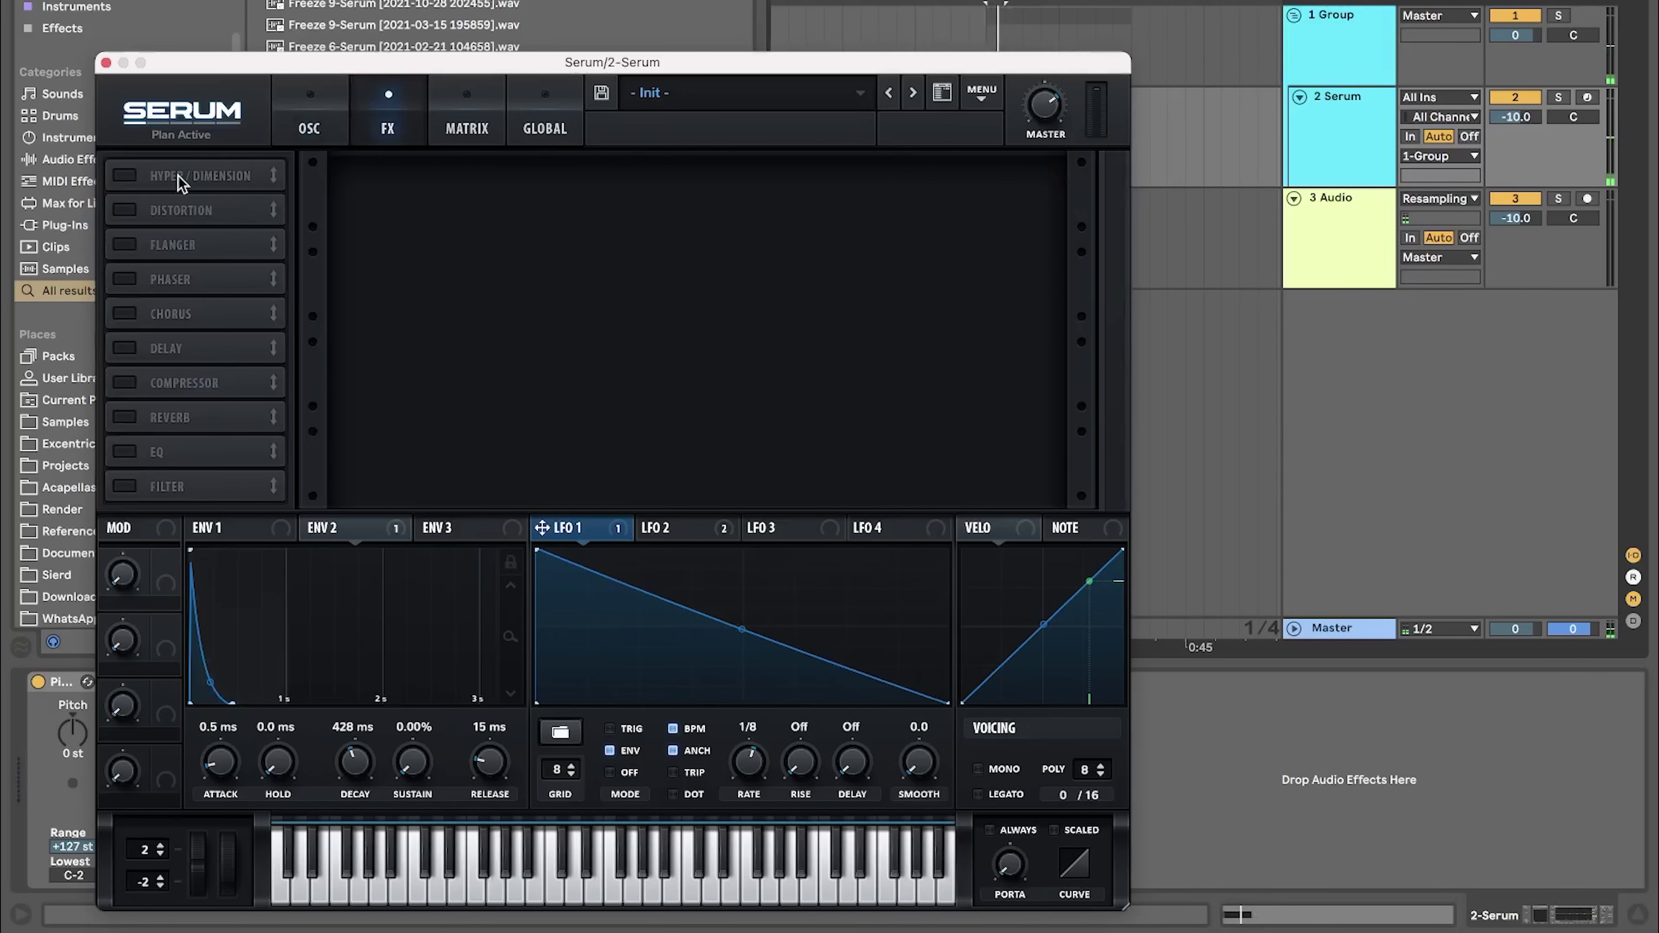
- Enable the Tube distortion with LFO 1 modulating its drive, and set its filter to PRE at 13290 Hz
left_click(124, 210)
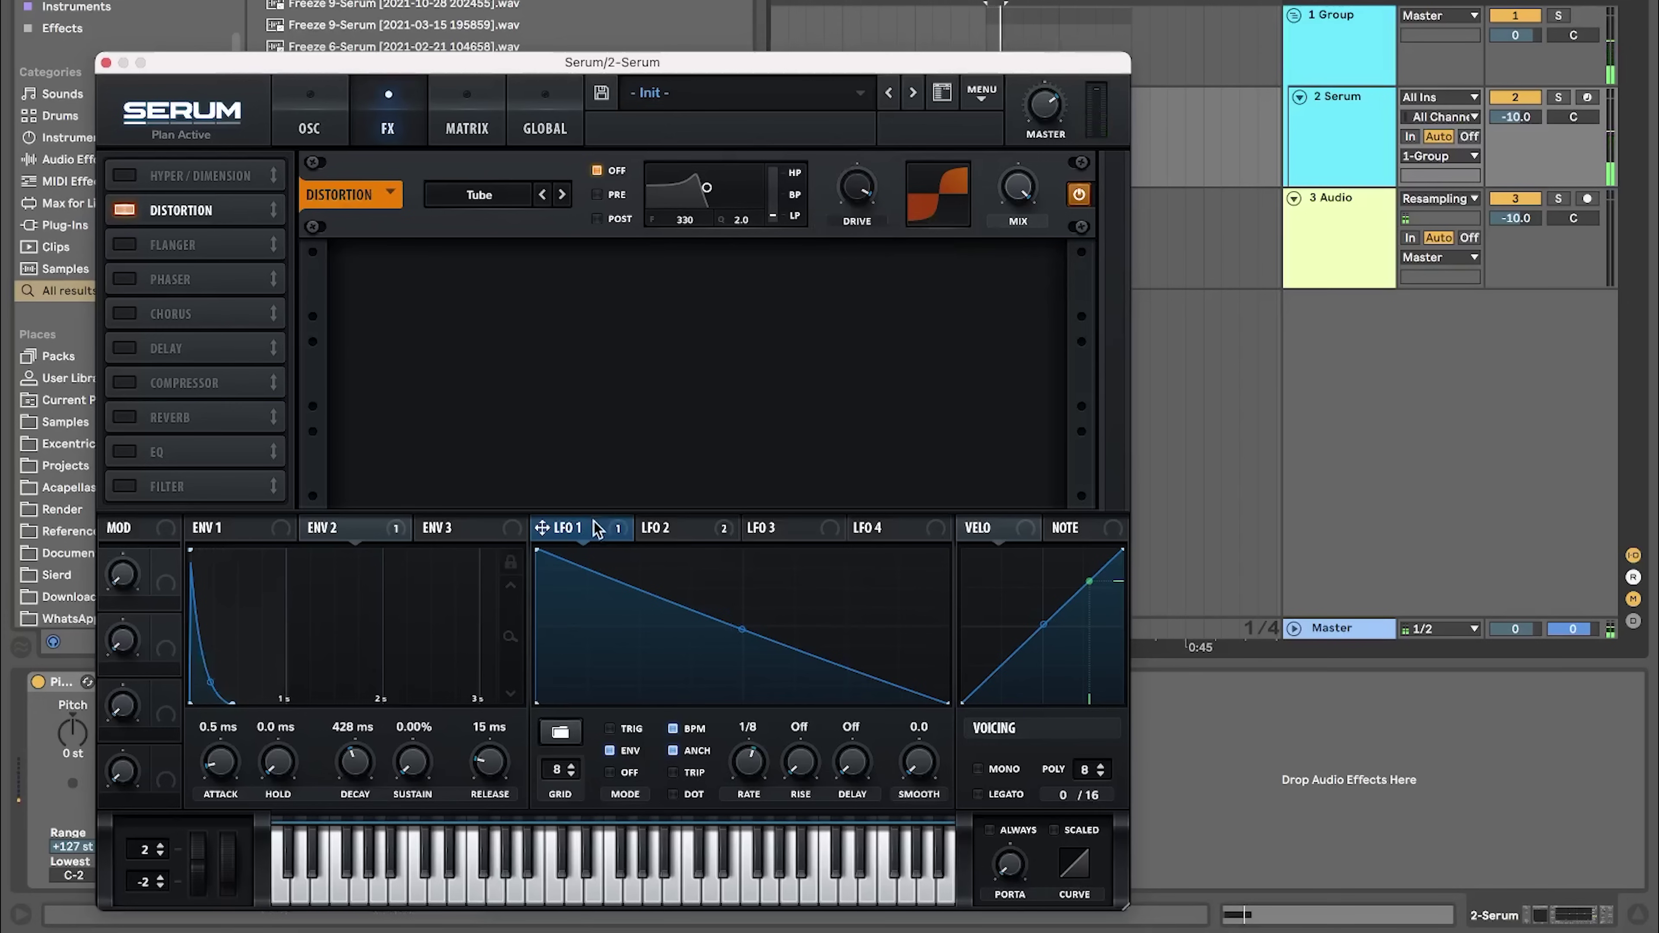
left_click_drag(869, 196, 882, 45)
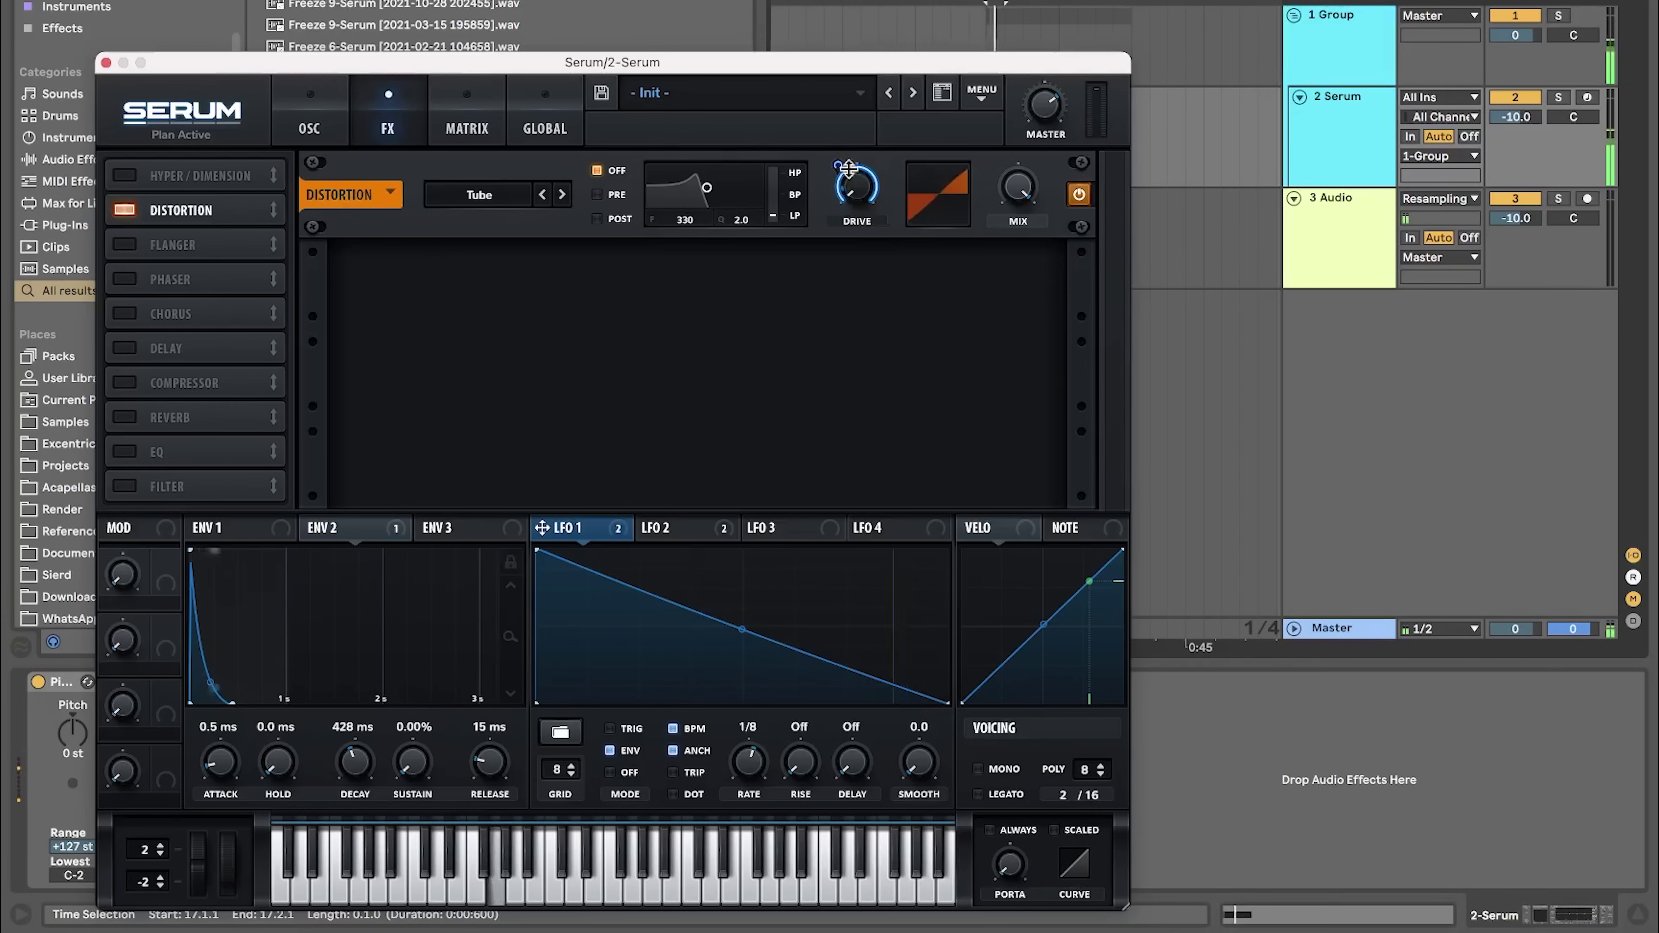
mouse_move(849, 167)
mouse_move(857, 196)
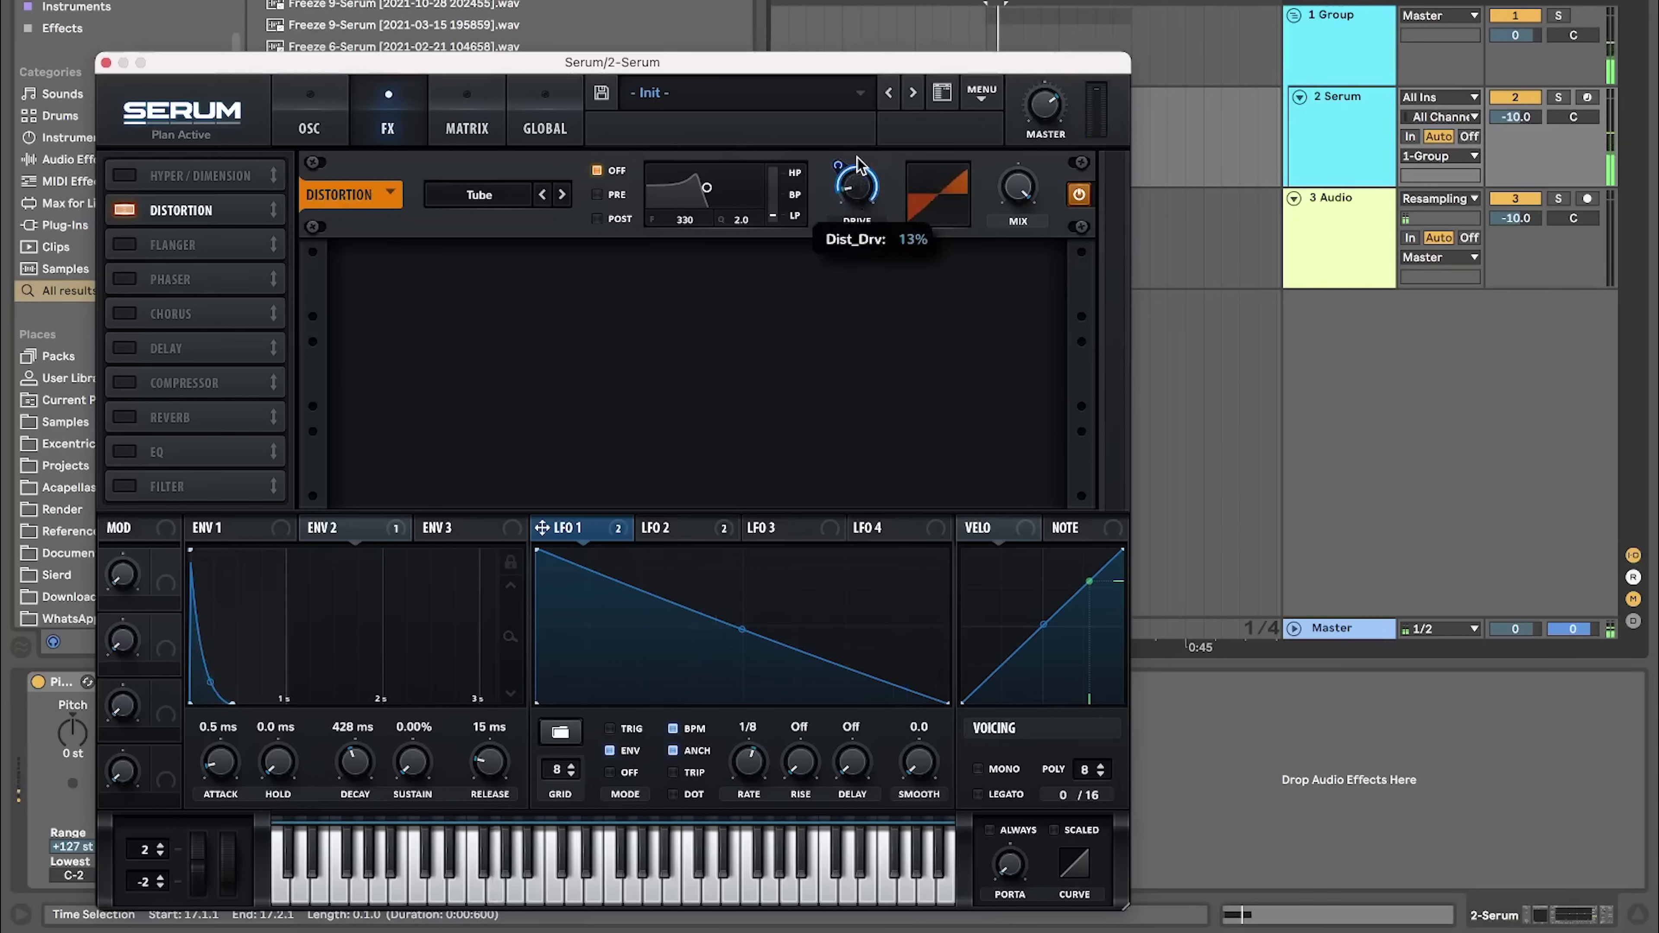
left_click_drag(856, 181, 855, 197)
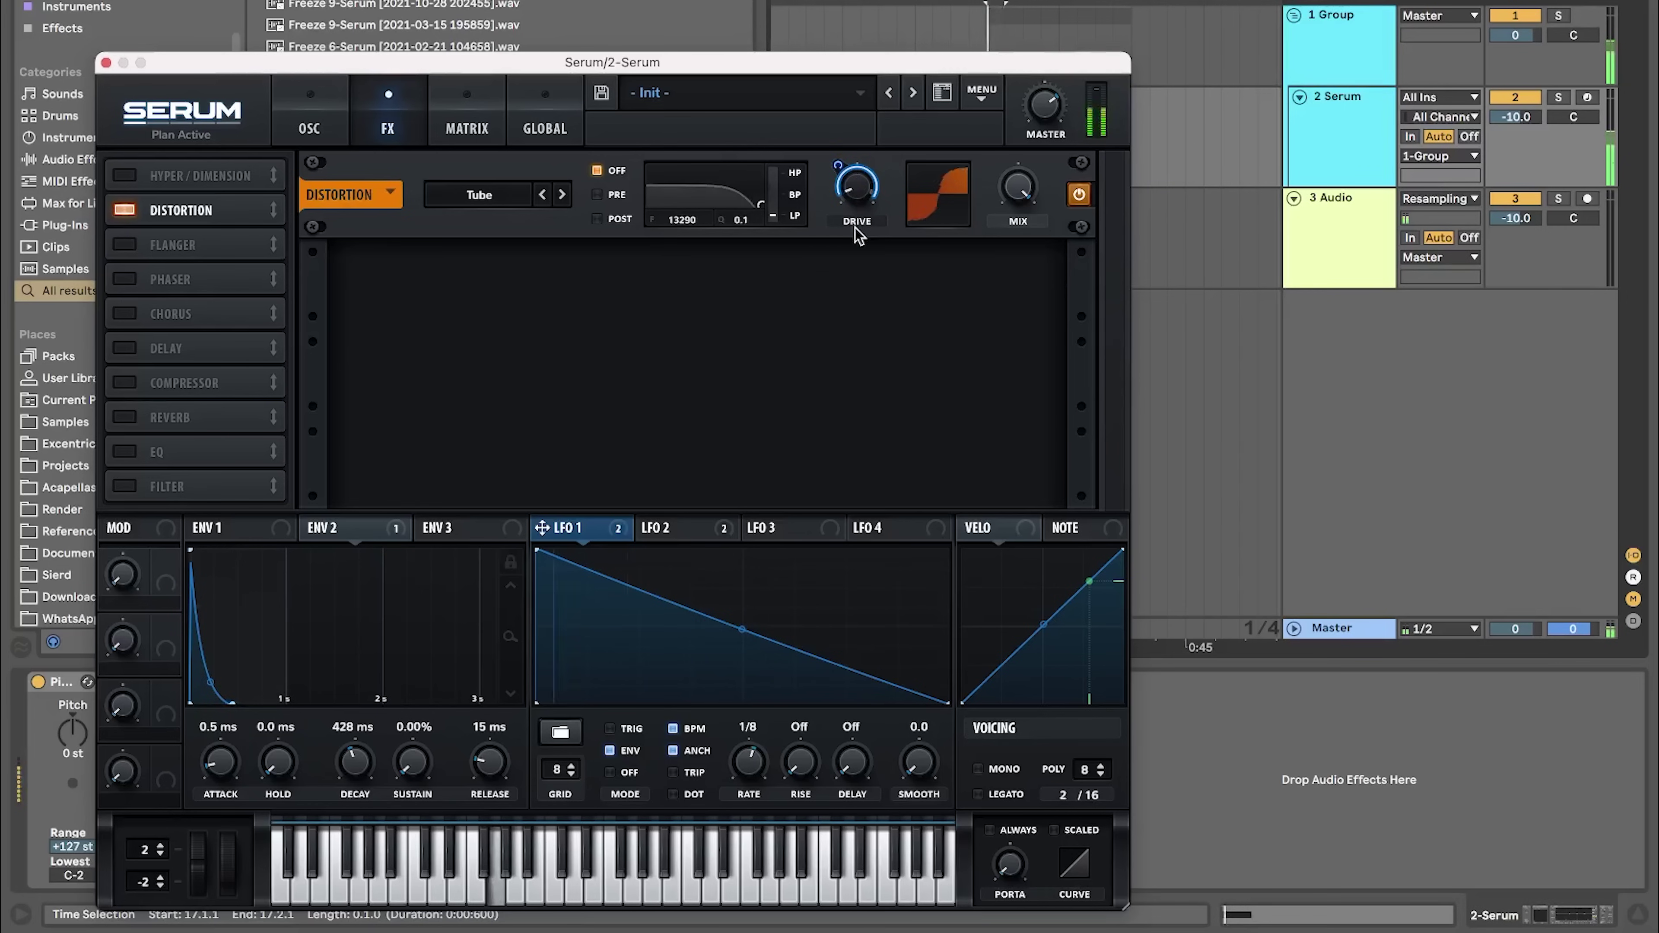
left_click(600, 195)
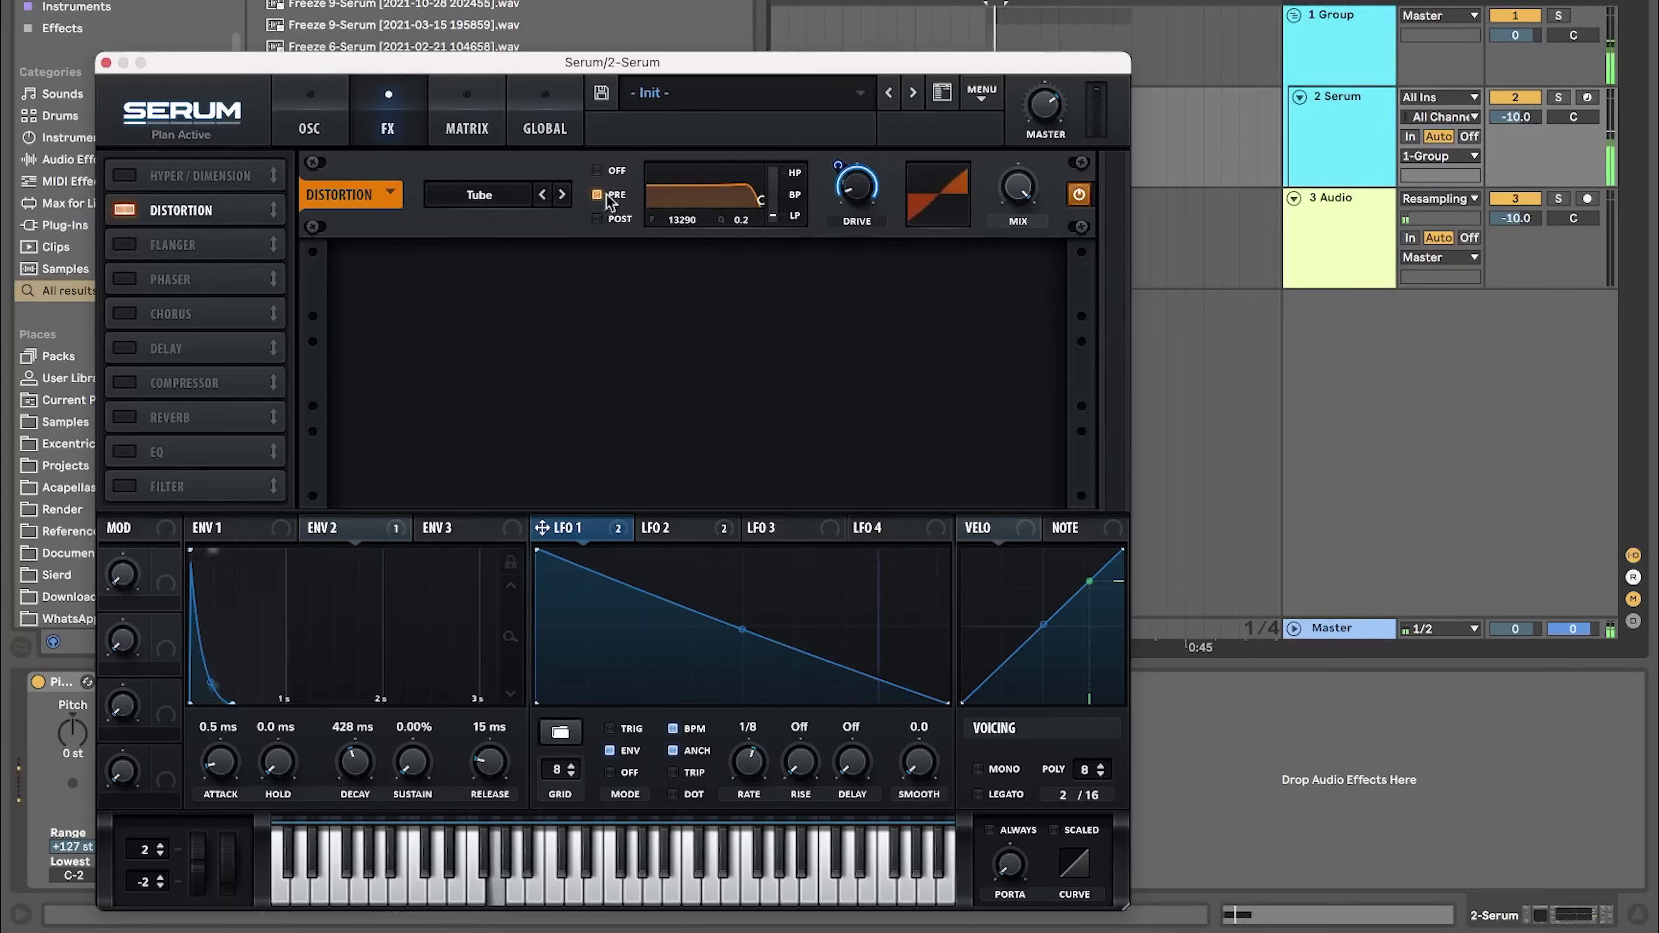
- Enable the Compressor in Multiband mode and set its high band to 41%
left_click(124, 383)
left_click(796, 311)
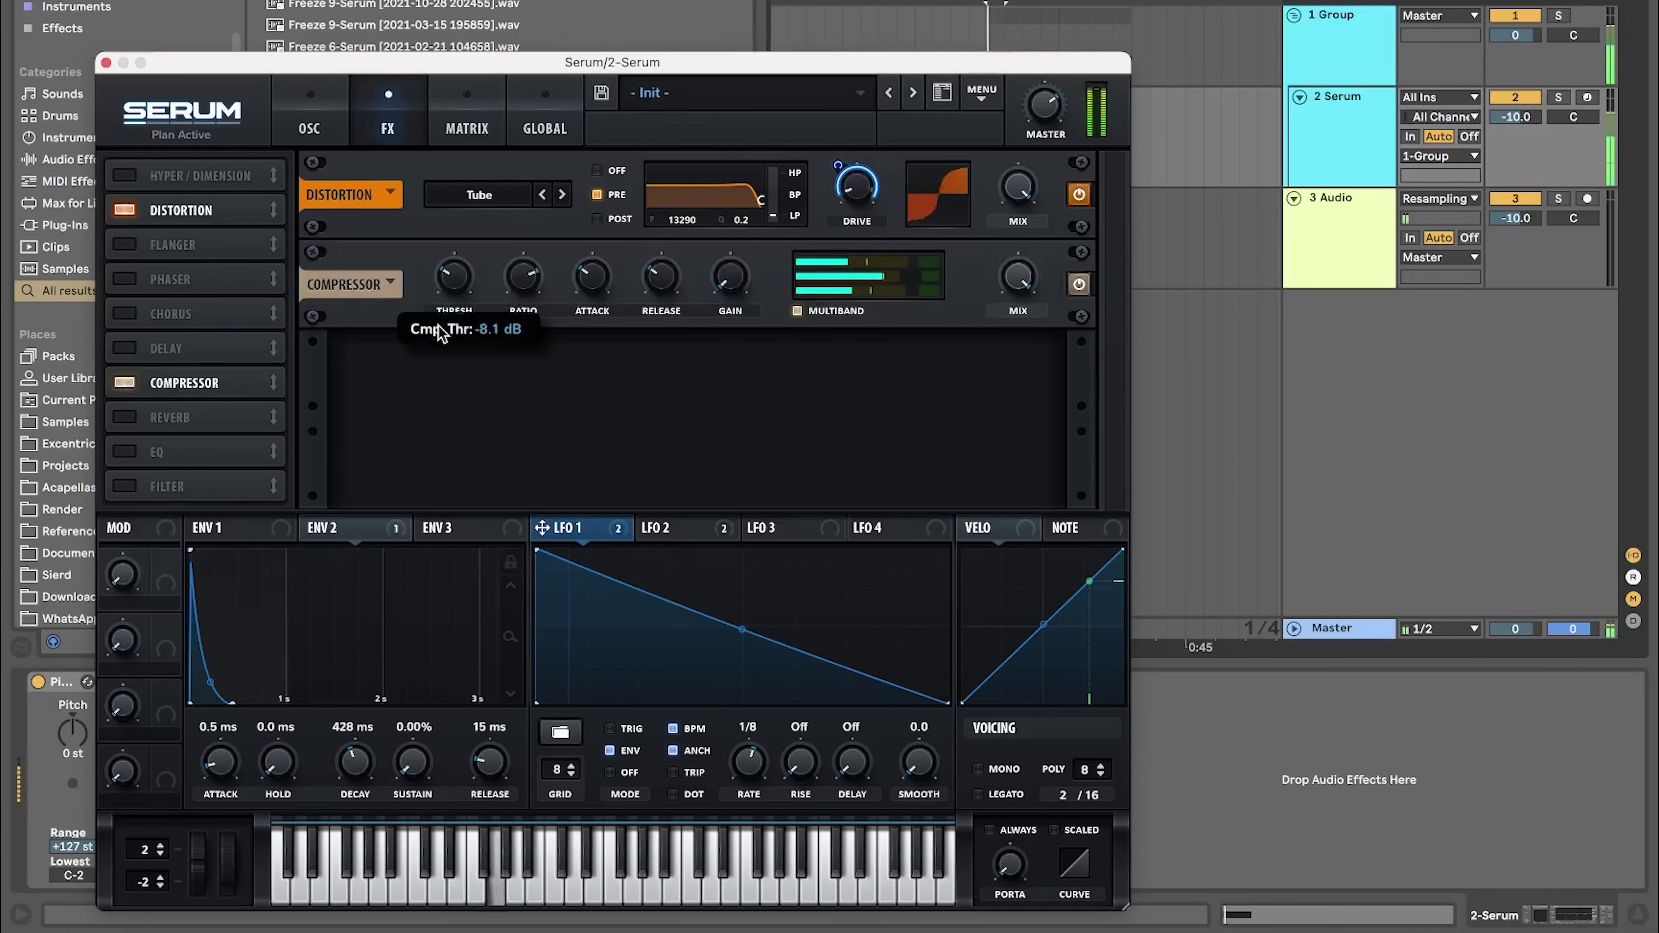
left_click(907, 253)
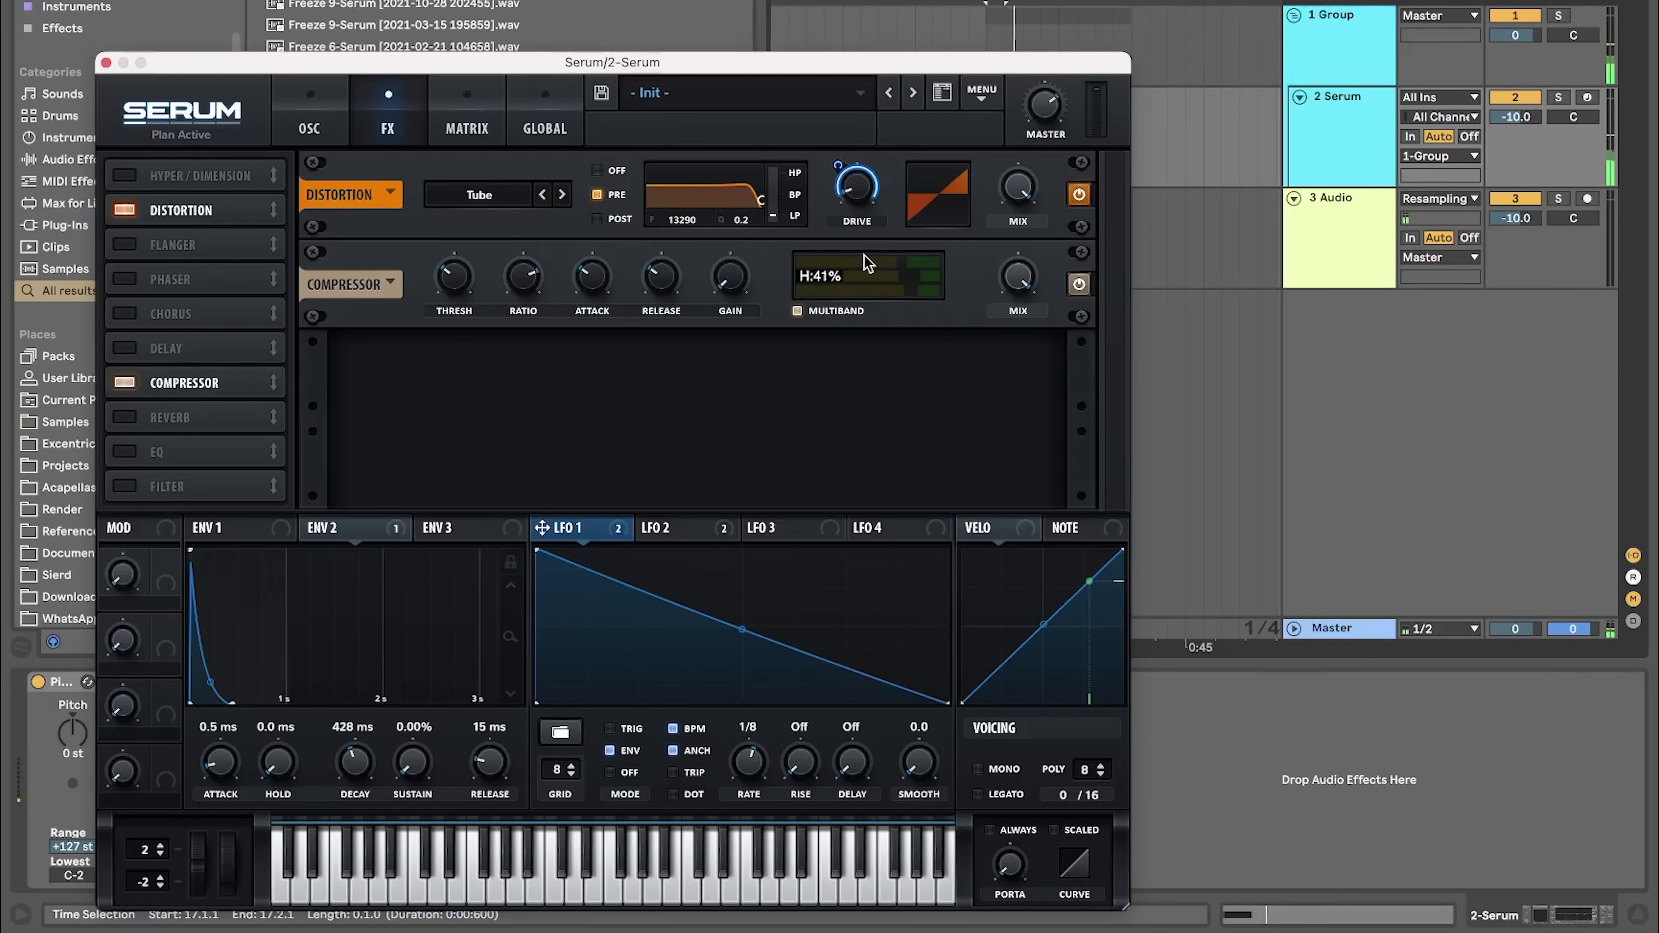
- Enable the EQ, adjust its lower band's frequency, Q and gain, and assign LFO 1 to the gains of both bands
left_click(124, 451)
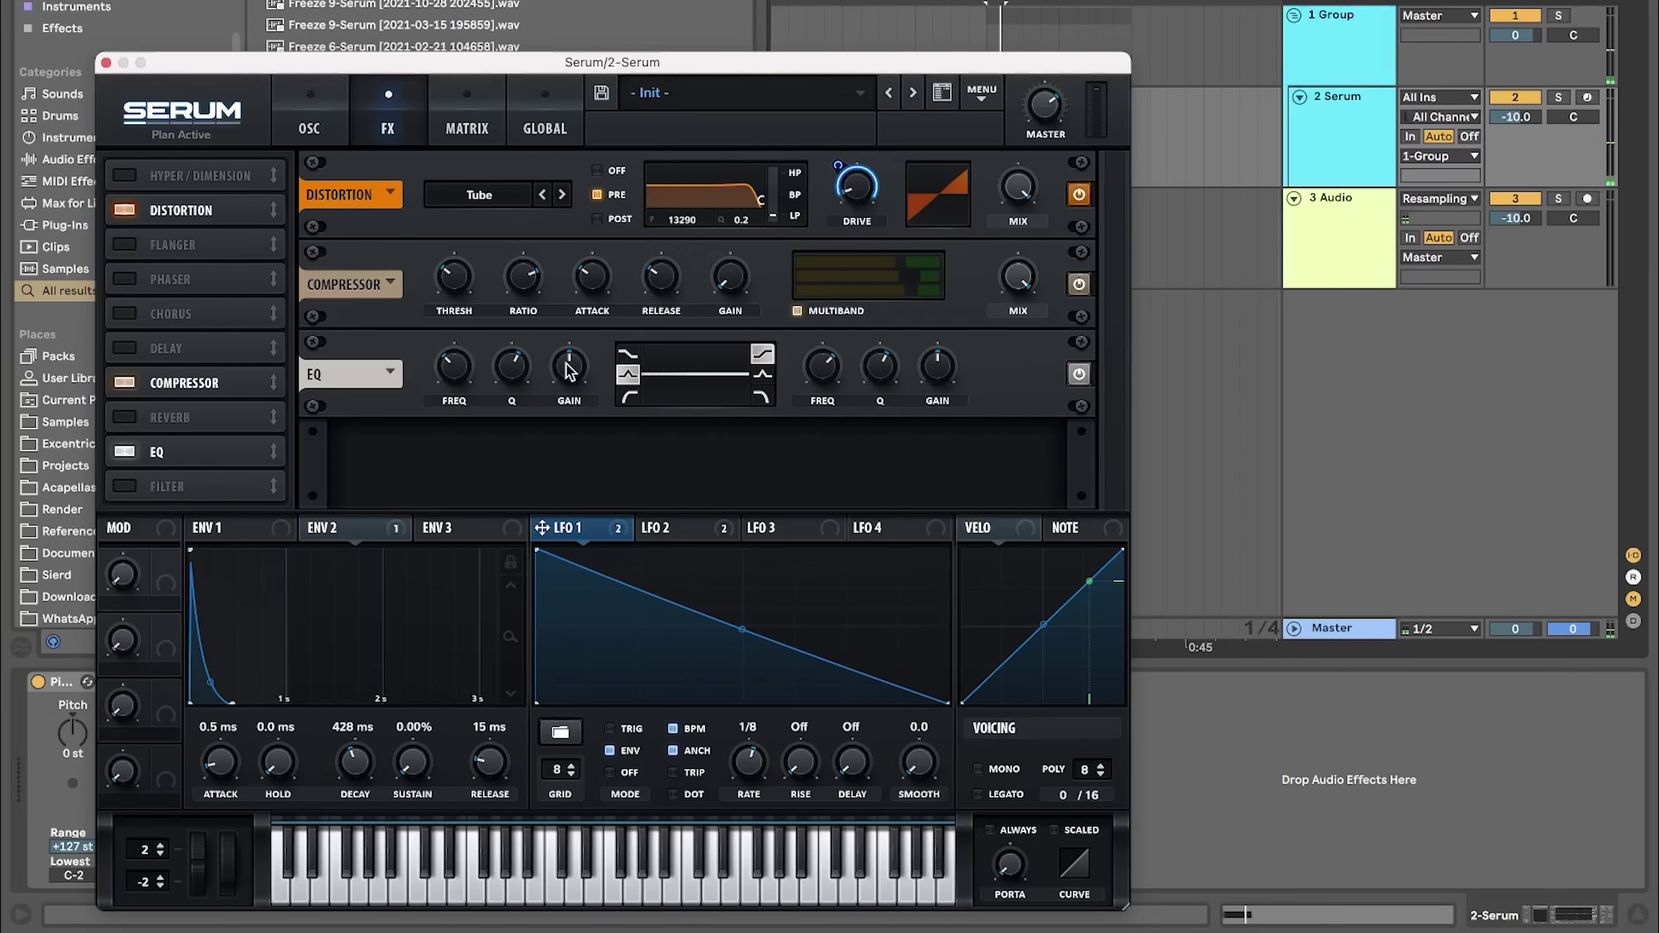
left_click_drag(569, 369, 570, 317)
left_click_drag(512, 366, 466, 335)
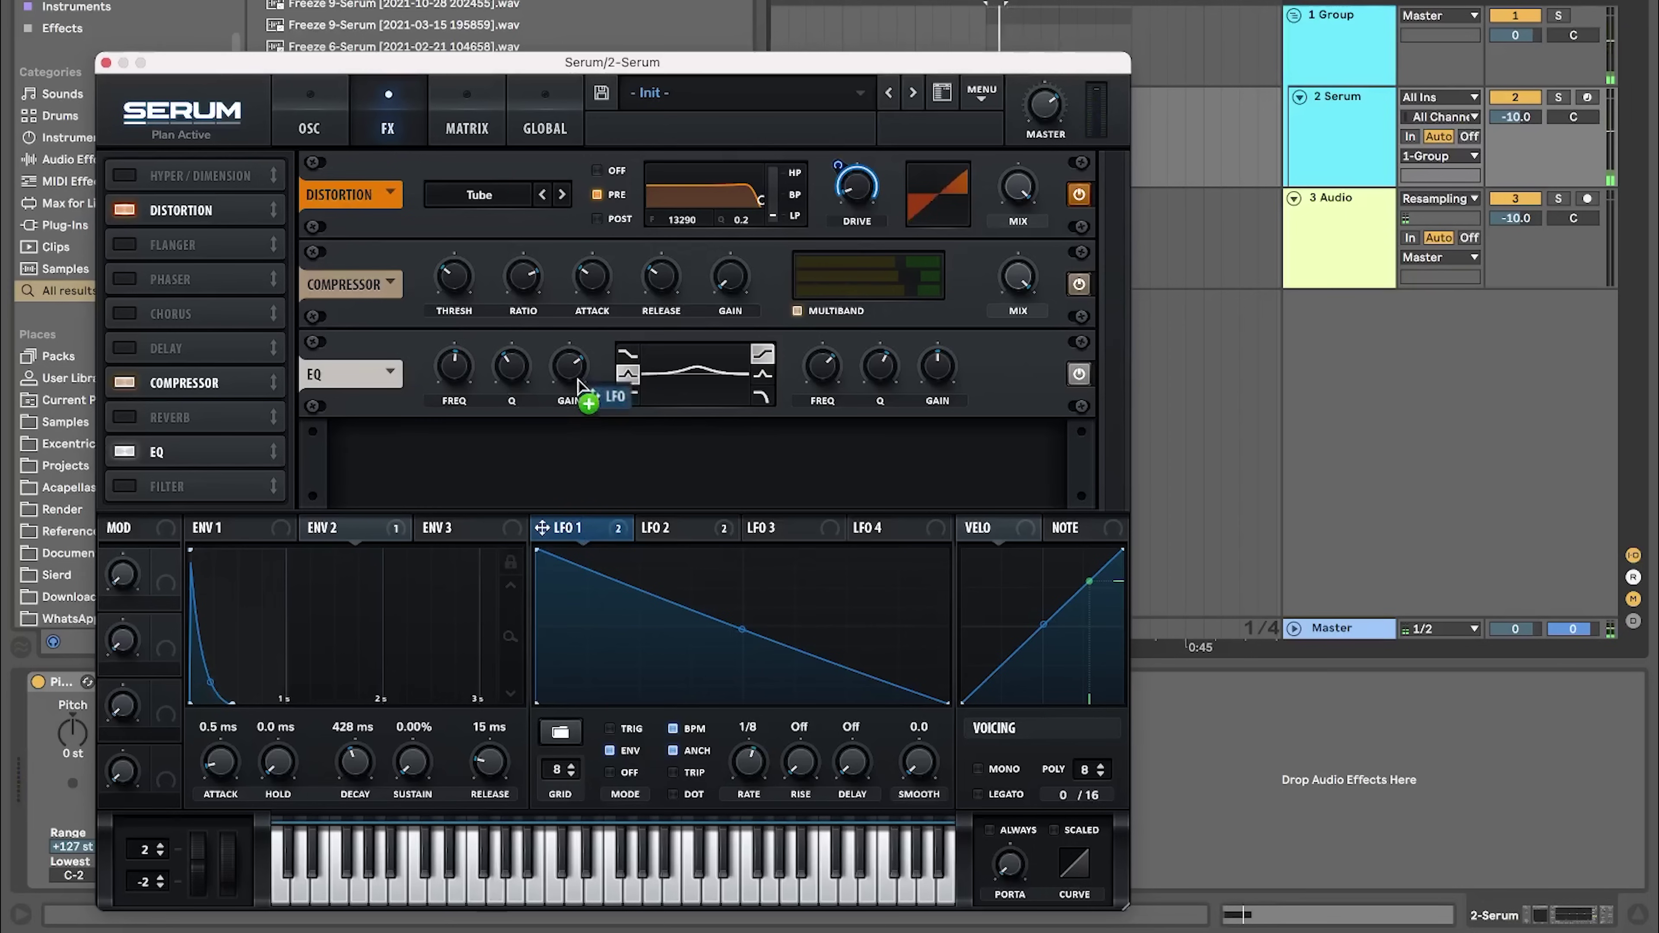
left_click_drag(576, 382, 571, 383)
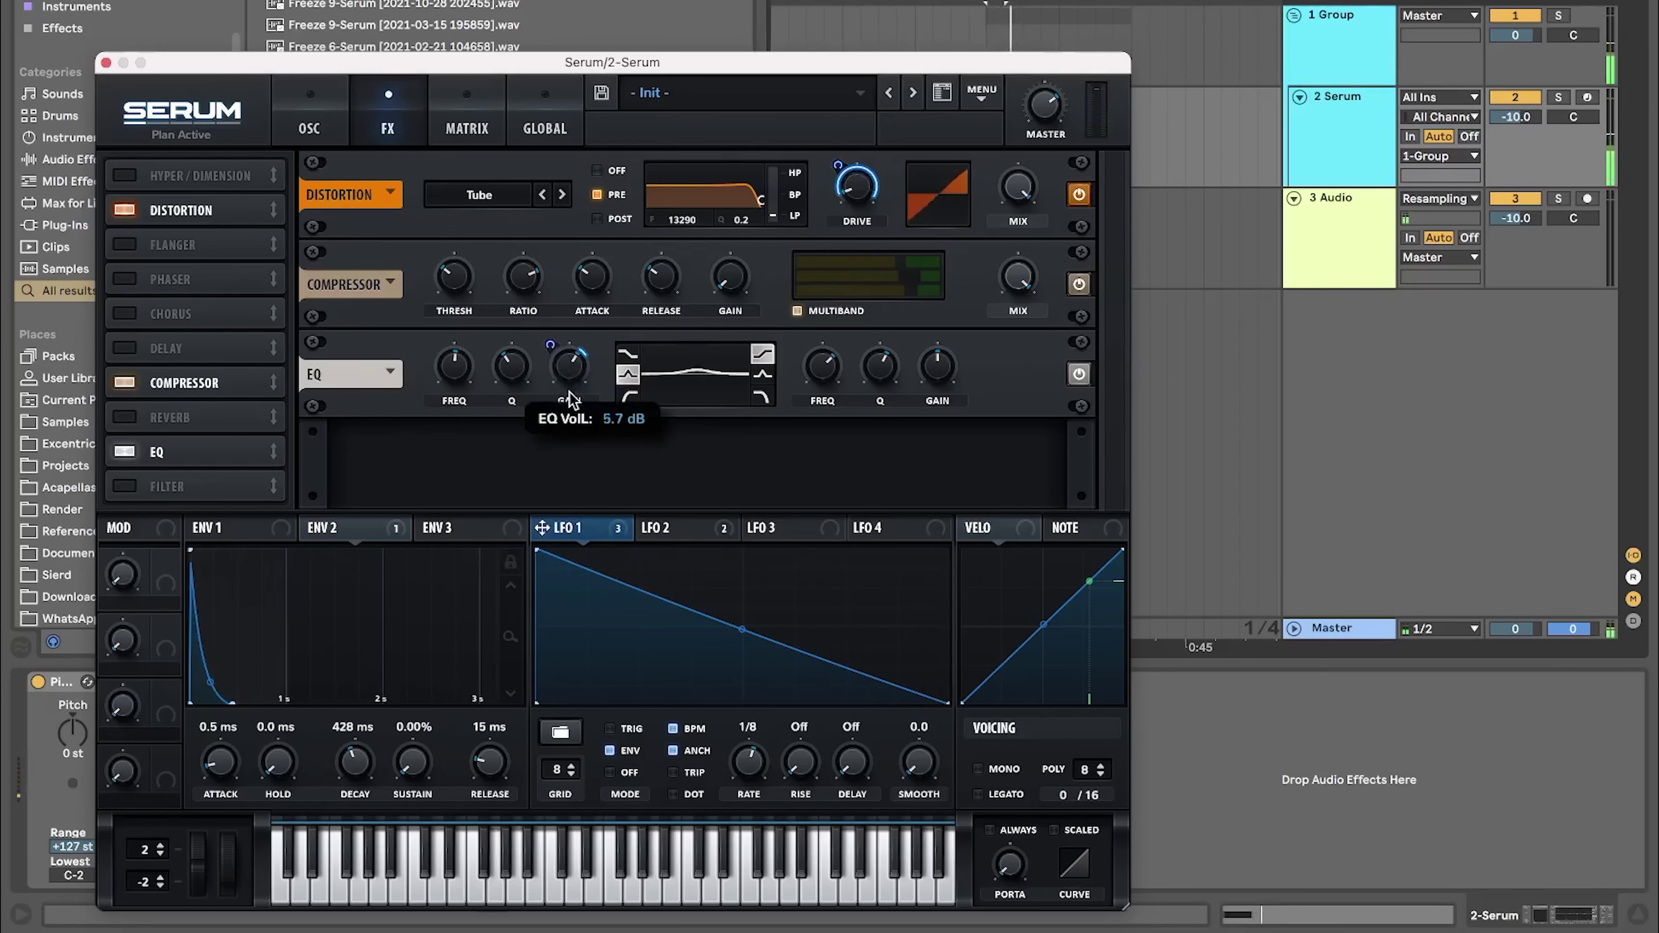
left_click_drag(550, 345, 547, 327)
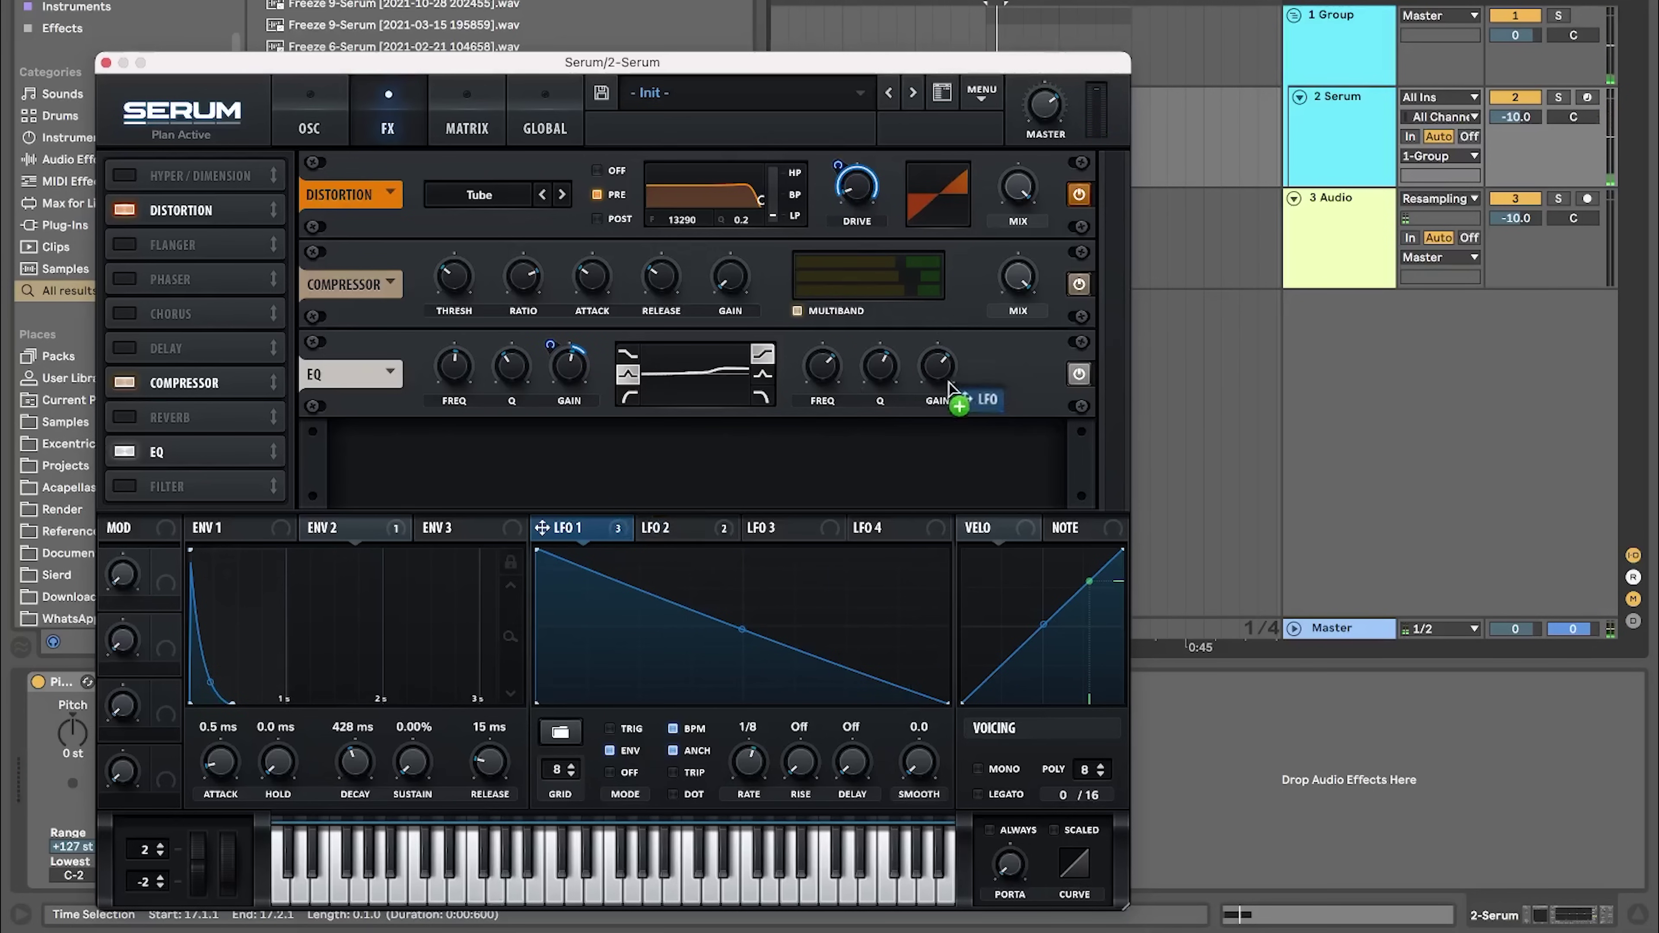
mouse_move(922, 351)
left_mouse_down()
mouse_move(937, 390)
mouse_move(920, 322)
left_mouse_up()
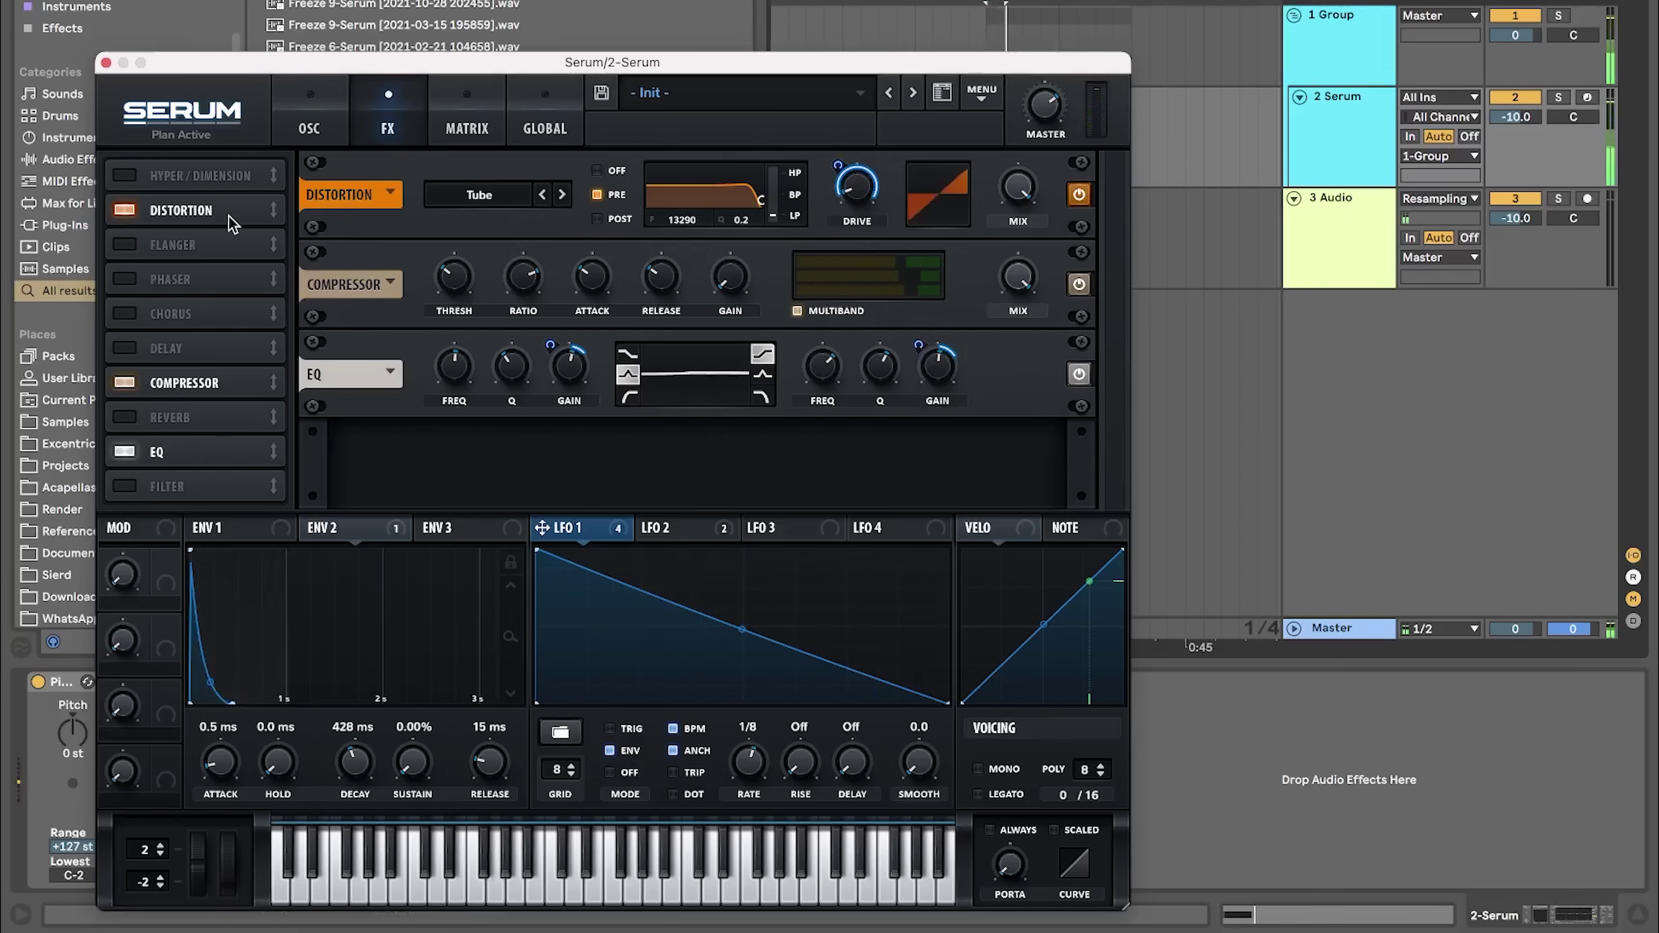
- Switch the noise sample to ARP white and insert OTT directly after Serum on the track
left_click(308, 128)
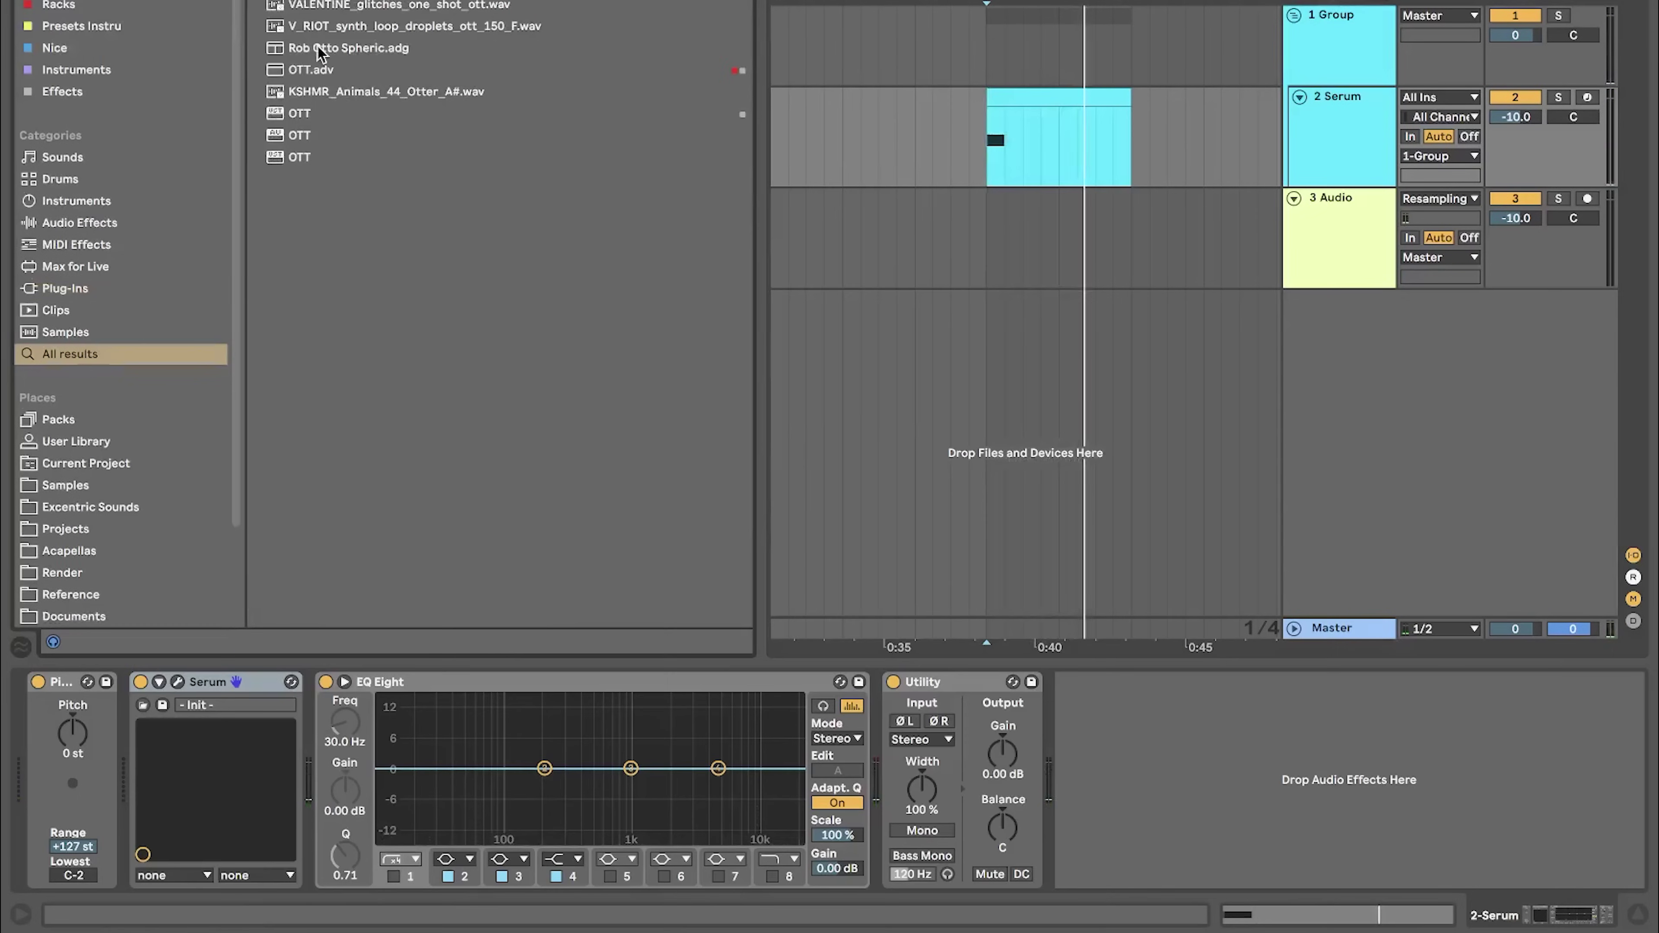
left_click_drag(366, 69, 849, 869)
key("space")
- Lower oscillator A's octave to -1
left_click(178, 681)
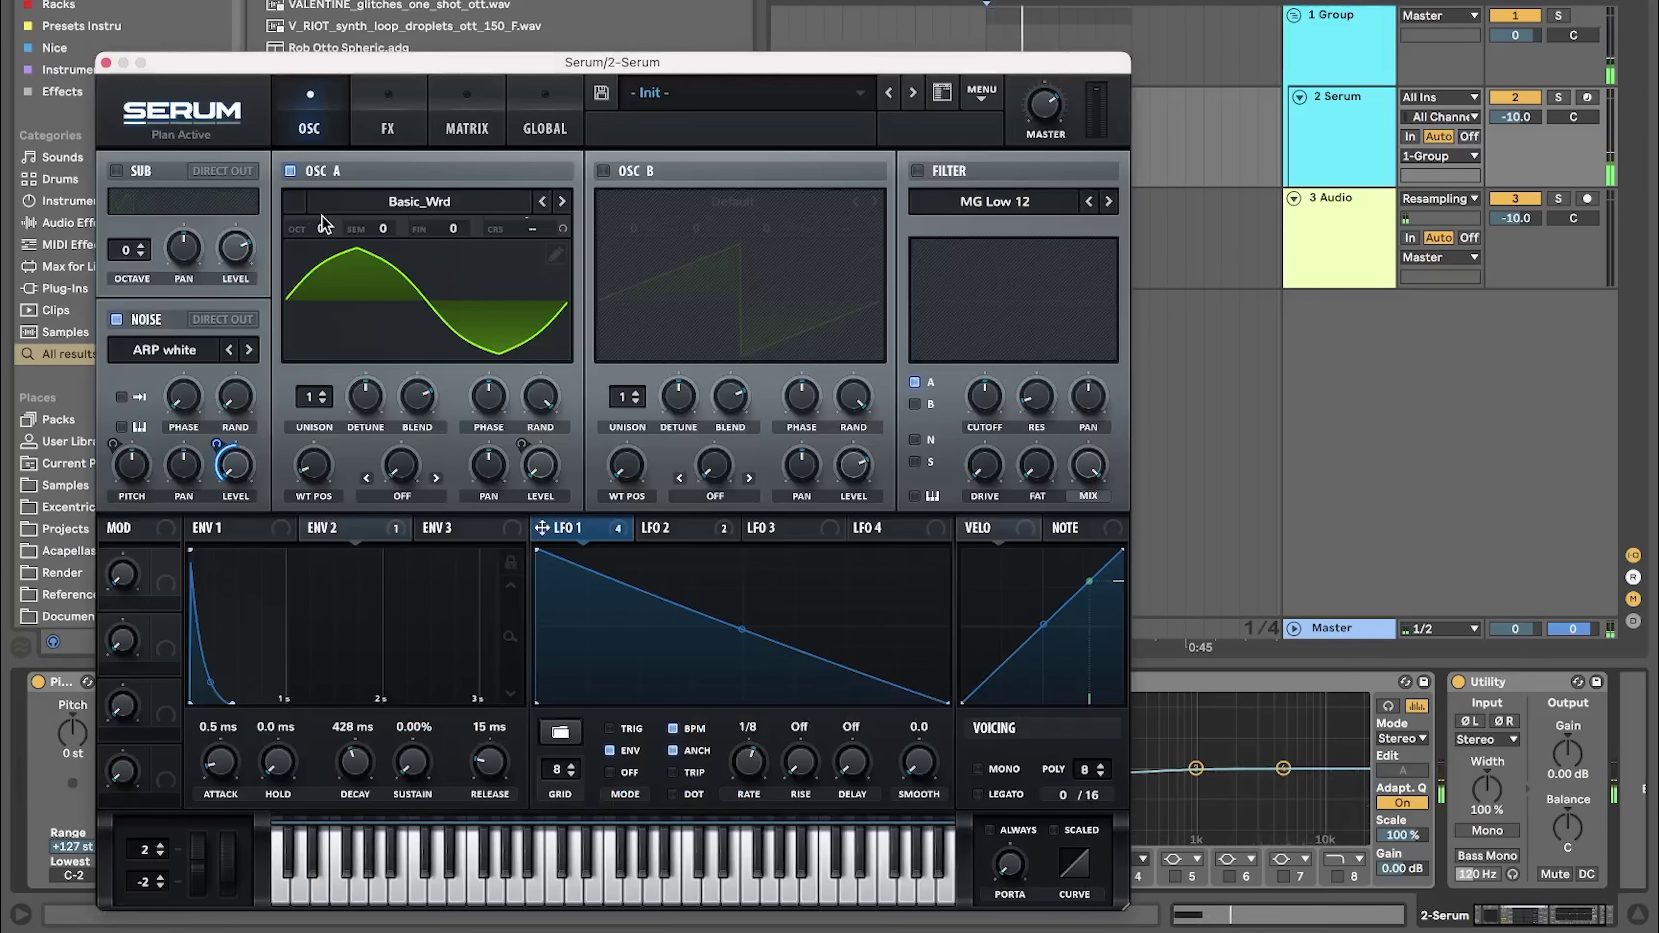
left_click_drag(323, 226, 325, 267)
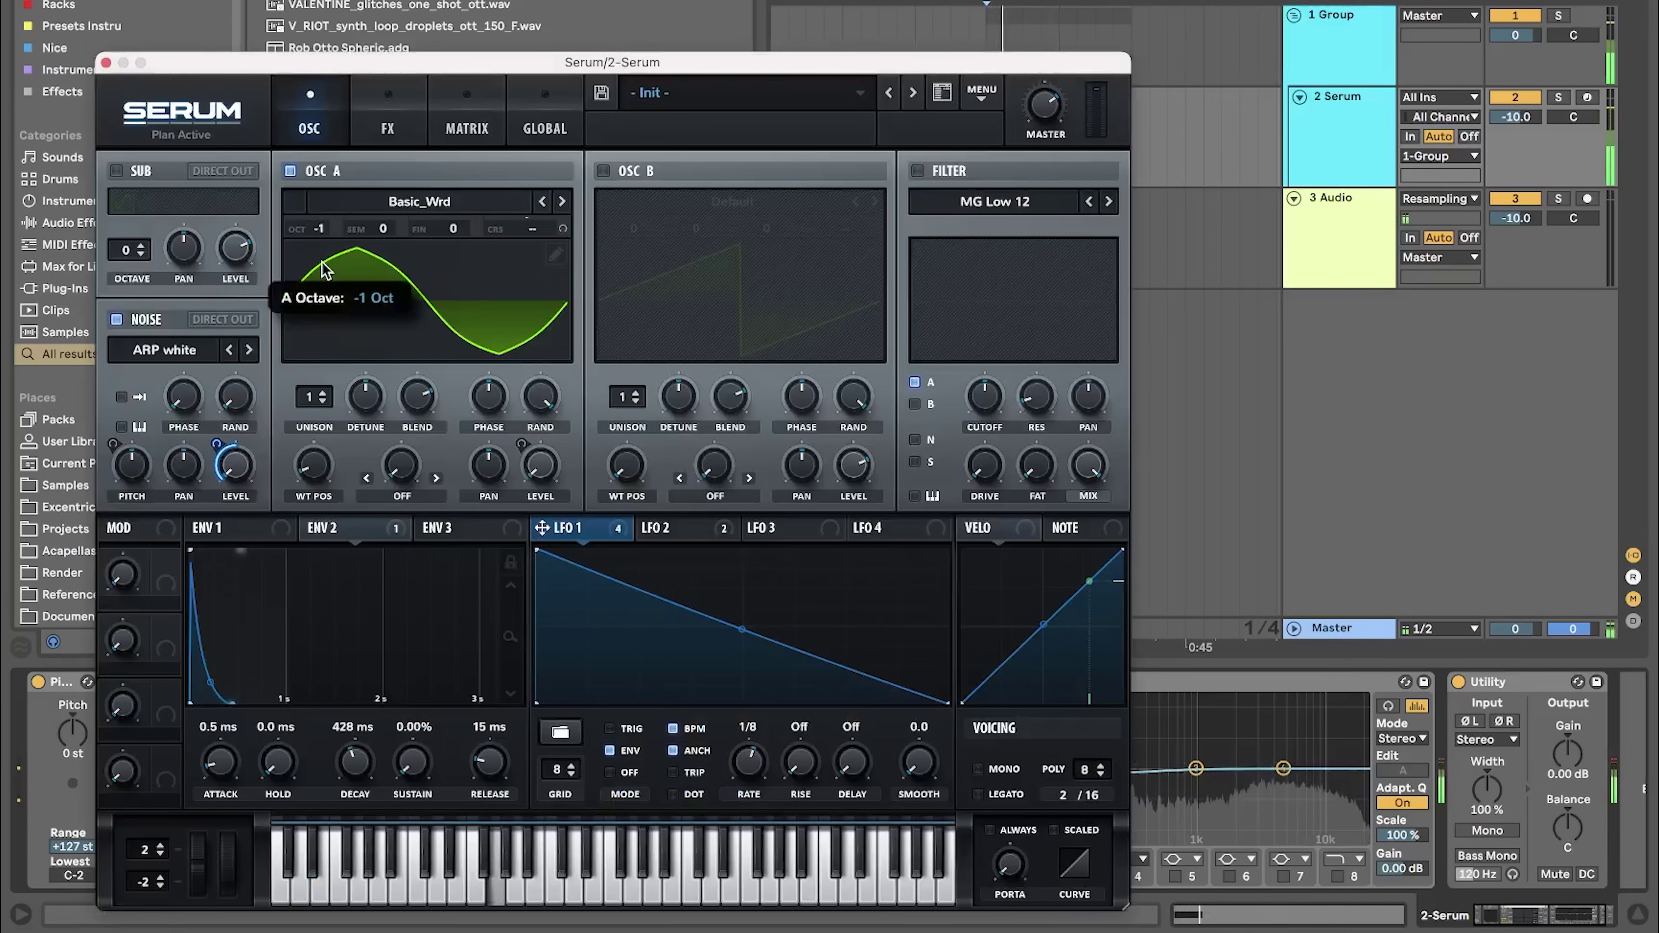
left_click(106, 62)
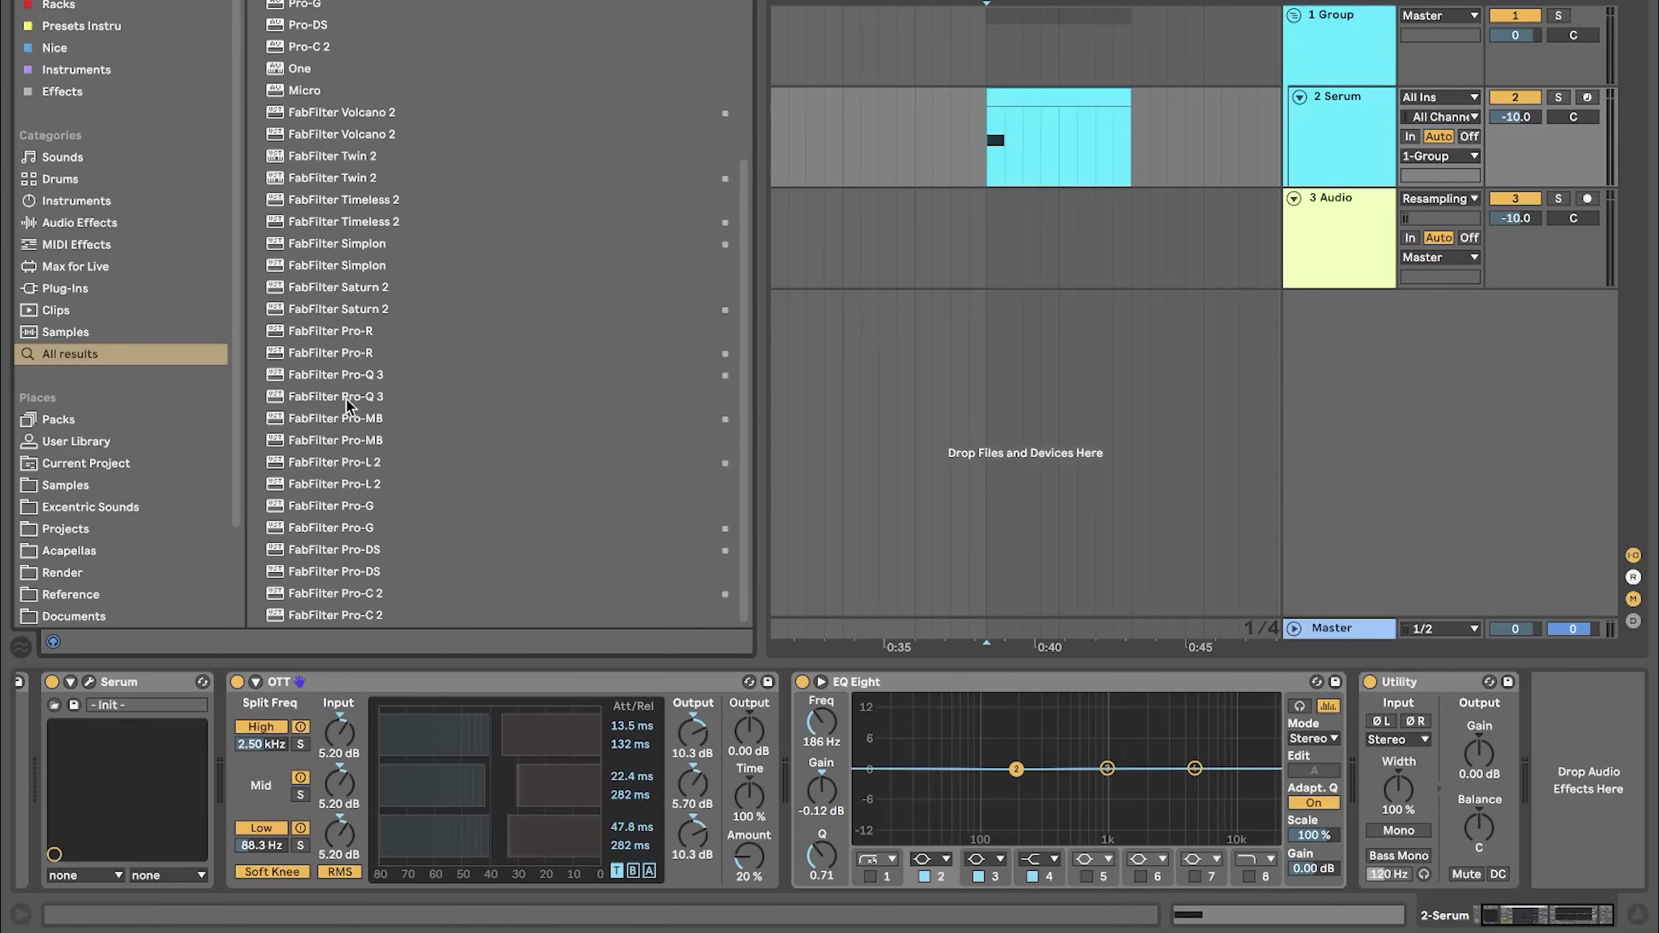
- Insert FabFilter Pro-Q 3 after OTT and add a 30 dB/oct low cut at about 64 Hz
left_click_drag(346, 396, 462, 444)
left_click_drag(372, 384, 844, 769)
left_click(245, 331)
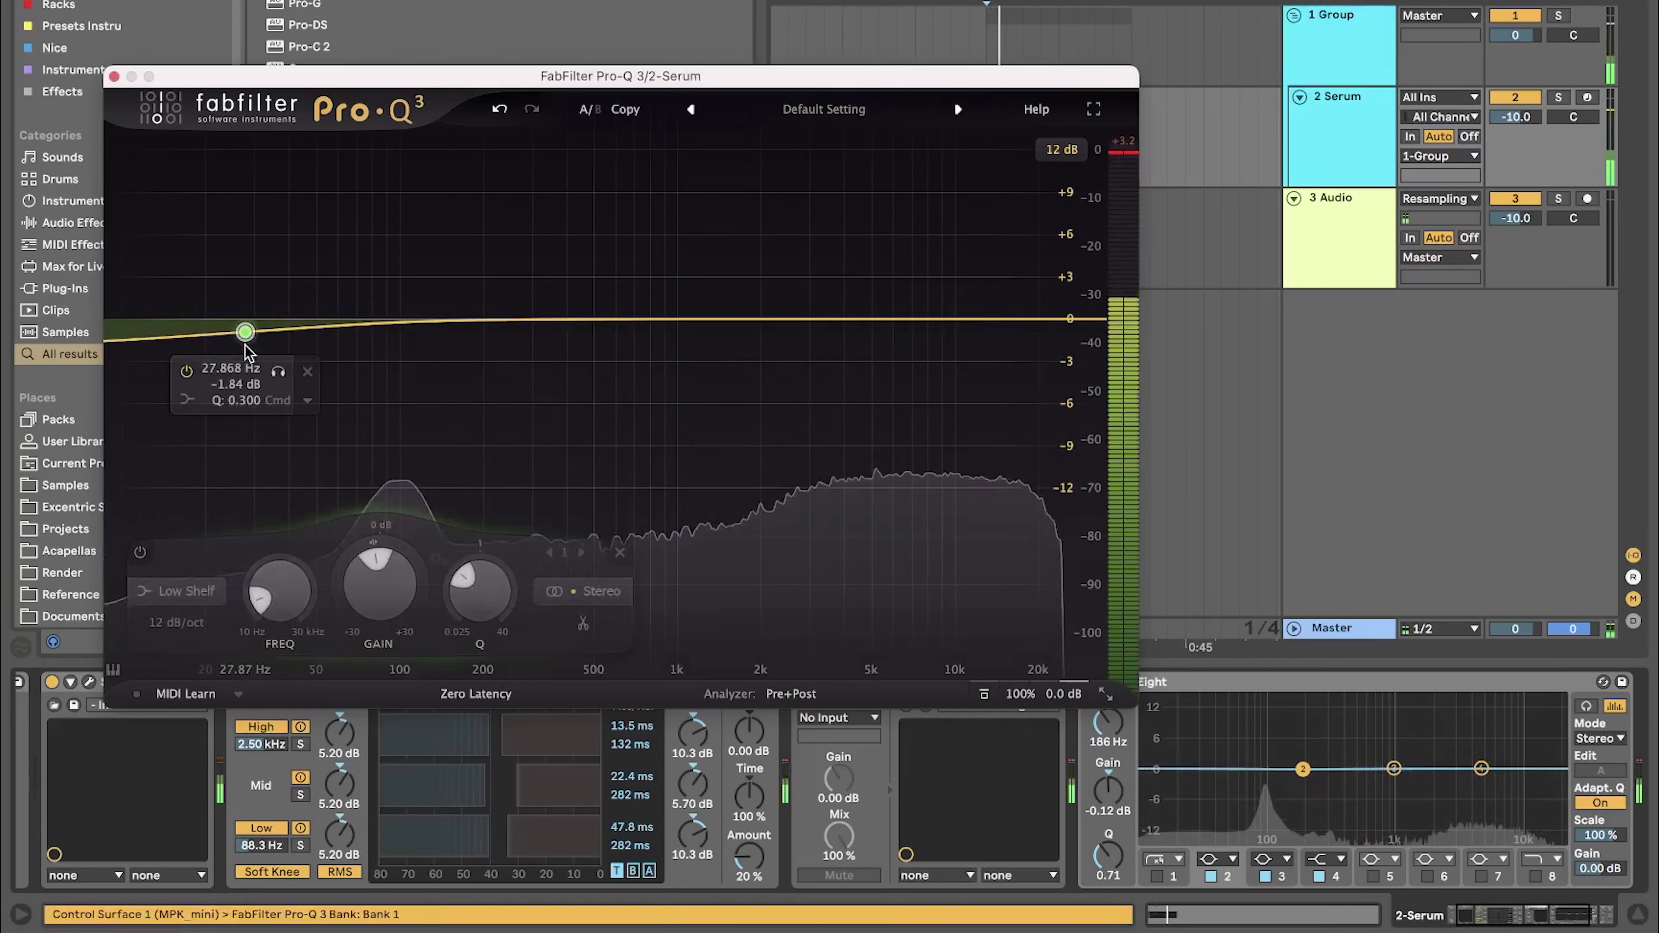
left_click(238, 425)
left_click_drag(251, 459, 344, 331)
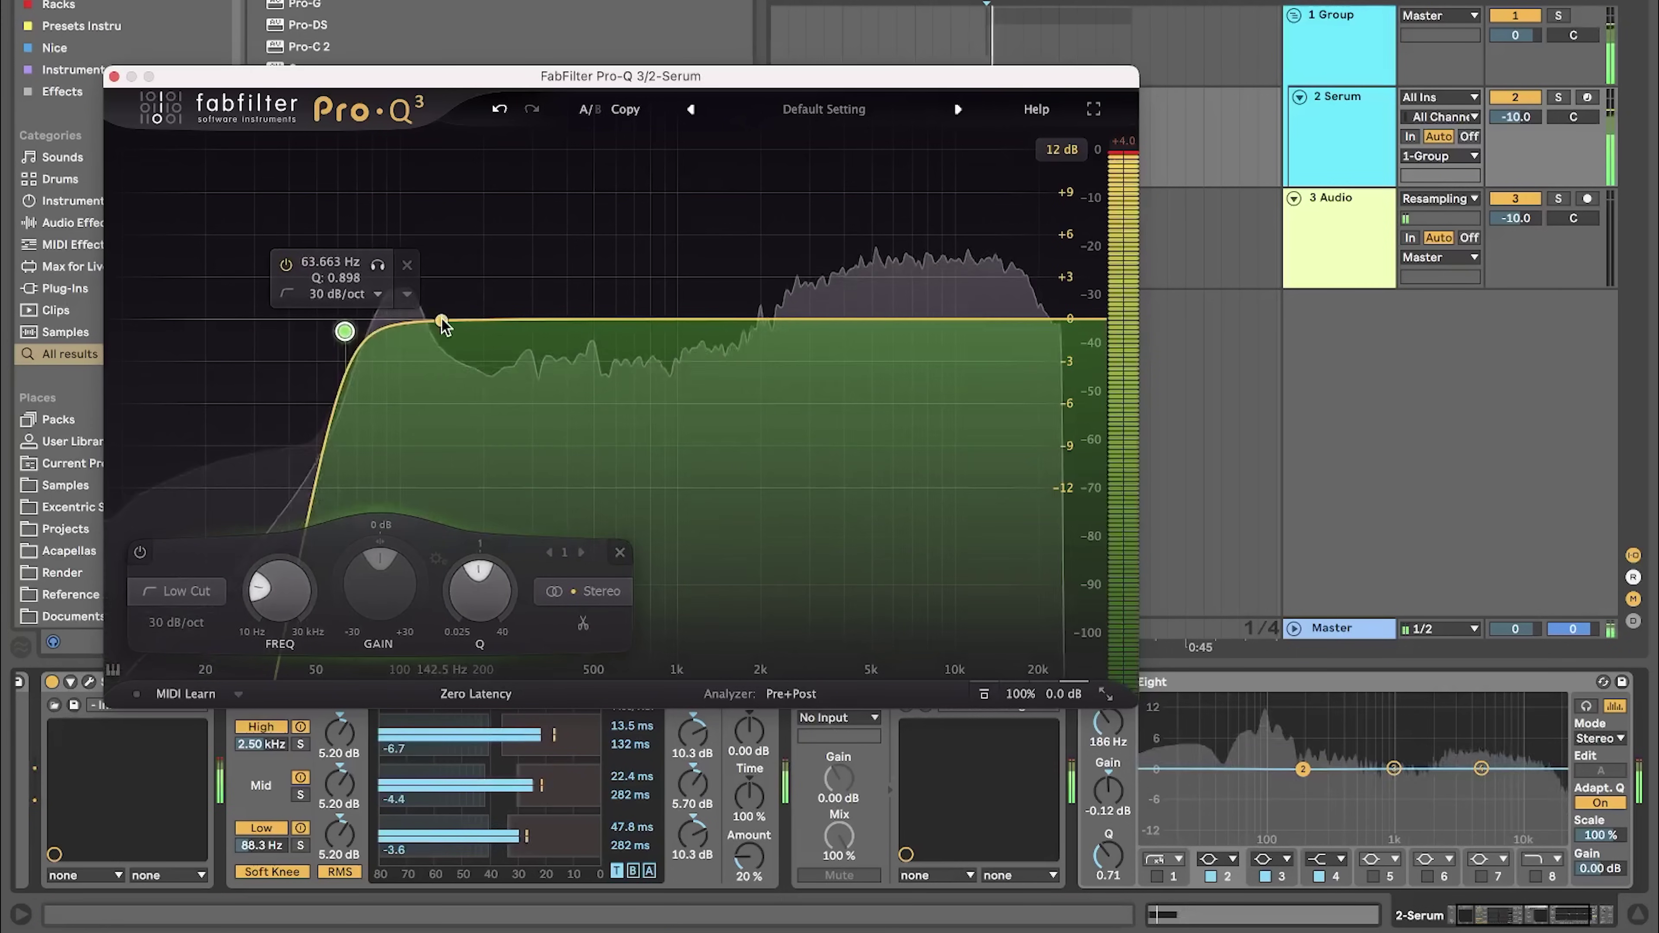
- Add bell bands boosting about 1.6 dB at 185 Hz, cutting about 3.8 dB at 493 Hz and slightly boosting above 2 kHz
left_click_drag(444, 320, 511, 278)
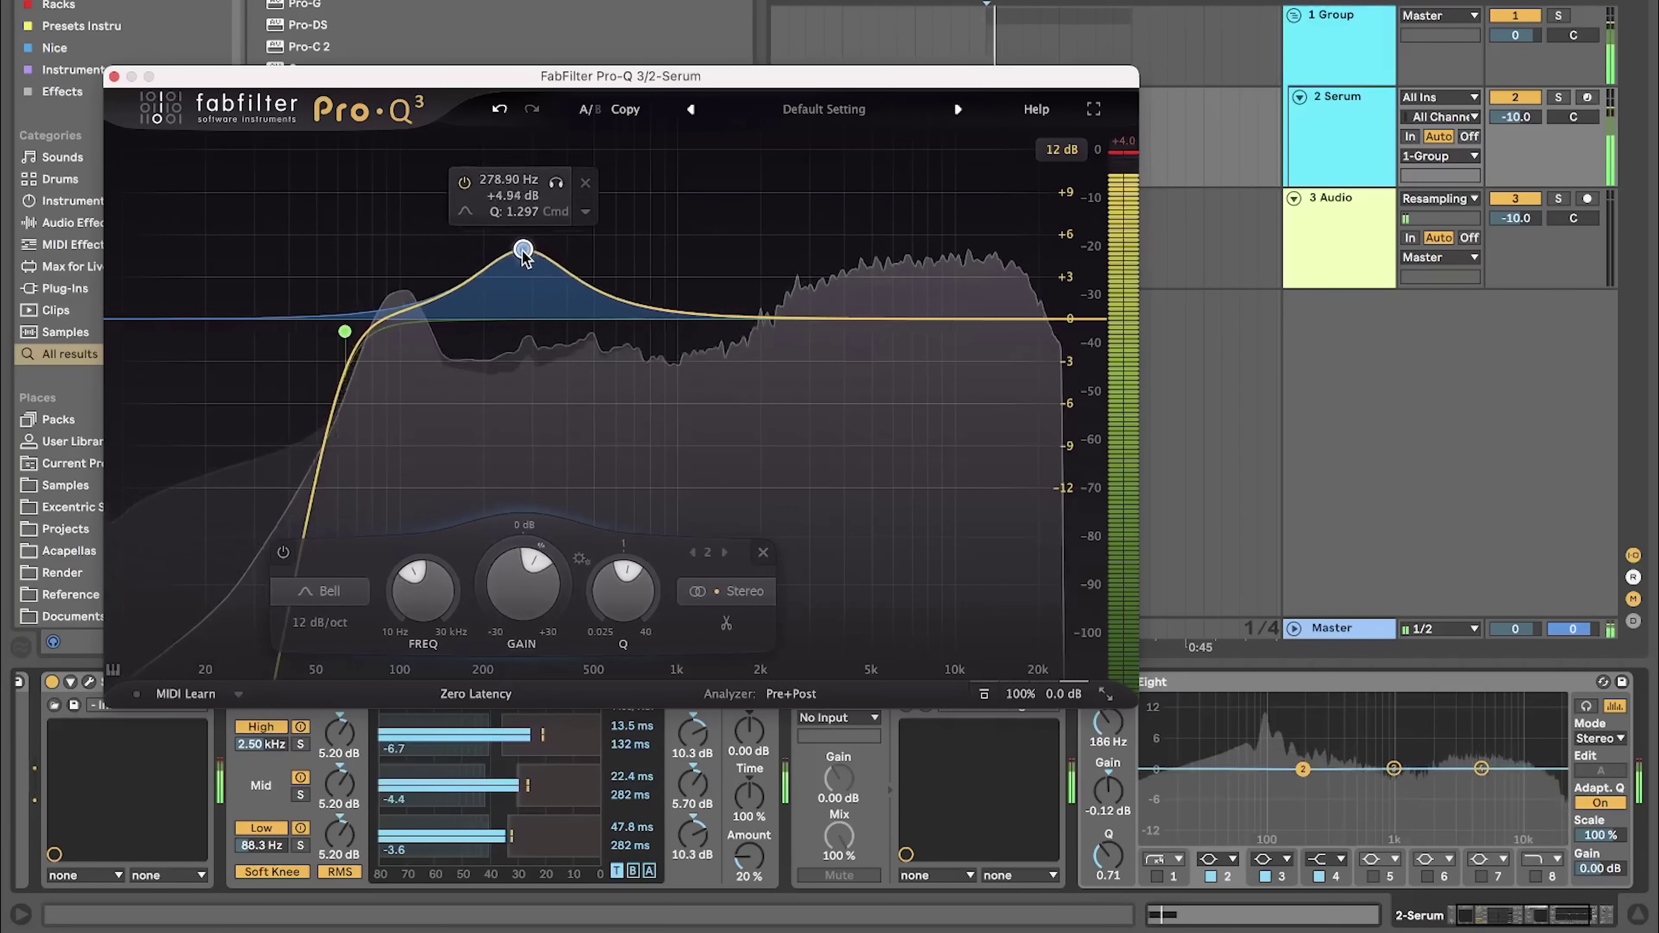
left_click_drag(522, 260, 505, 287)
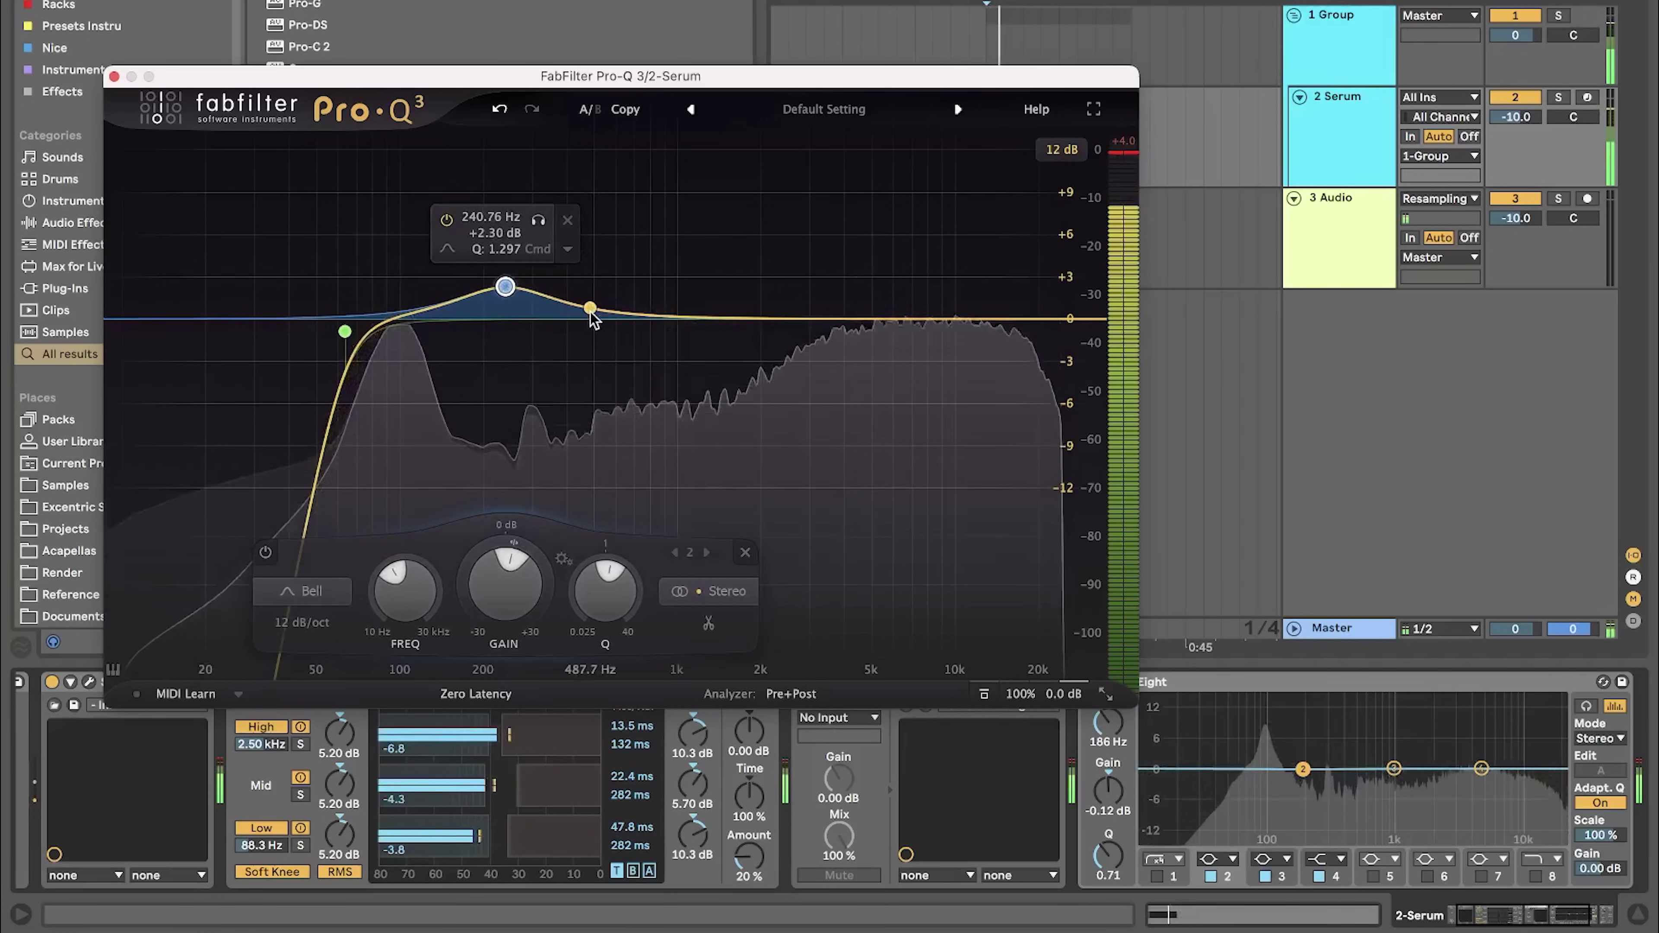
left_click_drag(591, 318, 592, 373)
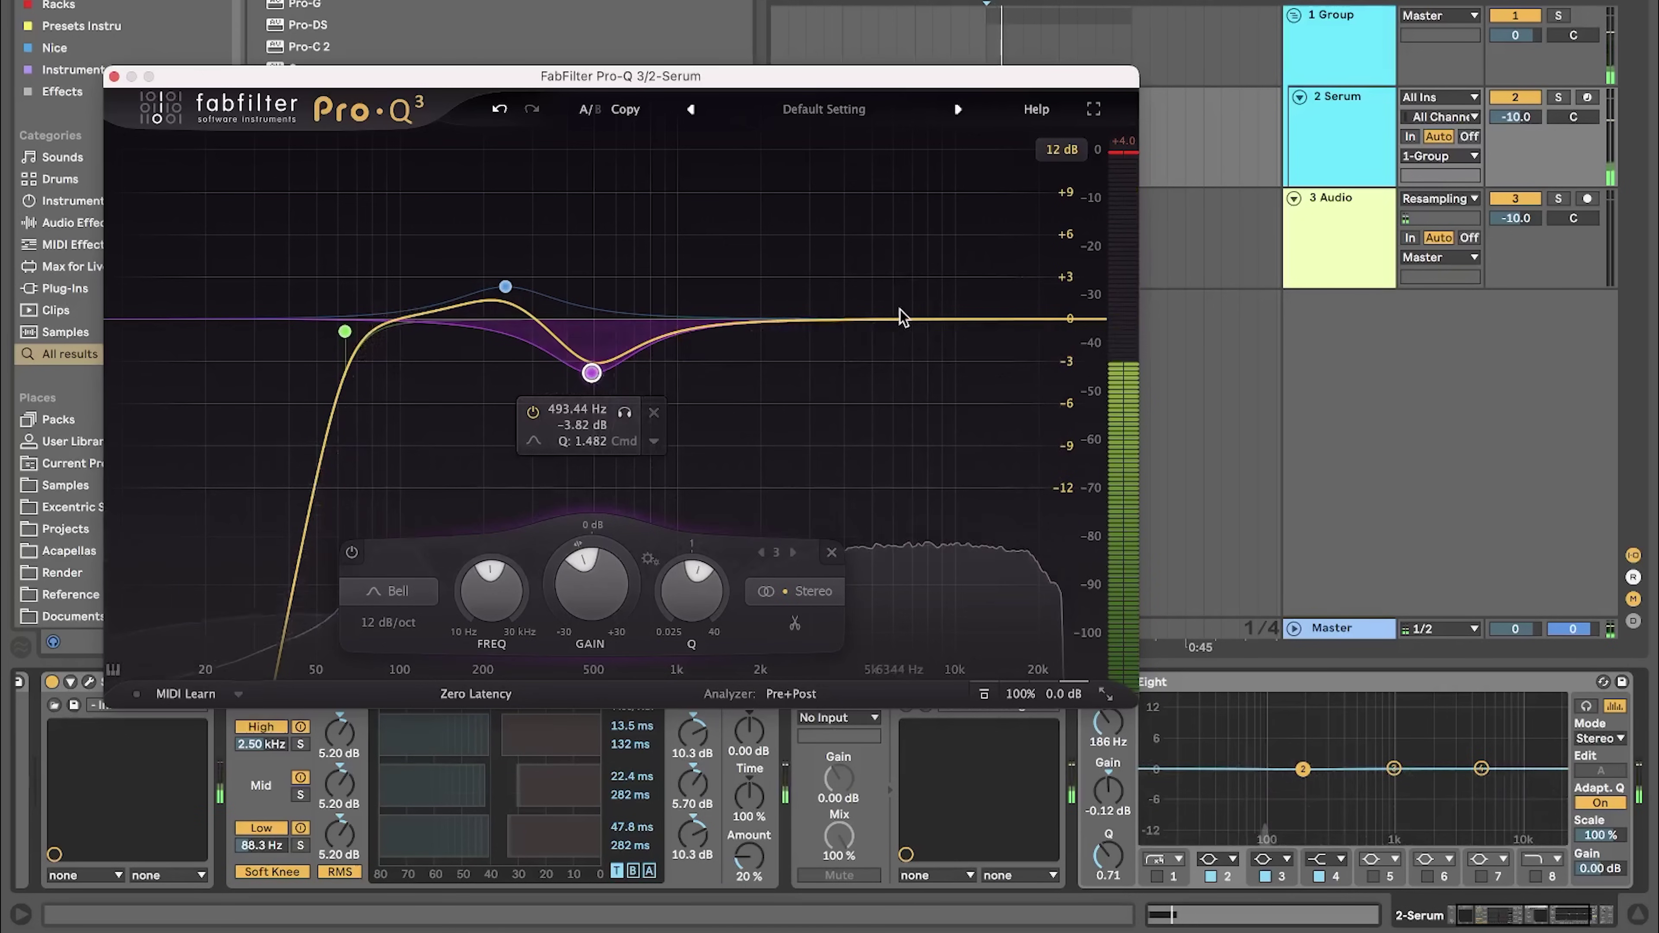
left_click_drag(855, 319, 794, 300)
left_click_drag(505, 286, 474, 300)
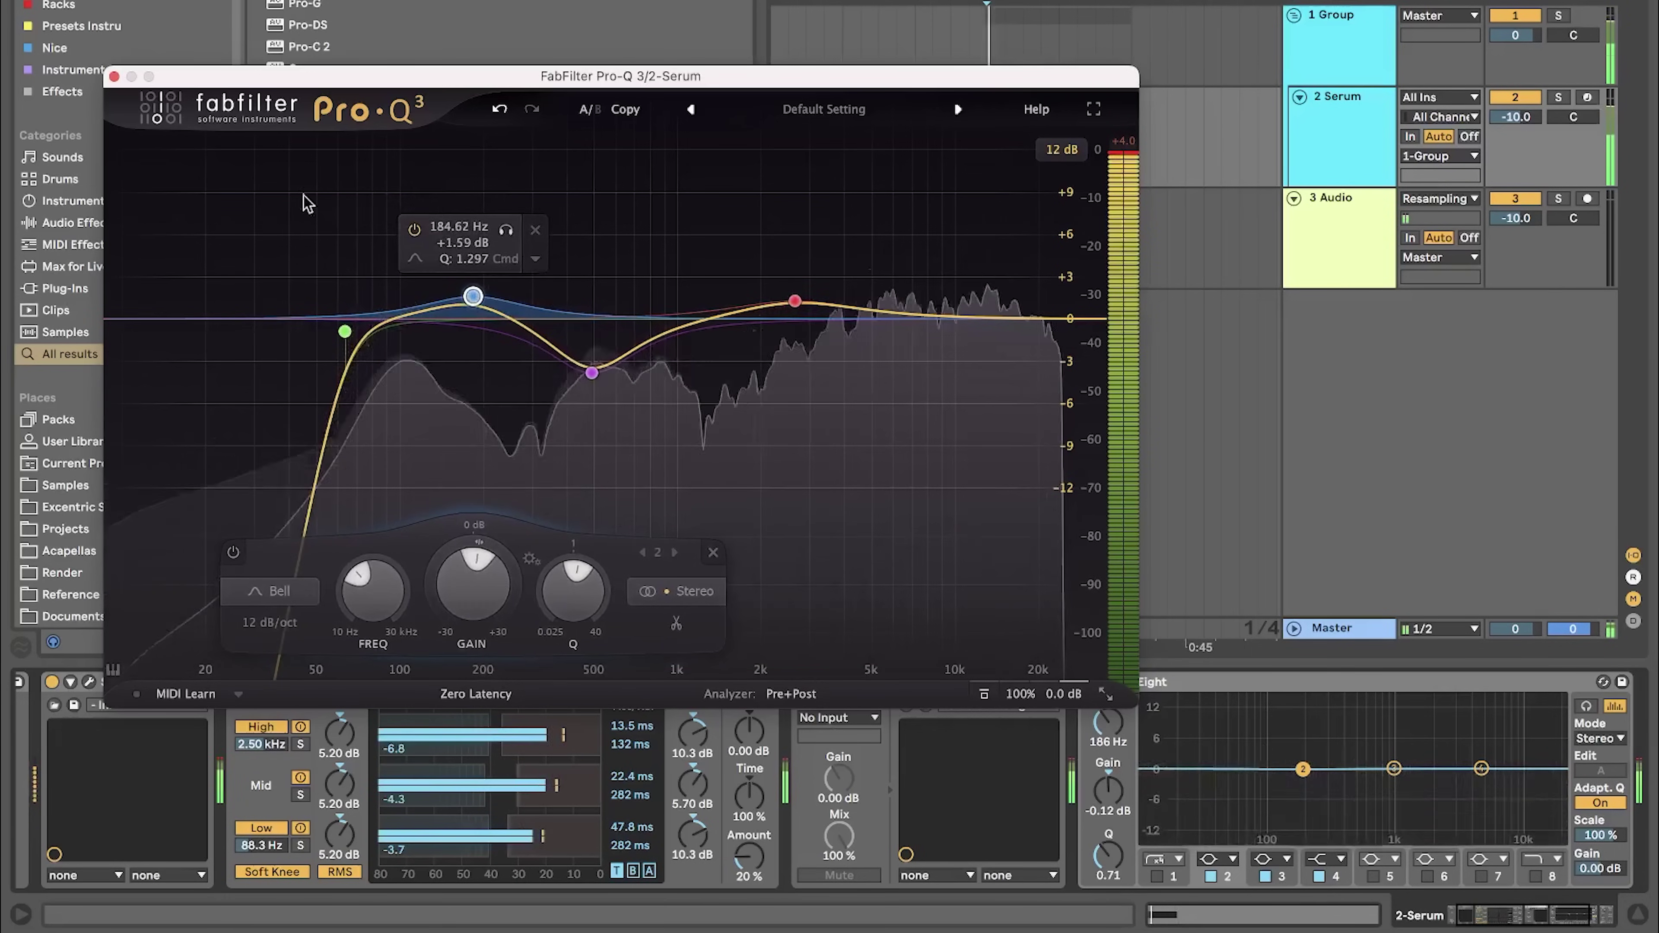
left_click(114, 76)
- Set oscillator A's octave to 0 and lower its semitone tuning to -8
left_click(89, 682)
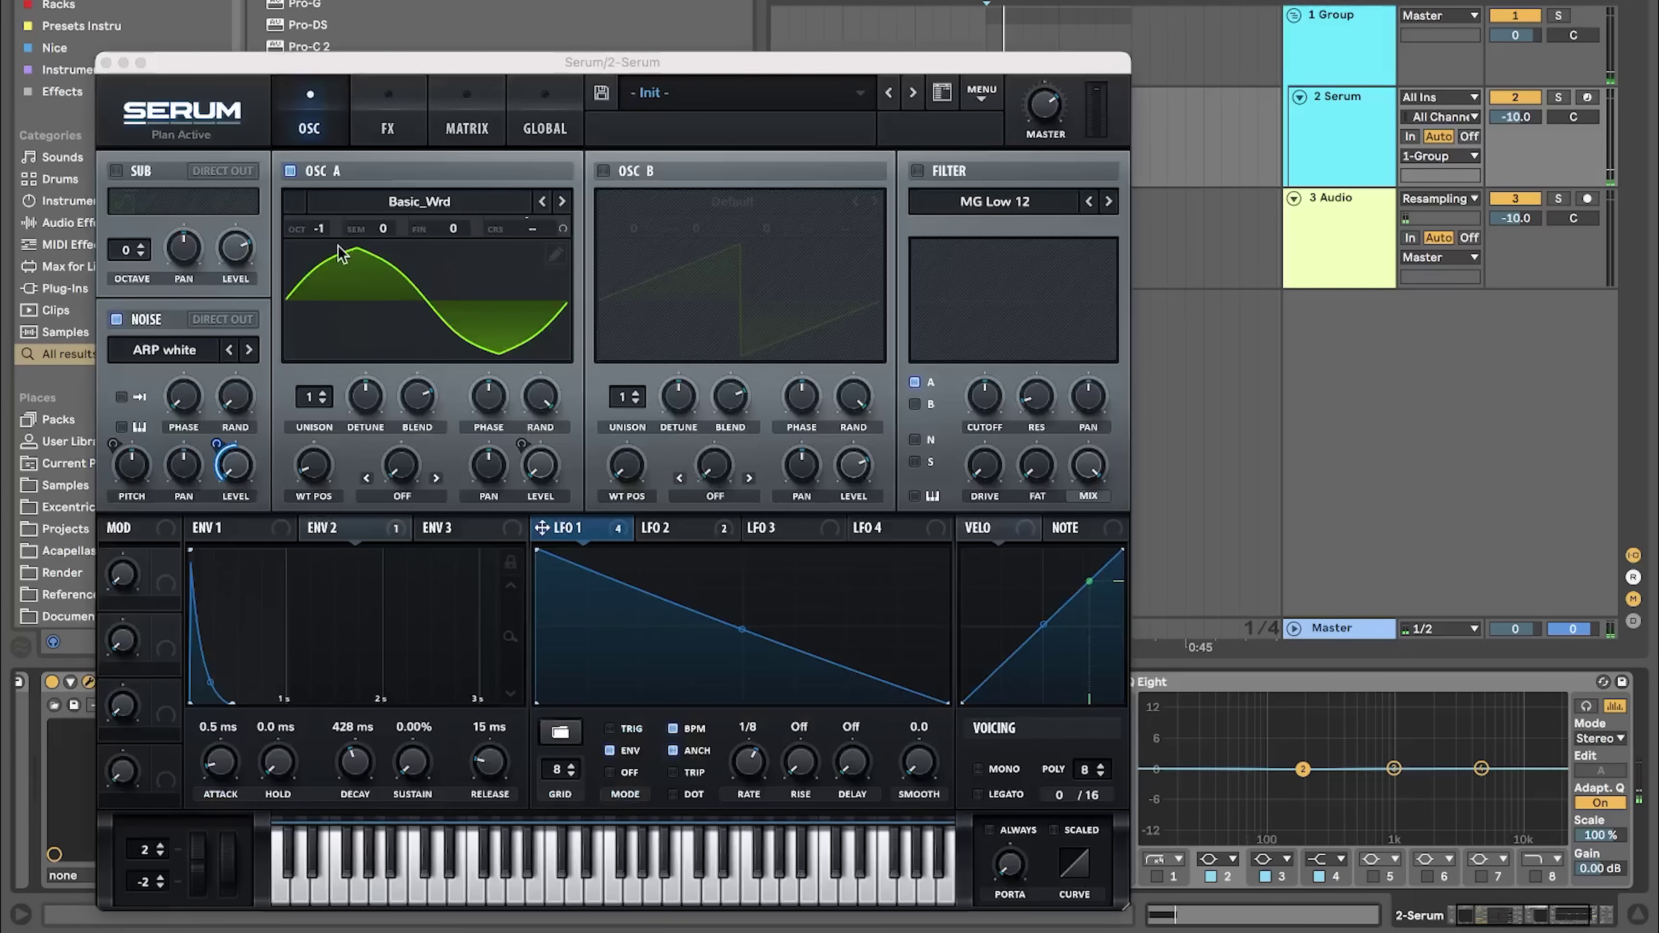
left_click_drag(319, 228, 322, 207)
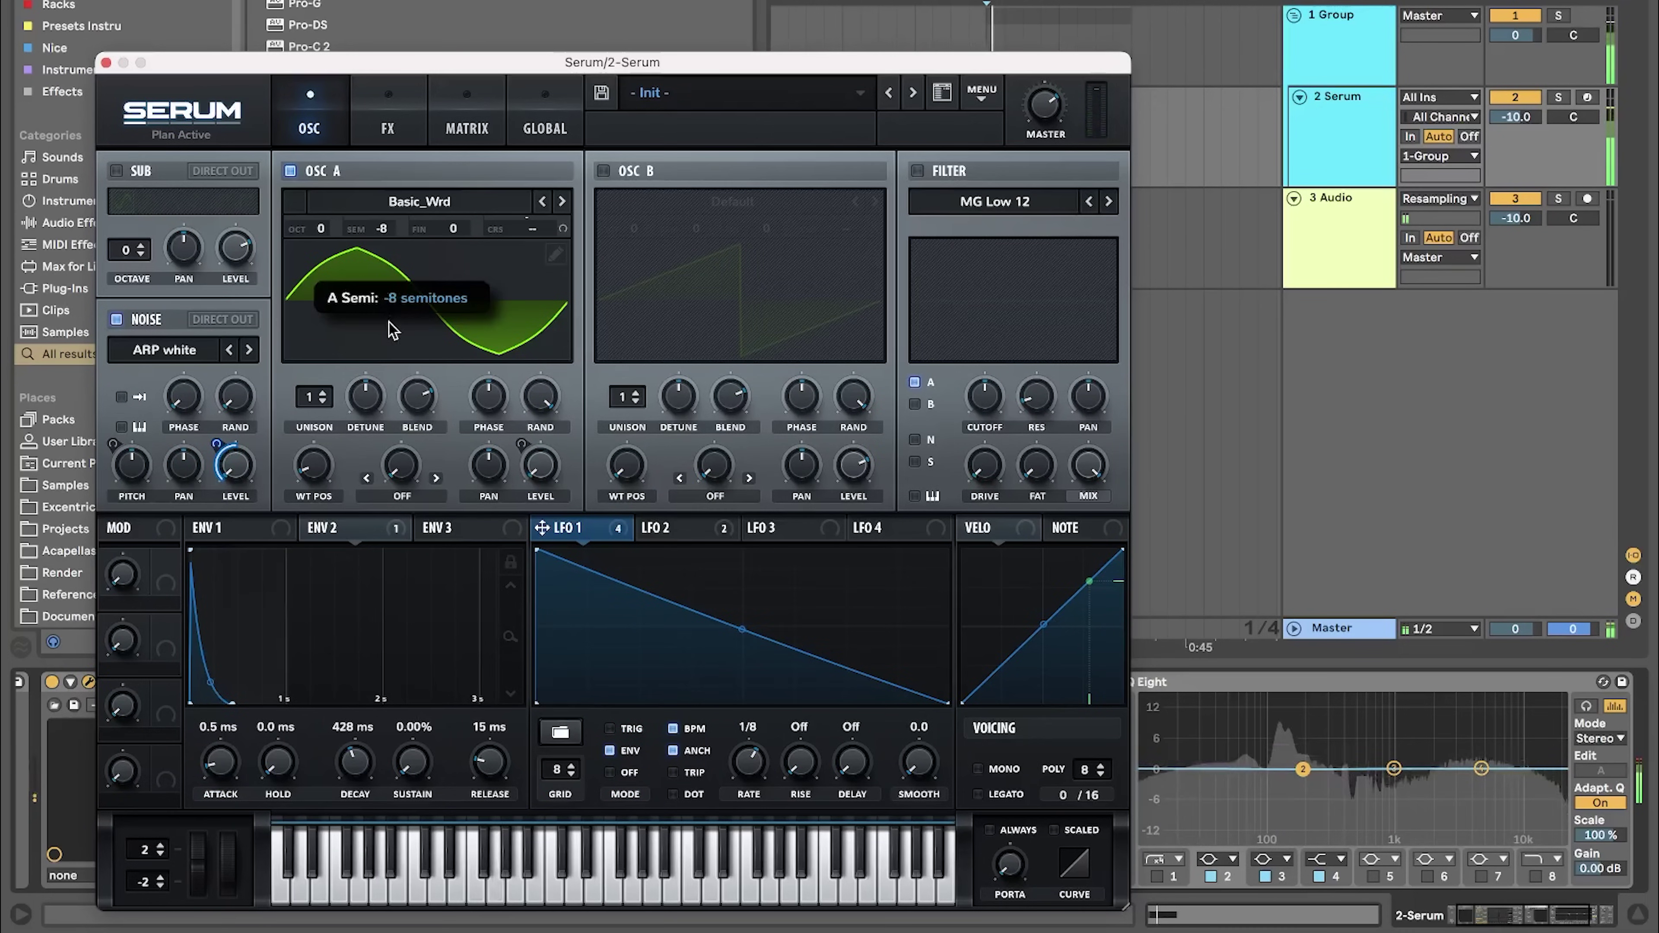
- Insert Overdrive between OTT and FabFilter Pro-Q 3, with its filter at about 786 Hz, drive 37% and dry/wet 26%
left_click(106, 63)
mouse_move(742, 856)
left_mouse_down()
mouse_move(742, 831)
mouse_move(745, 858)
left_mouse_up()
scroll(1110, 826, "right", 5)
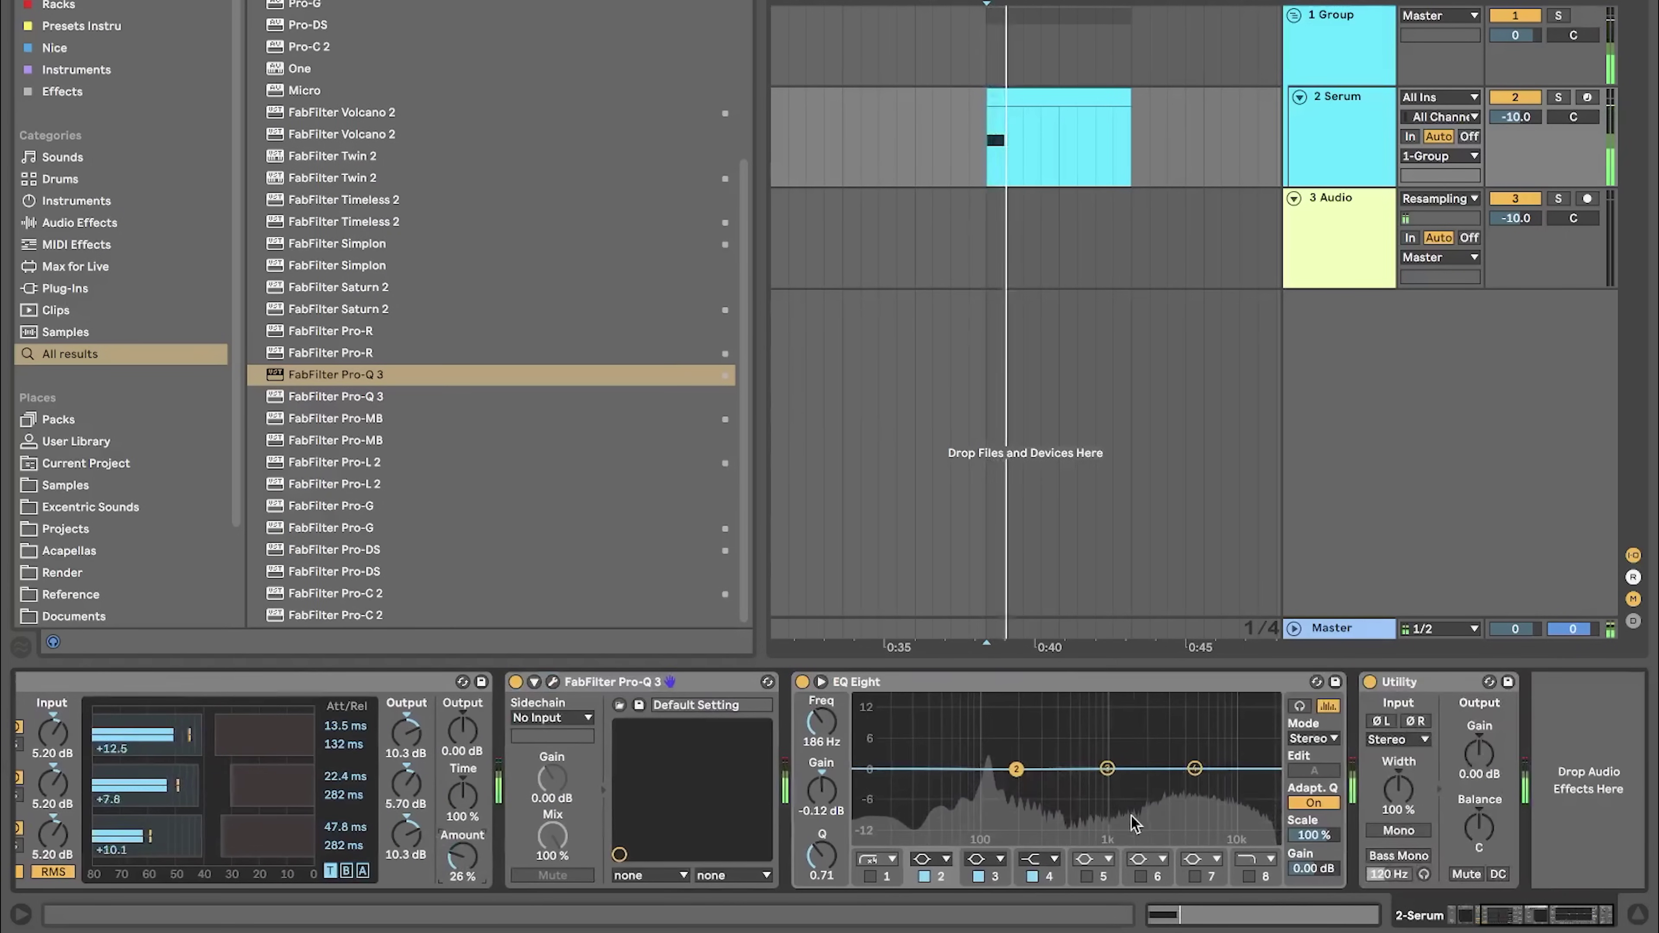
key("super+f")
type("over")
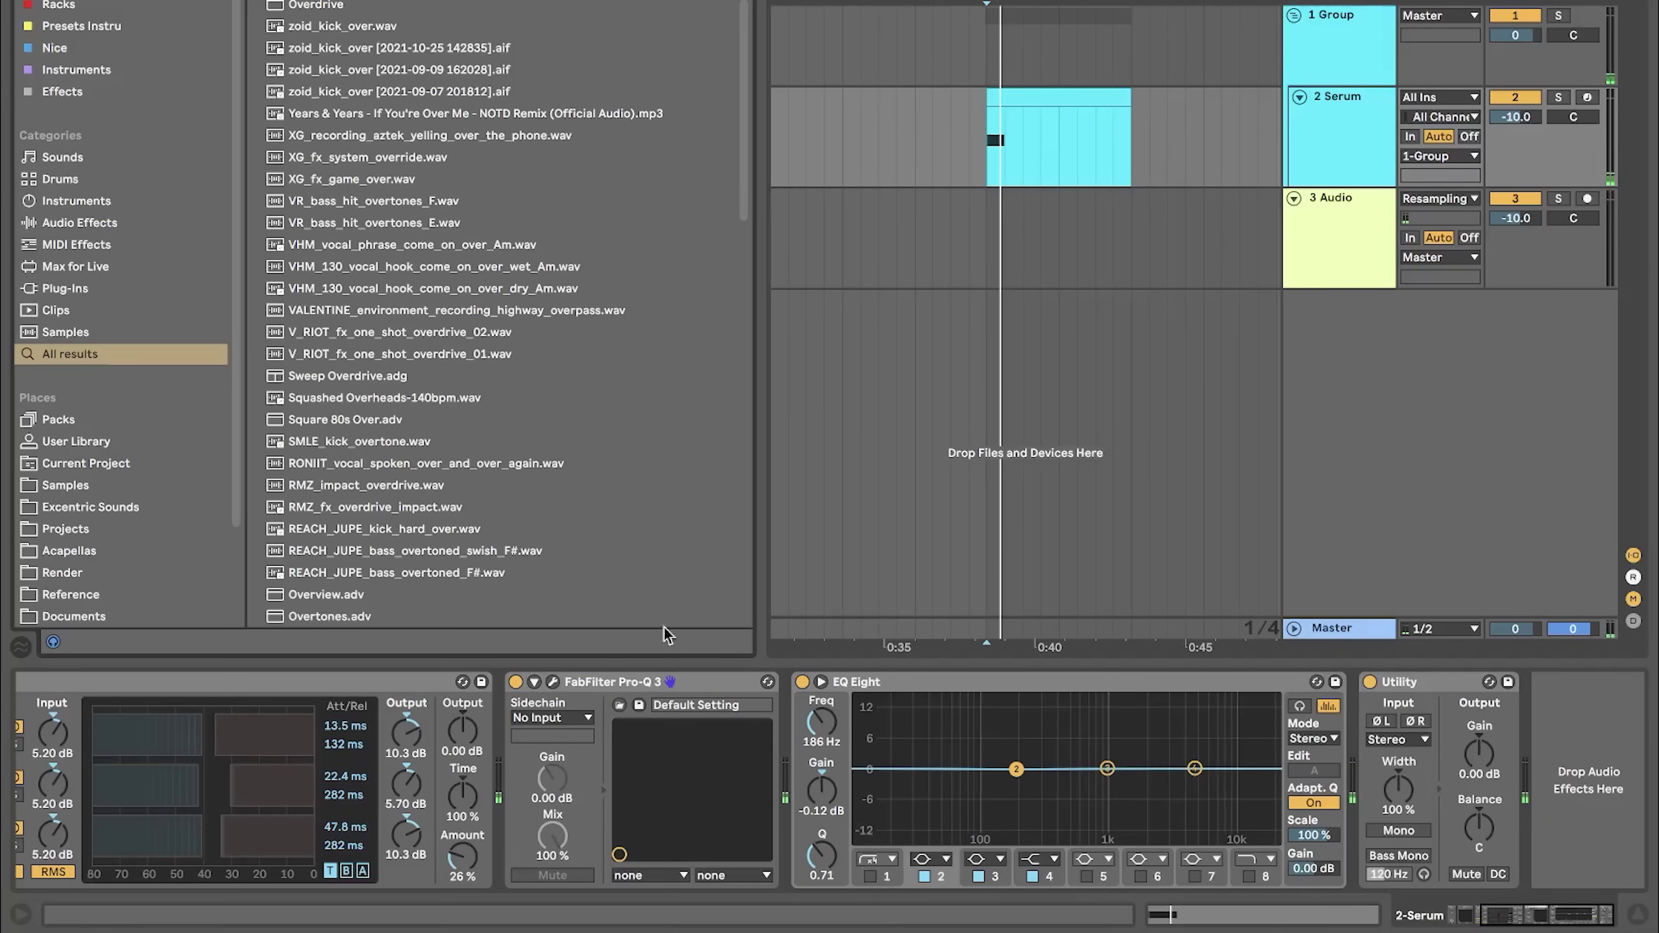
left_click_drag(642, 484, 715, 779)
left_click_drag(593, 881, 594, 896)
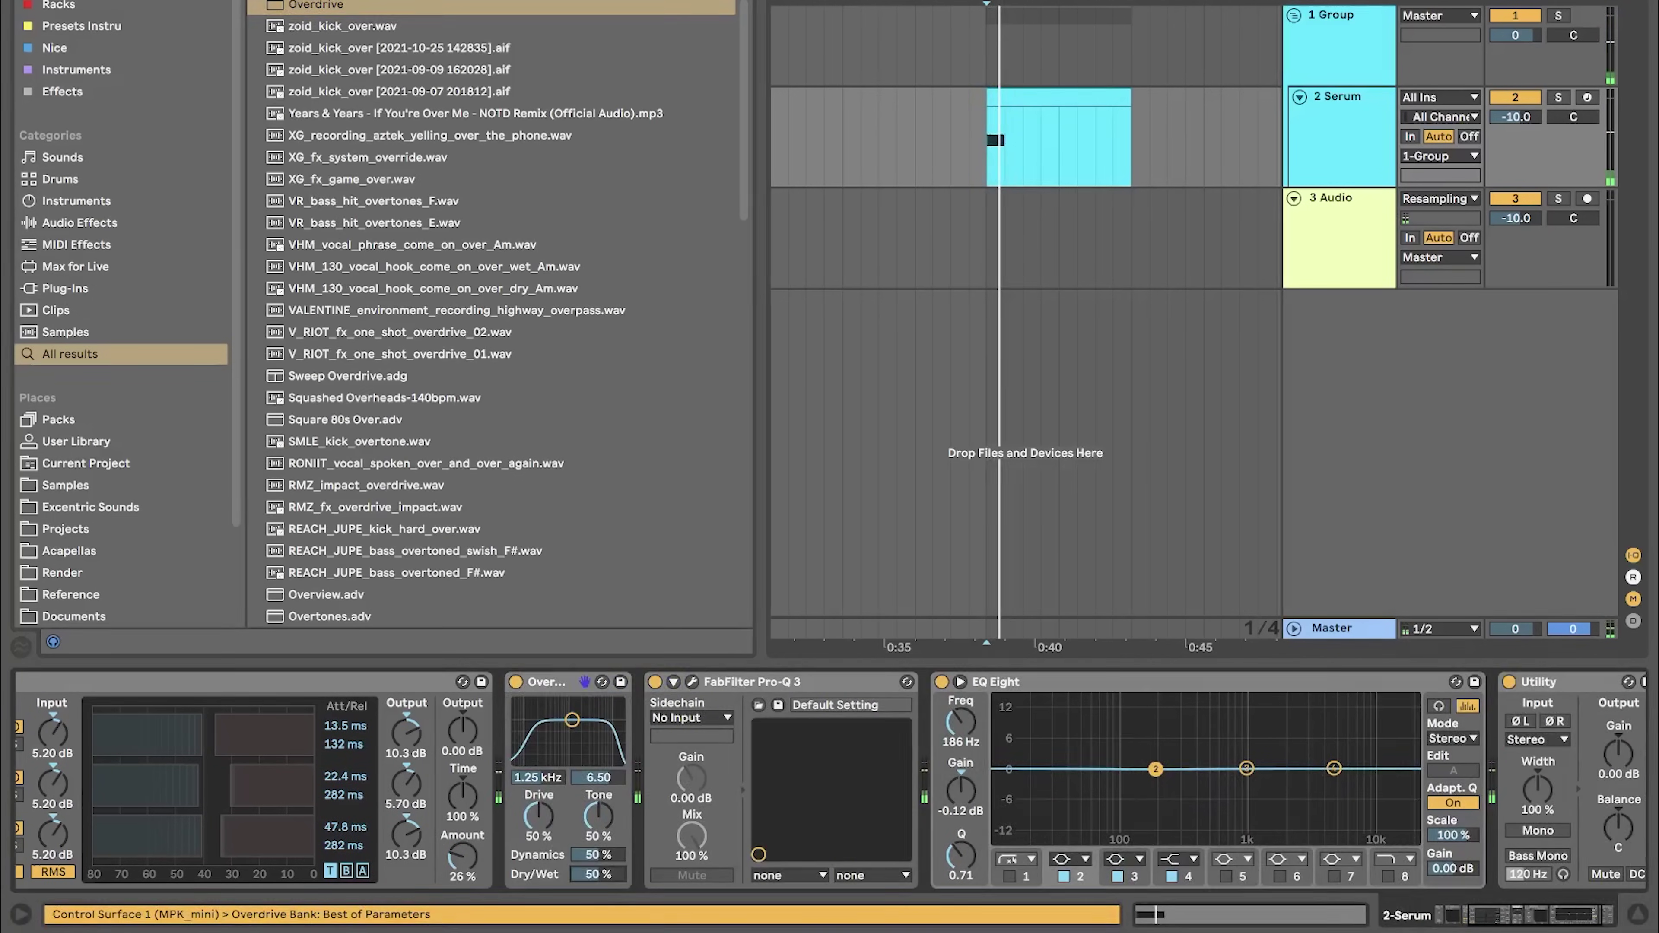
left_click_drag(572, 758, 570, 752)
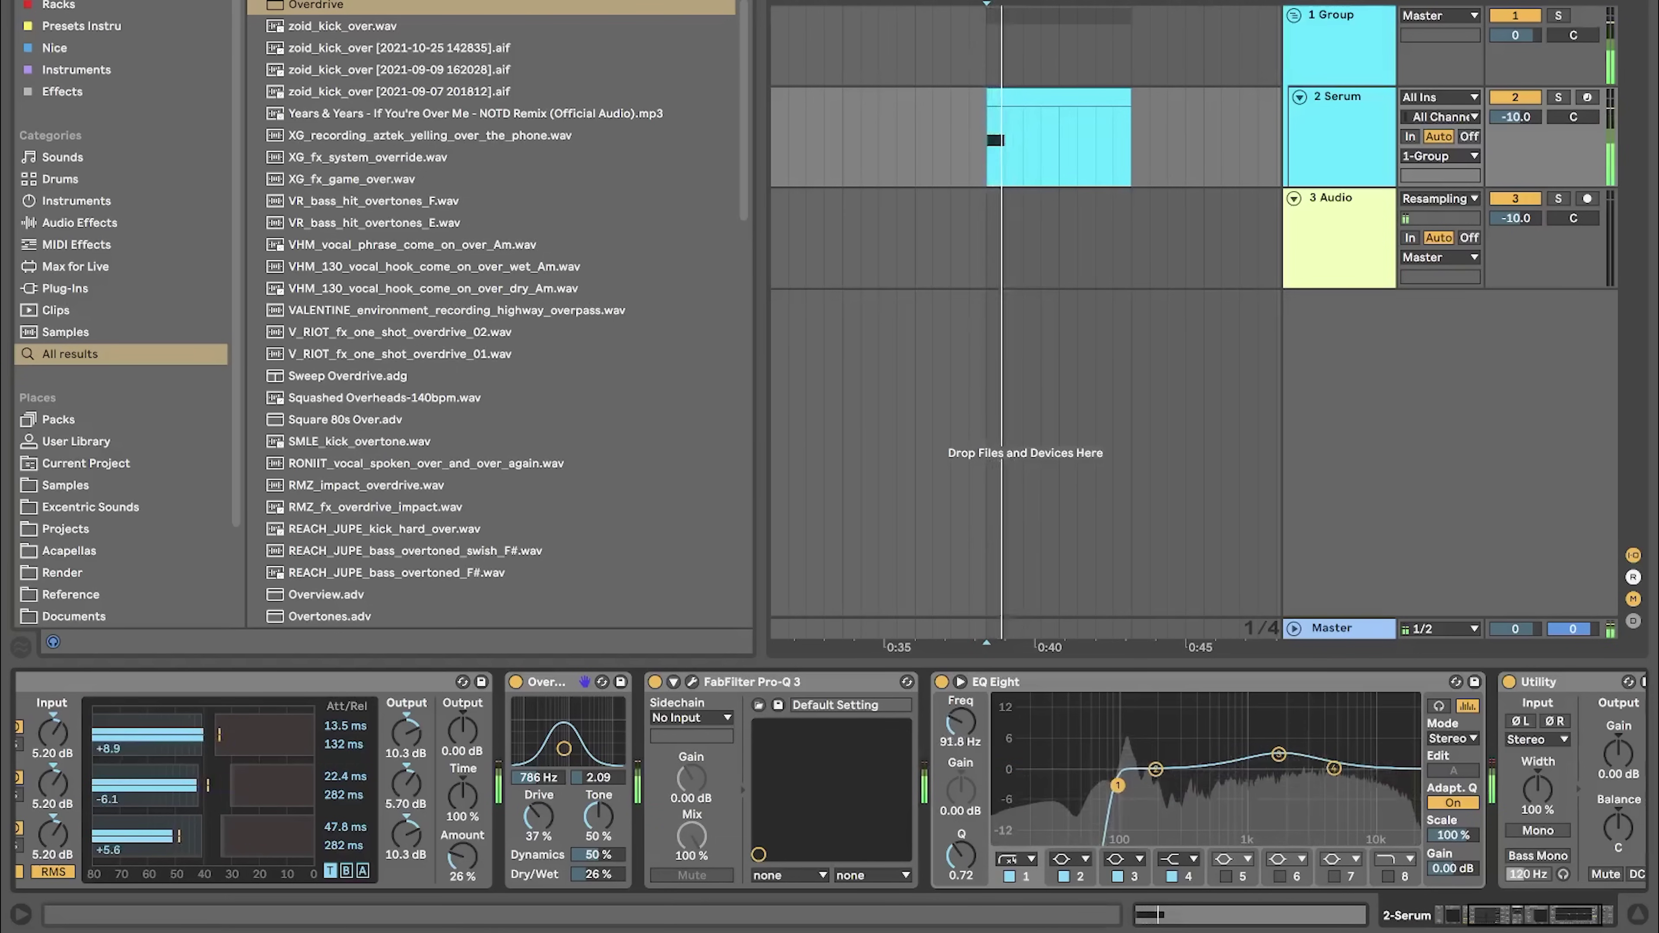
- Adjust the starting point of LFO 1's curve in Serum and close the plug-in window
scroll(1110, 797, "right", 3)
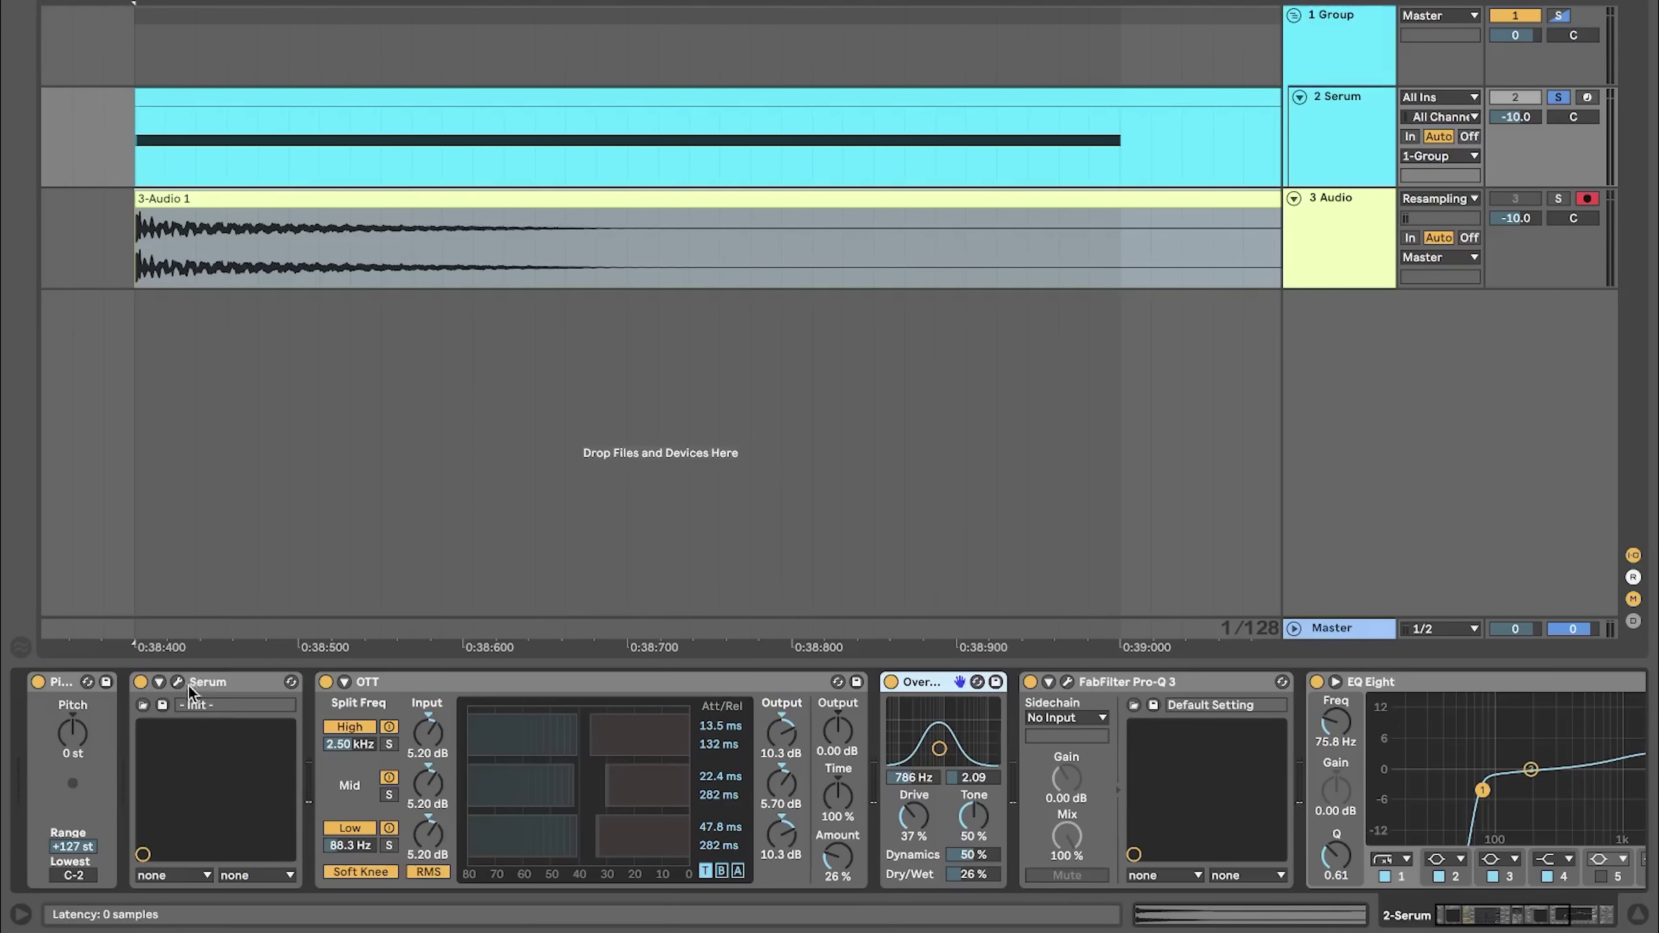
left_click(186, 684)
left_click(536, 551)
left_click_drag(591, 550, 542, 551)
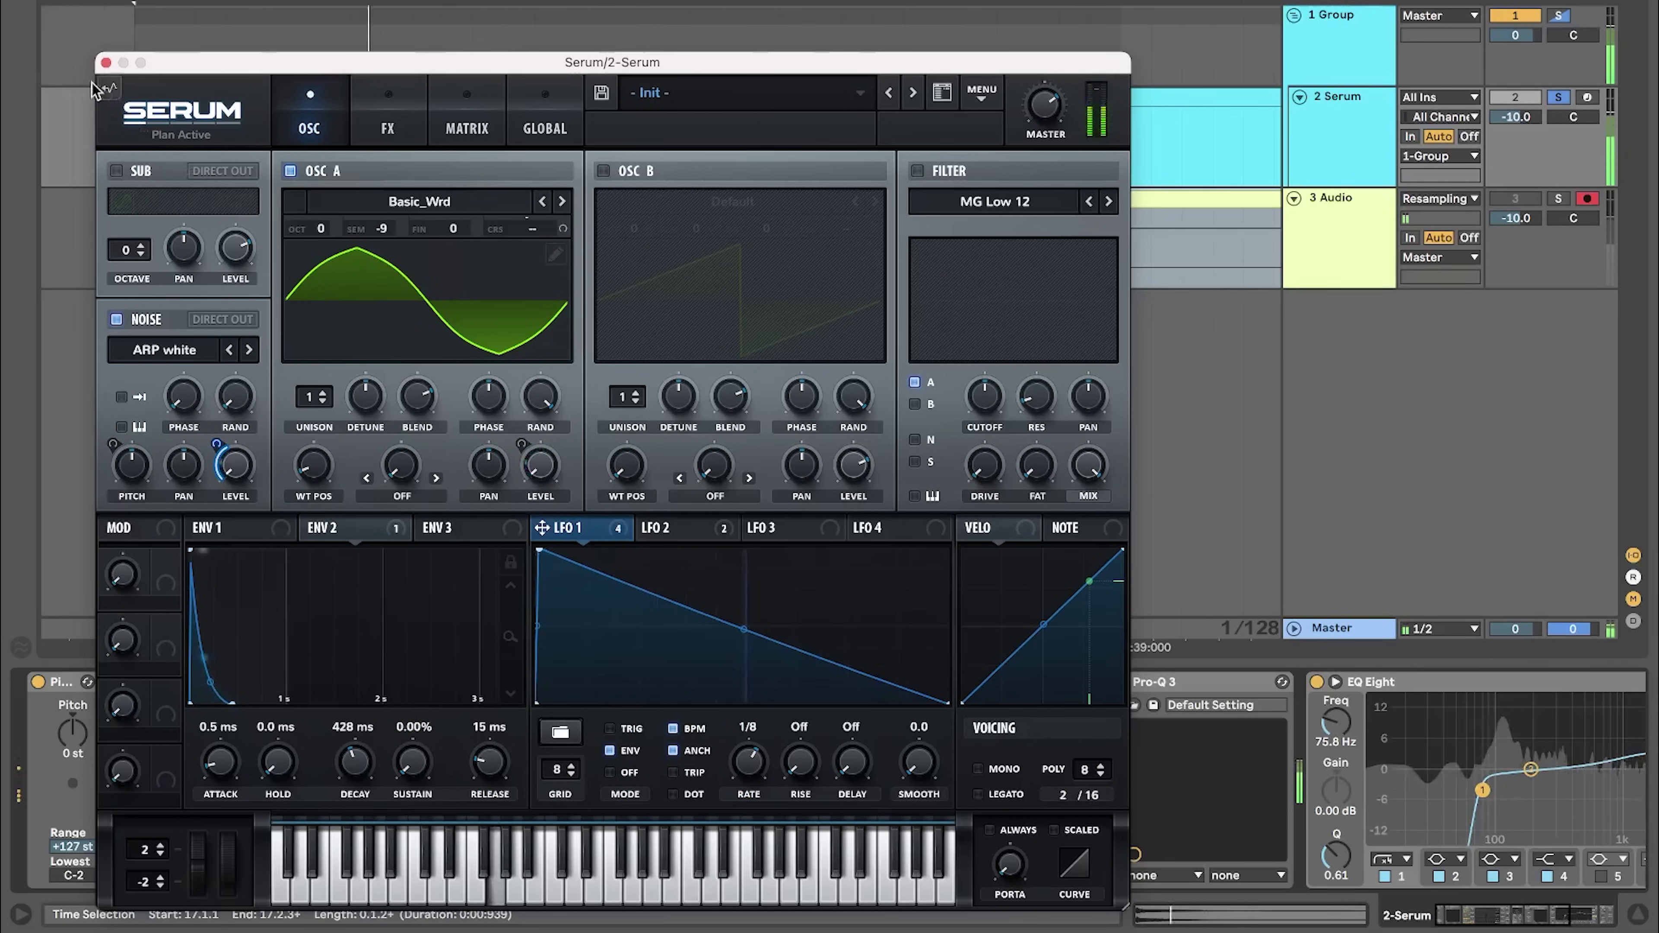
left_click(105, 63)
- Record the Serum sound again onto the resampling audio track and raise the recorded clip's gain
left_click(146, 259)
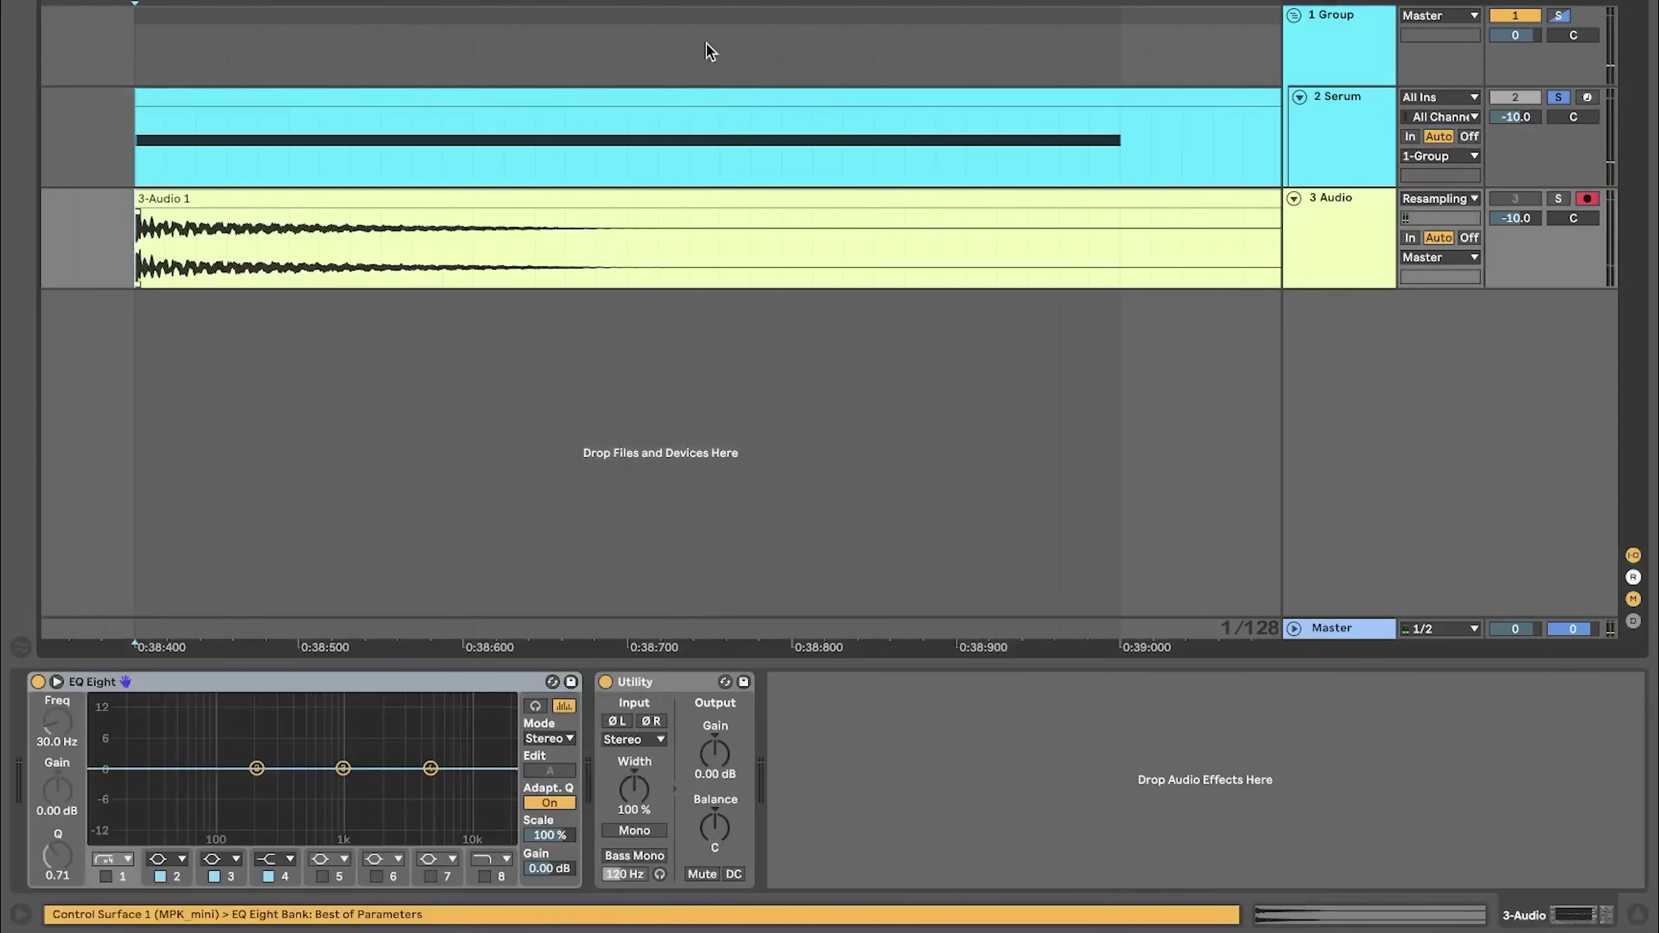
key("F9")
key("space")
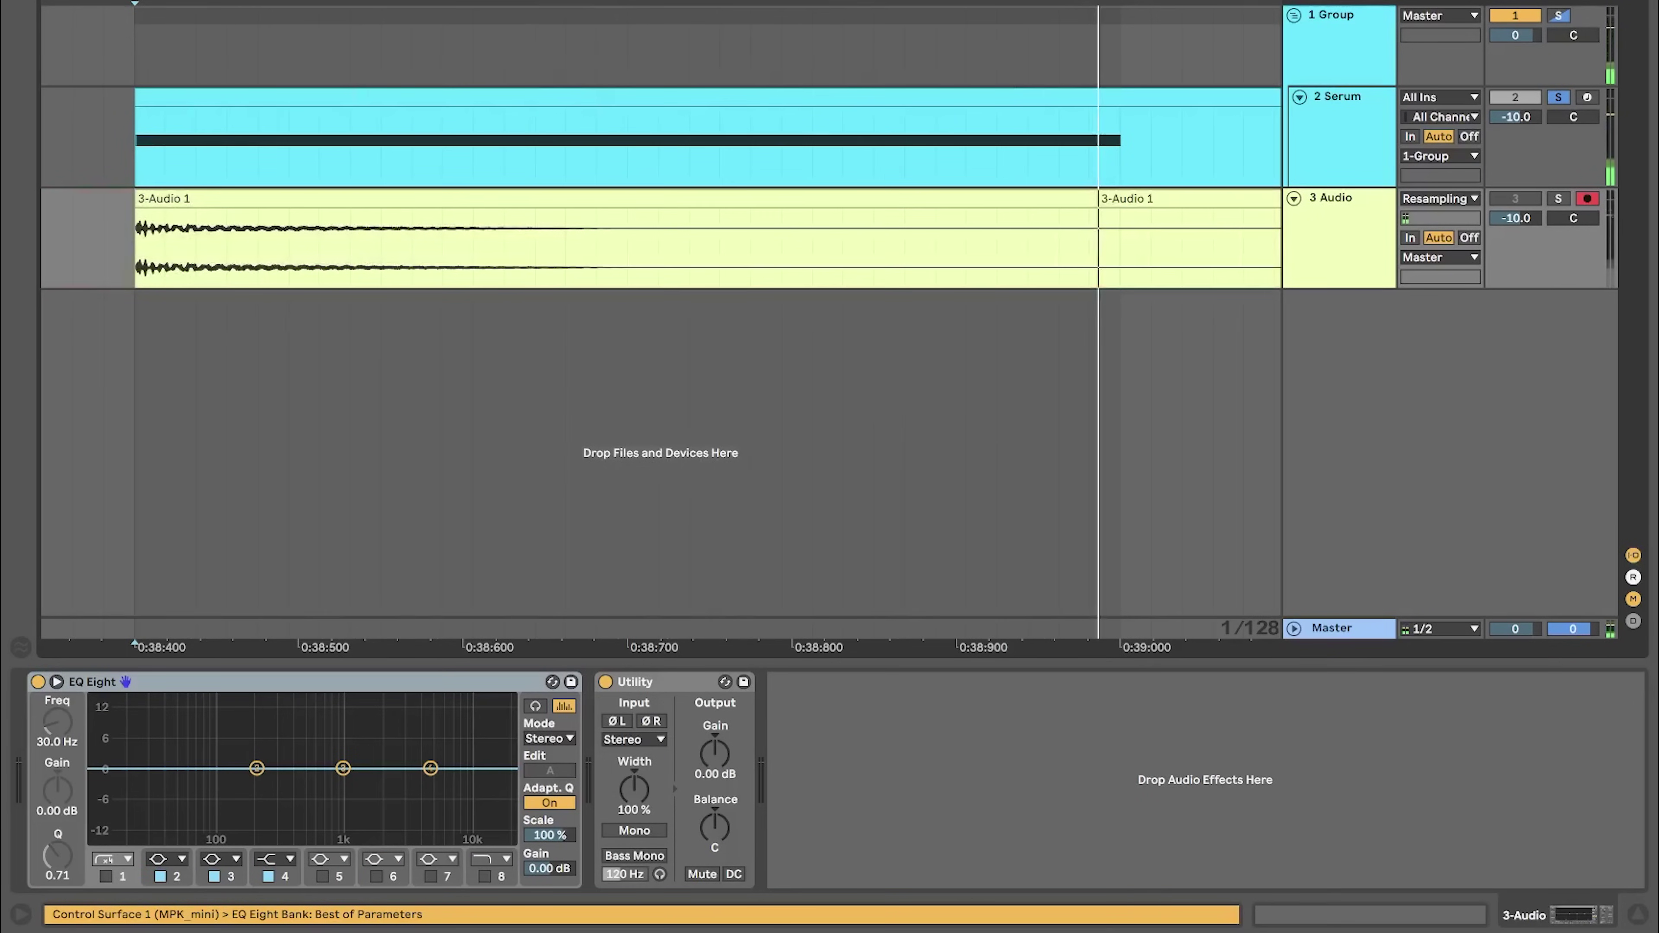
scroll(418, 206, "down", 3)
double_click(418, 201)
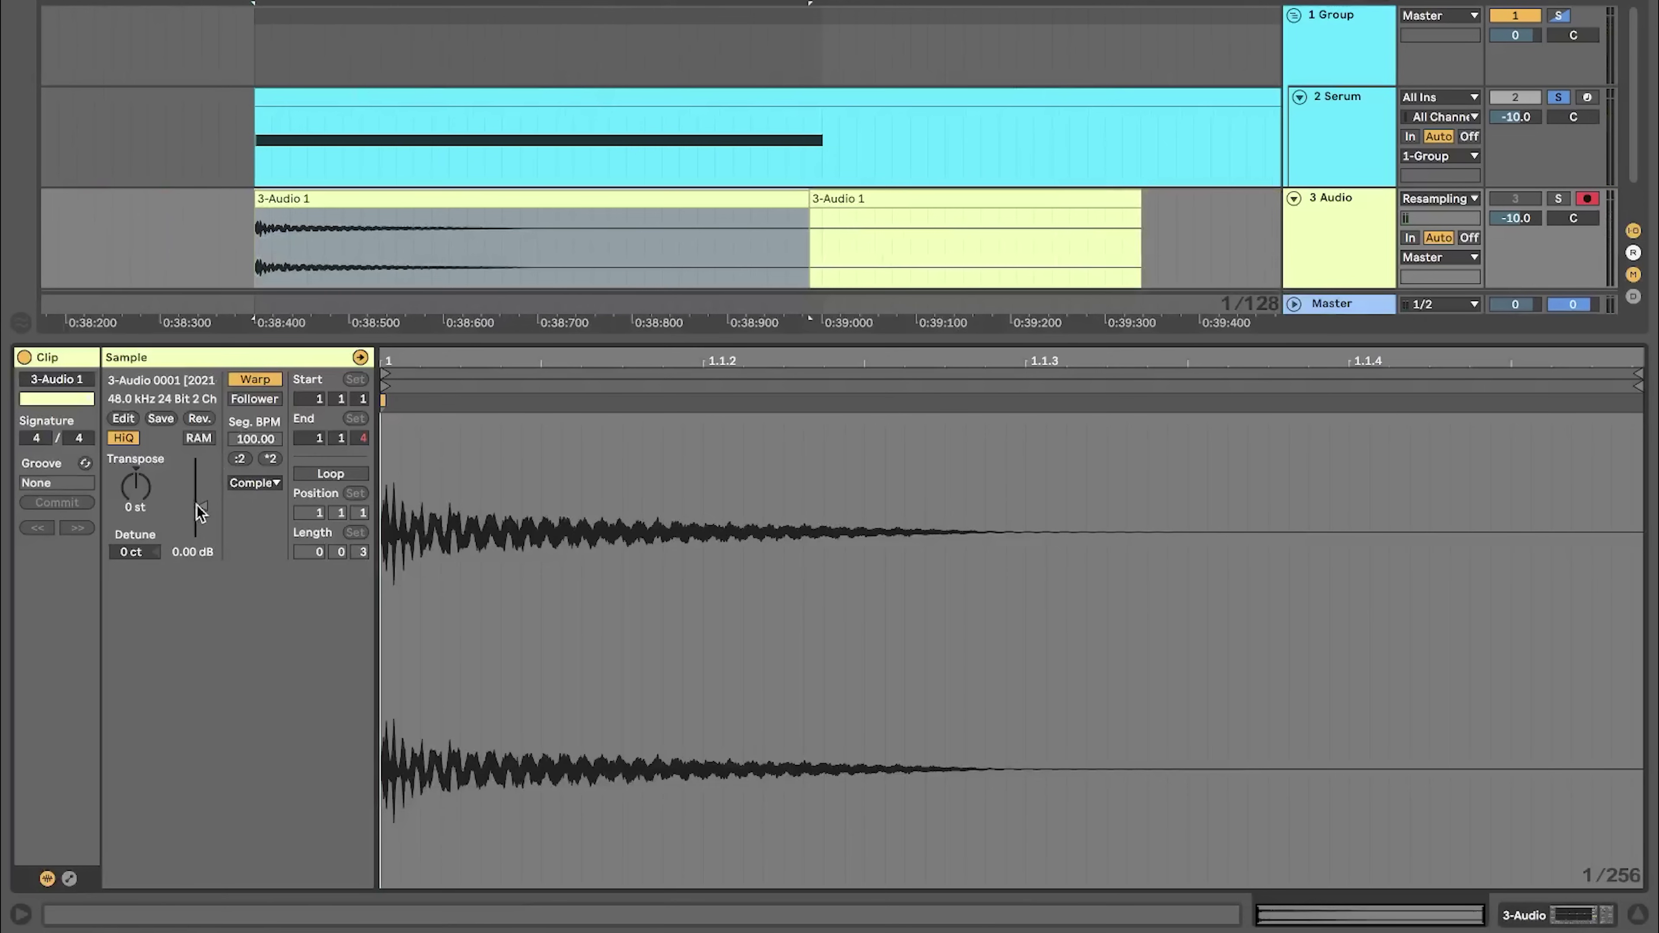
left_click_drag(191, 508, 191, 495)
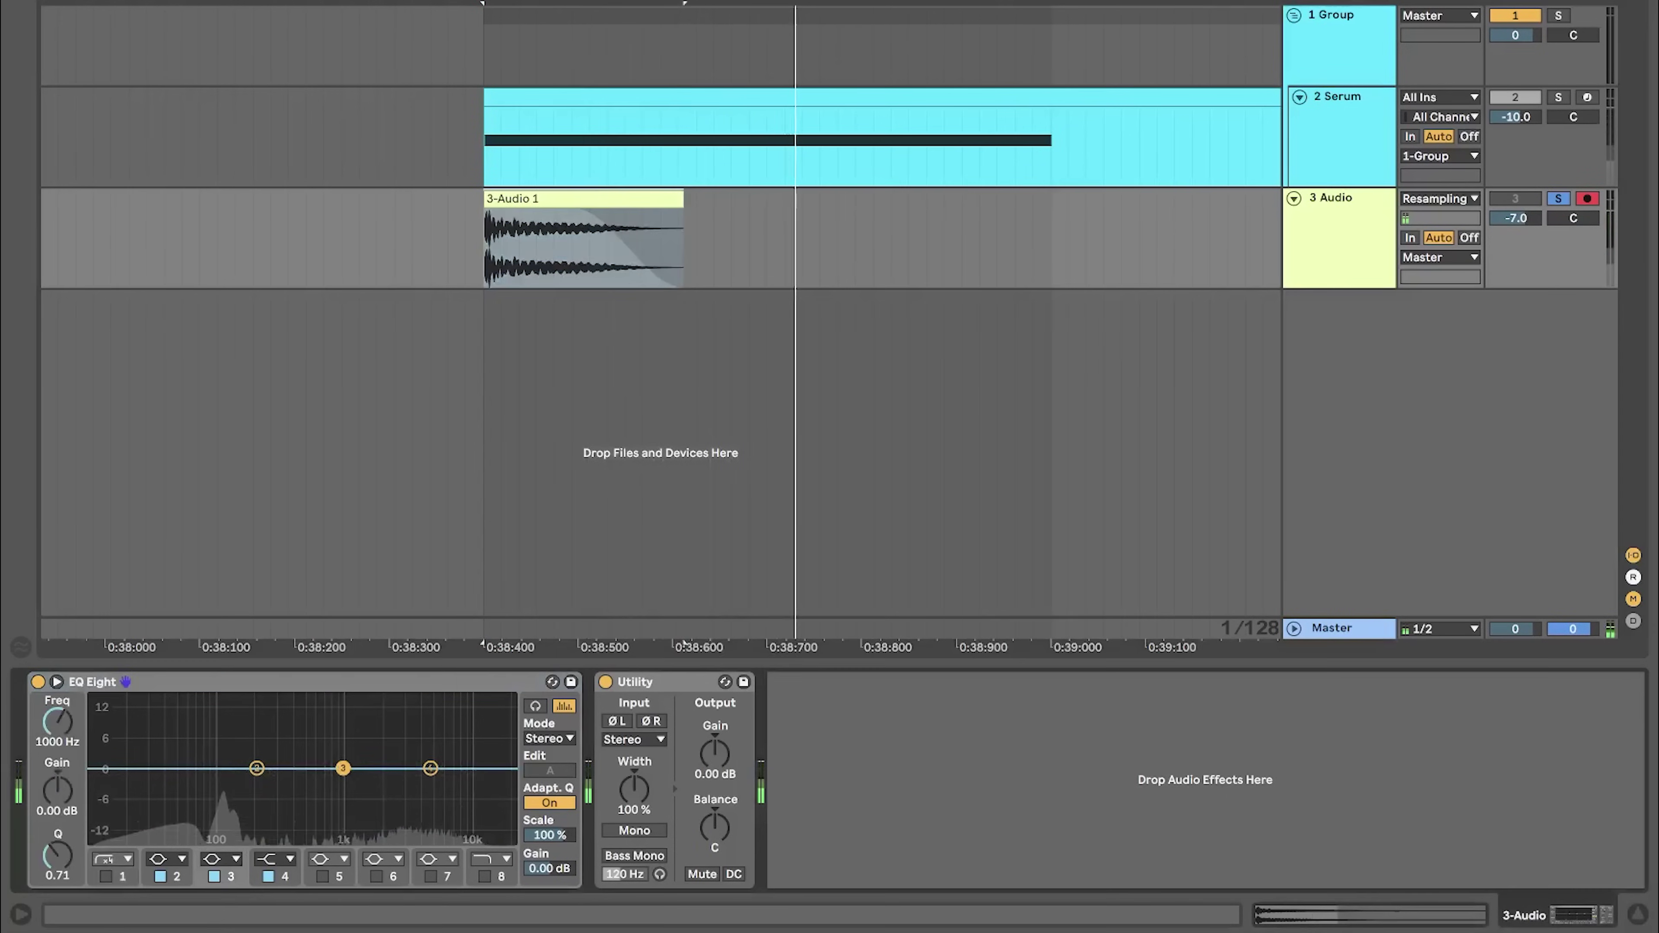
- In the audio track's EQ Eight, cut about 2.6 dB at 104 Hz and 484 Hz with narrowed bands and slightly boost the highs
left_click_drag(339, 765, 221, 779)
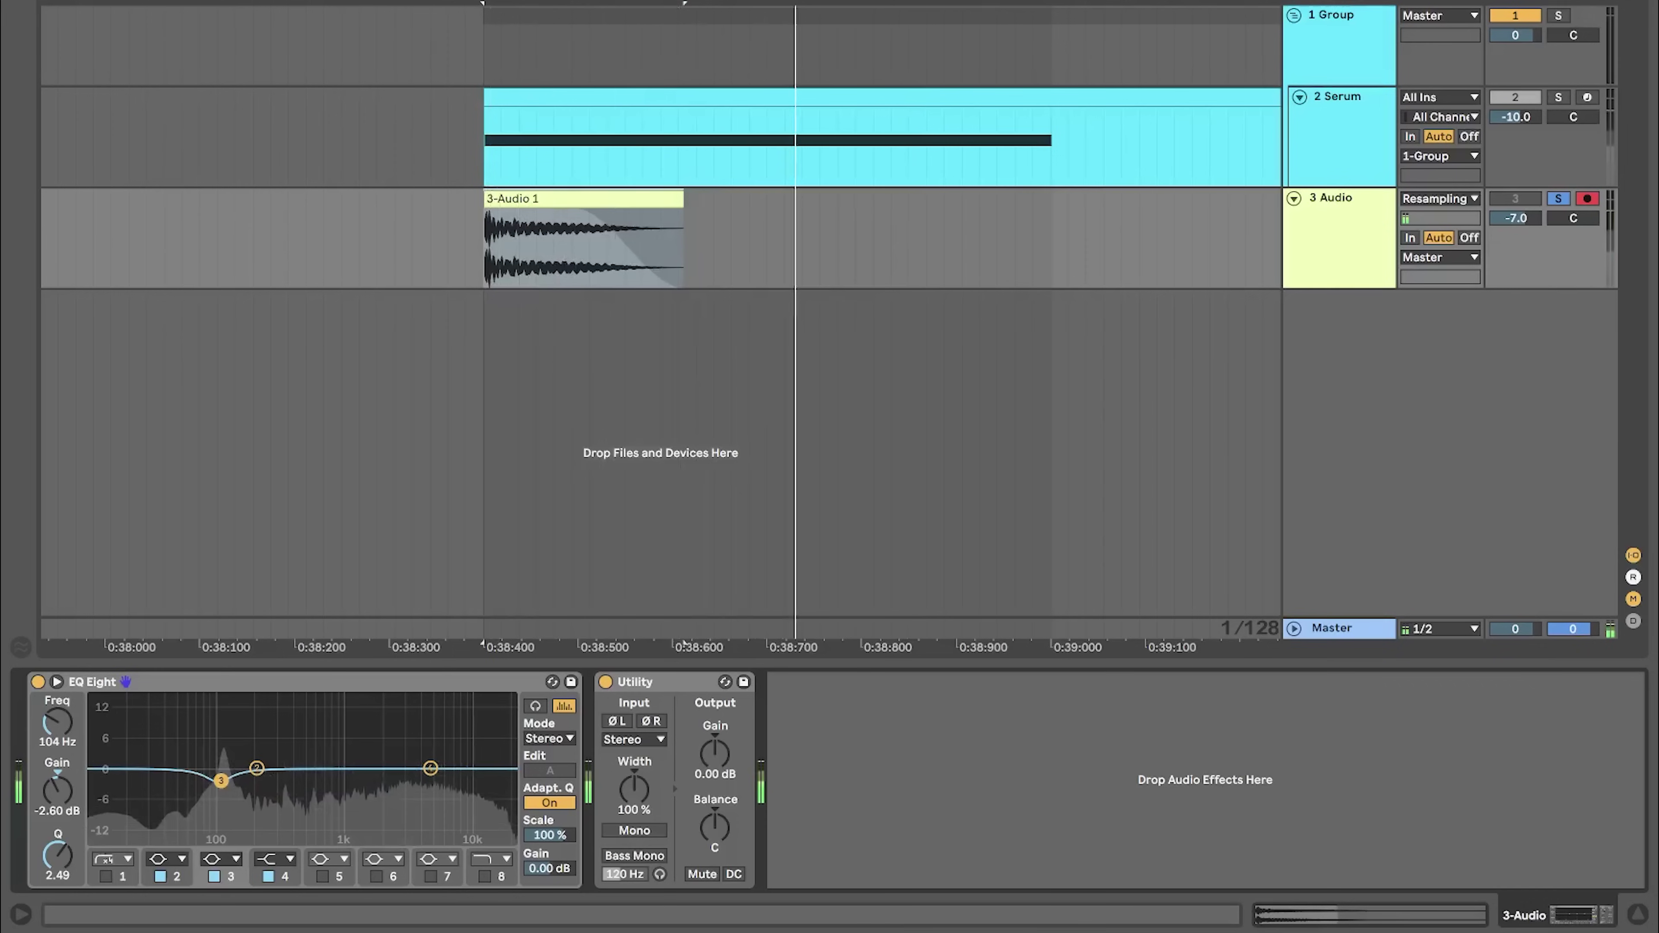
left_click_drag(256, 768, 303, 782)
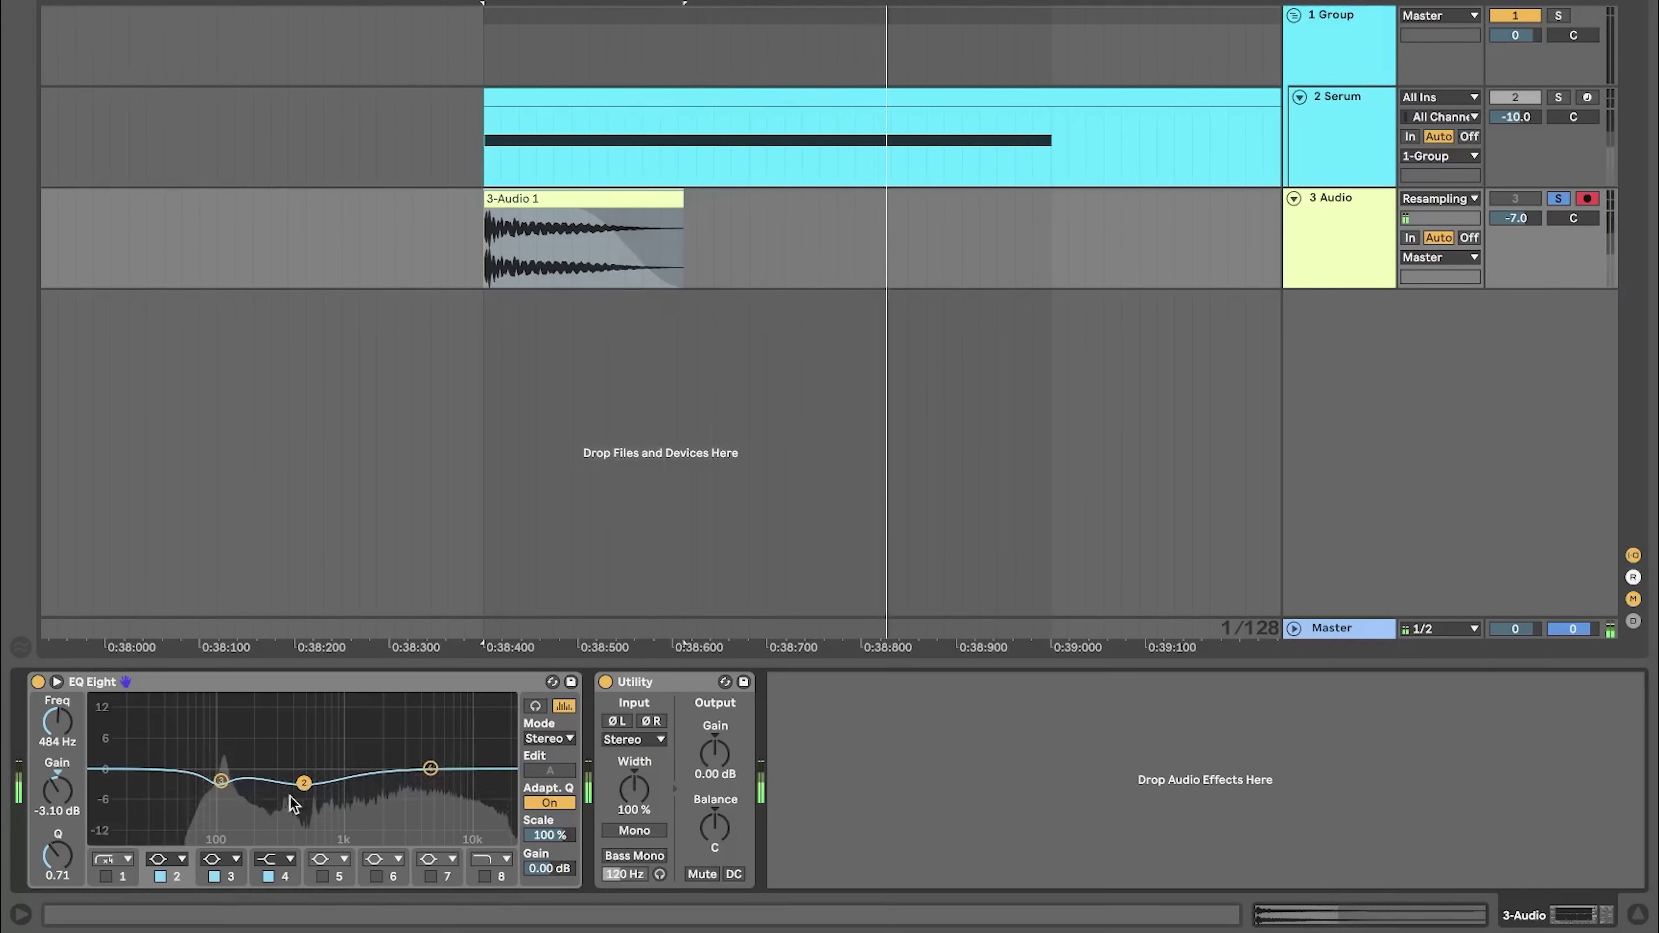
left_click_drag(57, 855, 57, 830)
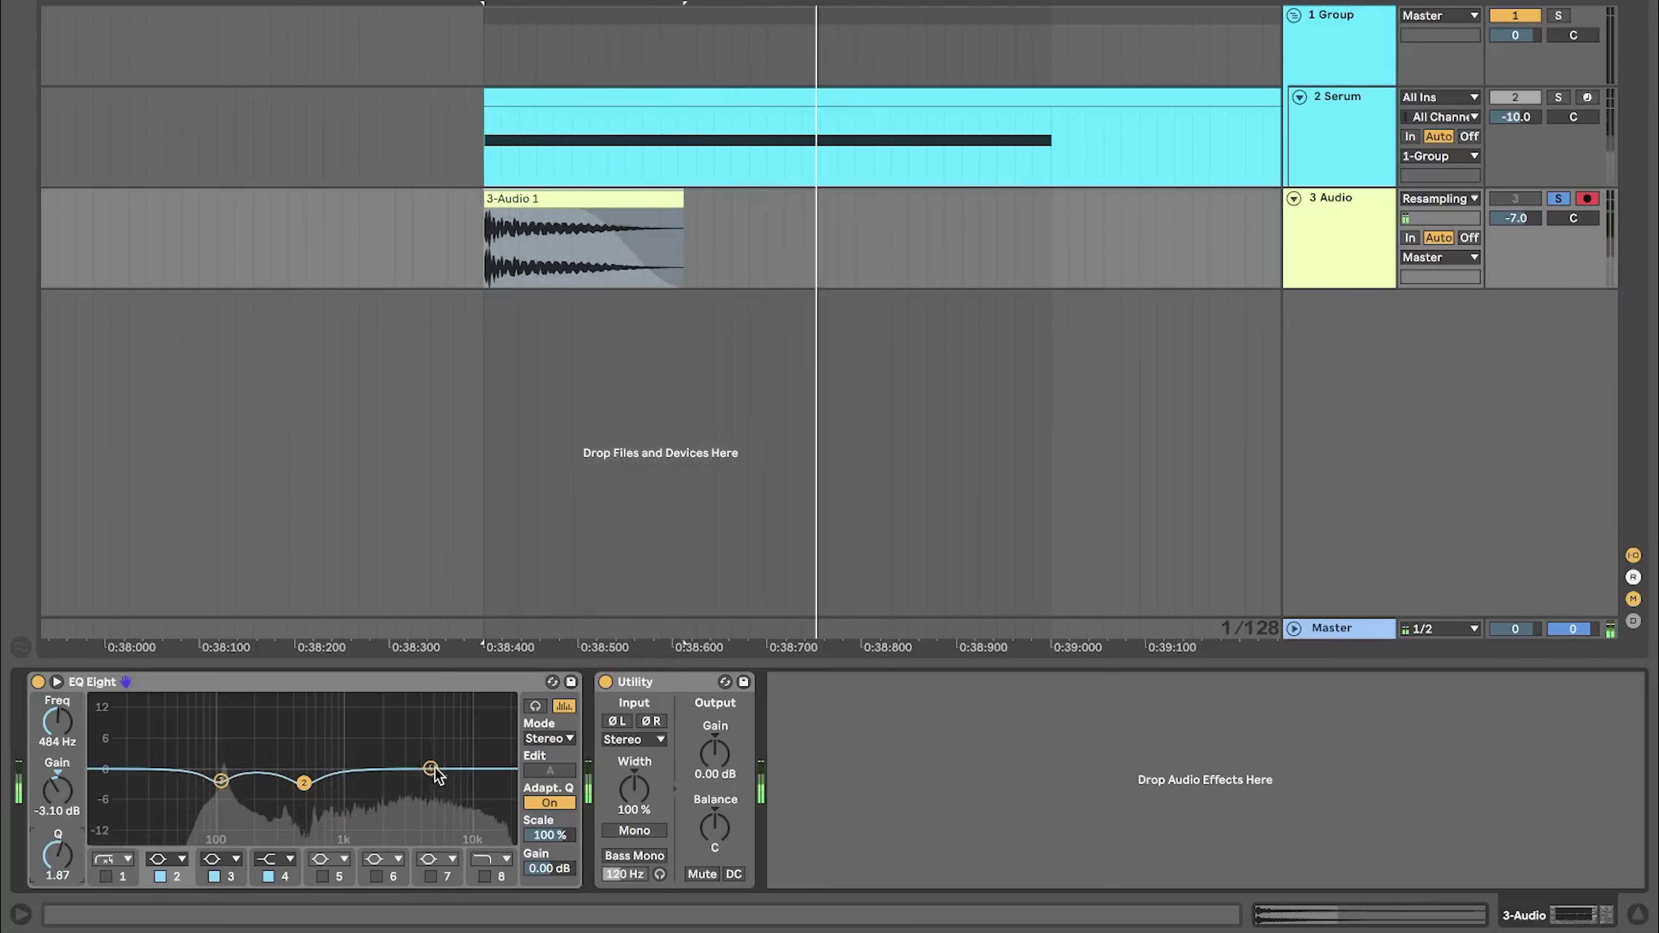
left_click_drag(430, 768, 303, 780)
left_click(304, 783)
- Group the recorded track as Snare and layer Cymatics - Glass Breaking Far 113.wav on a new track inside it
left_click(1340, 228)
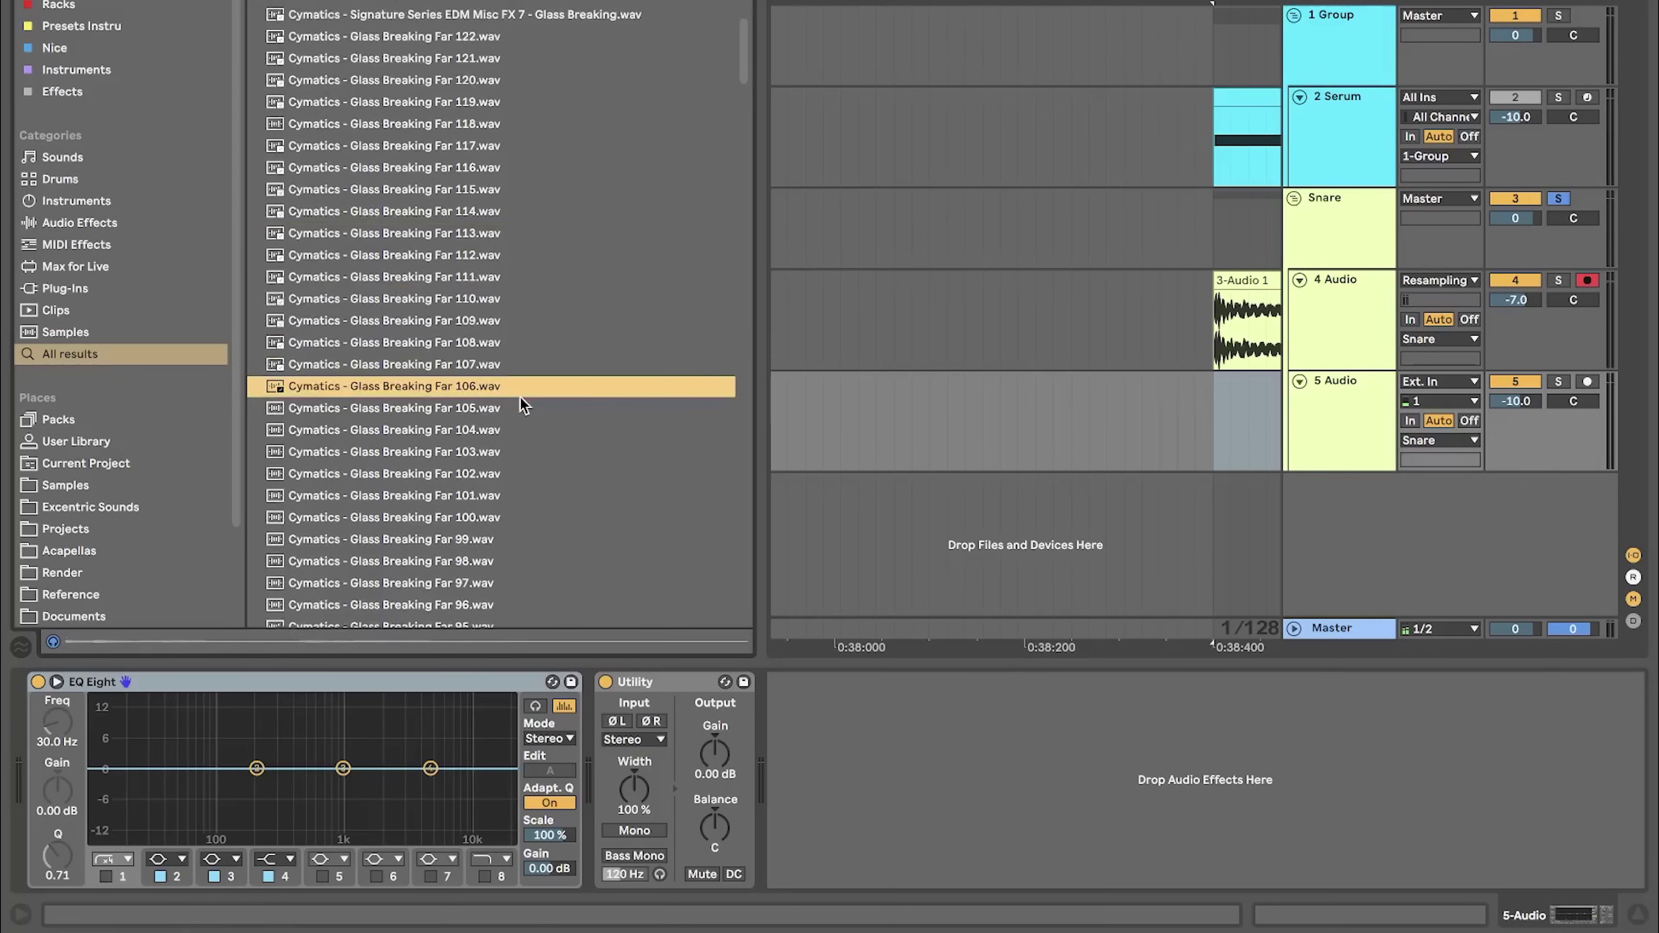
left_click(456, 290)
scroll(456, 289, "up", 3)
left_click(456, 290)
left_click(448, 271)
left_click(442, 251)
left_click(449, 228)
left_click(445, 265)
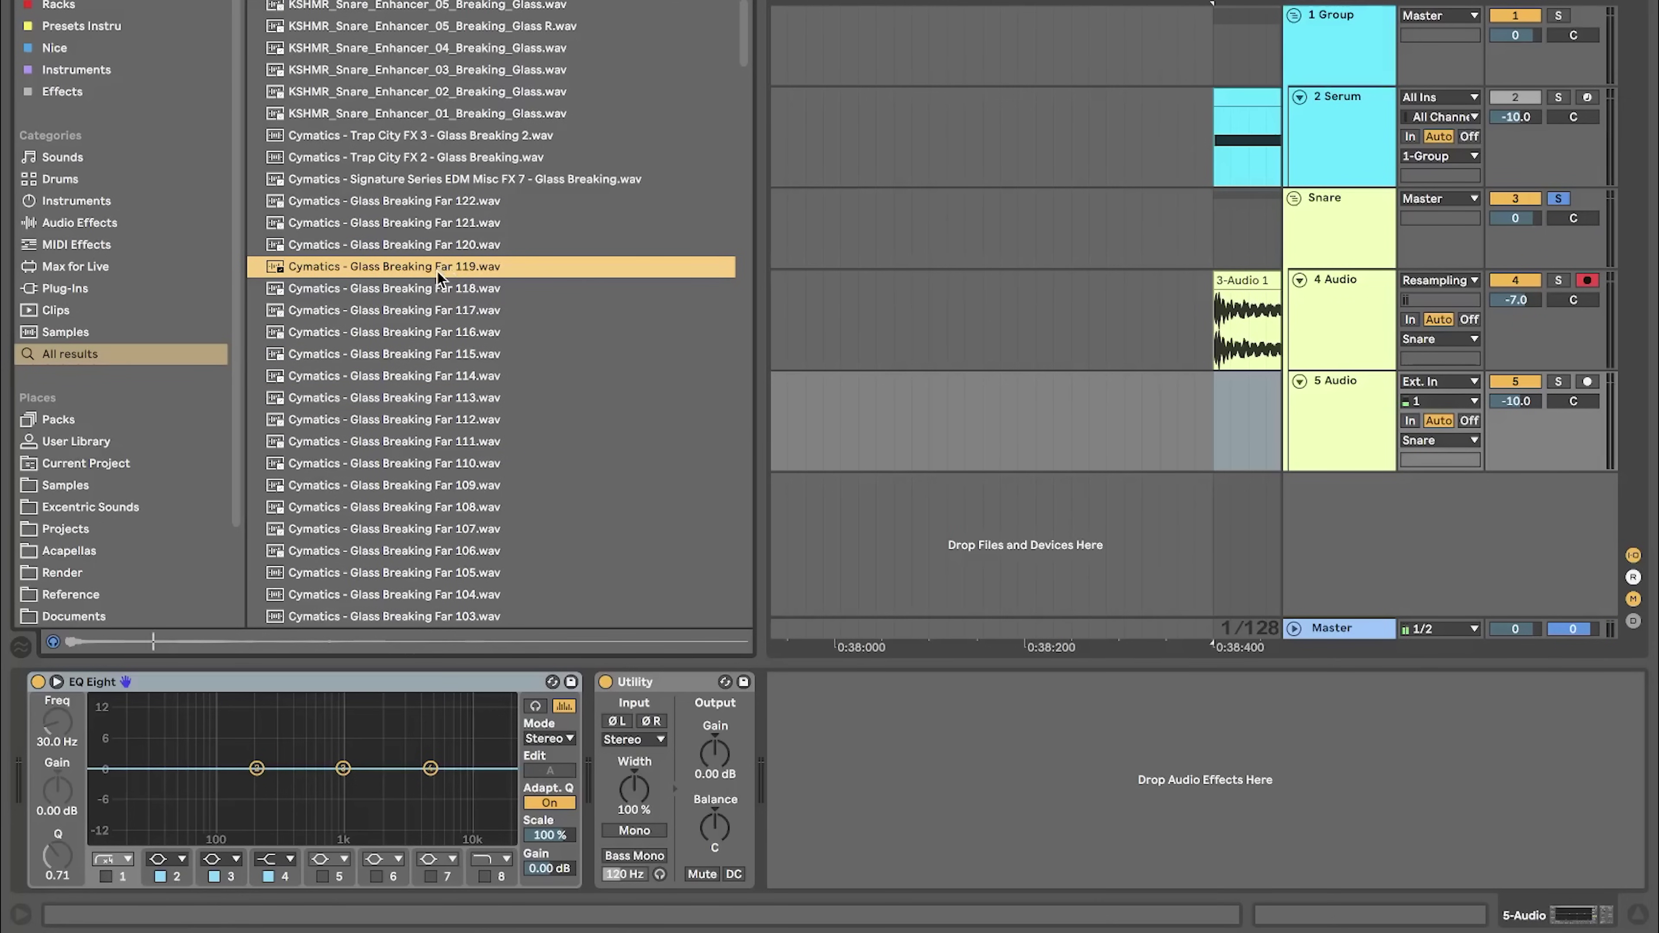
left_click(436, 290)
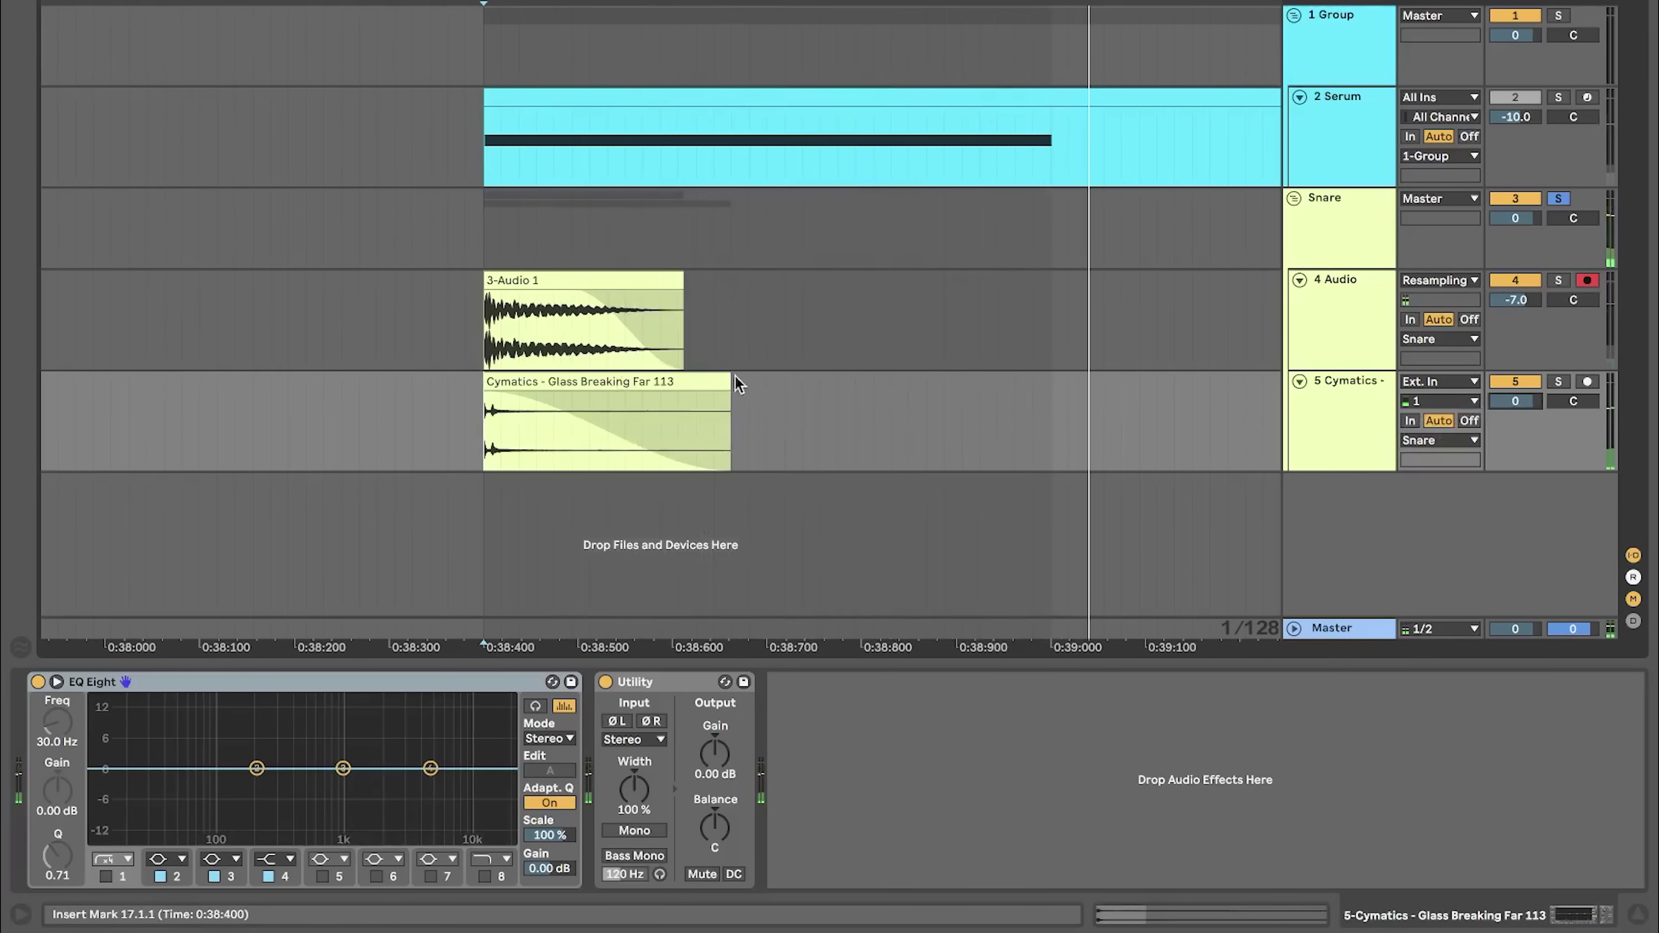
- Lengthen the glass-breaking clip, fade it out over its whole length with a steeper curve and trim its end slightly
left_click_drag(731, 382, 883, 385)
left_click_drag(639, 394, 486, 394)
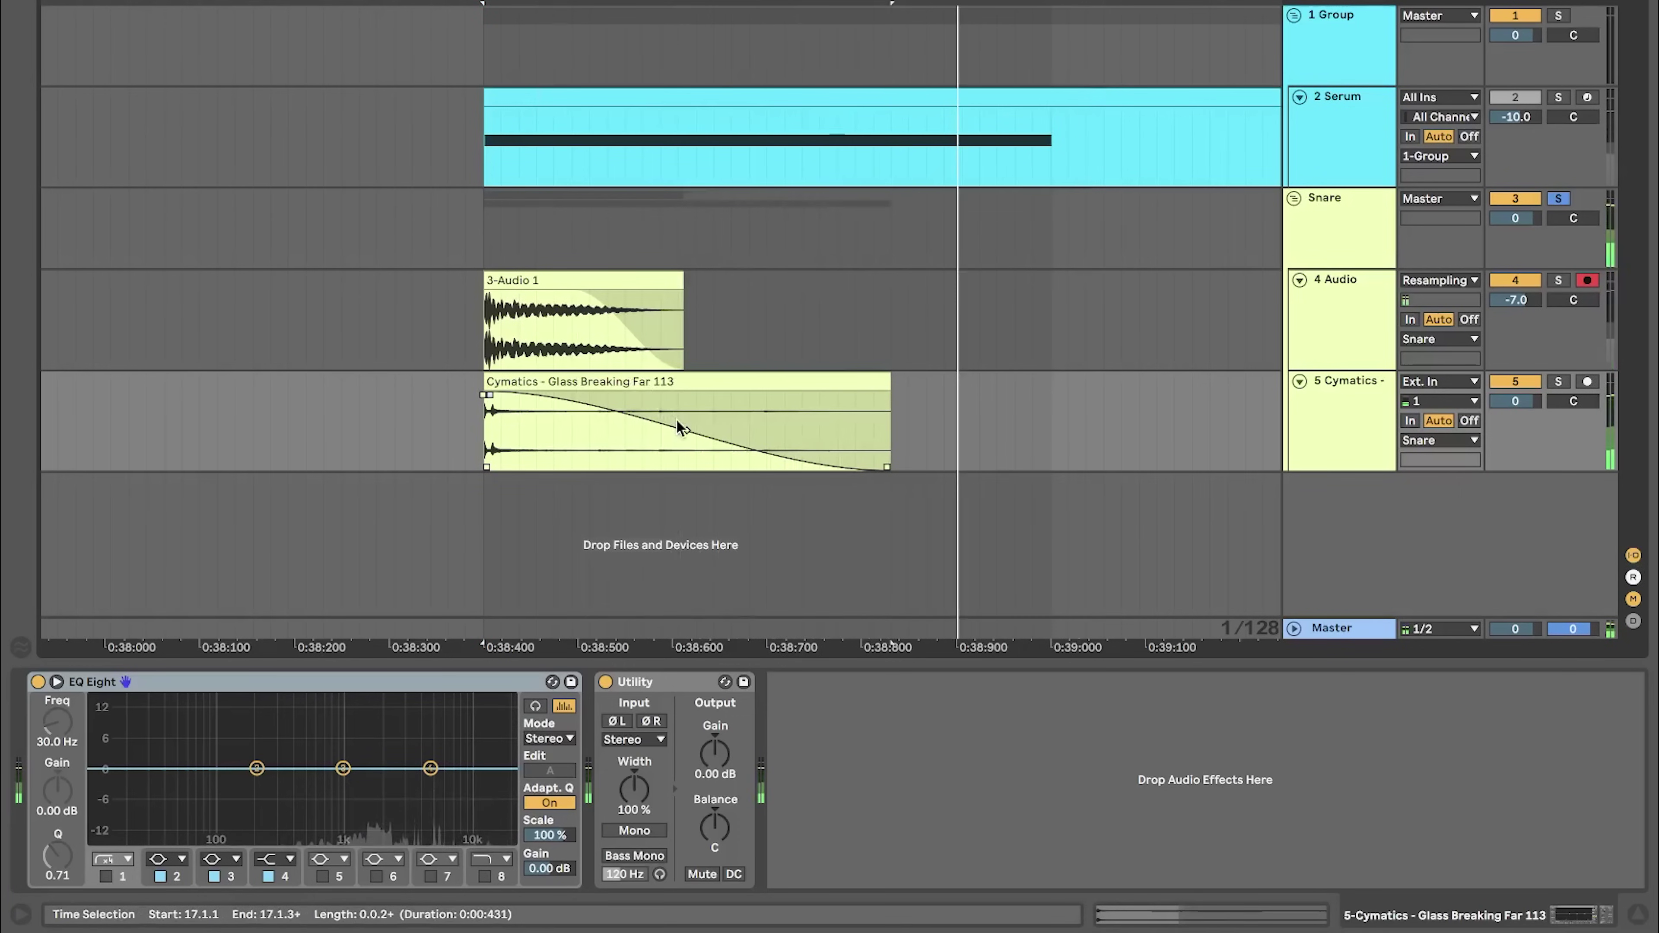
left_click_drag(679, 428, 678, 447)
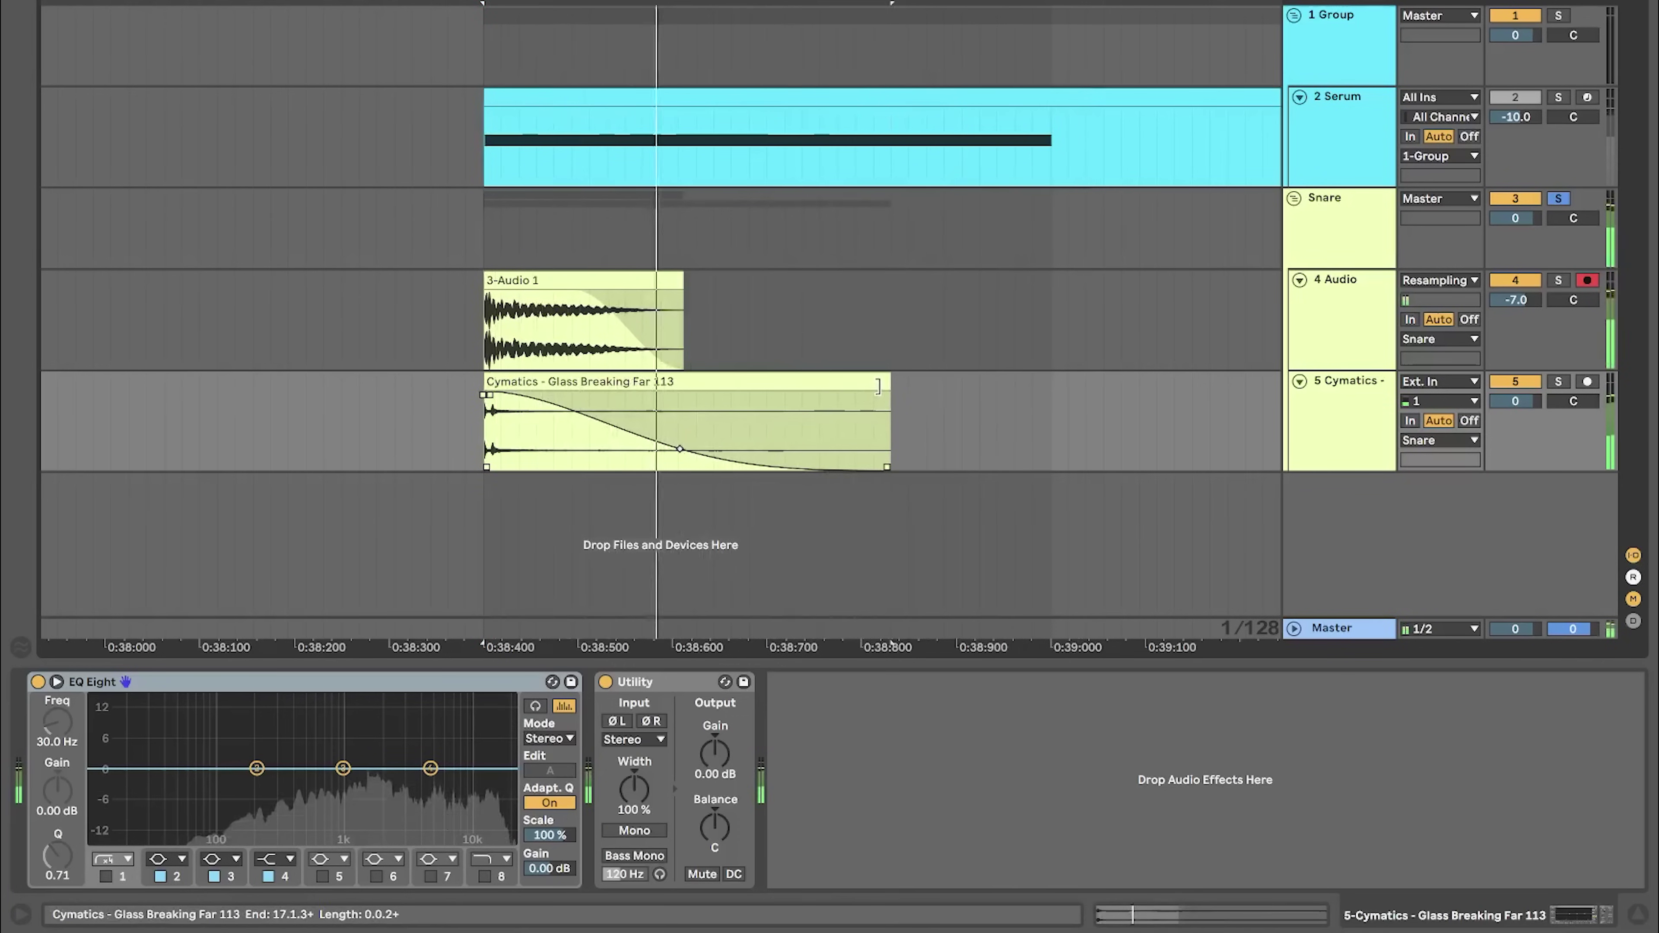
left_click_drag(876, 385, 837, 386)
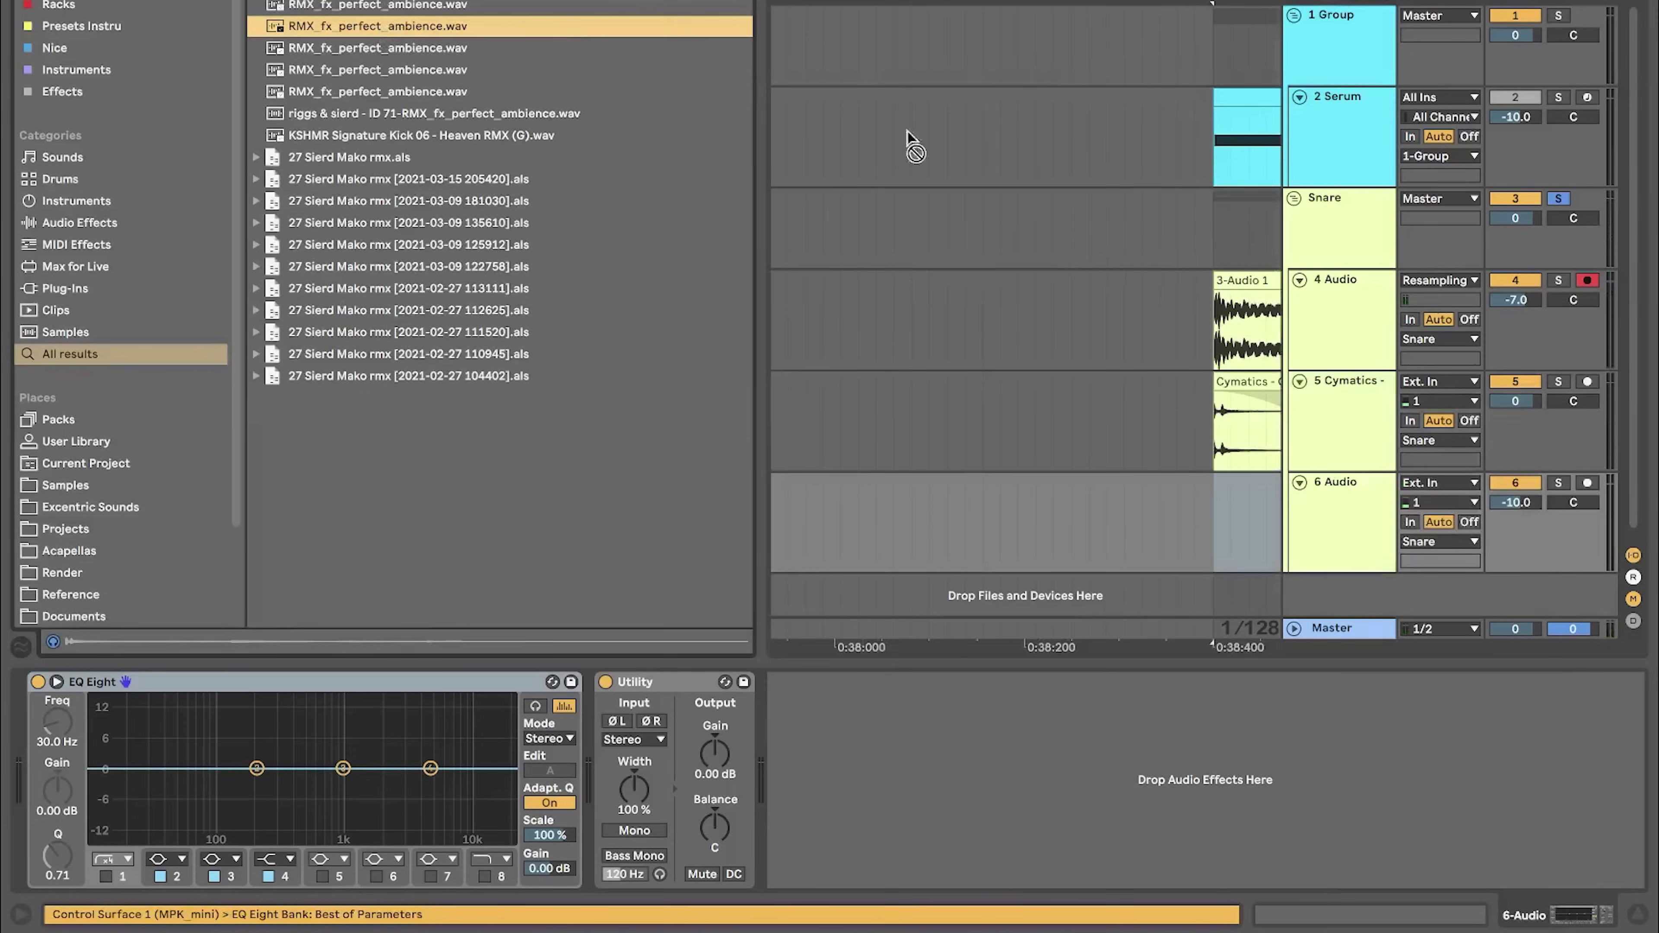
- Layer RMX_fx_perfect_ambience.wav on the new Snare track, trimmed to about 0.24 s and faded out over its full length
left_click_drag(1142, 277, 1207, 509)
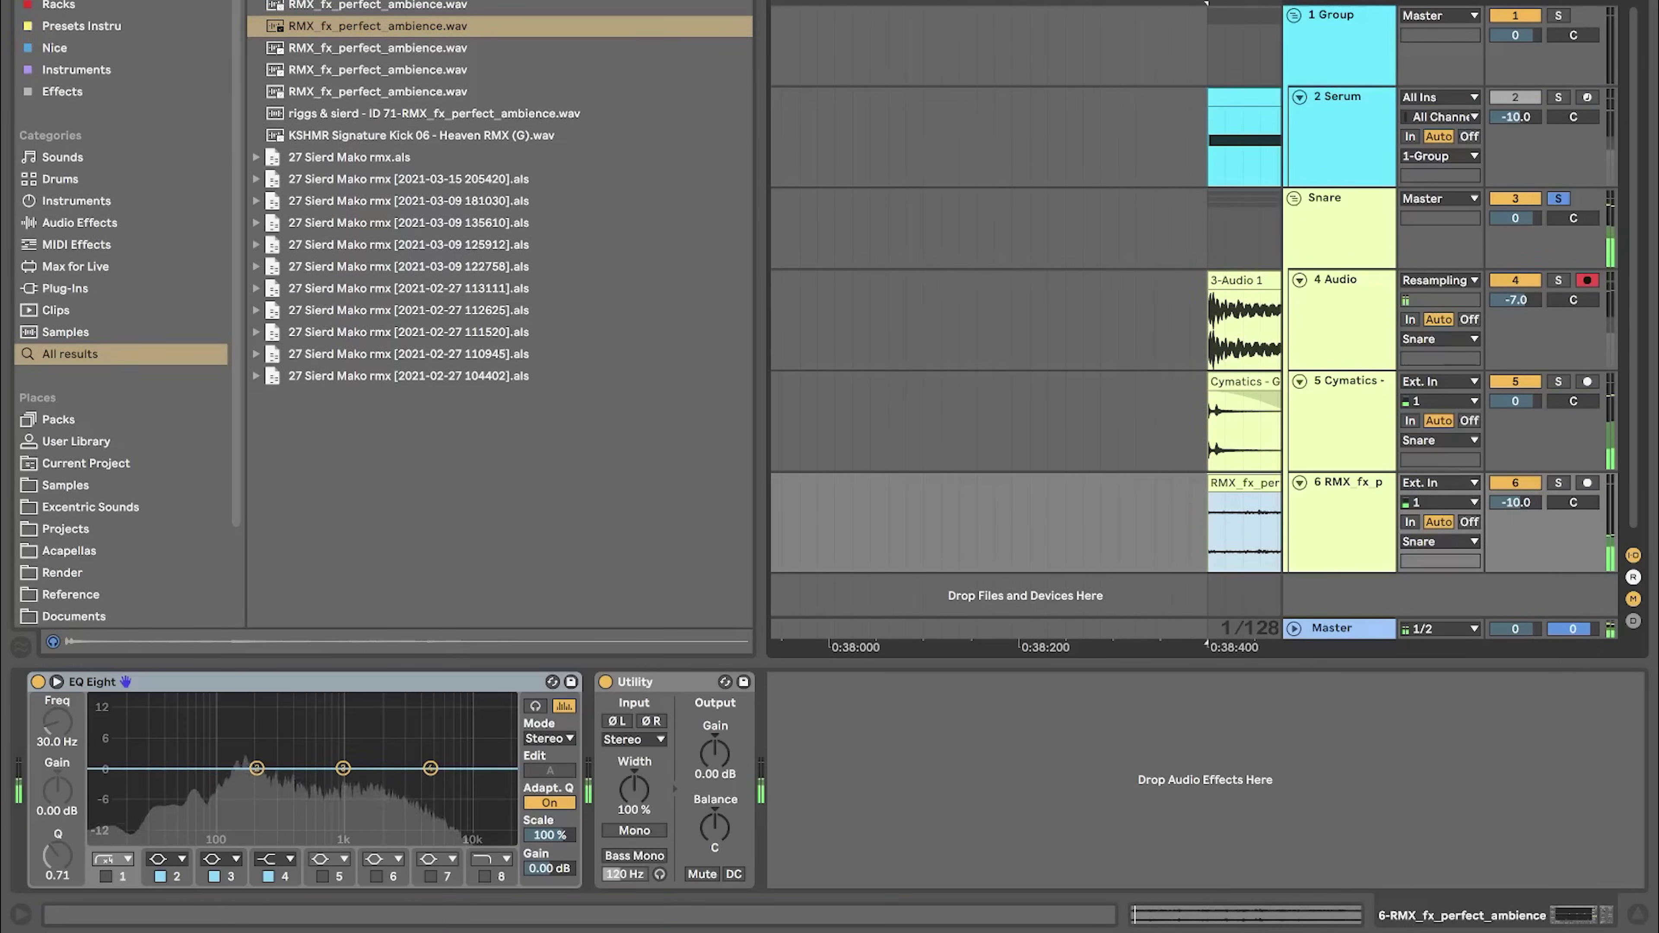
key("ctrl+alt+b")
left_click(709, 549)
key("super+e")
left_click(727, 486)
key("Delete")
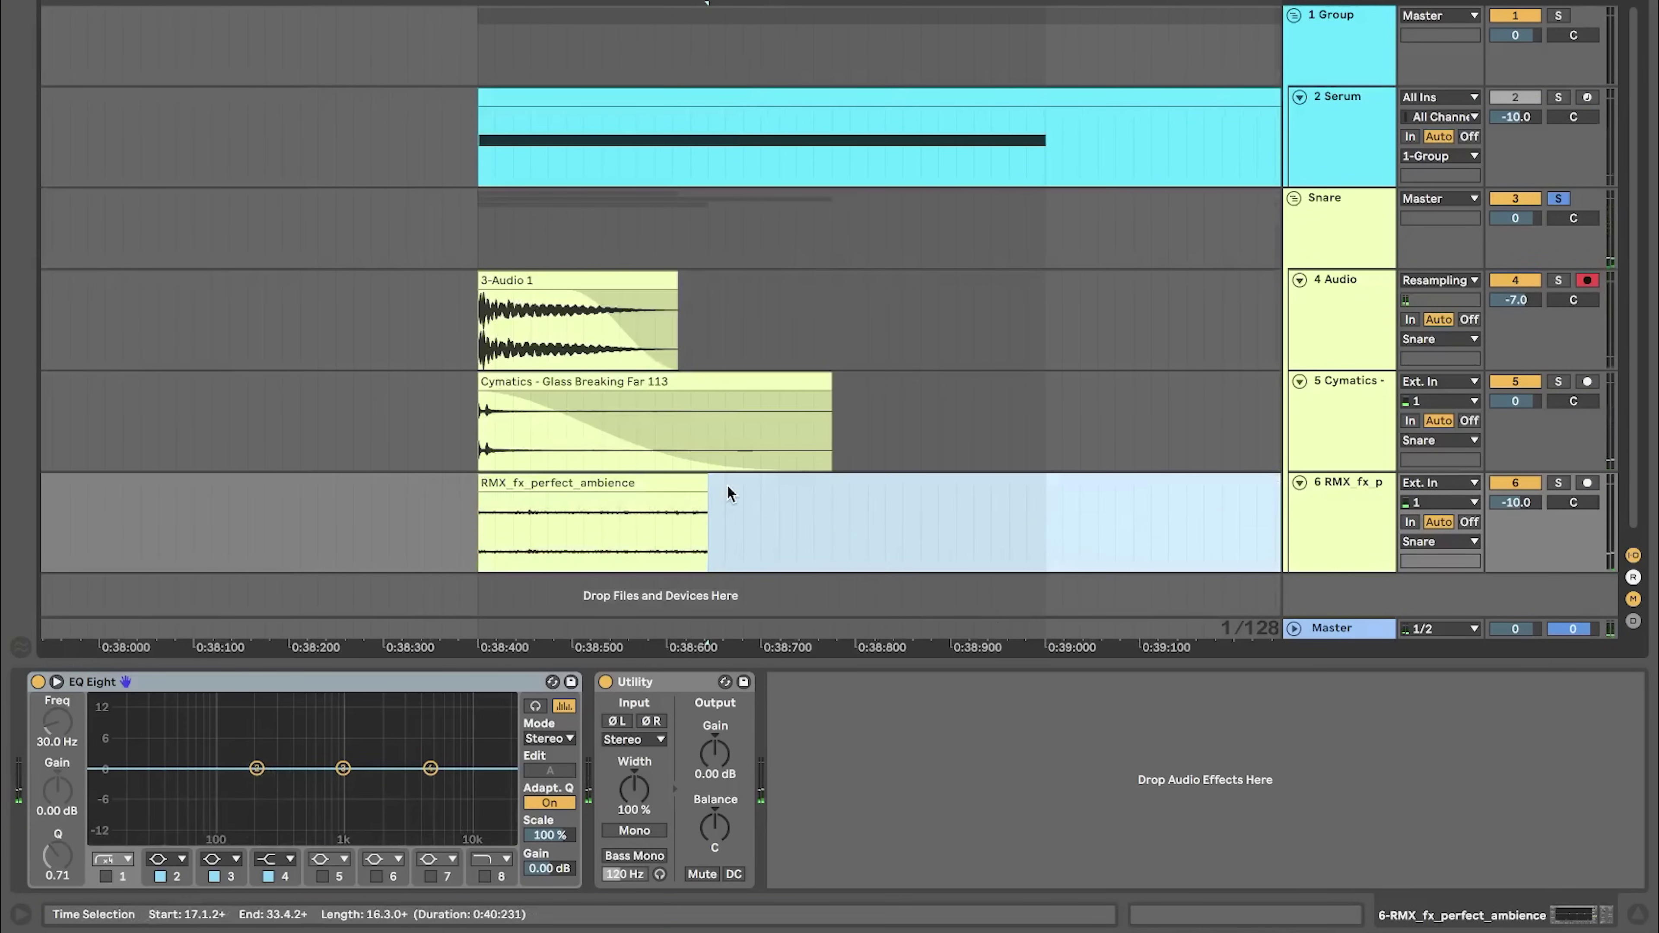
left_click_drag(704, 496, 399, 507)
key("space")
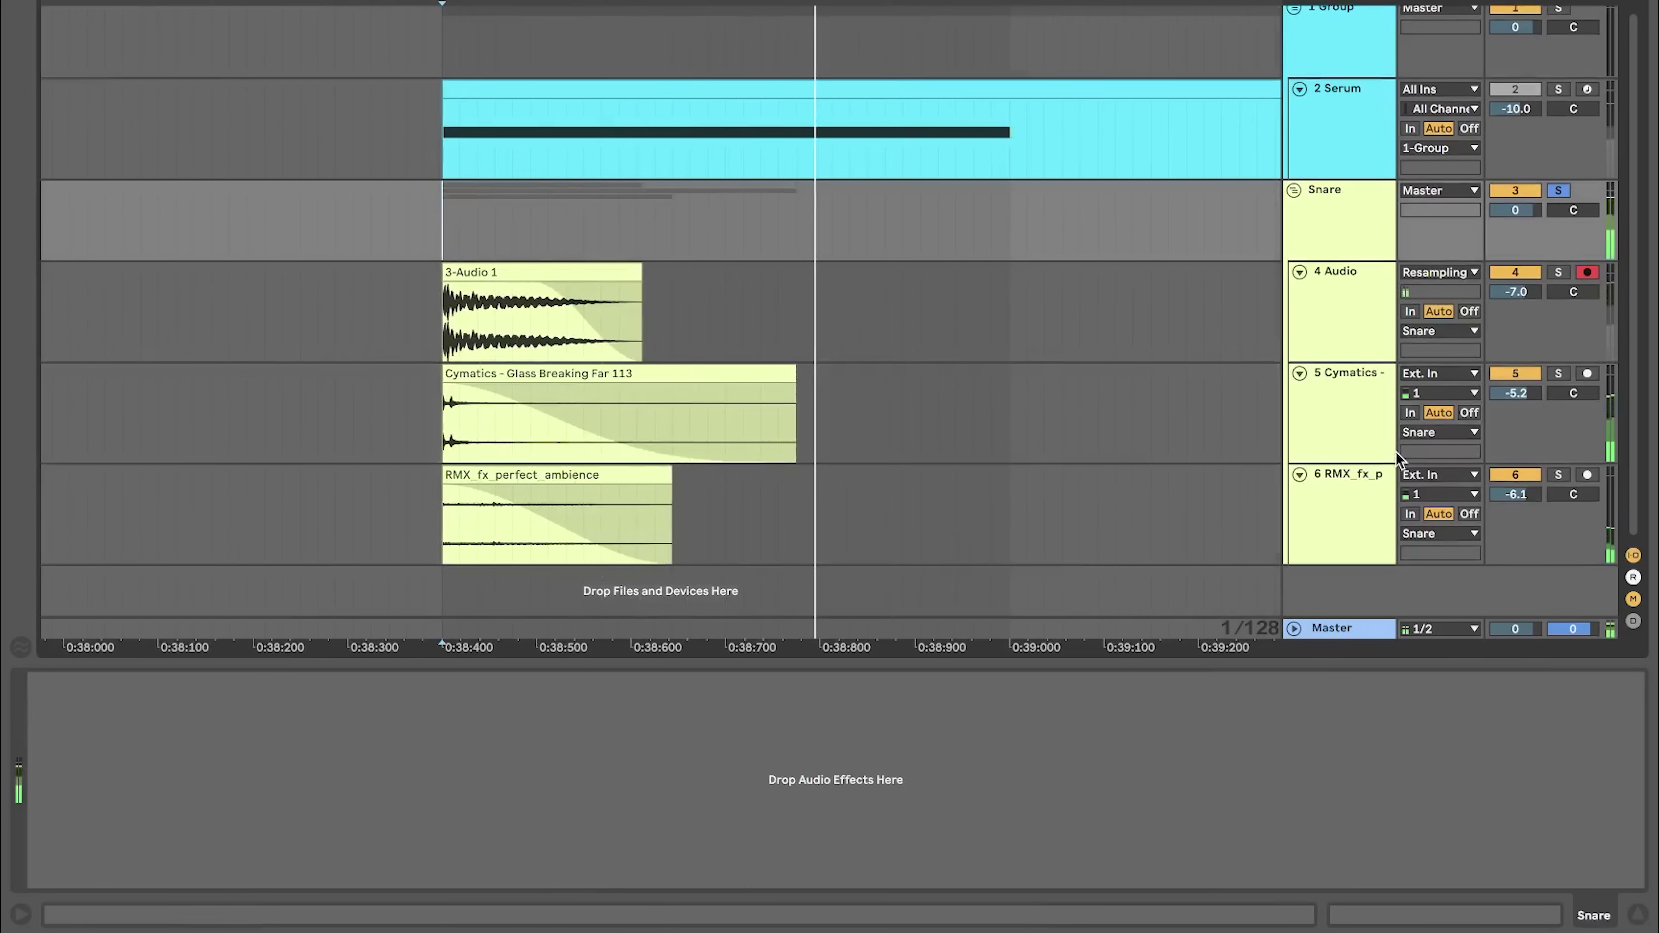
- Add another audio track to the Snare group and audition the MD_ORGANIC_HIT_MID samples for a further layer
key("ctrl+t")
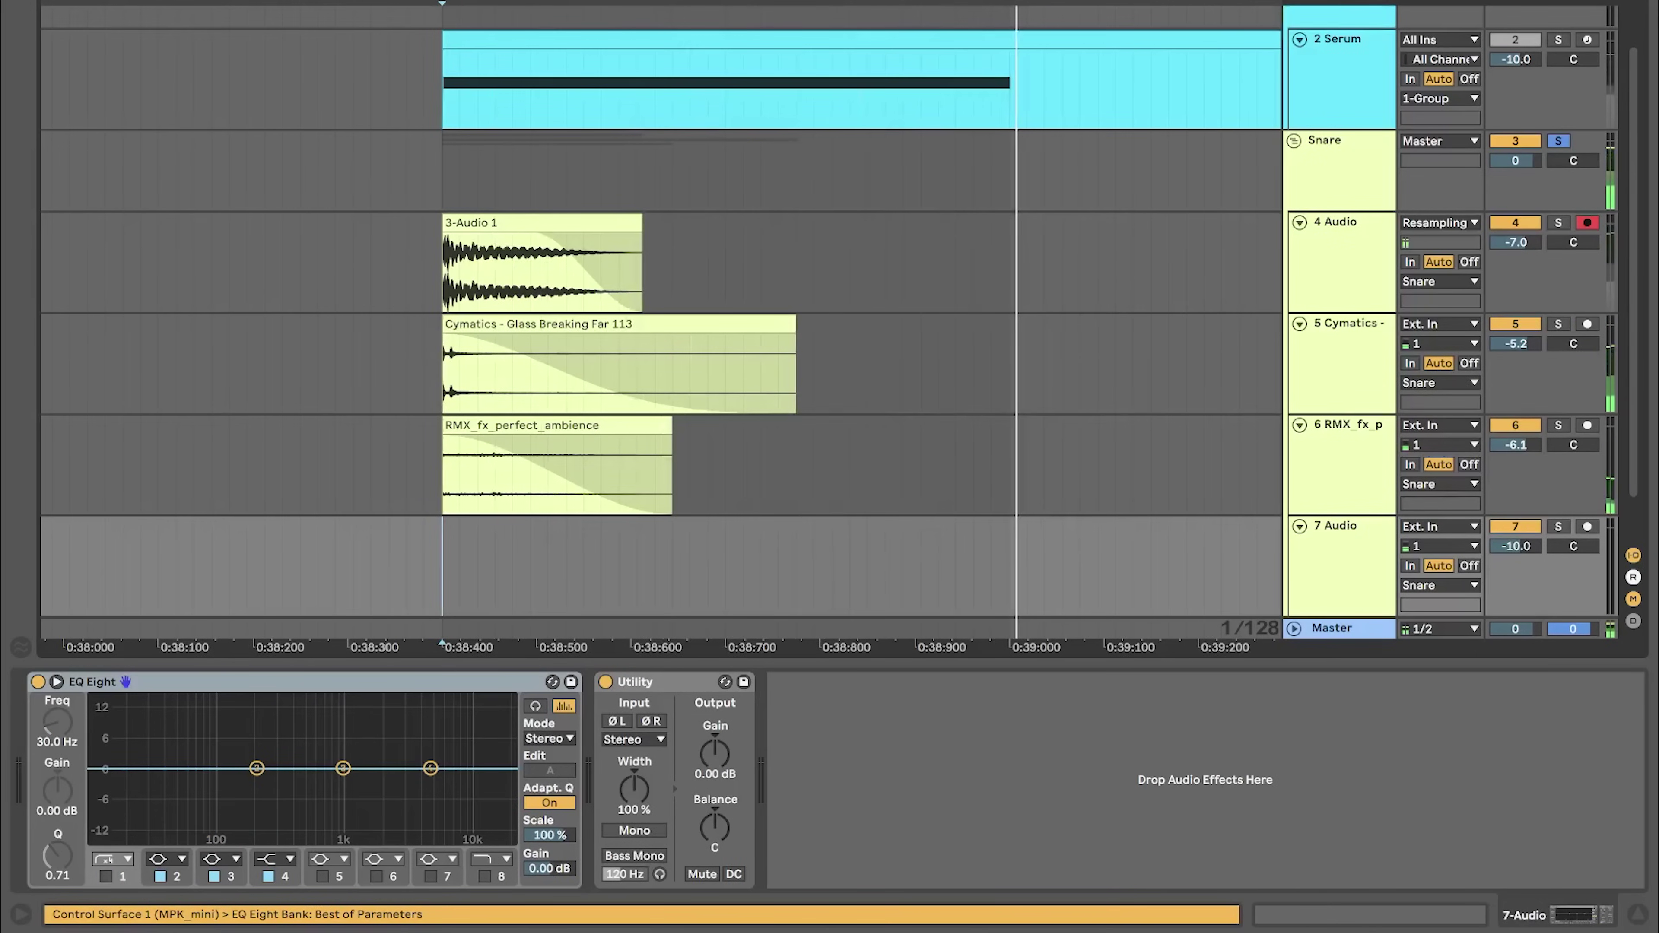
left_click(646, 257)
key("ctrl+alt+b")
scroll(368, 533, "down", 3)
left_click(412, 460)
left_click(435, 443)
left_click(457, 397)
left_click(451, 434)
left_click(435, 475)
left_click(424, 511)
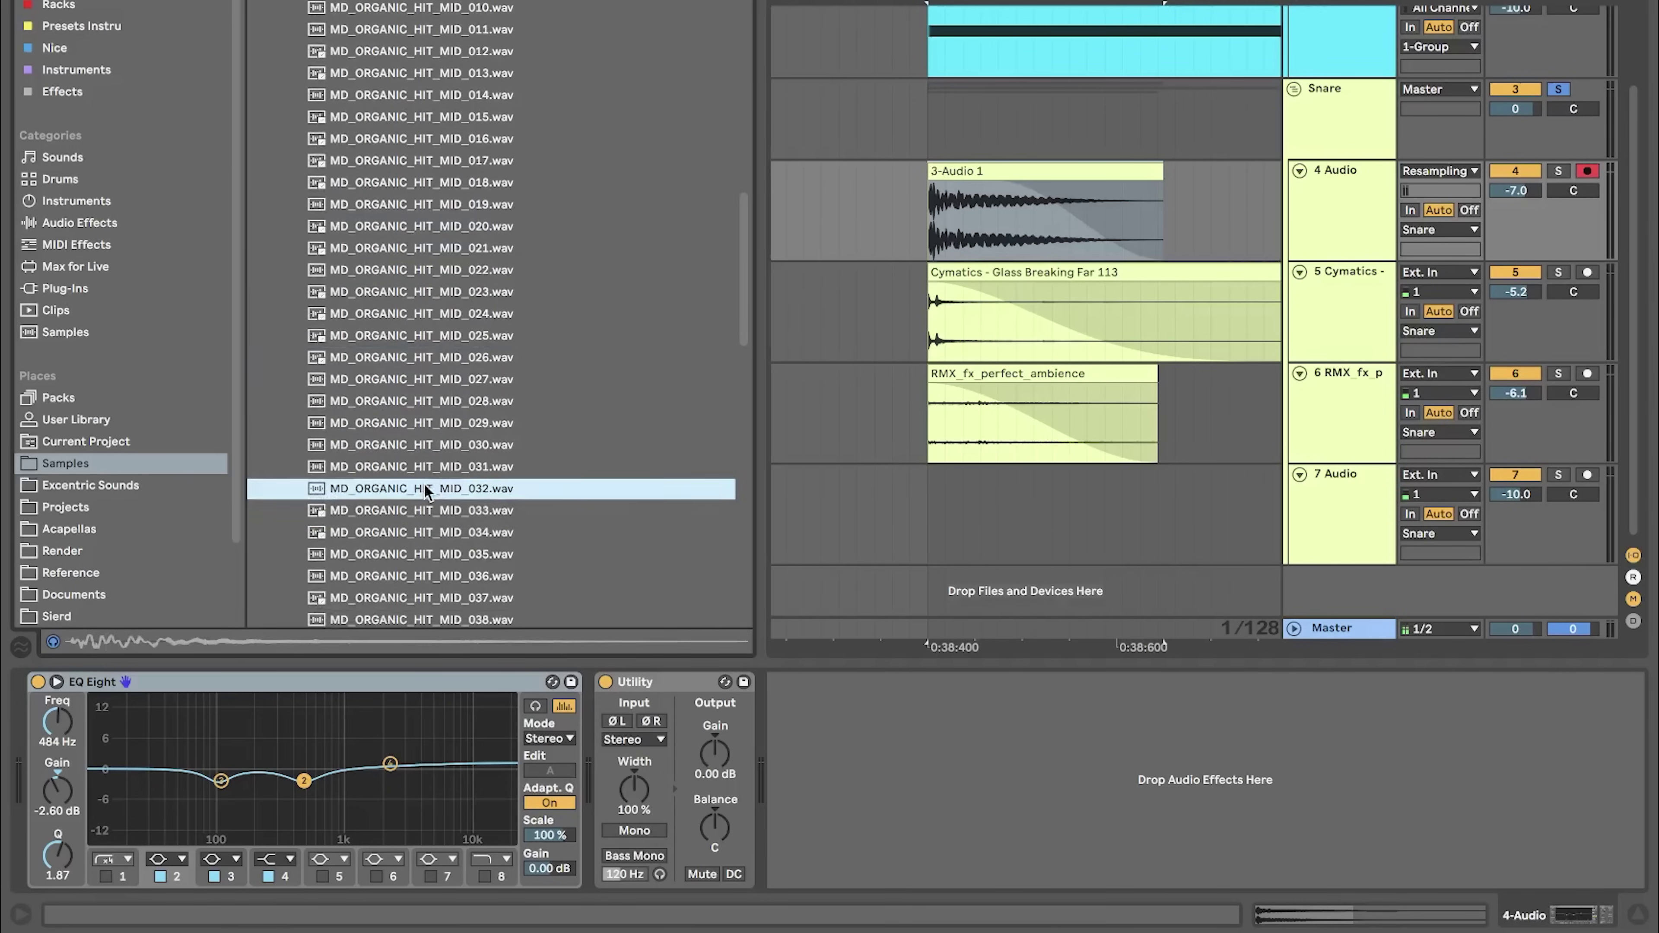
scroll(424, 497, "down", 5)
left_click(424, 485)
left_click(418, 516)
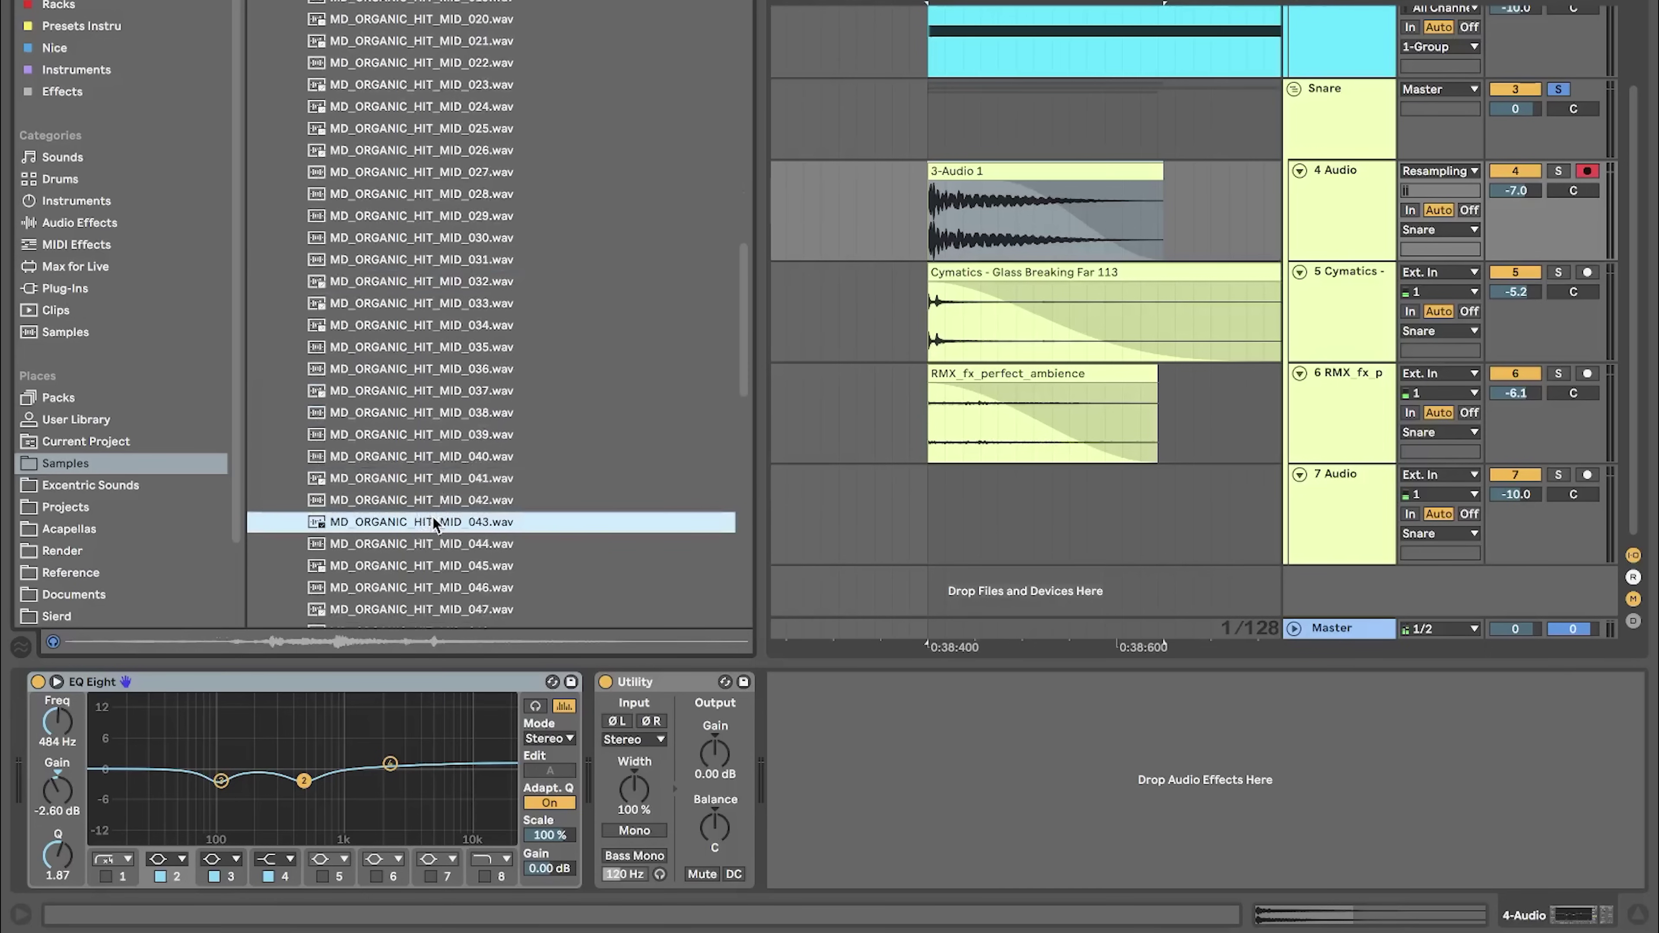
- Place MD_ORGANIC_HIT_MID_043.wav on the empty Snare track at the other layers' start and give it a steep full-length fade-out
left_click_drag(433, 517, 840, 504)
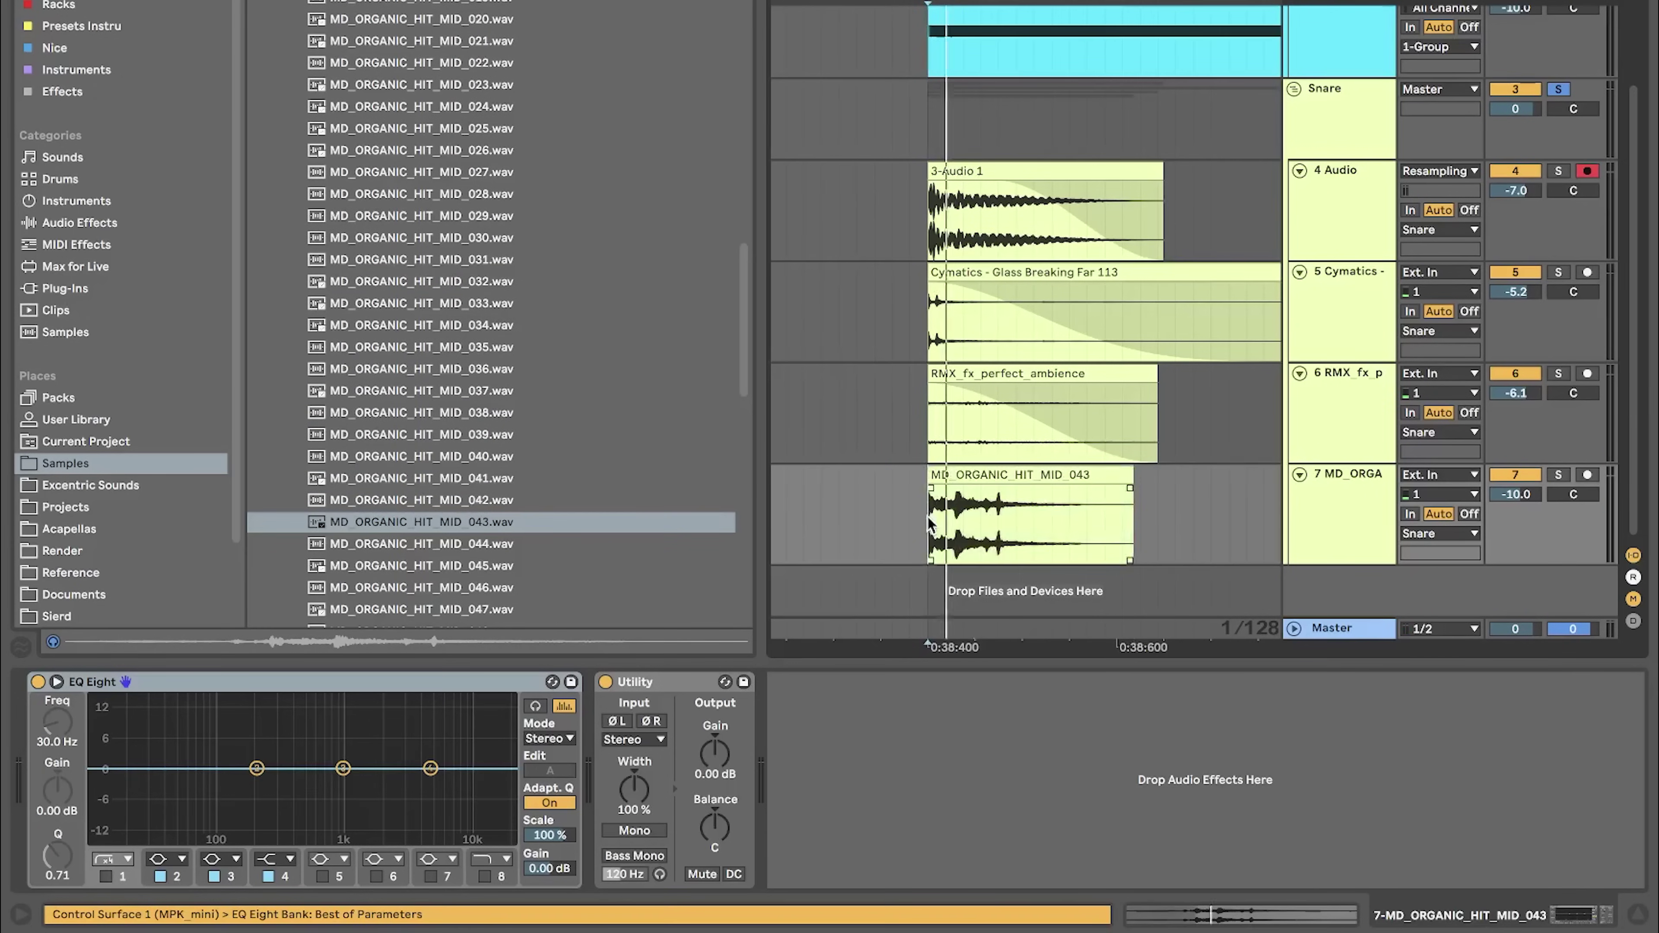
left_click_drag(1129, 488, 803, 493)
left_click_drag(1033, 525, 956, 548)
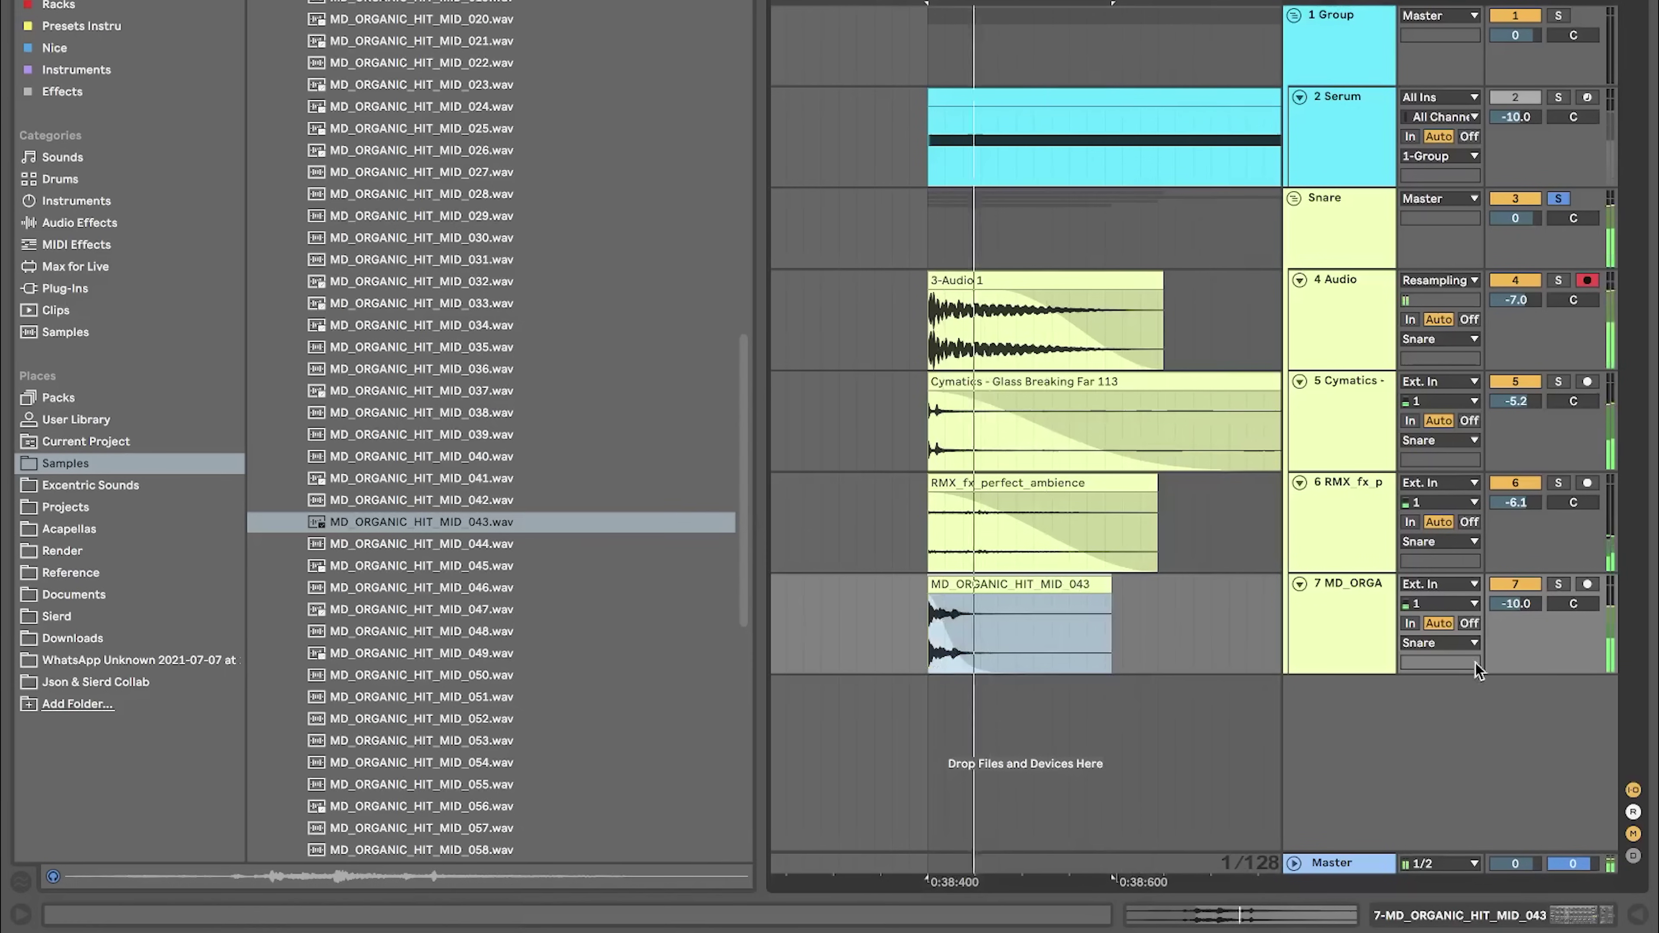
- Insert a Glue Compressor on the Snare group with the threshold at -17.5 dB and 3.49 dB of makeup gain
left_click(1358, 246)
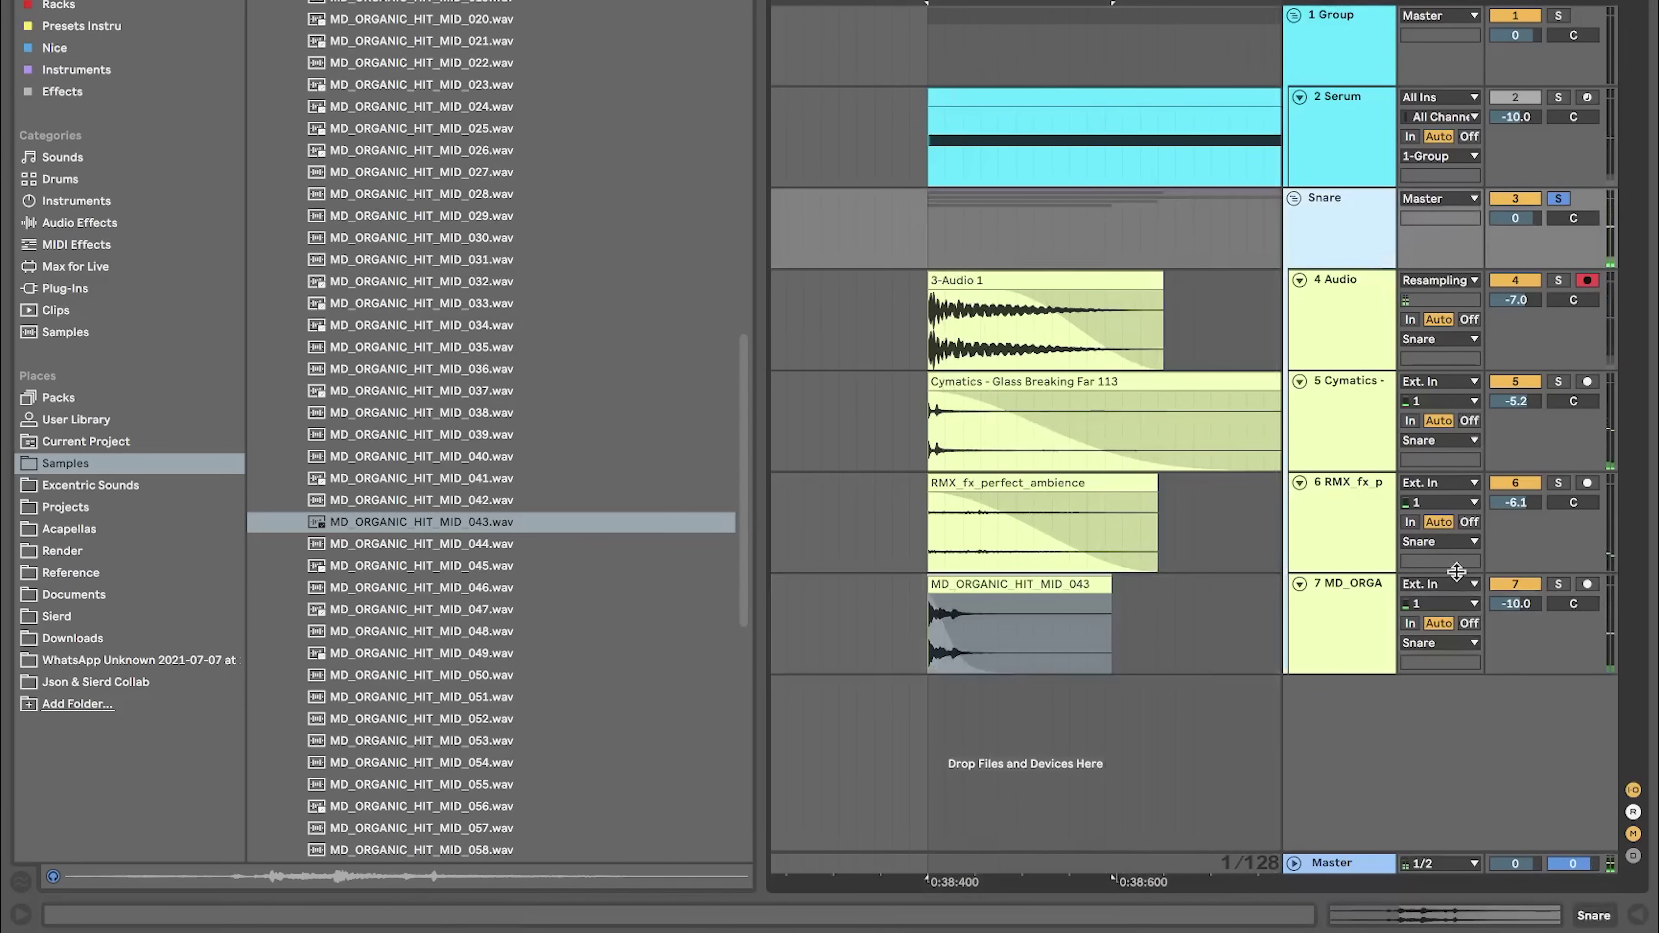
key("super+f")
type("glue")
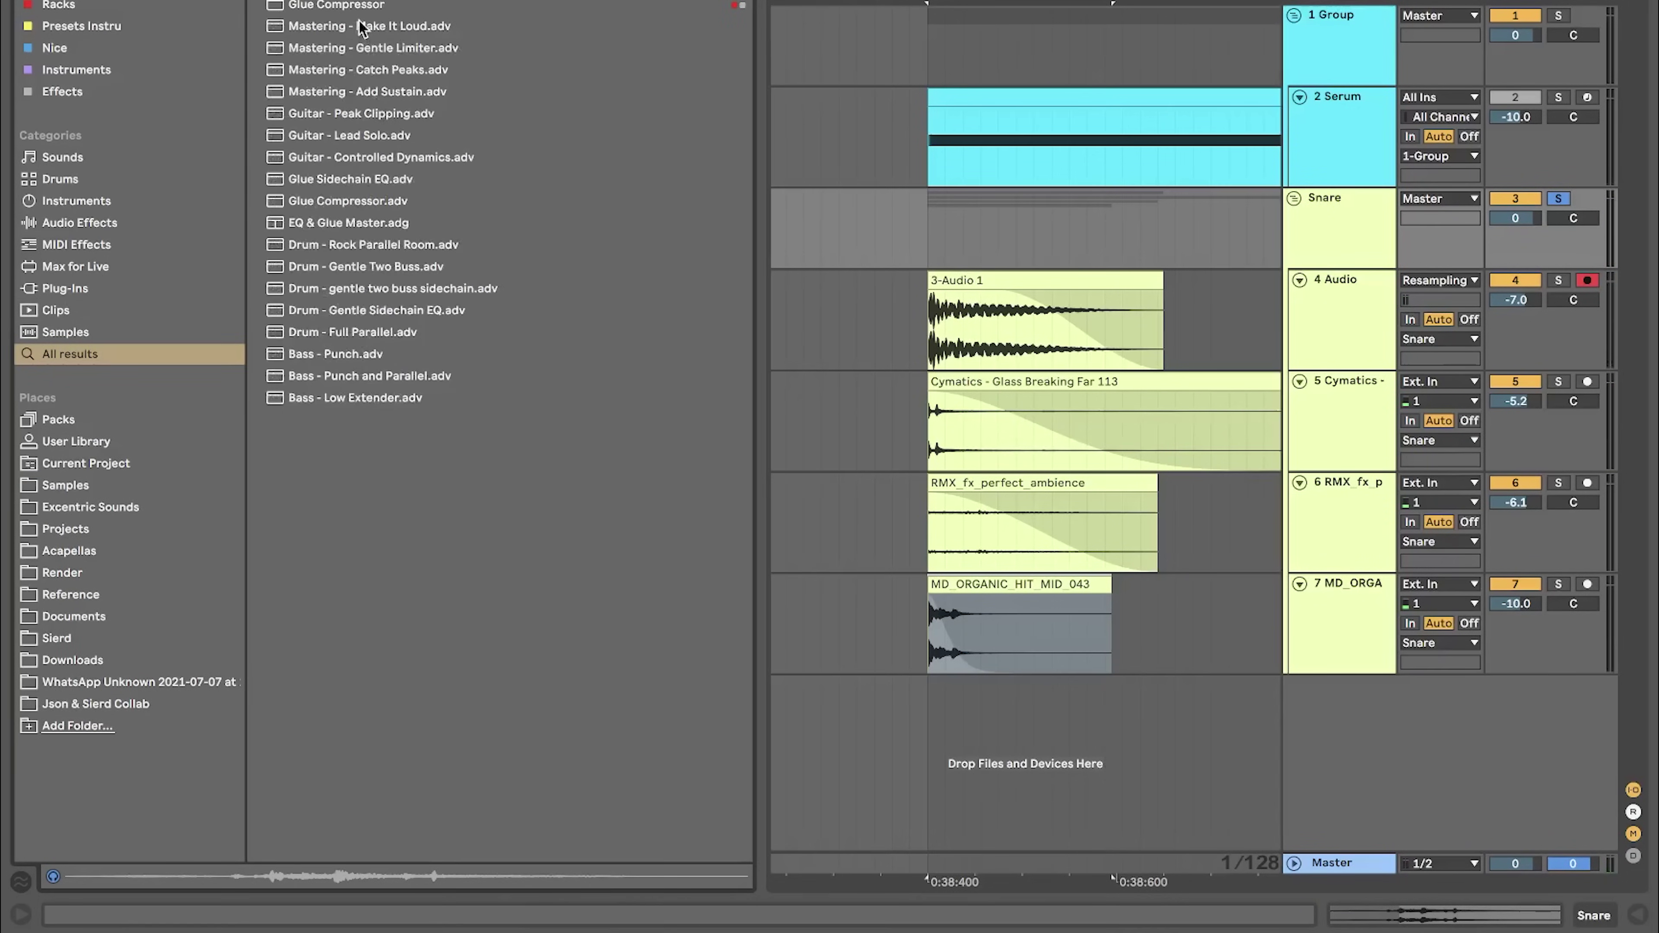
left_click_drag(973, 225, 934, 236)
key("super+alt+b")
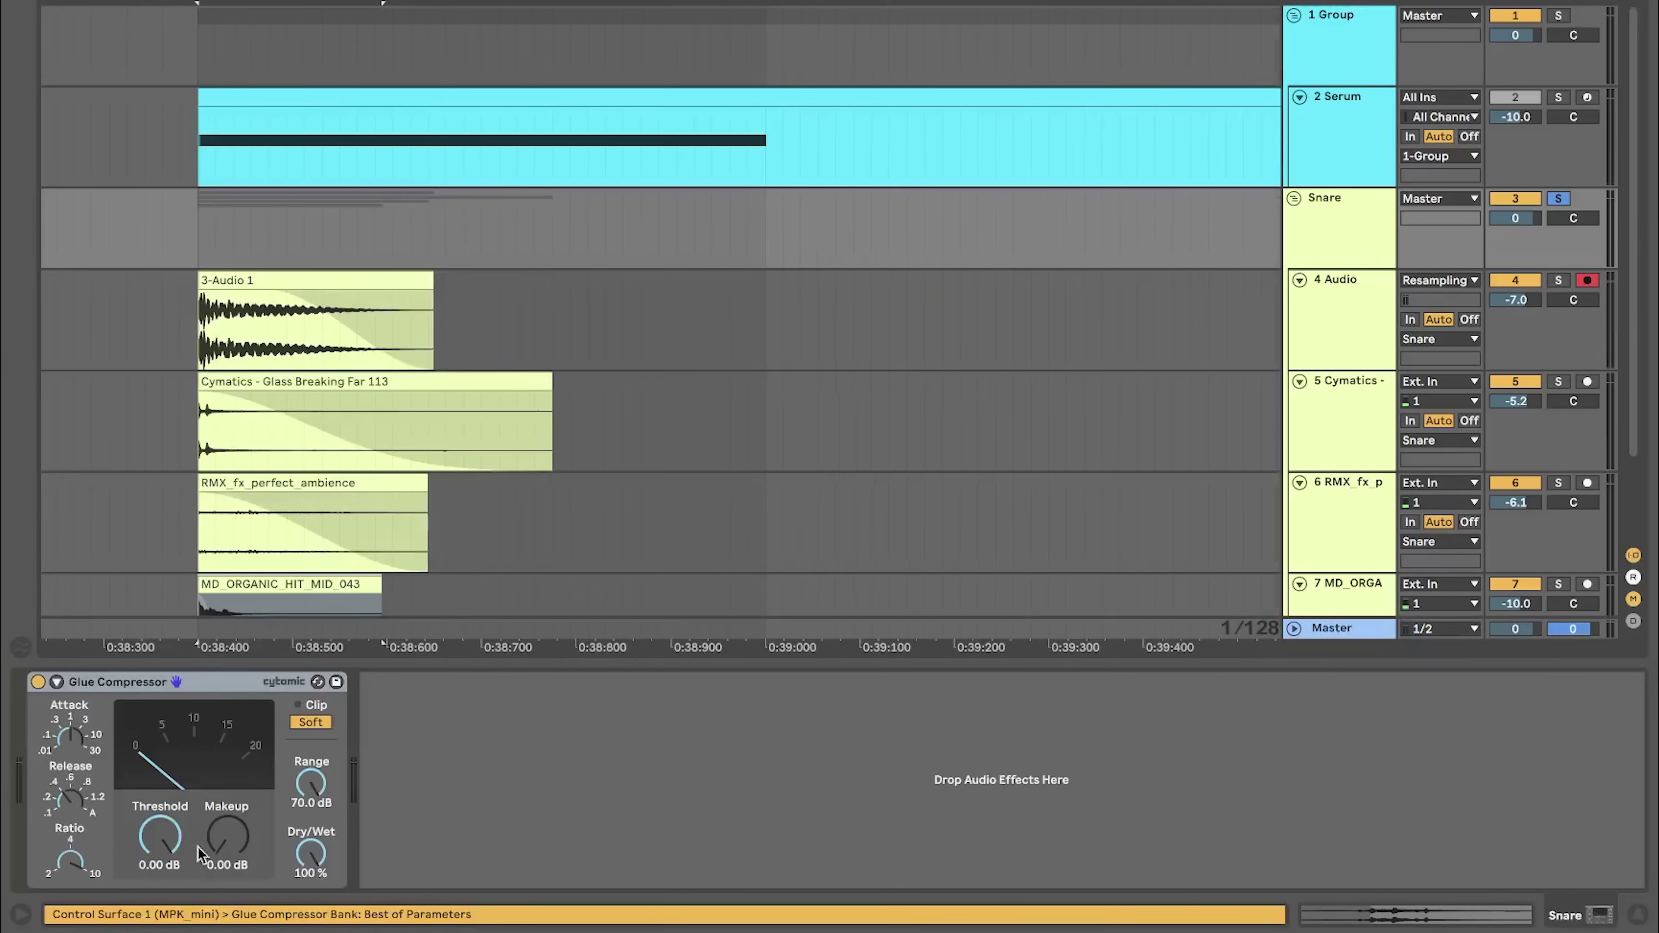
key("space")
left_click_drag(171, 844, 171, 896)
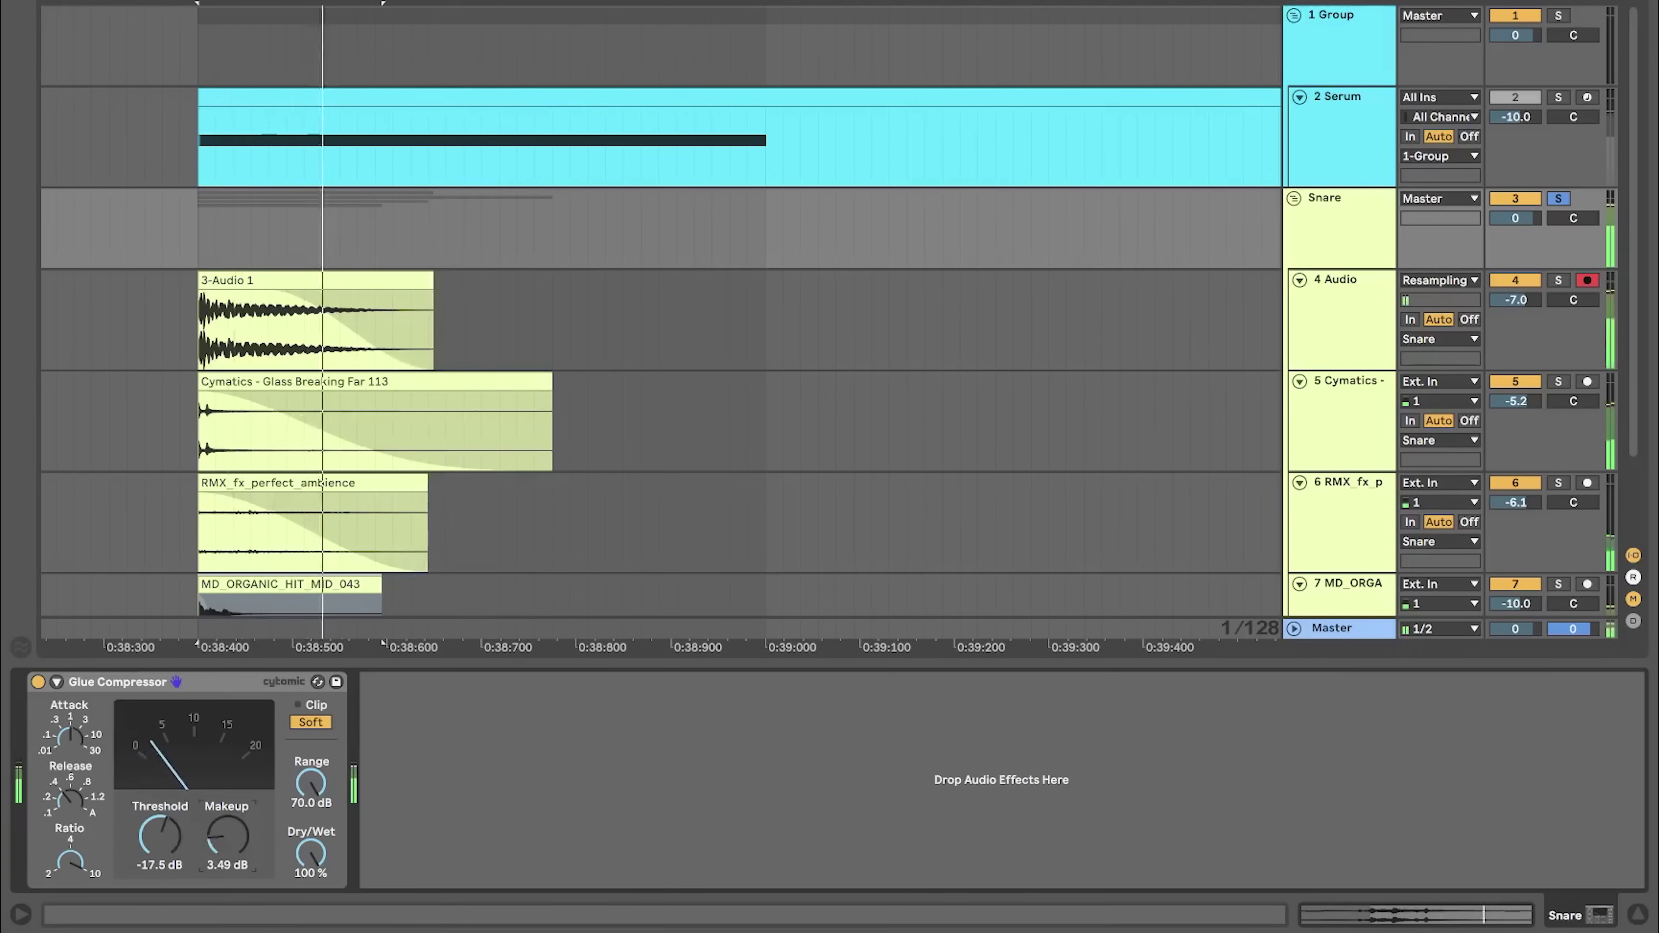
- Insert the Multiband Compression preset before the Snare group's Glue Compressor and set its amount to 31%
key("super+alt+b")
key("space")
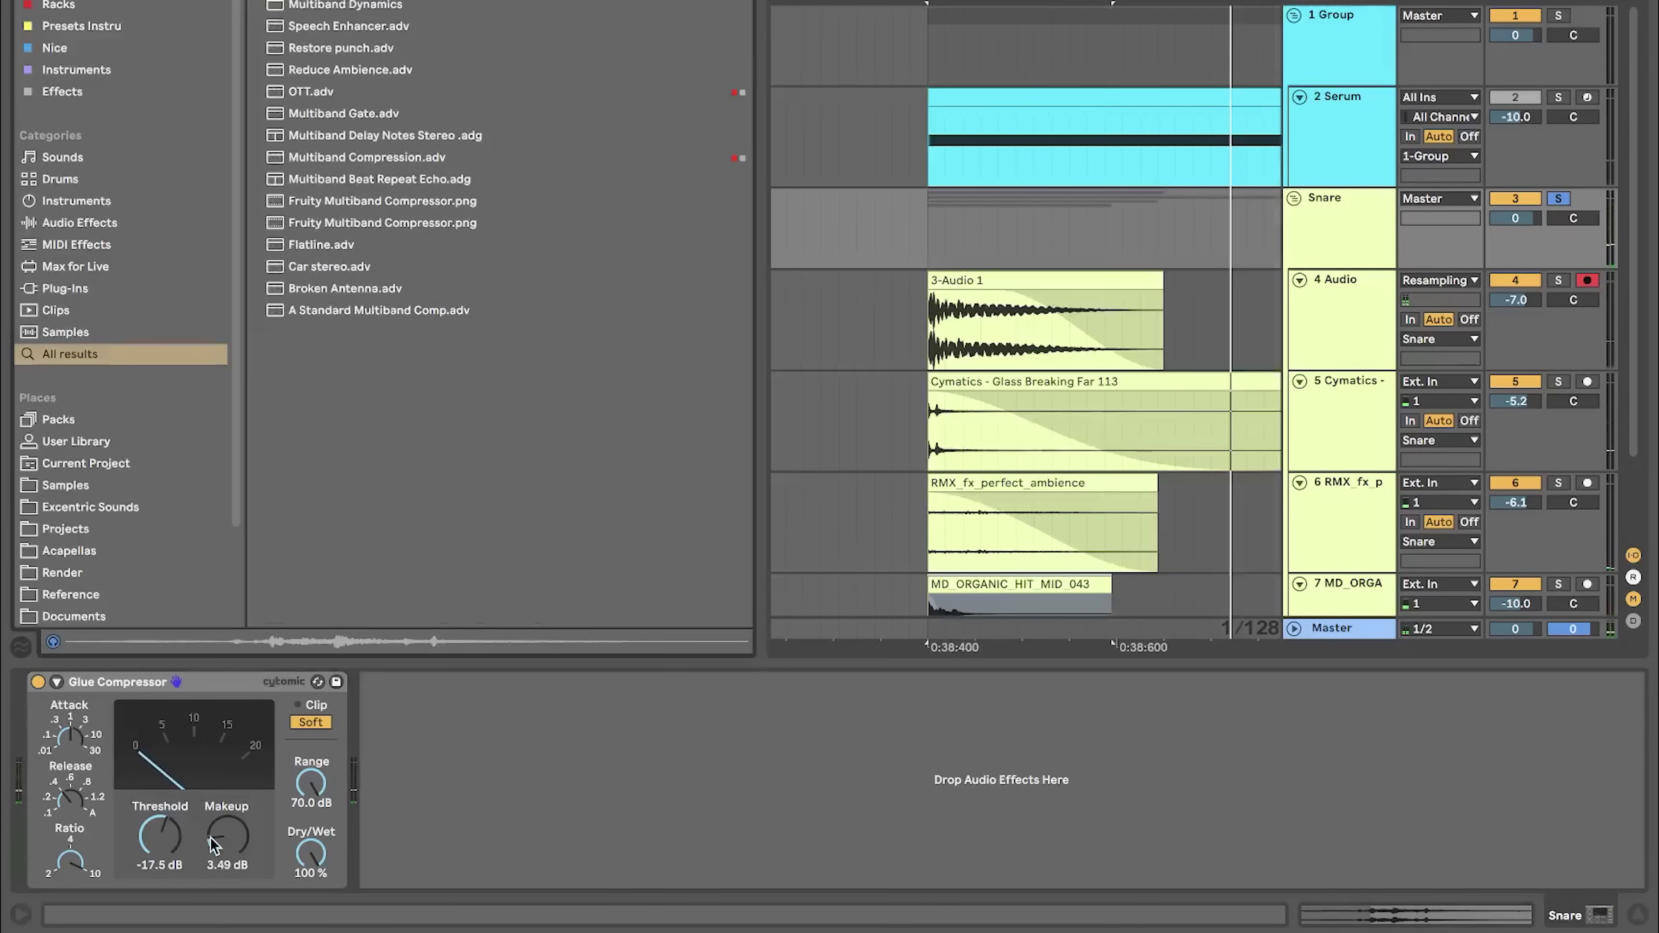
left_click_drag(400, 162, 124, 739)
key("space")
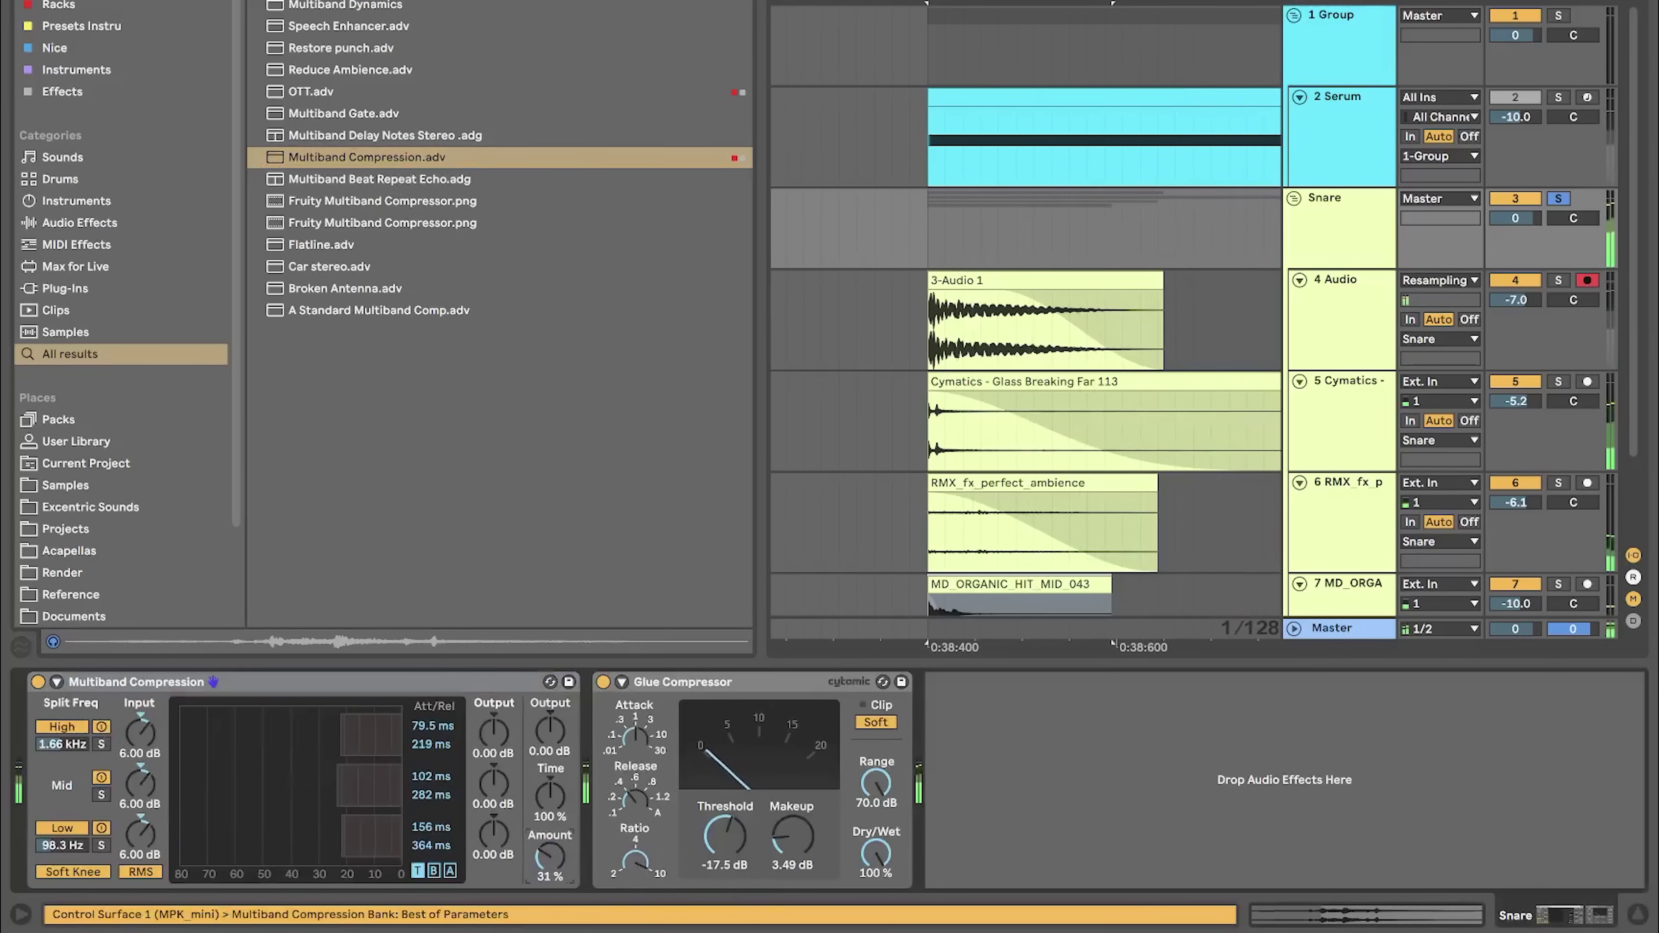
- Lower the glass-breaking track's volume to -6.7 dB
scroll(1305, 467, "down", 3)
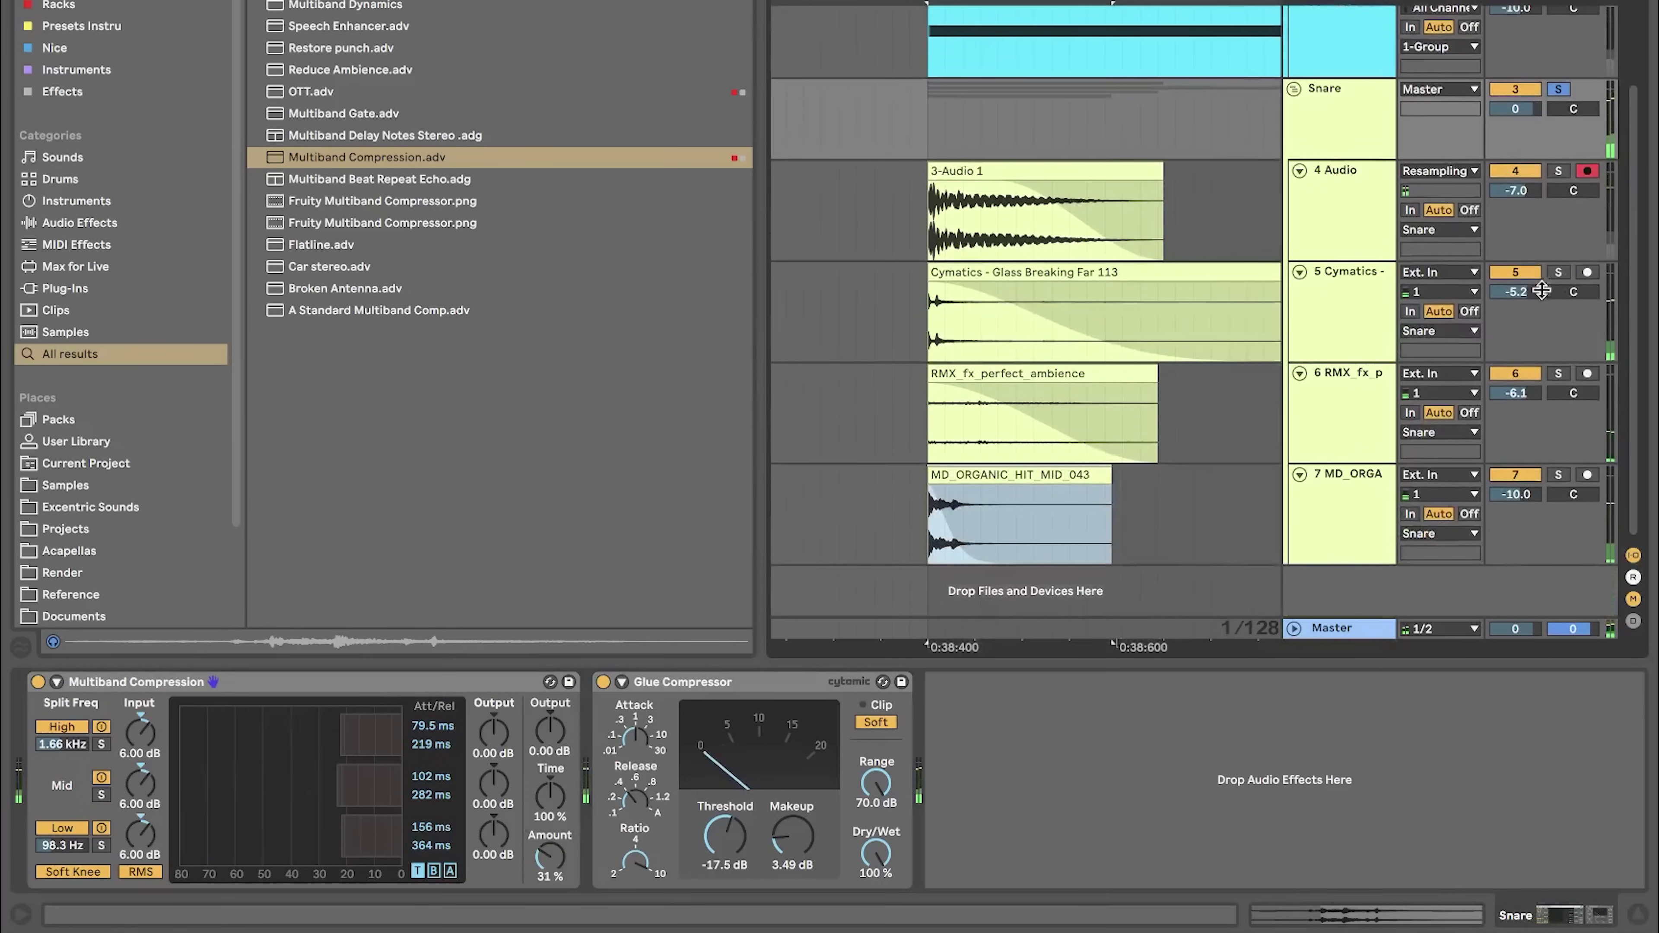
left_click_drag(1537, 292, 1536, 311)
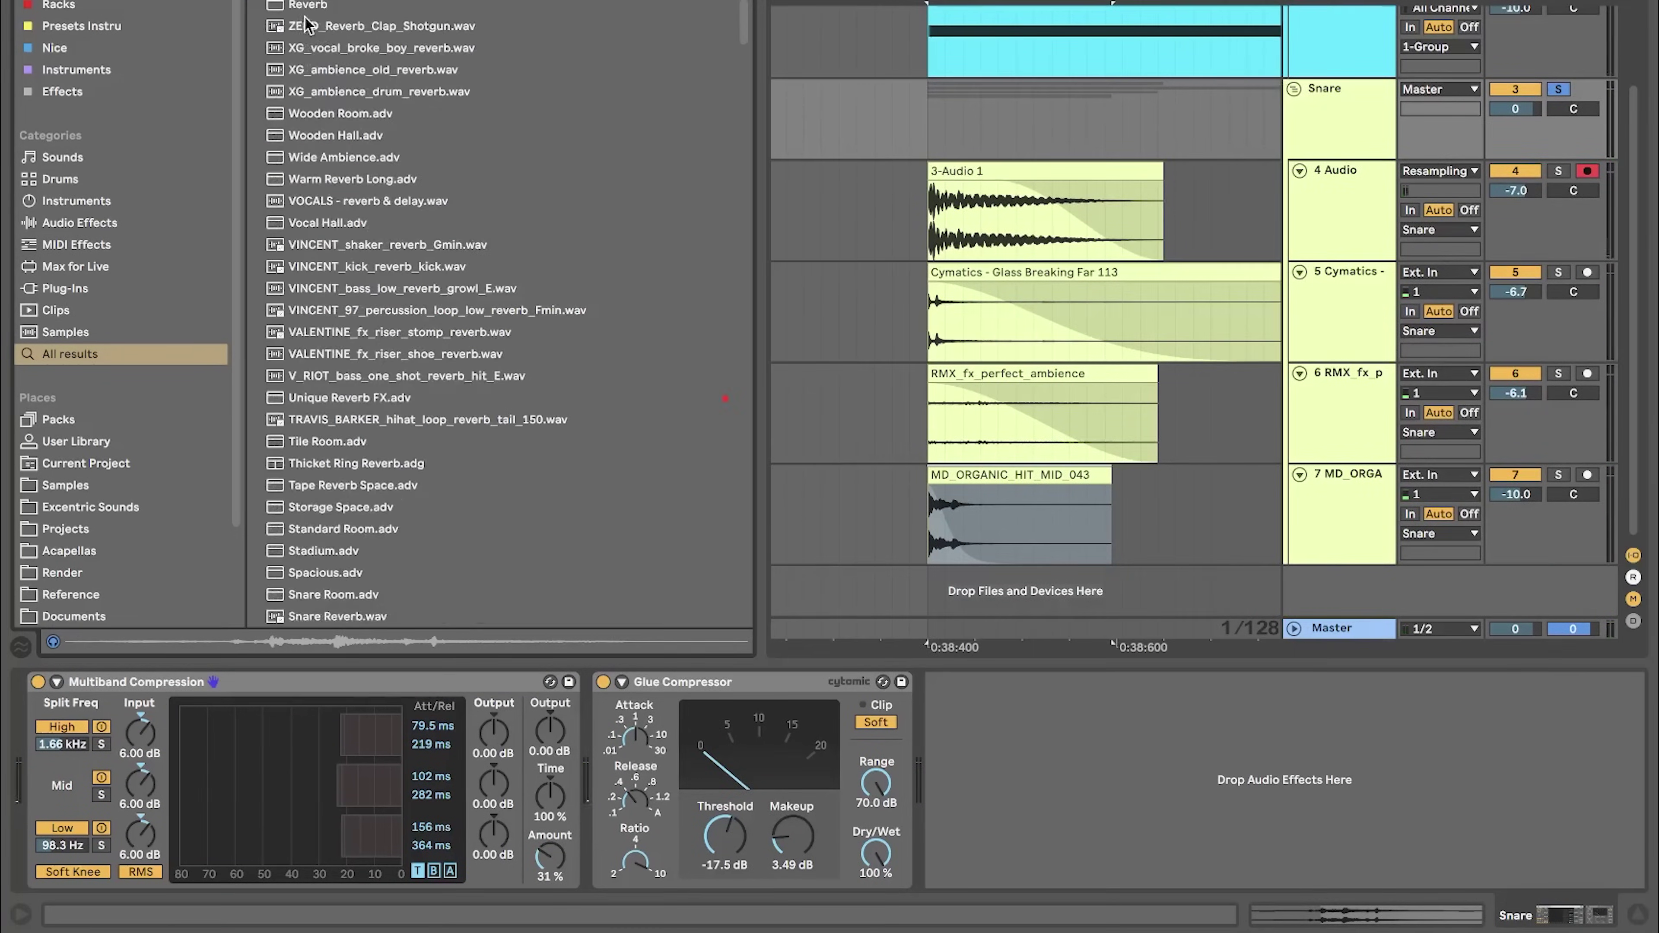
- Add a Reverb to the Snare group with only the low cut on at 1.24 kHz, 25% dry/wet and 932 ms decay
double_click(304, 6)
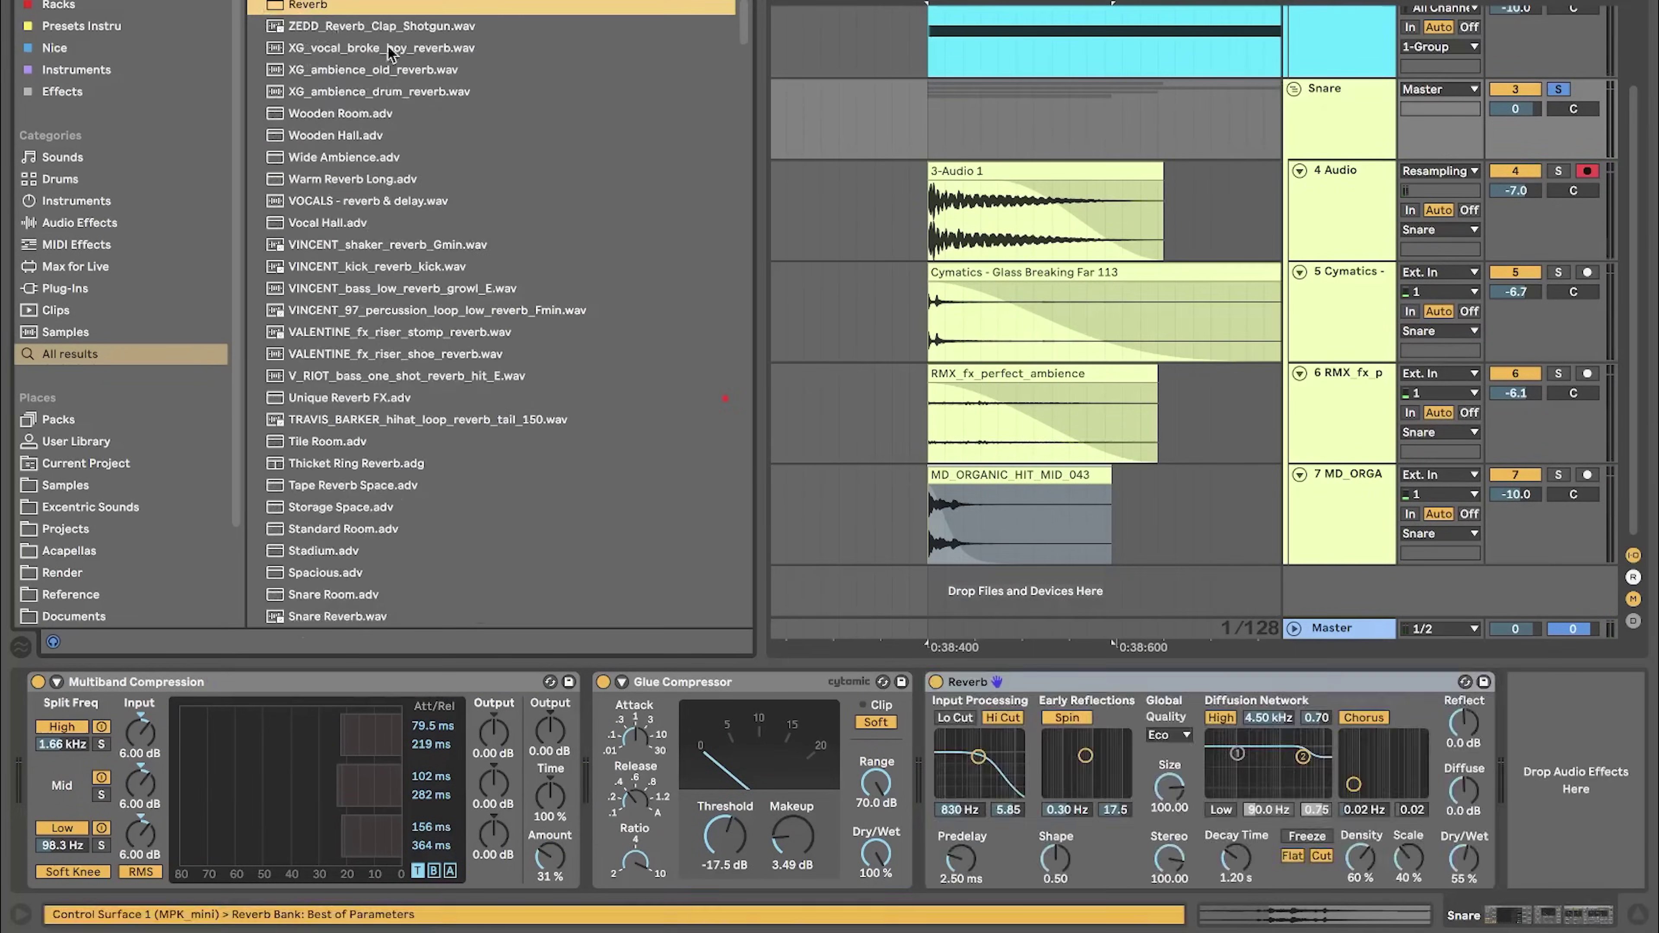
left_click(957, 717)
left_click(994, 719)
left_click_drag(978, 758, 983, 758)
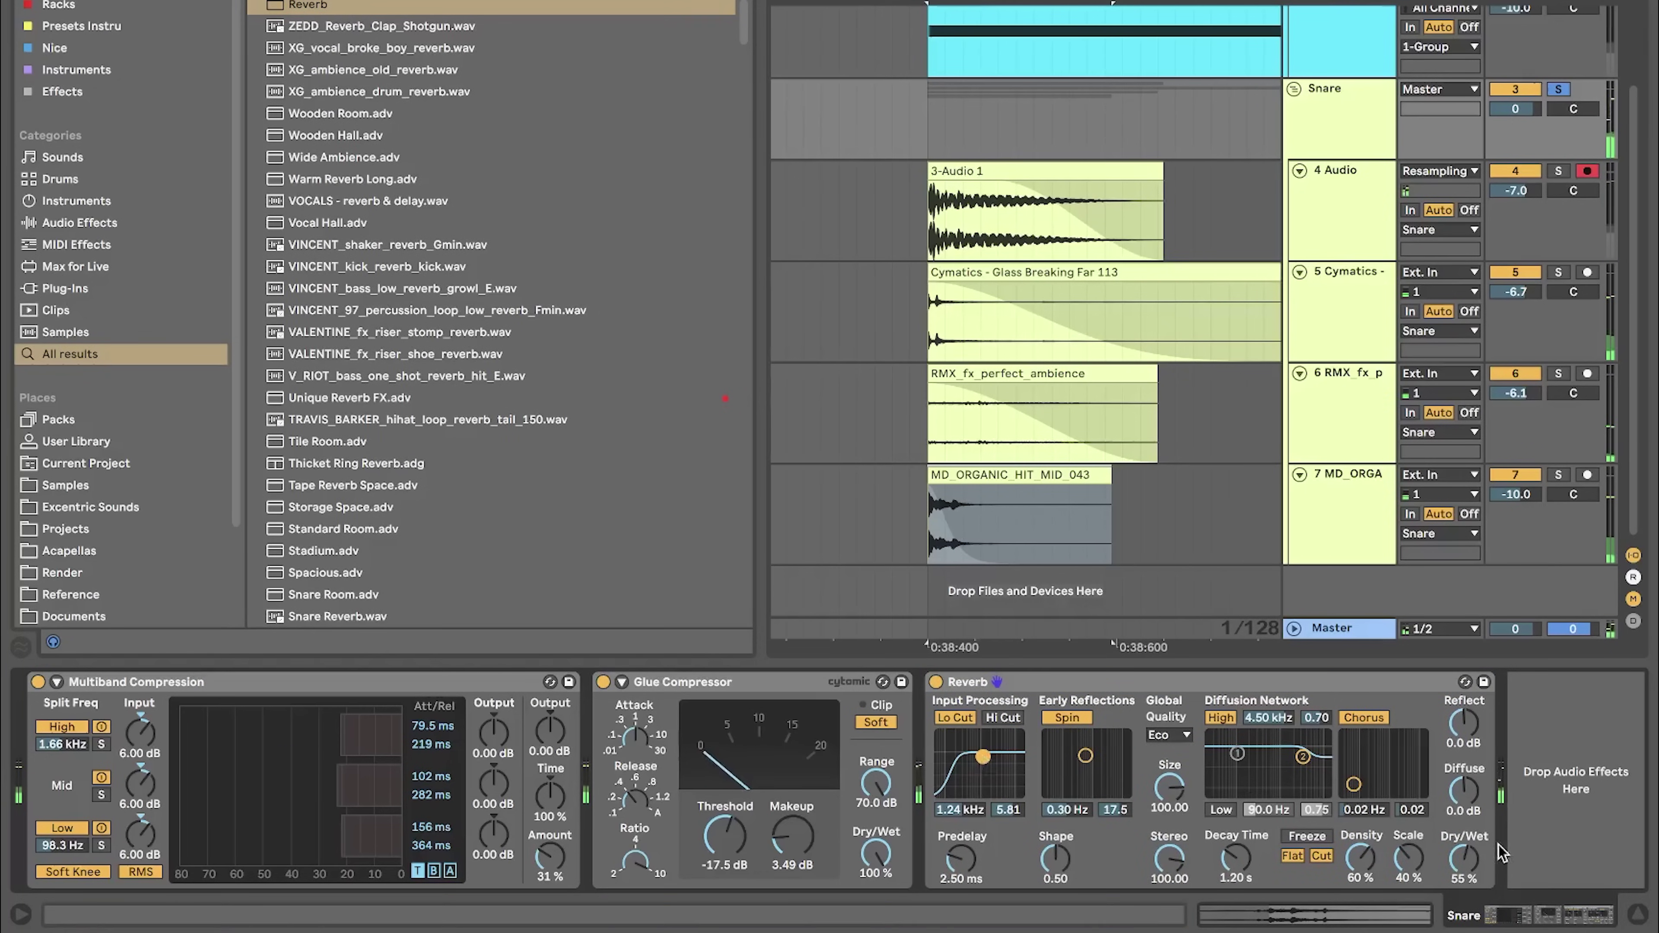
mouse_move(1463, 857)
left_mouse_down()
mouse_move(1463, 877)
mouse_move(1464, 860)
left_mouse_up()
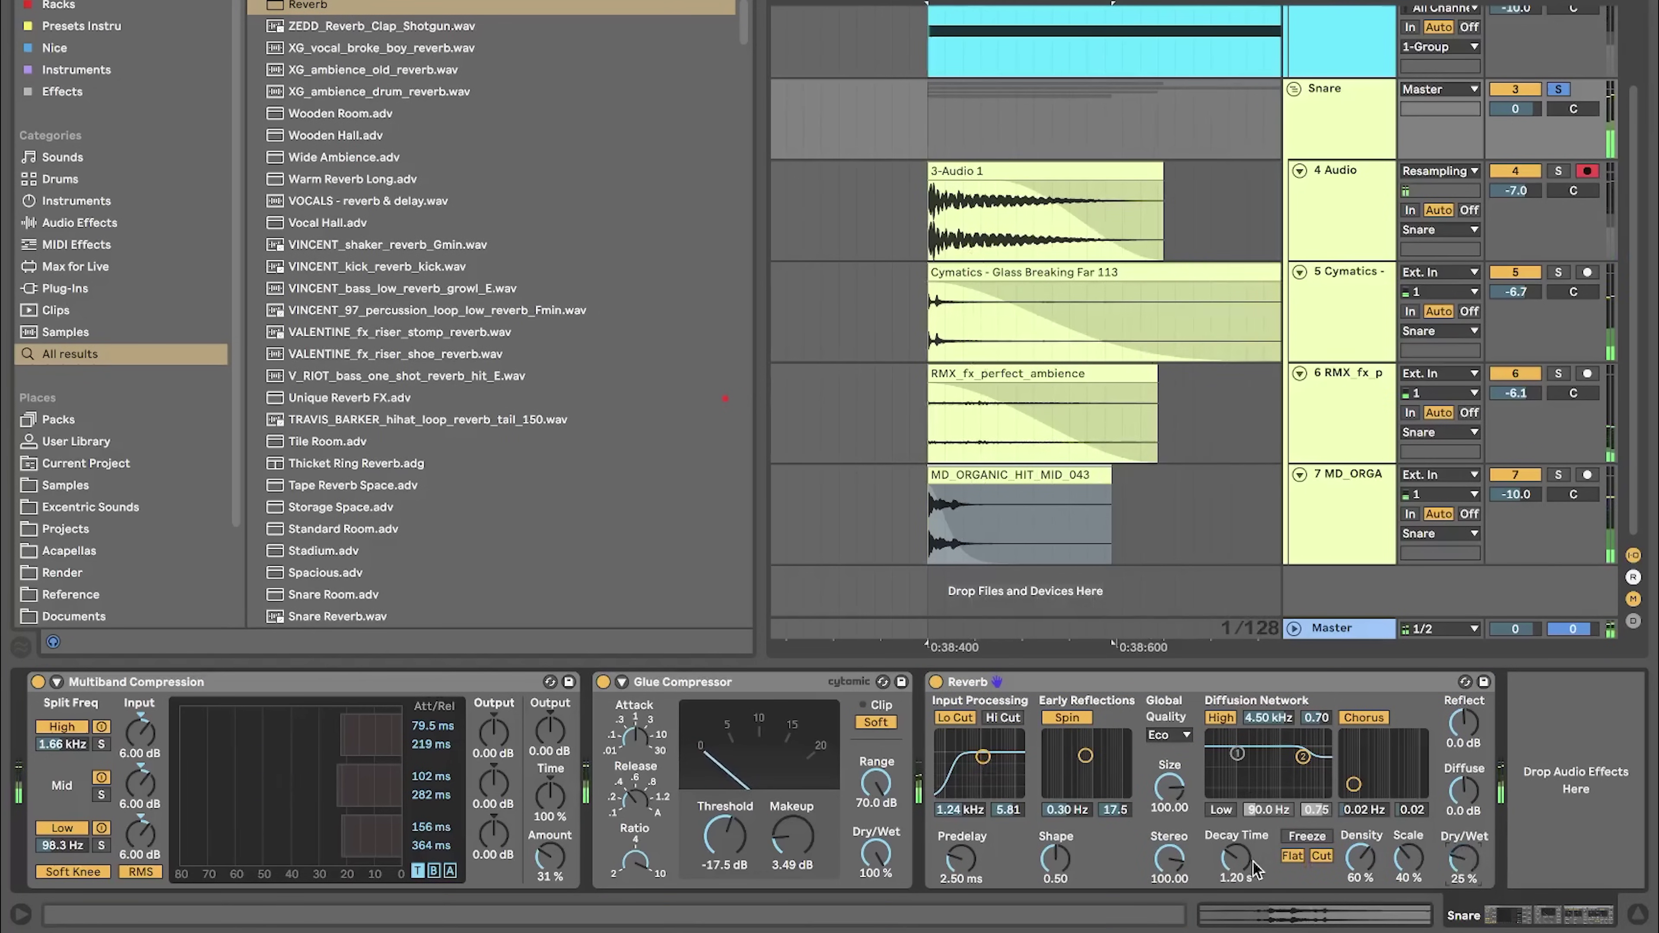
left_click_drag(1246, 866, 1246, 875)
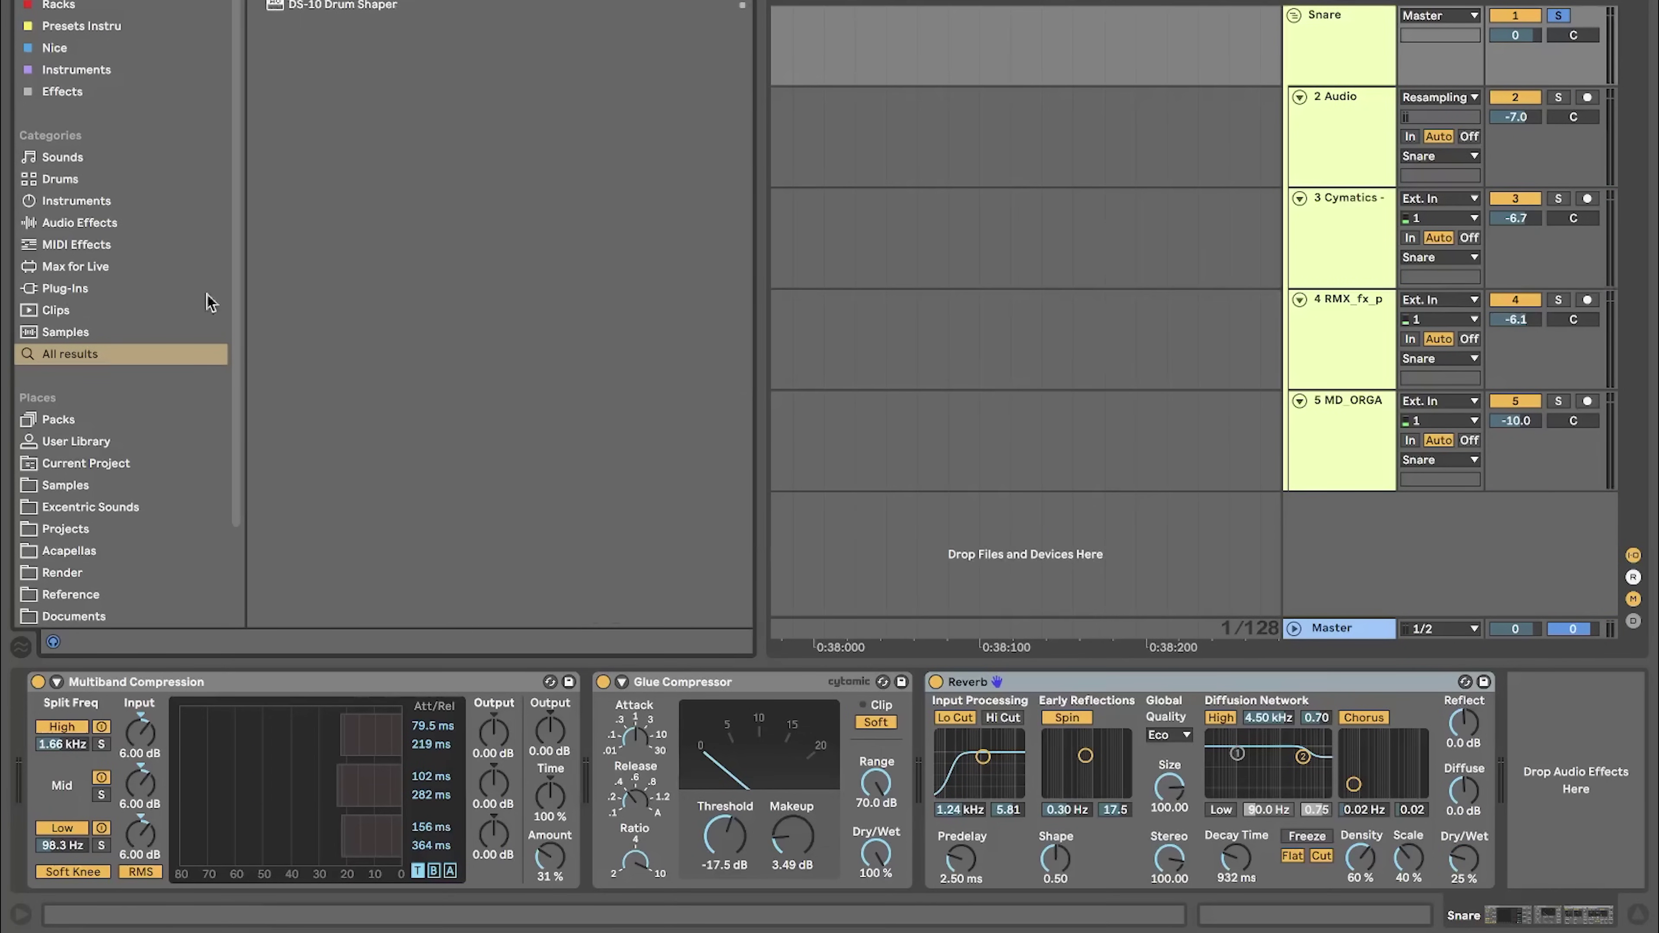
- Insert DS-10 Drum Shaper before the Snare group's Multiband Compression and adjust its Sustain in Bus mode
double_click(338, 6)
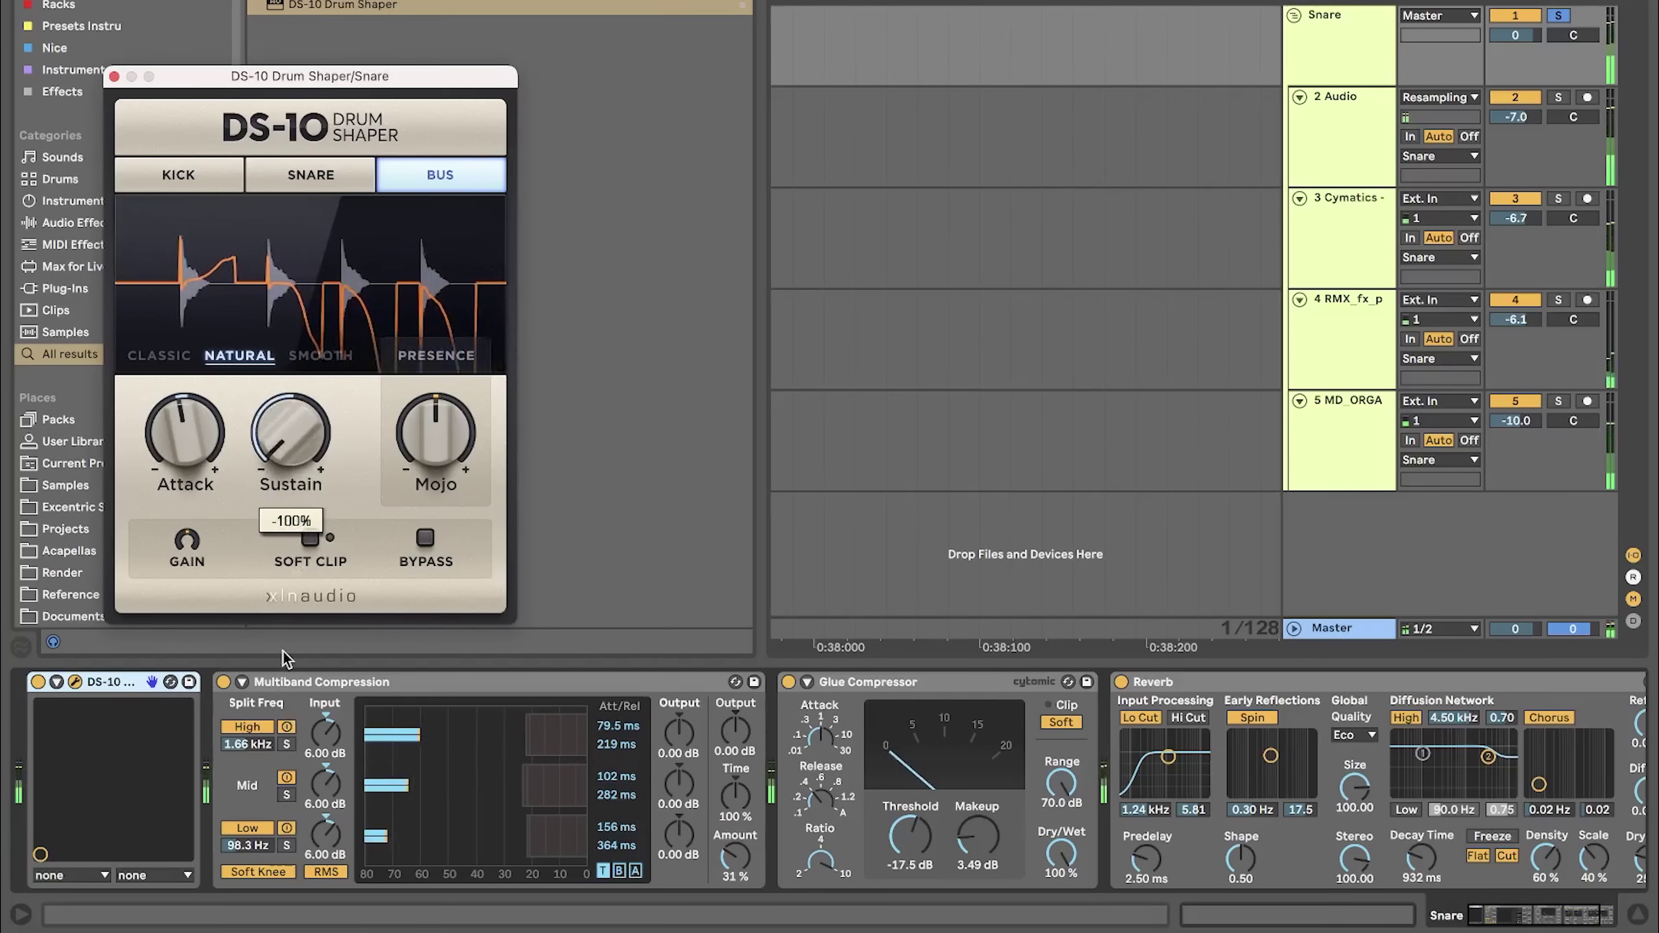
left_click_drag(289, 450, 286, 363)
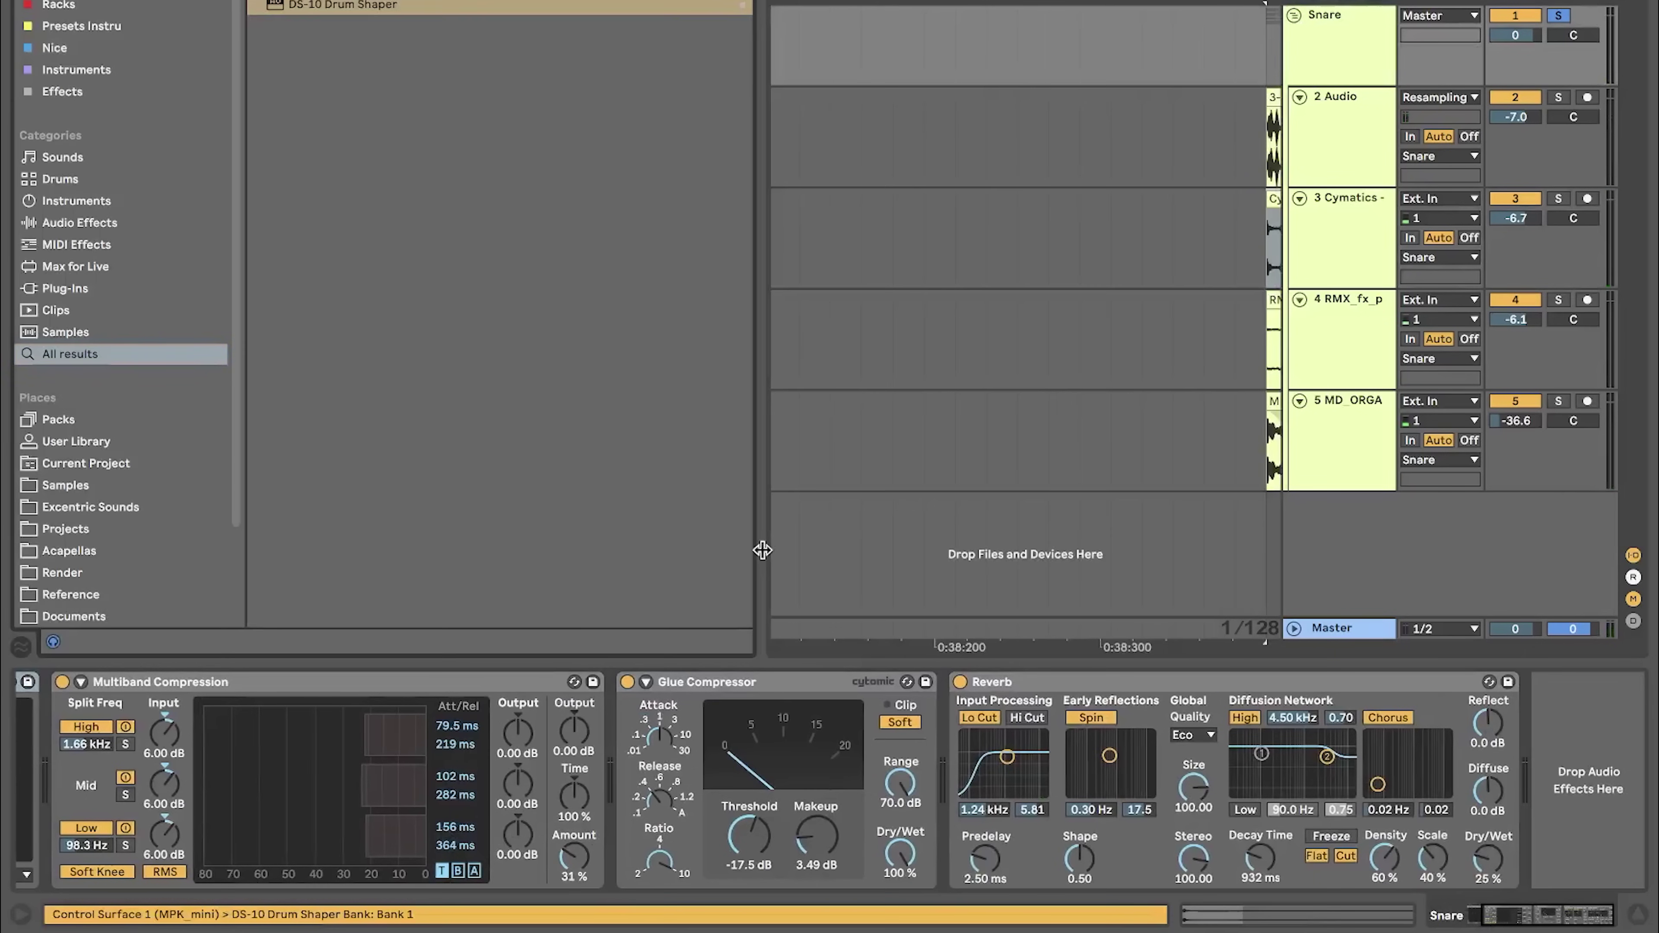
- Add an EQ Eight after the Snare group's Reverb, enable its first band as a low cut and raise the cutoff above 100 Hz
double_click(314, 25)
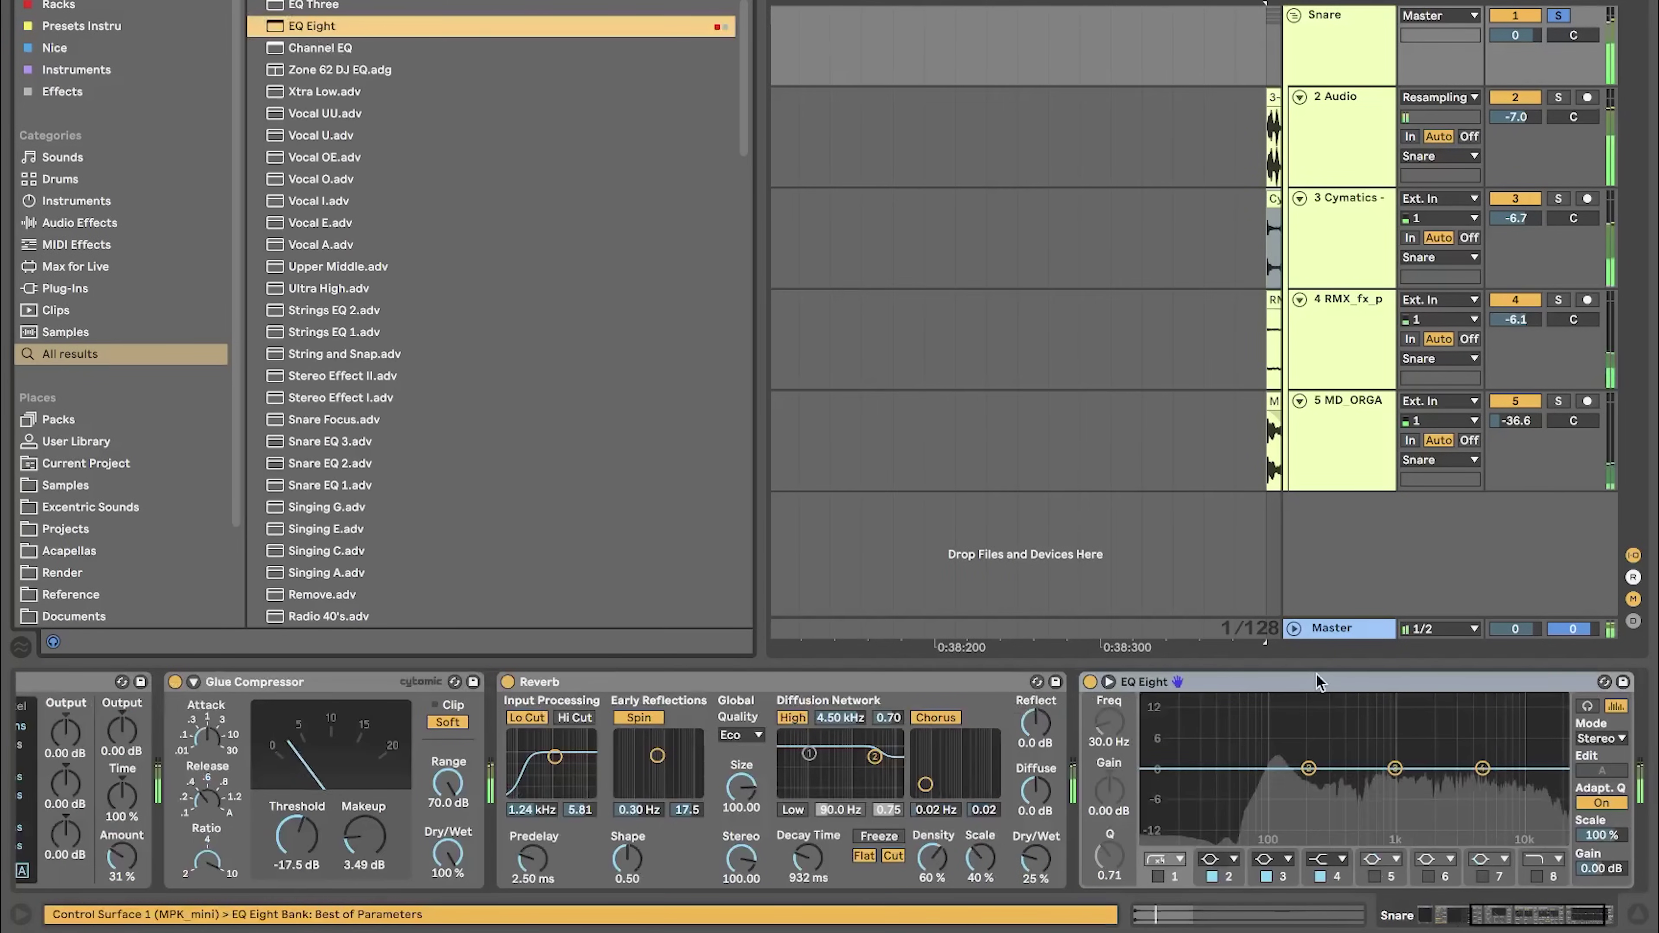
left_click(1157, 876)
left_click_drag(1208, 784, 1340, 758)
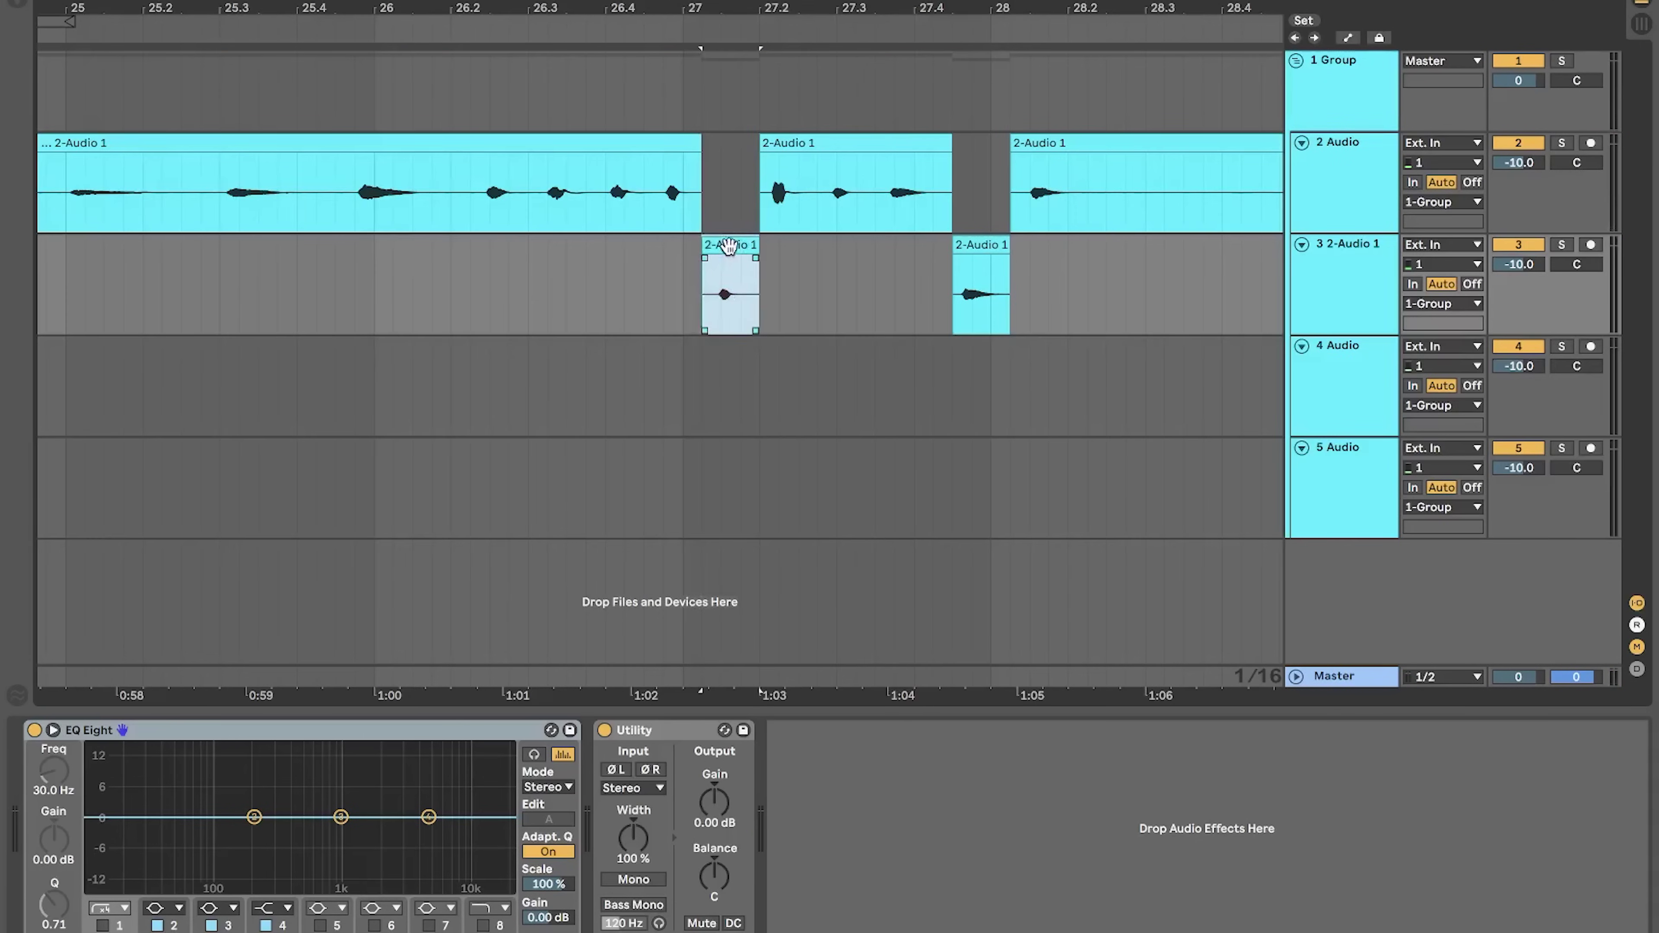
- Move the recorded hit clips onto separate tracks, line up their transients at bar 19, and solo the group
left_click_drag(728, 246, 729, 356)
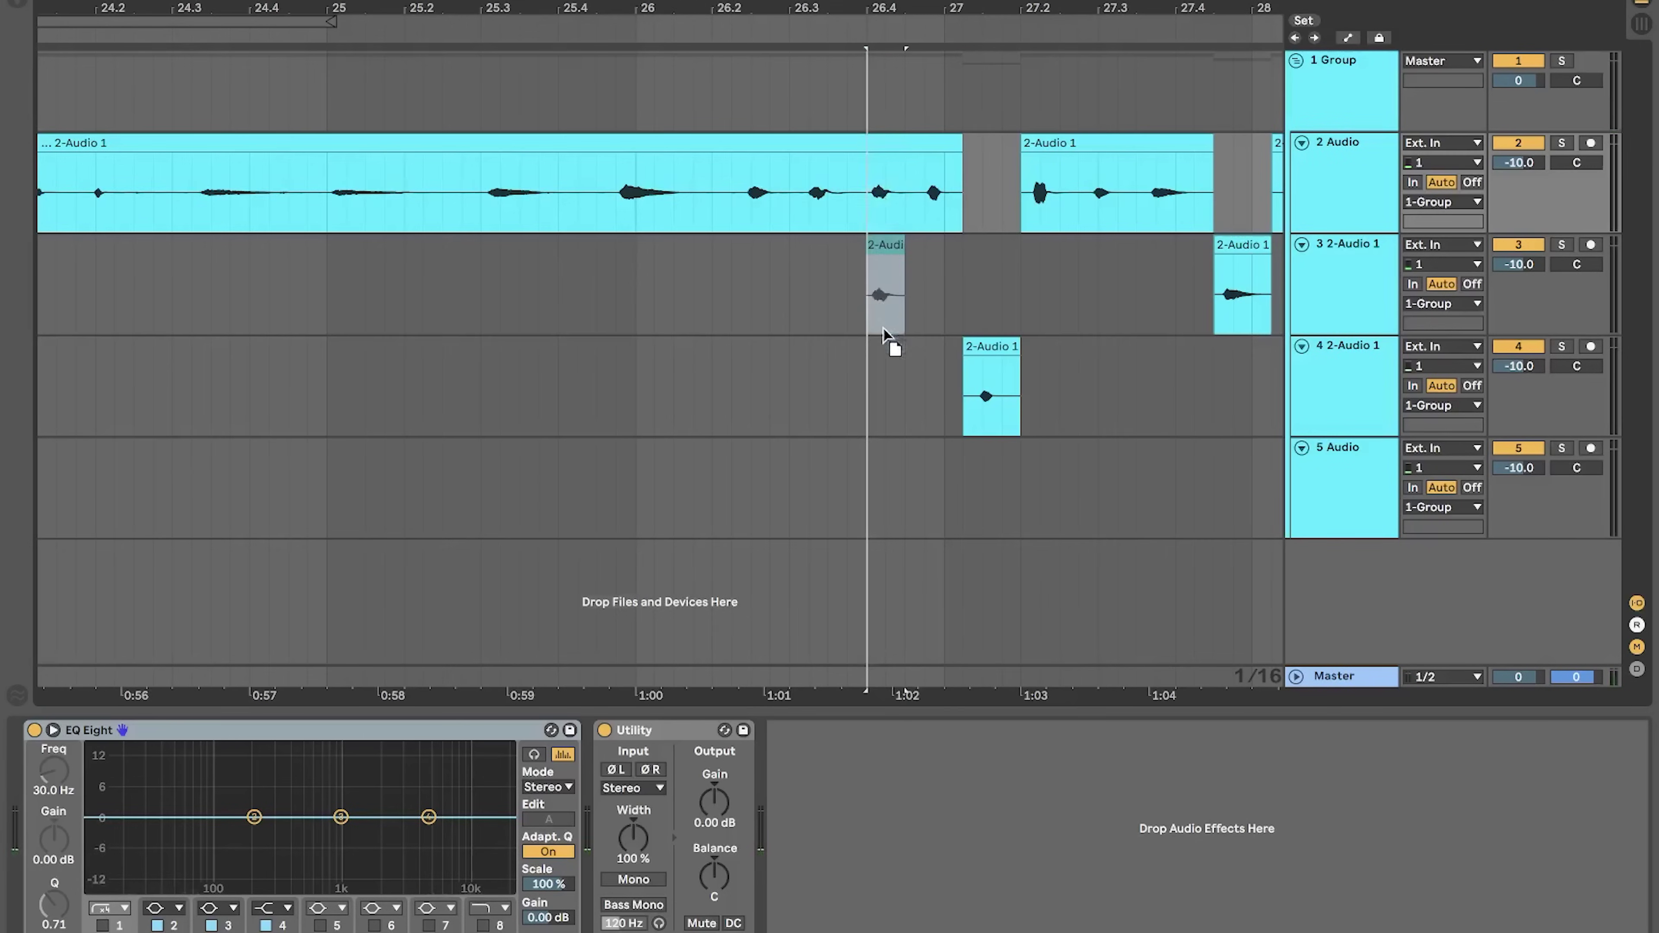
left_click_drag(888, 287, 887, 389)
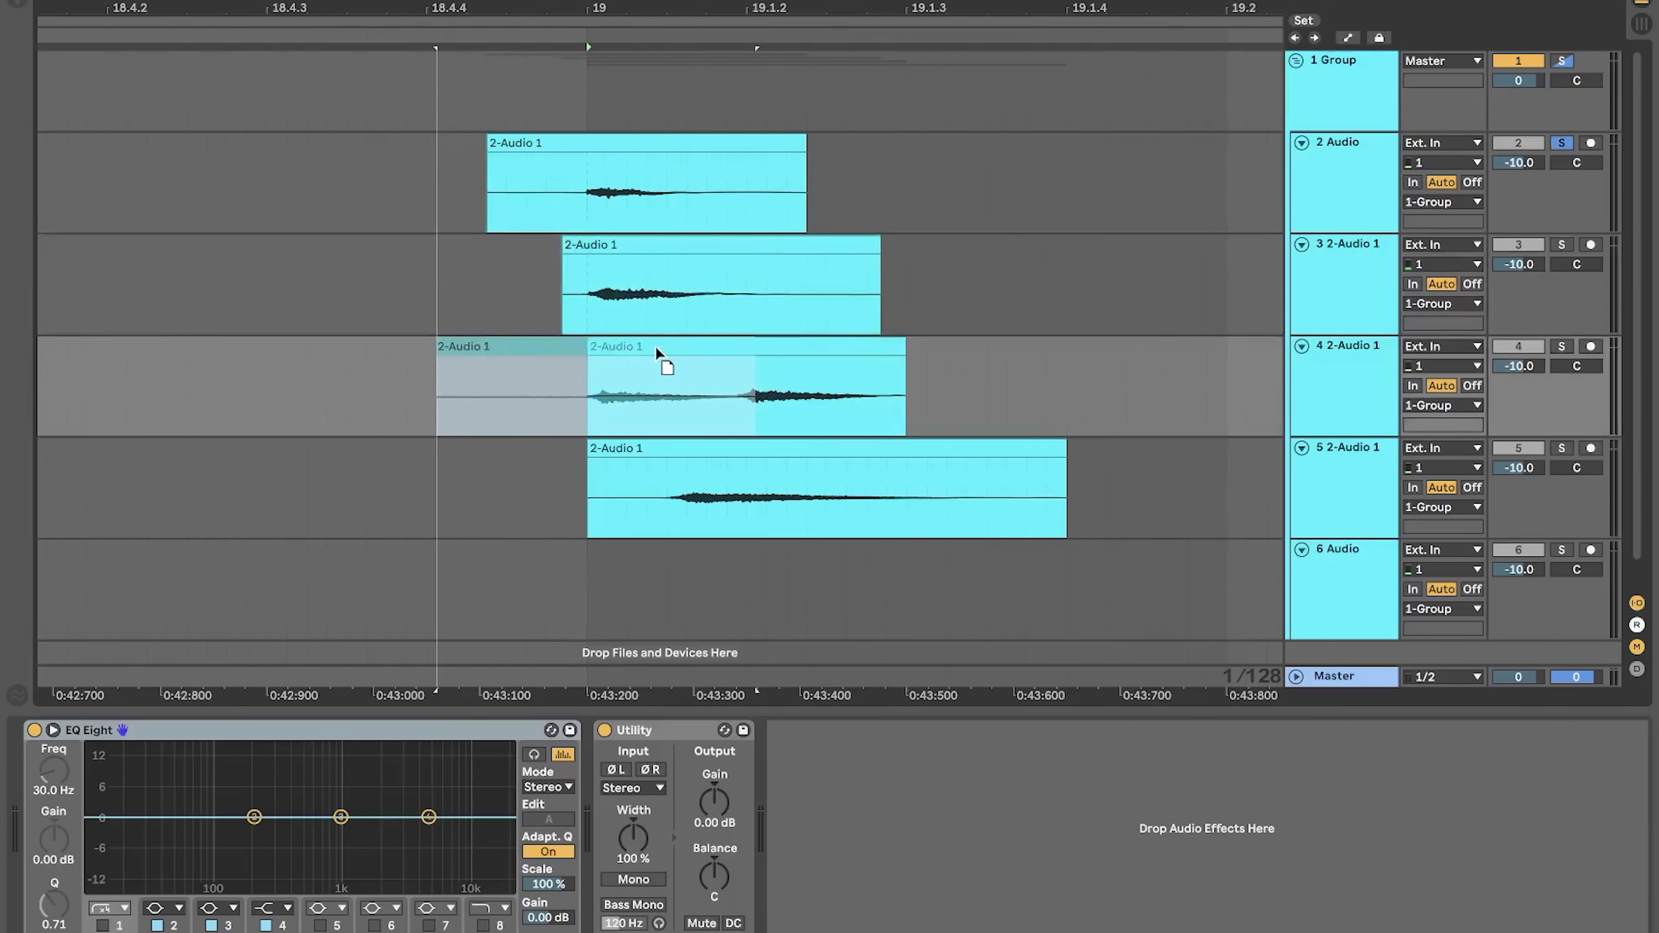
left_click_drag(659, 359, 583, 506)
left_click(1562, 61)
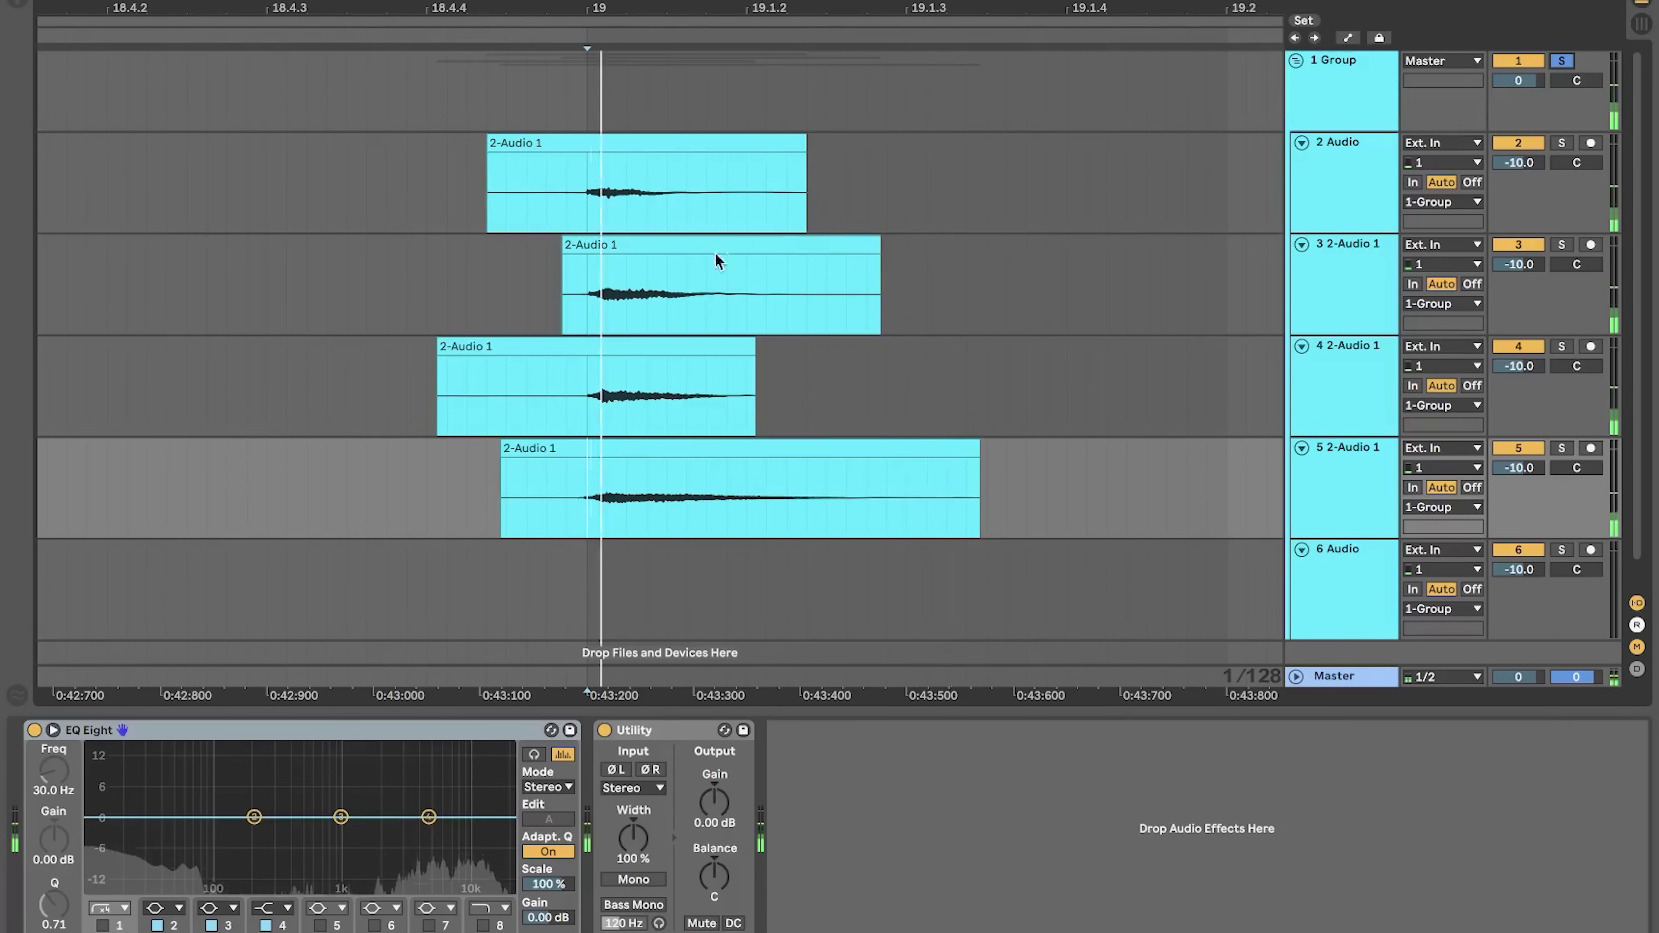
- Trim the starts of the layered clips to bar 19, then shorten and fade out their tails
left_click_drag(499, 147, 588, 142)
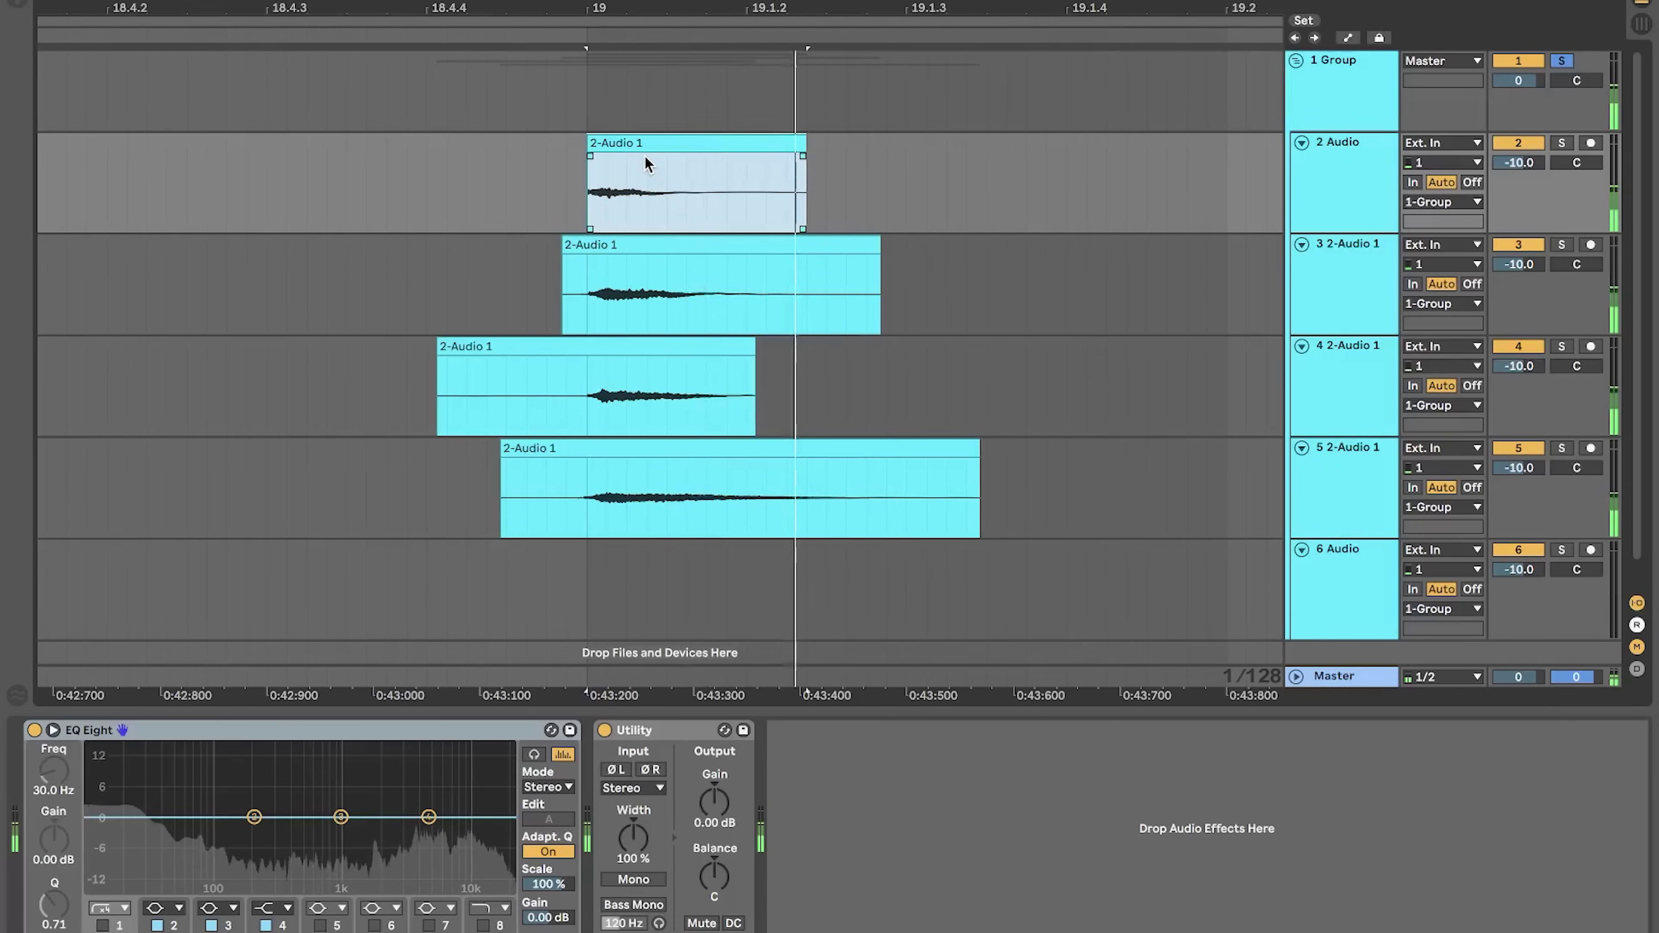
left_click_drag(563, 245, 588, 246)
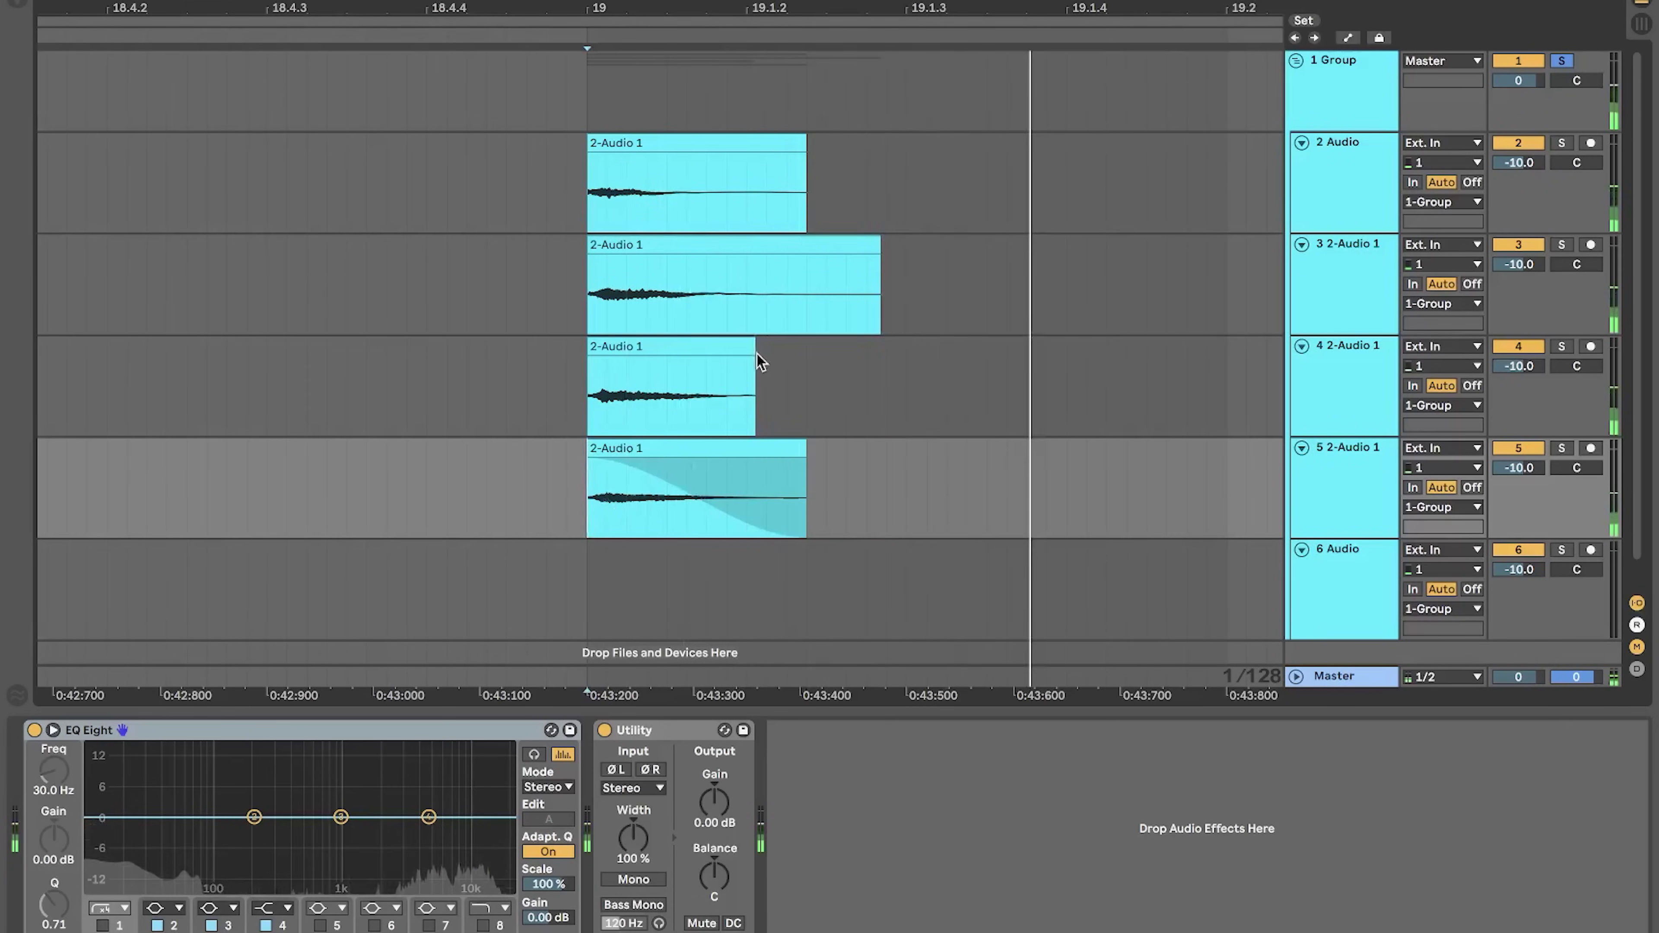
left_click_drag(753, 360, 370, 364)
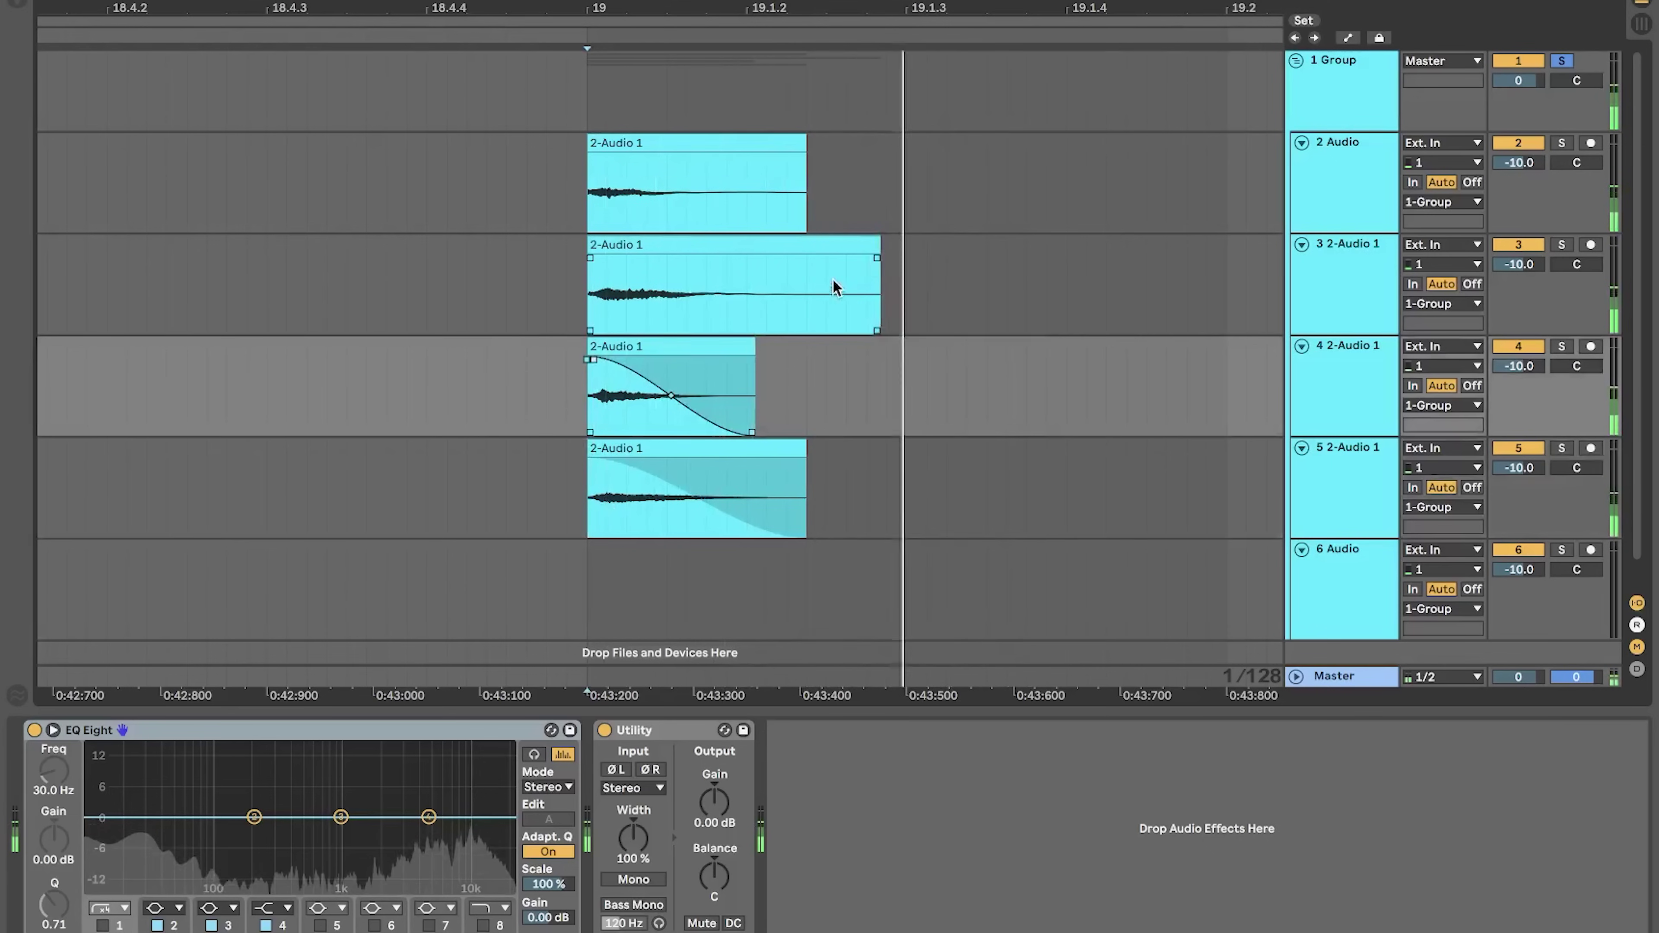
left_click_drag(878, 268, 693, 261)
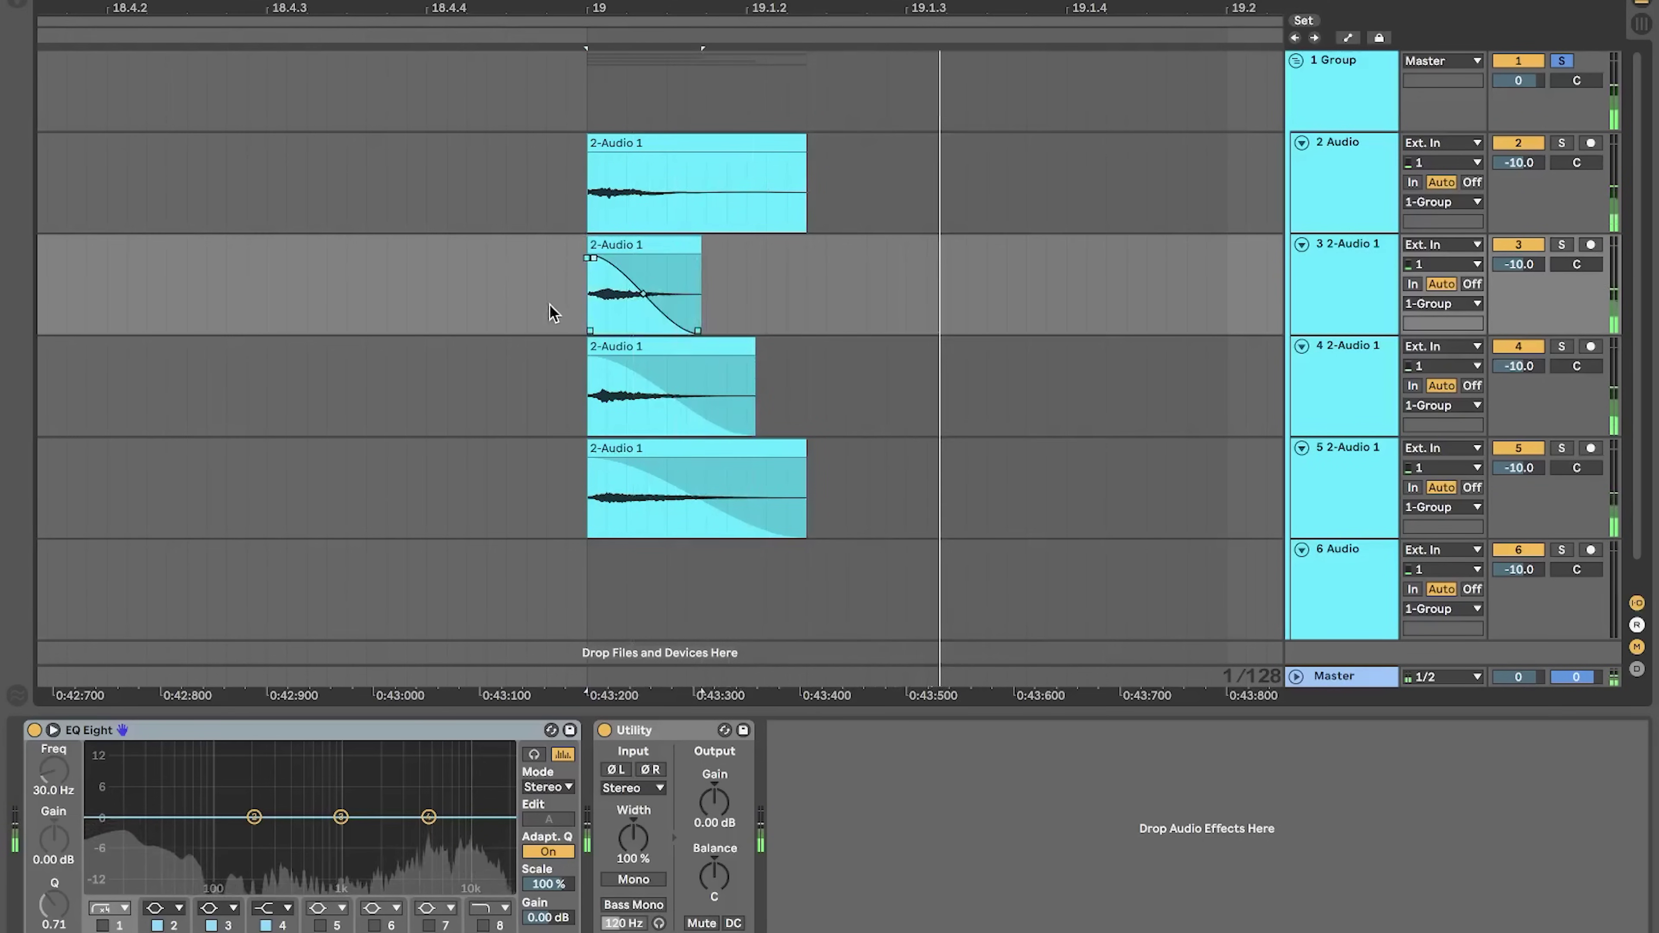
left_click_drag(807, 149, 681, 159)
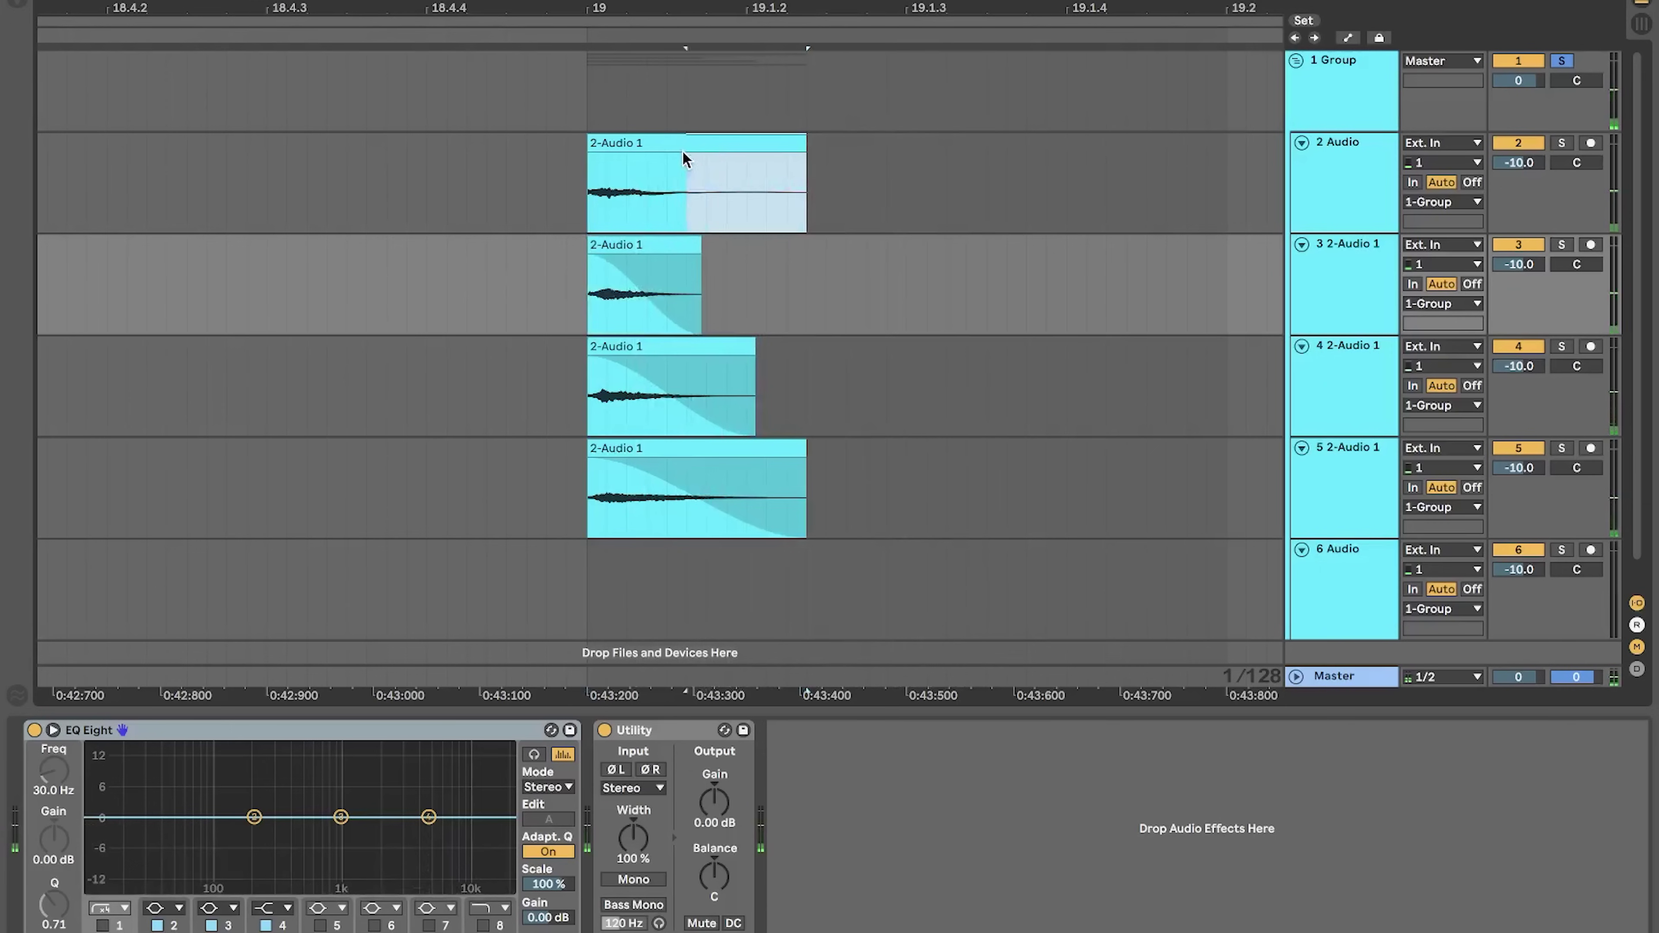
key("Delete")
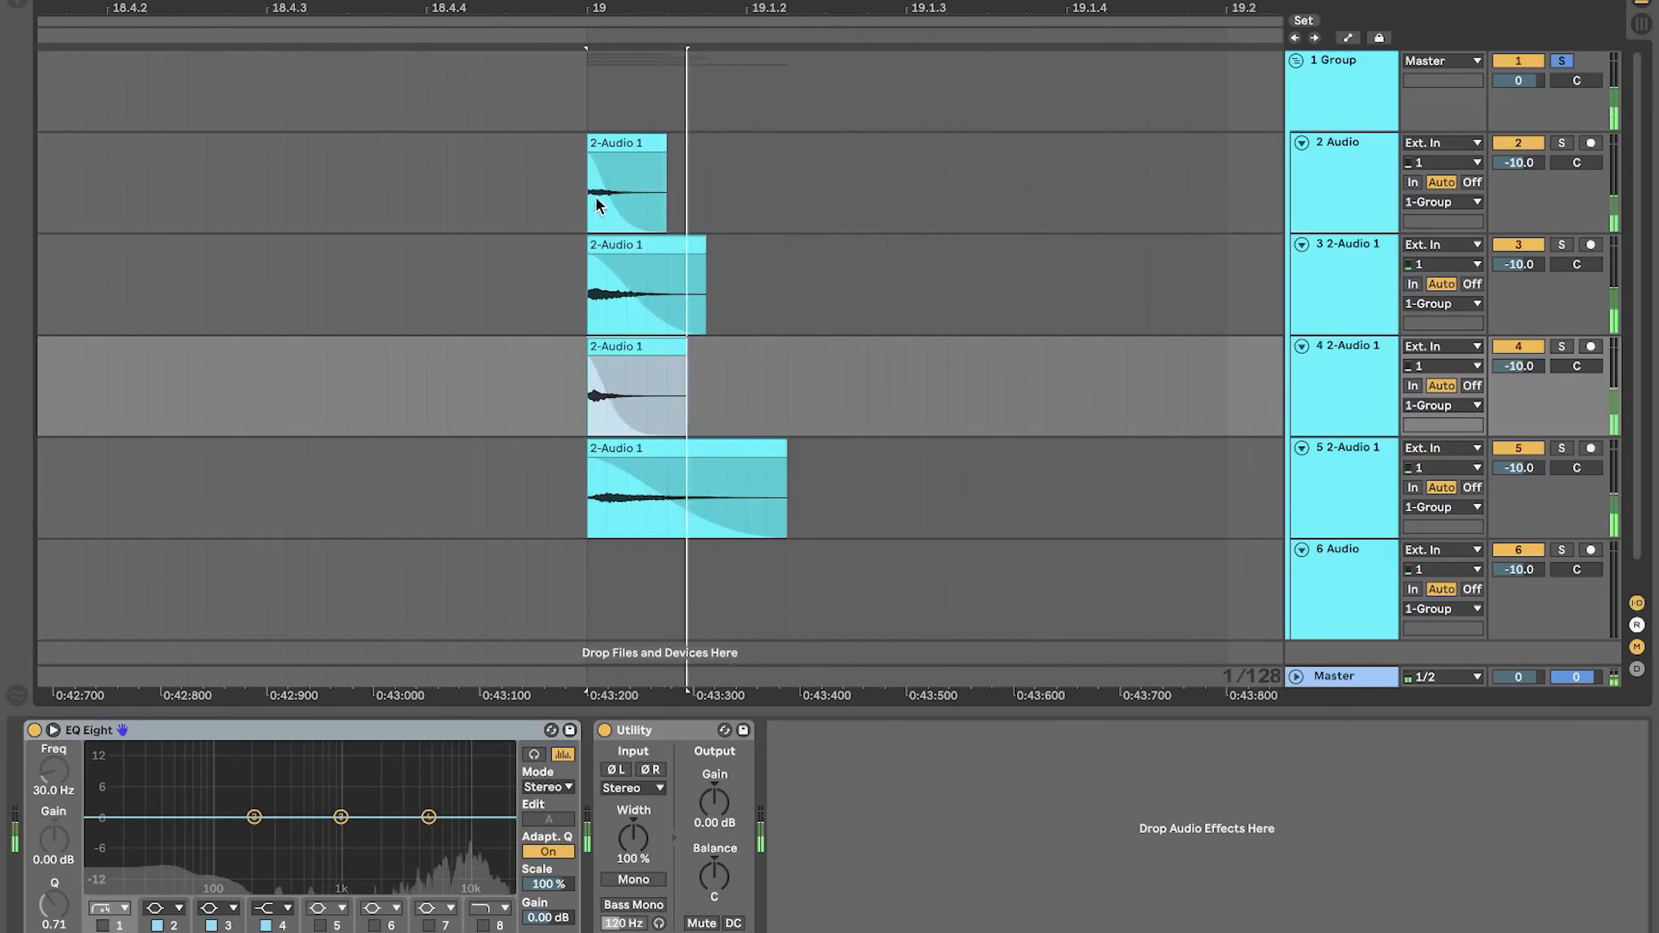
- Solo track 2 to listen to its layer on its own
left_click(591, 196)
left_click(1562, 144)
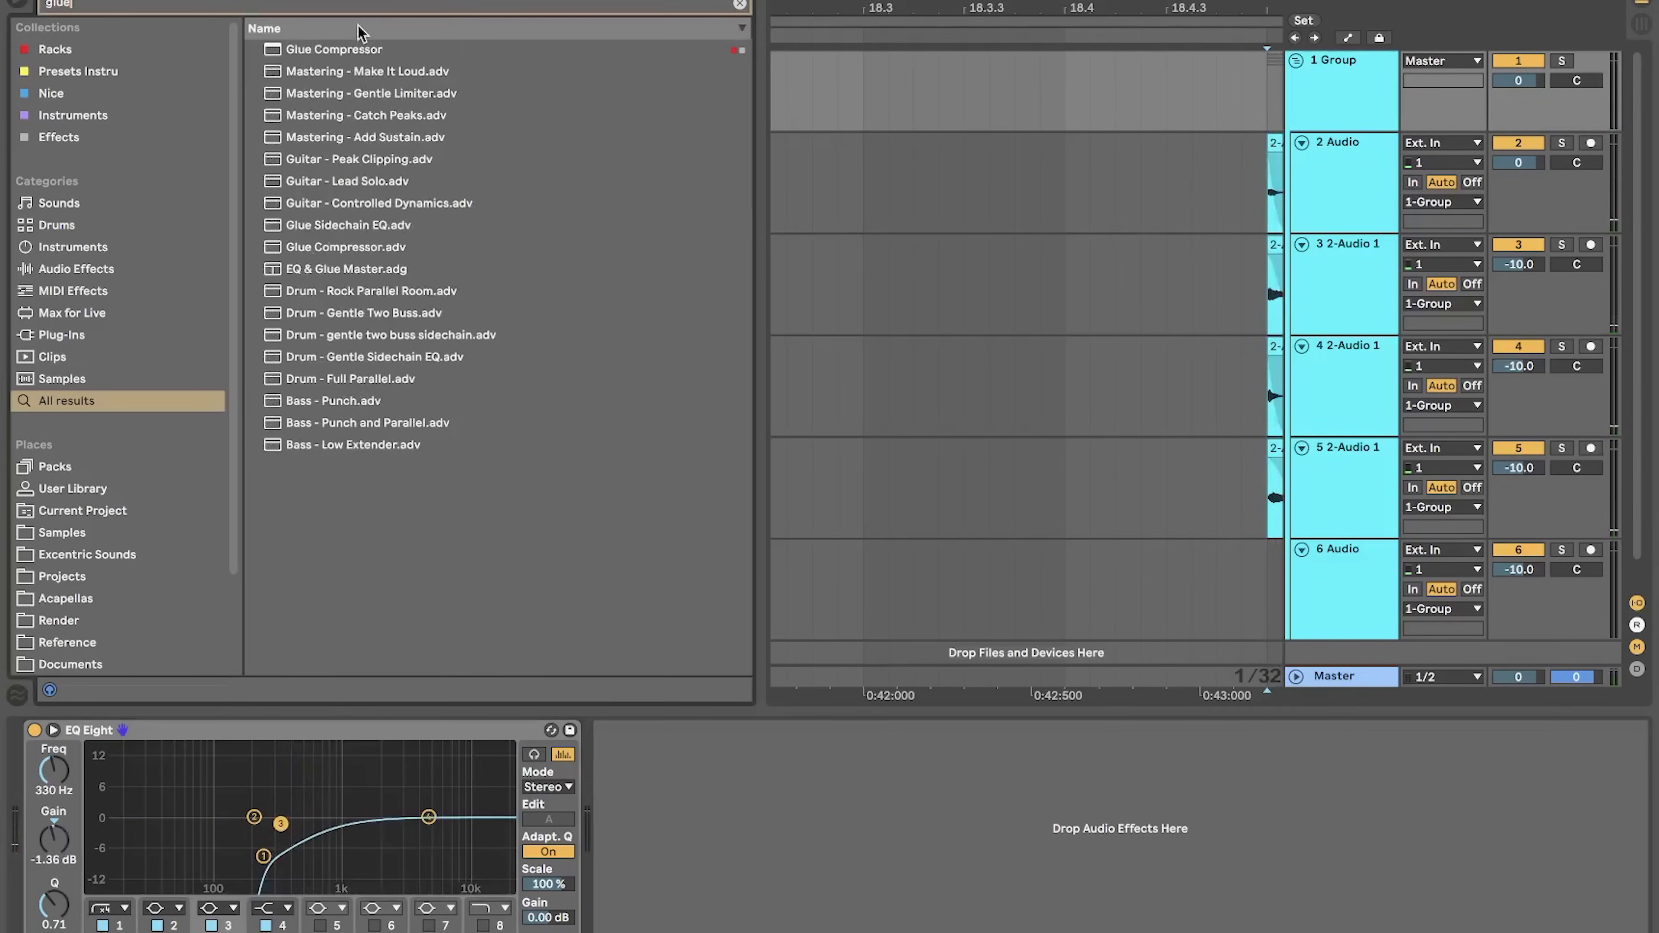
- Add a Glue Compressor to the 1 Group track with its threshold at -28.9 dB, and raise the makeup gain
double_click(359, 49)
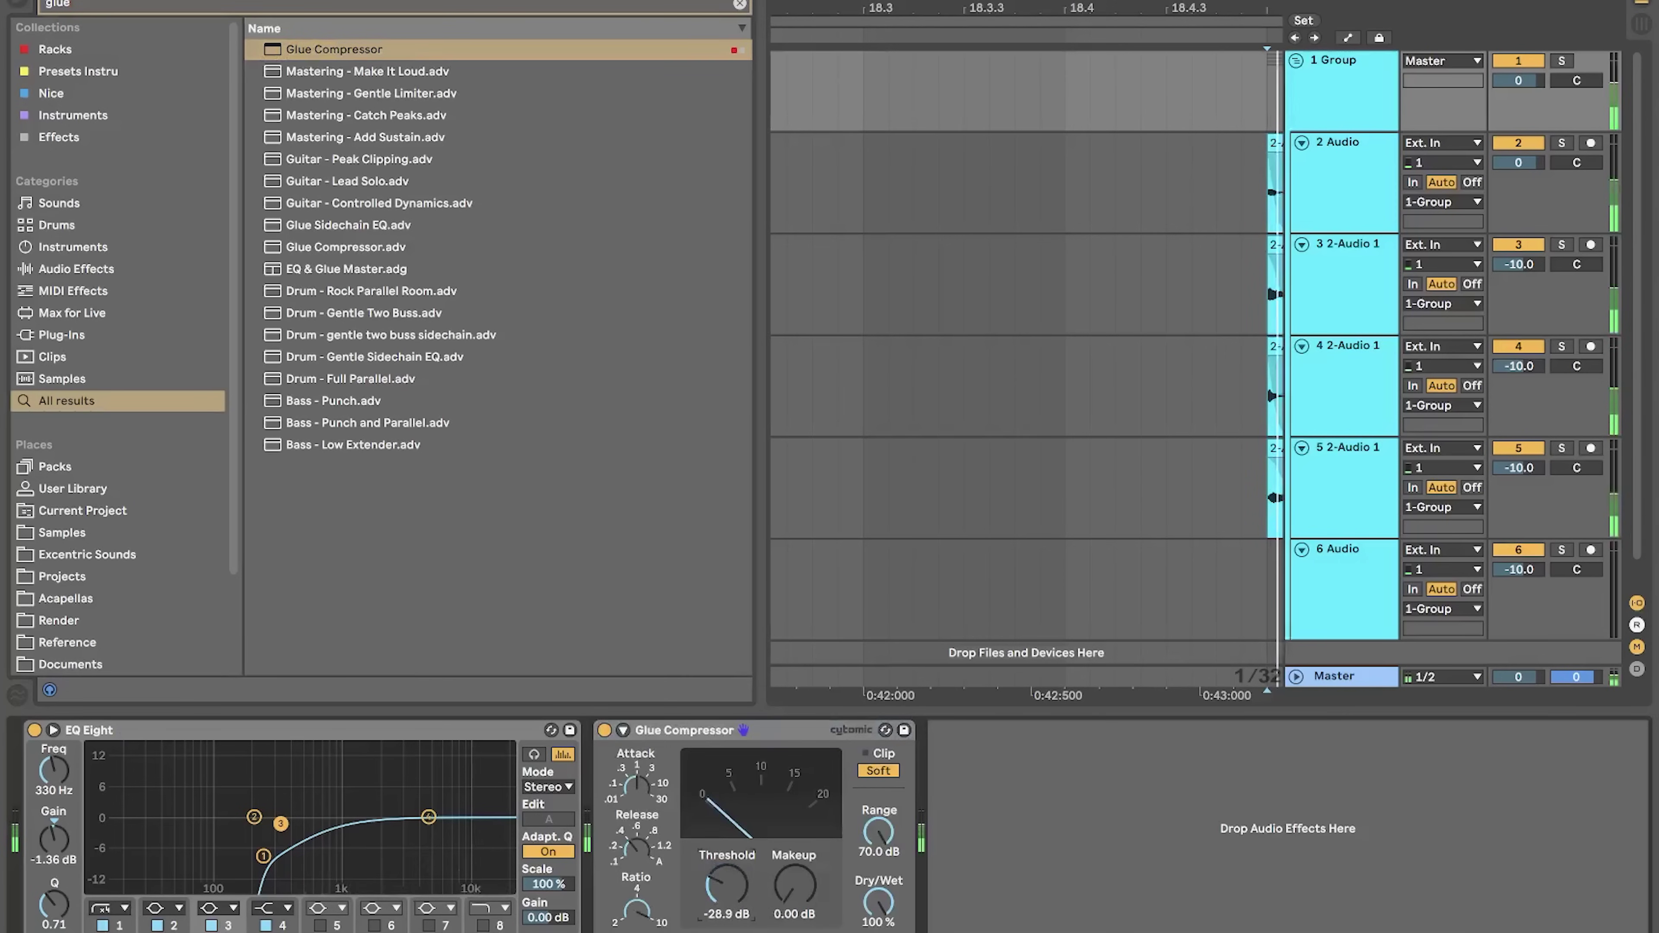
left_click_drag(794, 886, 794, 862)
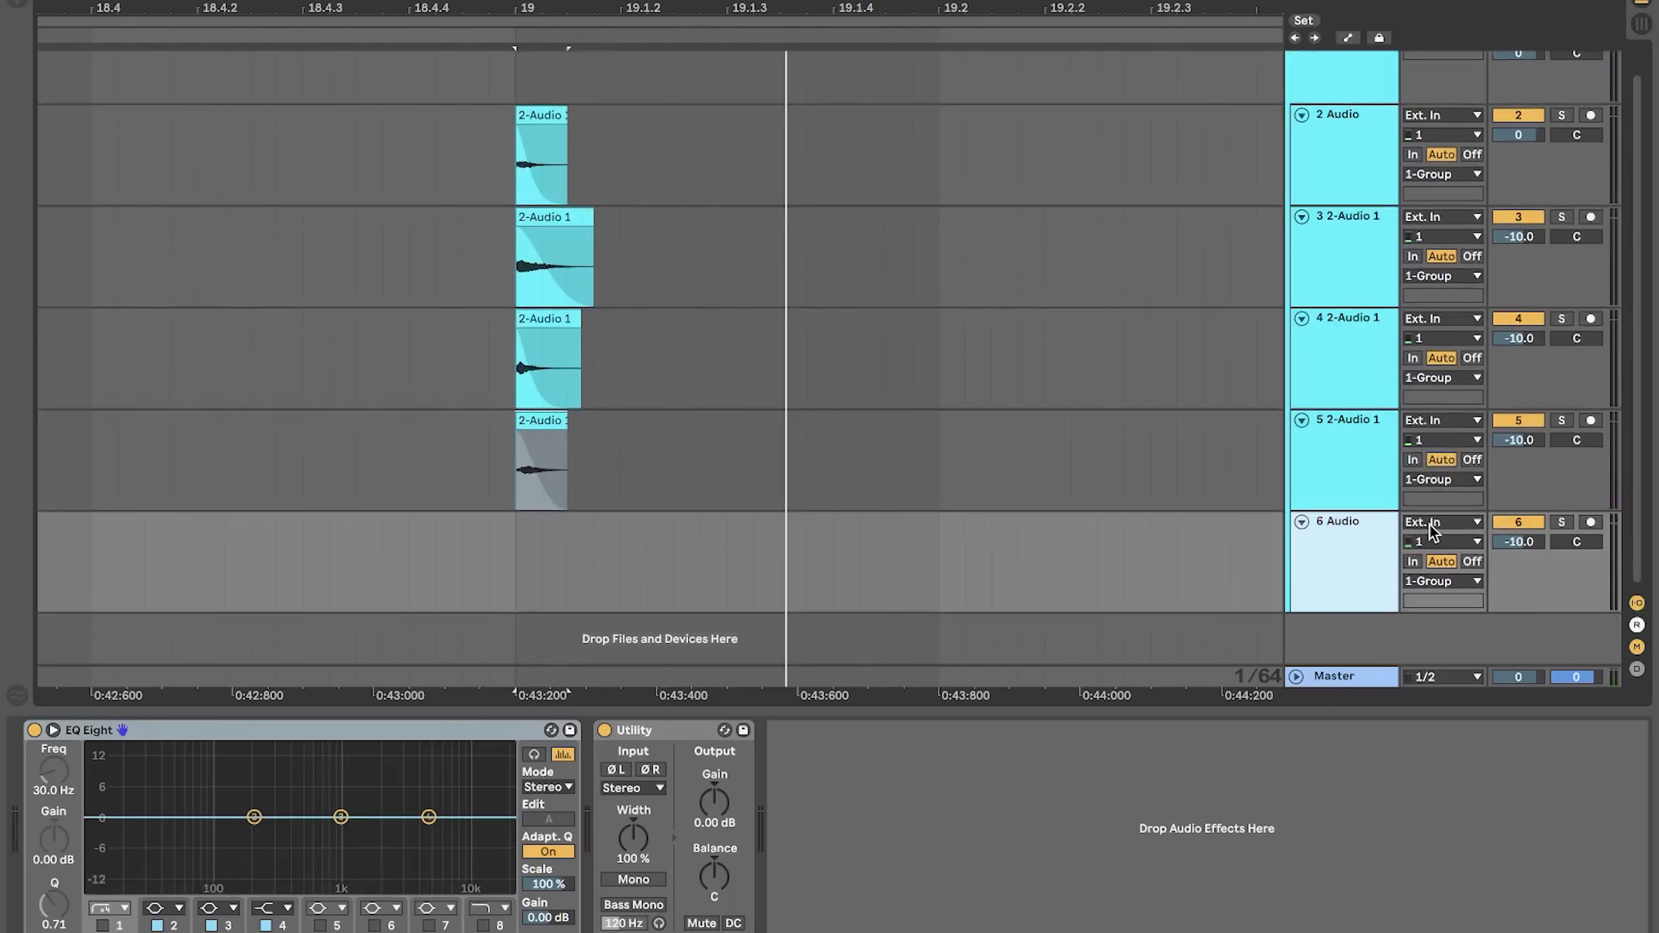
- Set track 6's input to Resampling, arm it, and record the layered hit from bar 19
left_click(1430, 531)
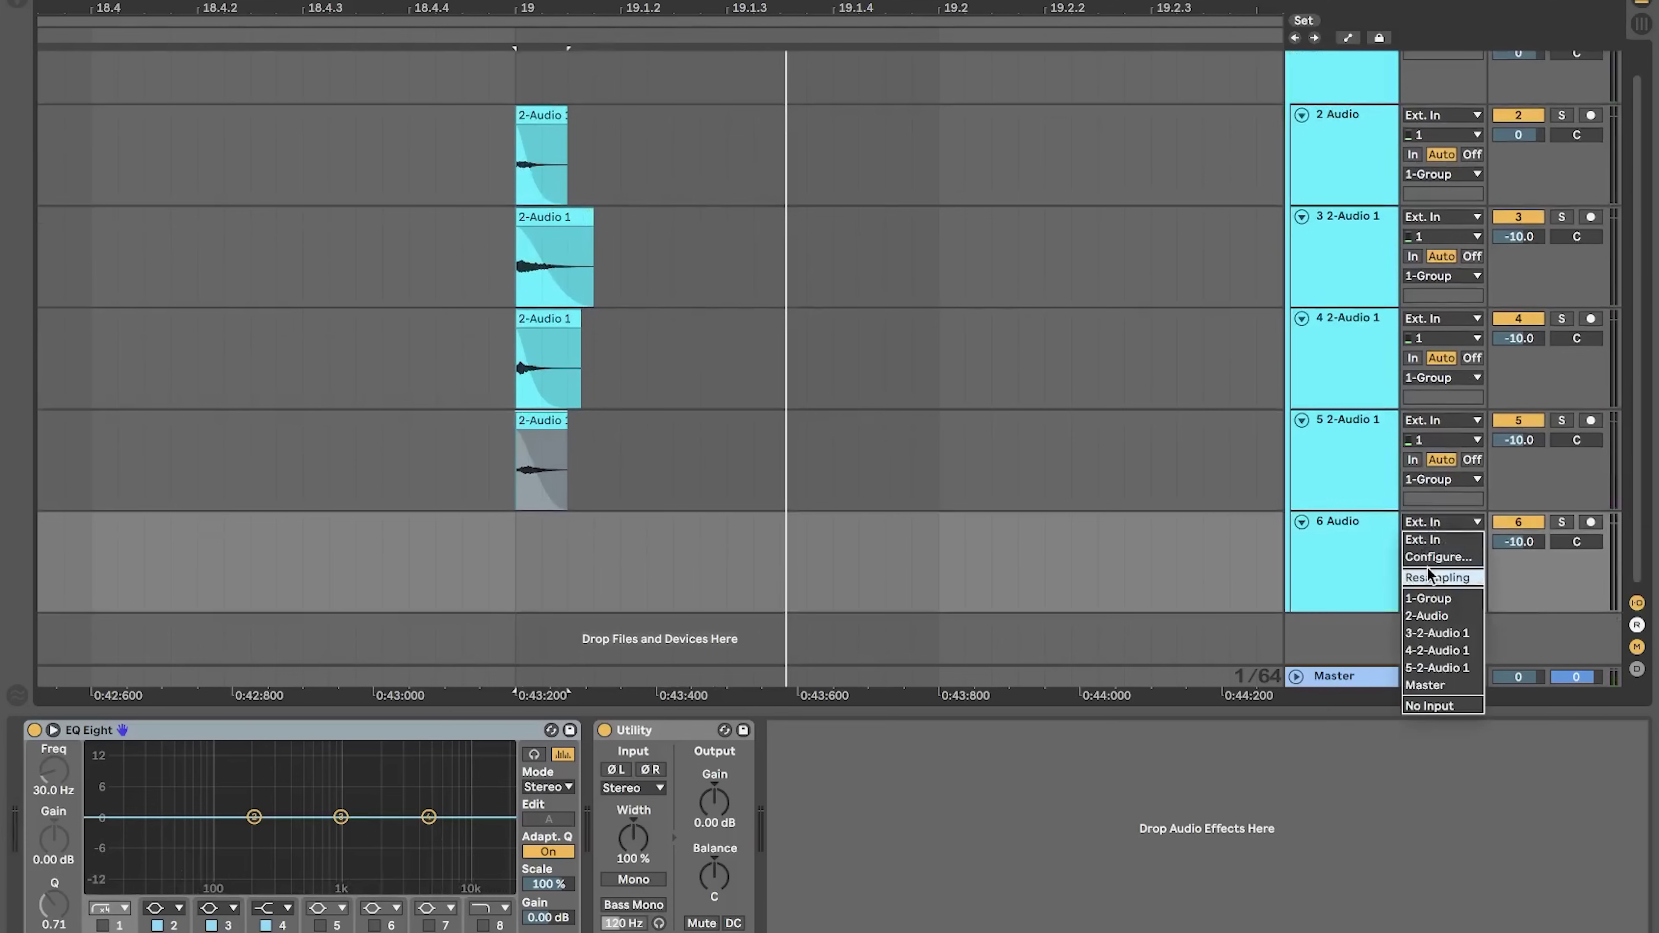
left_click(1447, 566)
left_click(1590, 522)
scroll(980, 418, "up", 1)
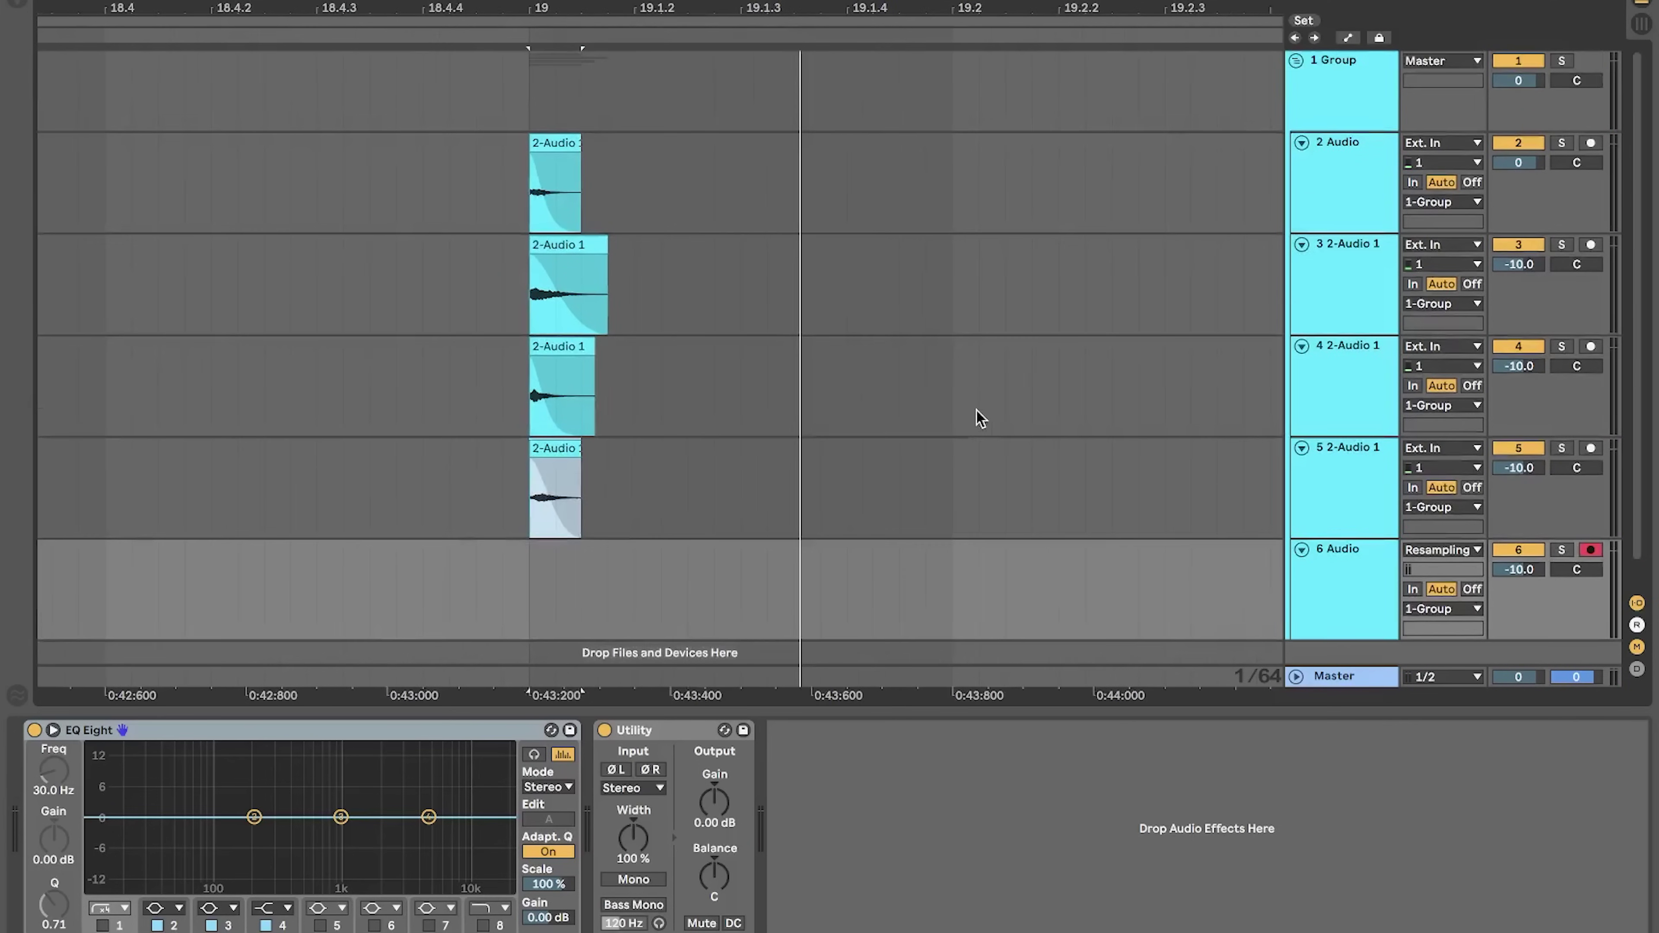
left_click(698, 1)
key("space")
- Lengthen the faded clip on track 5 and resample the changed hit onto track 7 from bar 19
scroll(689, 311, "down", 1)
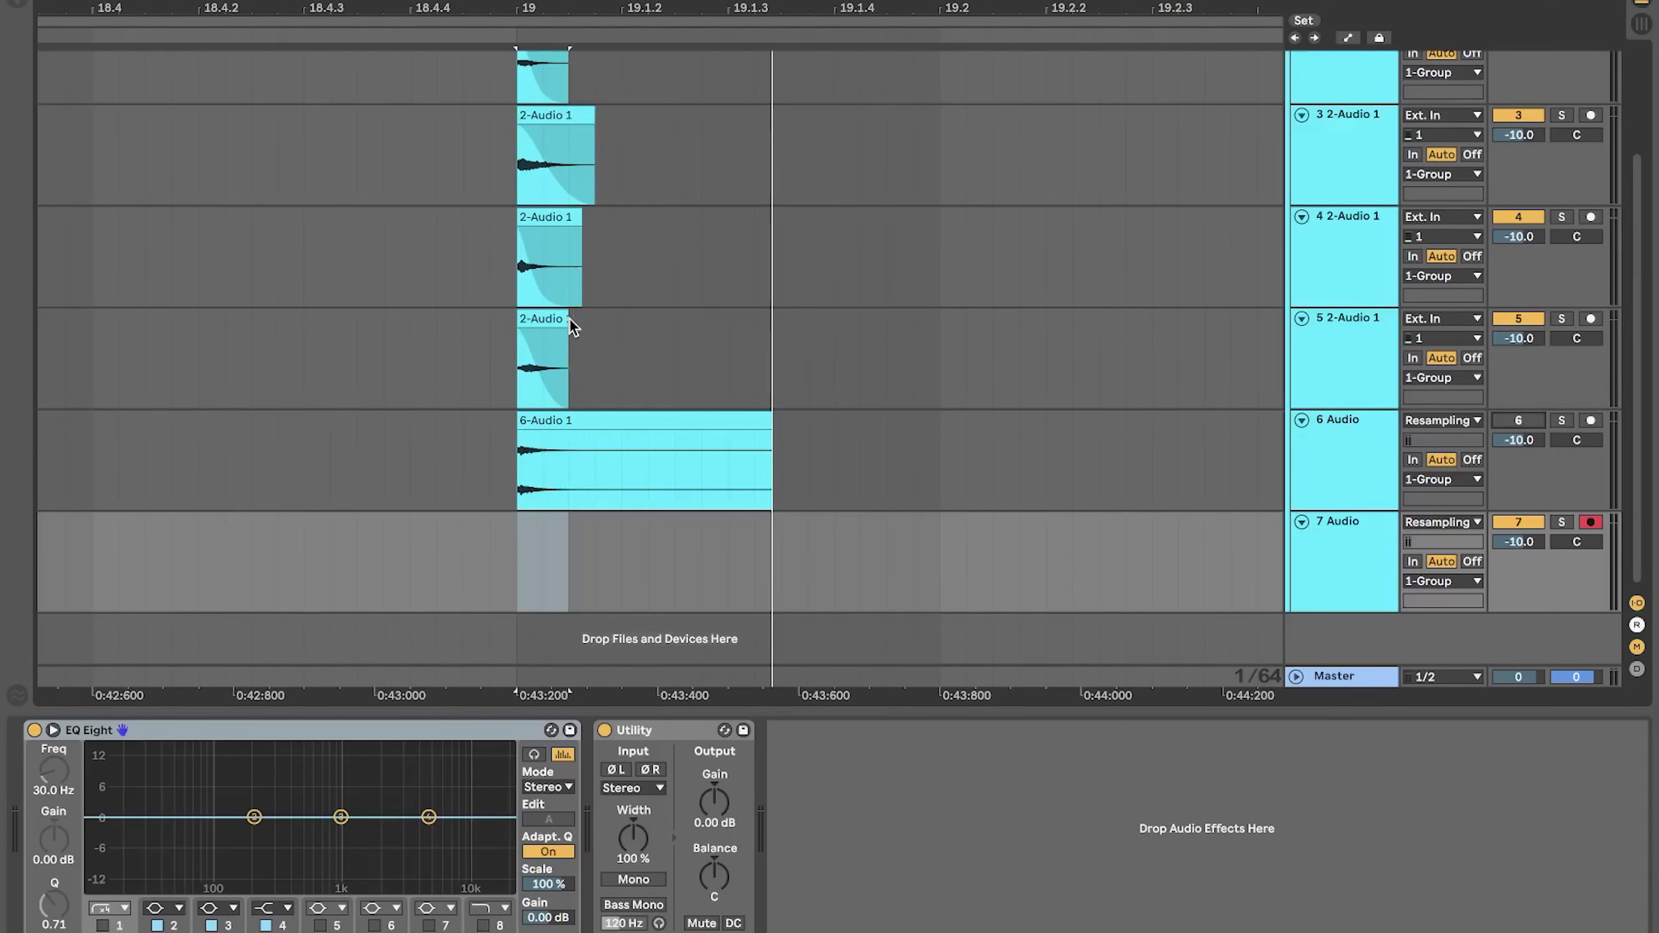
key("space")
mouse_move(570, 325)
left_mouse_down()
mouse_move(623, 322)
mouse_move(600, 322)
left_mouse_up()
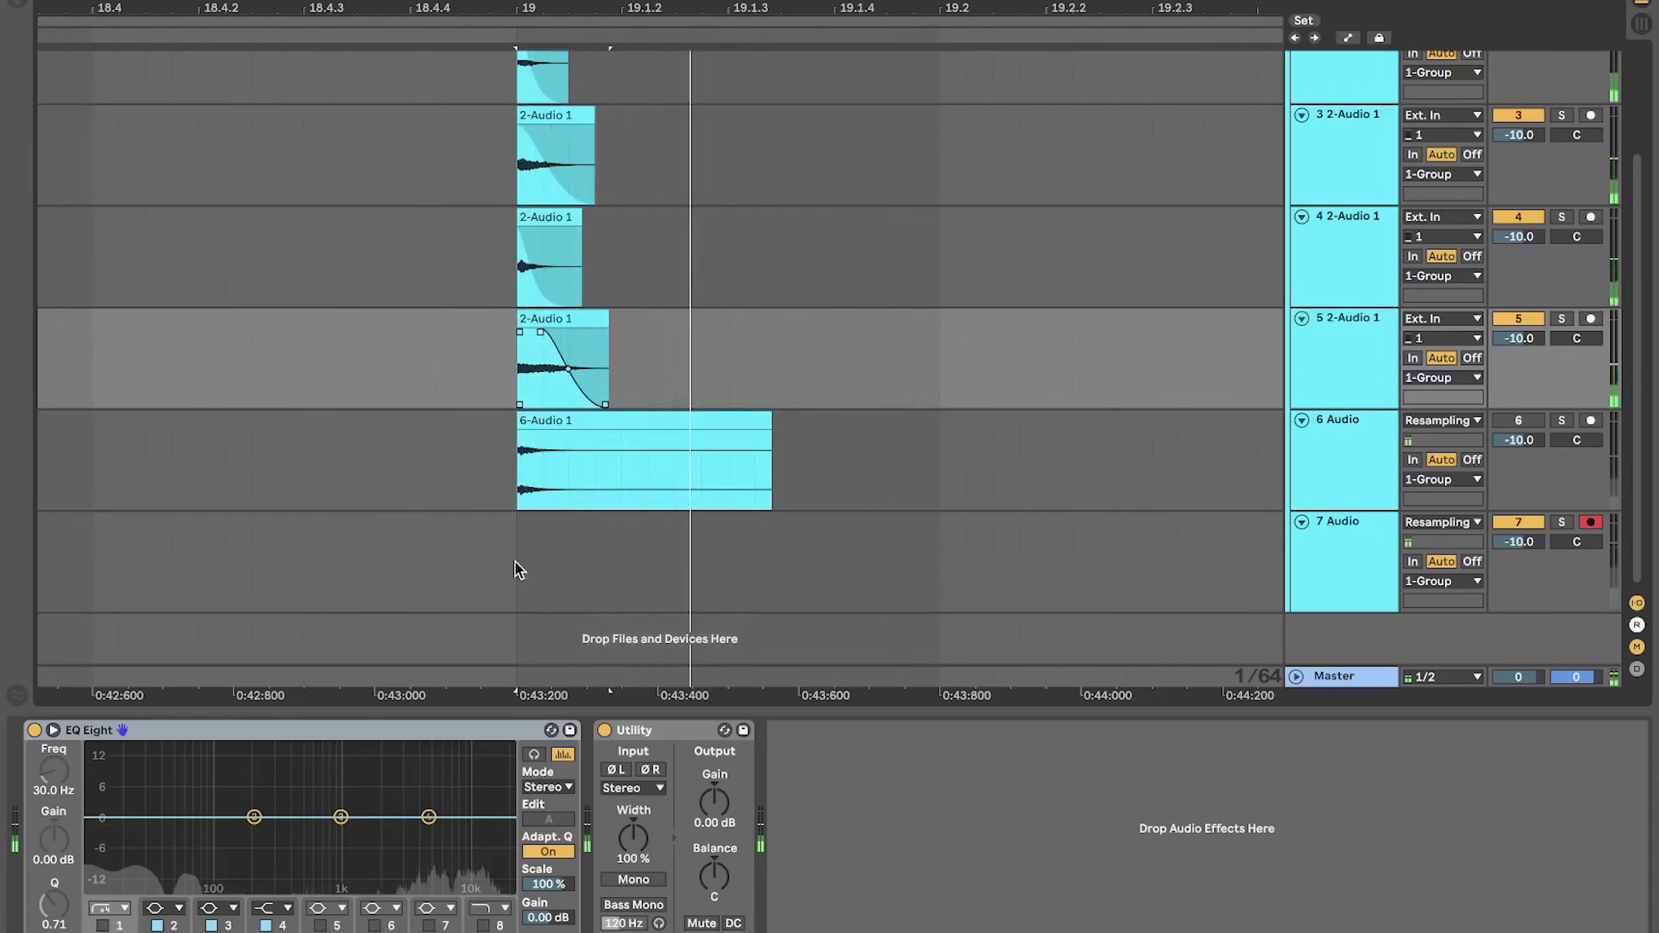
left_click(517, 563)
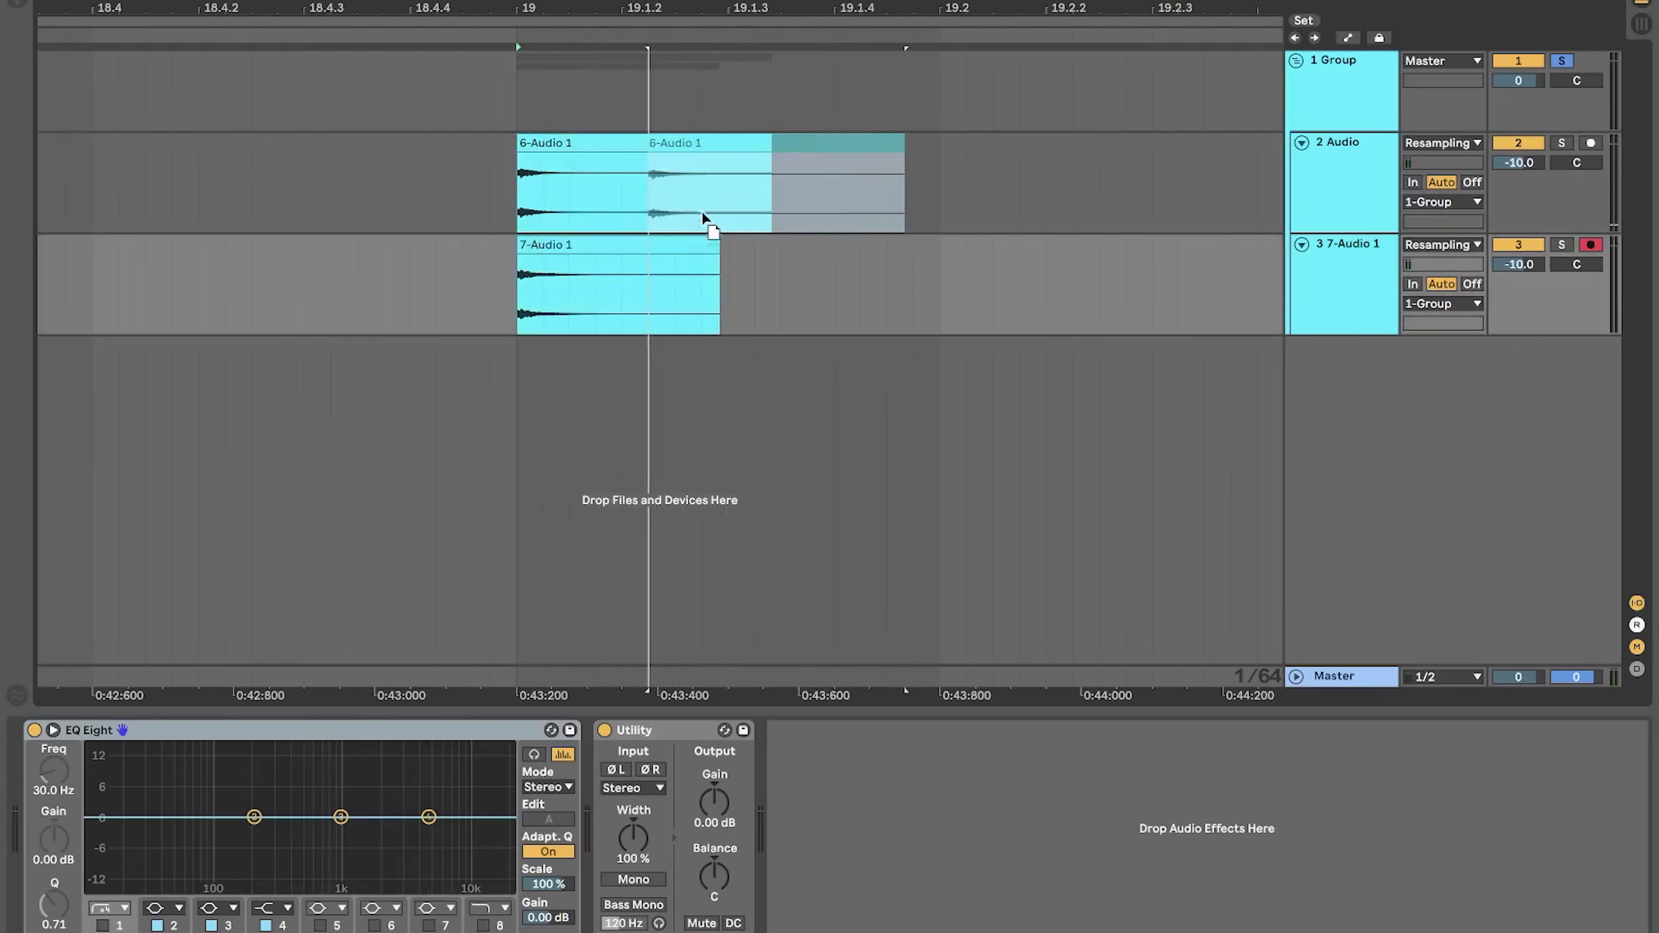
- Place the 6-Audio 1 clip behind 7-Audio 1 on the same track and duplicate the pair three times
left_click_drag(703, 222, 704, 324)
left_click(491, 287)
key("space")
left_click_drag(516, 285, 721, 285)
key("space")
key("super+d")
key("super+d")
key("super+d")
- Select the longer run of alternating hits and duplicate it to extend the sequence
left_click_drag(744, 12, 744, 3)
left_click(607, 311)
key("space")
left_click_drag(607, 311, 783, 293)
key("super+d")
key("super+d")
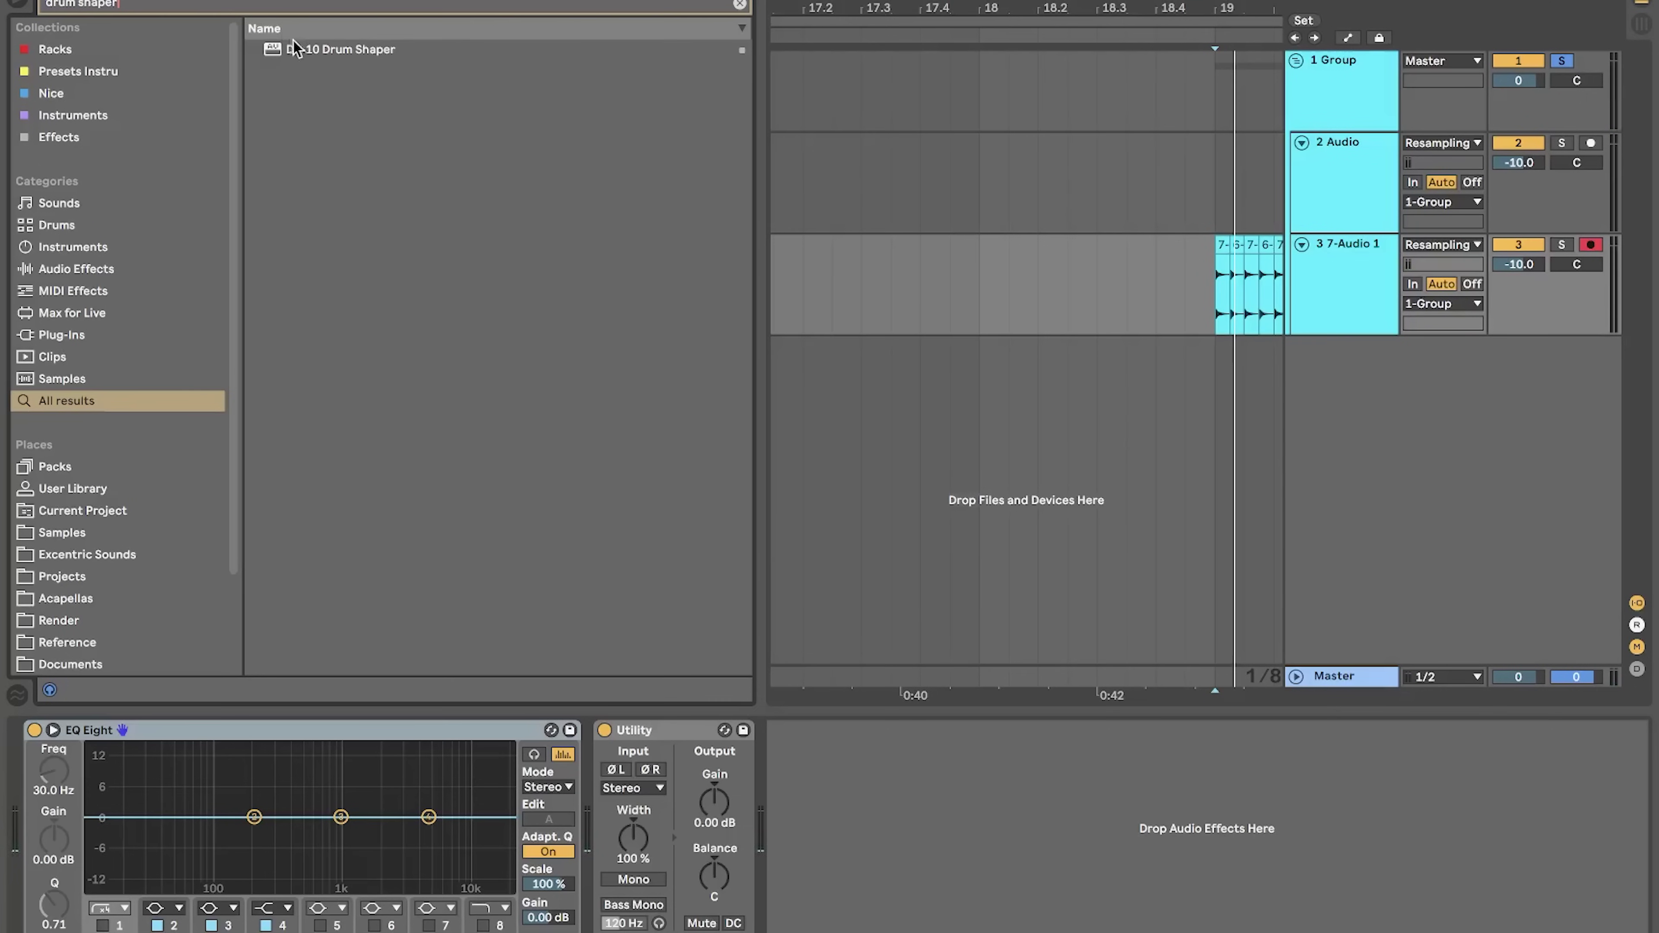
- Add the DS-10 Drum Shaper to the 7-Audio 1 track and open its plug-in window
left_click_drag(295, 48, 1250, 250)
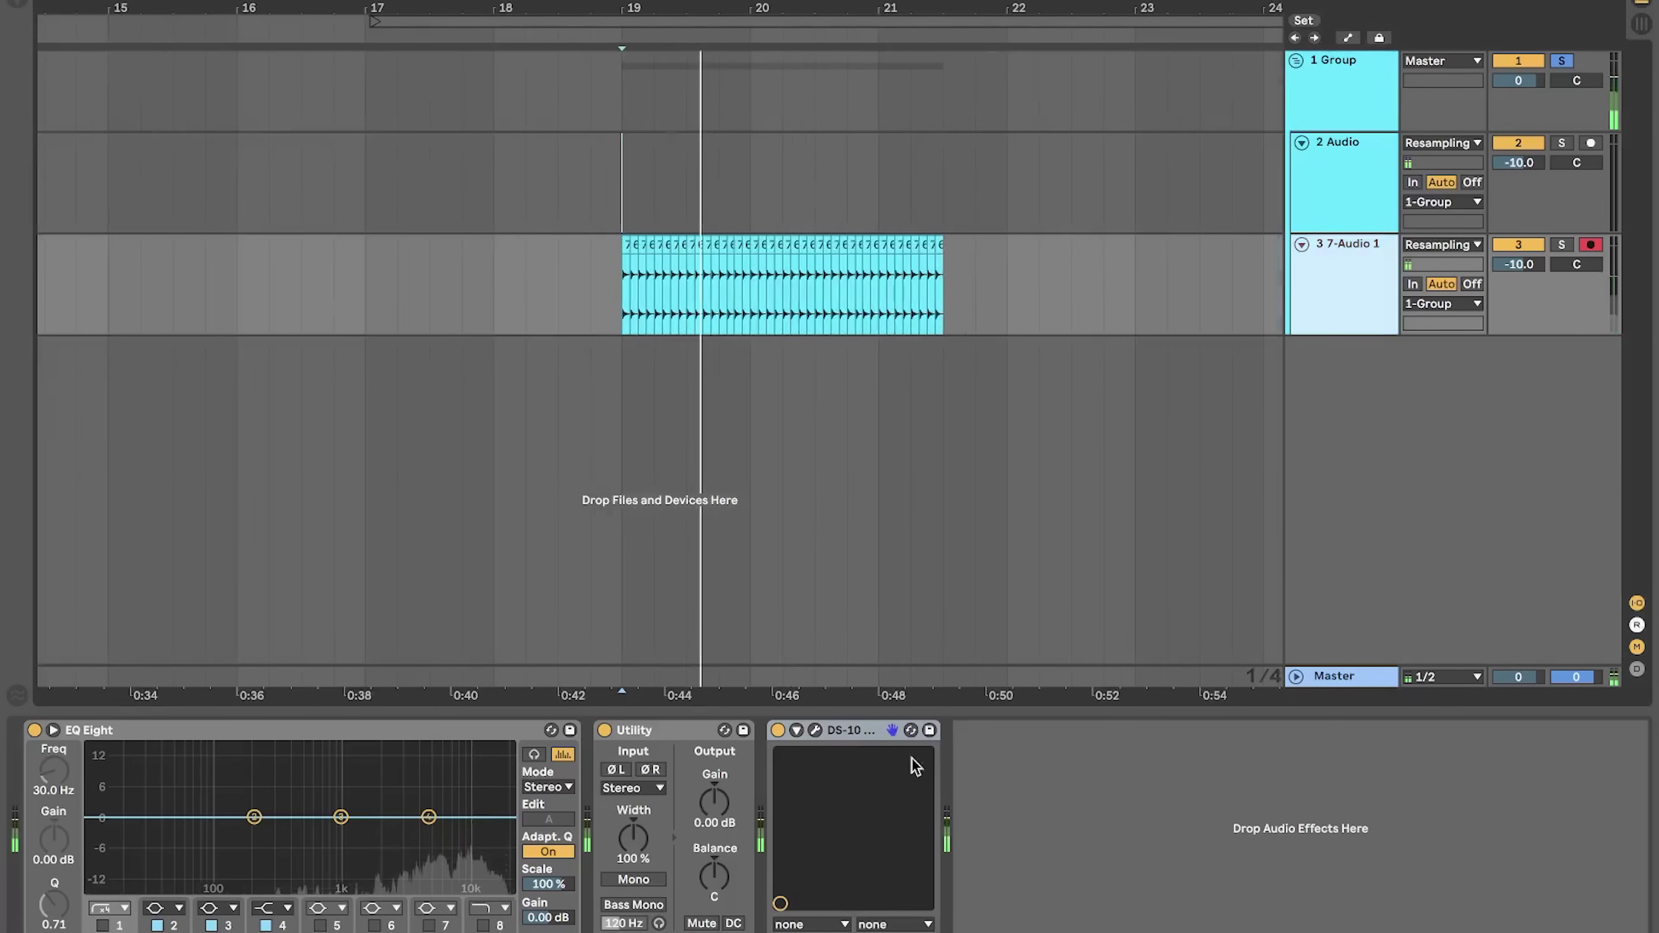
left_click(814, 730)
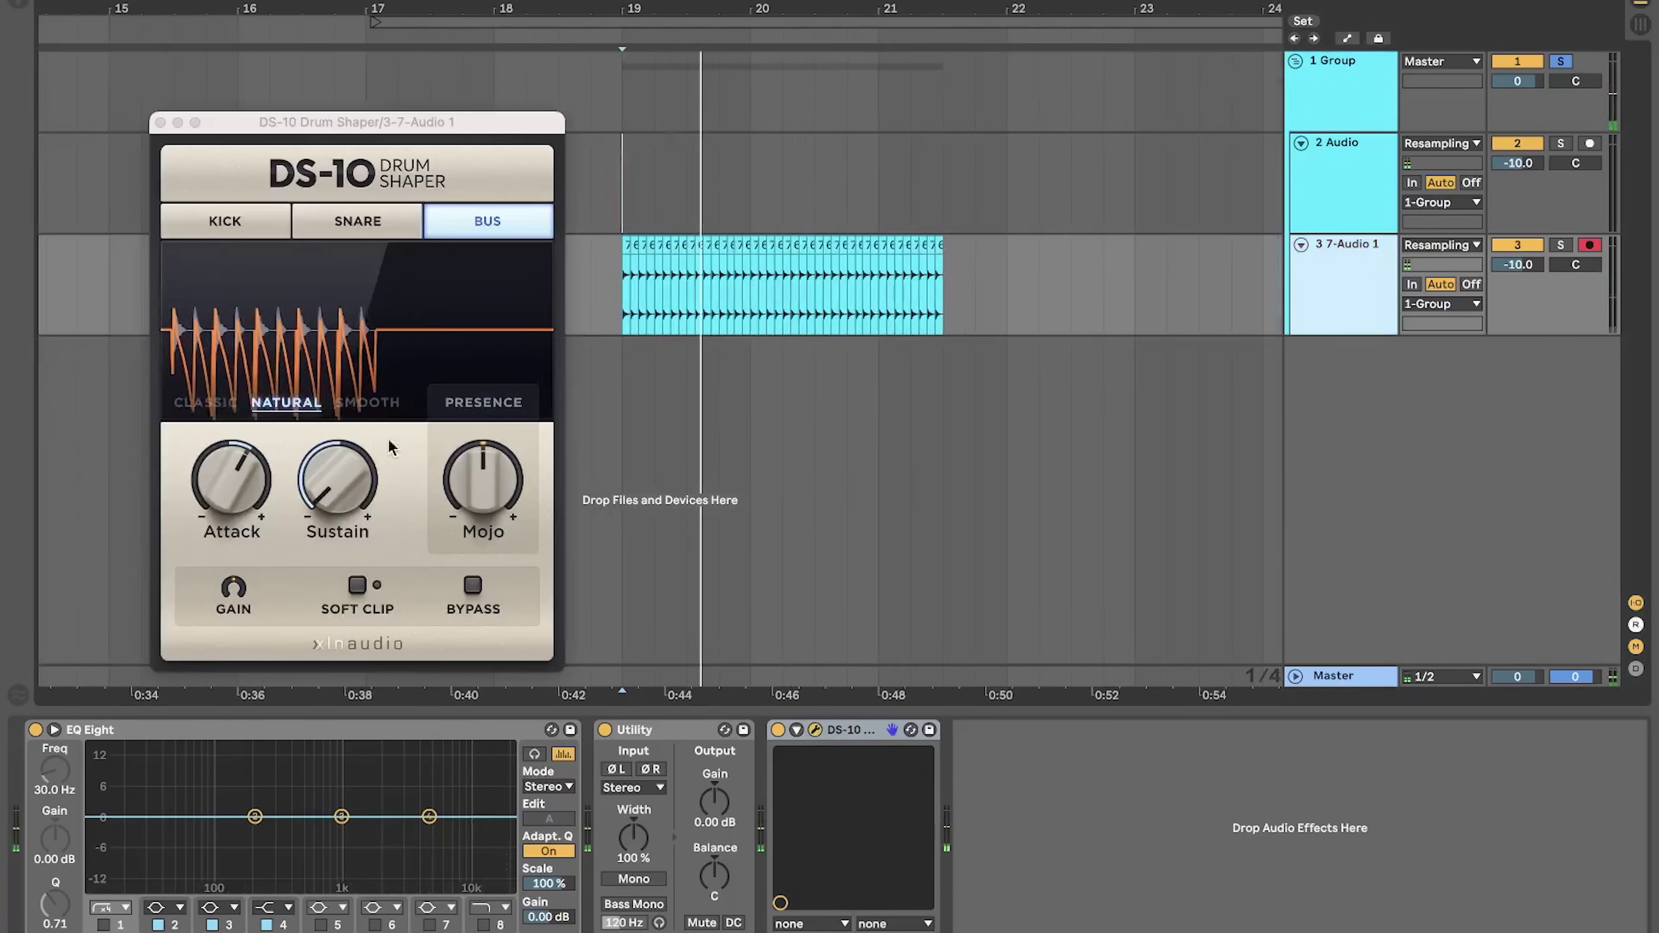
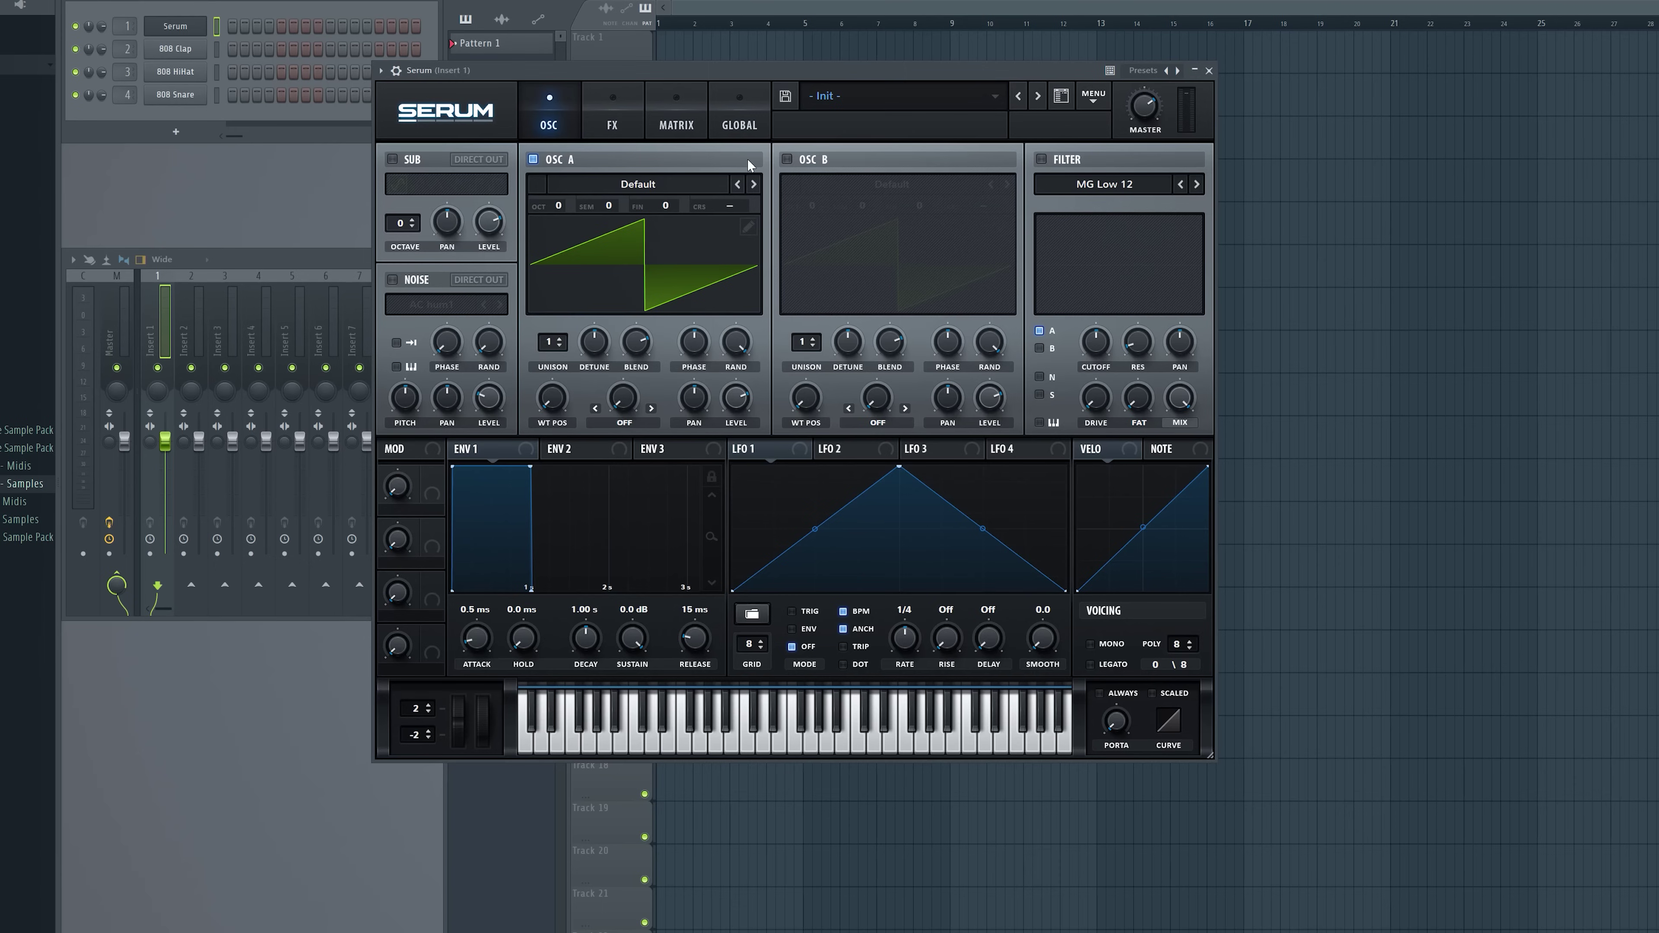
- In Serum within FL Studio, load the Basic Shapes analog wavetable into oscillator A
left_click(647, 186)
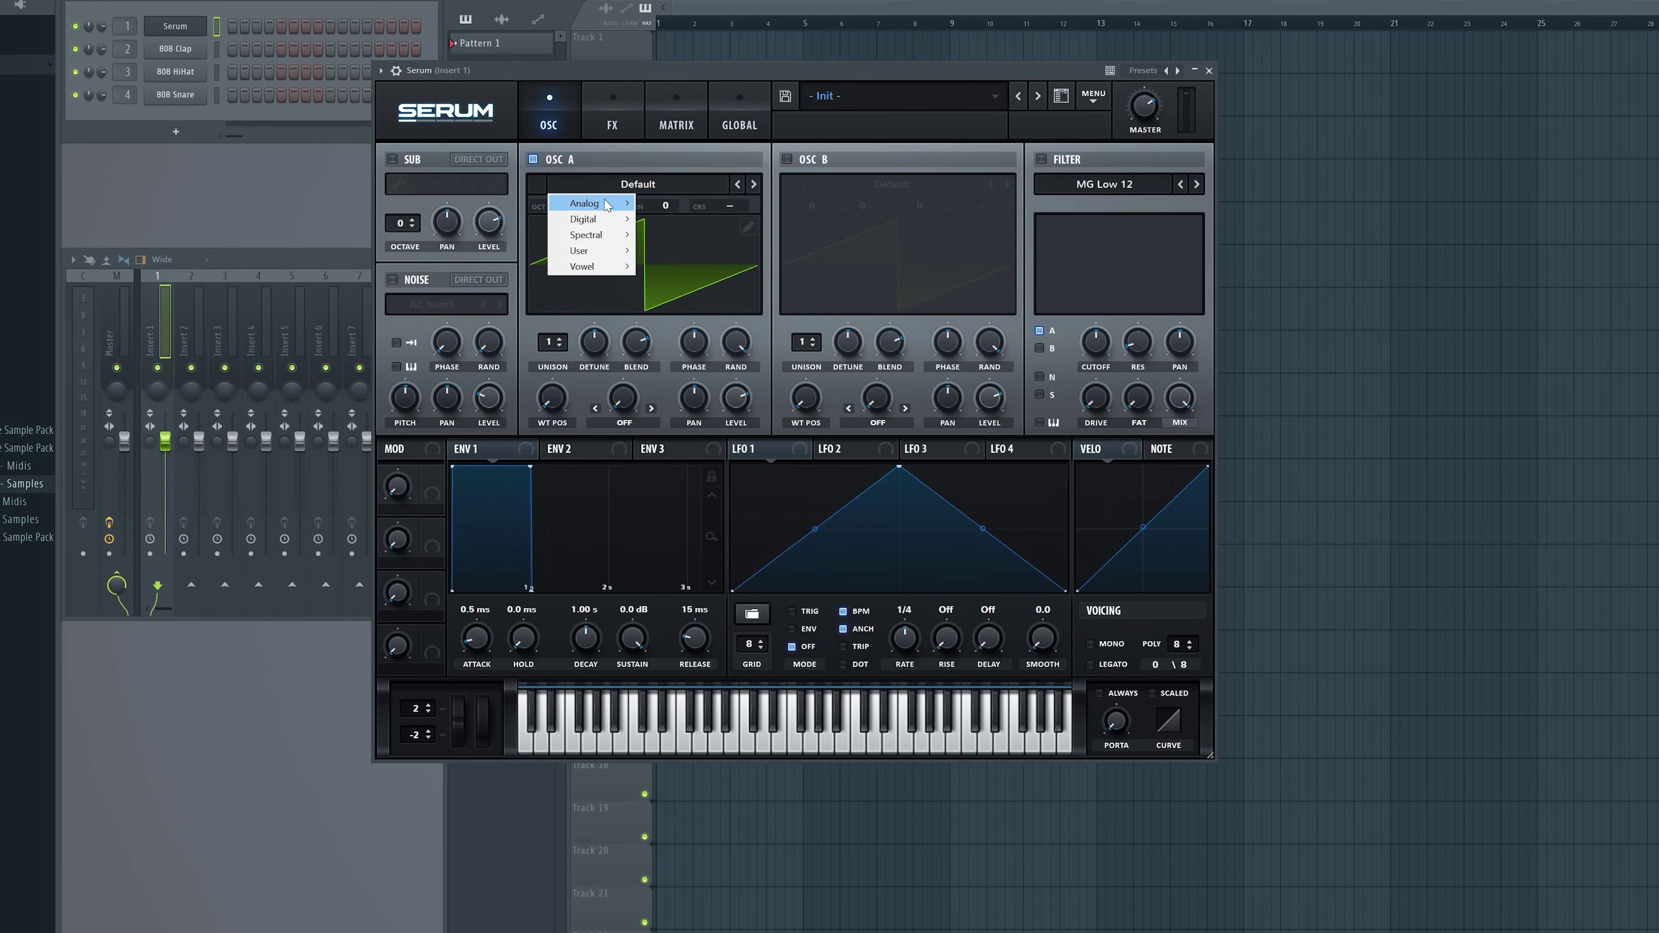
mouse_move(575, 208)
left_click(672, 274)
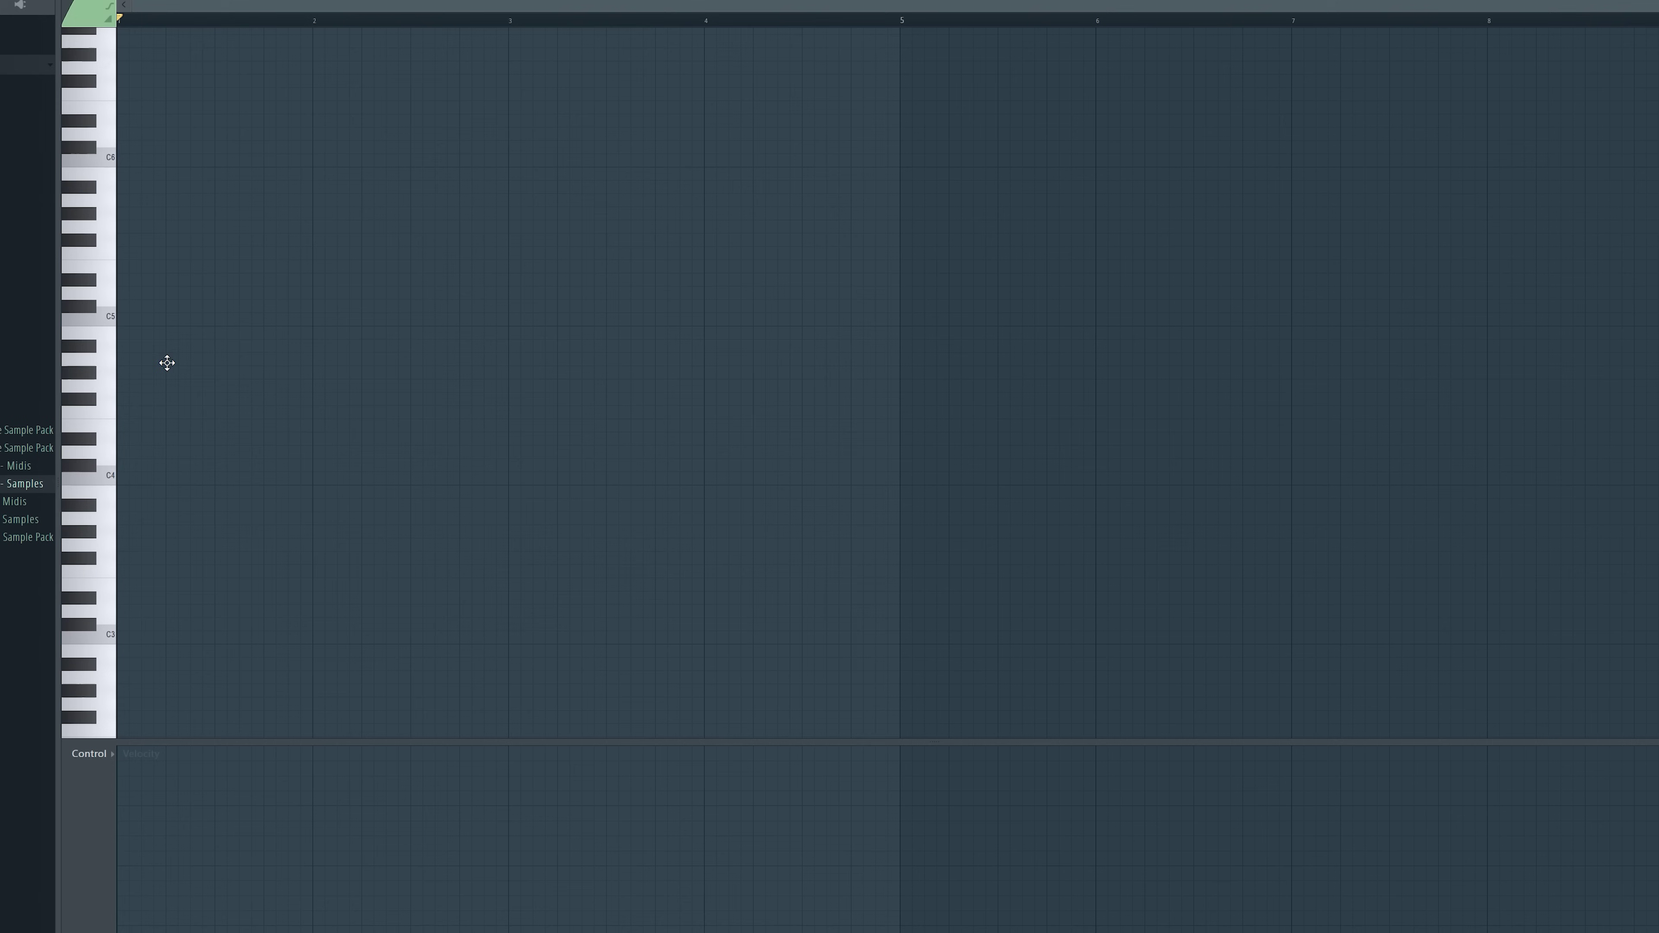
- Draw a low note at the pattern's start and shape Envelope 1 with 1.04 s decay, -9.5 dB sustain and 739 ms release
left_click(124, 441)
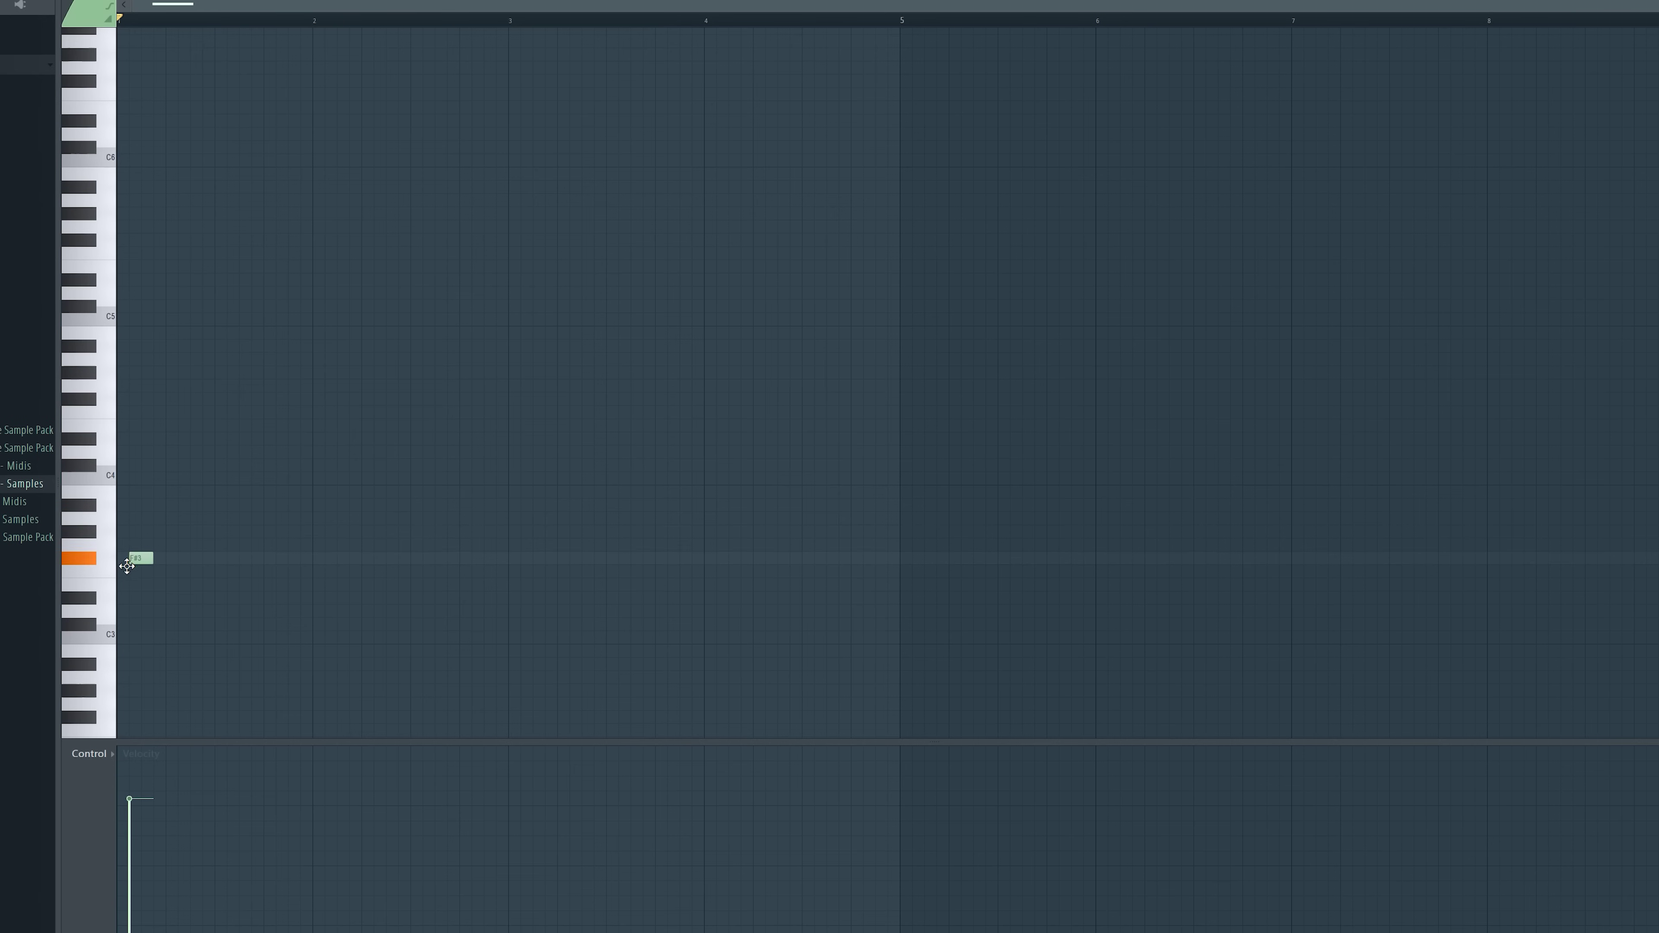
left_click_drag(128, 572, 116, 614)
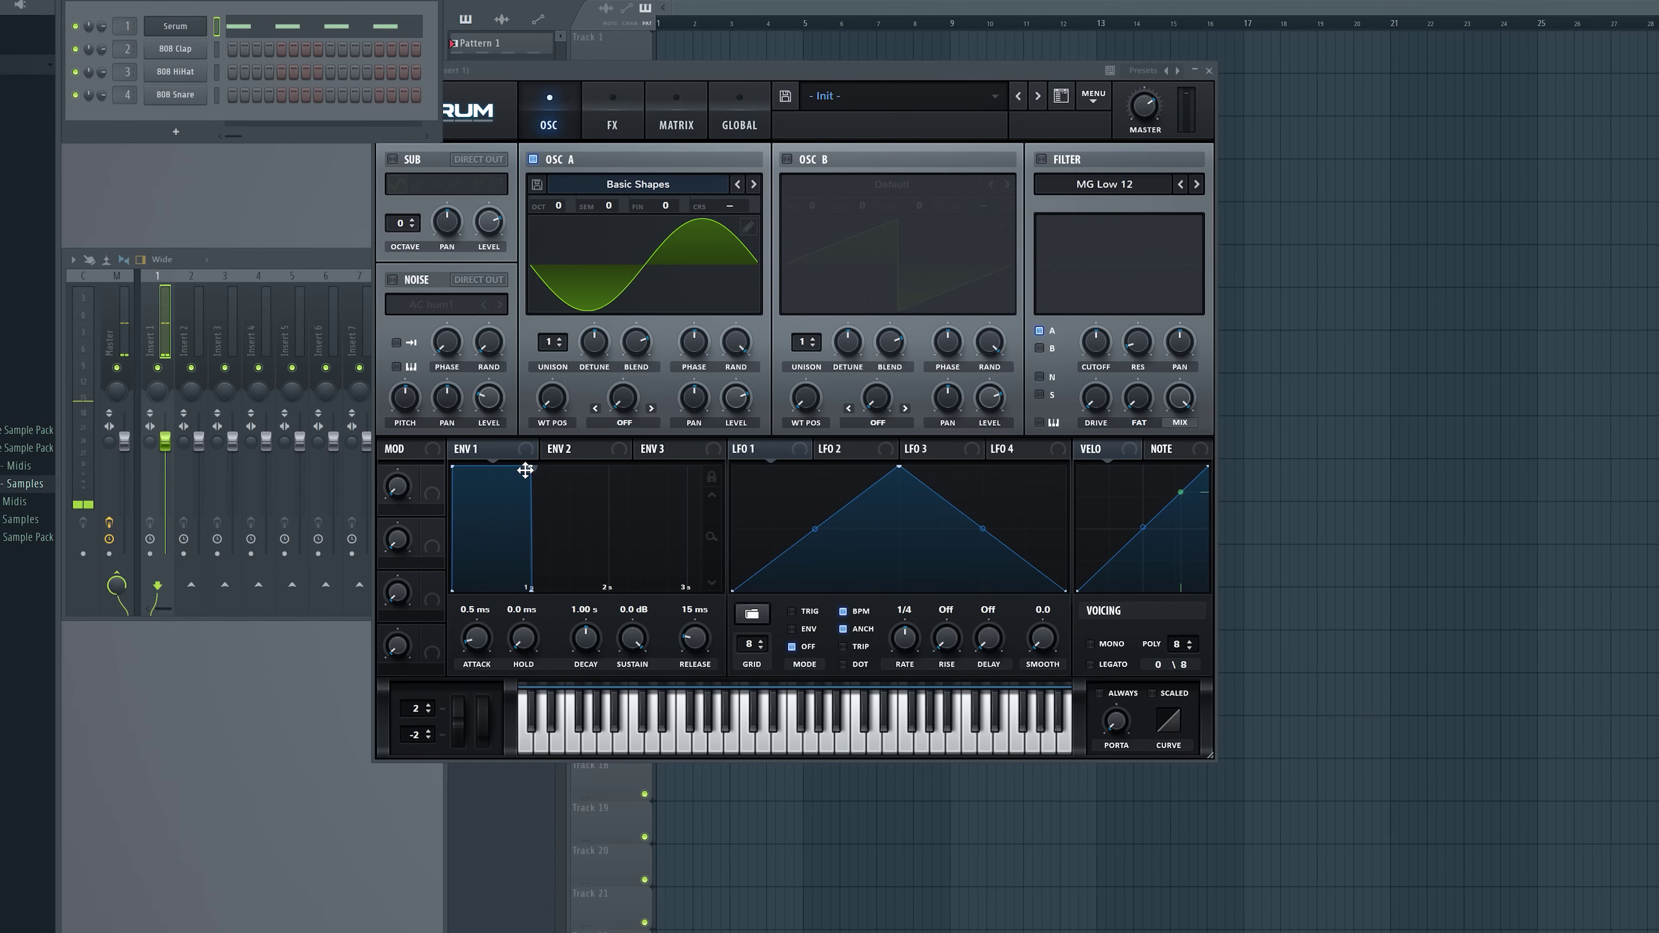
left_click_drag(519, 470, 525, 513)
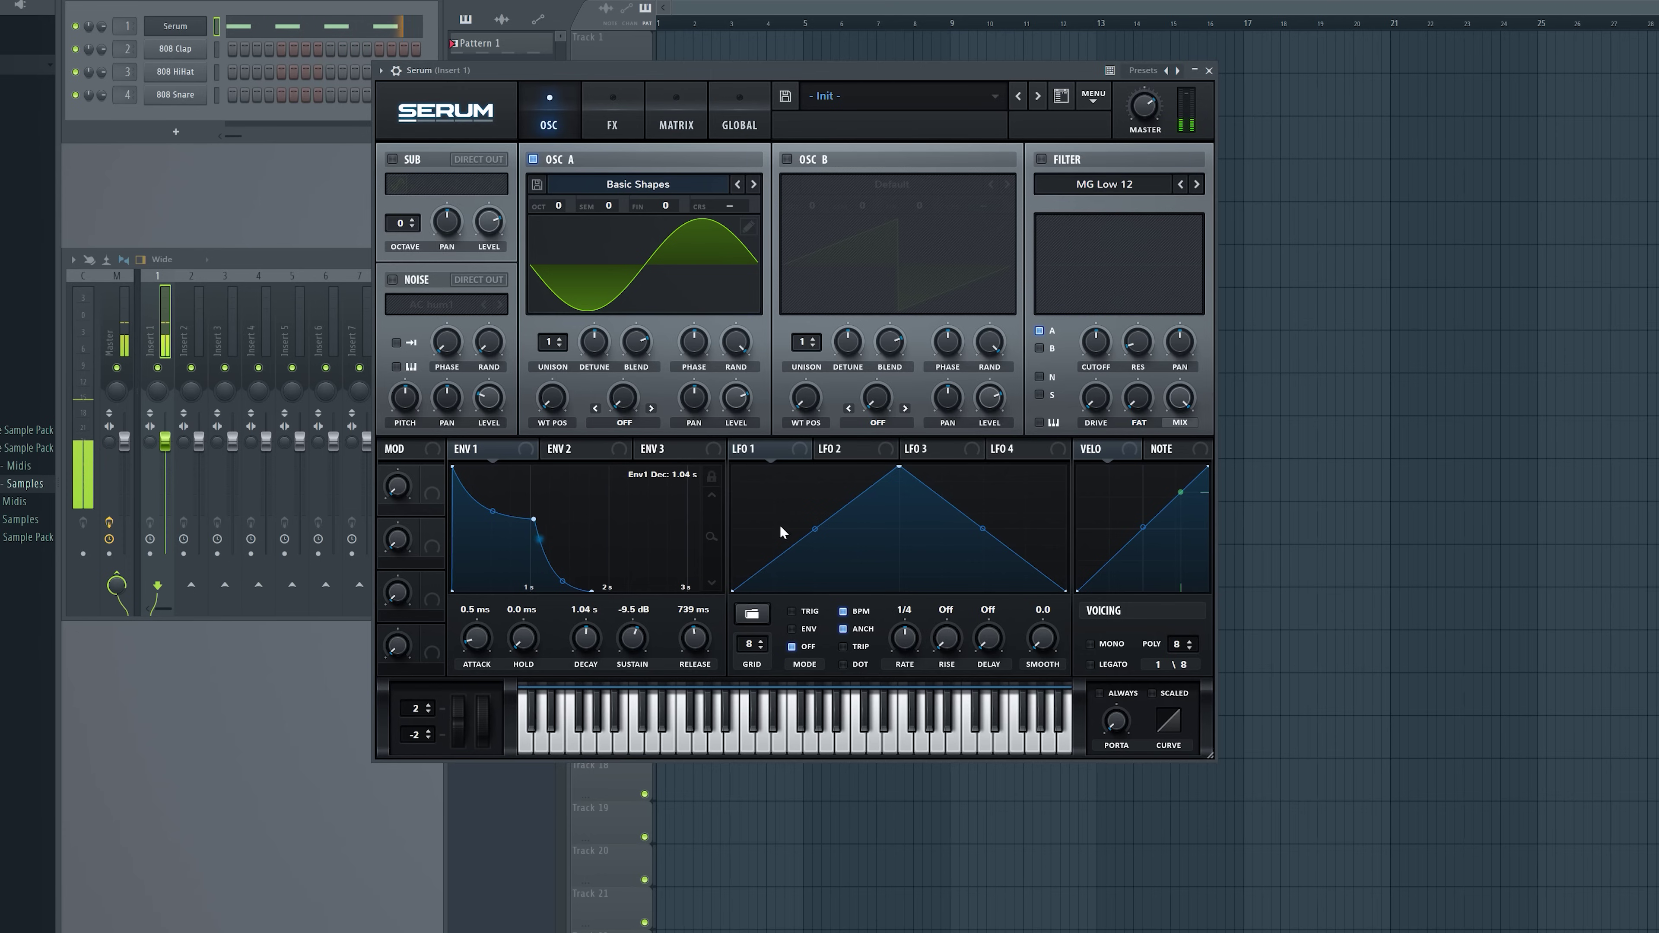
- Enable Serum's distortion effect, change its mode to Diode 1, and adjust the drive
left_click(612, 118)
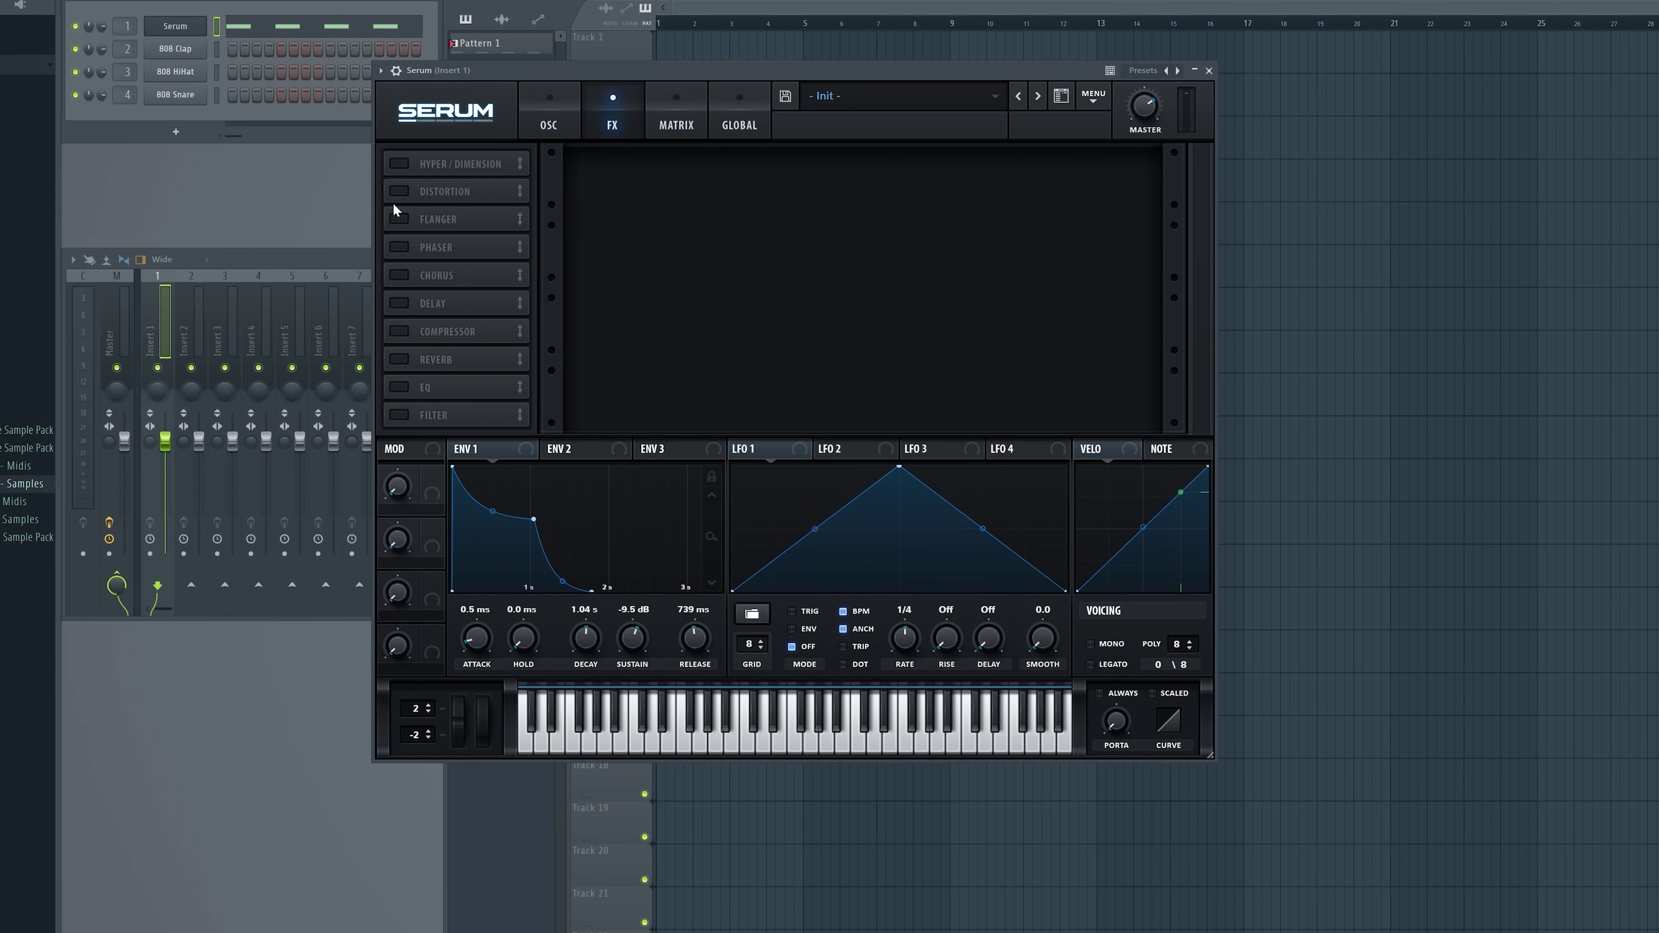
left_click(399, 191)
left_click_drag(978, 187, 993, 157)
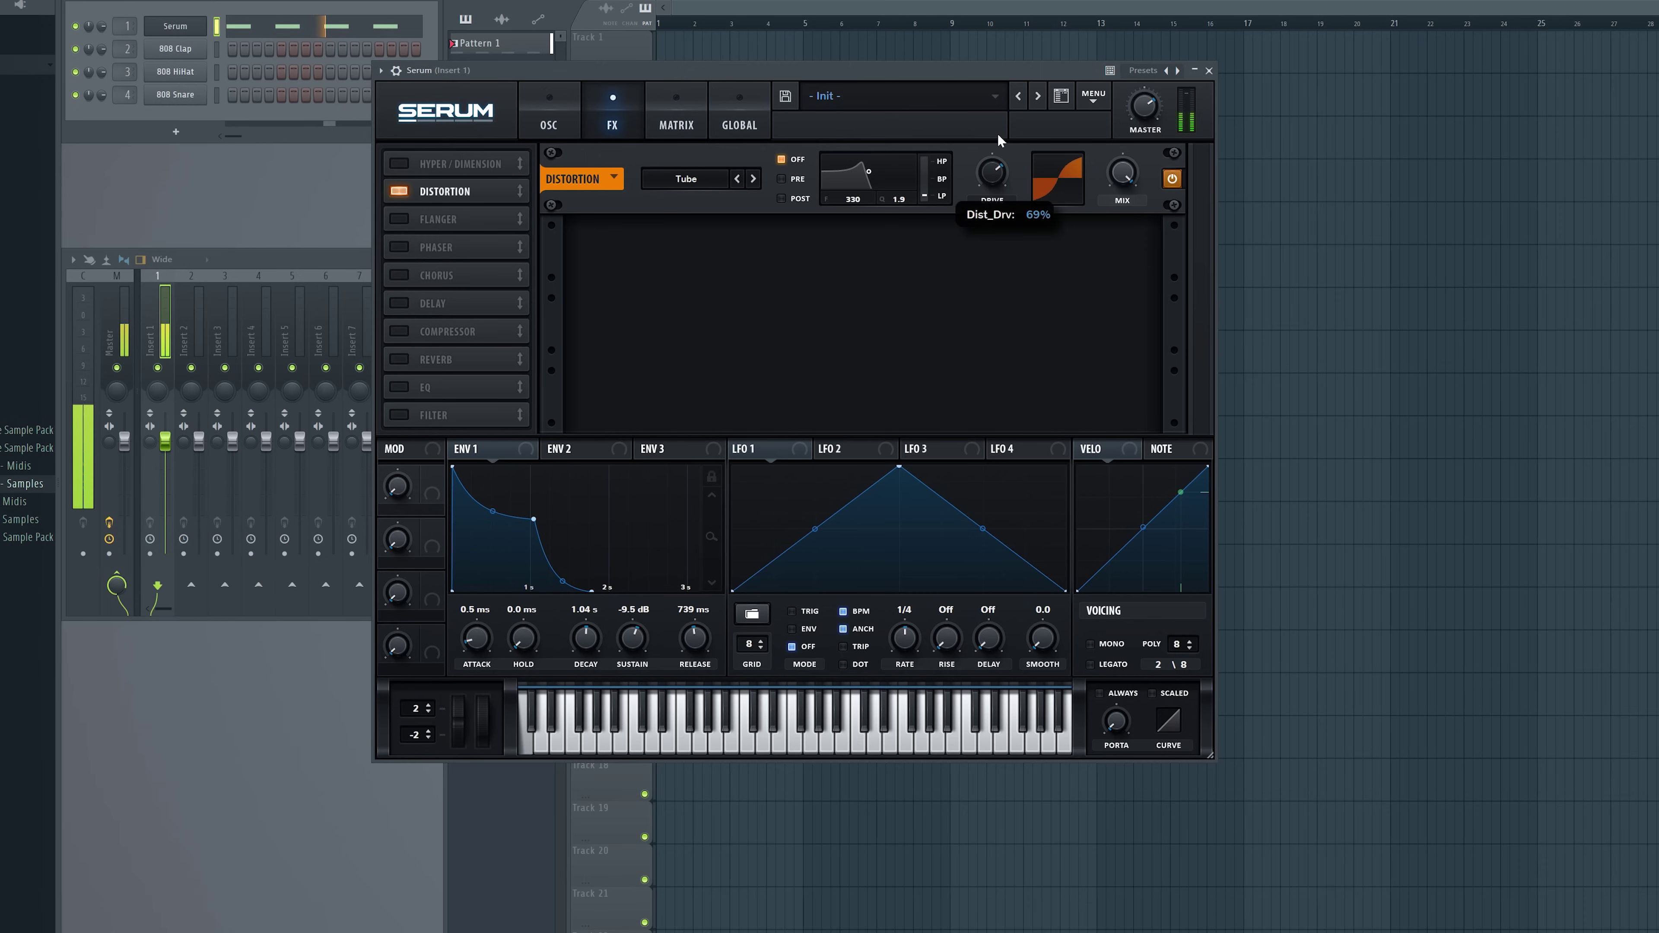
left_click(755, 177)
left_click(755, 178)
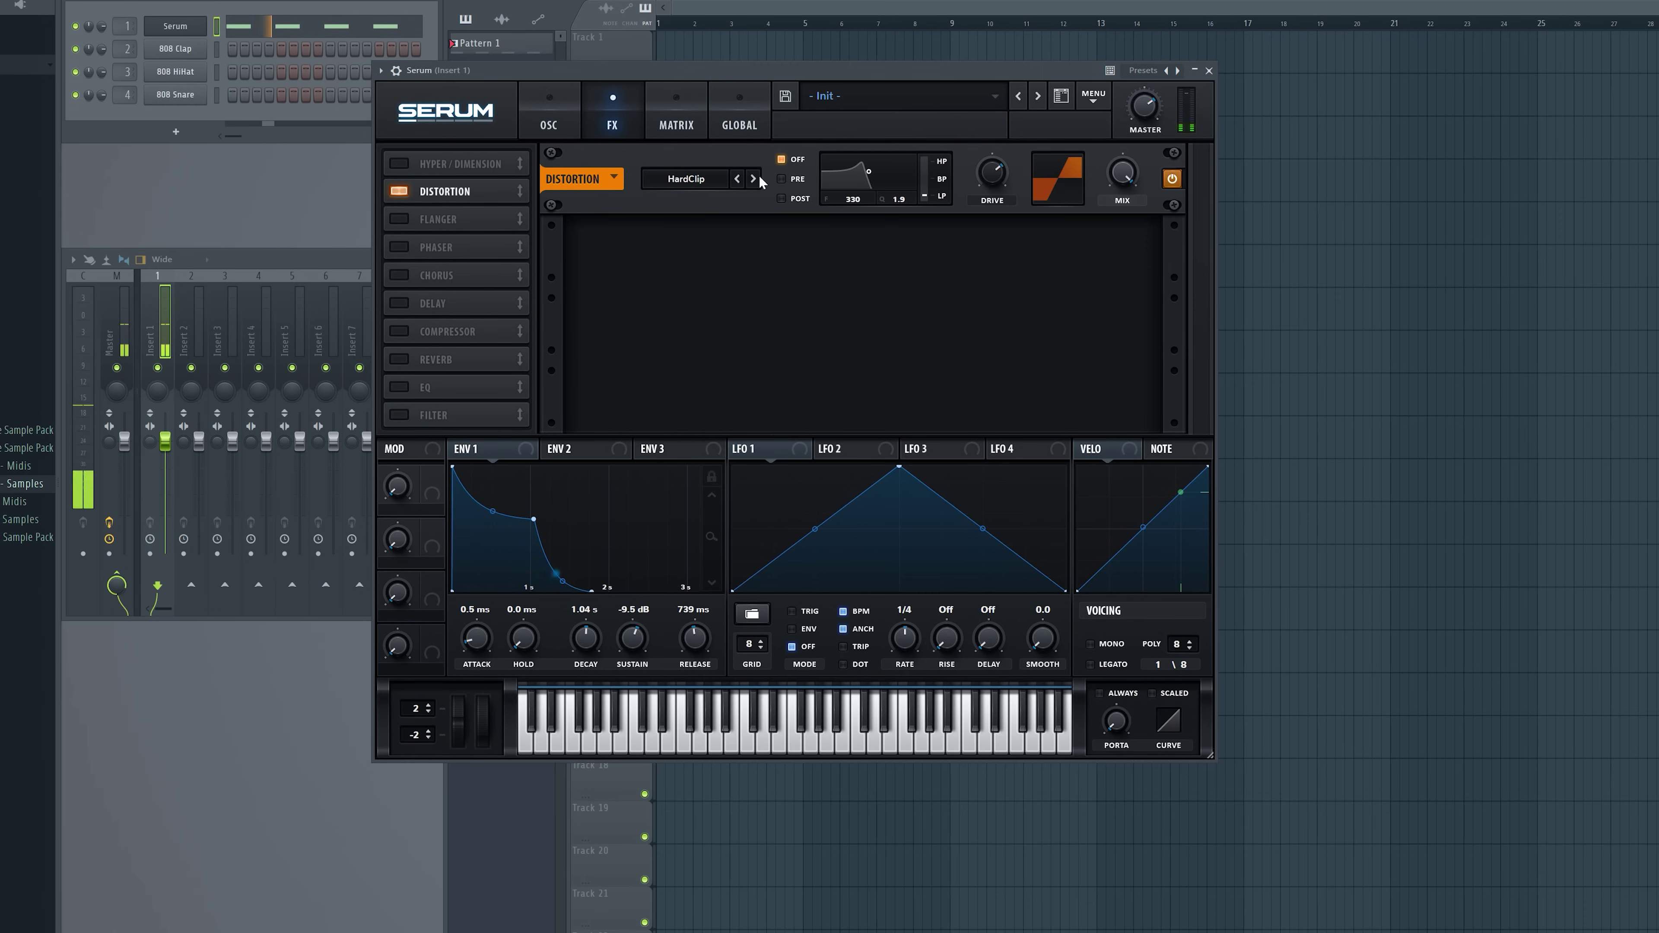
left_click(755, 178)
left_click_drag(1004, 178, 996, 214)
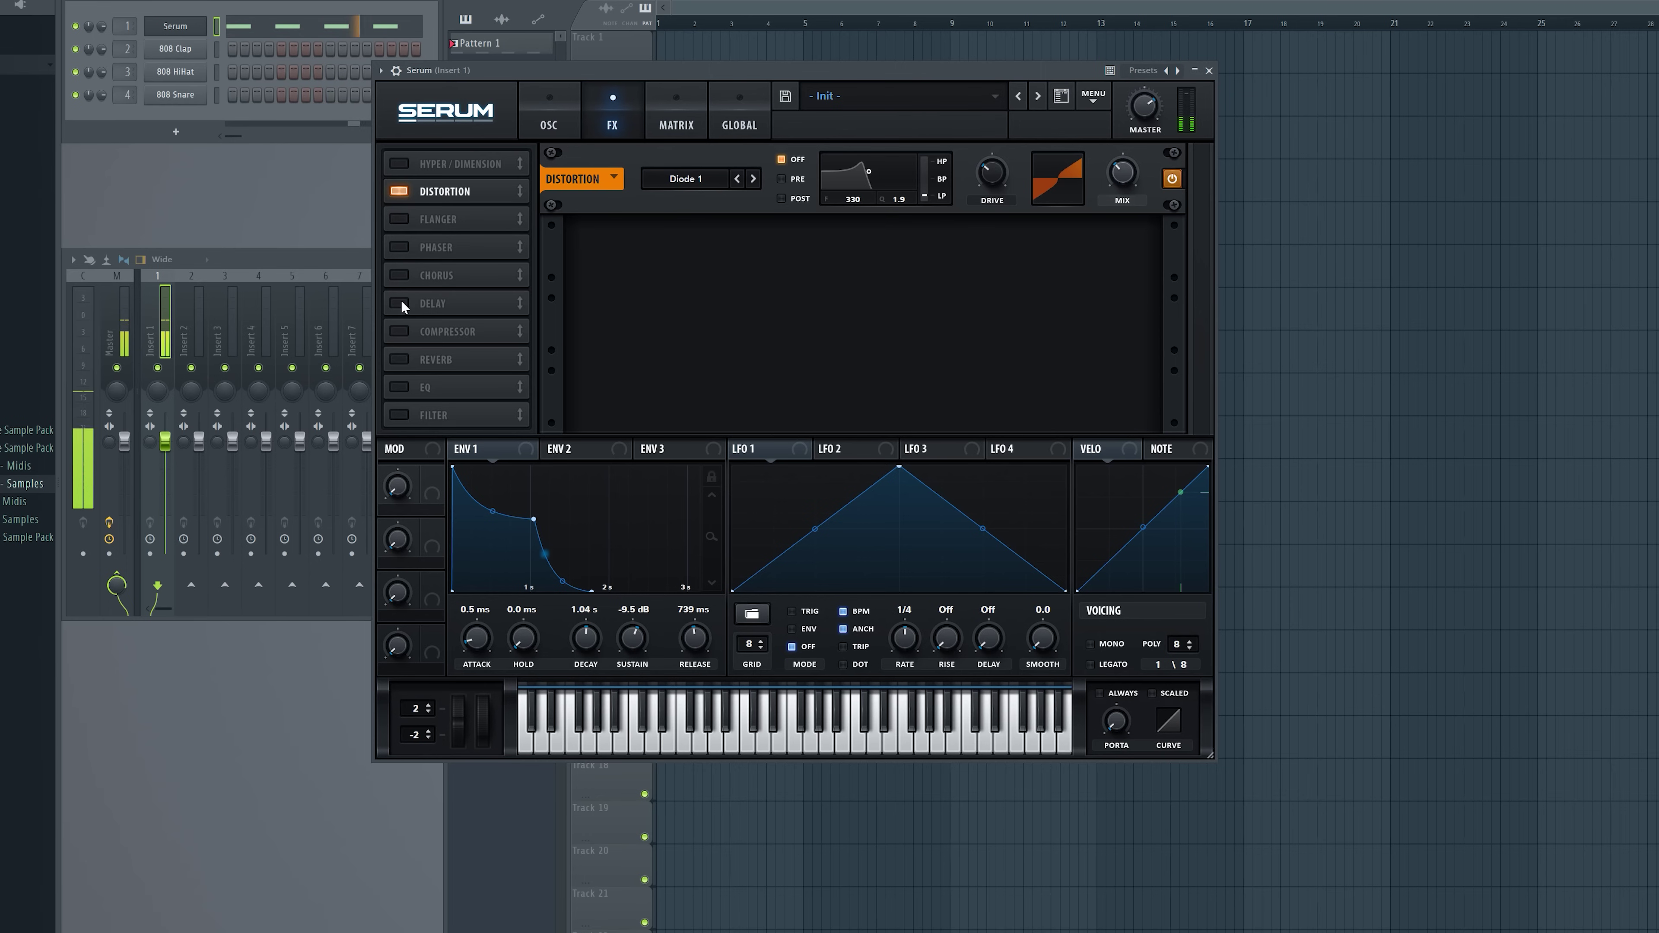
- Enable the compressor effect in multiband mode and set its gain to about 5.2 dB
left_click(516, 330)
left_click(943, 273)
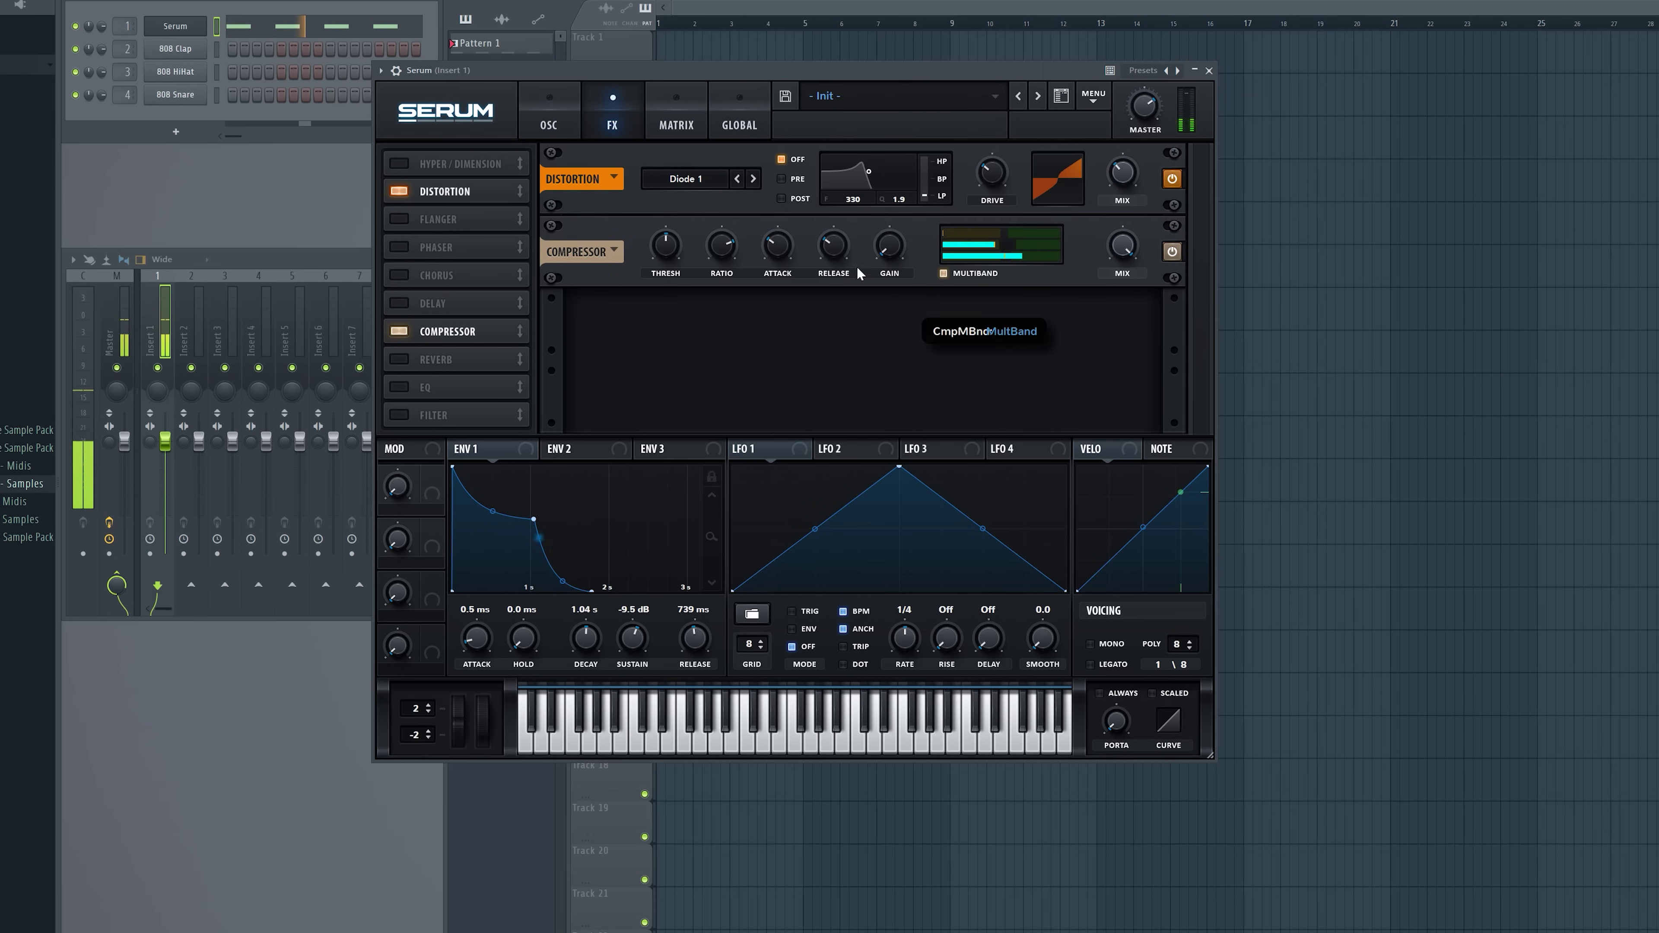
left_click_drag(903, 253, 895, 226)
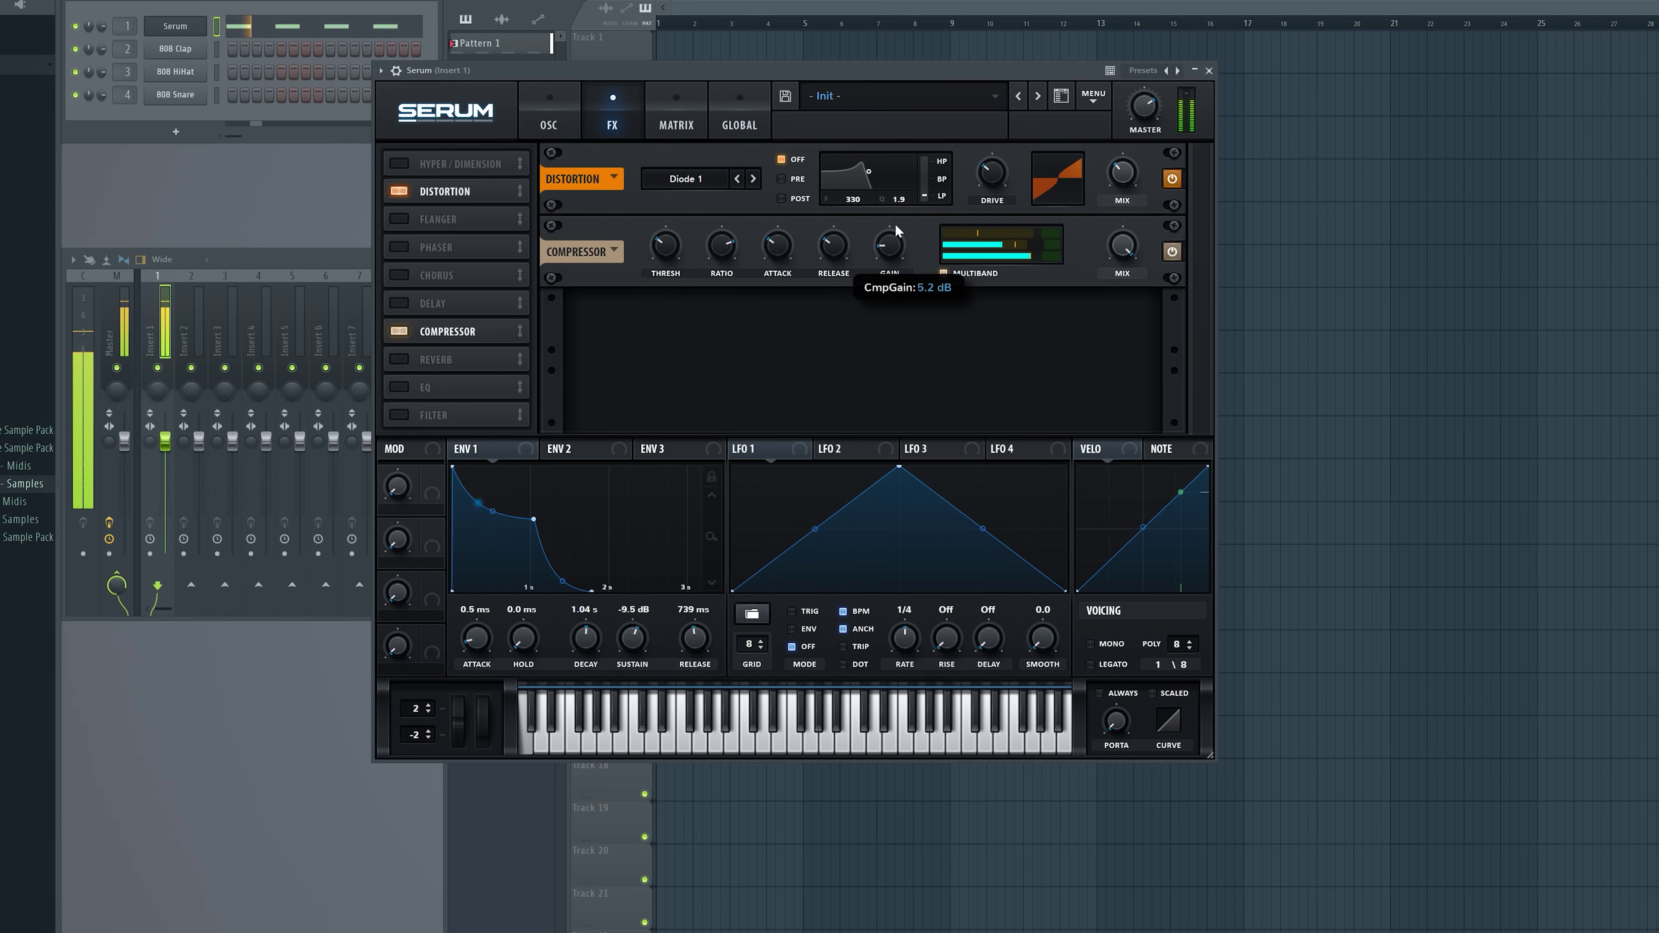
- Enable the filter effect as MG Low 12, and enable the EQ with its high band set to low-pass
left_click(428, 415)
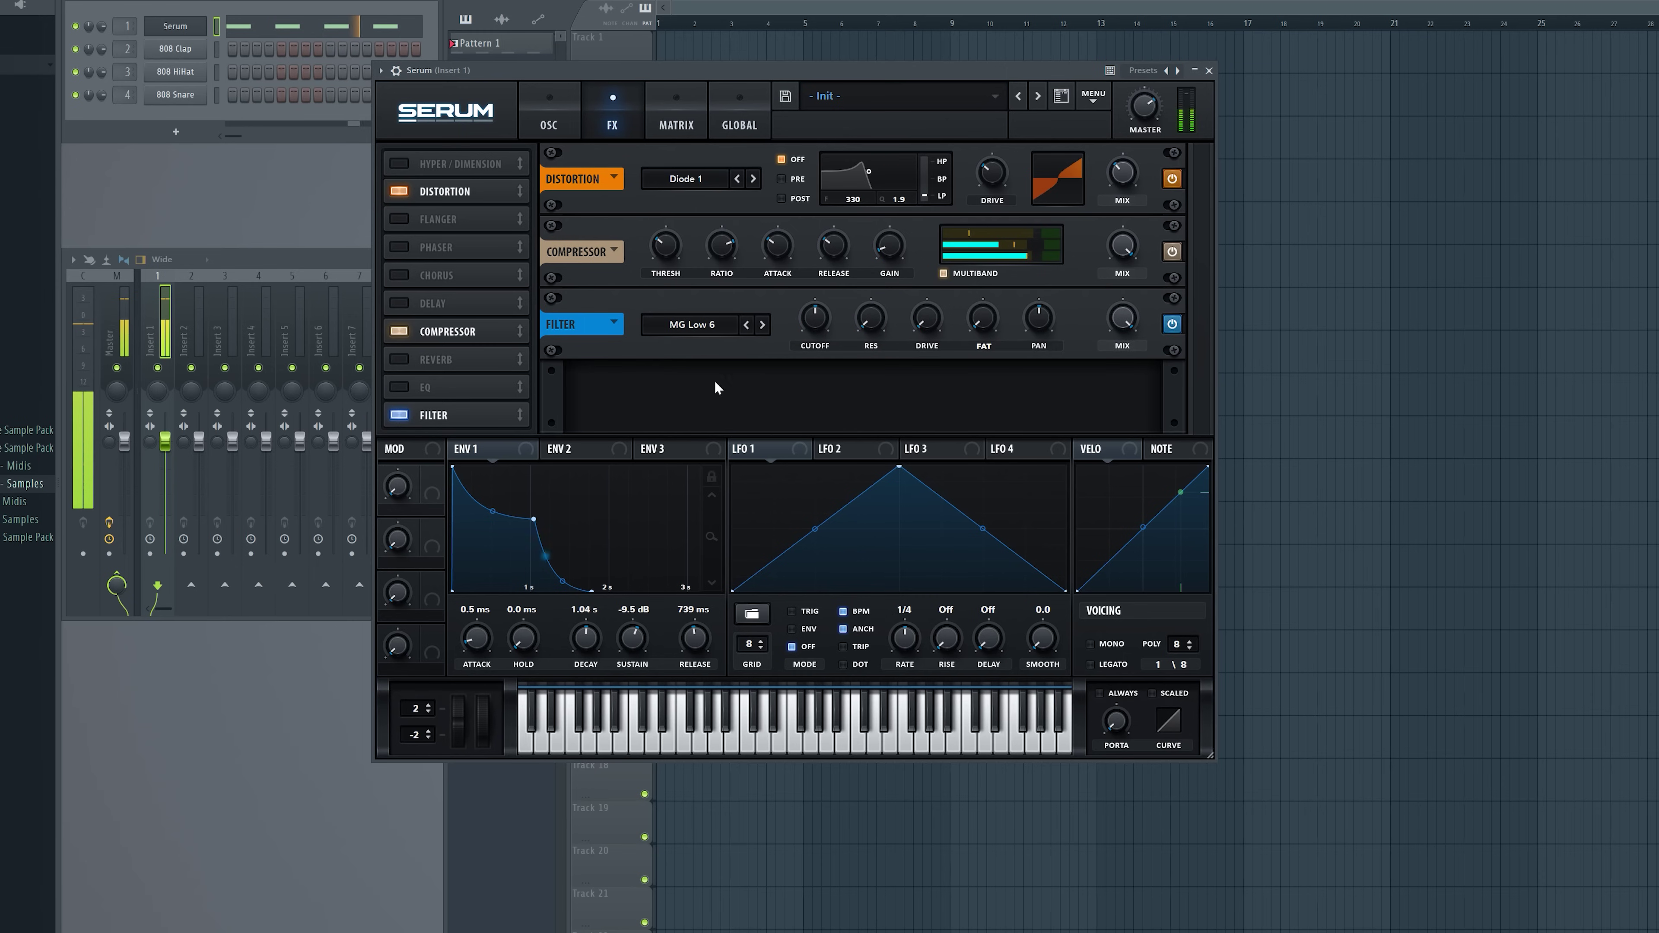
left_click(763, 329)
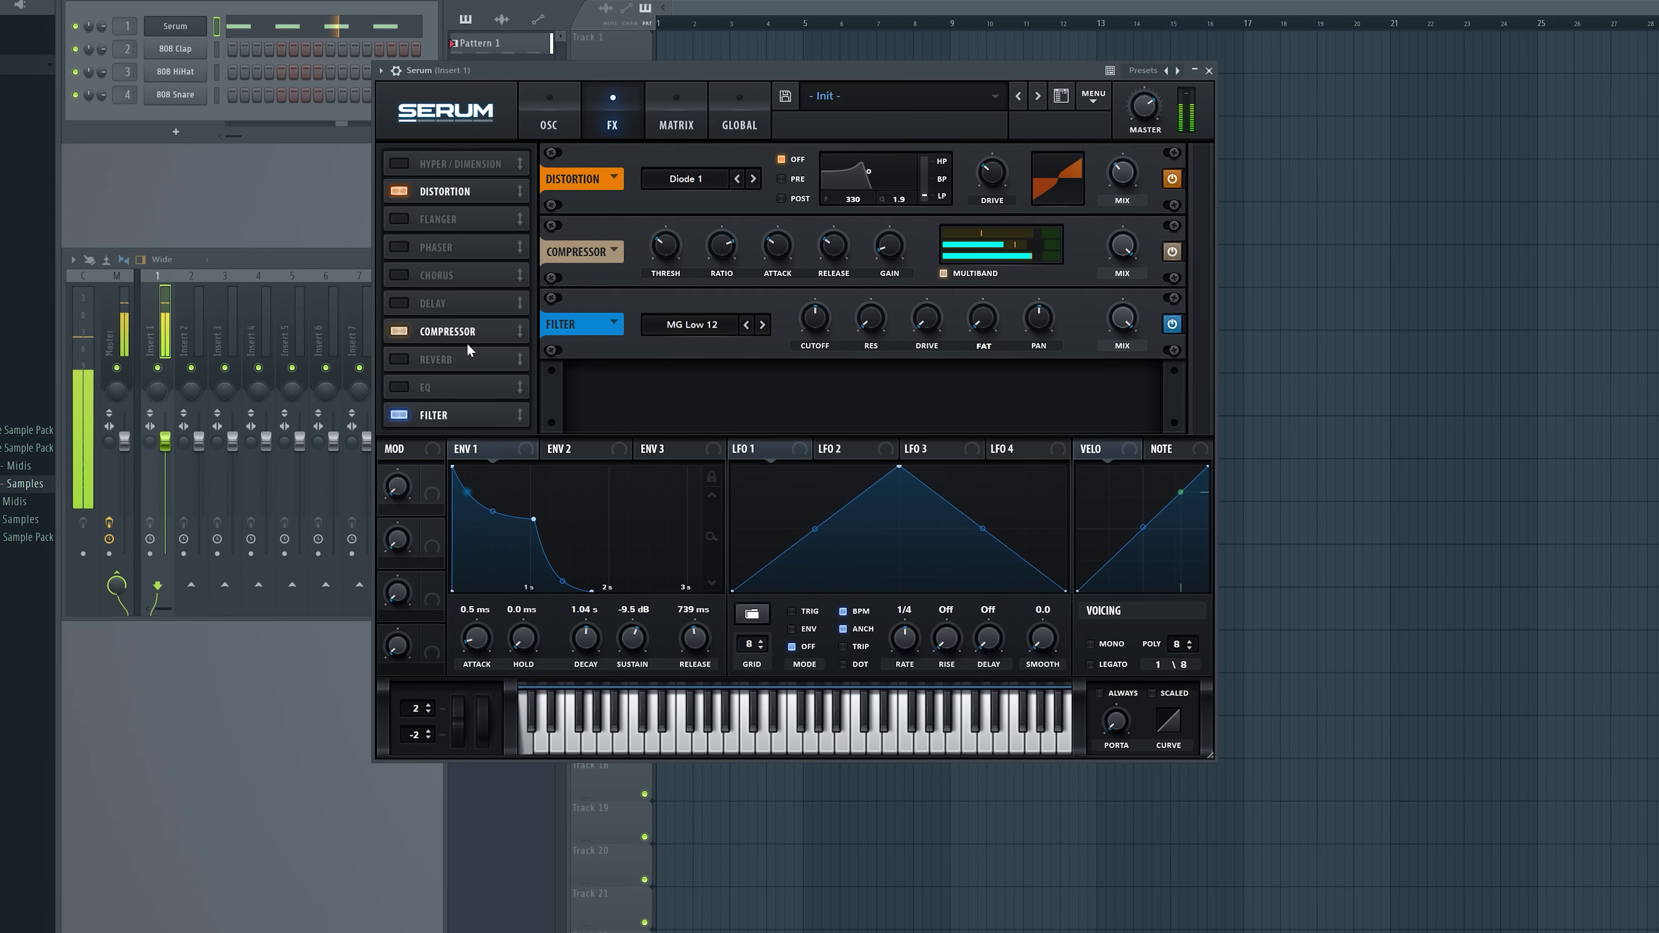
left_click(413, 385)
left_click(914, 343)
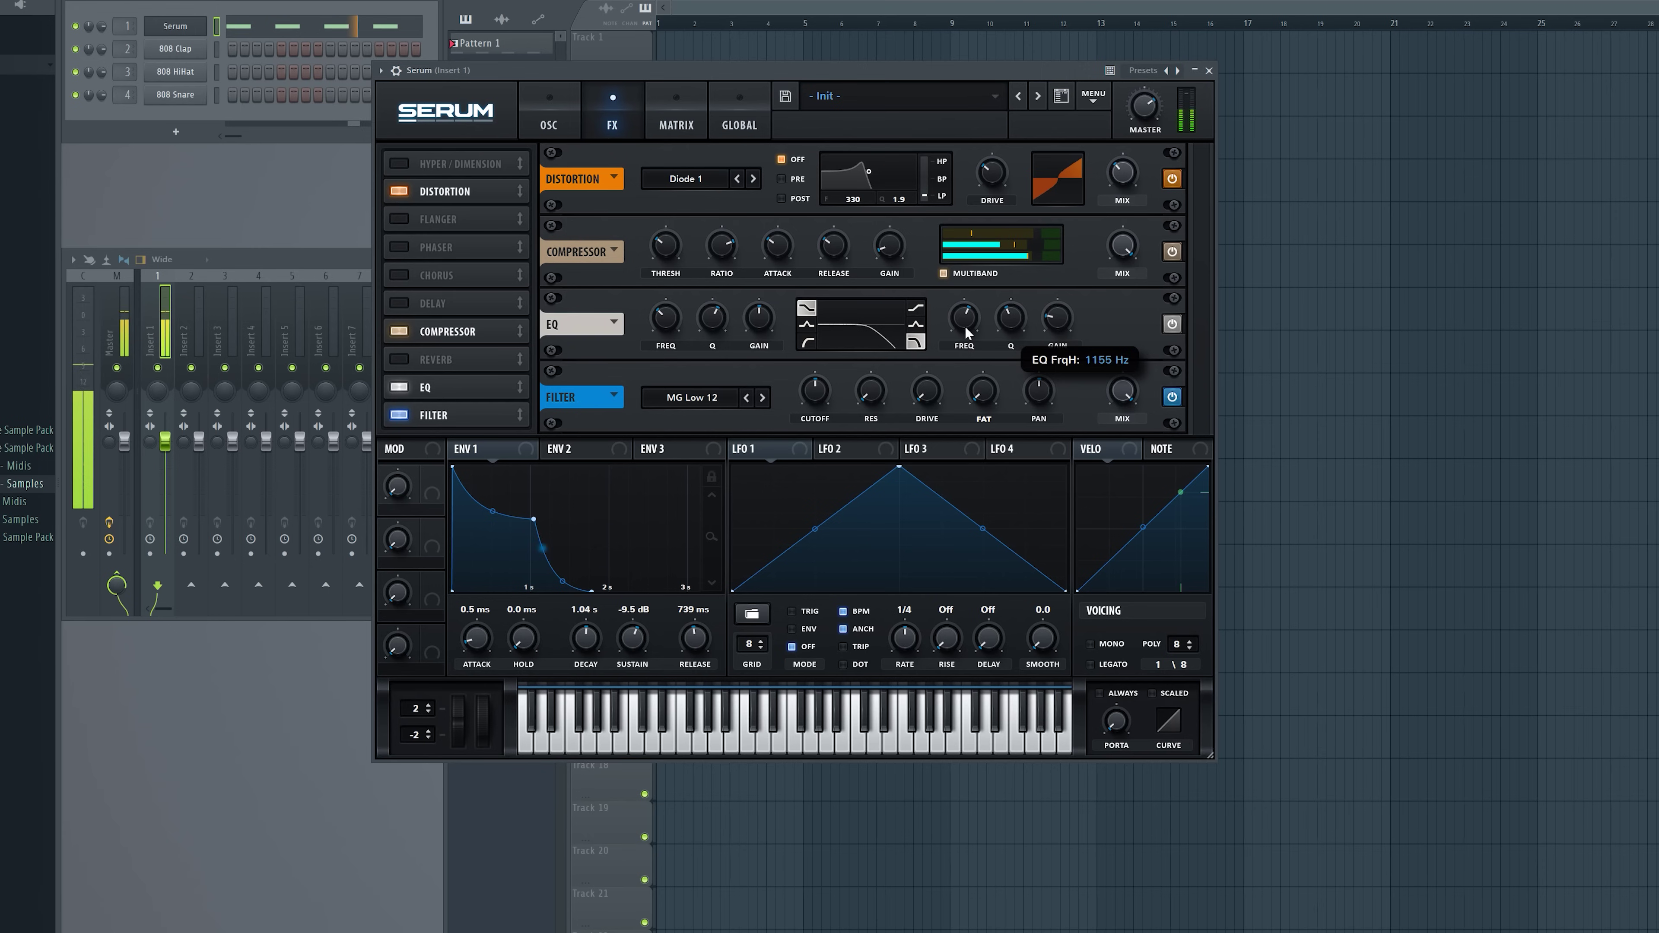
- Switch the Serum EQ's low band to peaking, set its gain to about 4.6 dB, and adjust its Q and frequency
left_click(807, 325)
left_click_drag(717, 317, 717, 305)
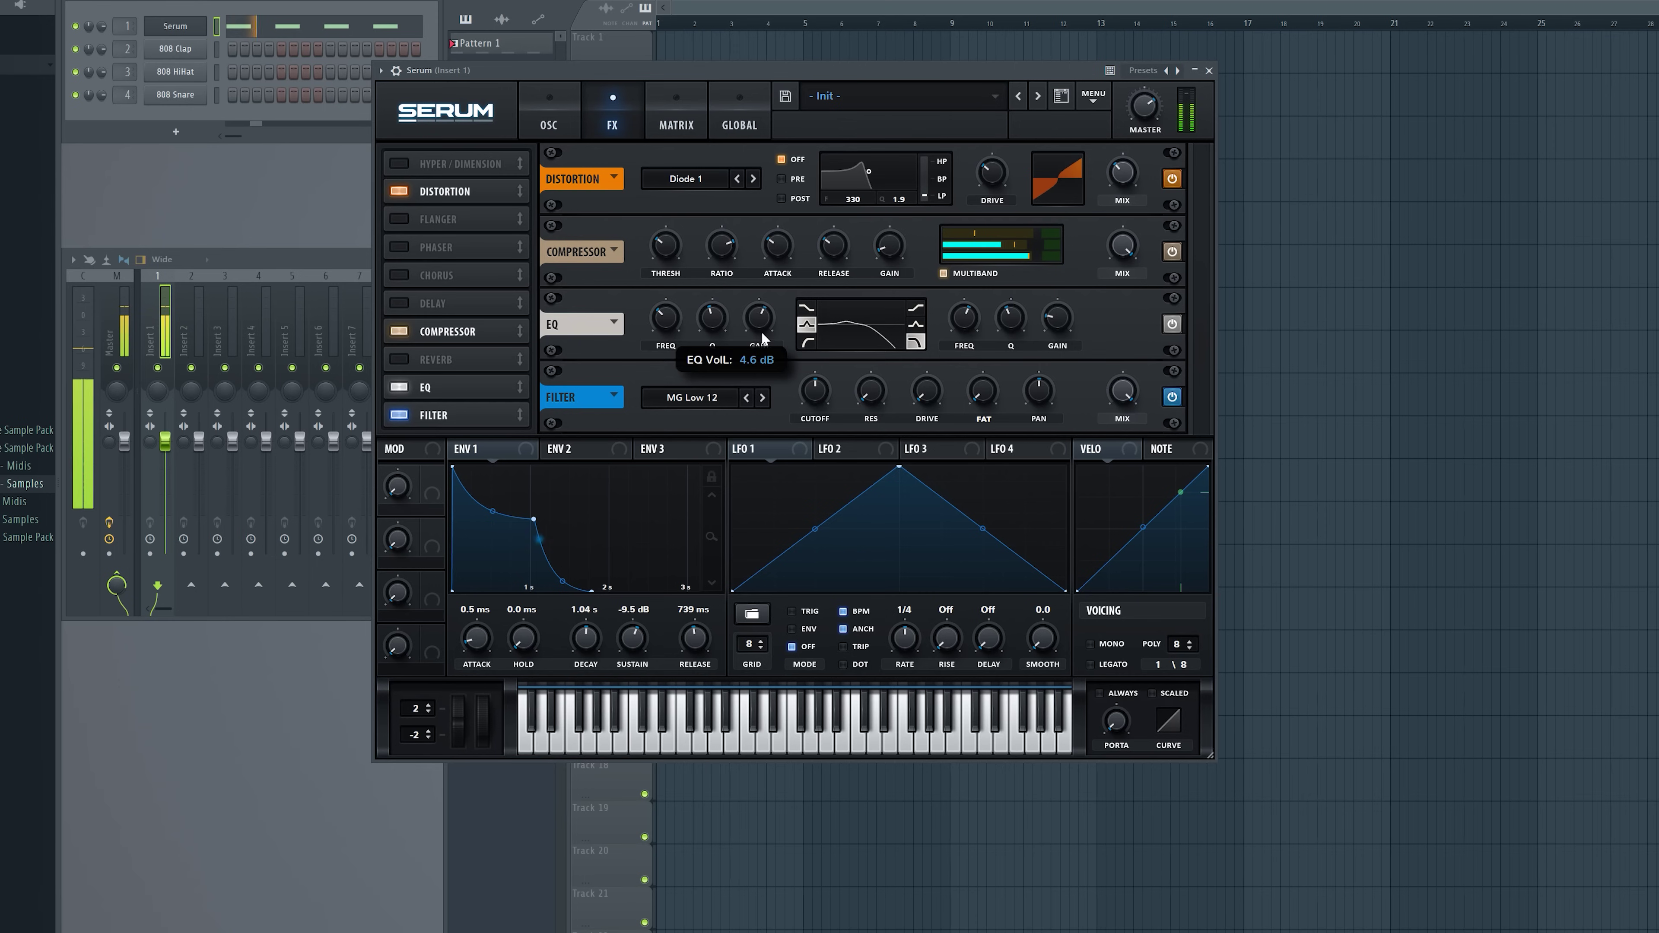
left_click_drag(761, 333, 682, 334)
- Set the distortion drive to about 48%, enable the Hyper/Dimension effect, and adjust the Dimension mix
left_click_drag(988, 184, 989, 175)
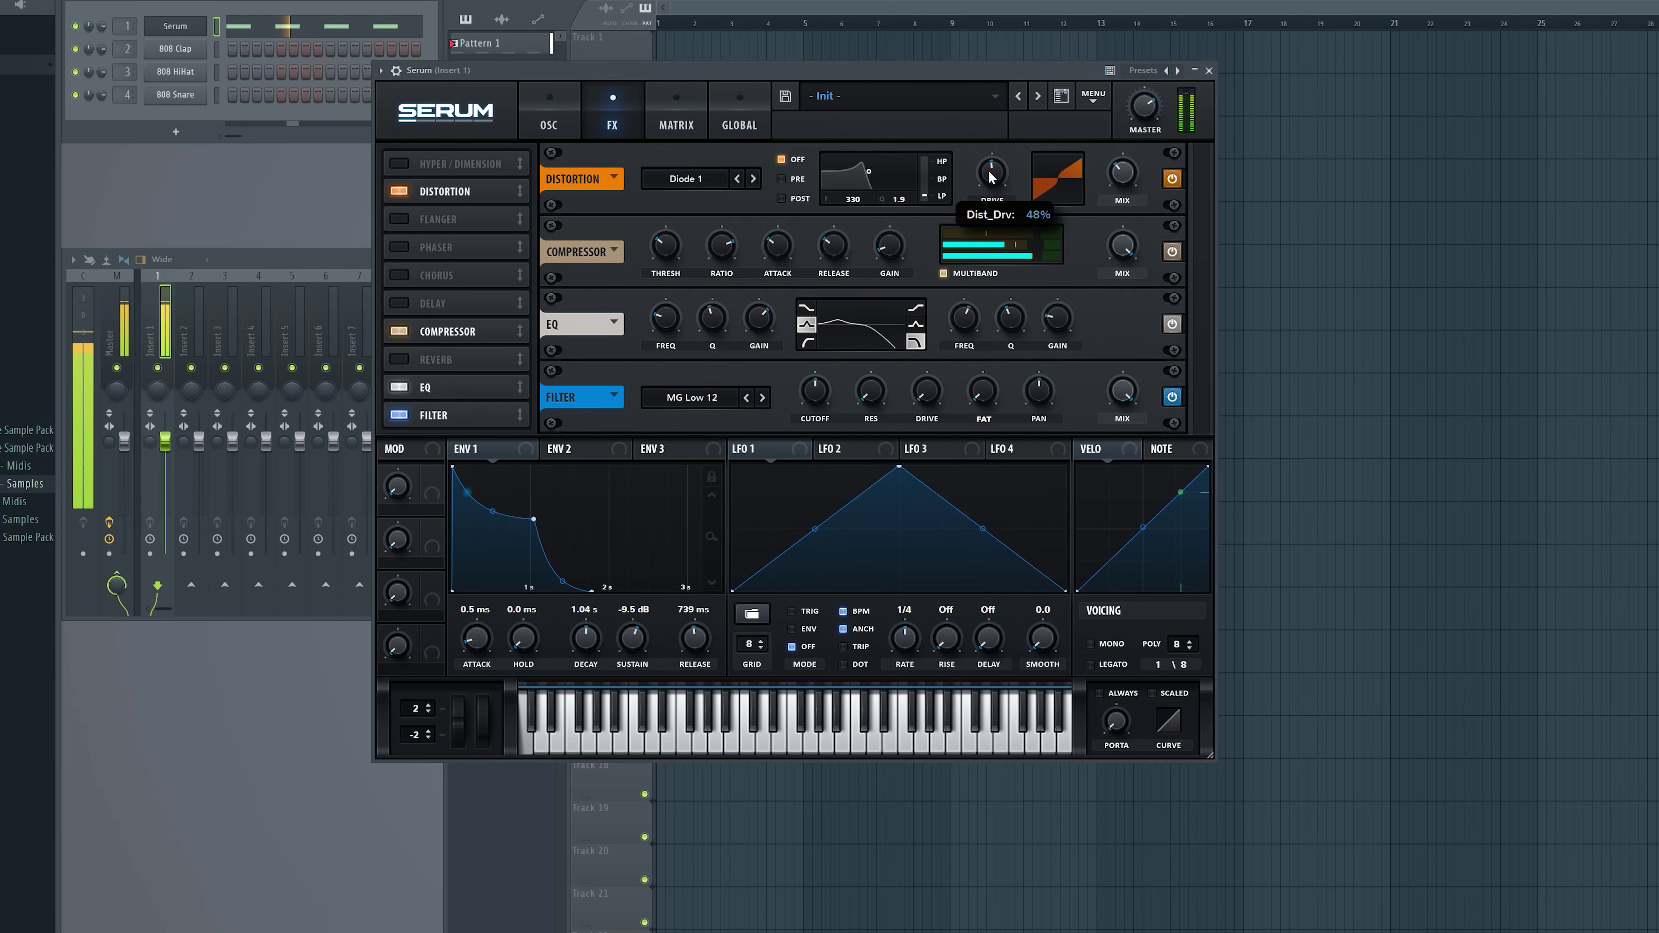
left_click(399, 164)
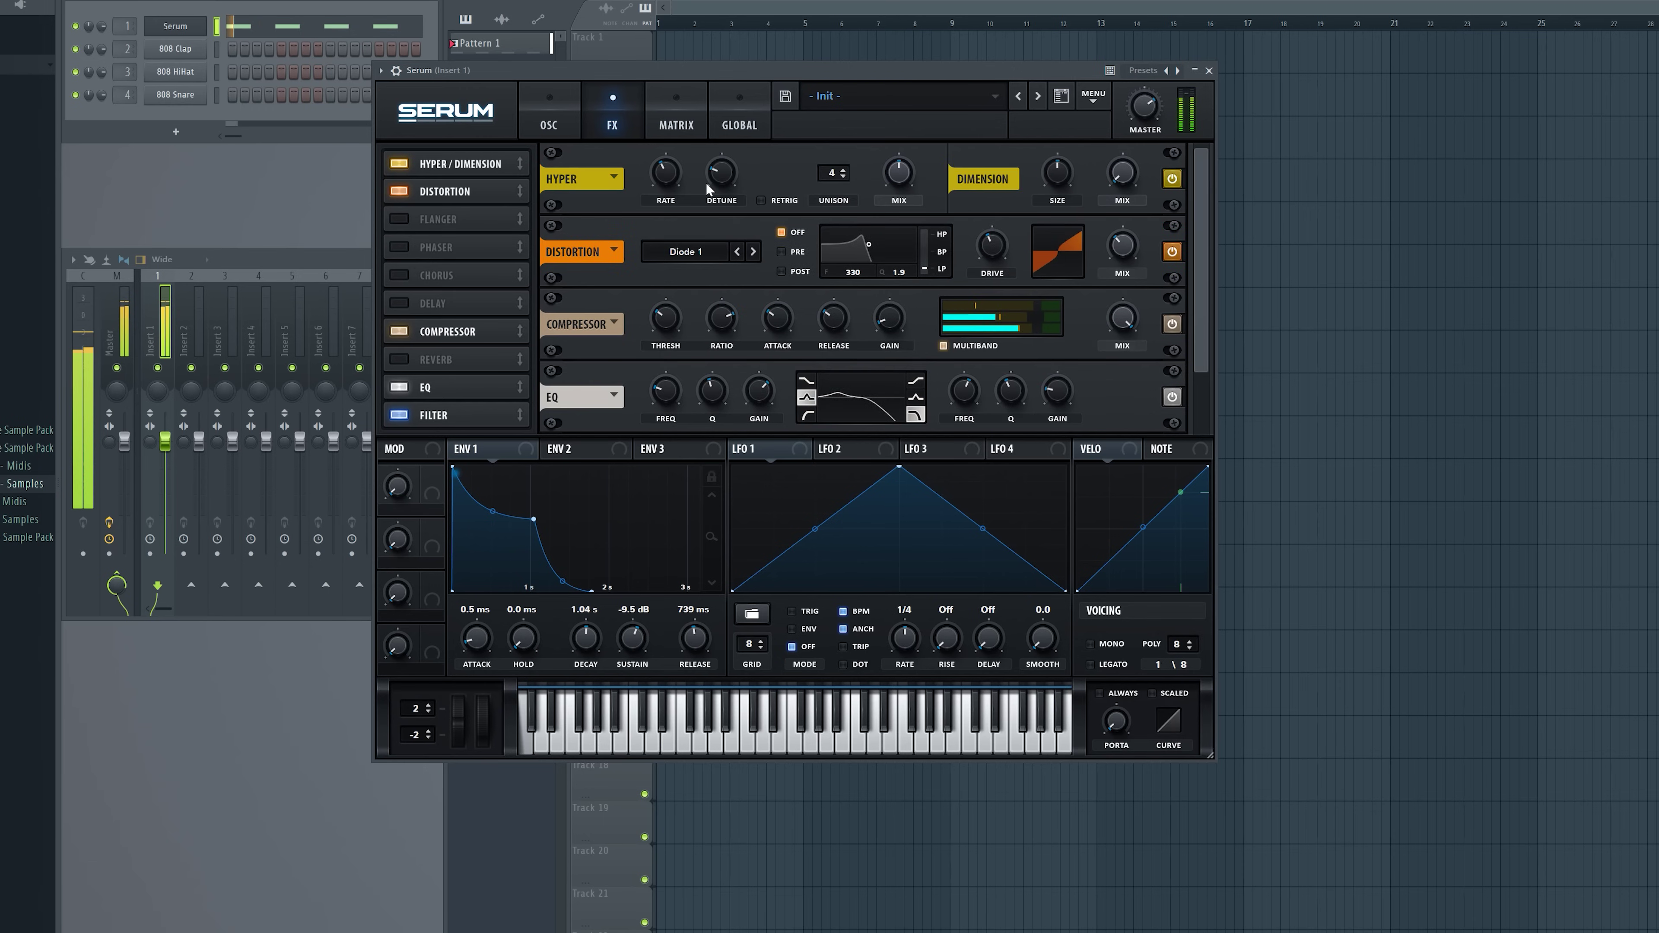
left_click_drag(1115, 181, 1124, 146)
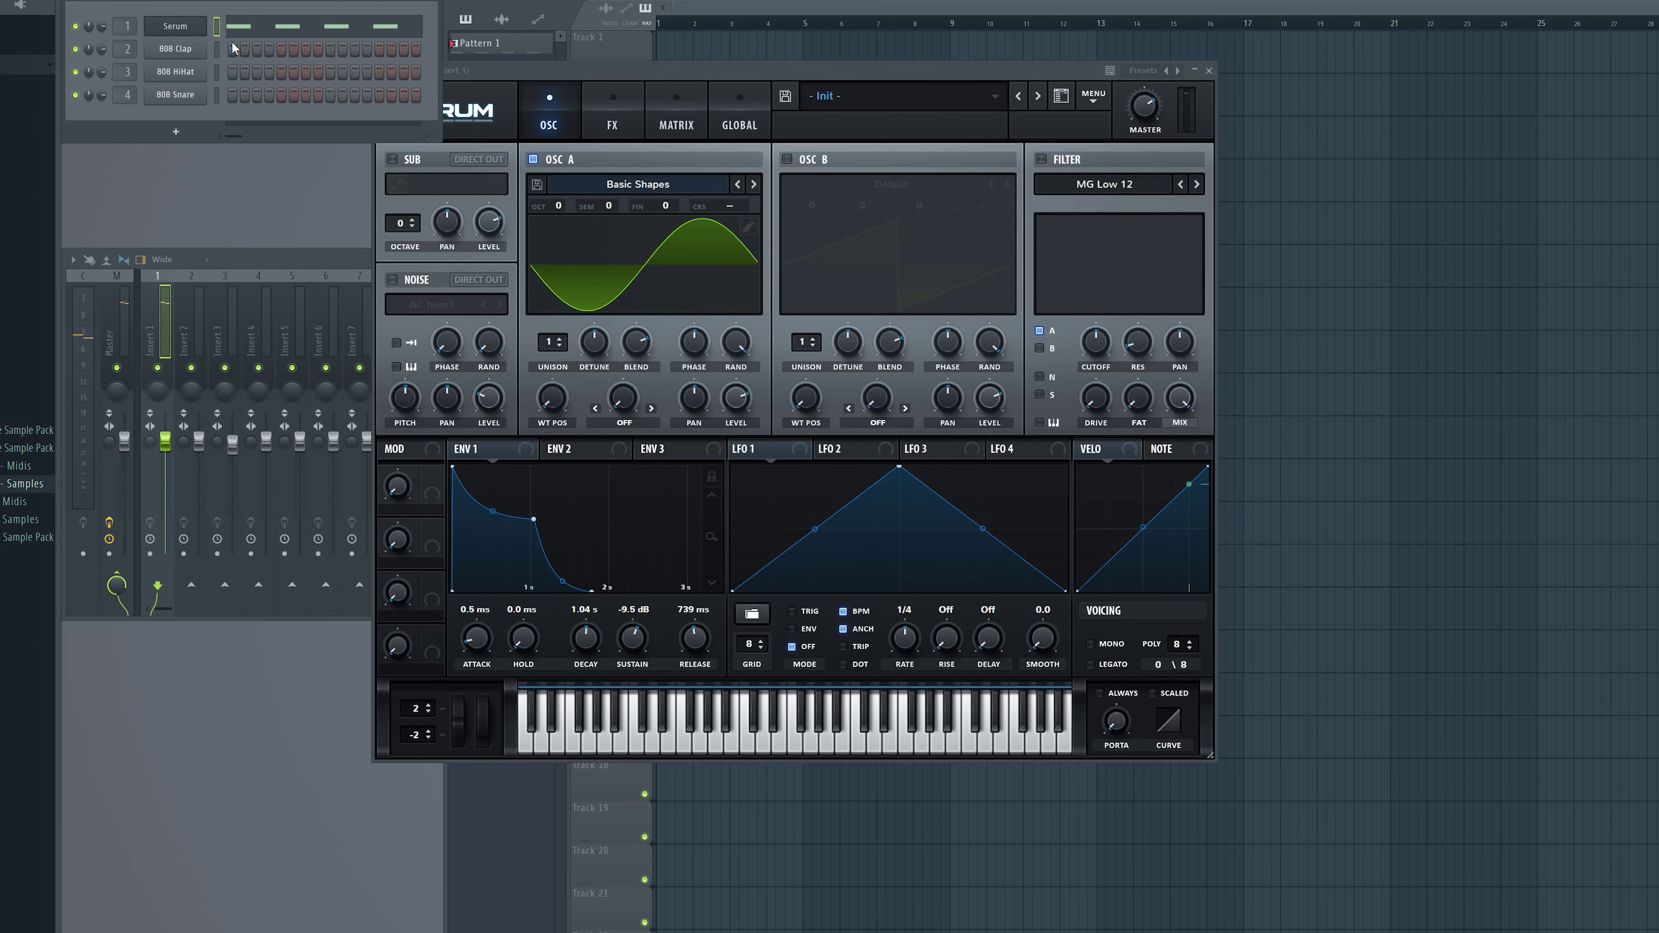
- Reduce the Serum pattern to a single short note and add Fruity Fast Dist after Fruity Blood Overdrive on Insert 1
left_click(233, 33)
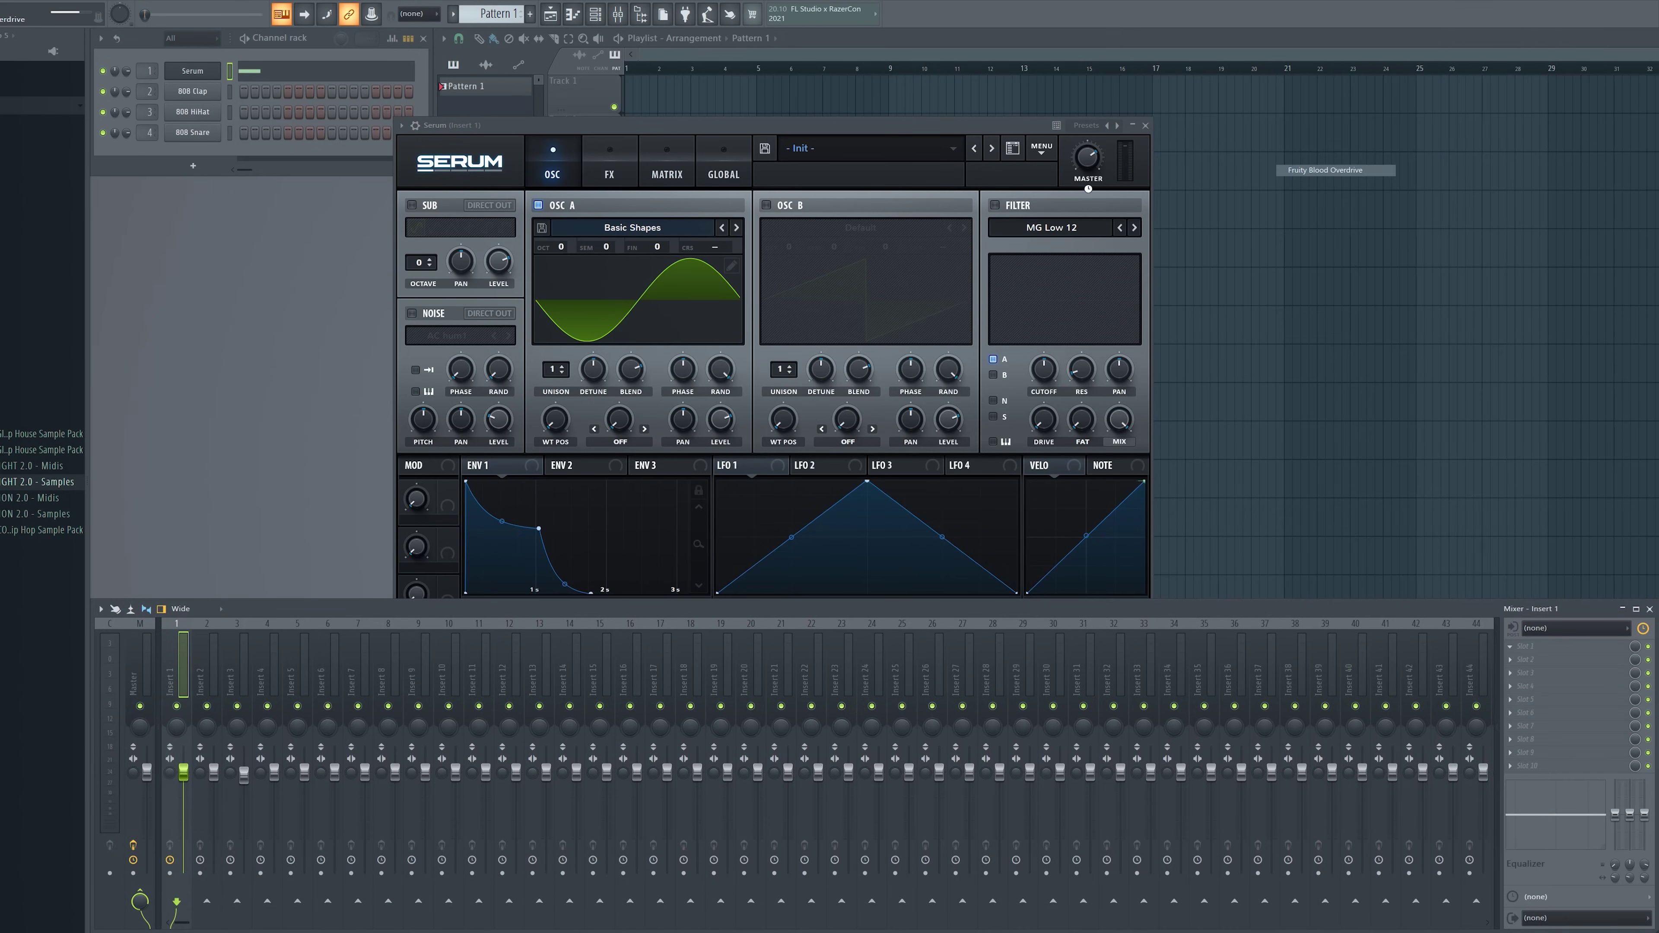
left_click(1528, 673)
left_click(1335, 181)
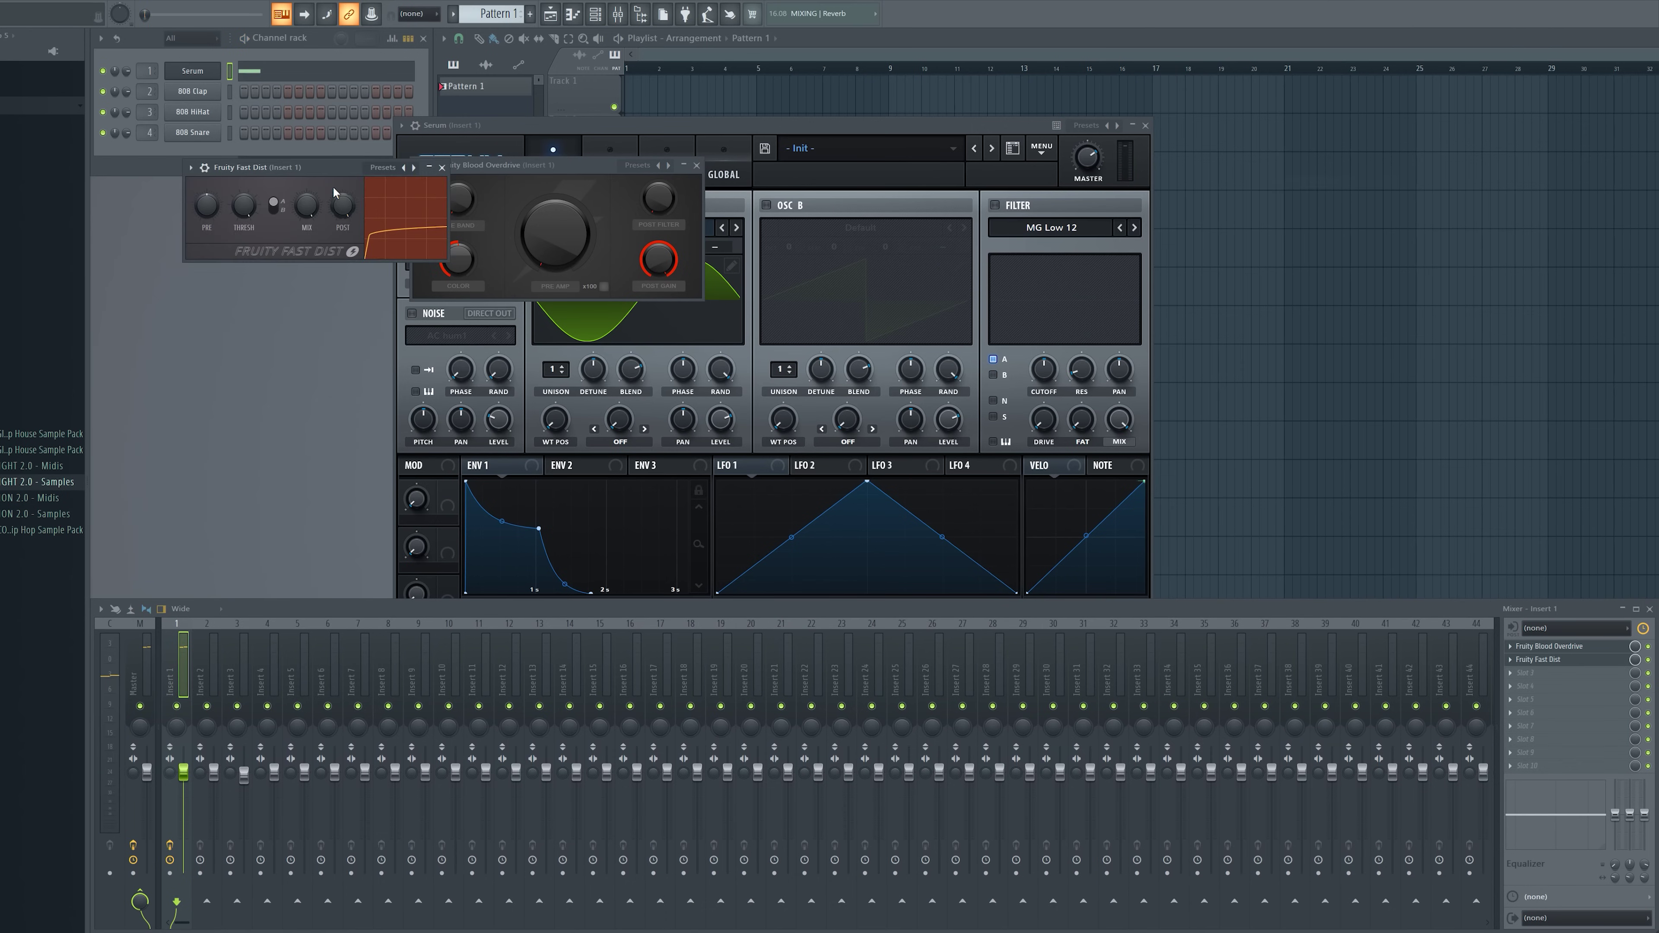
left_click_drag(333, 188, 411, 206)
key("space")
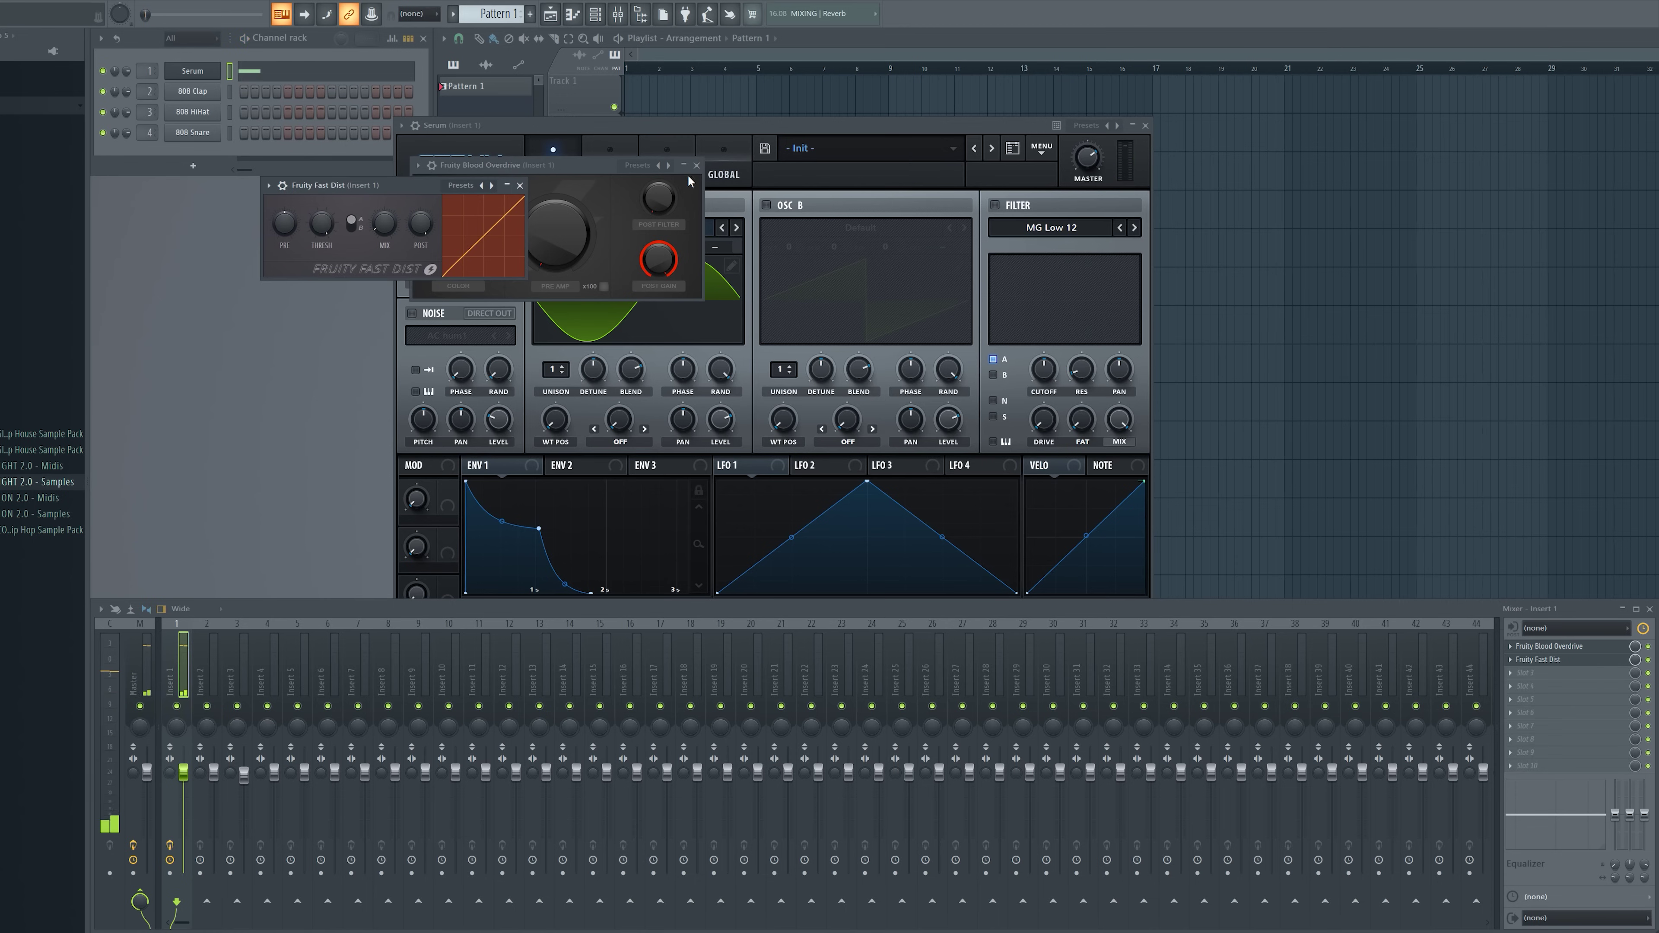
left_click(696, 164)
- Add Pro-C 2 to Insert 1's third effect slot and adjust its threshold and wet gain during playback
left_click(1516, 672)
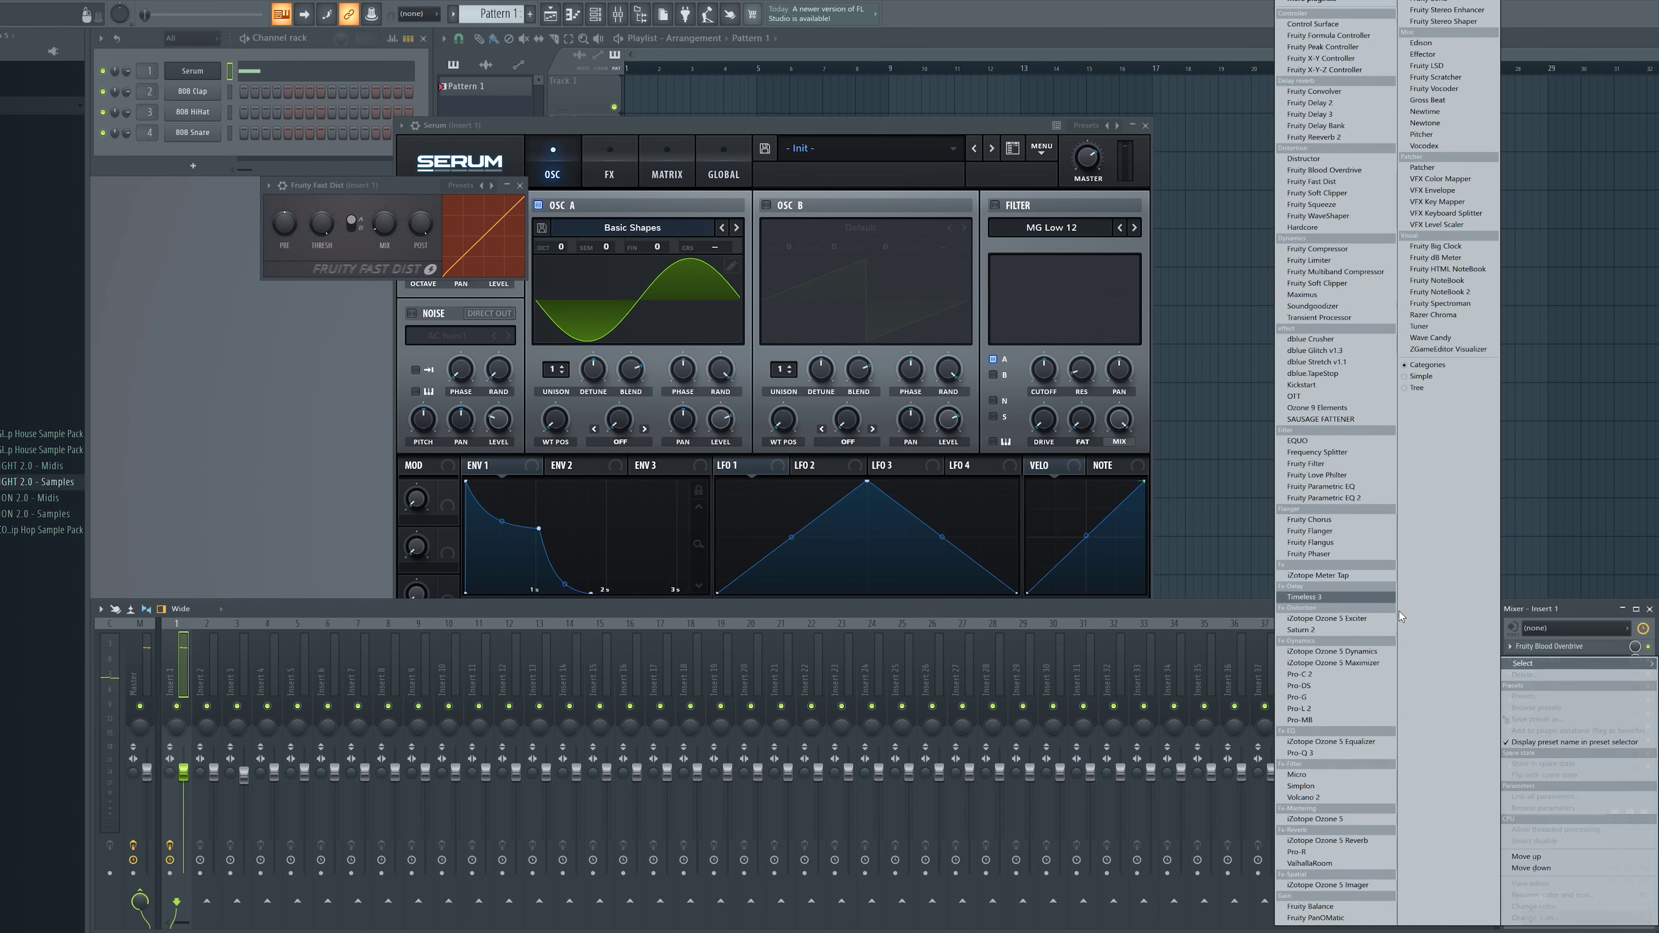
left_click(1300, 674)
left_click_drag(264, 432, 263, 424)
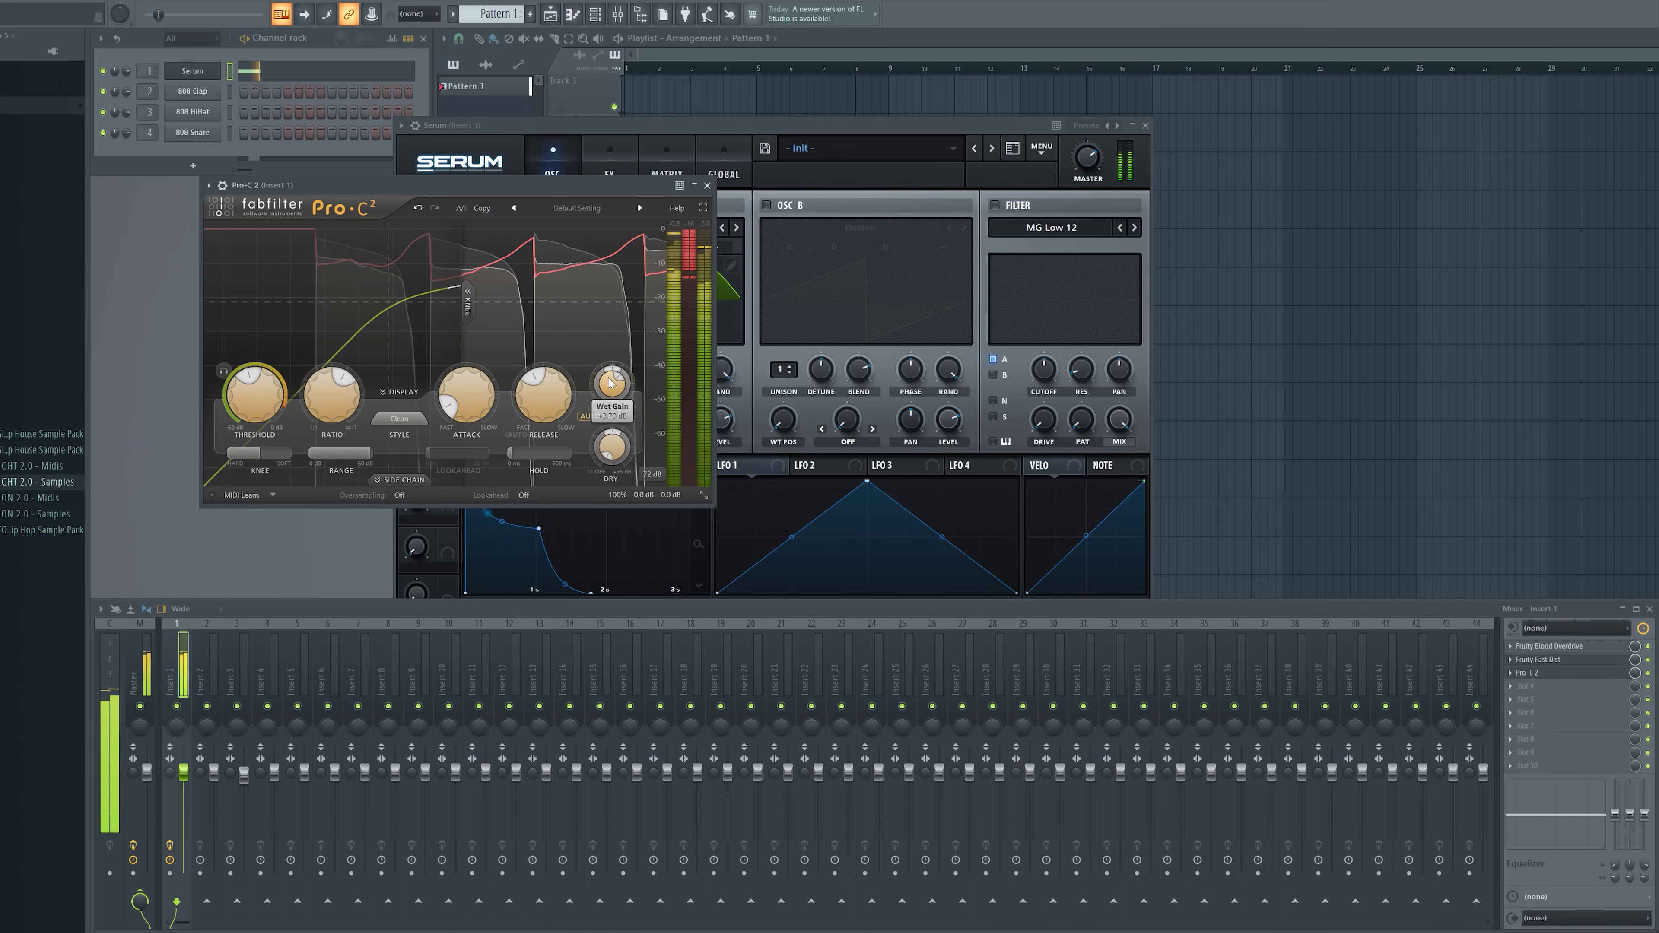
left_click(707, 185)
key("space")
- Add Fruity Parametric EQ 2 to Insert 1's fourth slot, boost the low and mid bands, and cut the highs
left_click(1510, 685)
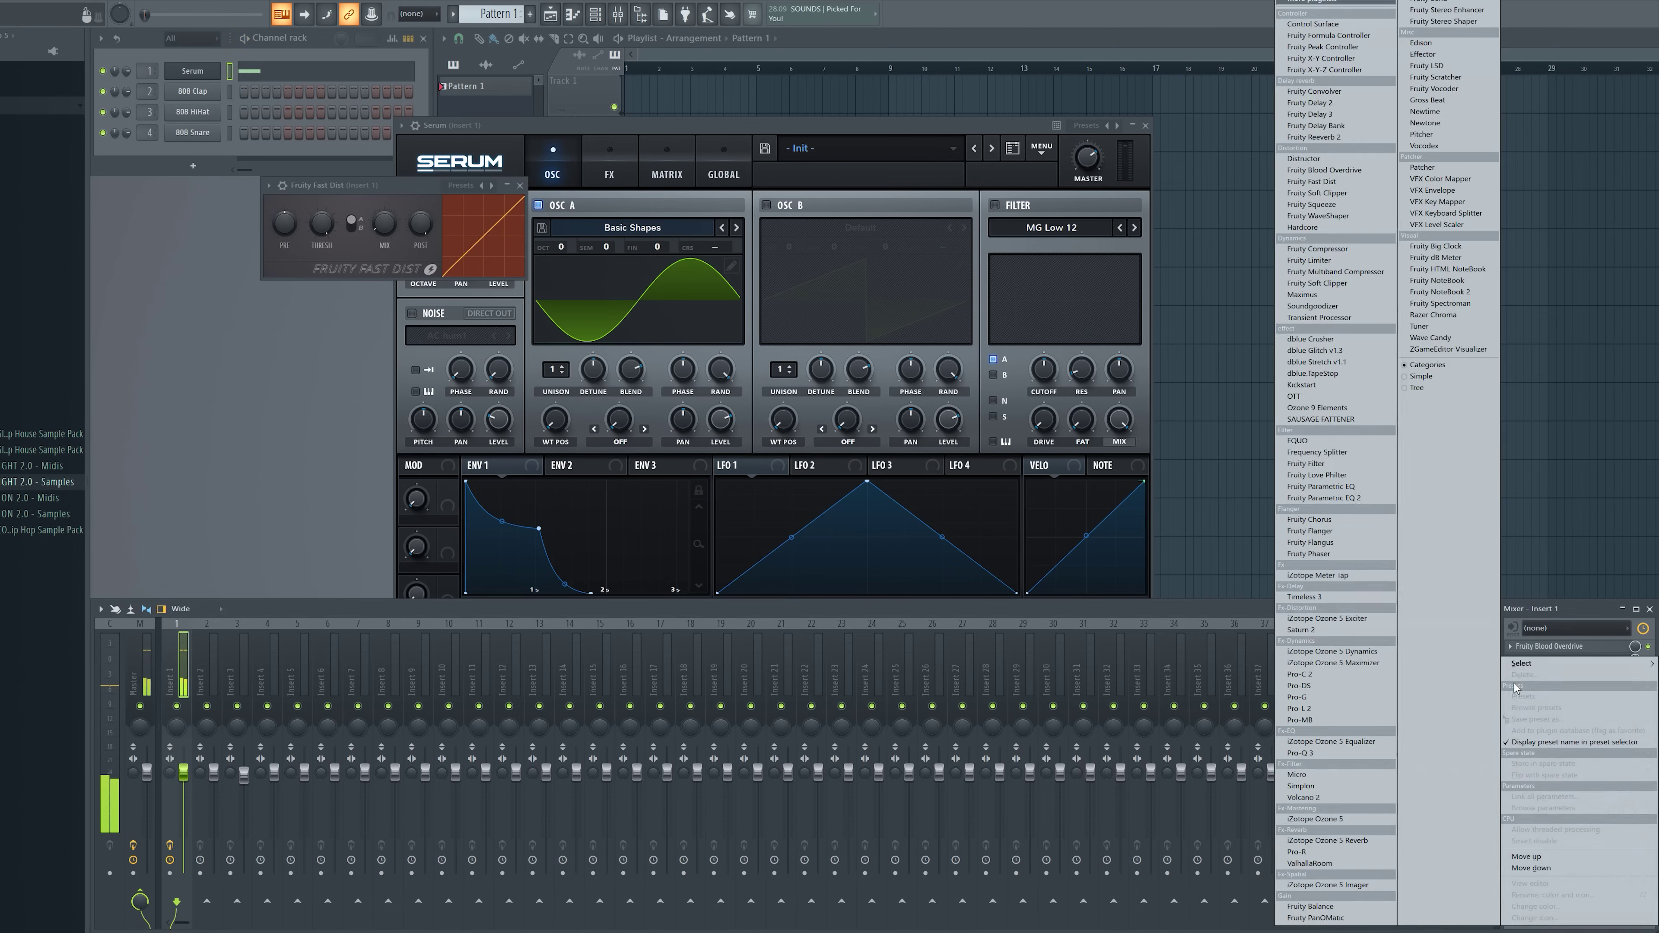
left_click(1326, 498)
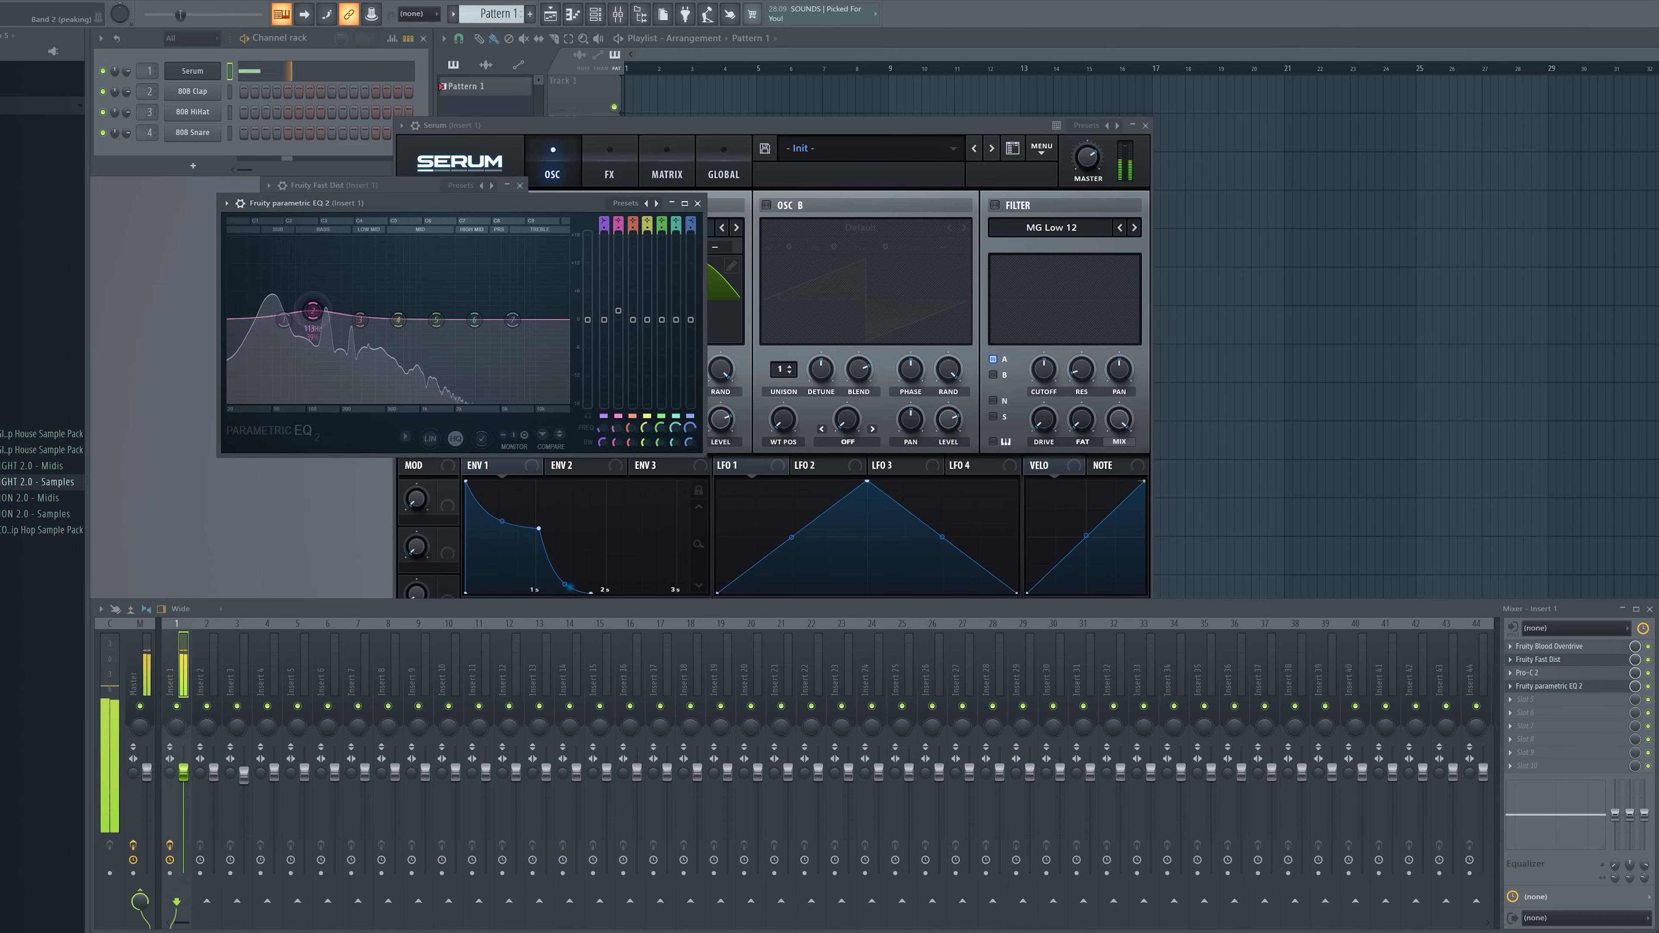
left_click_drag(410, 334, 511, 345)
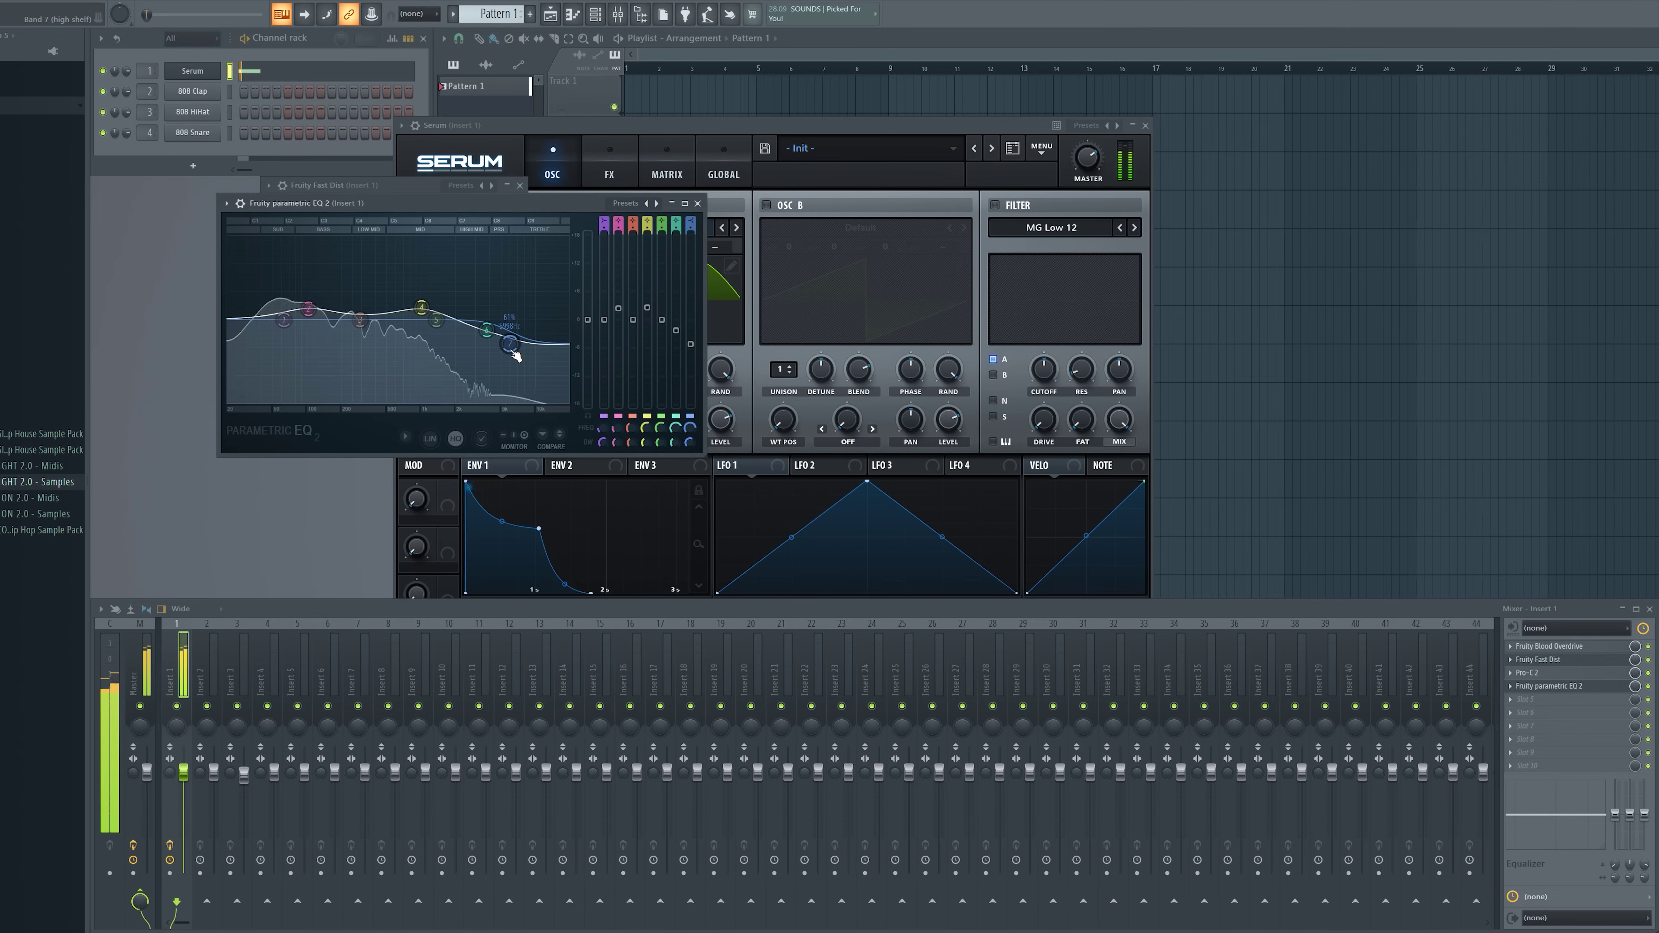
left_click(697, 203)
left_click(520, 185)
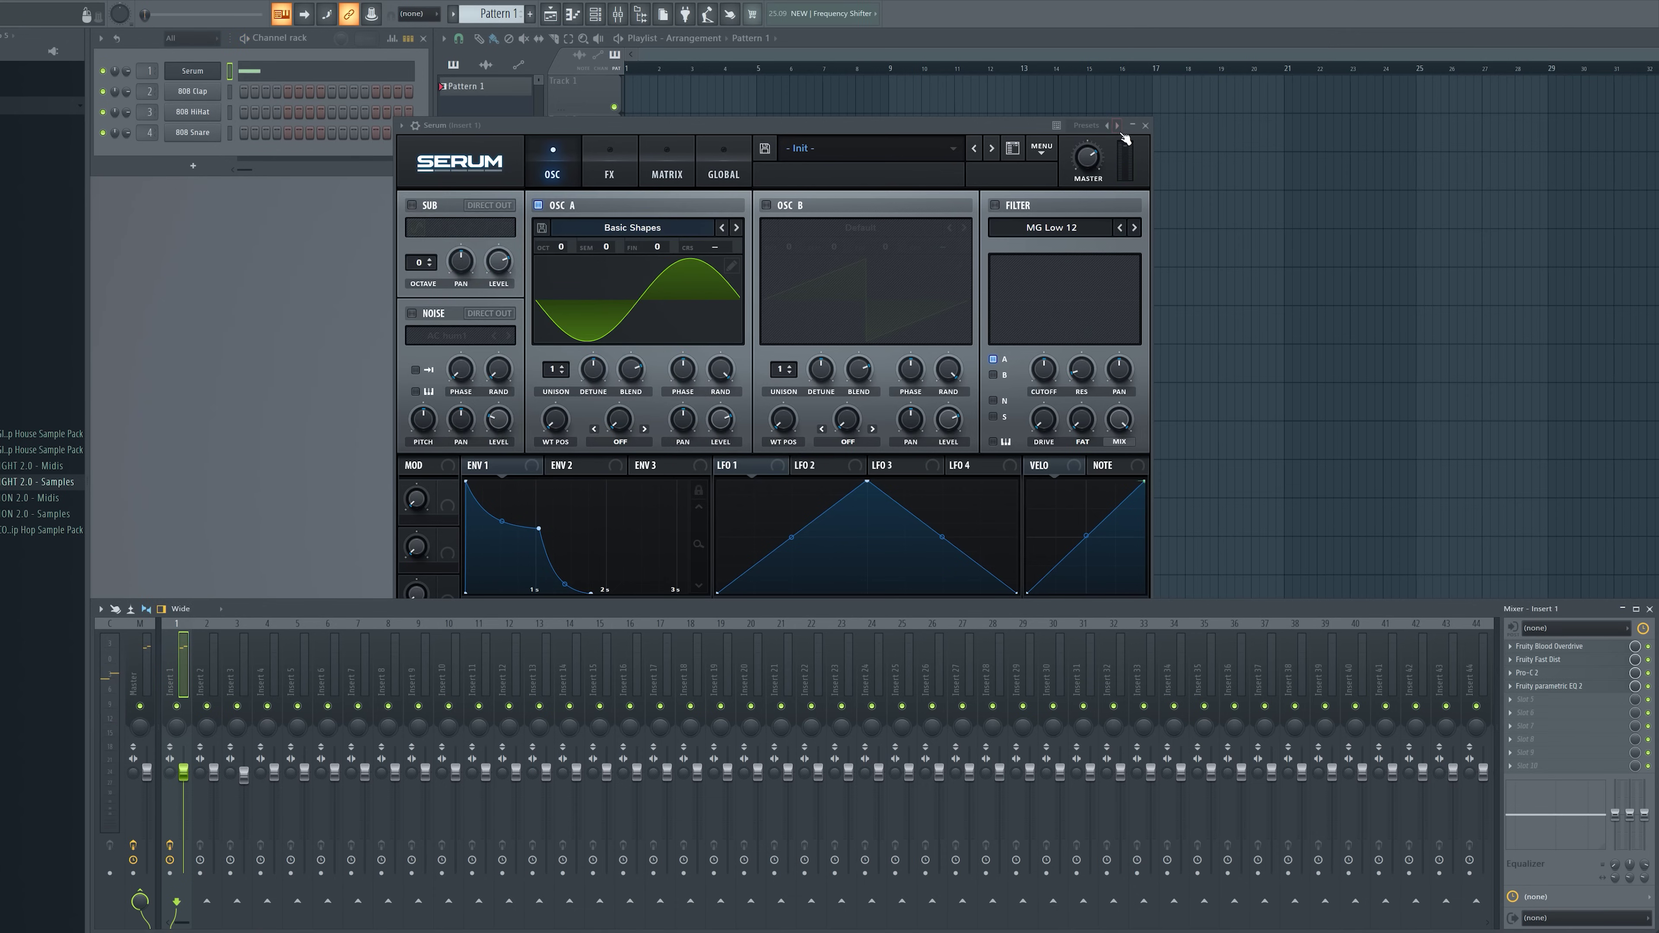
- Close Serum and render the armed Insert 1 mixer track to an audio file
left_click(1145, 124)
left_click(101, 608)
mouse_move(154, 539)
left_click(274, 542)
left_click(892, 576)
- Open the rendered sample's channel, place the sample at the start of Track 1, and route it to Insert 2
left_click(192, 153)
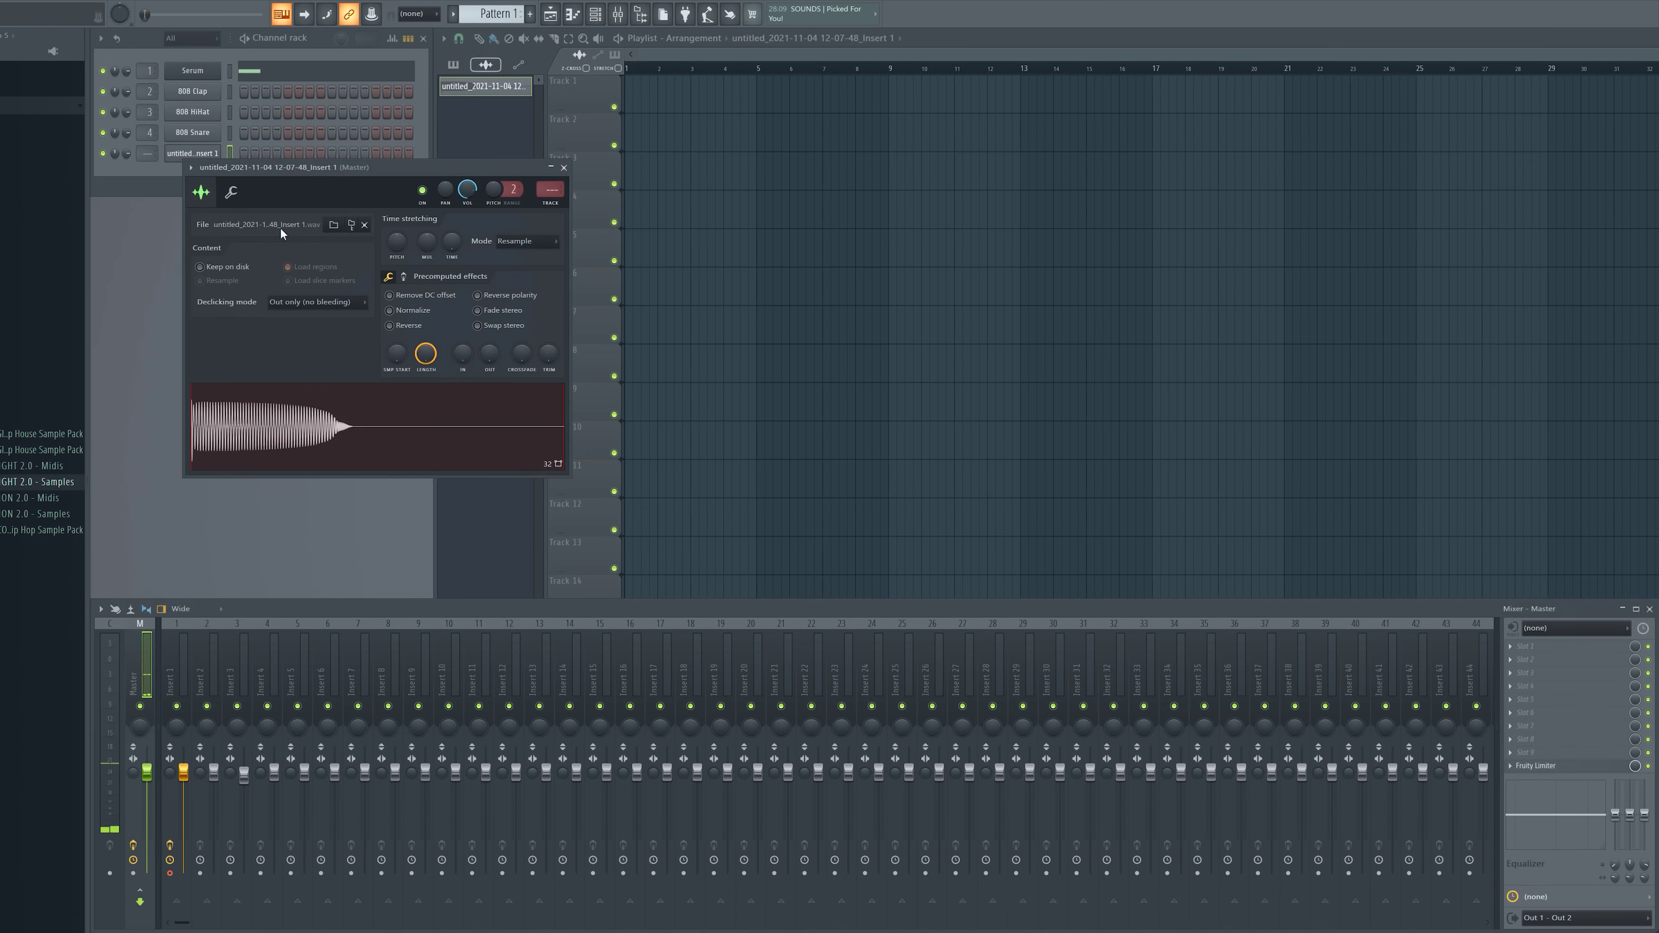
left_click_drag(331, 420, 634, 102)
key("ctrl+l")
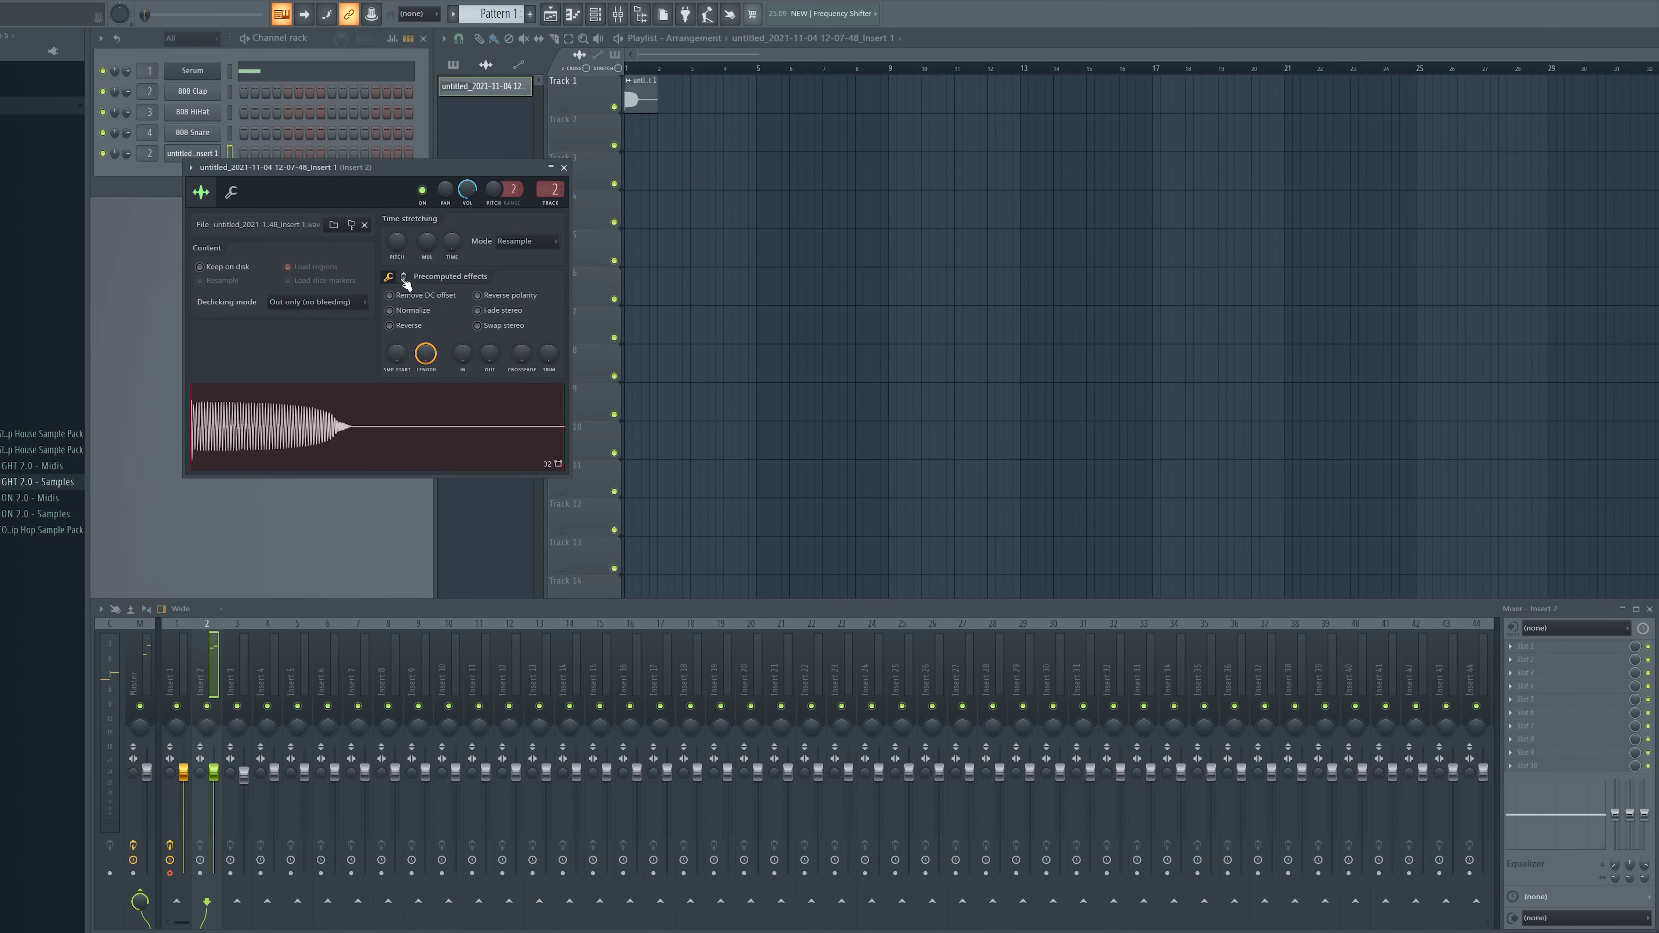
- Raise the rendered sample's boost in its precomputed effects and preview the louder waveform
left_click(404, 277)
left_click_drag(397, 298, 397, 287)
left_click(359, 436)
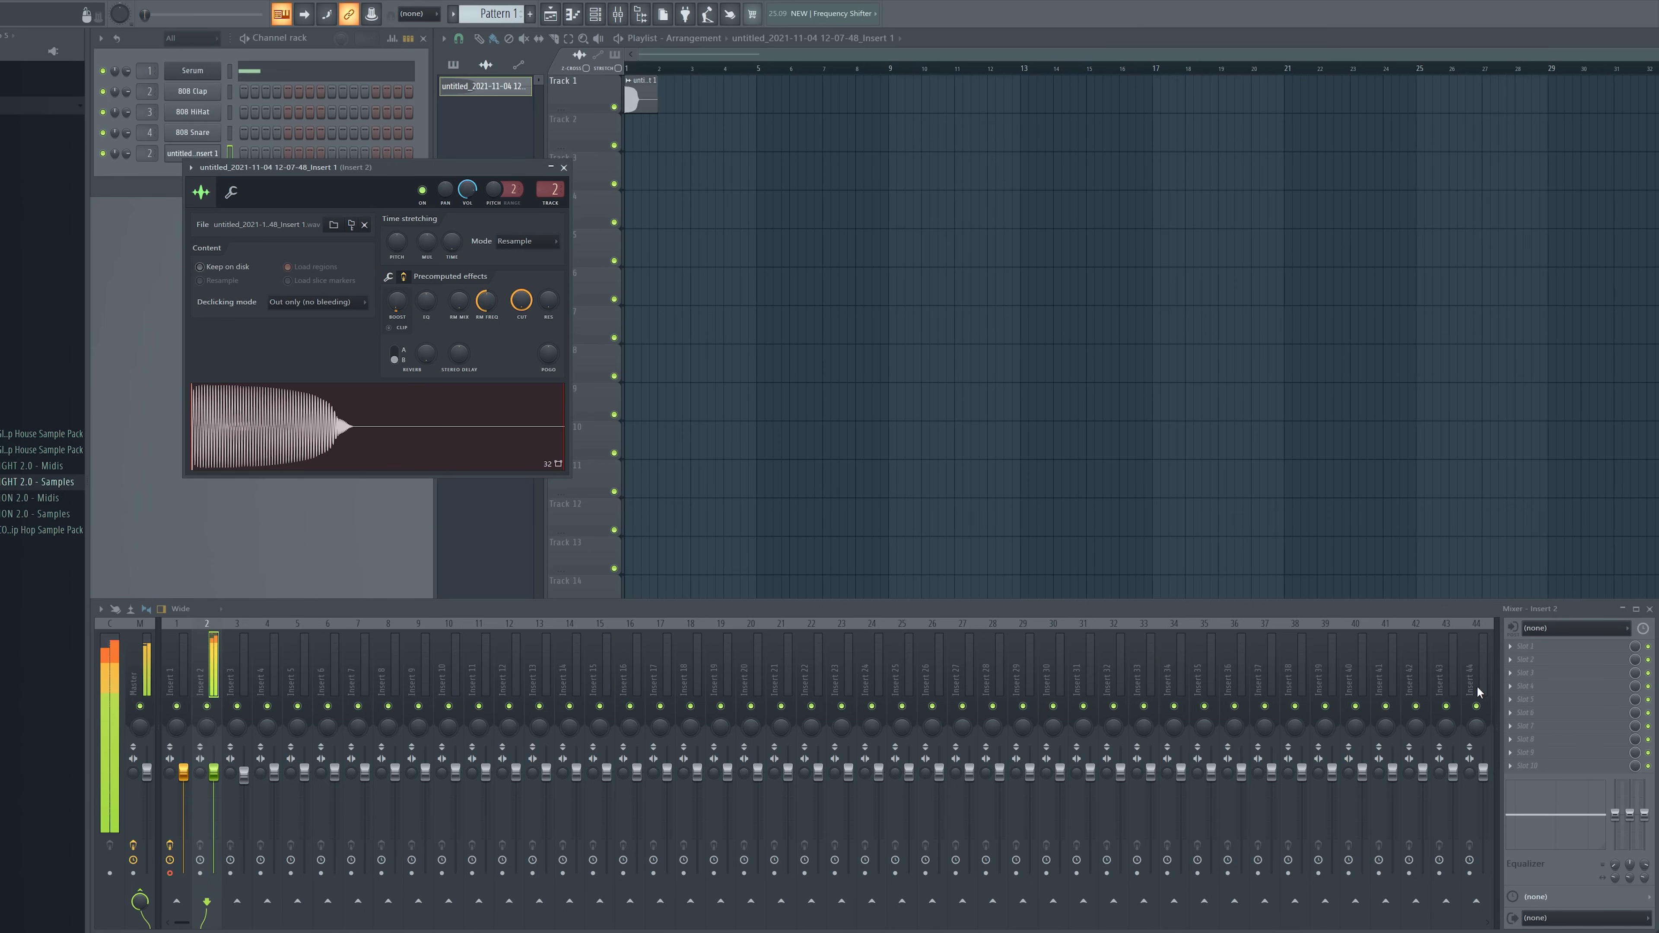
- Add Pro-C 2 to Insert 2, raise its wet gain, audition the sample, and close both windows
left_click(1509, 647)
left_click(1361, 675)
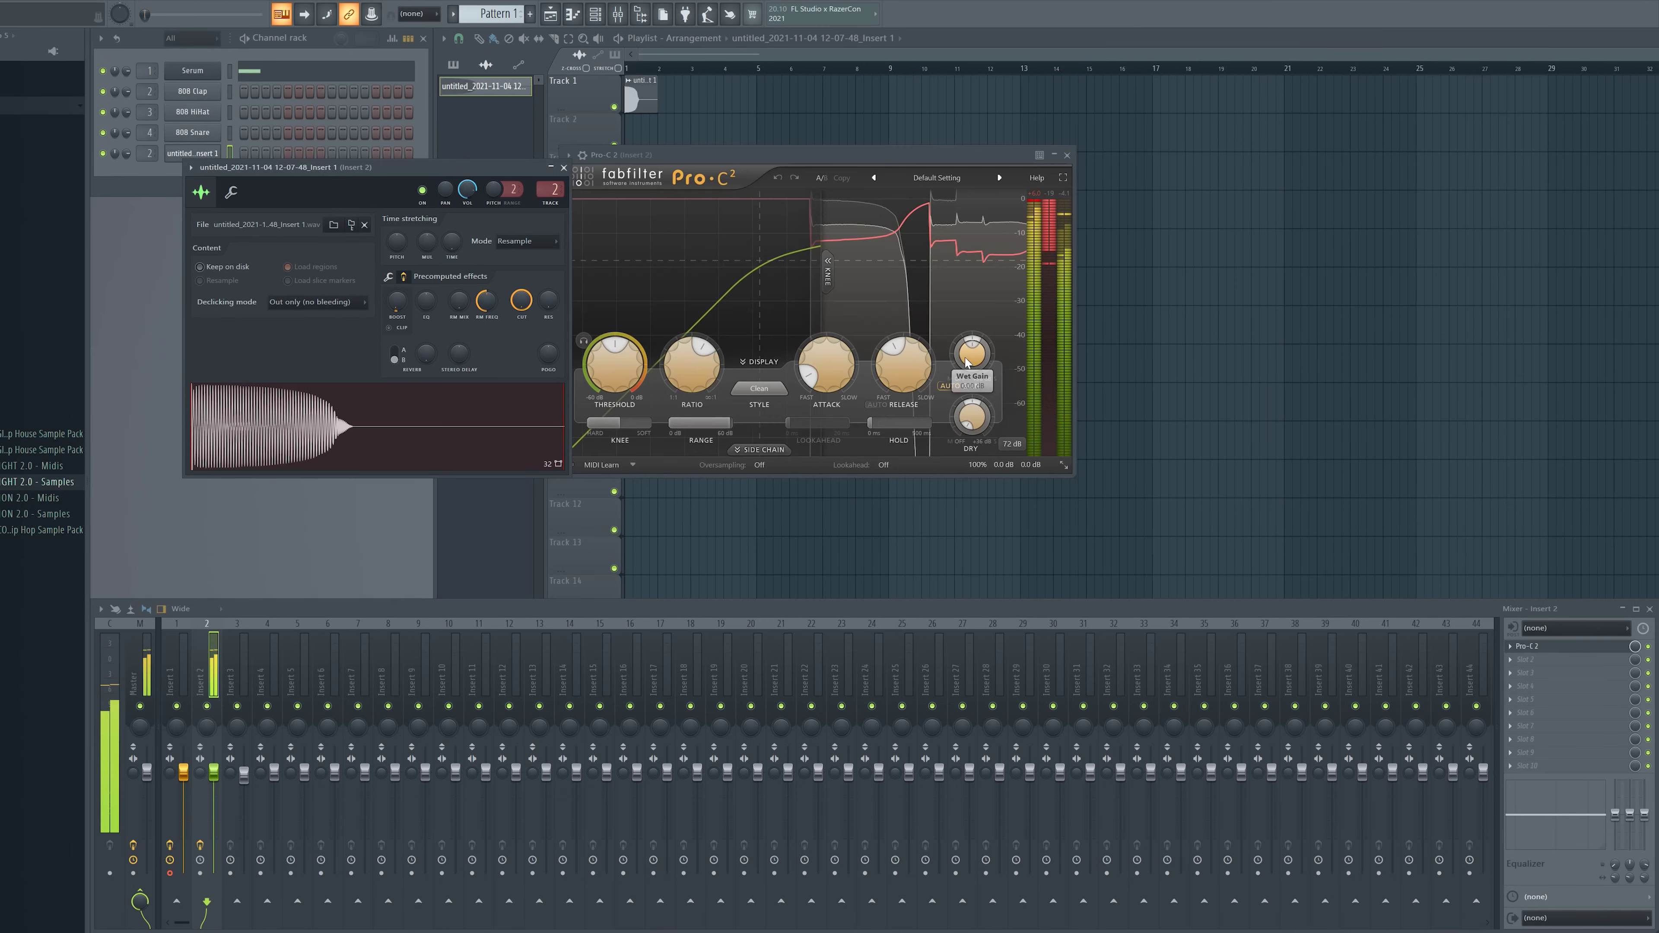
left_click_drag(971, 353, 971, 341)
double_click(525, 429)
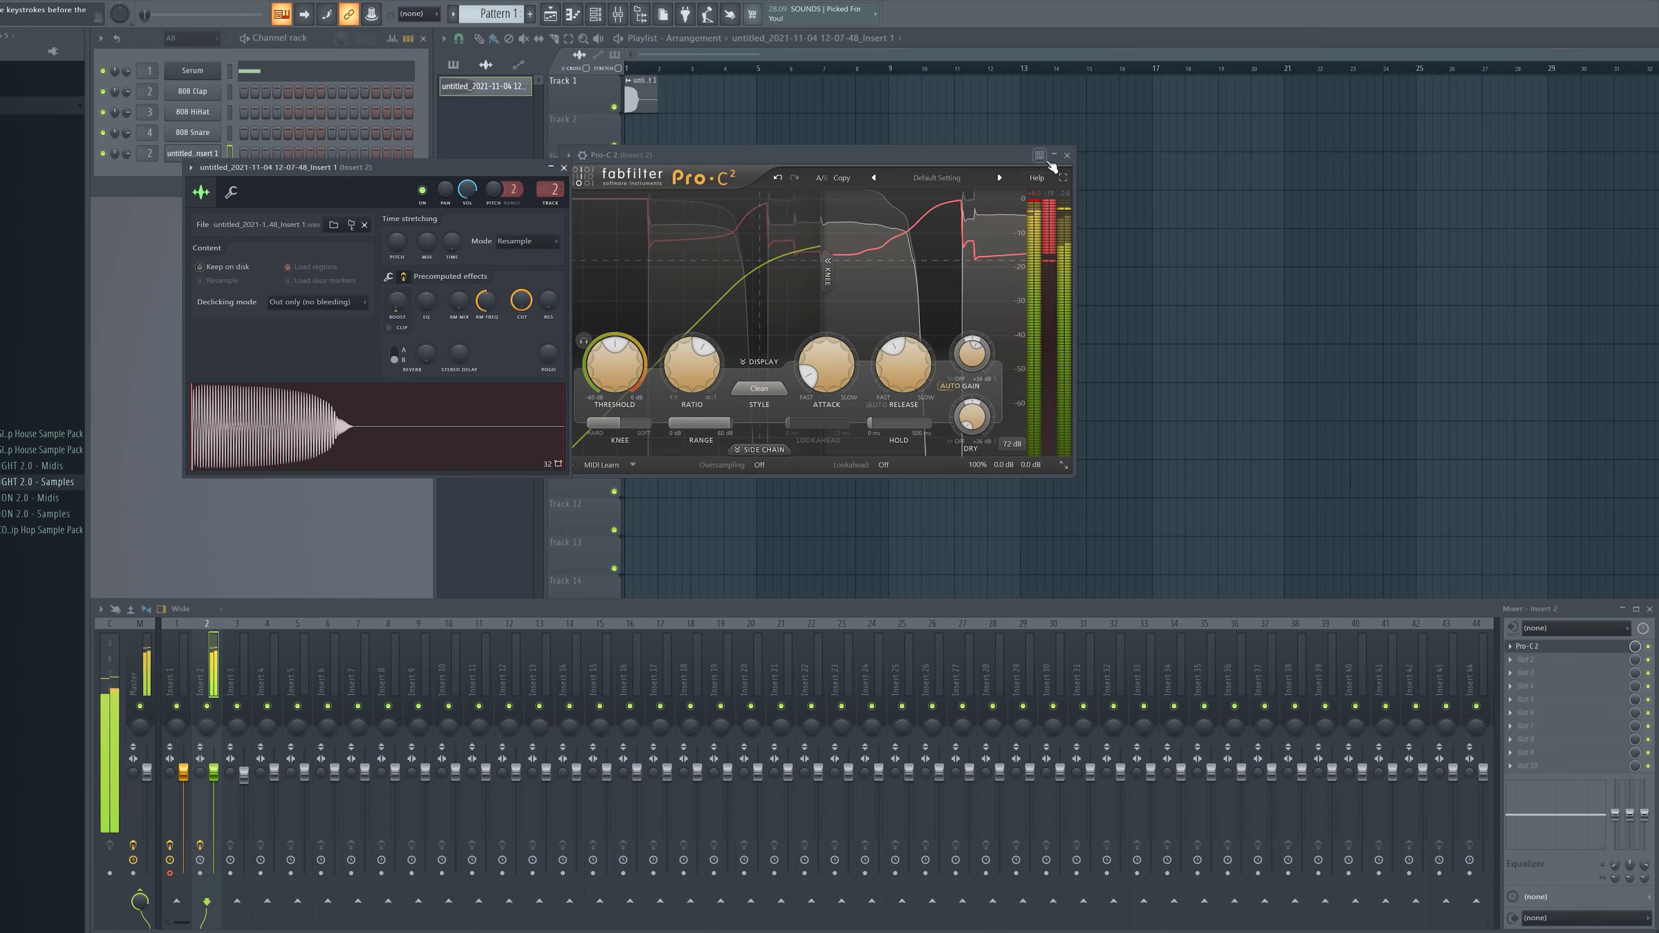
left_click(1067, 155)
left_click(566, 168)
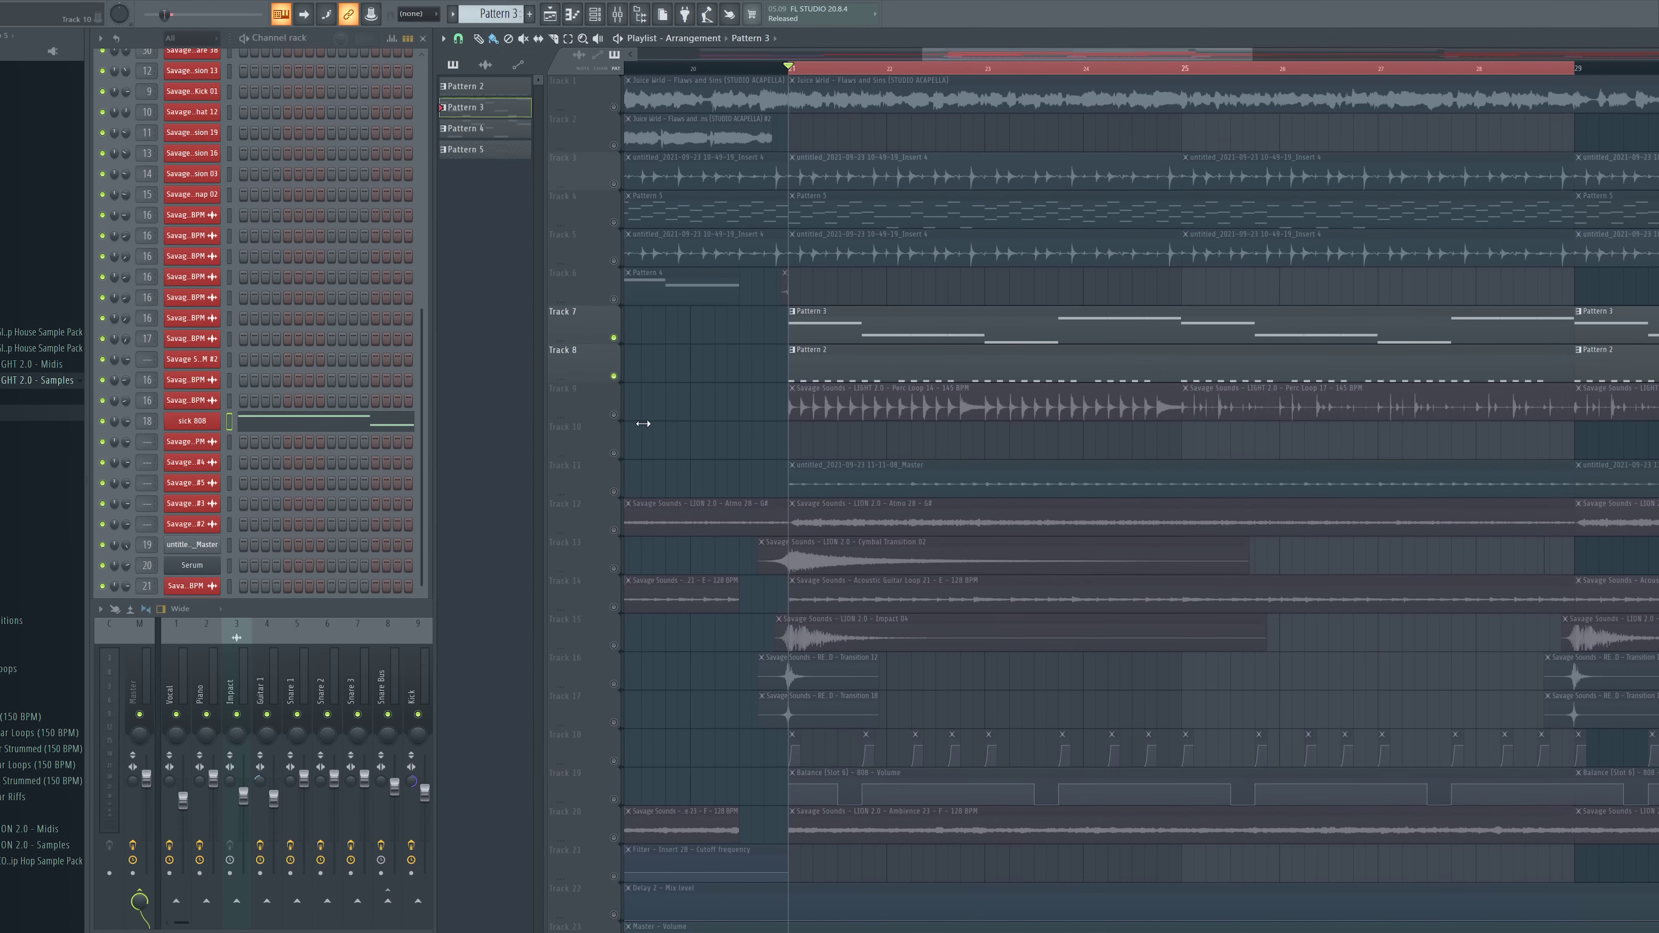
- Open the sick 808 channel's sample settings, show its mixer track, and play the song
left_click(200, 422)
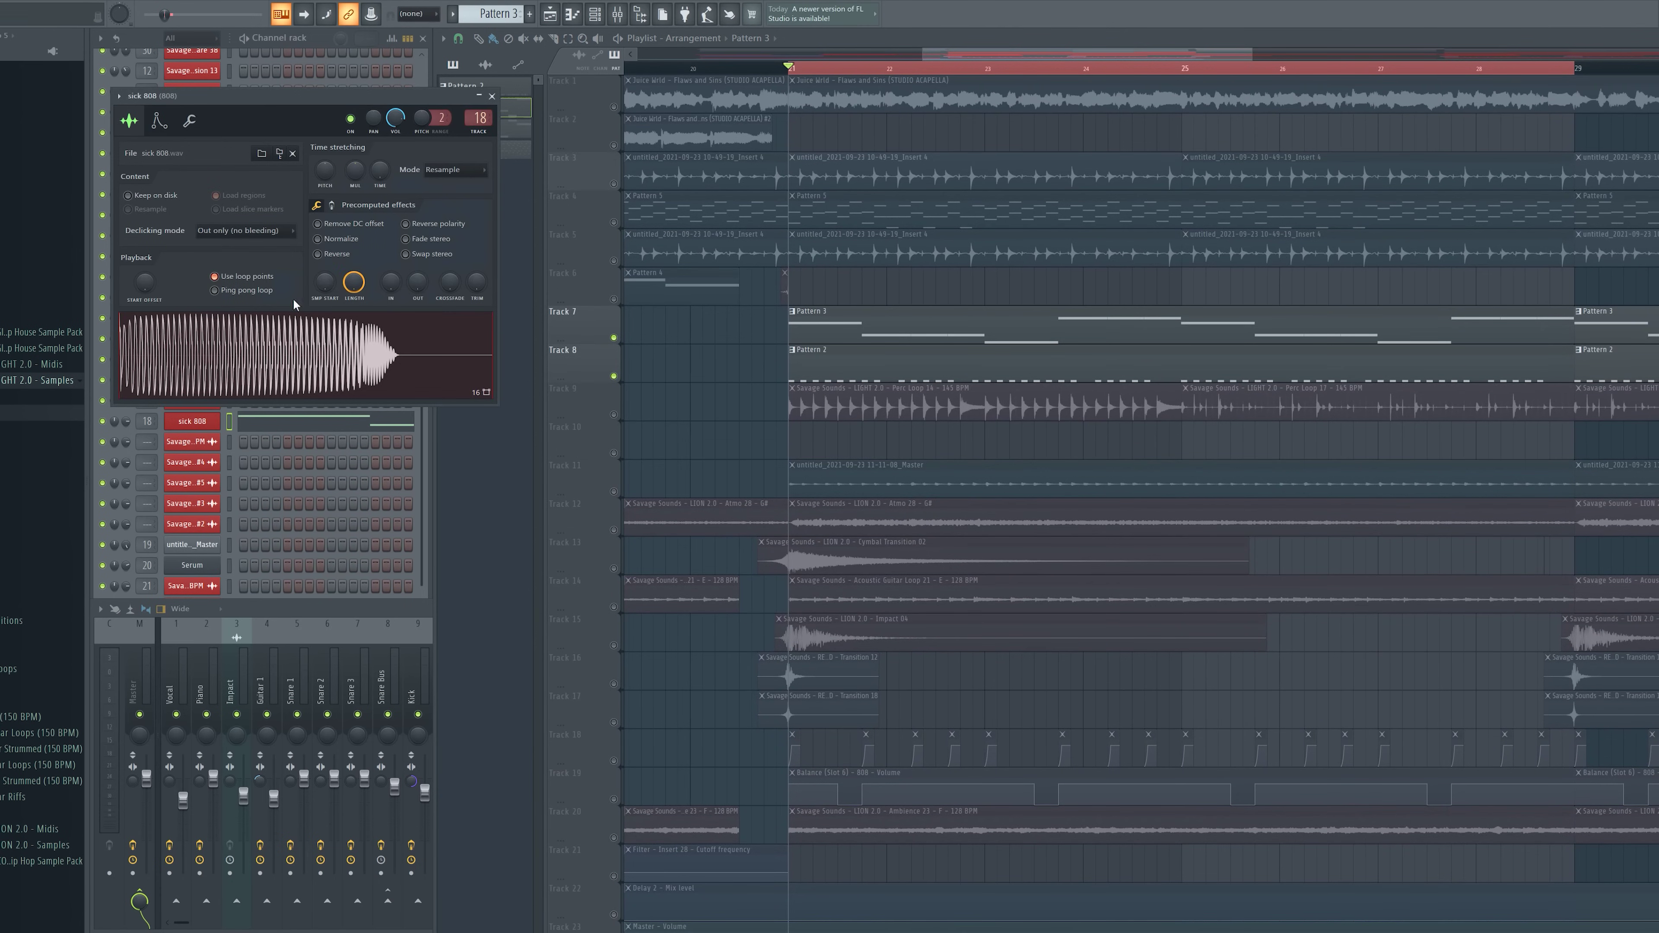
left_click(416, 615)
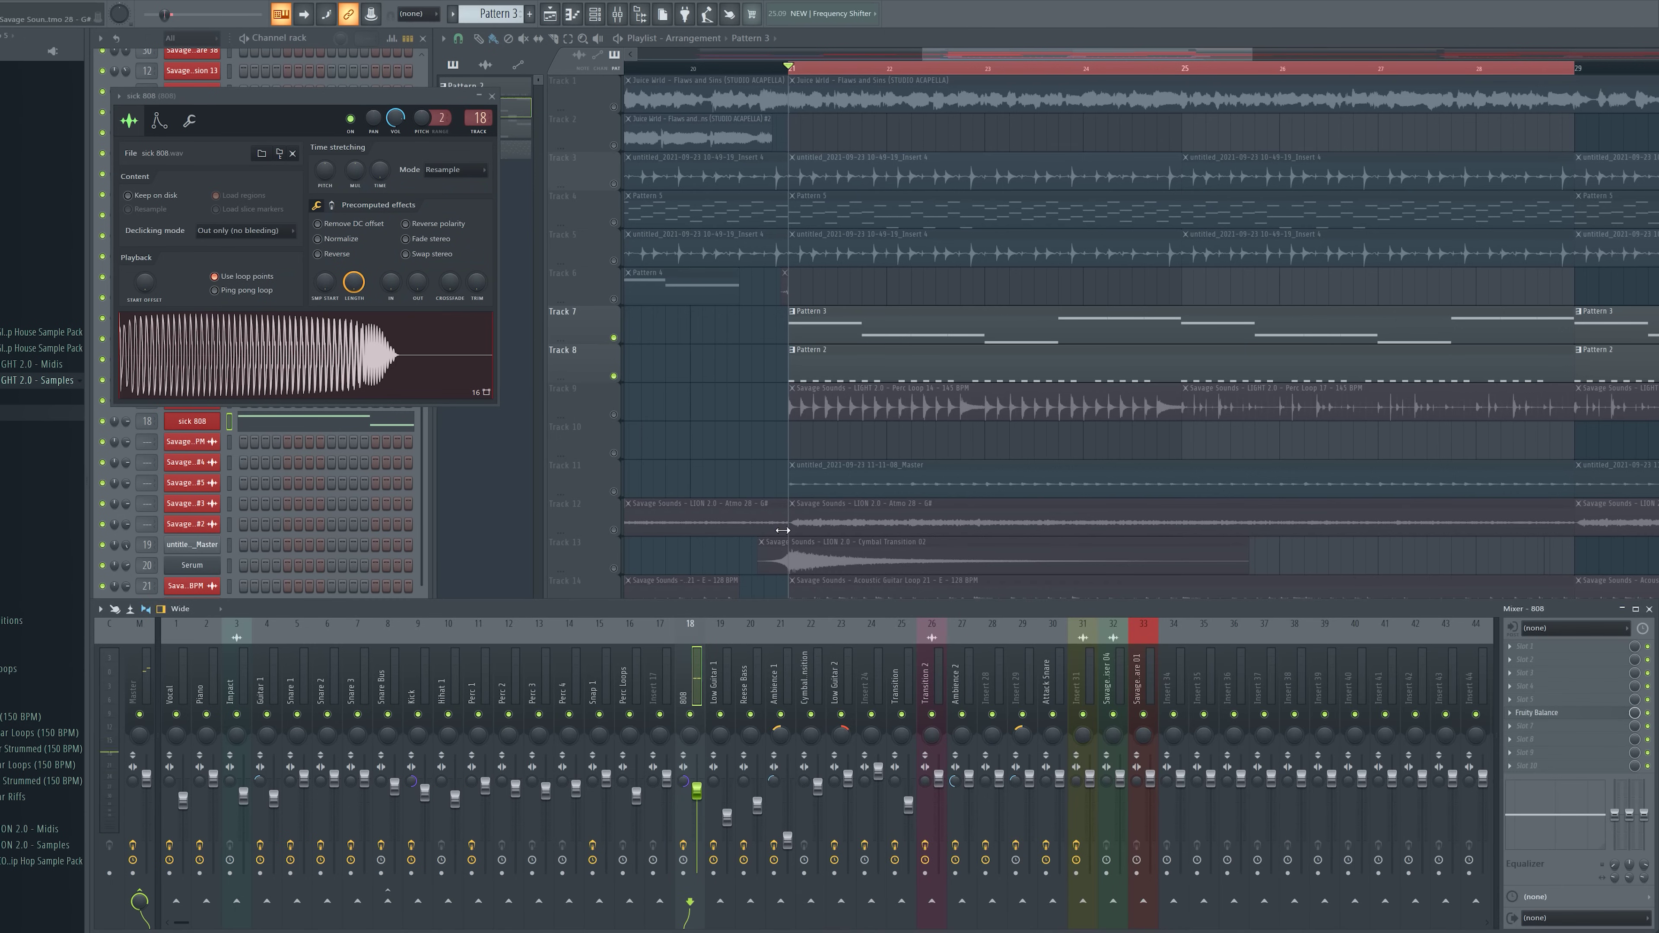
key("space")
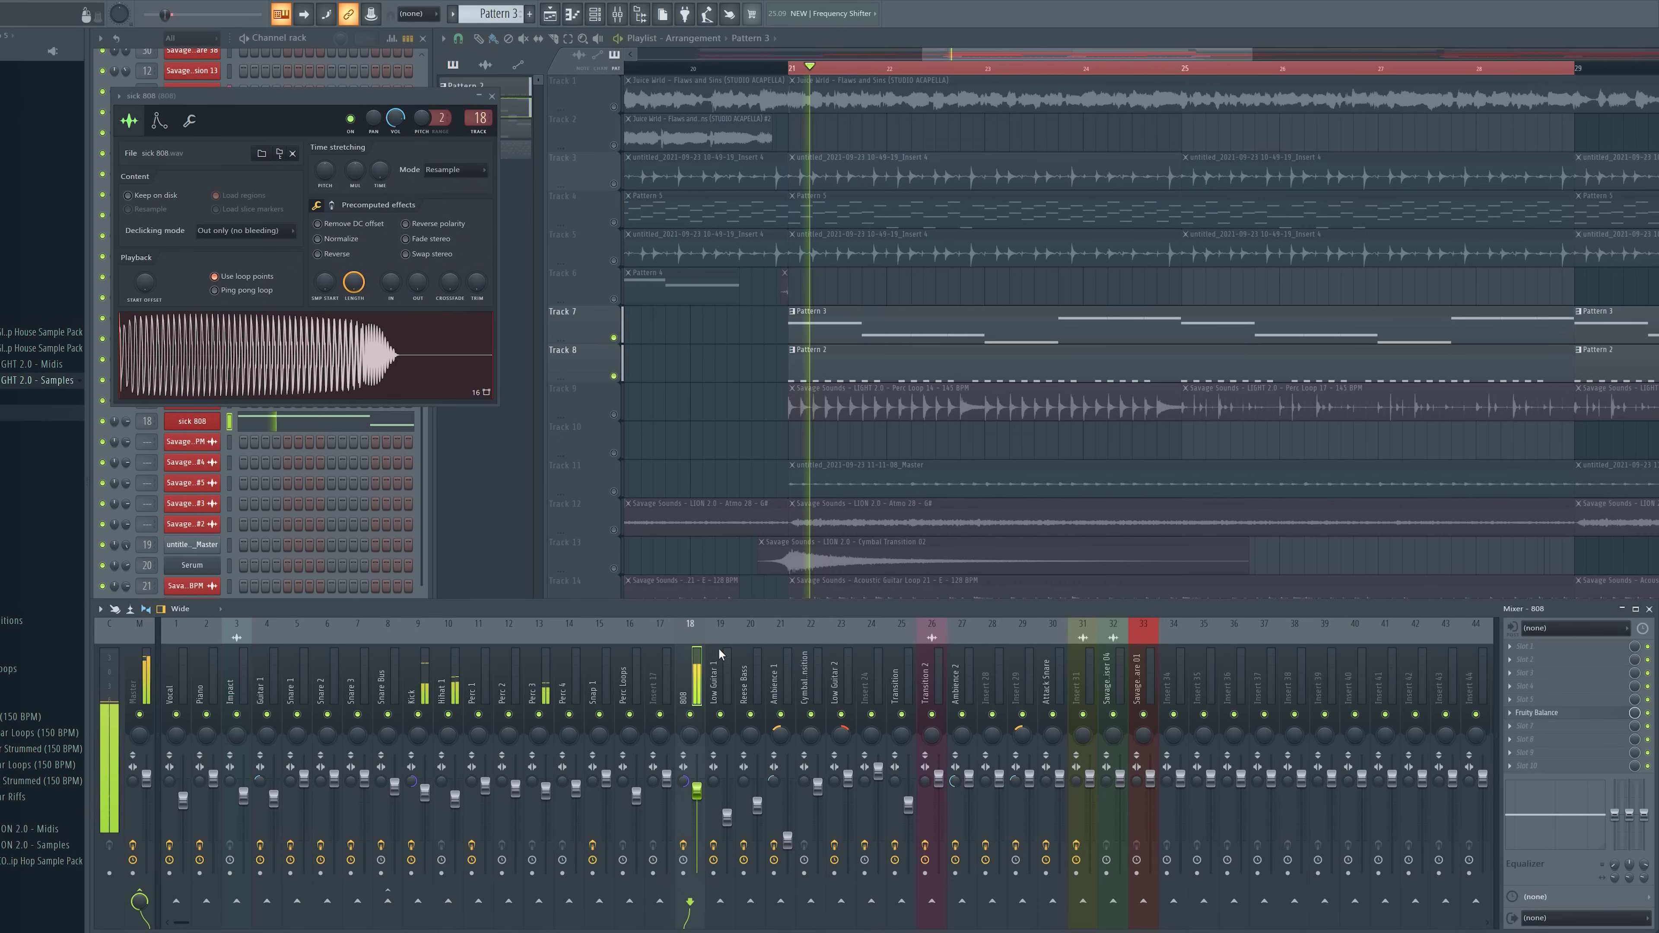
- Add Fruity Parametric EQ 2 to the 808 mixer track and boost band 2 in the low end
left_click(1519, 659)
left_click(1366, 497)
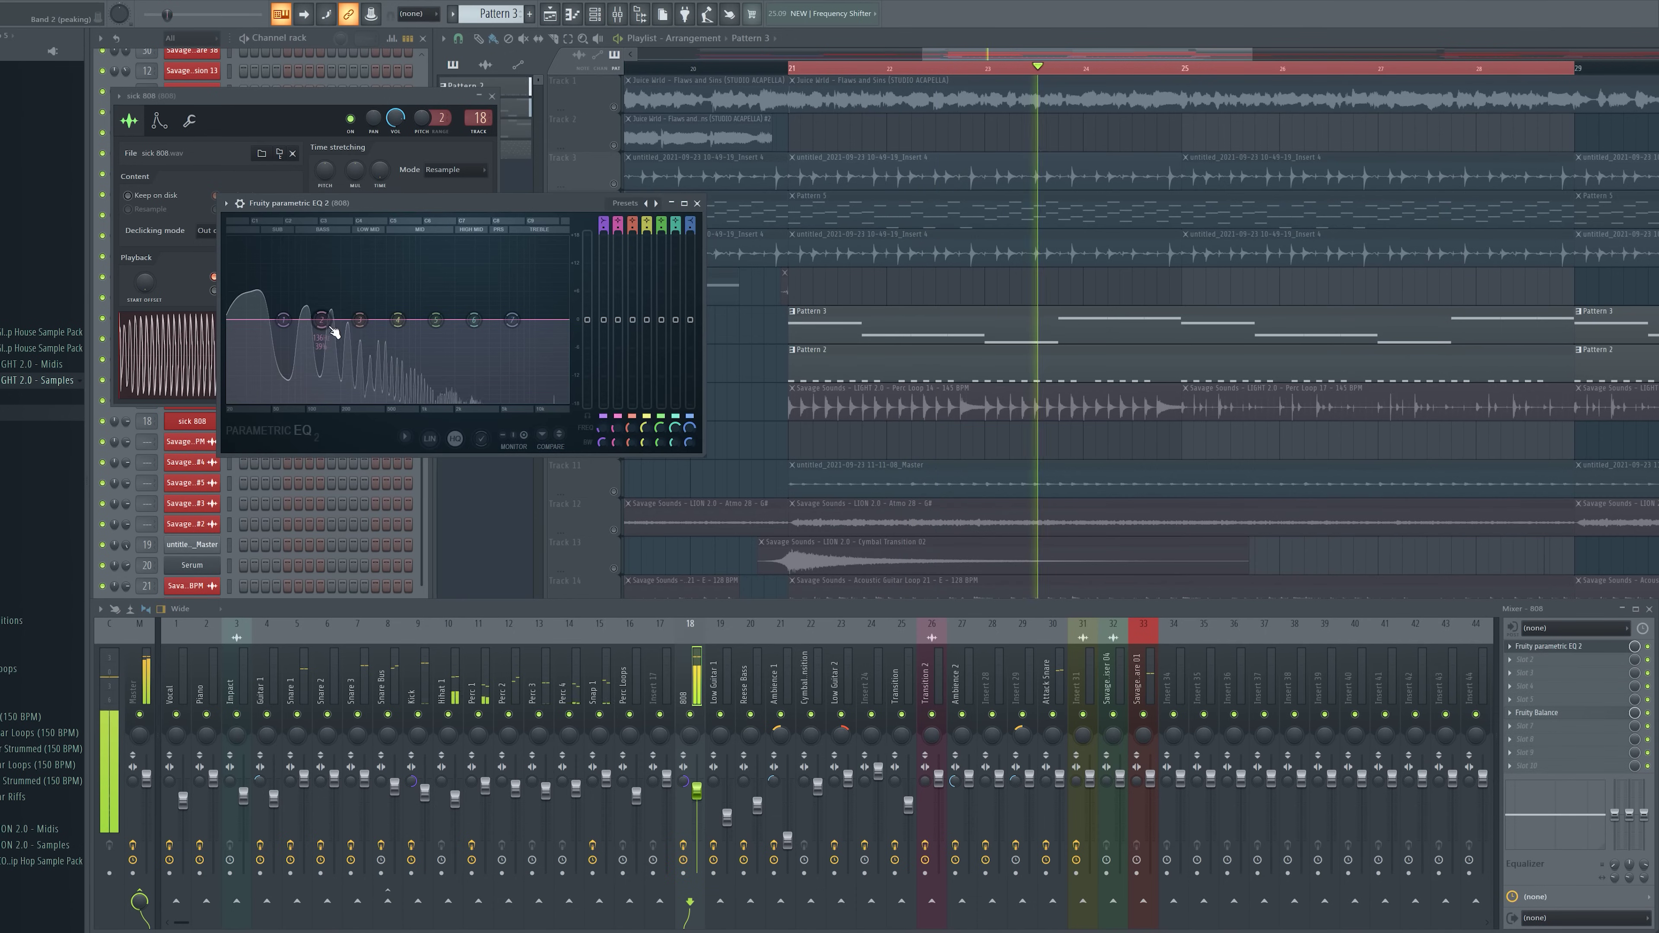
left_click_drag(330, 327, 295, 310)
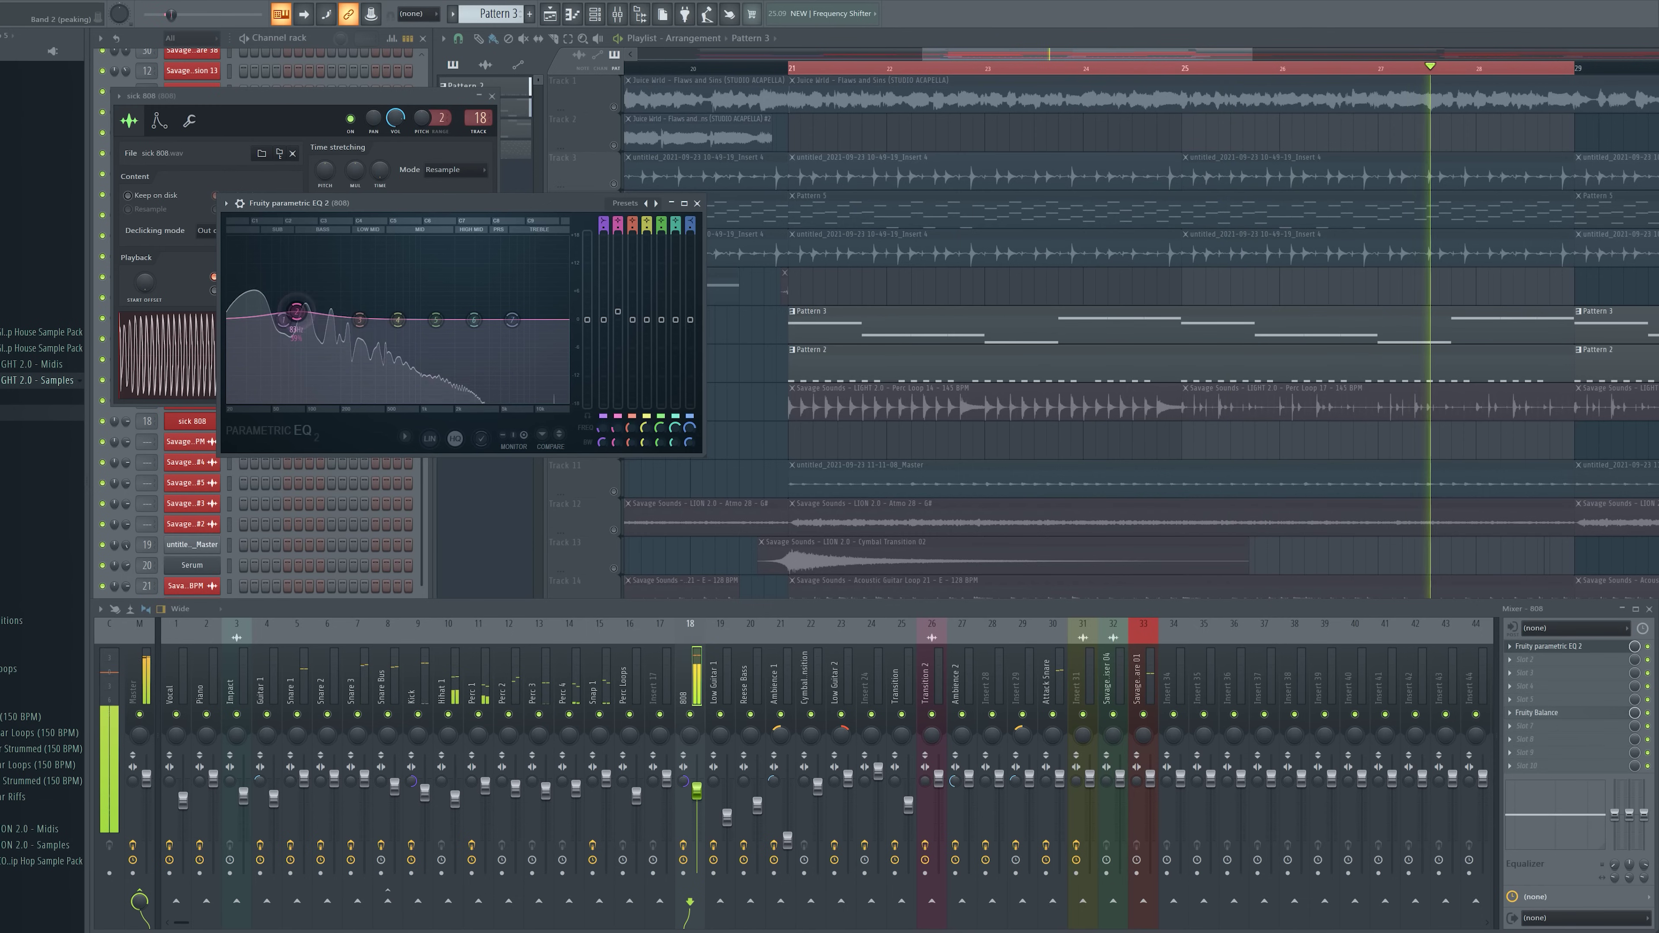
left_click(697, 203)
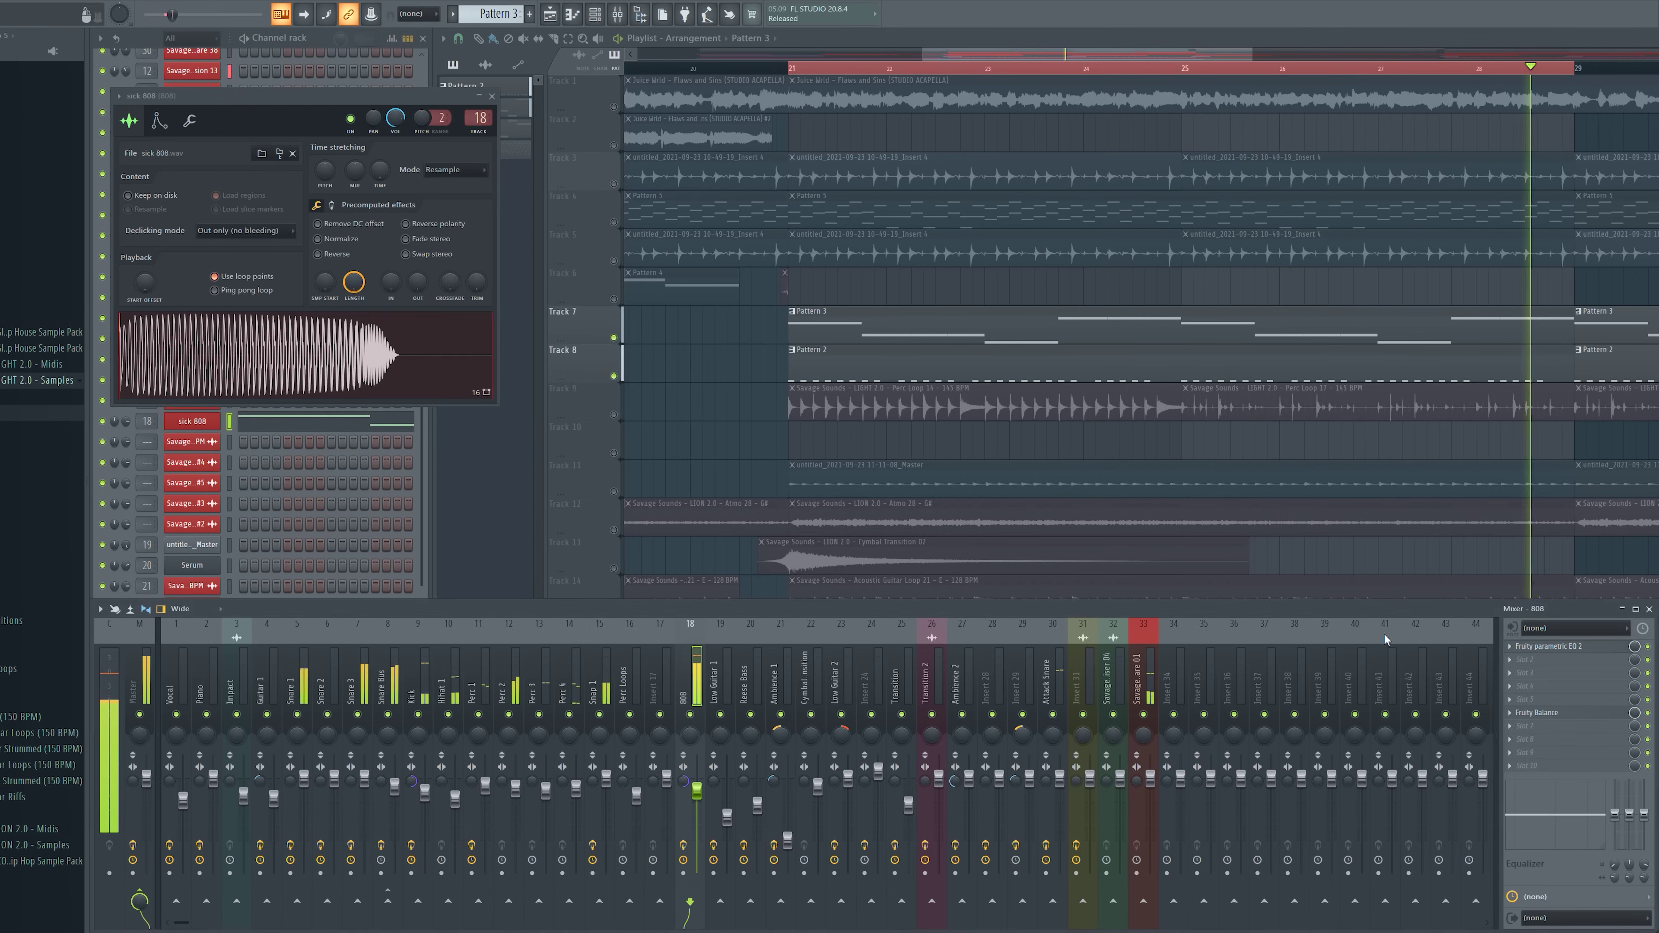
- Add Pro-C 2 to the 808 mixer track's second slot and adjust its threshold during playback
left_click(1526, 664)
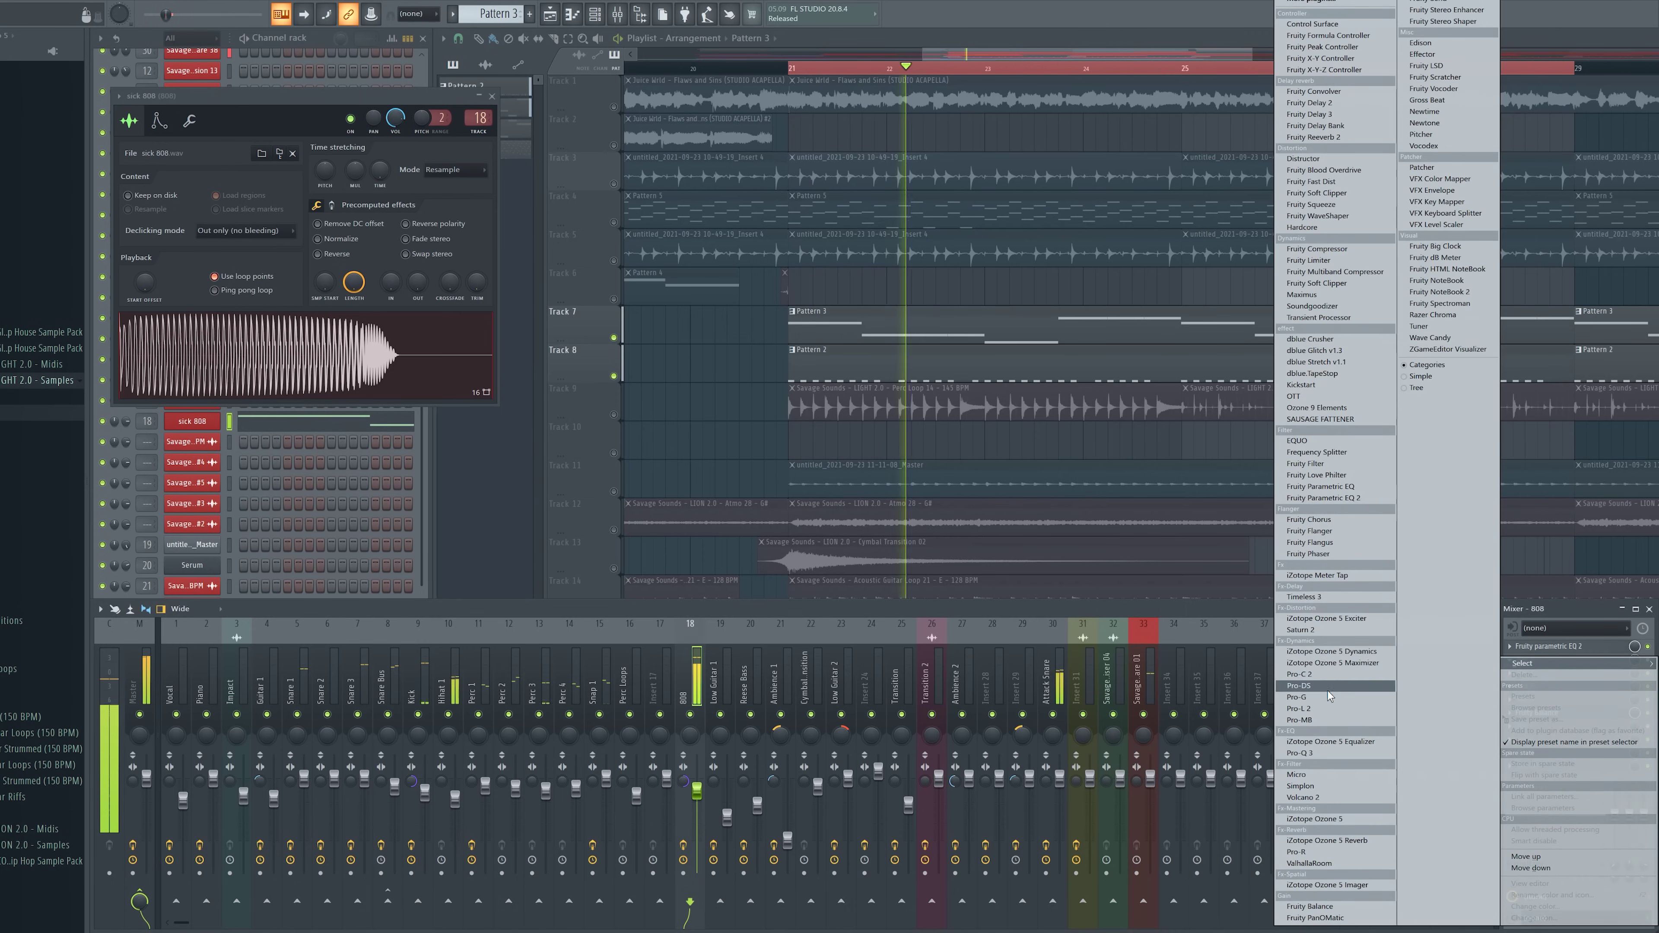
left_click(1300, 673)
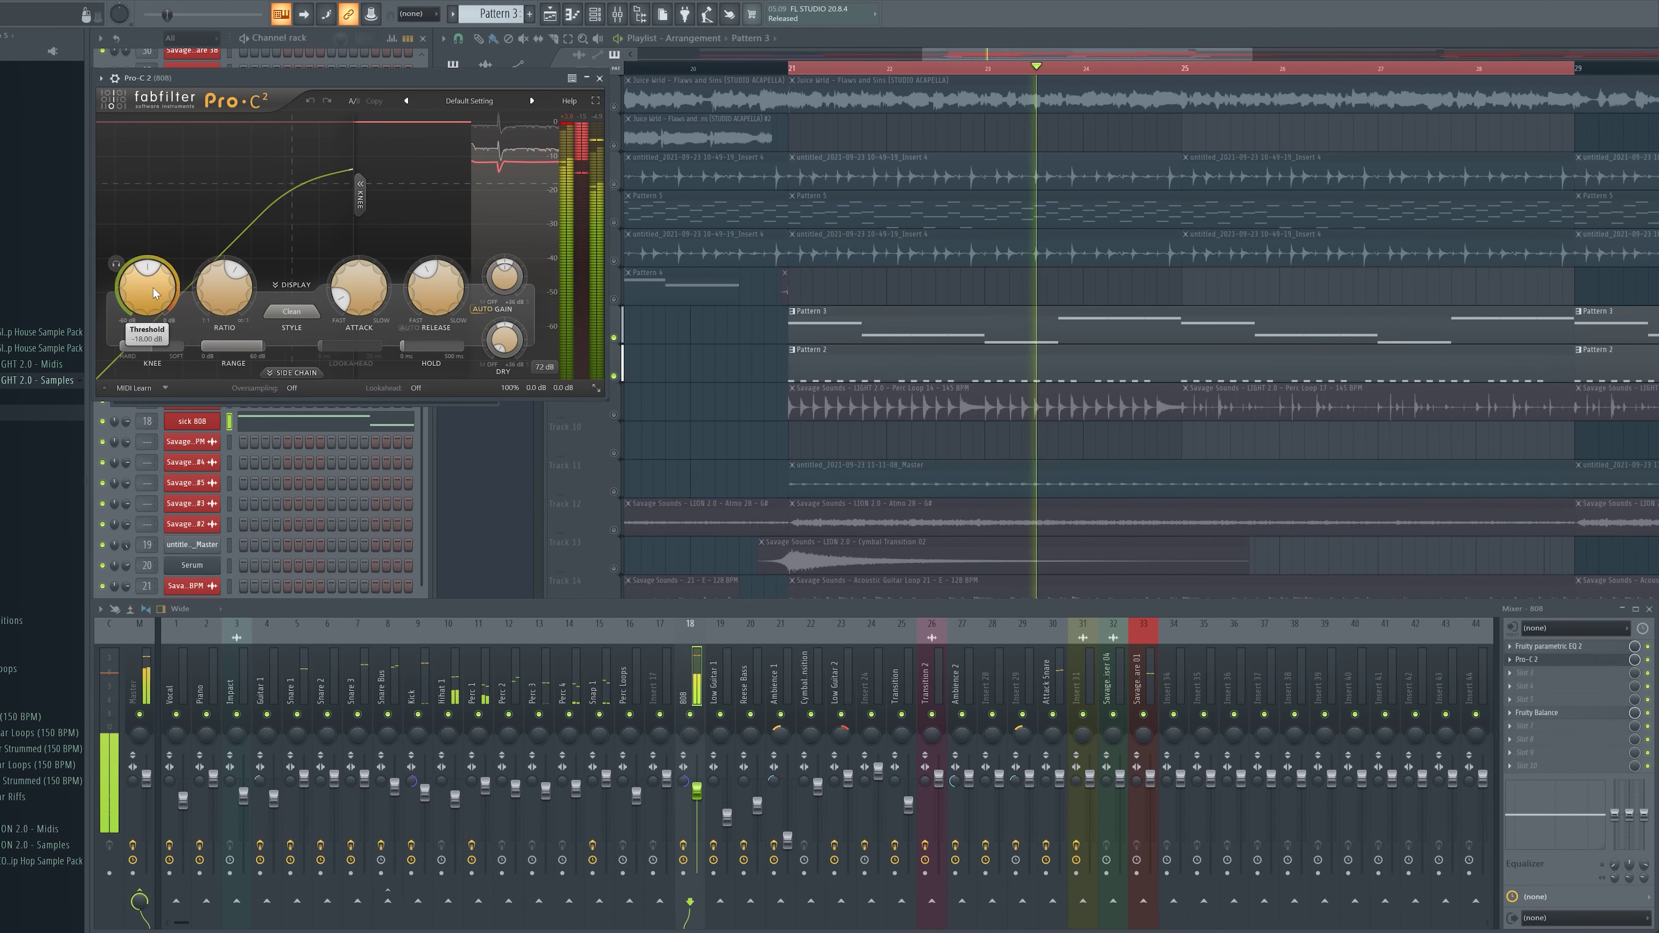
left_click_drag(154, 294, 167, 281)
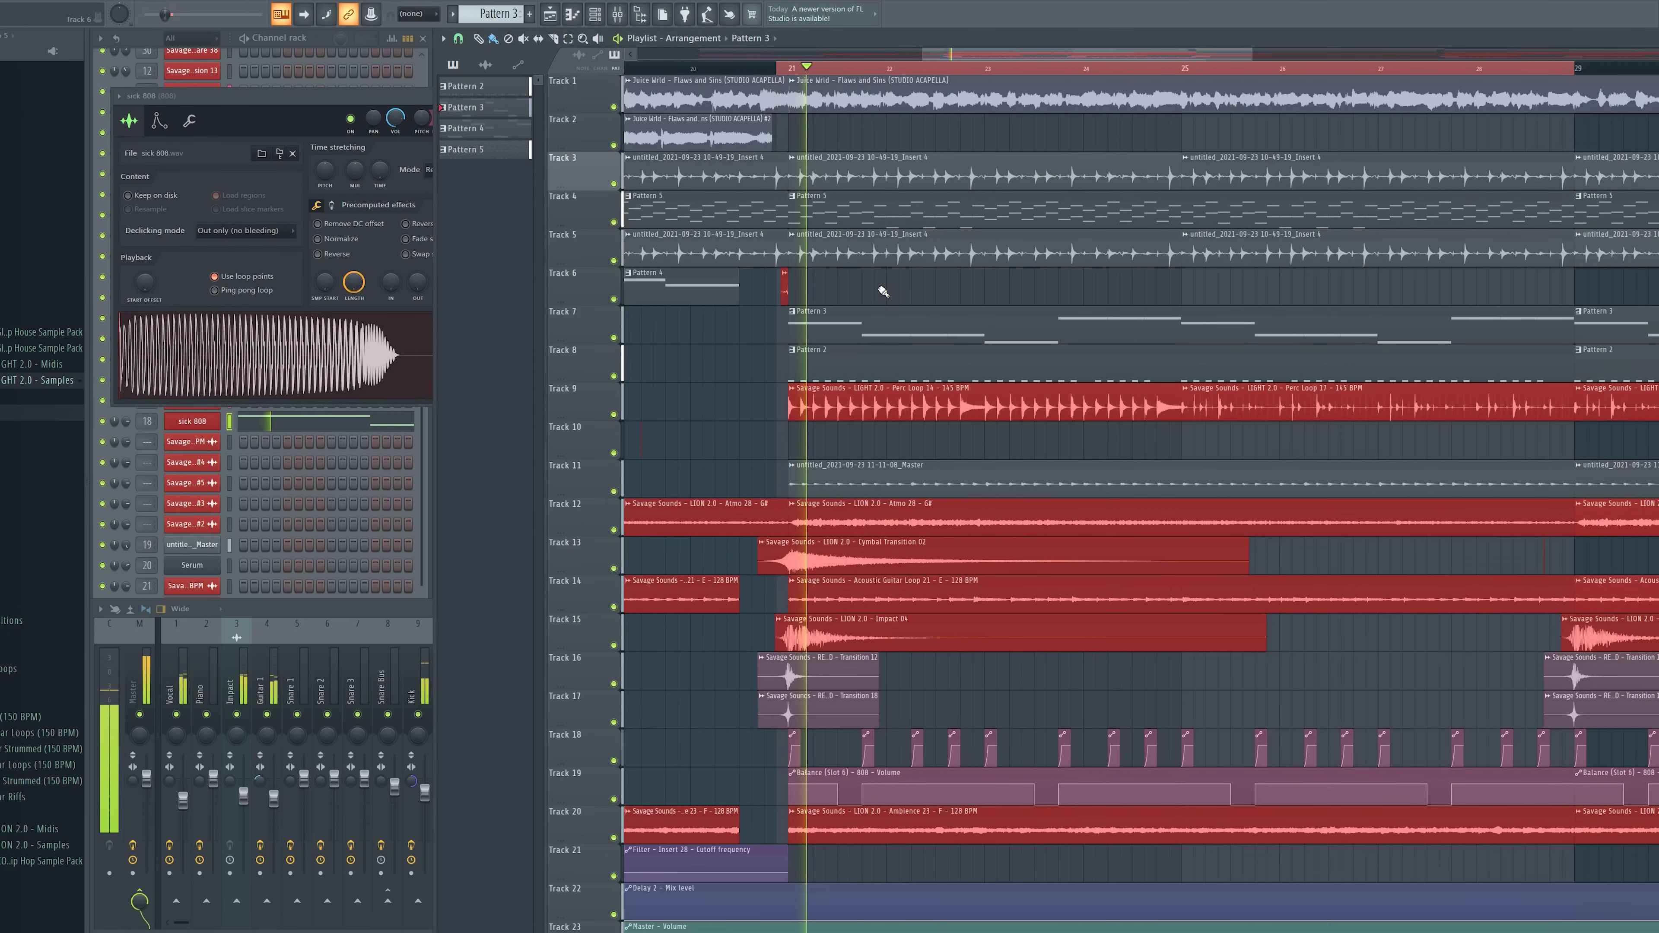
- Examine the 808's level in the full mixer during playback and close the sick 808 channel settings
left_click(419, 611)
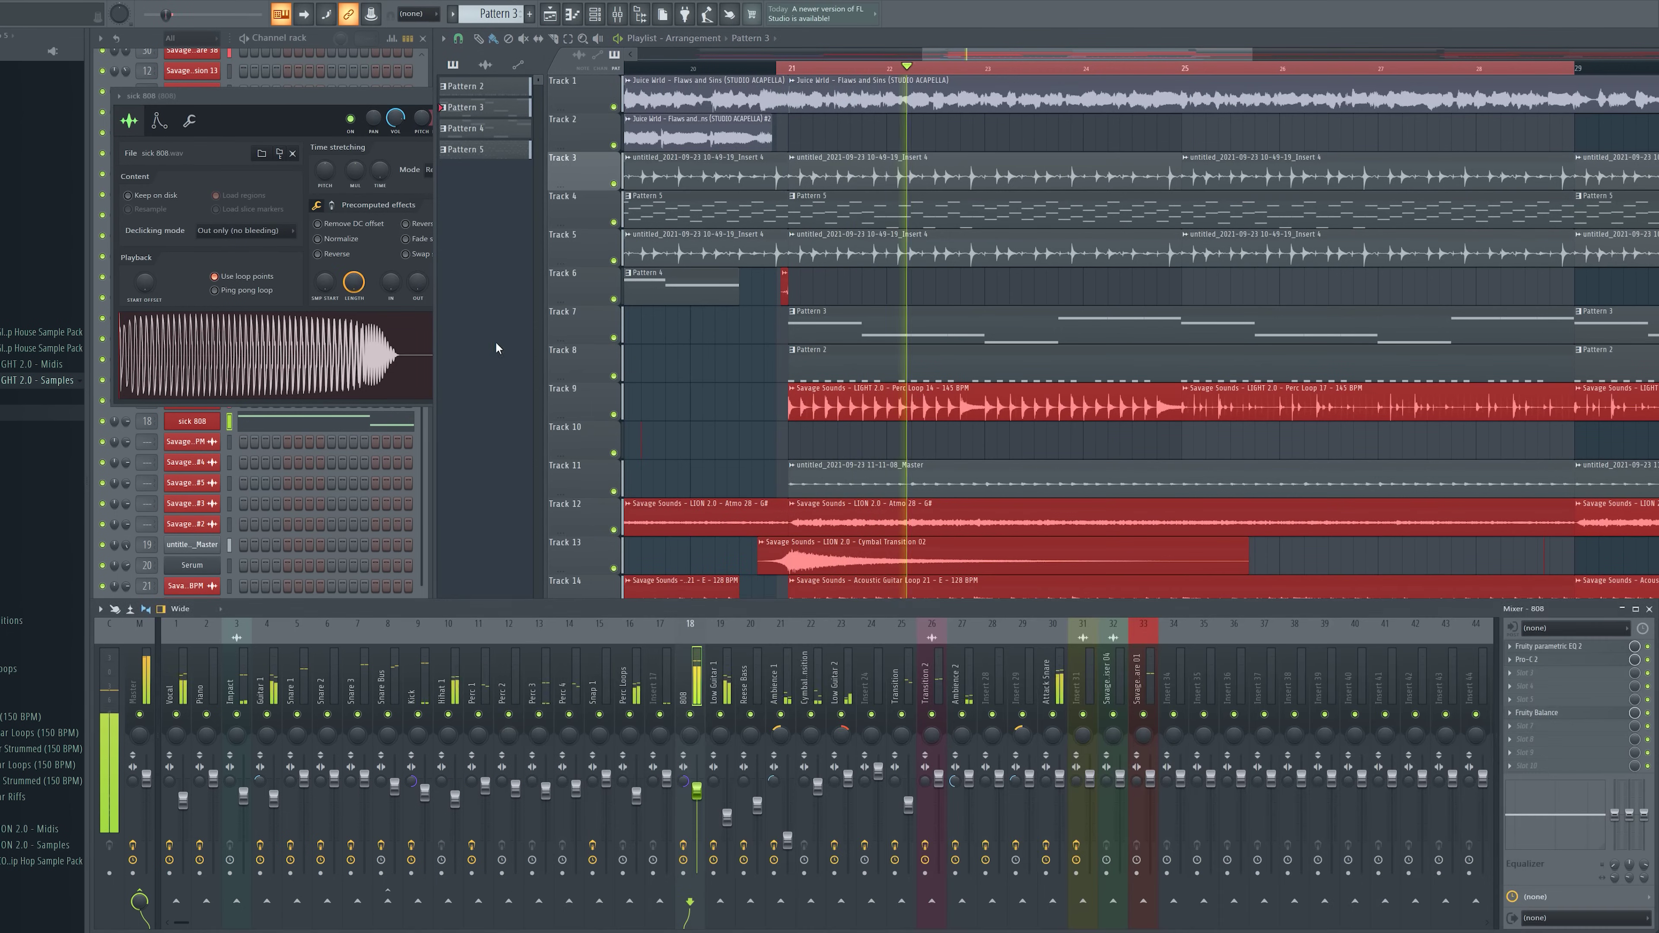
left_click(421, 103)
left_click(489, 96)
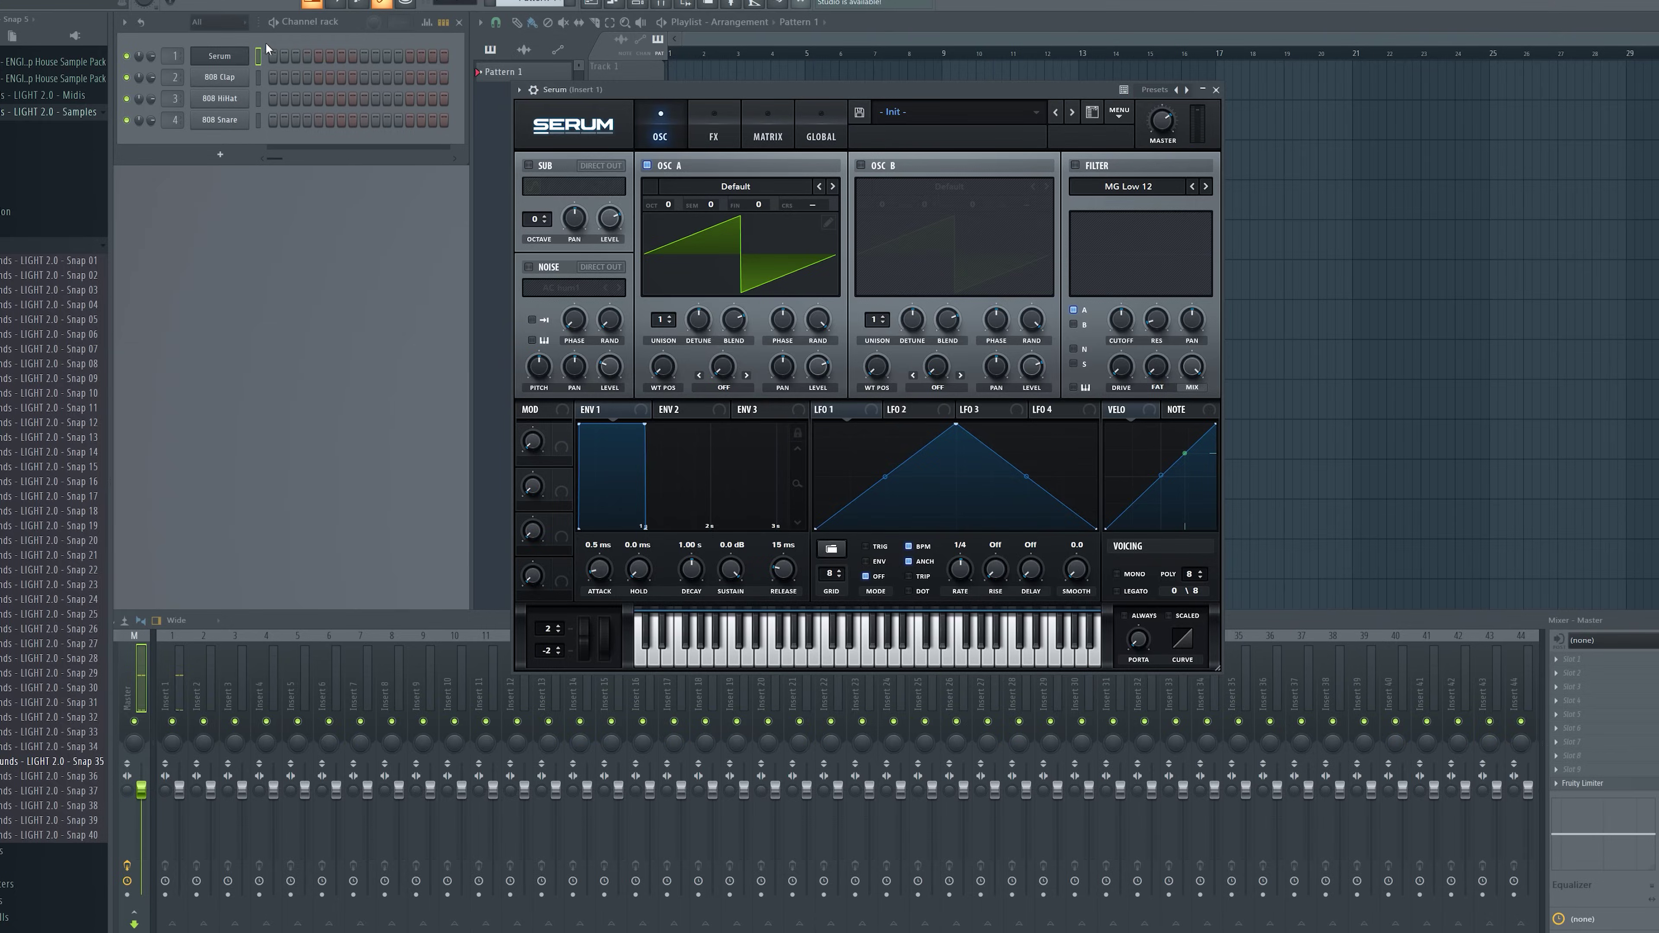
- Open the piano roll for the new Serum channel and draw a note at the pattern's start
right_click(235, 56)
left_click(269, 55)
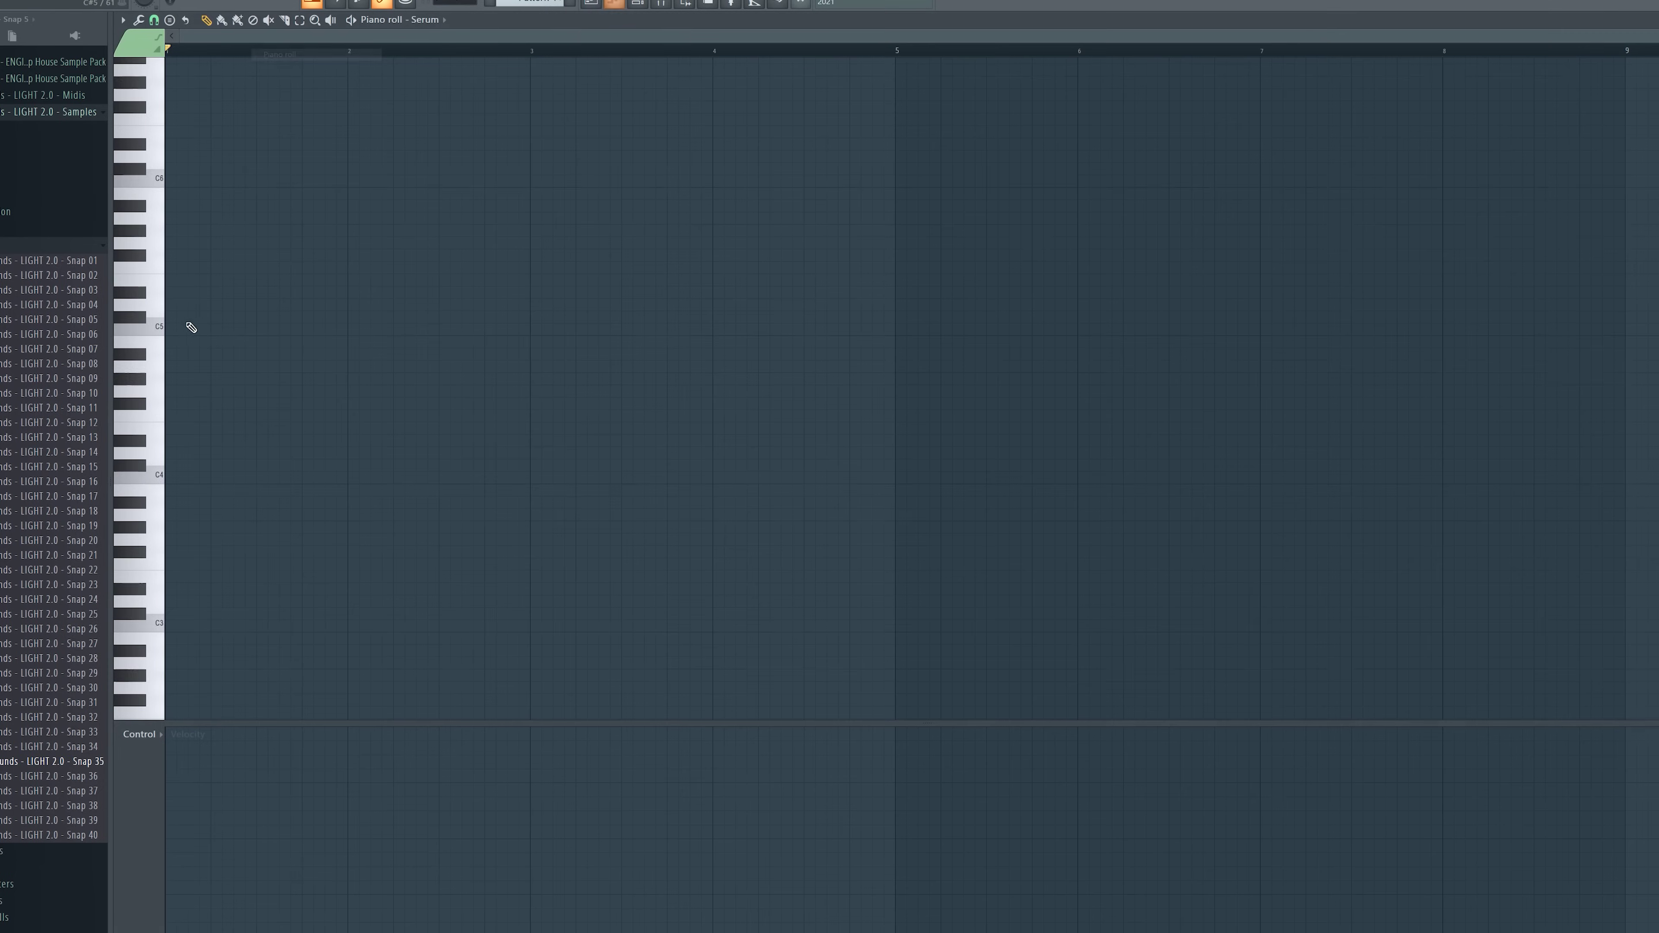
left_click(178, 193)
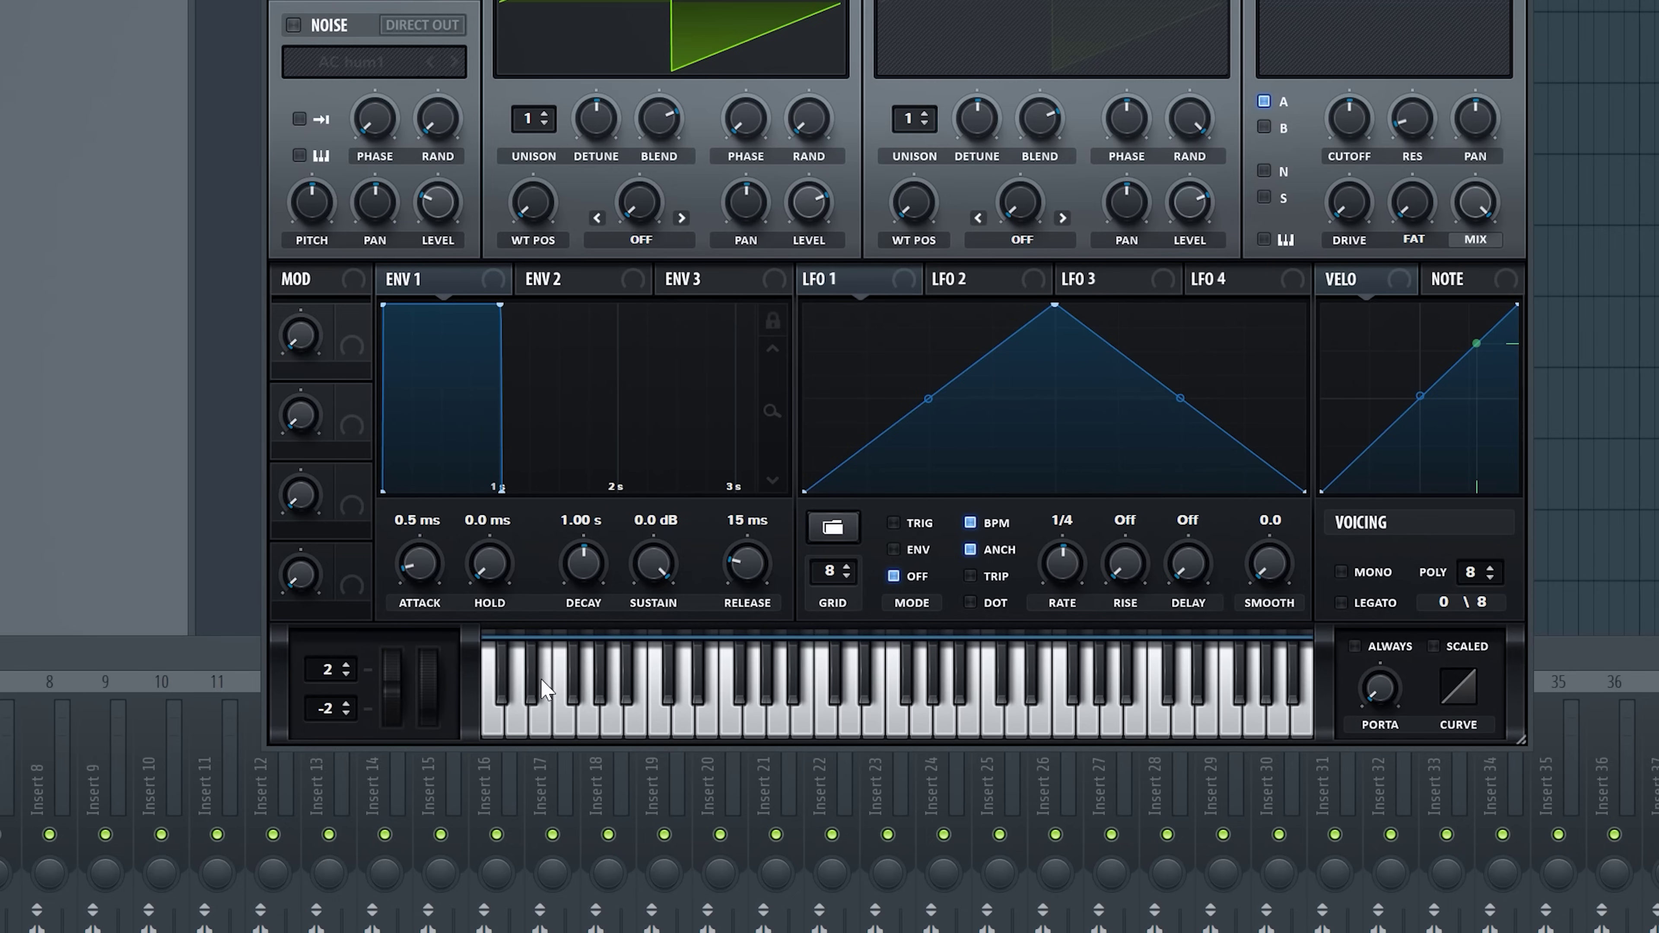
- Set Serum's Envelope 1 attack to 0 ms and decay to 2.5 ms, and lower its sustain
double_click(581, 521)
type("2.5")
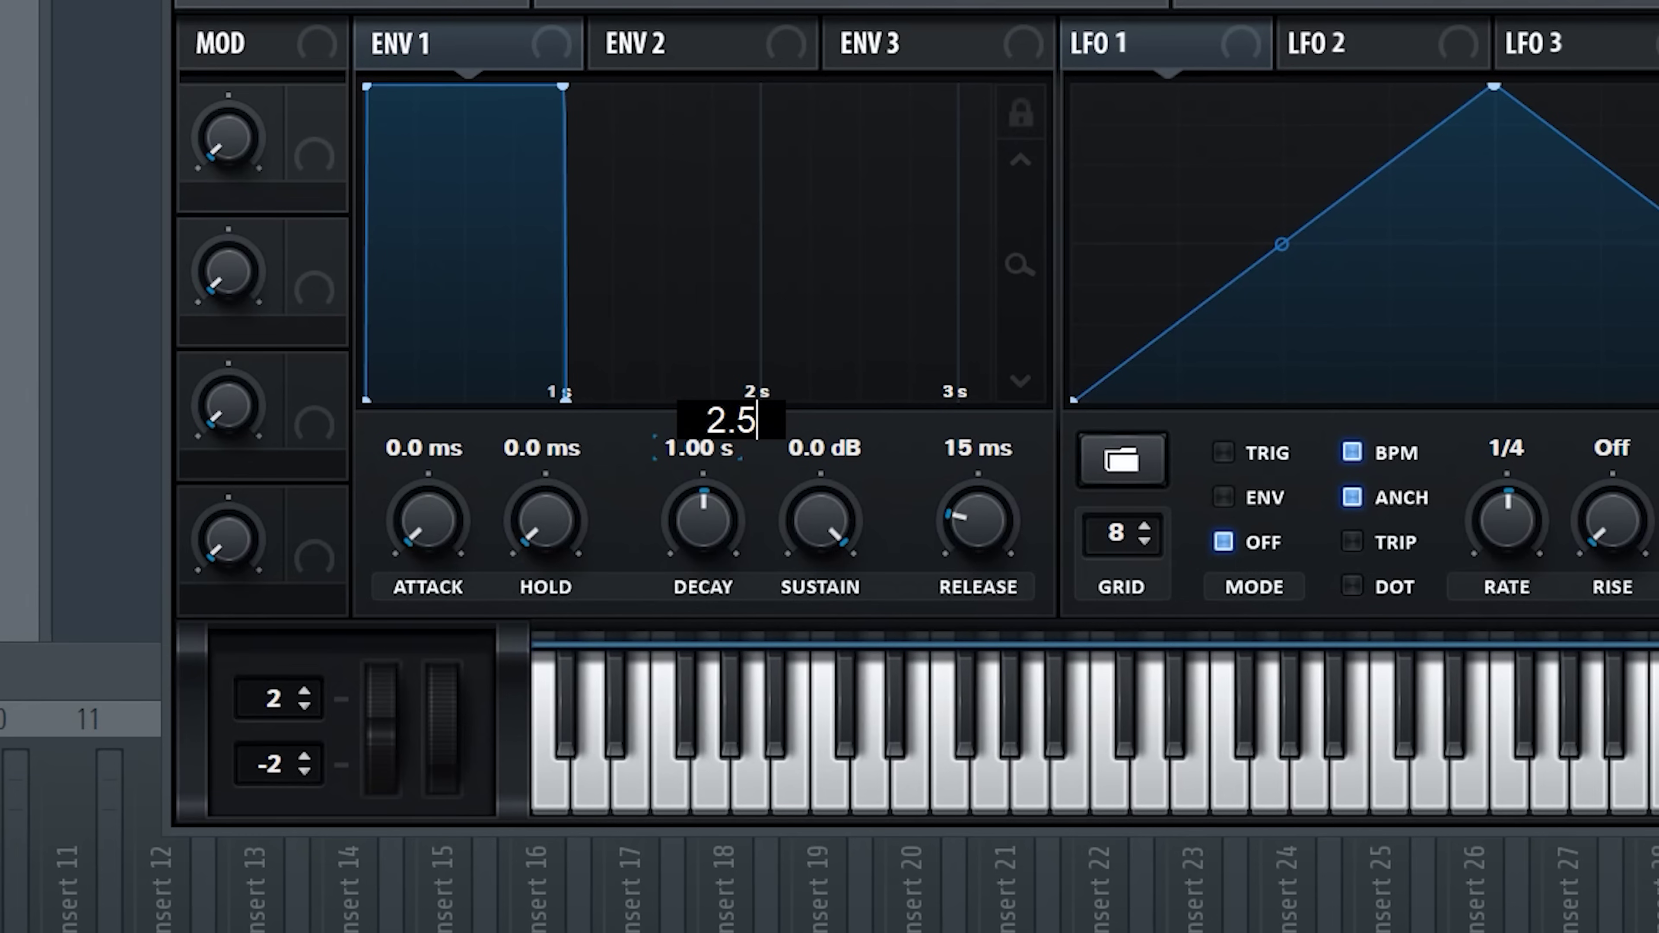
key("Return")
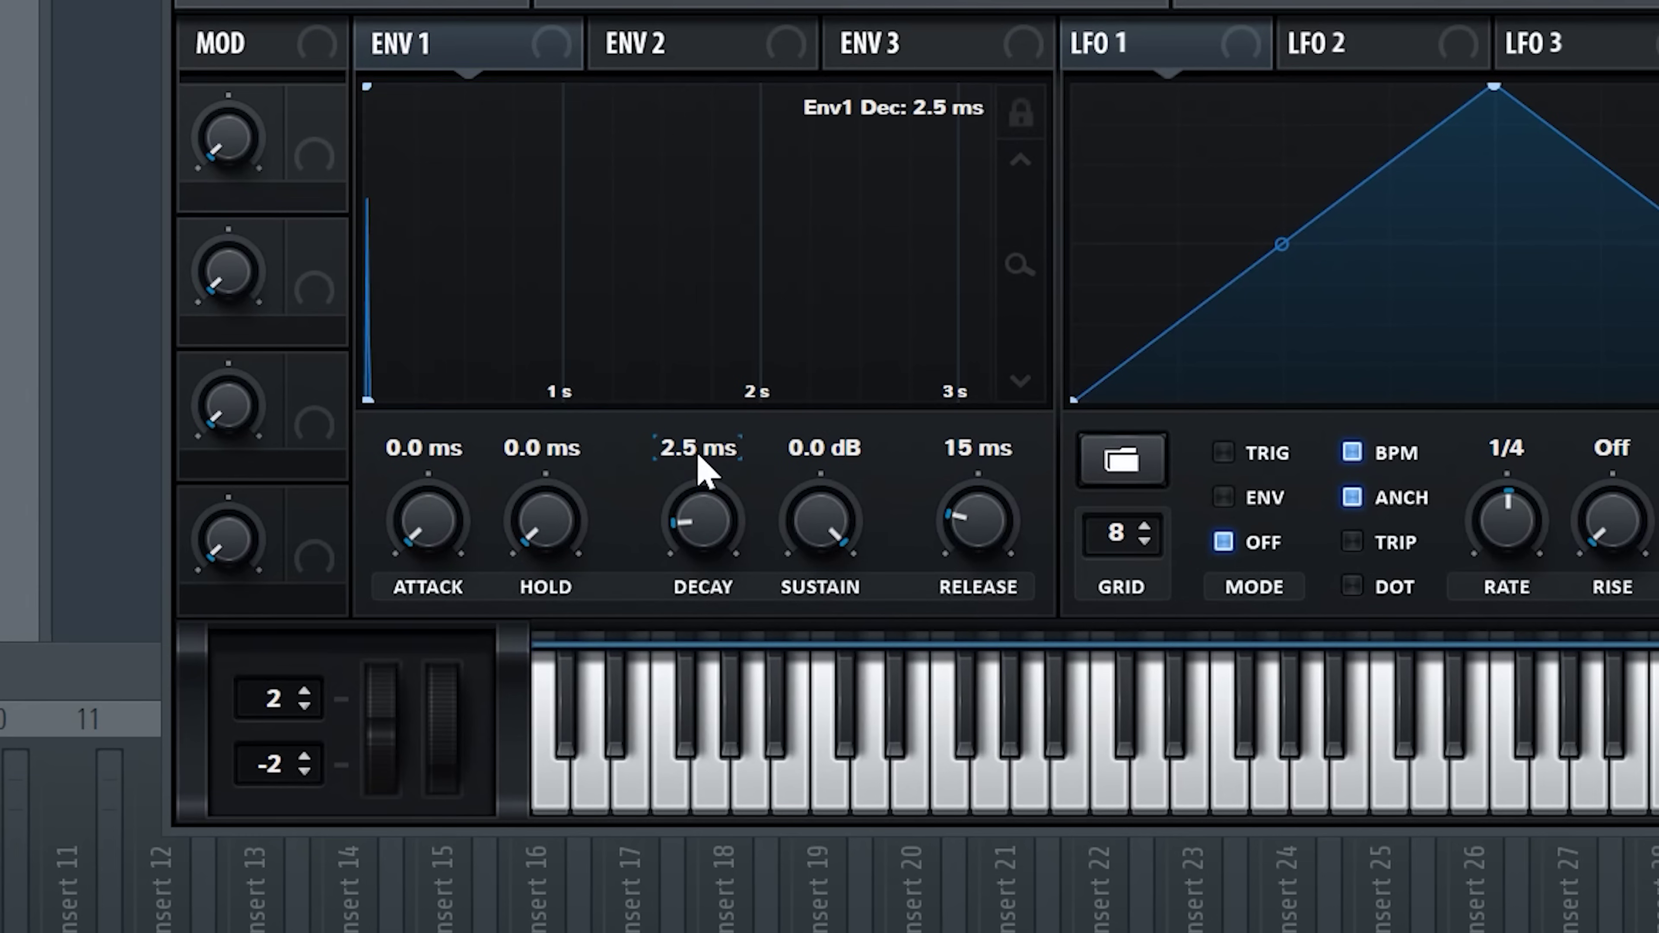
left_click_drag(807, 542, 807, 575)
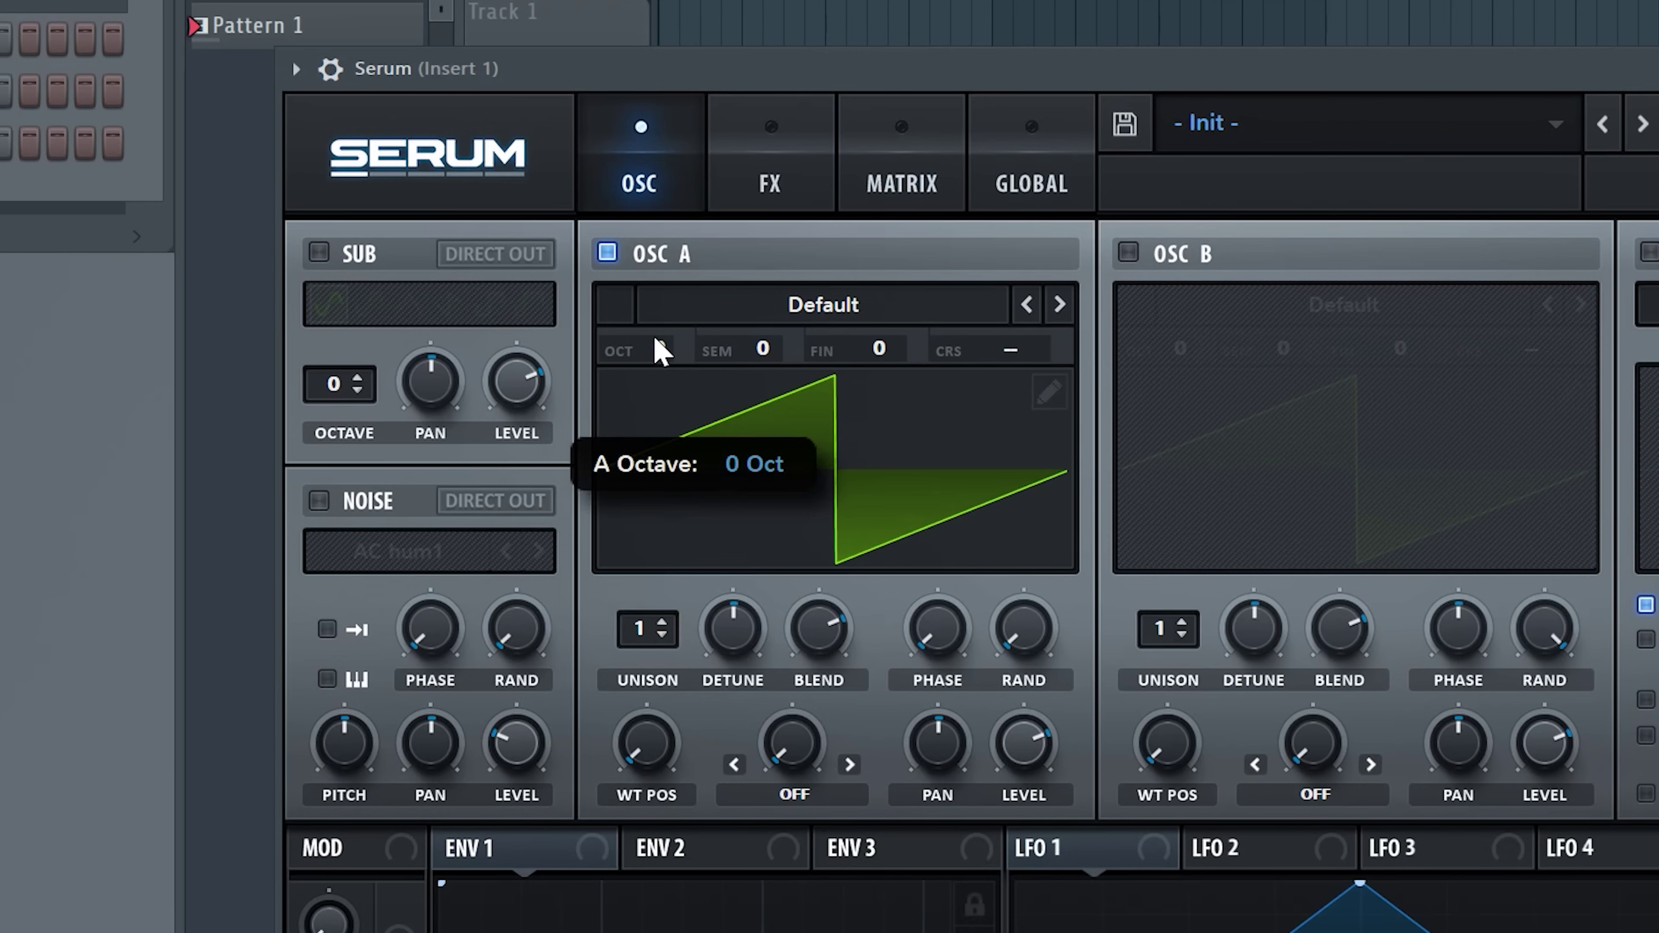
- Raise Serum's oscillator A by one octave and enable the distortion and compressor effects
left_click_drag(659, 344, 665, 333)
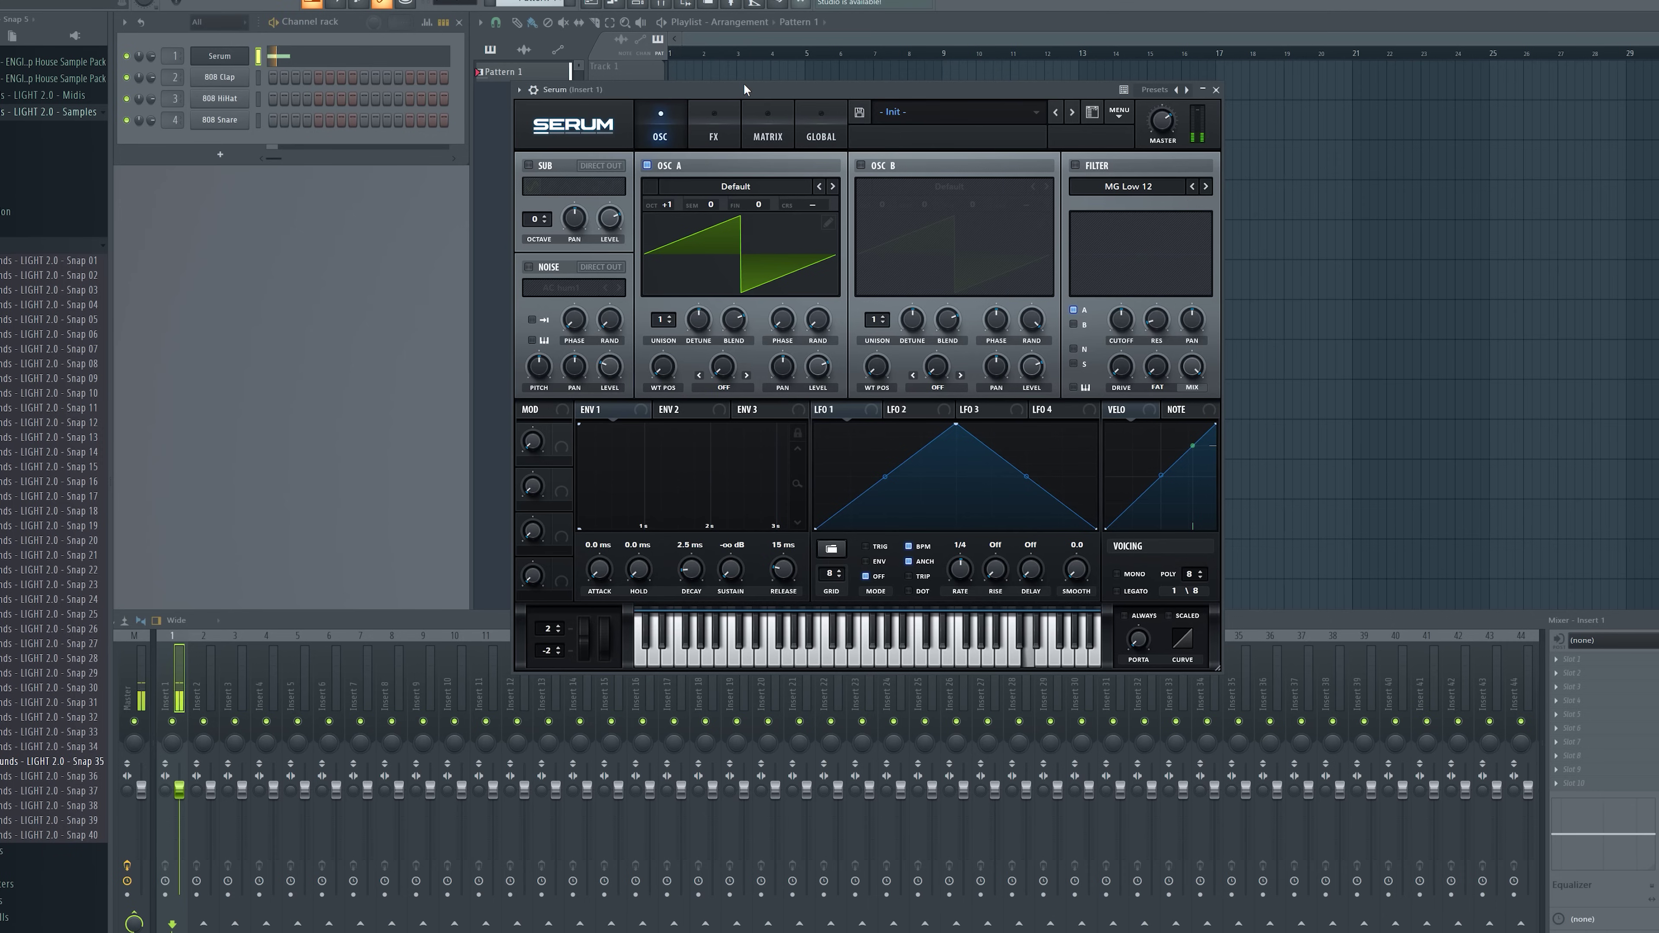
left_click(727, 133)
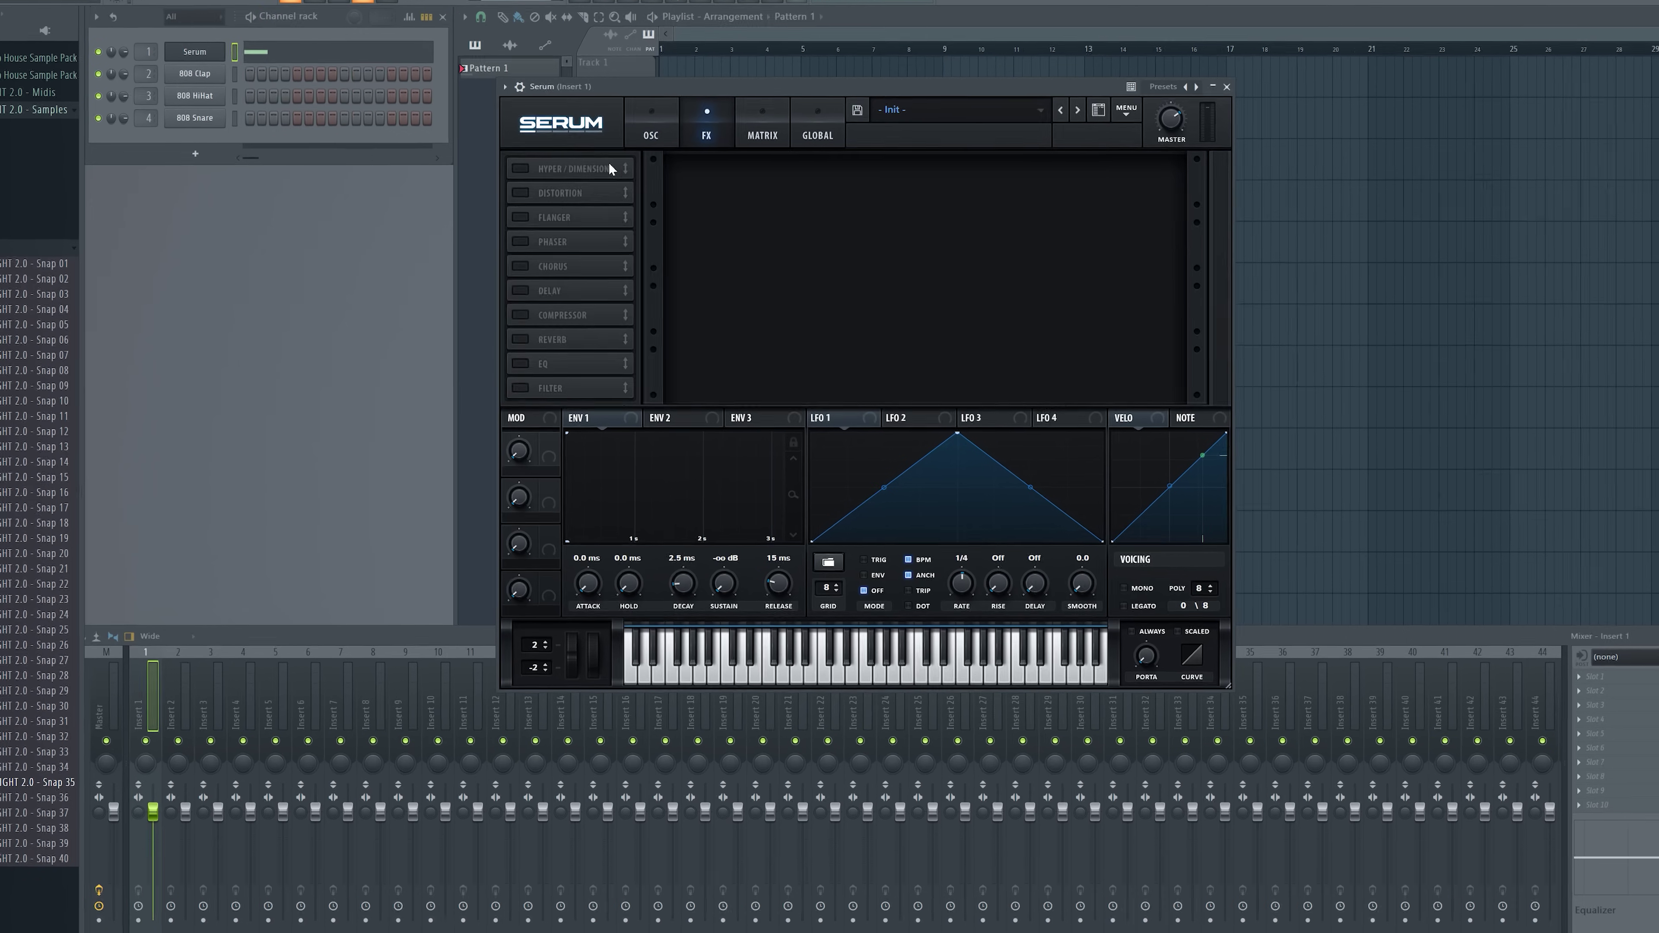
left_click(532, 192)
mouse_move(1040, 164)
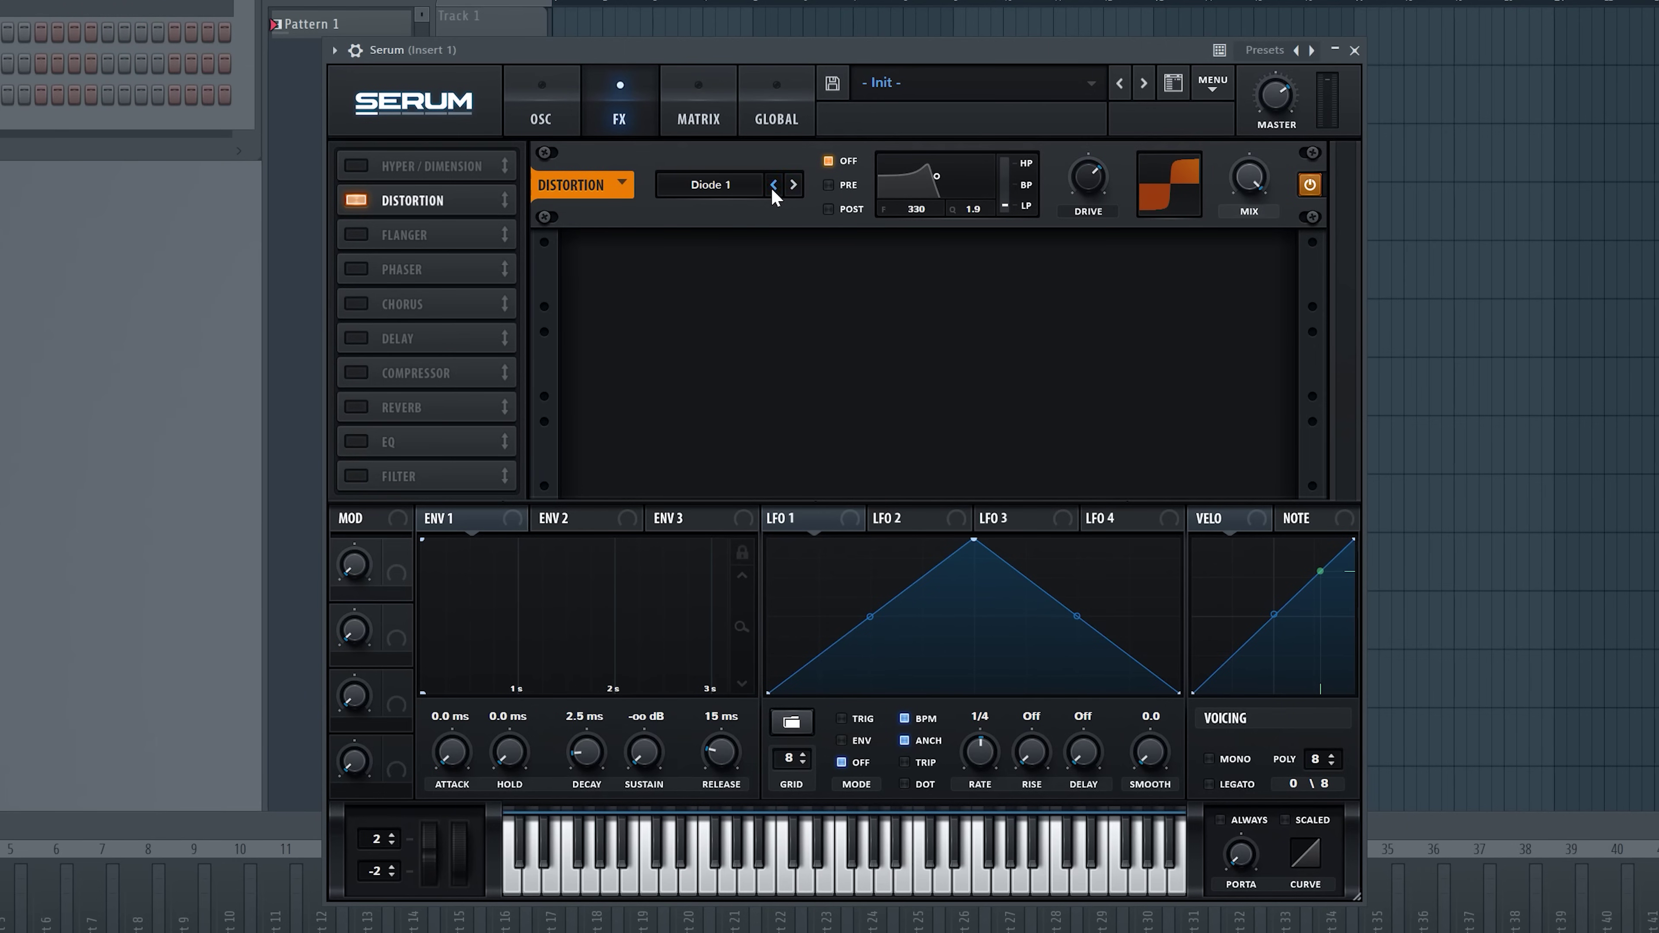
left_click(357, 373)
left_click(1030, 302)
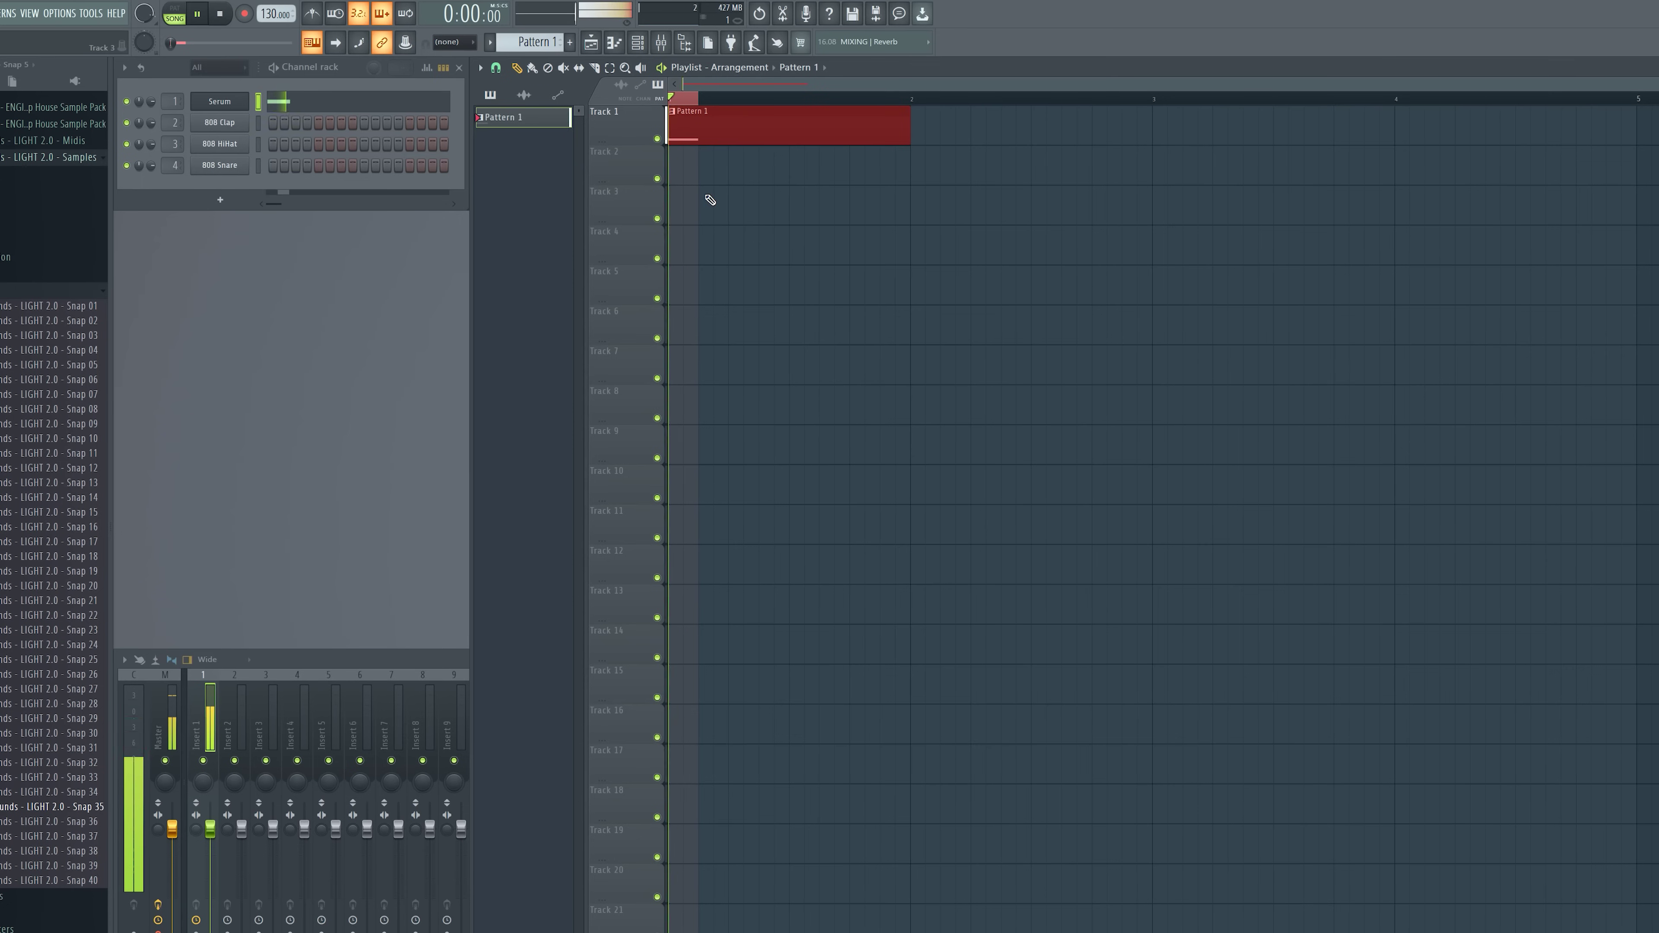
- Stop playback and render the selected part of the Serum pattern to a new audio clip
key("space")
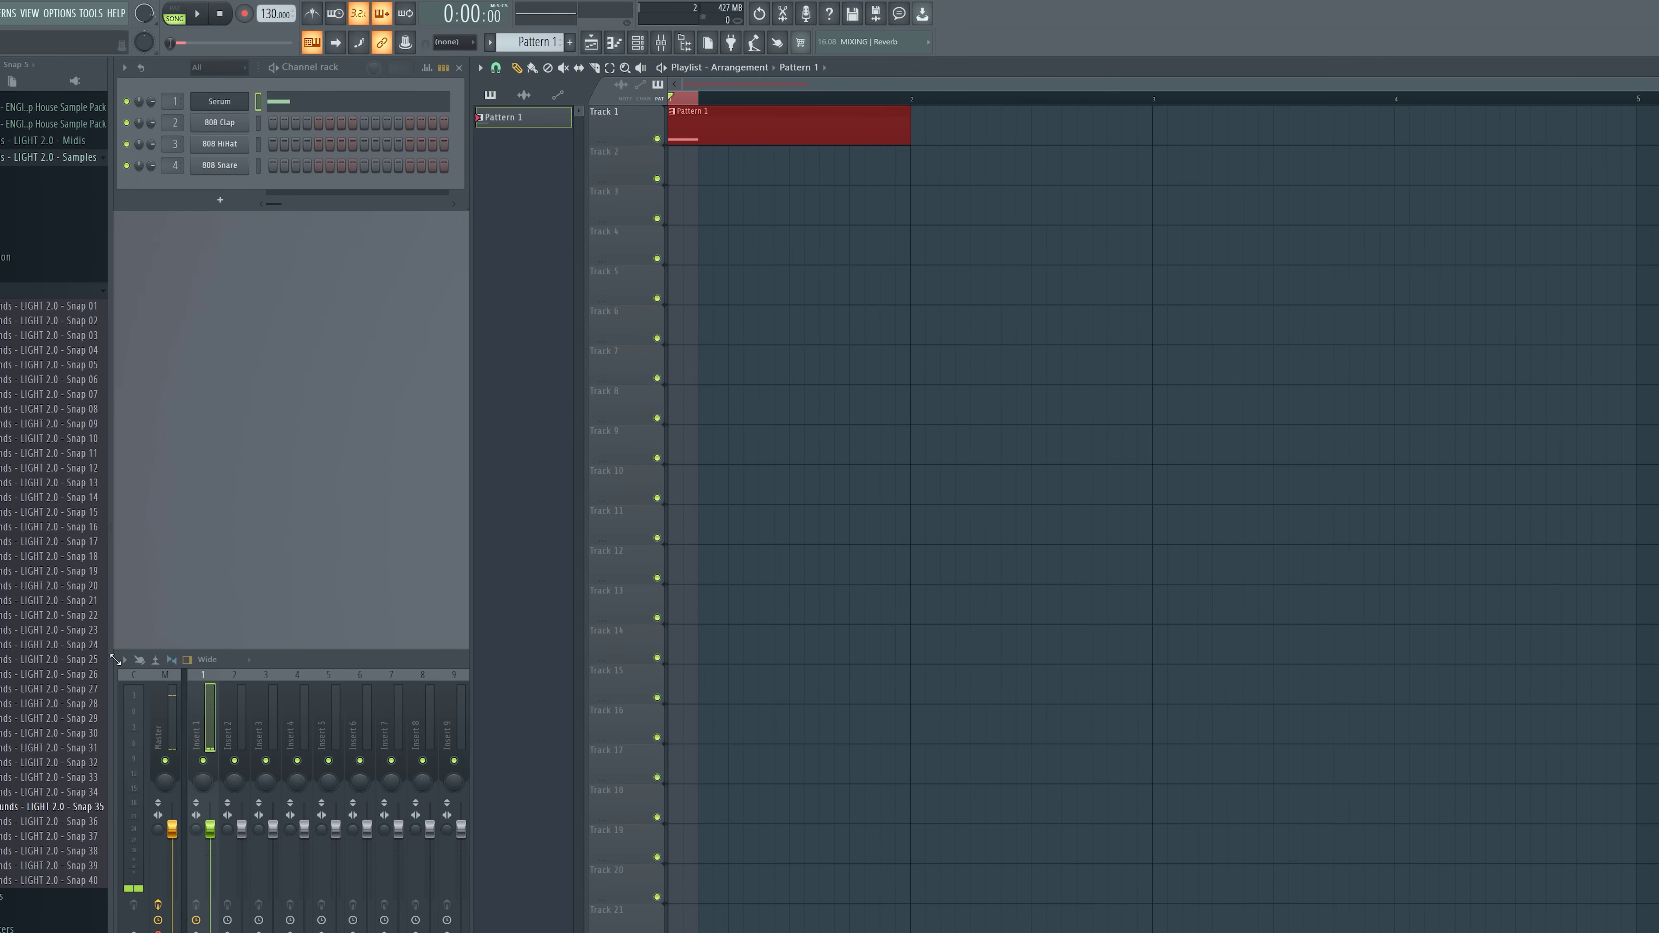
left_click(124, 659)
mouse_move(167, 602)
left_click(313, 603)
left_click(937, 626)
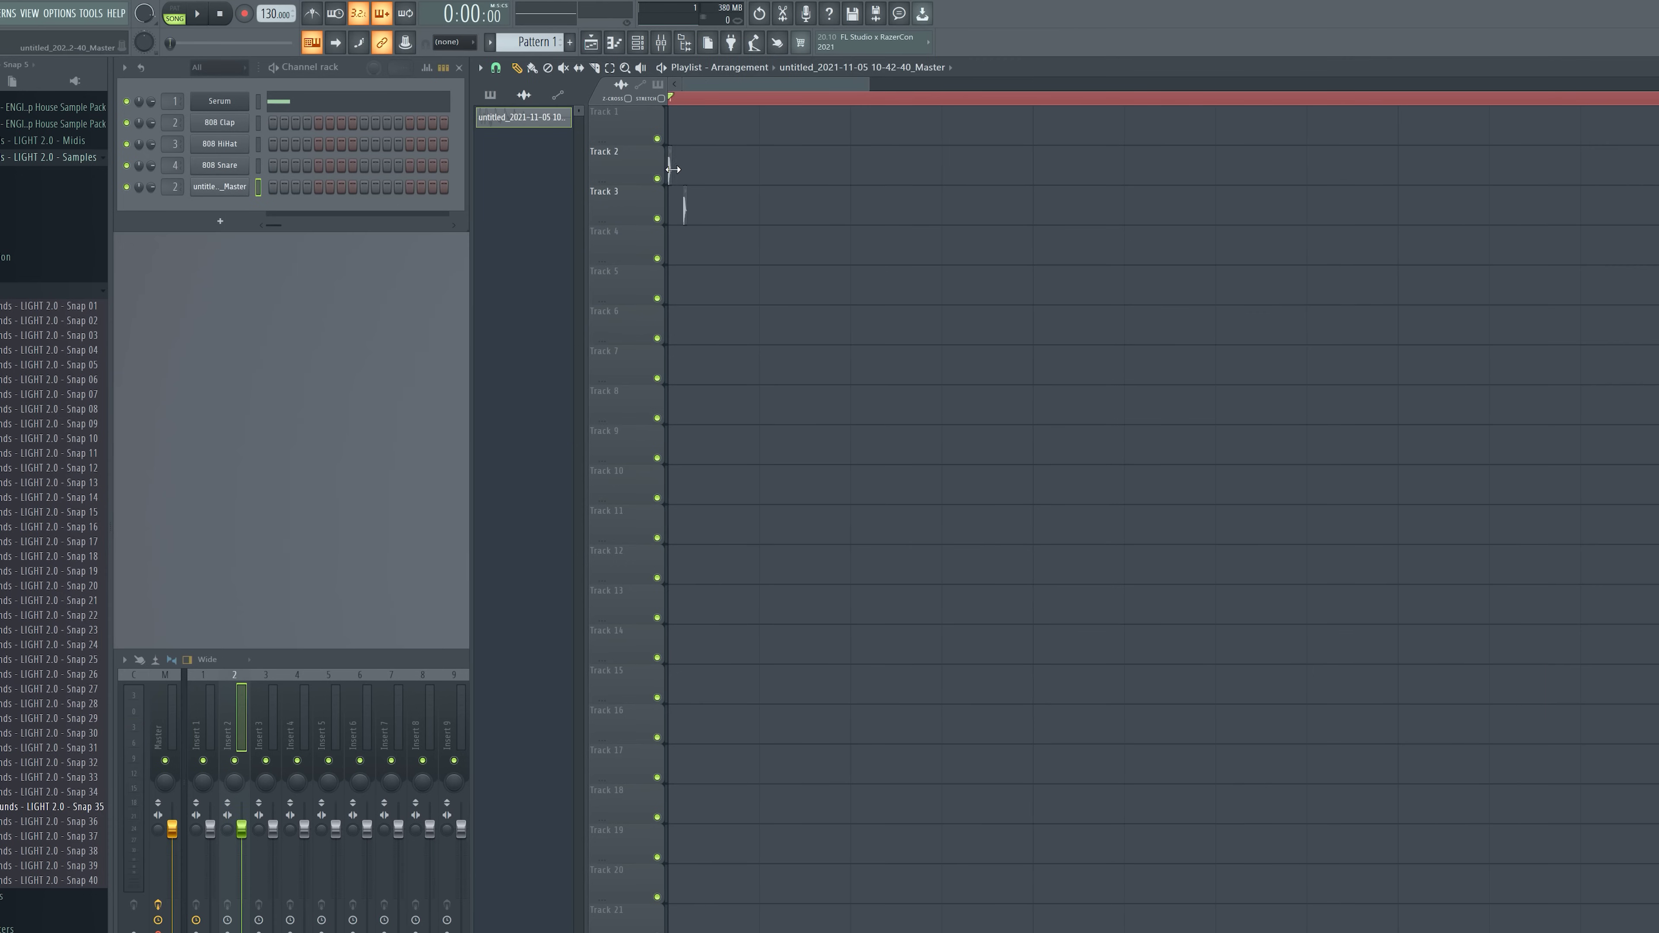
- Extend the rendered clip on Track 2, position its copy slightly behind it on Track 3, and preview both
left_click_drag(672, 168, 957, 168)
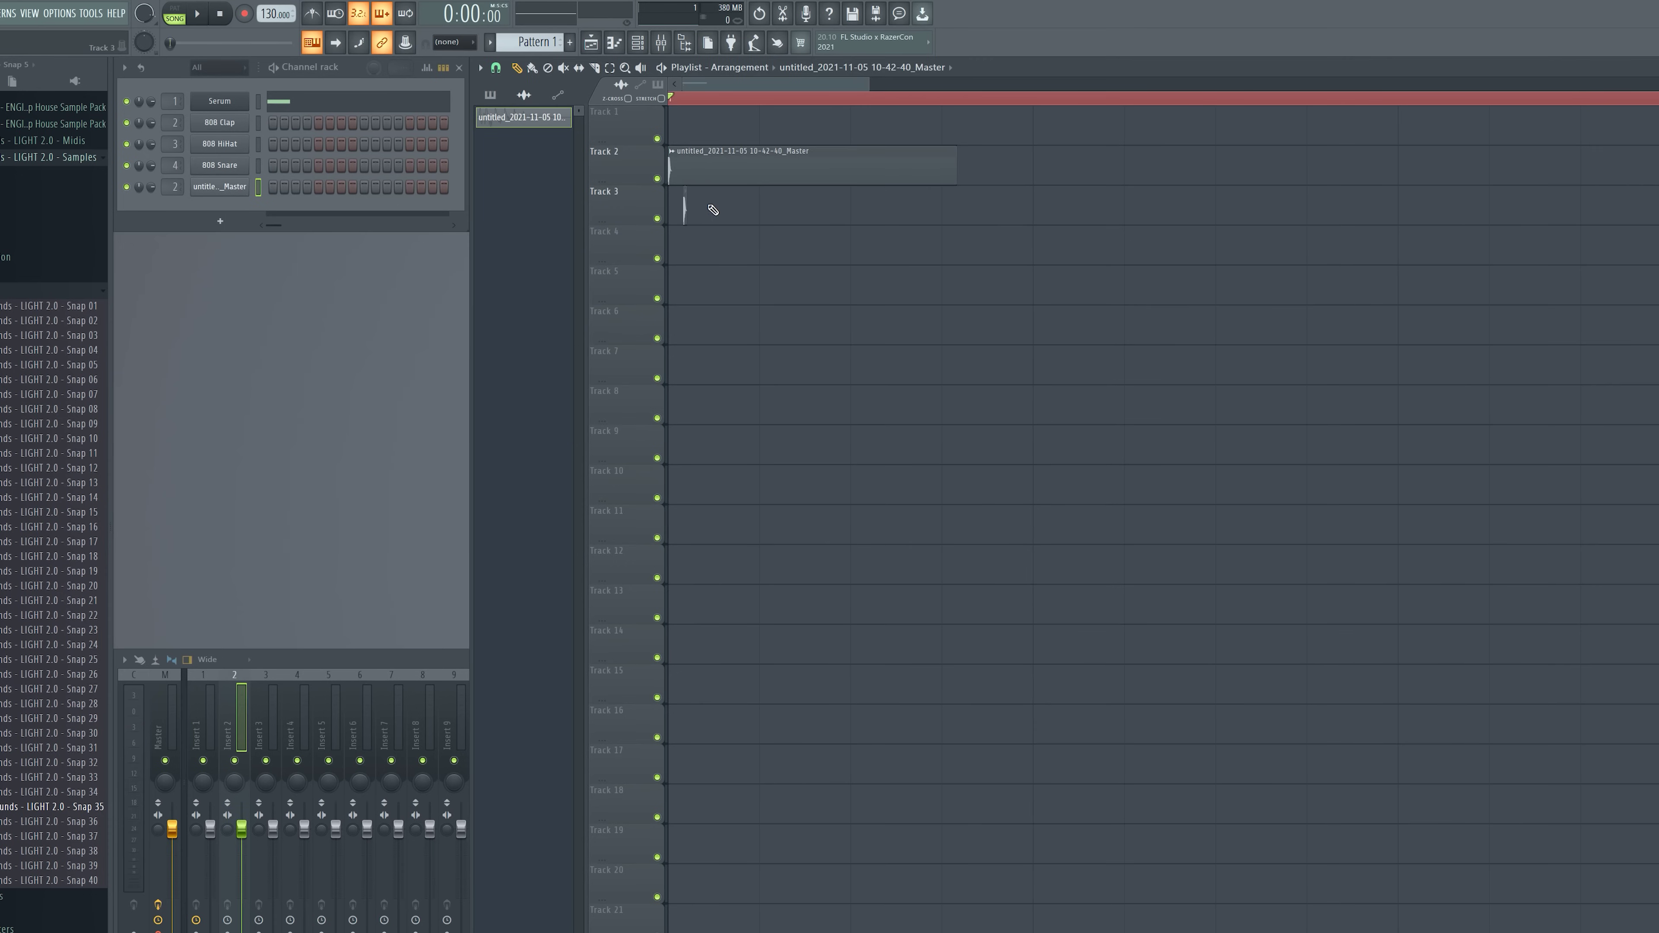
left_click_drag(702, 209, 679, 209)
key("space")
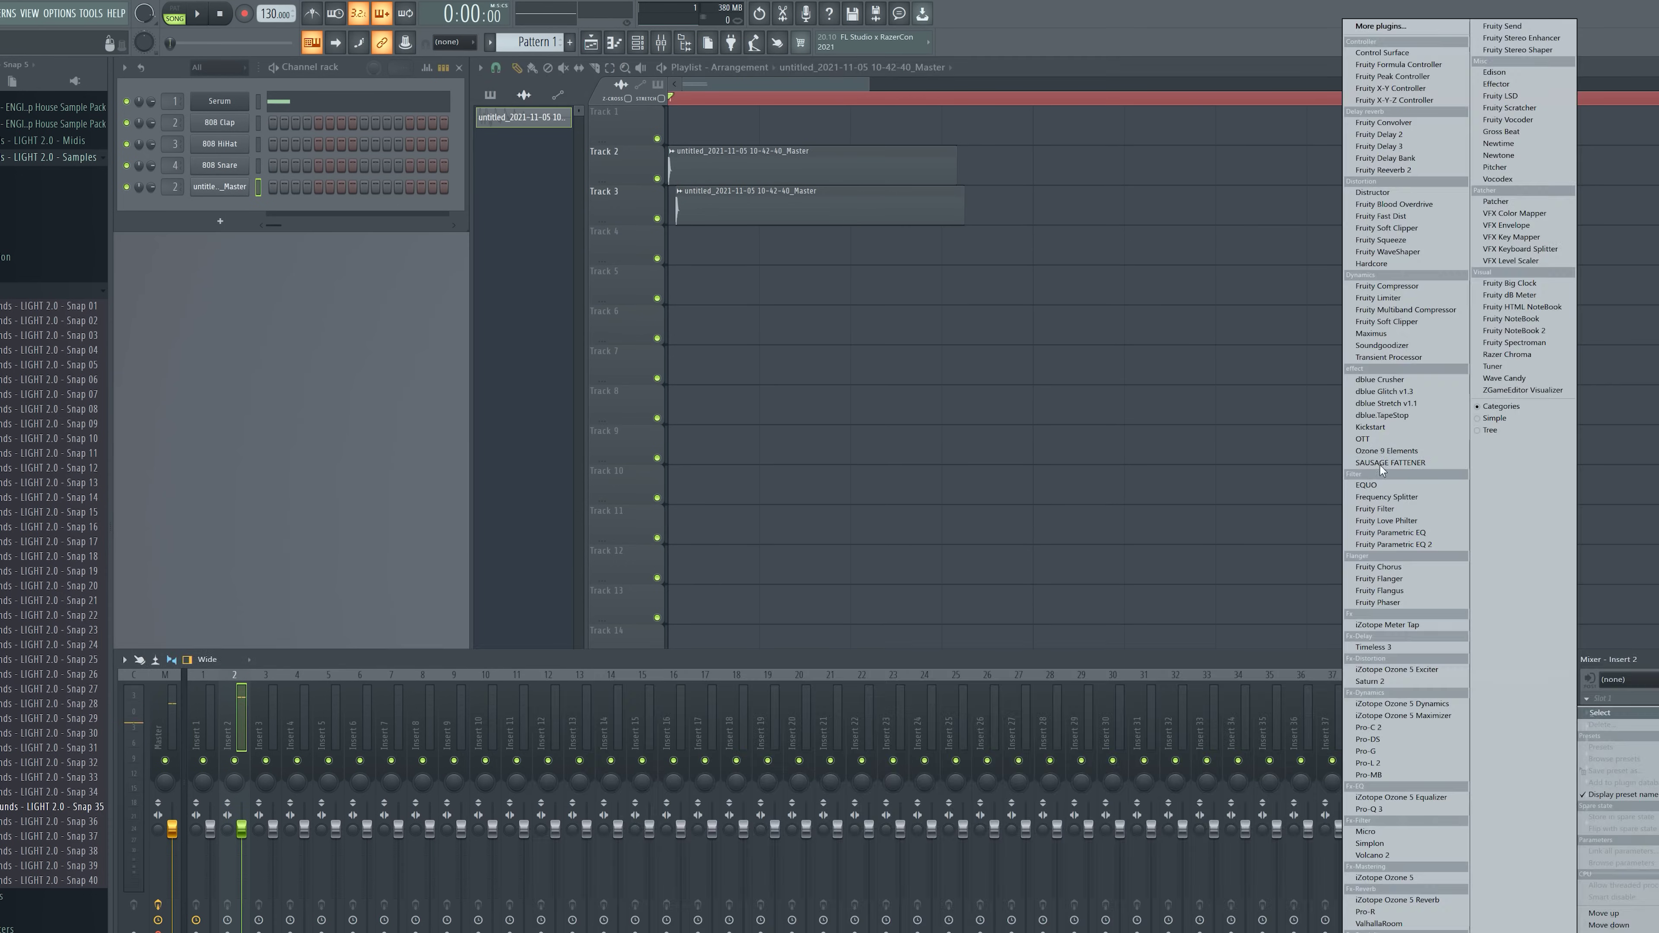
- Add OTT to the first effect slot of Insert 2, adjust its depth during playback and close it
left_click(1404, 439)
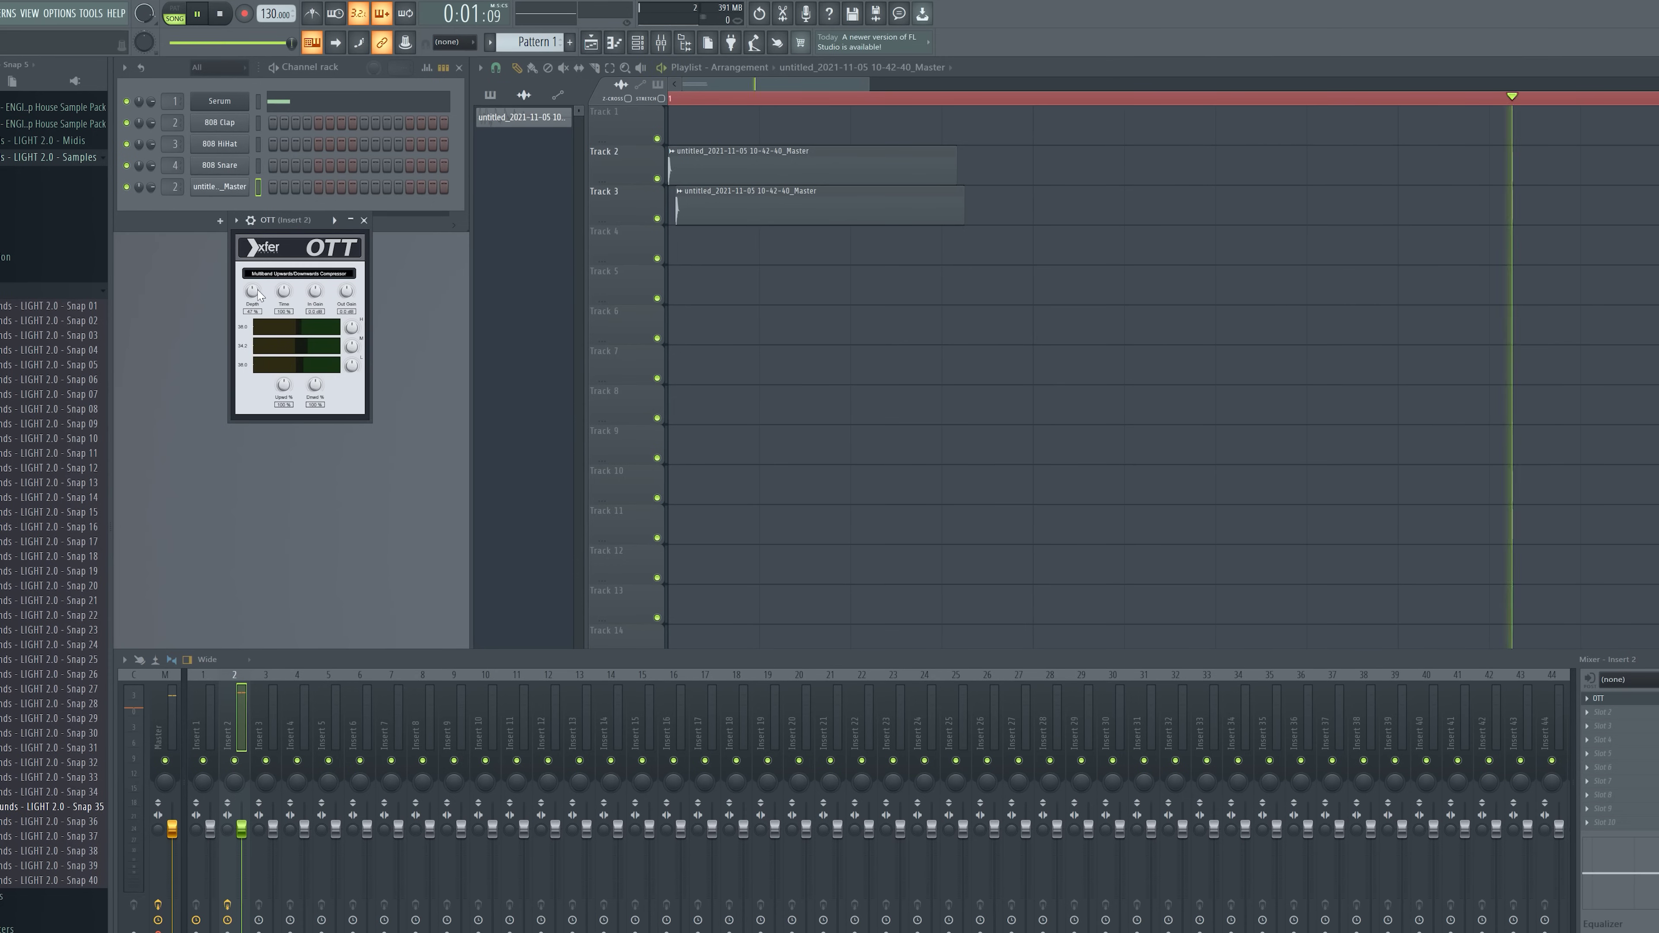
key("space")
key("space")
key("space")
key("space")
left_click(364, 221)
key("space")
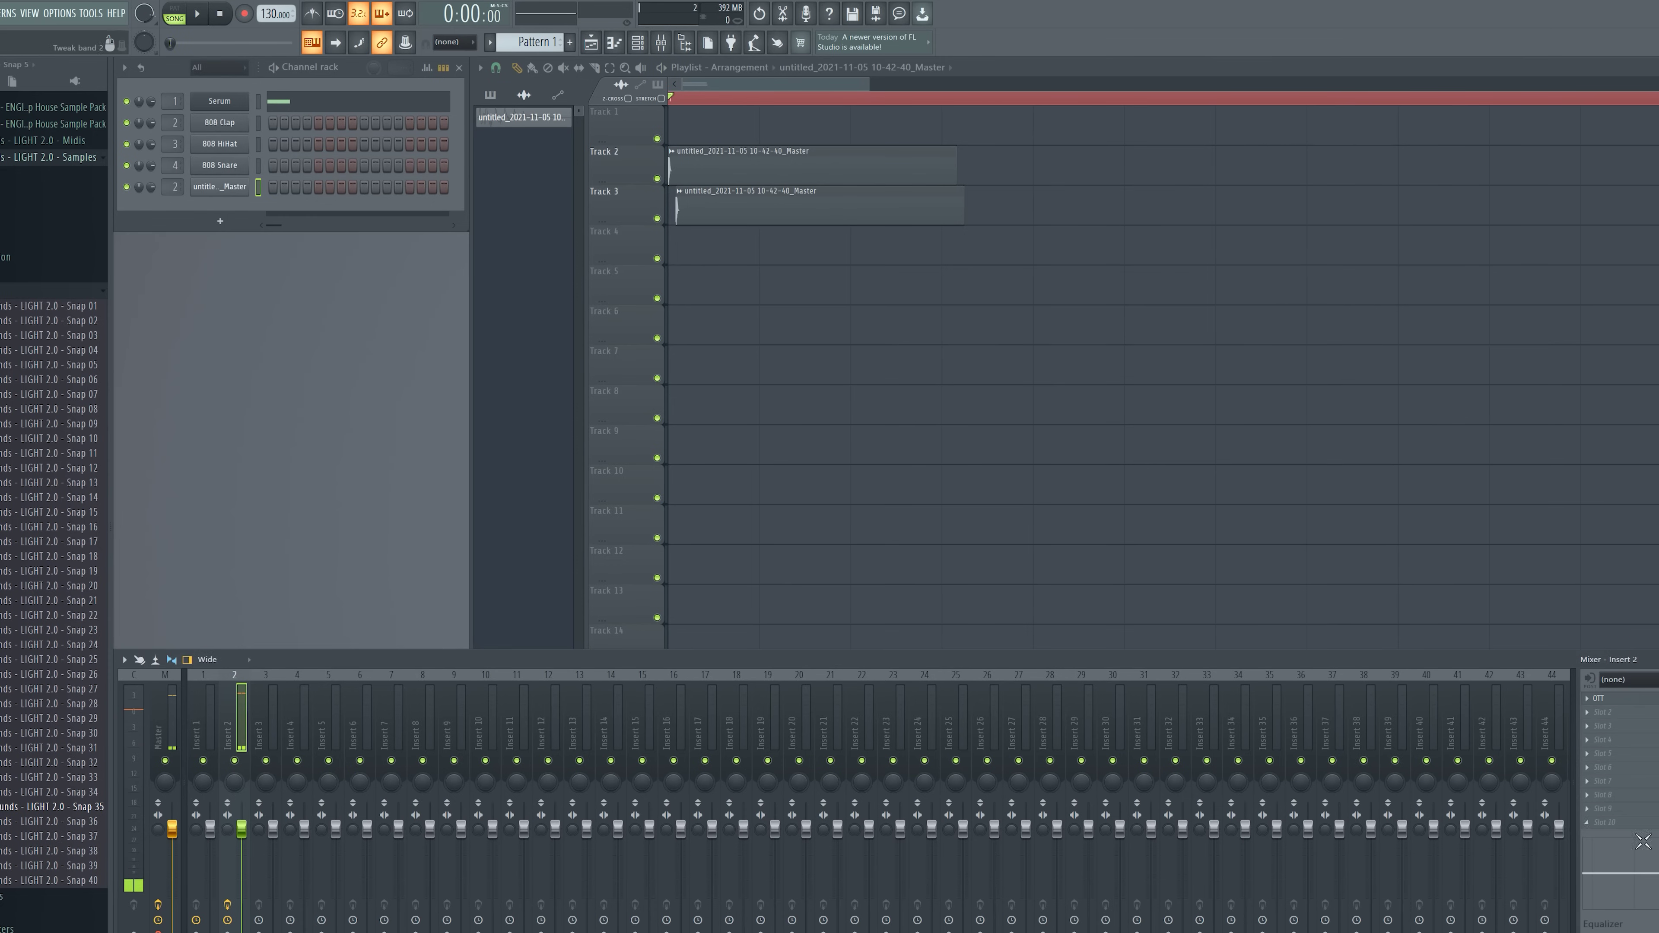
- Add Fruity Parametric EQ 2 to Insert 2, make band 1 a high pass with a raised cutoff, and lower band 6's frequency
left_click(1591, 714)
left_click(1407, 549)
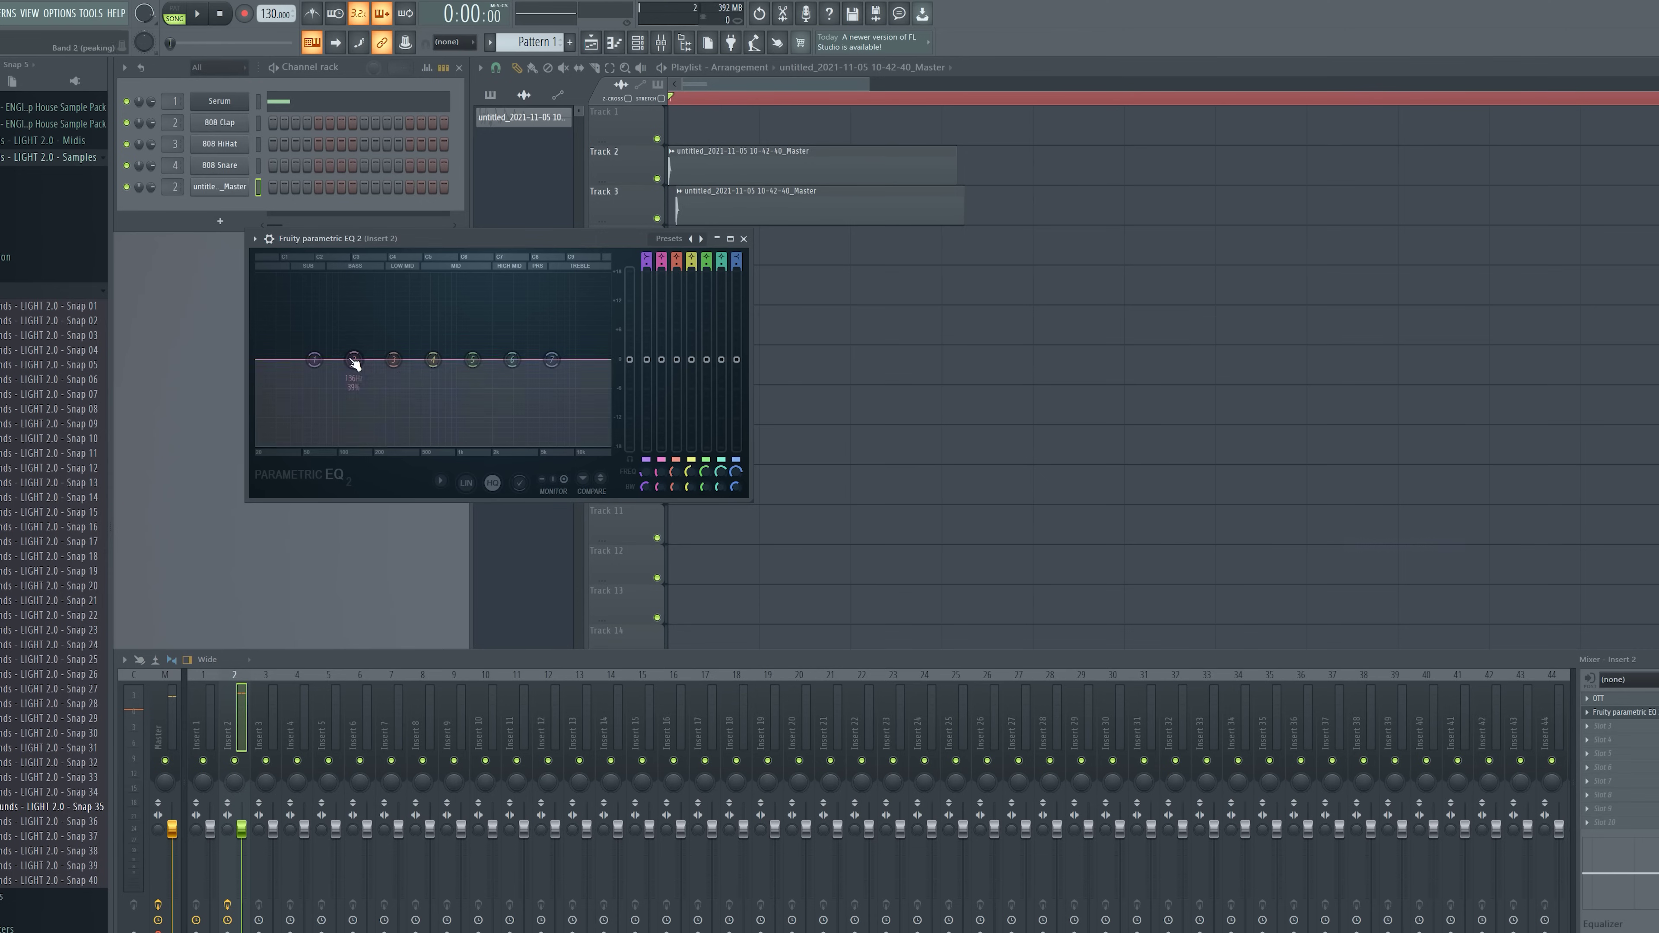
right_click(314, 359)
mouse_move(333, 393)
left_click(378, 428)
key("space")
left_click_drag(314, 359, 379, 359)
key("space")
key("space")
key("space")
left_click_drag(512, 360, 466, 358)
- Add ValhallaRoom to Insert 2 with 18% mix, 0.15 s decay and 5710 Hz high cut, lowering the depth during playback
key("space")
key("space")
key("space")
key("space")
key("space")
key("space")
key("space")
key("space")
key("space")
key("space")
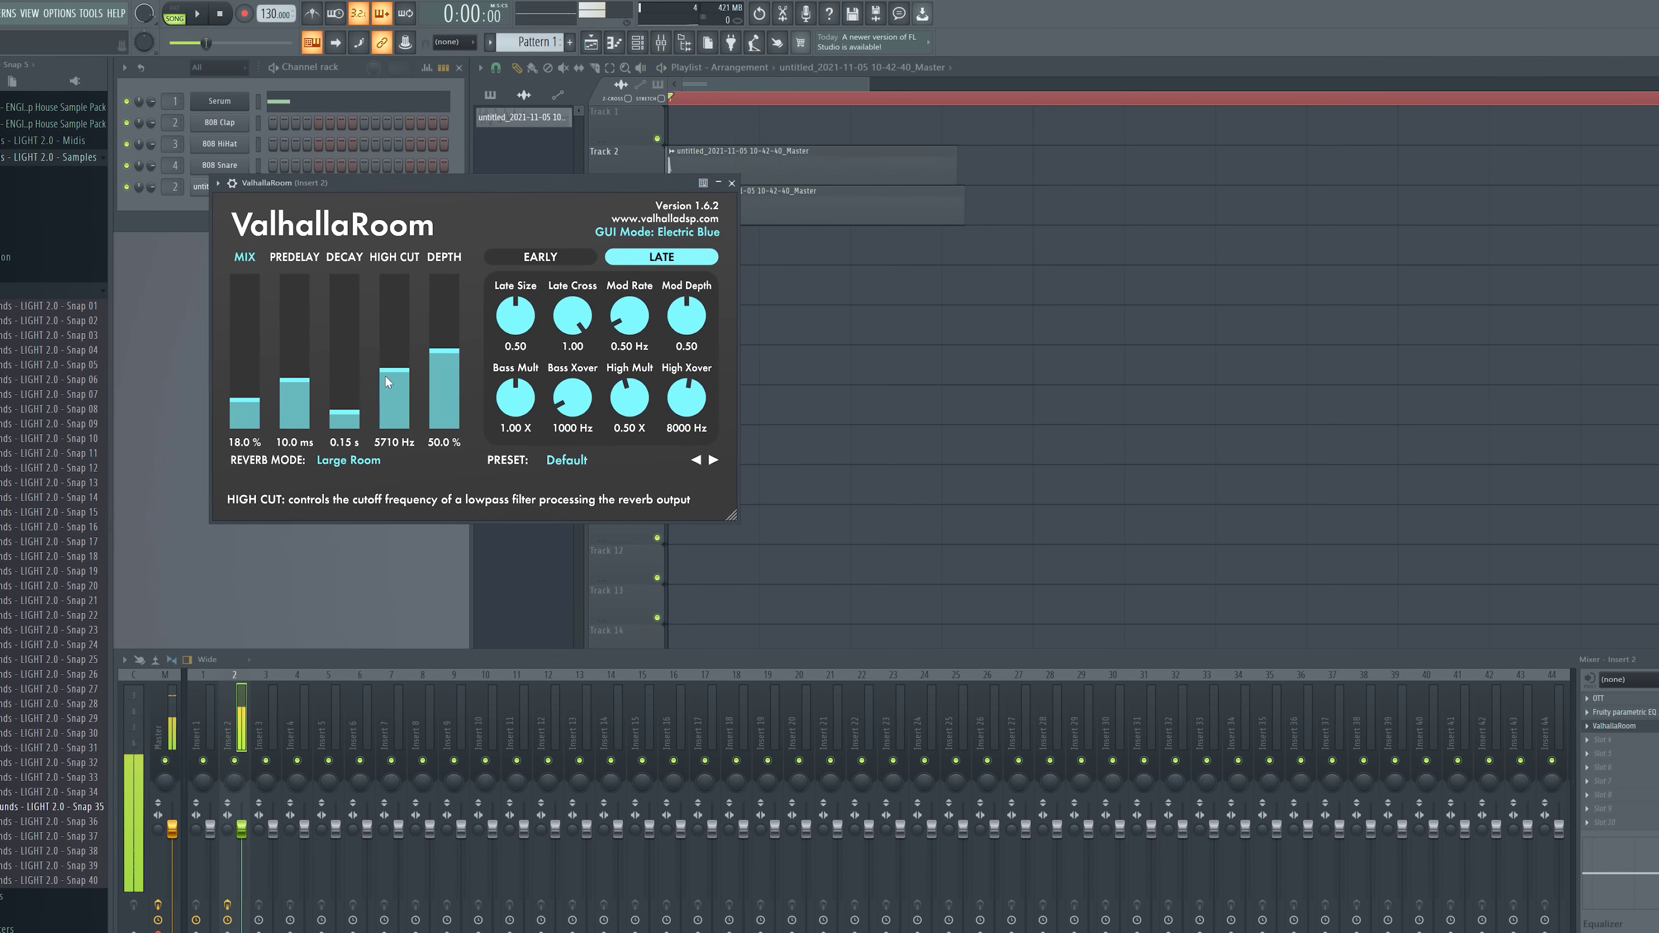
left_click_drag(444, 350, 444, 397)
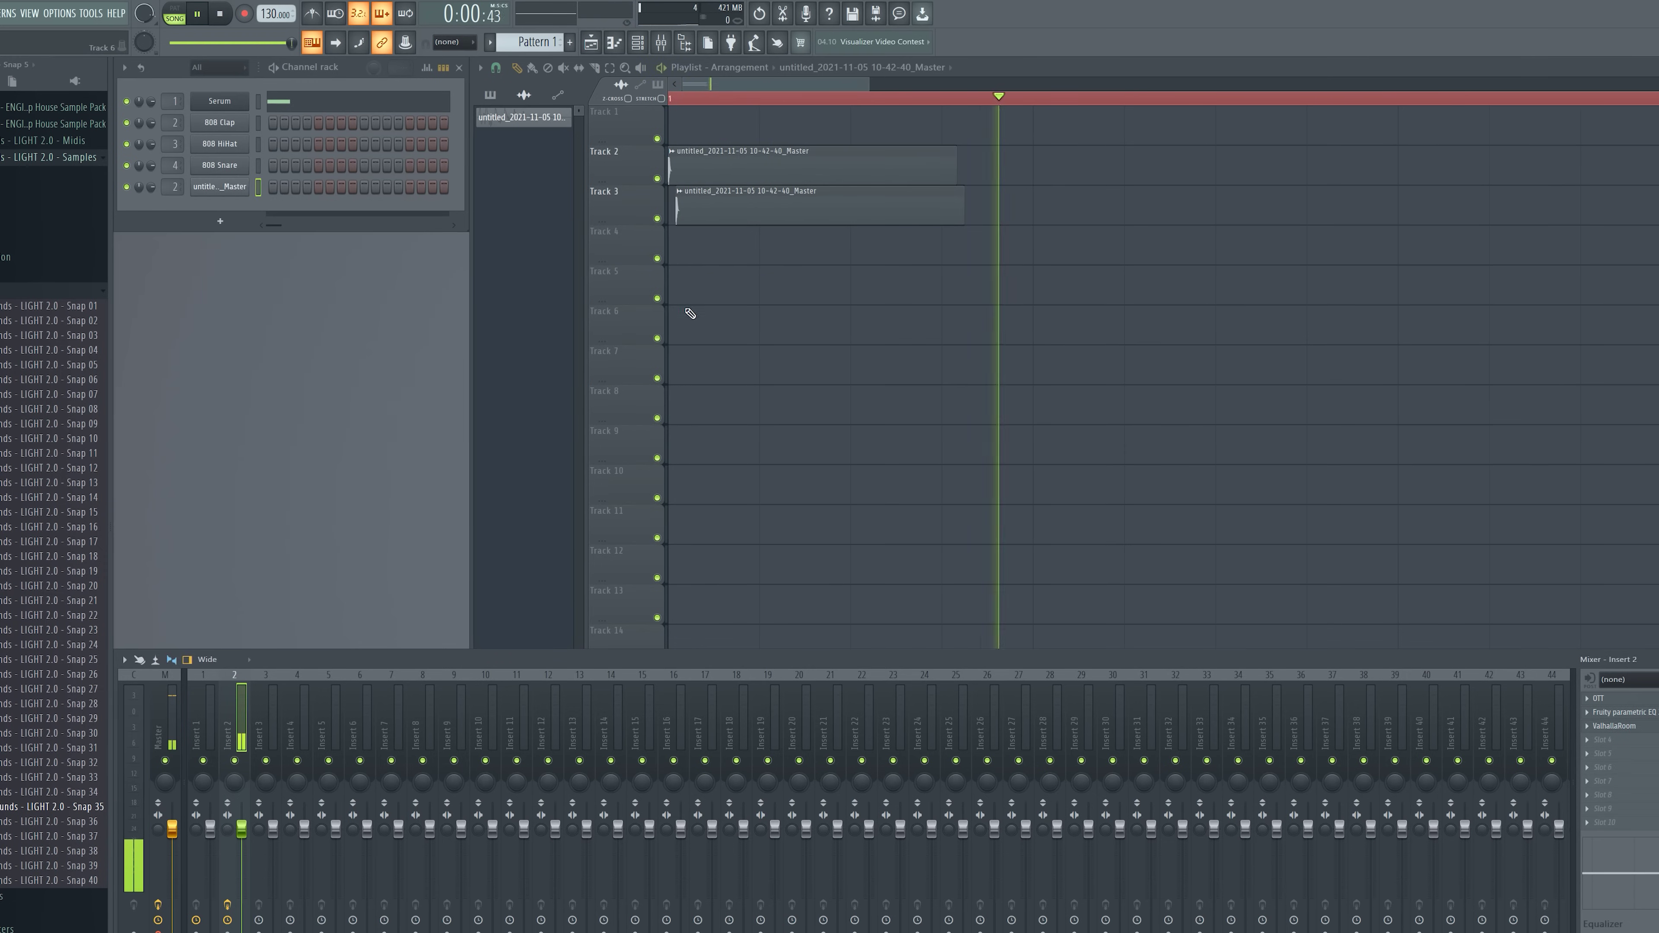
key("space")
key("space")
key("space")
key("space")
key("space")
- Set the time selection over the two layered clips and render the processed result to a new audio clip
left_click_drag(669, 98, 788, 164)
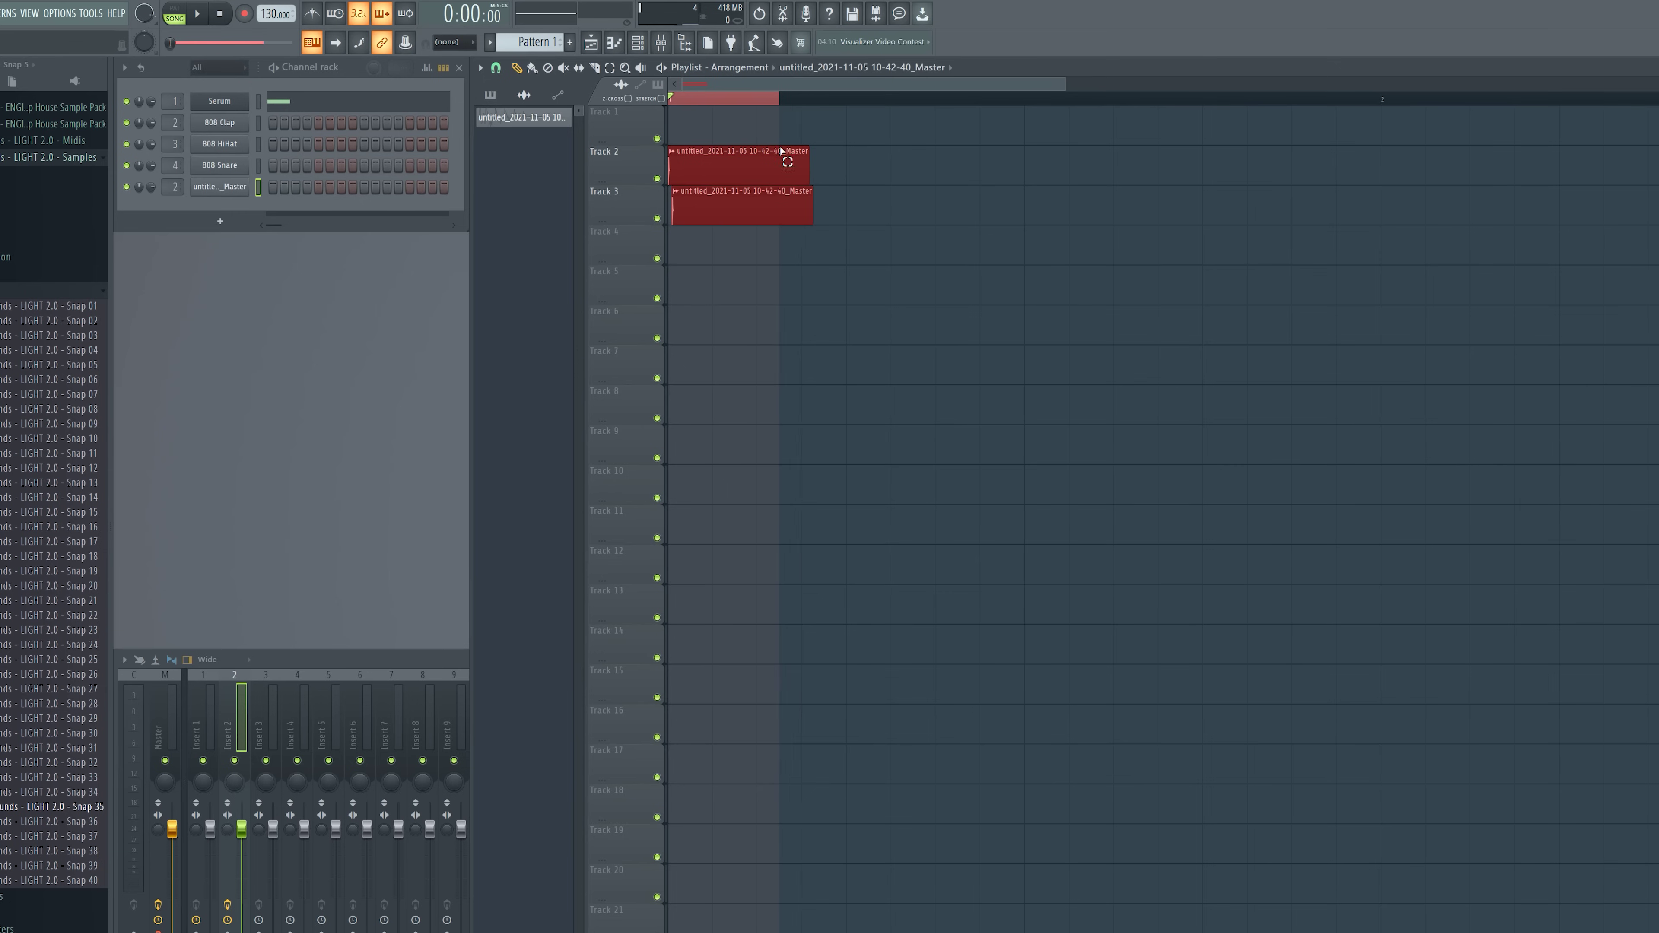
key("space")
key("ctrl+d")
key("space")
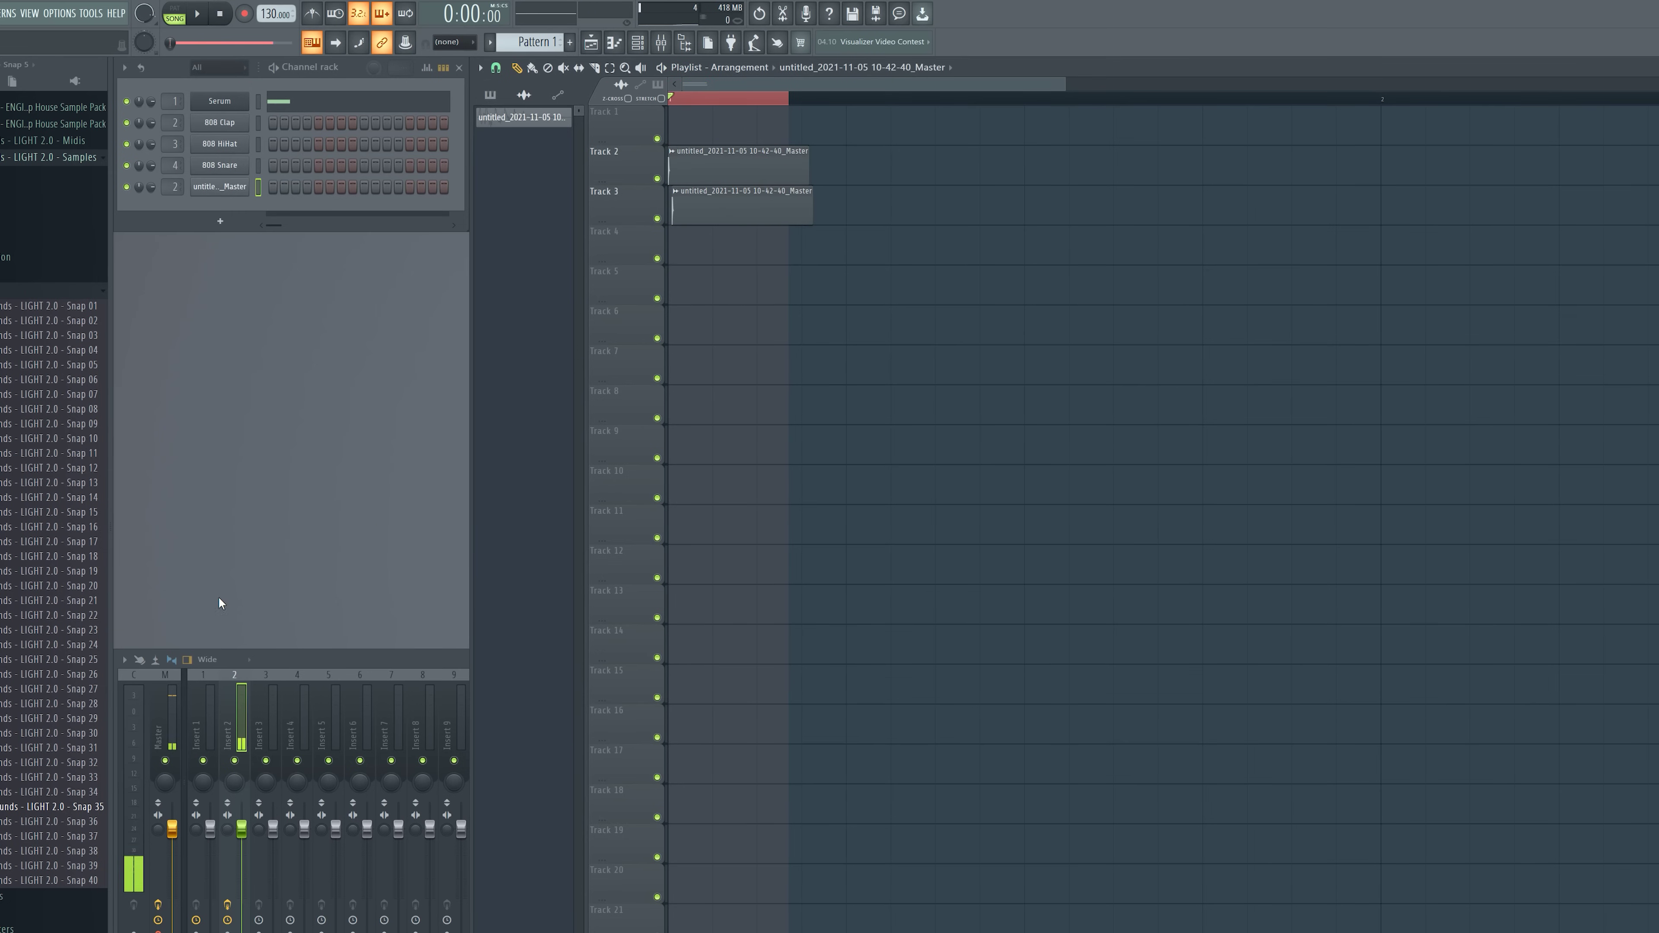
left_click(125, 659)
mouse_move(189, 590)
left_click(294, 590)
left_click(943, 629)
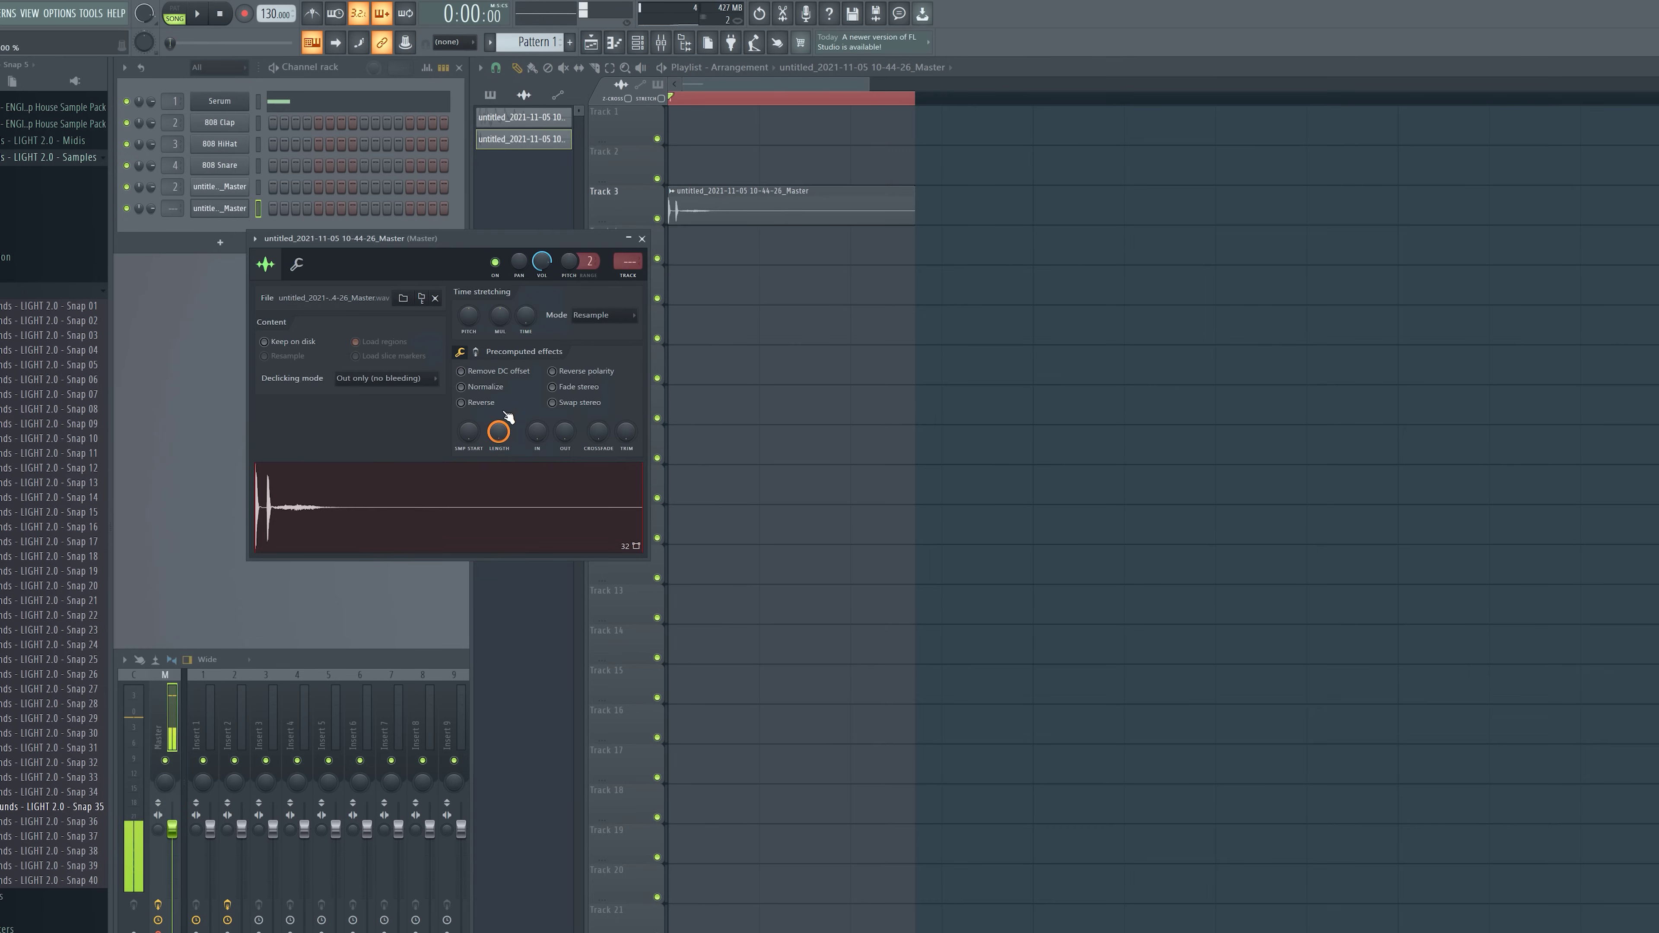
- Close the new render's channel settings, place a slightly delayed copy of its clip on Track 4, and preview the layers
left_click(475, 352)
left_click(465, 502)
left_click(641, 239)
left_click(684, 246)
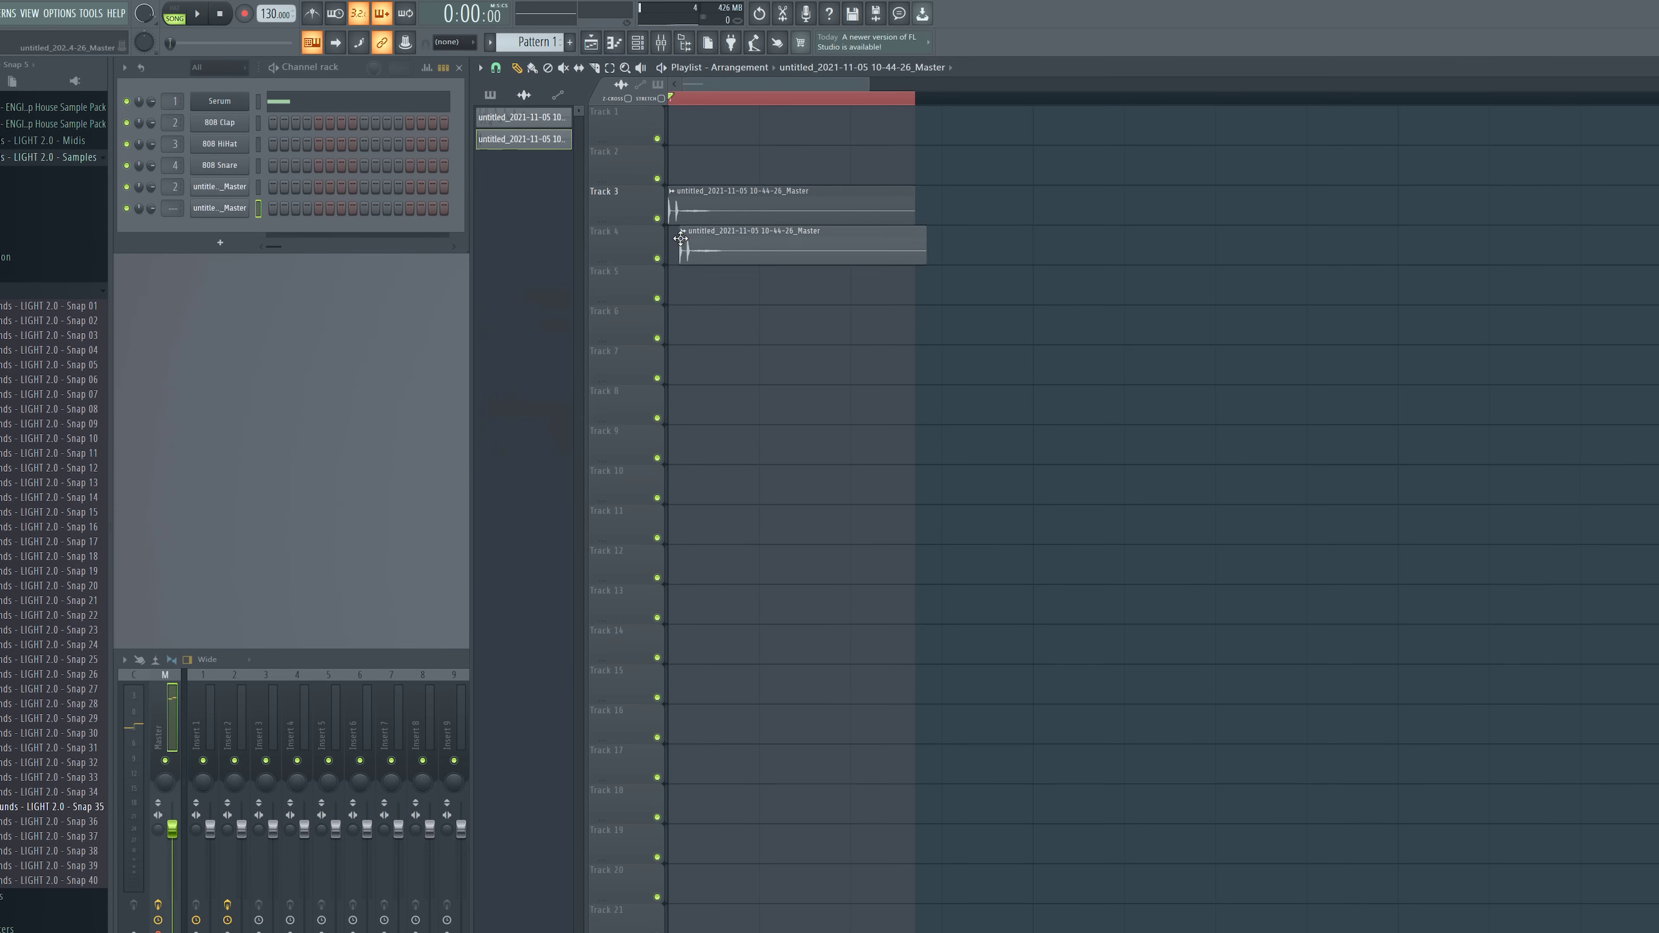
key("space")
key("space")
- Make the Track 4 clip unique and lower its channel volume during playback
left_click(684, 232)
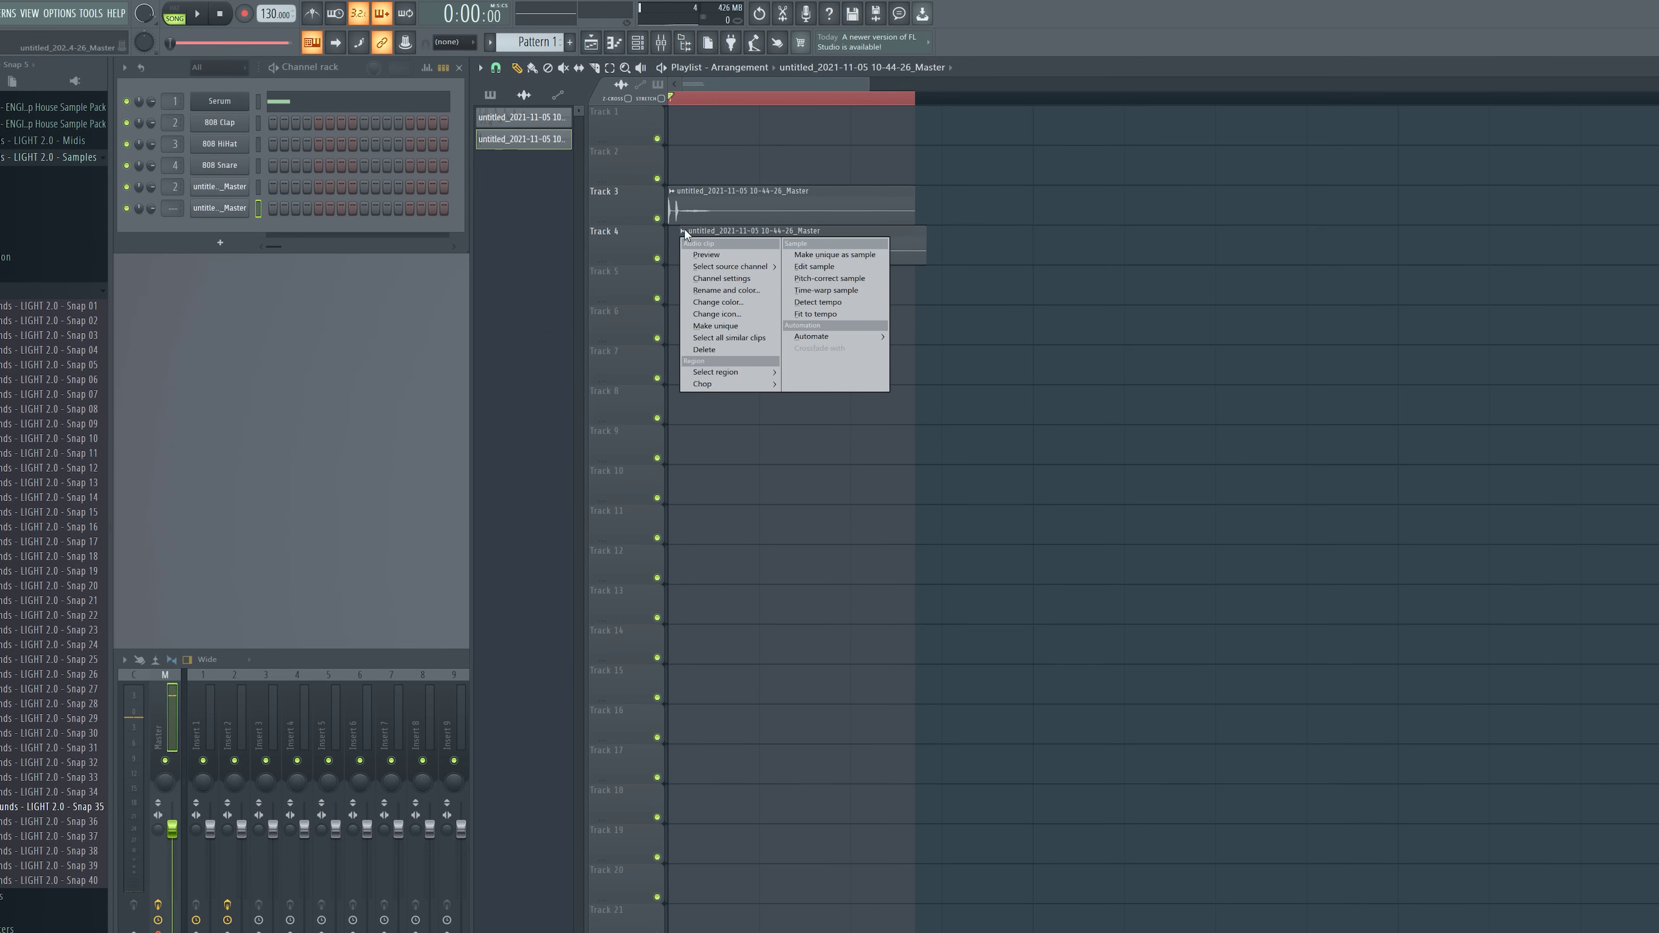
left_click(719, 325)
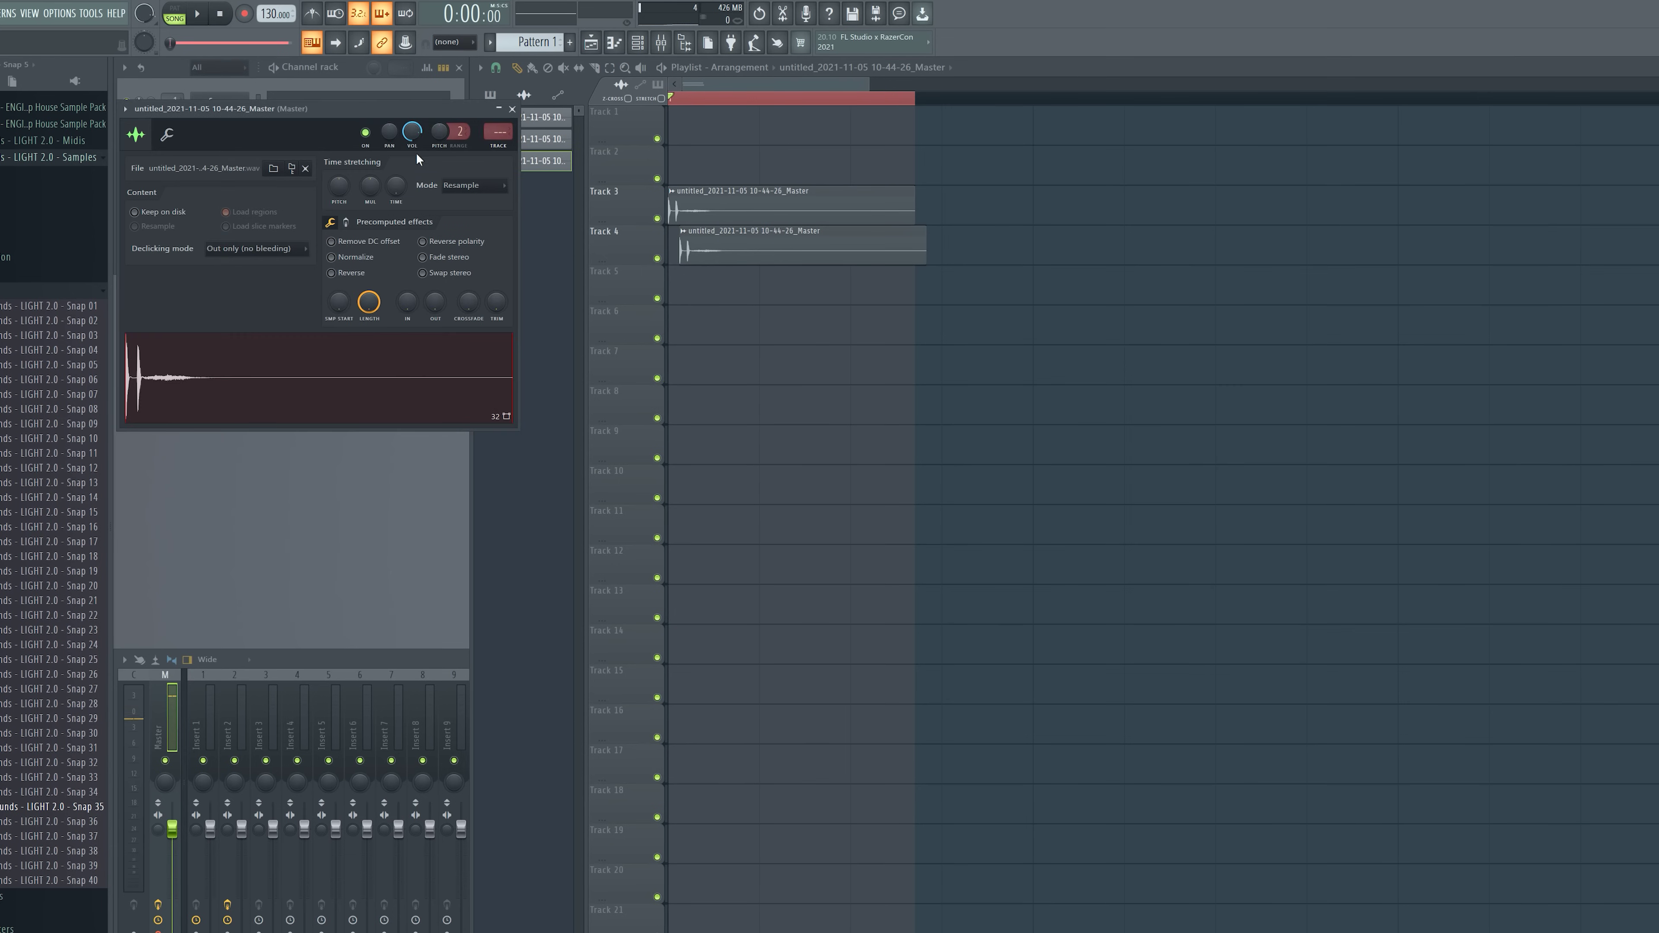
key("space")
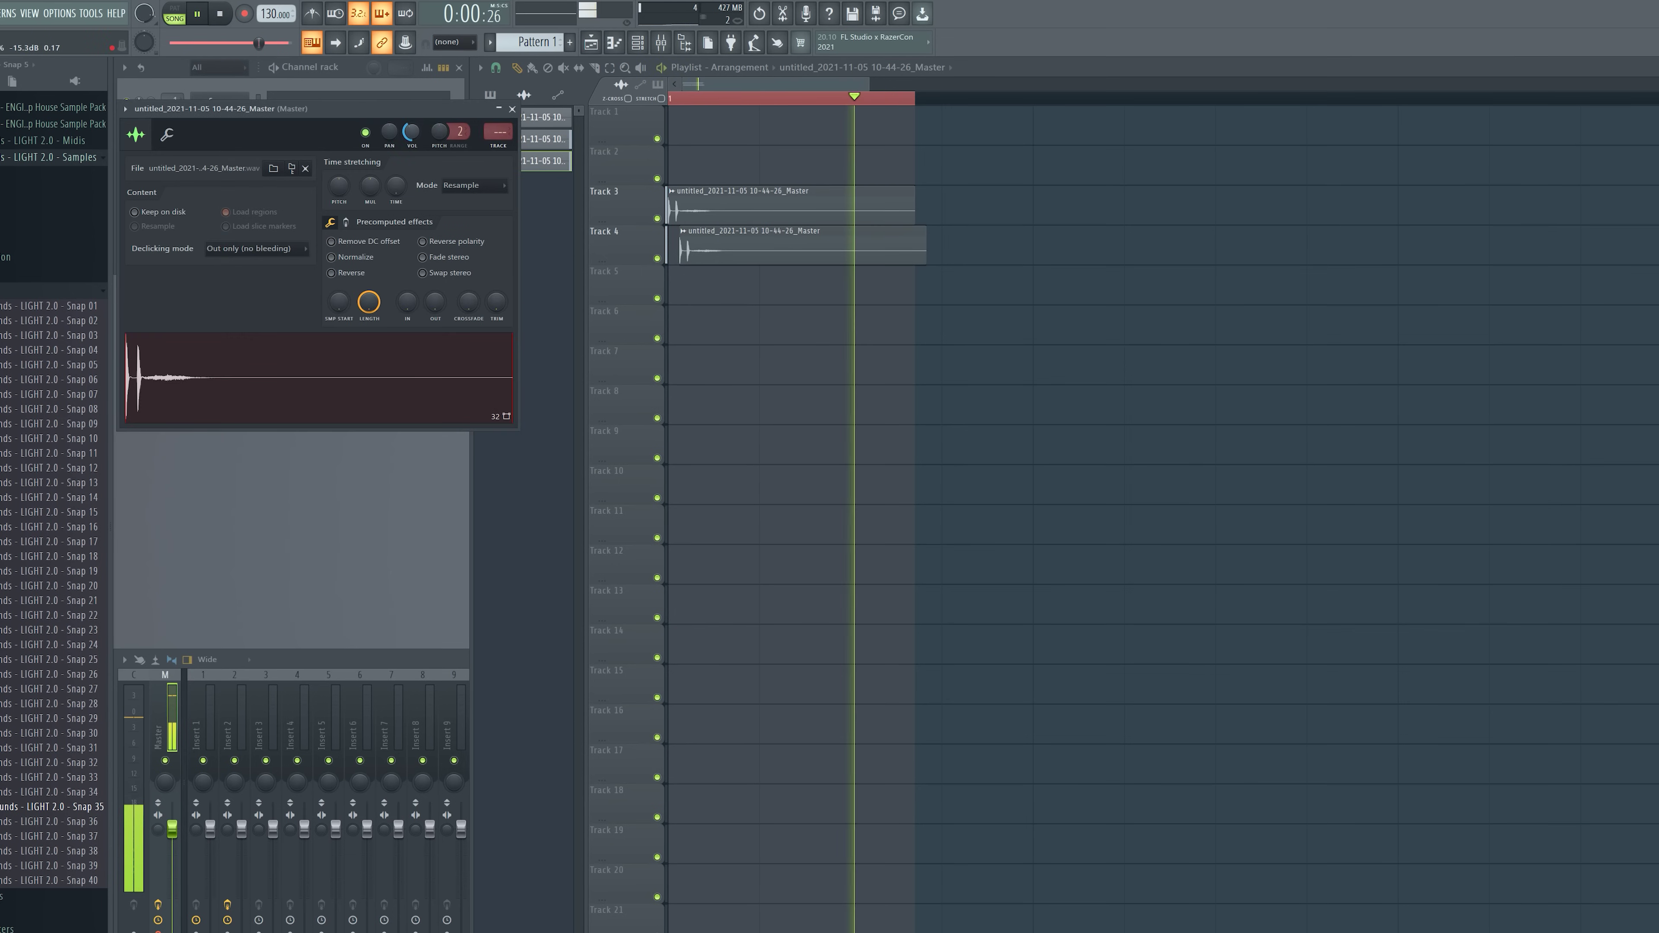
key("space")
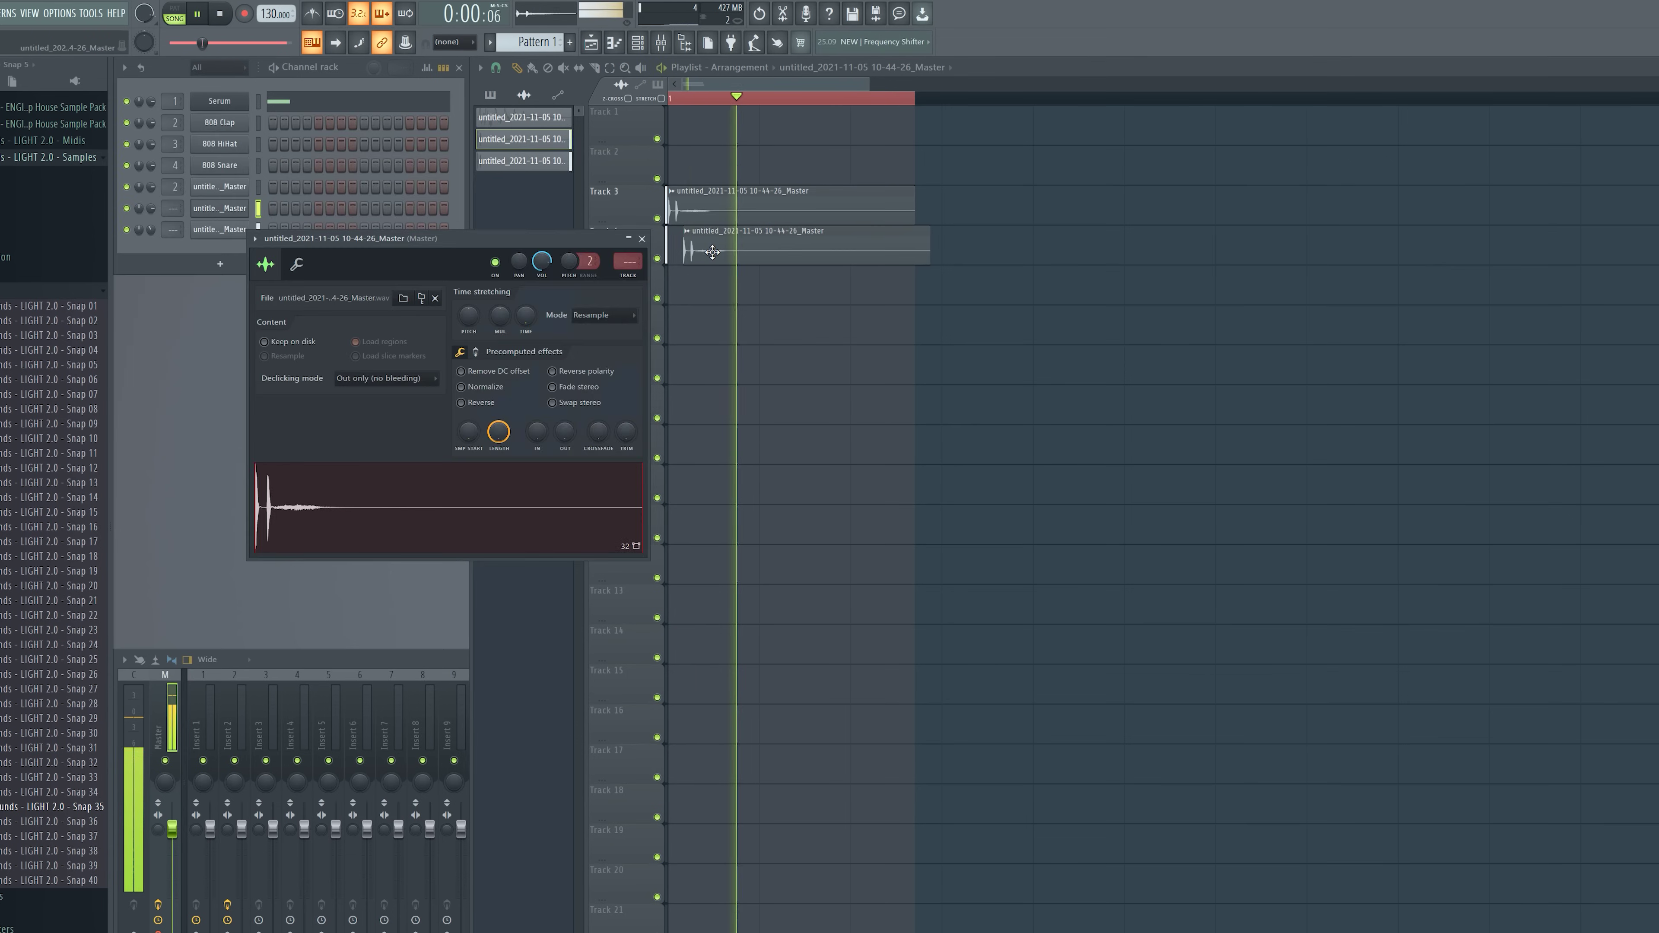
- Fine-tune the Track 4 clip's offset and place a unique, further delayed copy on Track 5
left_click(703, 251)
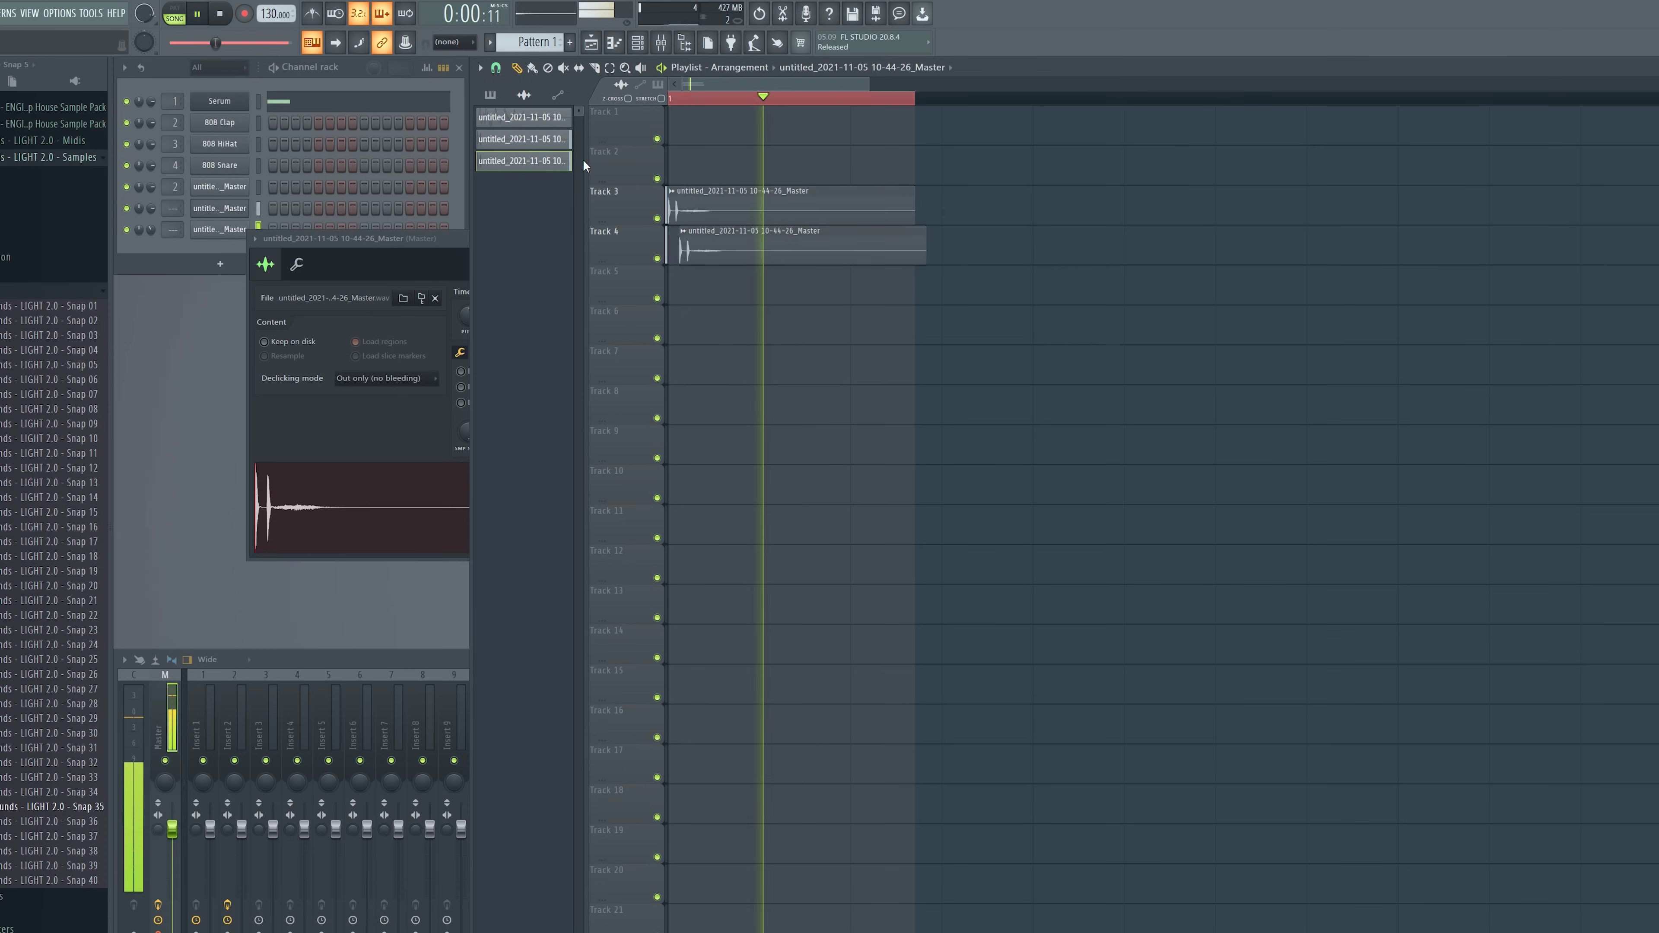
key("space")
left_click(495, 67)
left_click(522, 129)
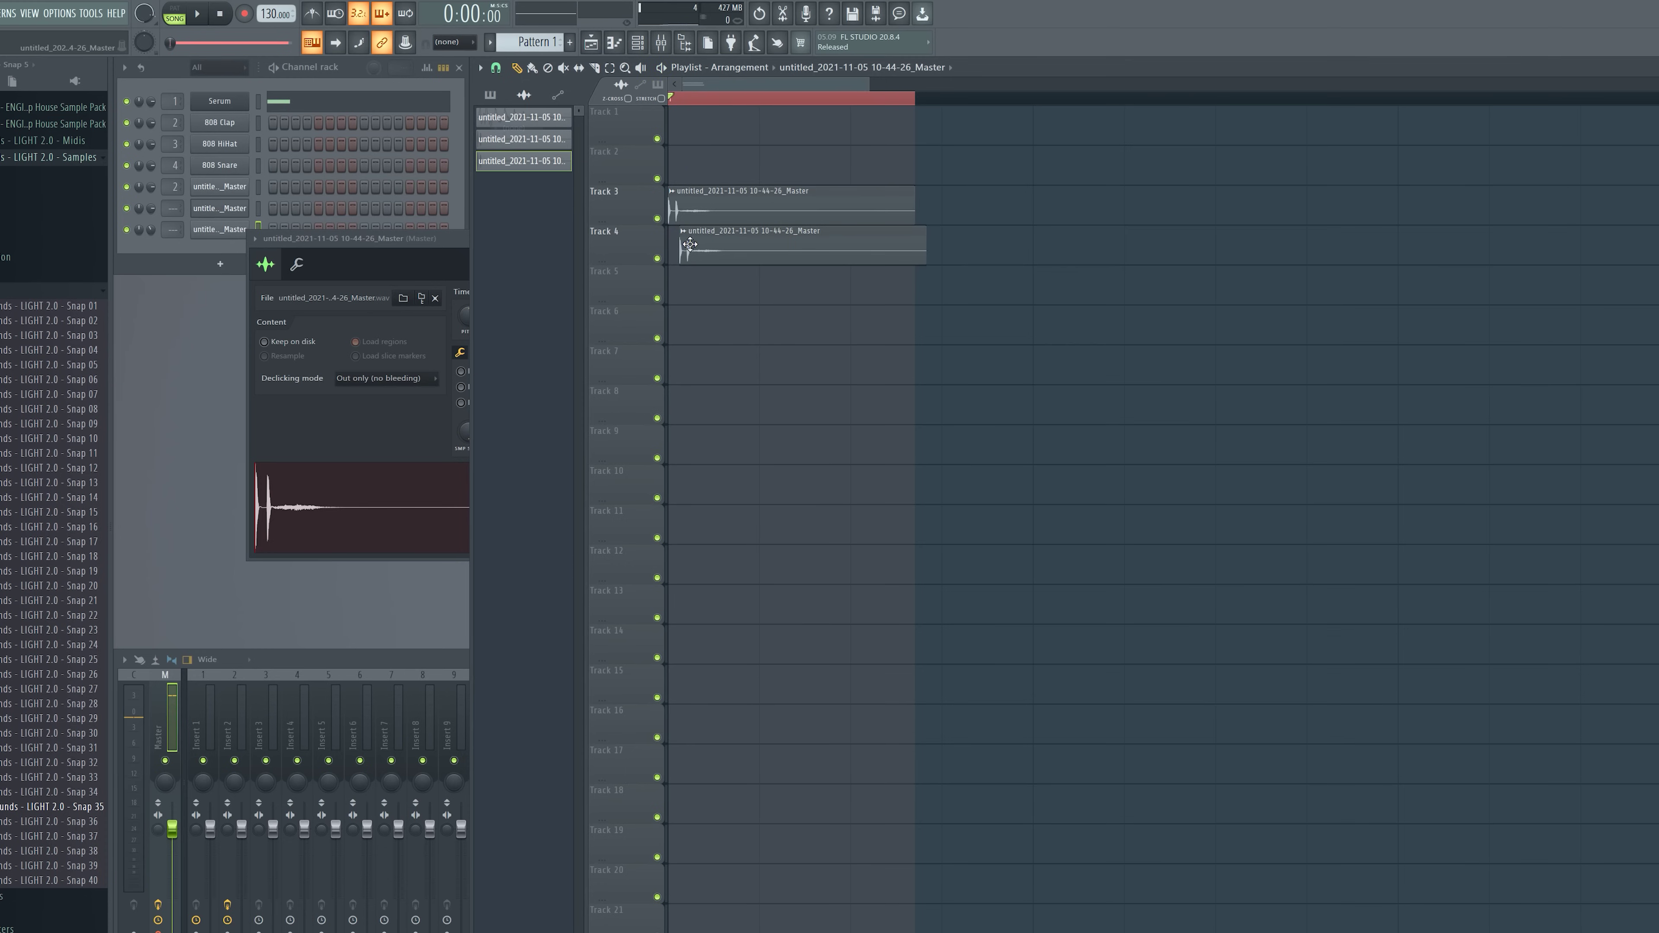
left_click(693, 285)
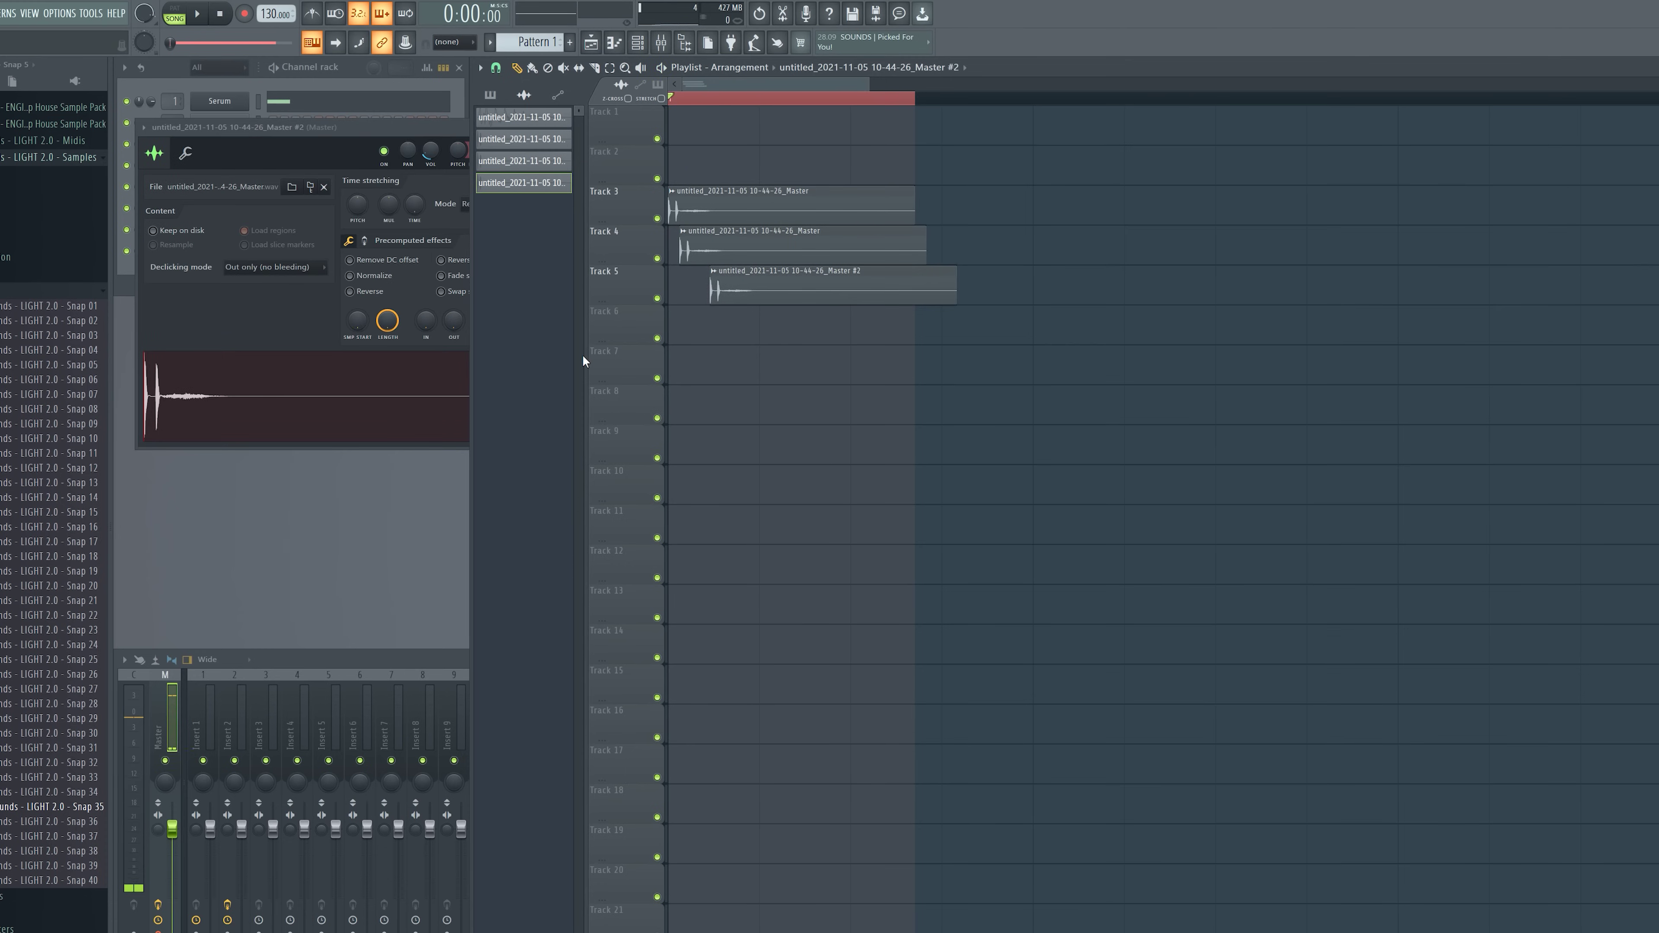
key("space")
key("space")
- Shift the layered clips later and add a reversed copy on Track 6, trimmed to its hits and placed at the start
mouse_move(714, 222)
left_mouse_down("ctrl")
mouse_move(748, 292)
mouse_move(731, 209)
left_mouse_up("ctrl")
left_click(738, 320)
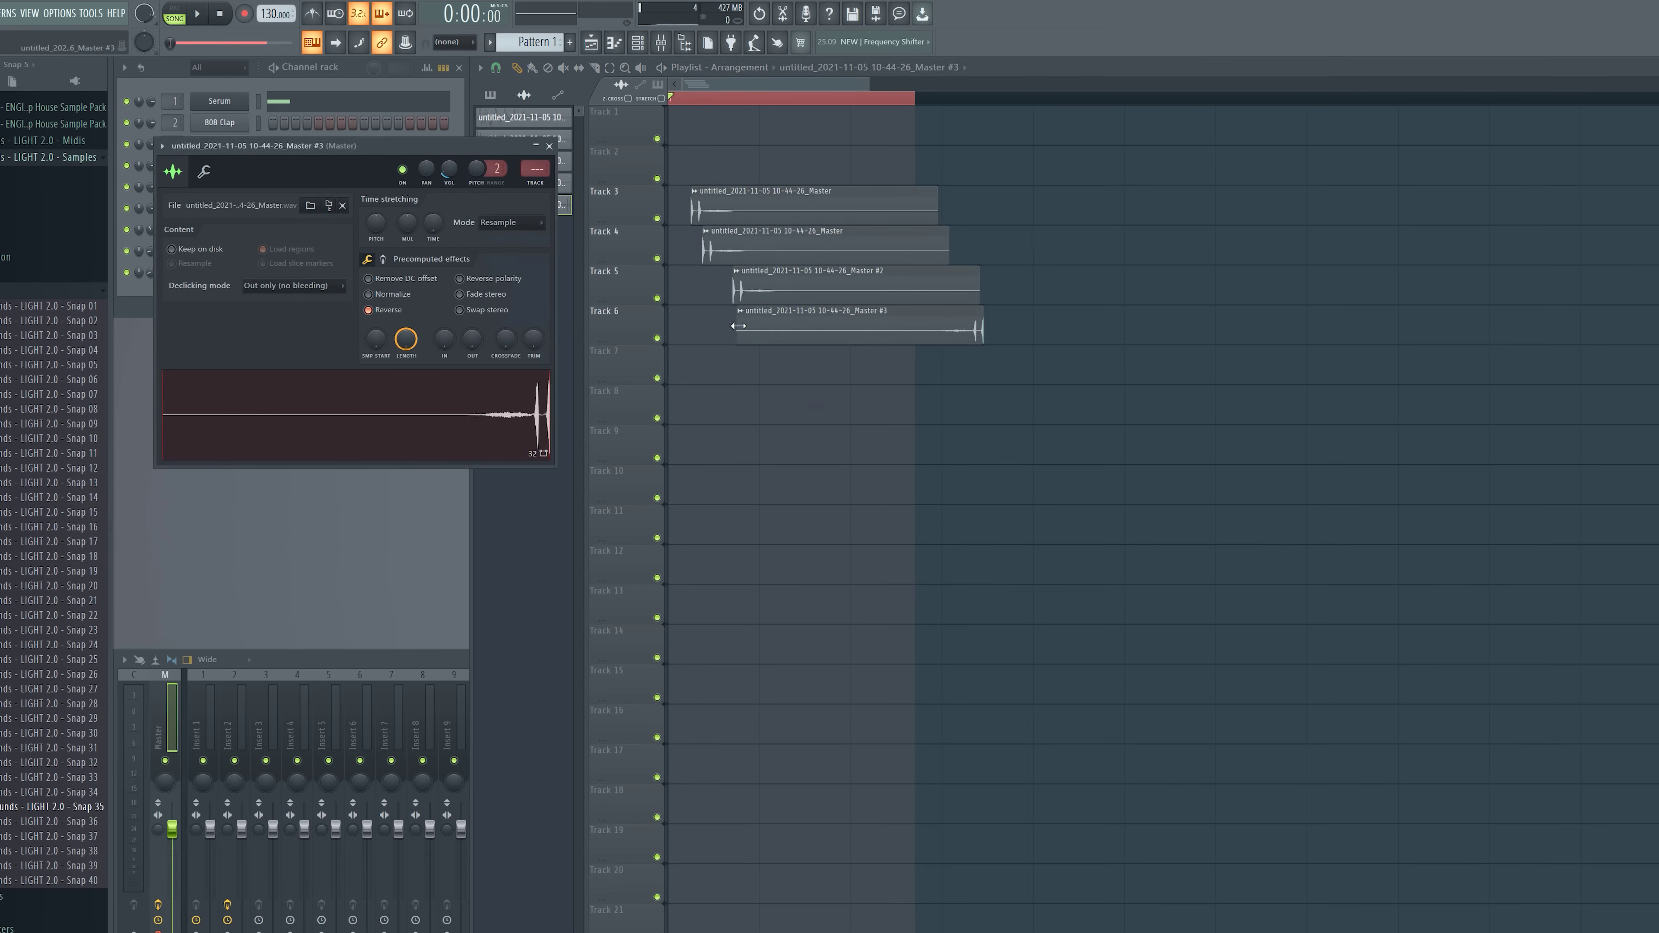
left_click_drag(738, 326, 942, 329)
right_click(947, 330)
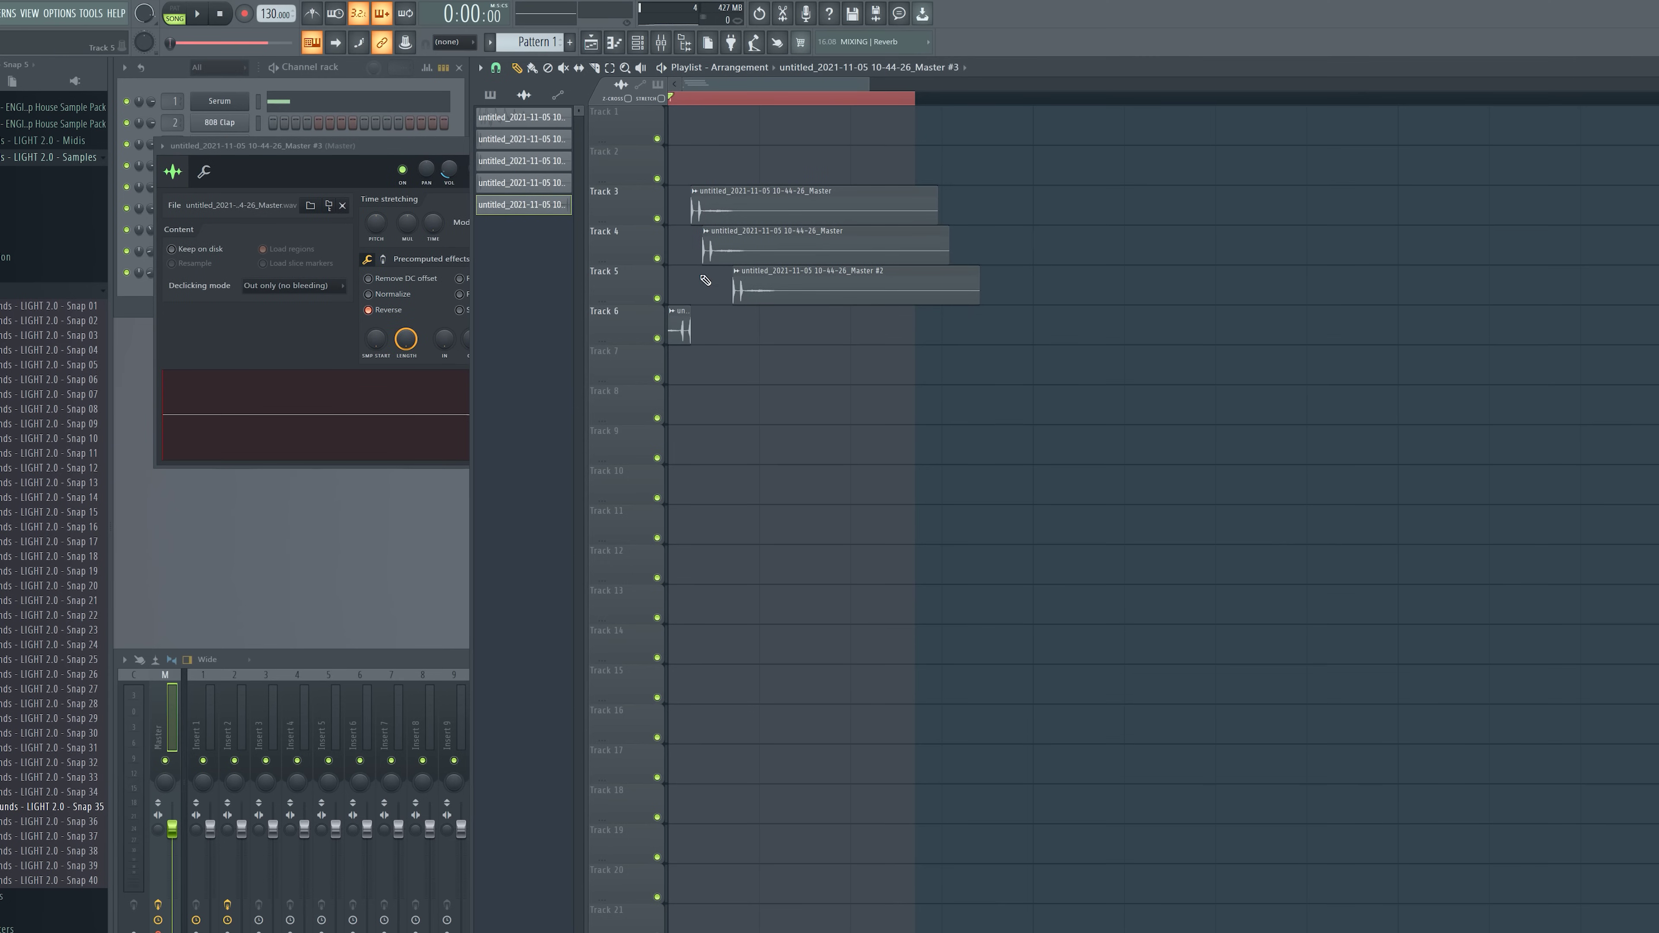
key("space")
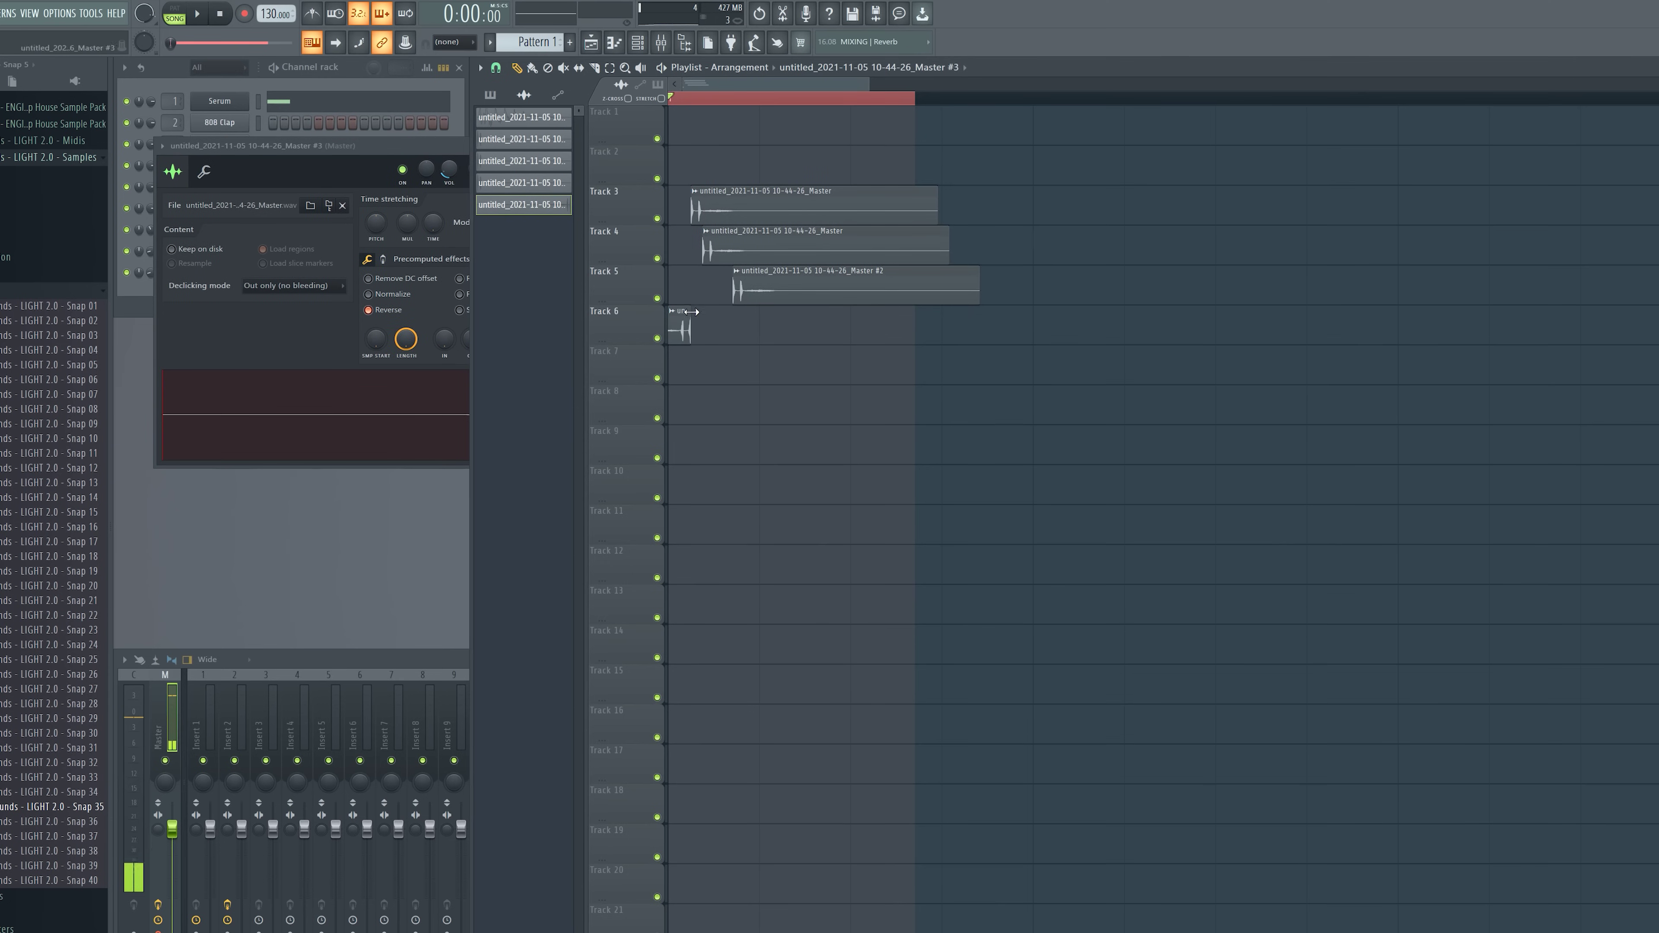
- Render the song selection of the layered clips to a new audio clip and delete the source clips from Tracks 3 to 6
left_click(124, 659)
mouse_move(196, 590)
left_click(294, 590)
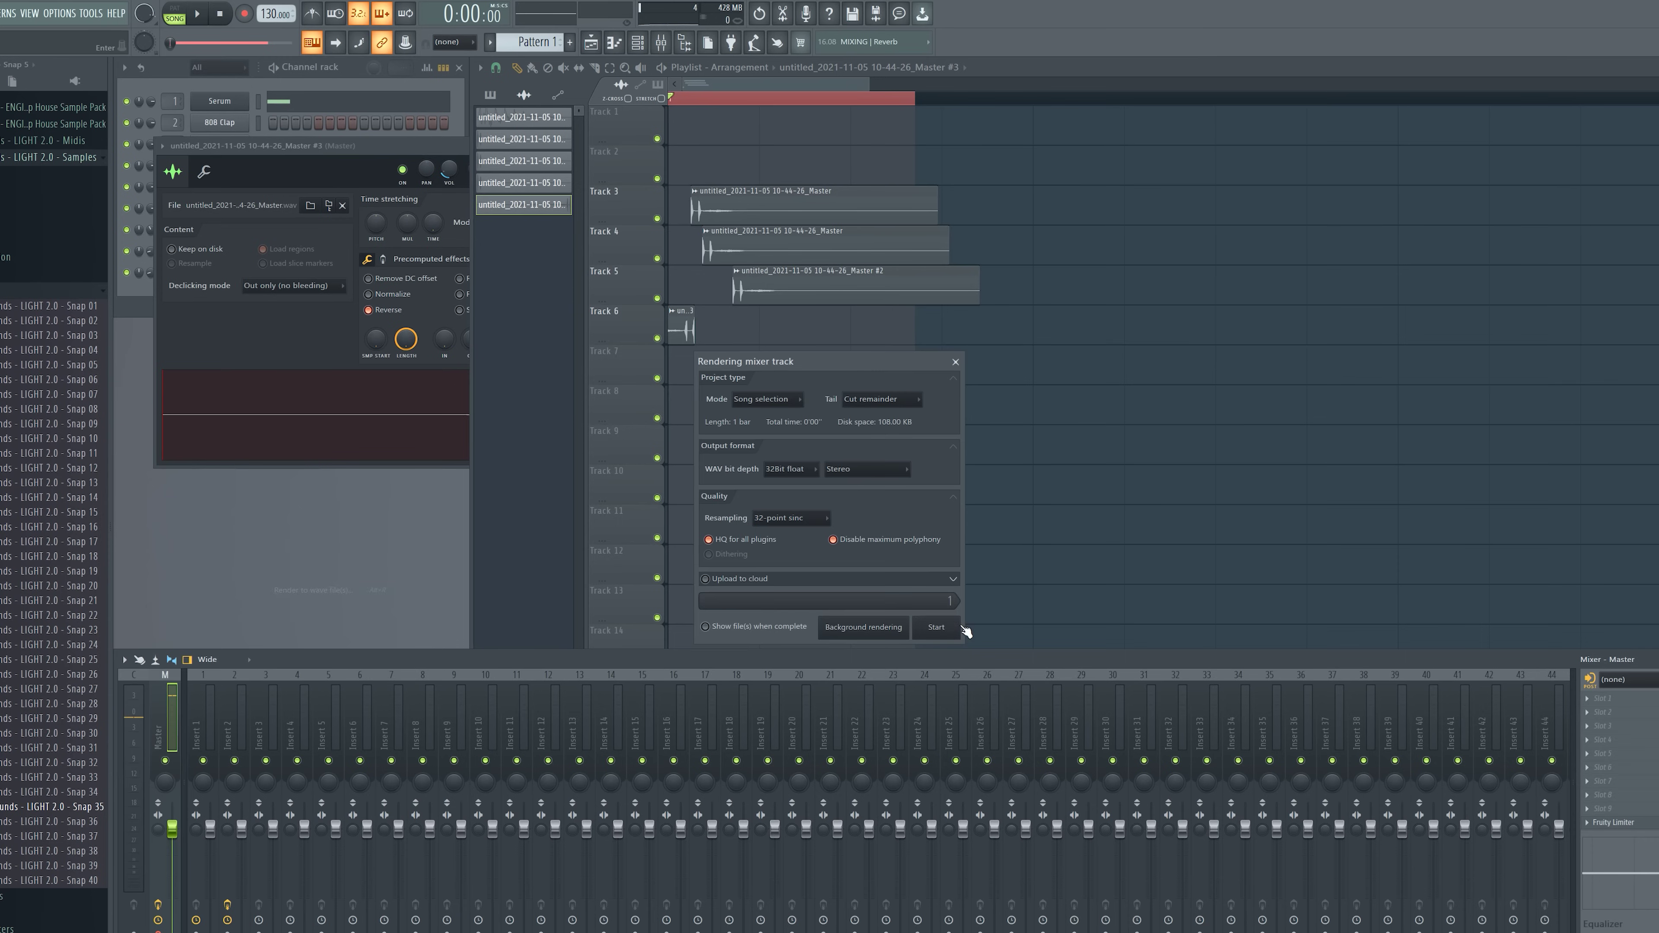
right_click(784, 205)
right_click(771, 244)
right_click(751, 285)
right_click(680, 325)
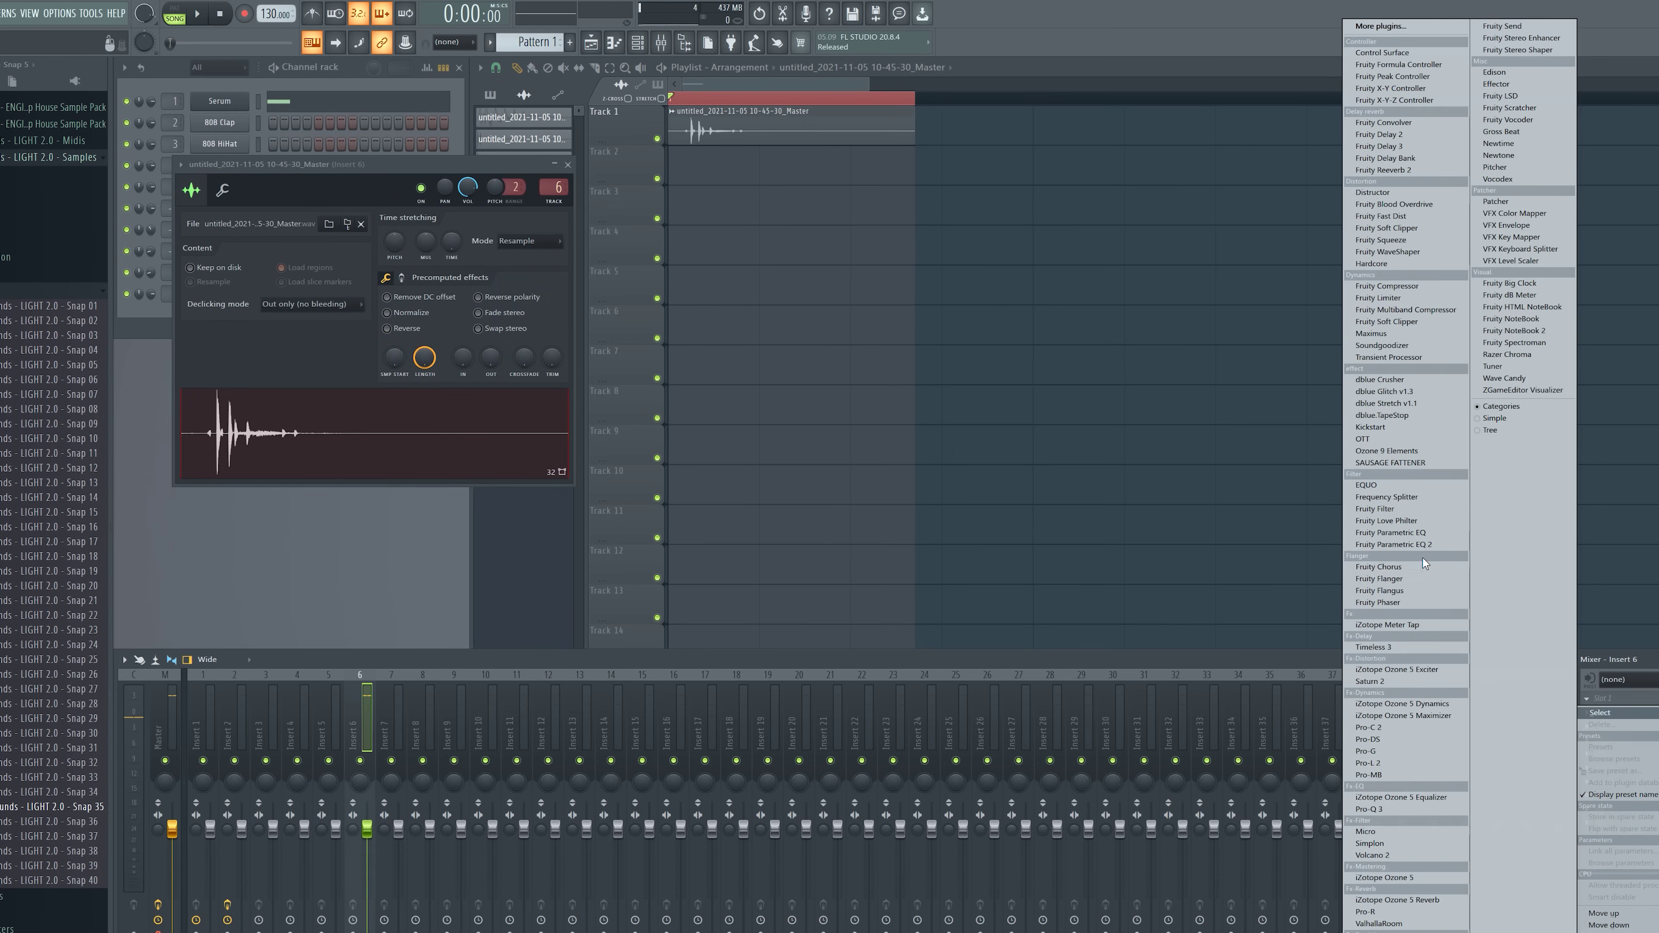
- Add Fruity Parametric EQ 2 to Insert 6 and make band 1 a high pass with a raised cutoff
left_click(1393, 544)
right_click(295, 340)
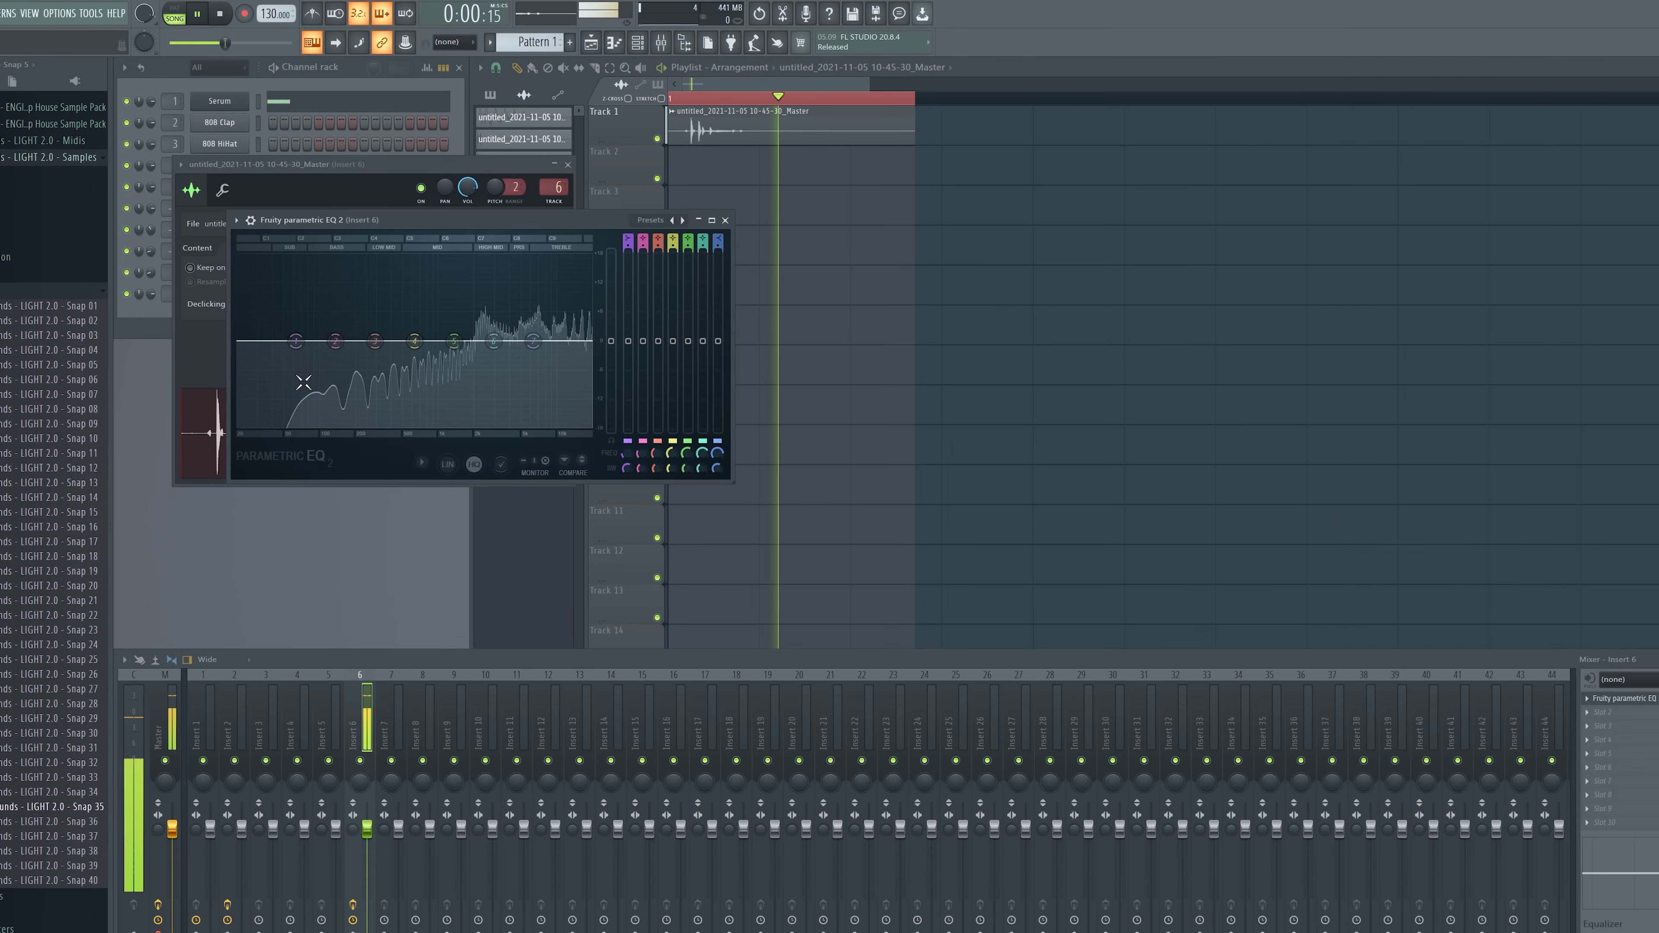
left_click(366, 410)
key("space")
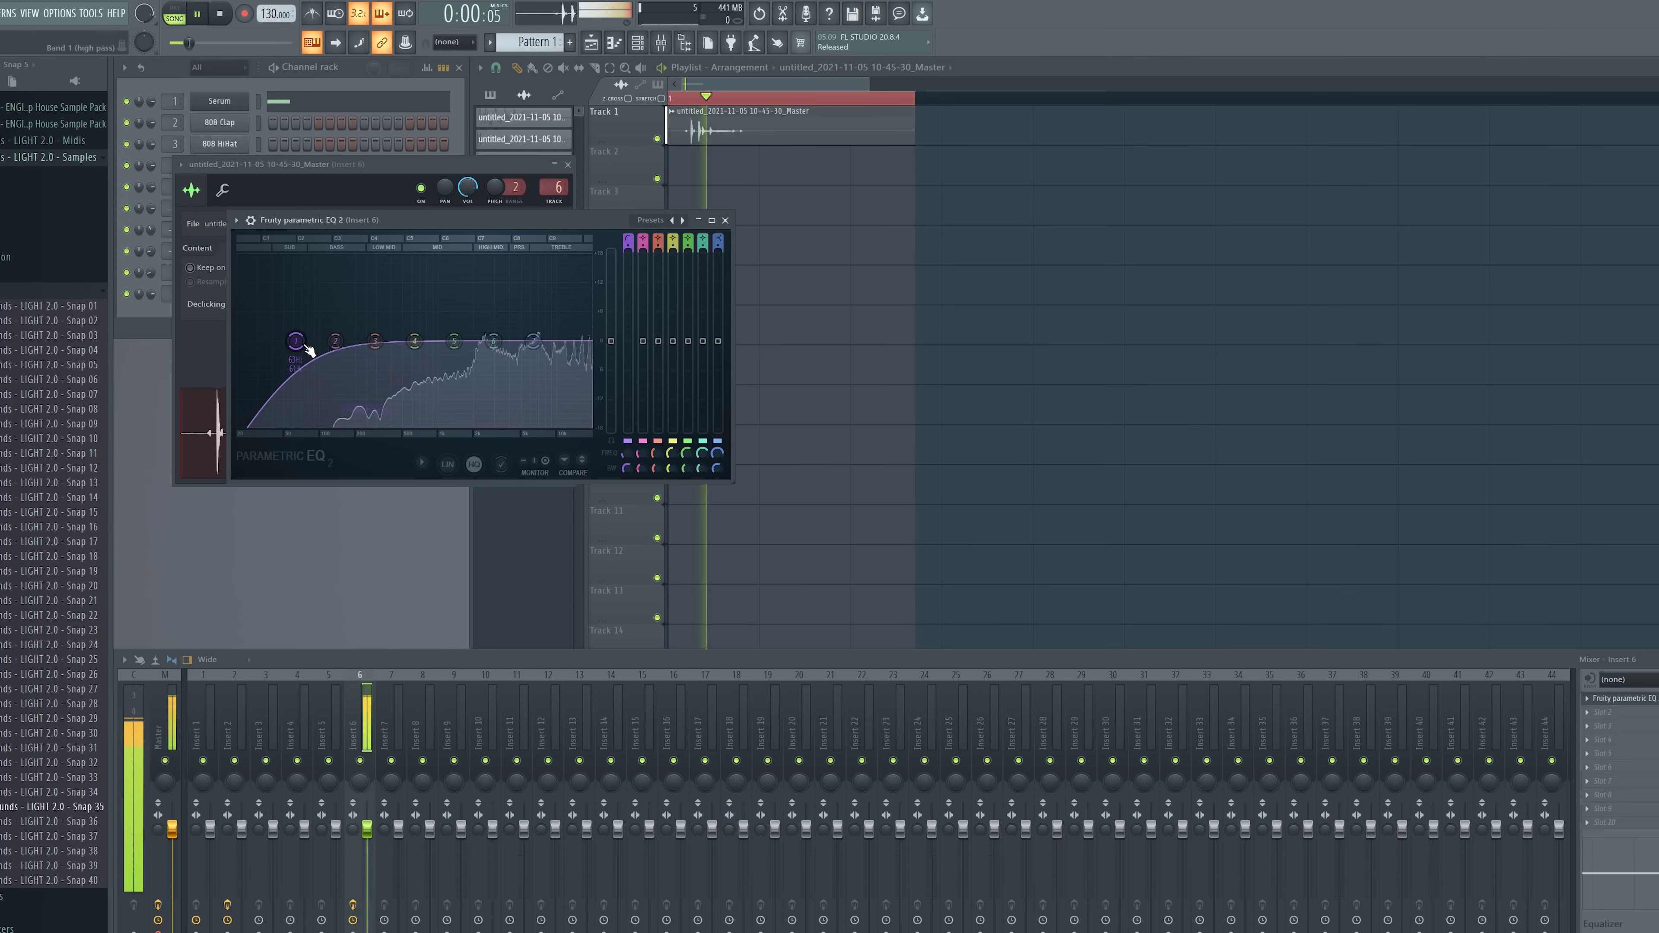
left_click_drag(297, 341, 362, 340)
right_click(351, 341)
left_click(418, 385)
- Move band 6 higher in frequency with a boost, boost band 4 slightly, and close the equalizer
left_click_drag(493, 340, 538, 308)
mouse_move(414, 341)
left_mouse_down()
mouse_move(392, 310)
mouse_move(413, 331)
left_mouse_up()
left_click(726, 220)
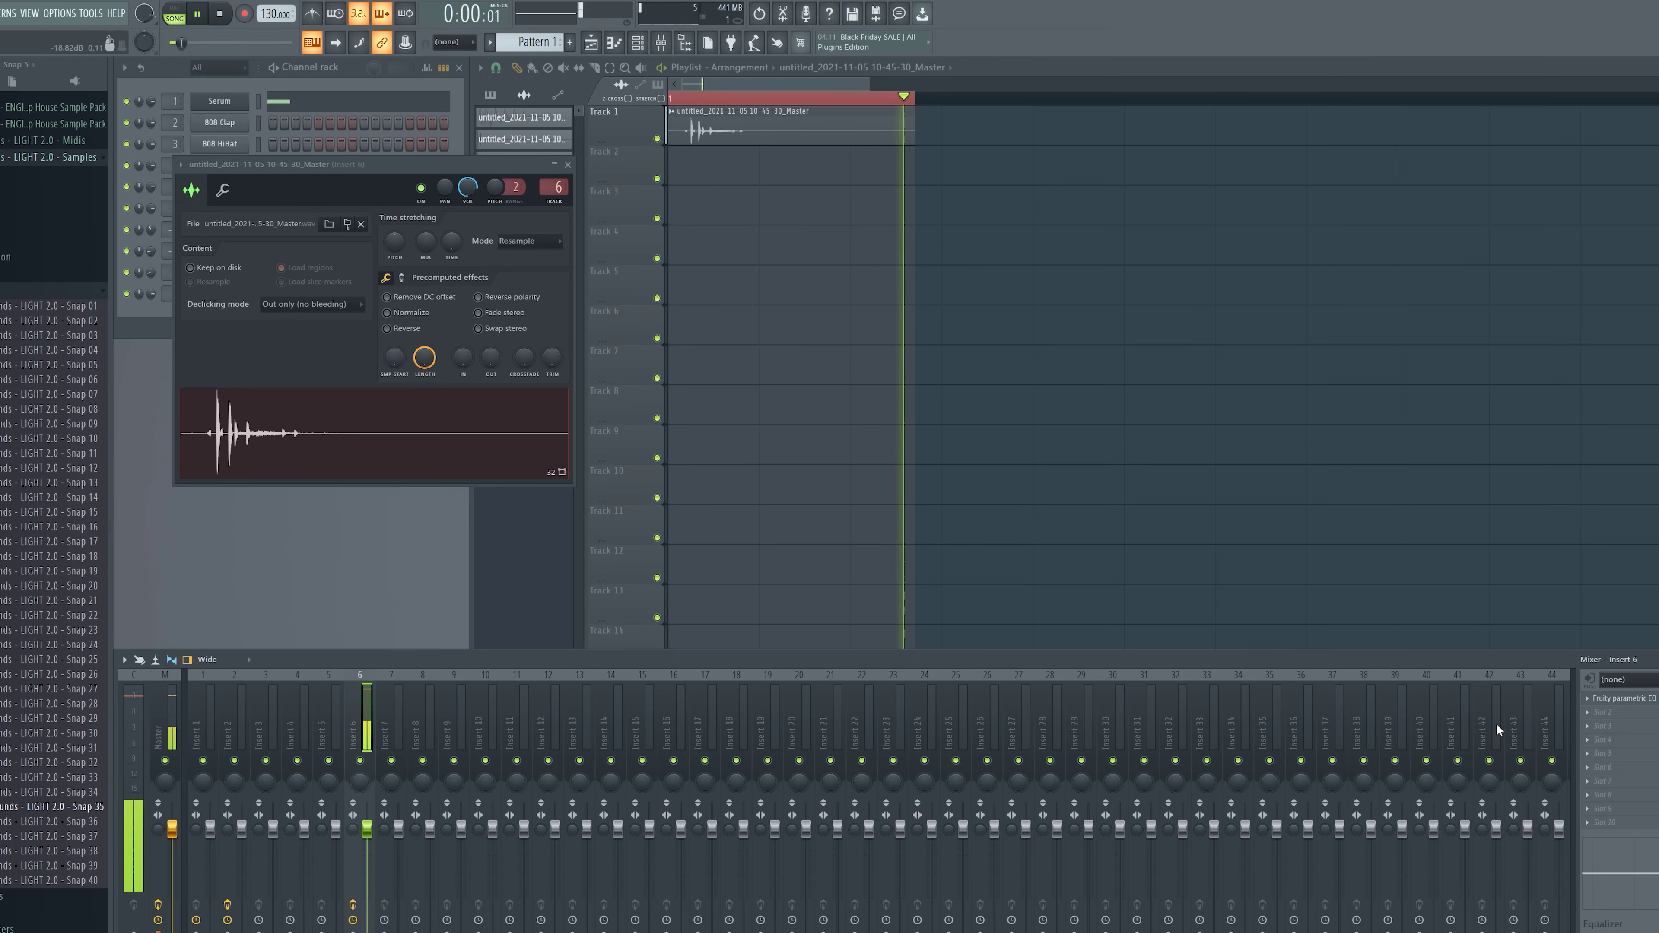
- Add Pro-C 2 to Insert 6's second slot, lower its threshold to about -22.7 dB during playback, and close it
key("space")
left_click(1603, 711)
left_click(1370, 727)
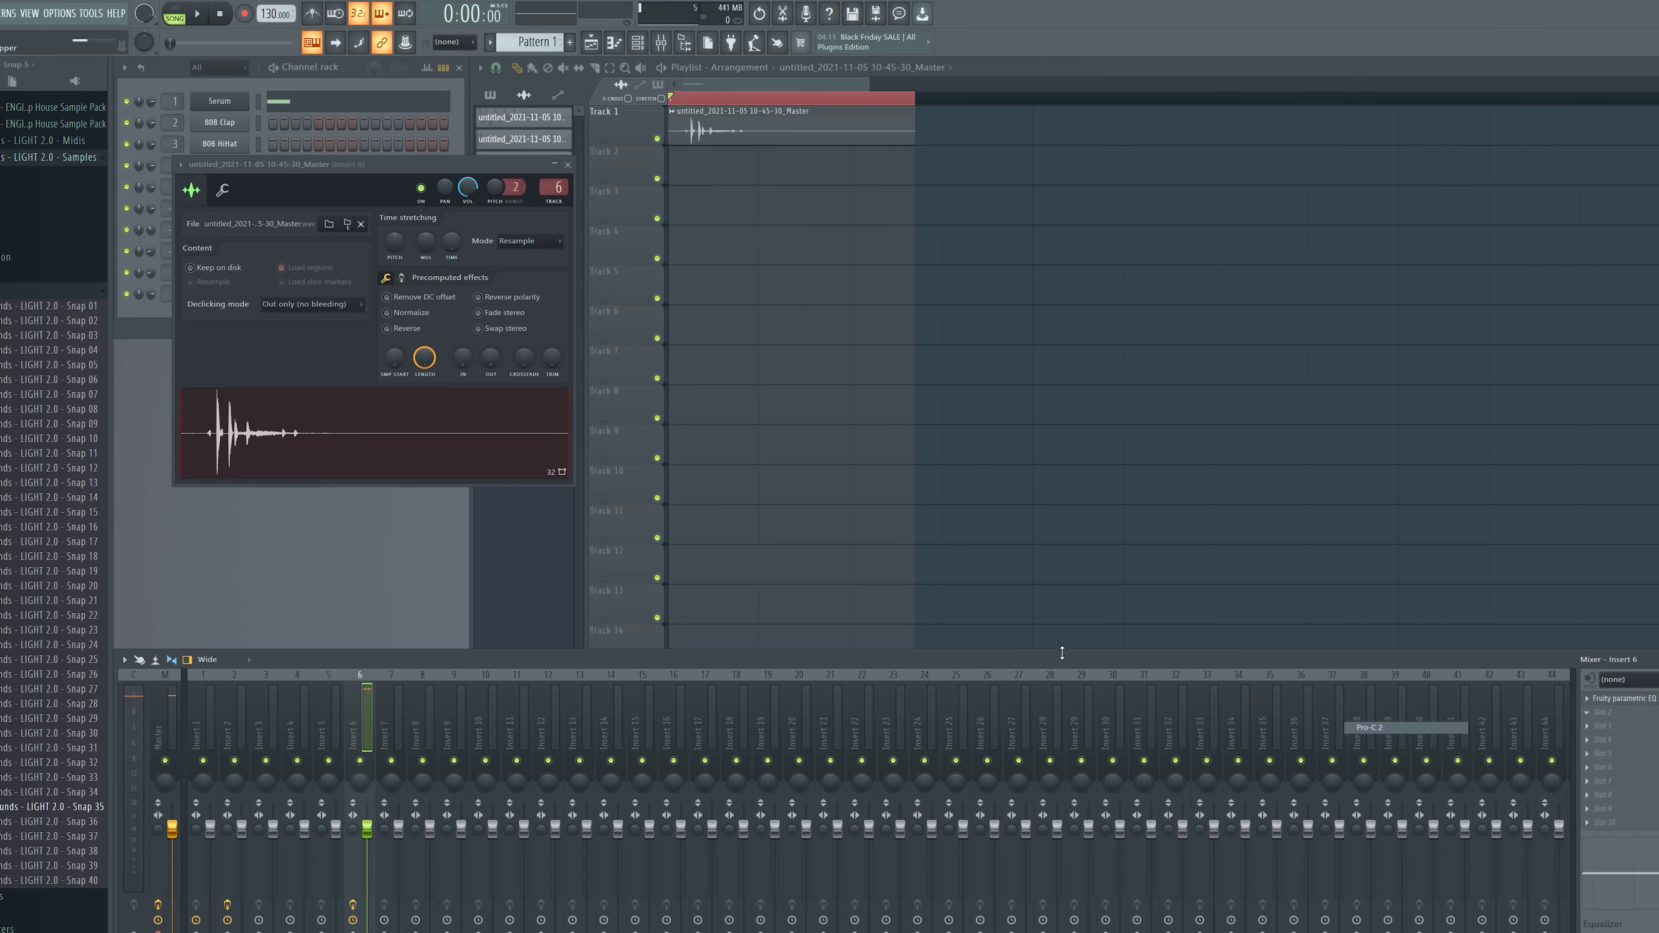
key("space")
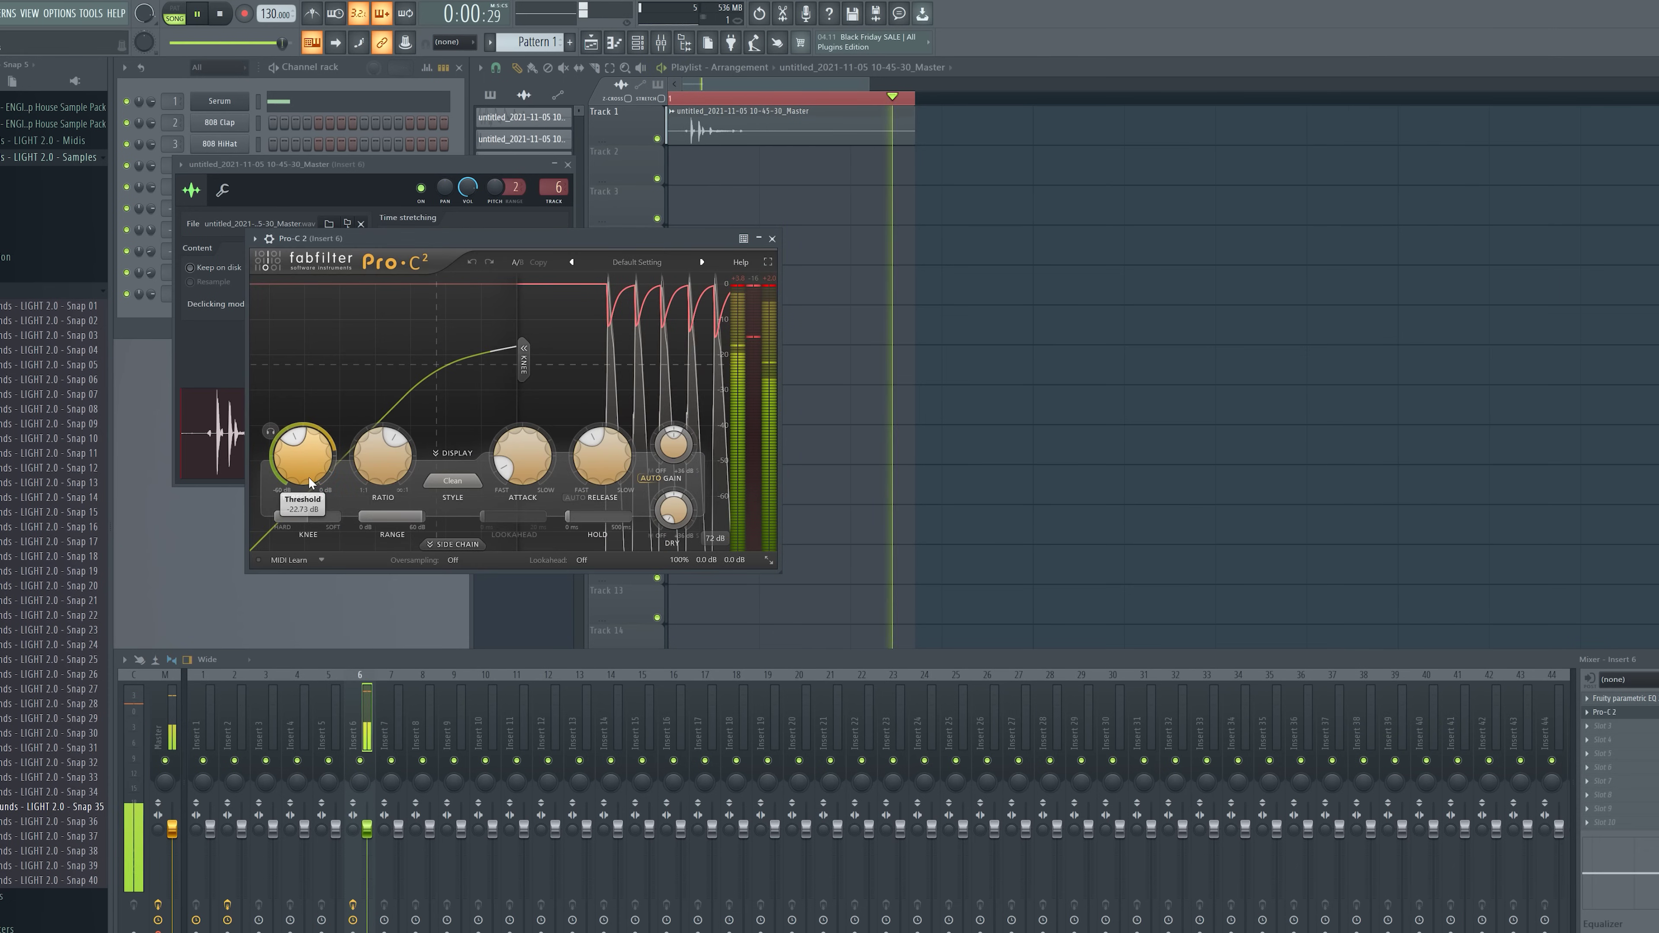
left_click(1604, 713)
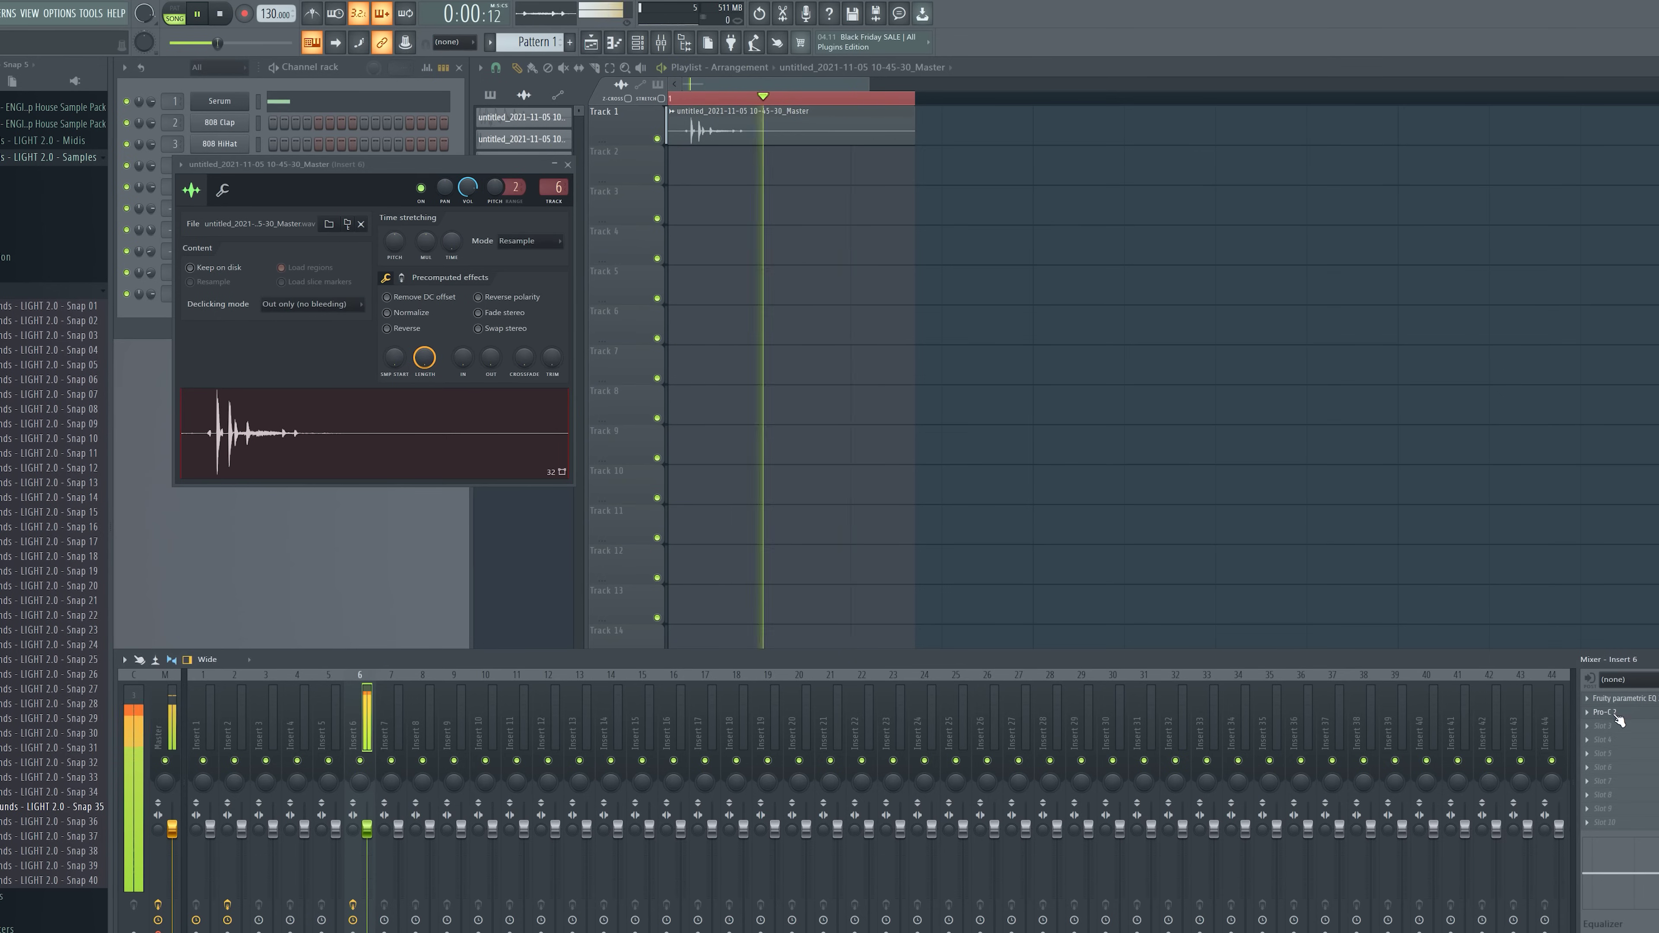
- Add ValhallaRoom to Insert 6's third slot with a mix of about 3.2% and a decay of about 0.22 s, adjusting during playback
left_click(1600, 728)
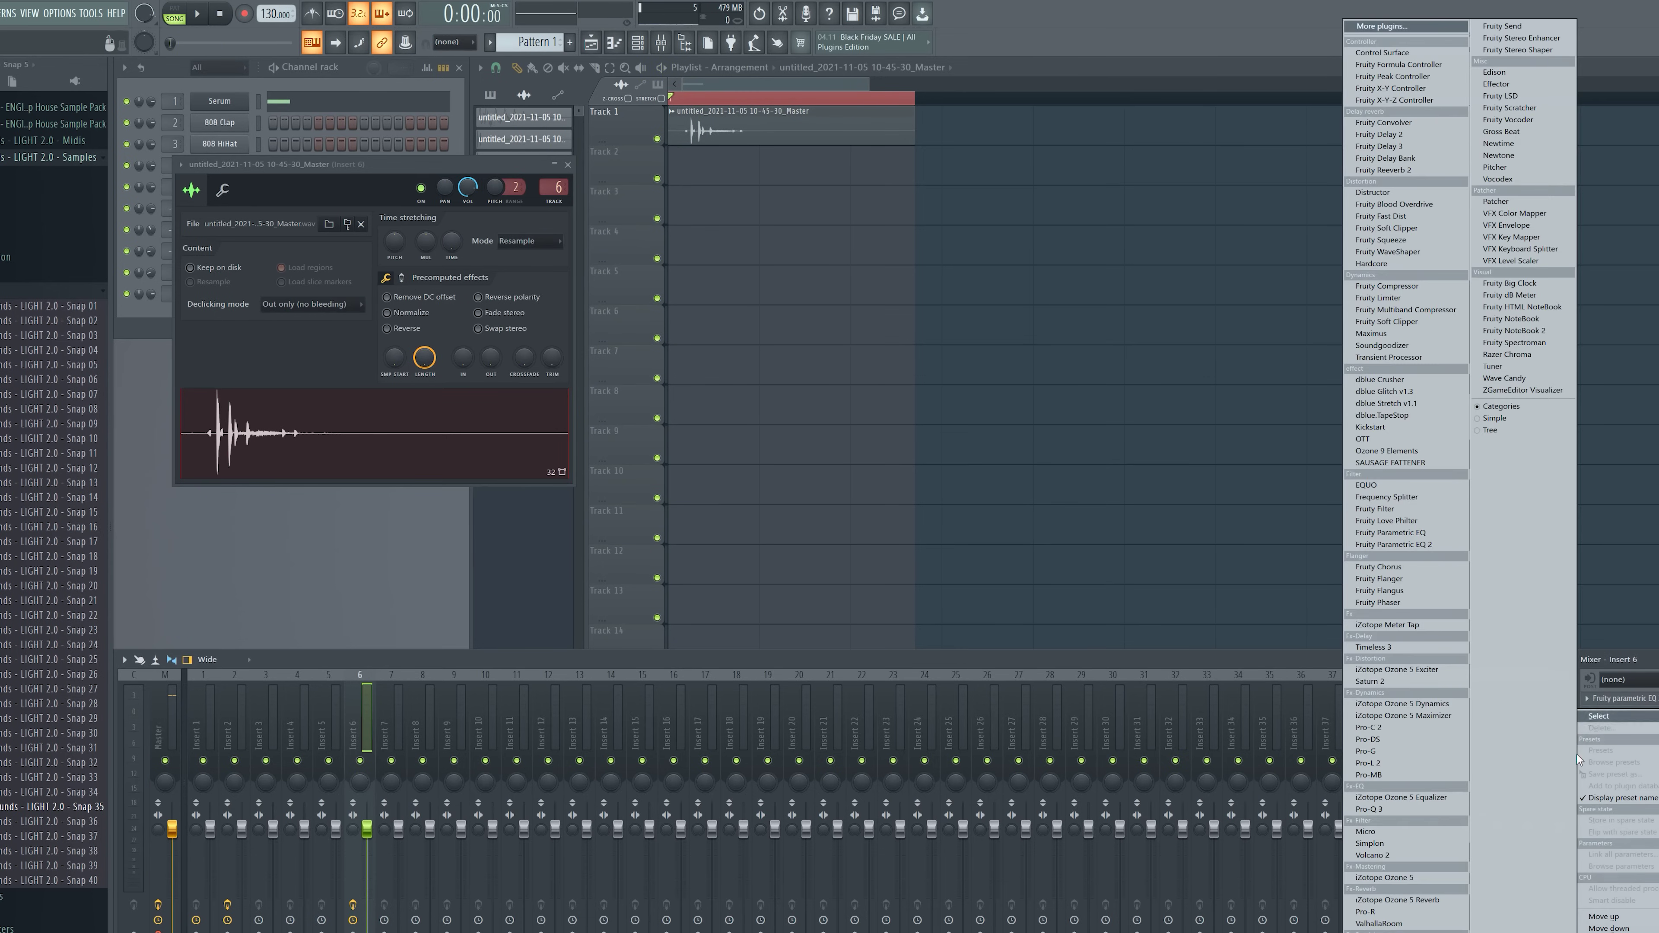
left_click(1395, 923)
left_click_drag(163, 326, 152, 350)
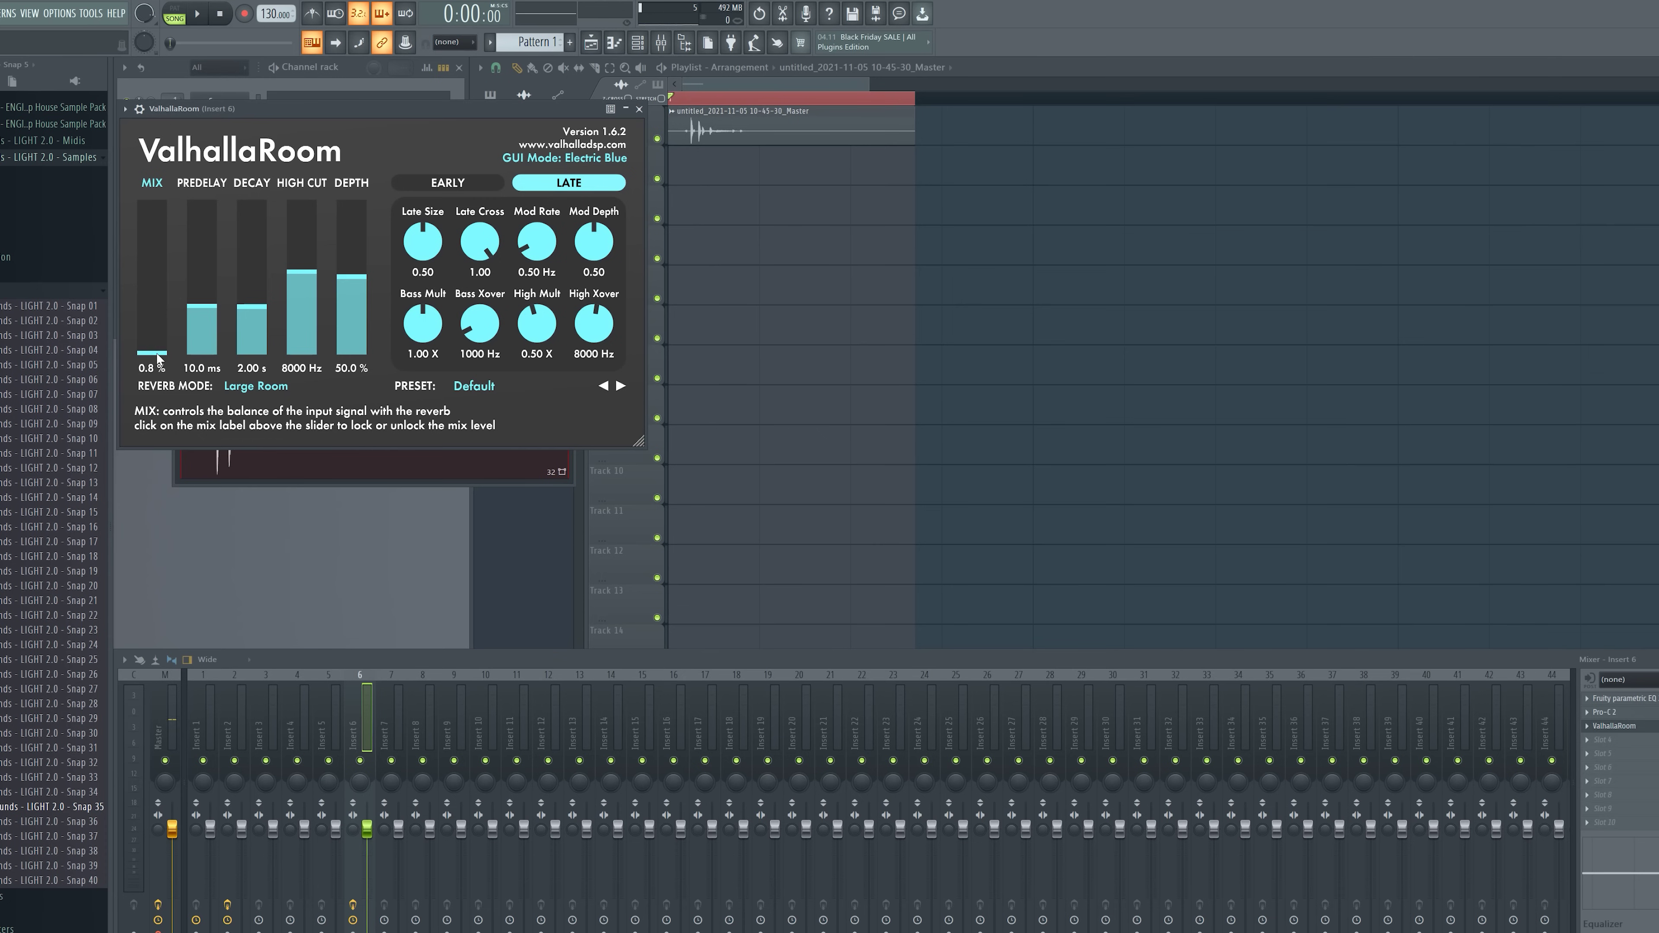
left_click_drag(331, 118, 447, 175)
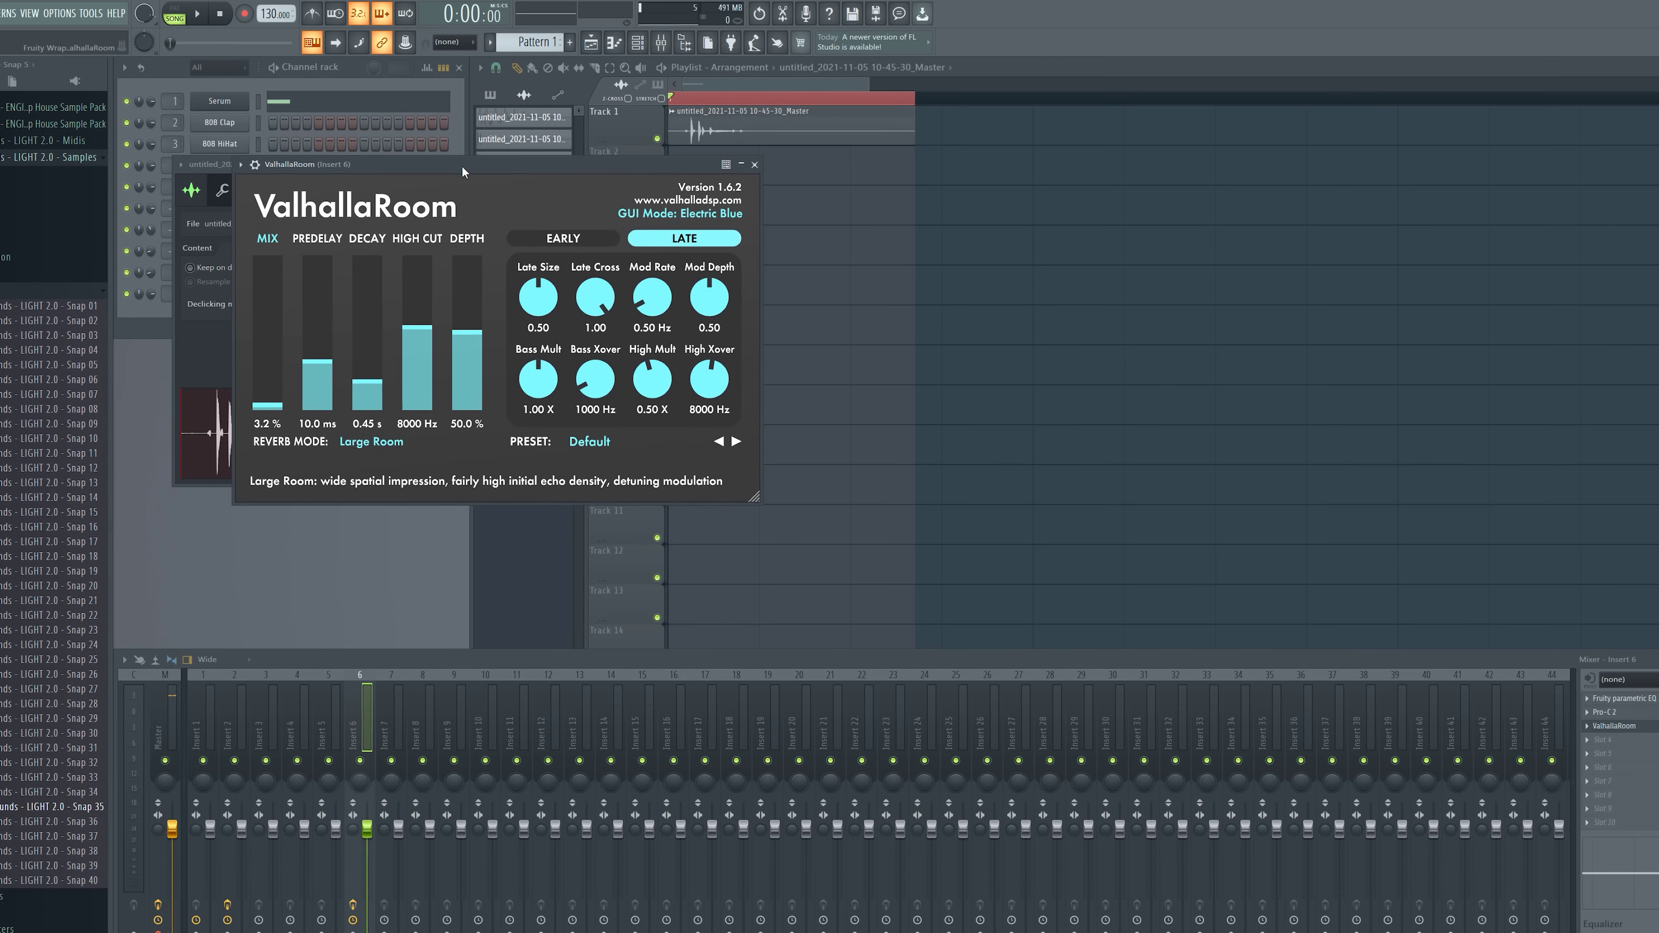
key("space")
left_click_drag(372, 381, 377, 396)
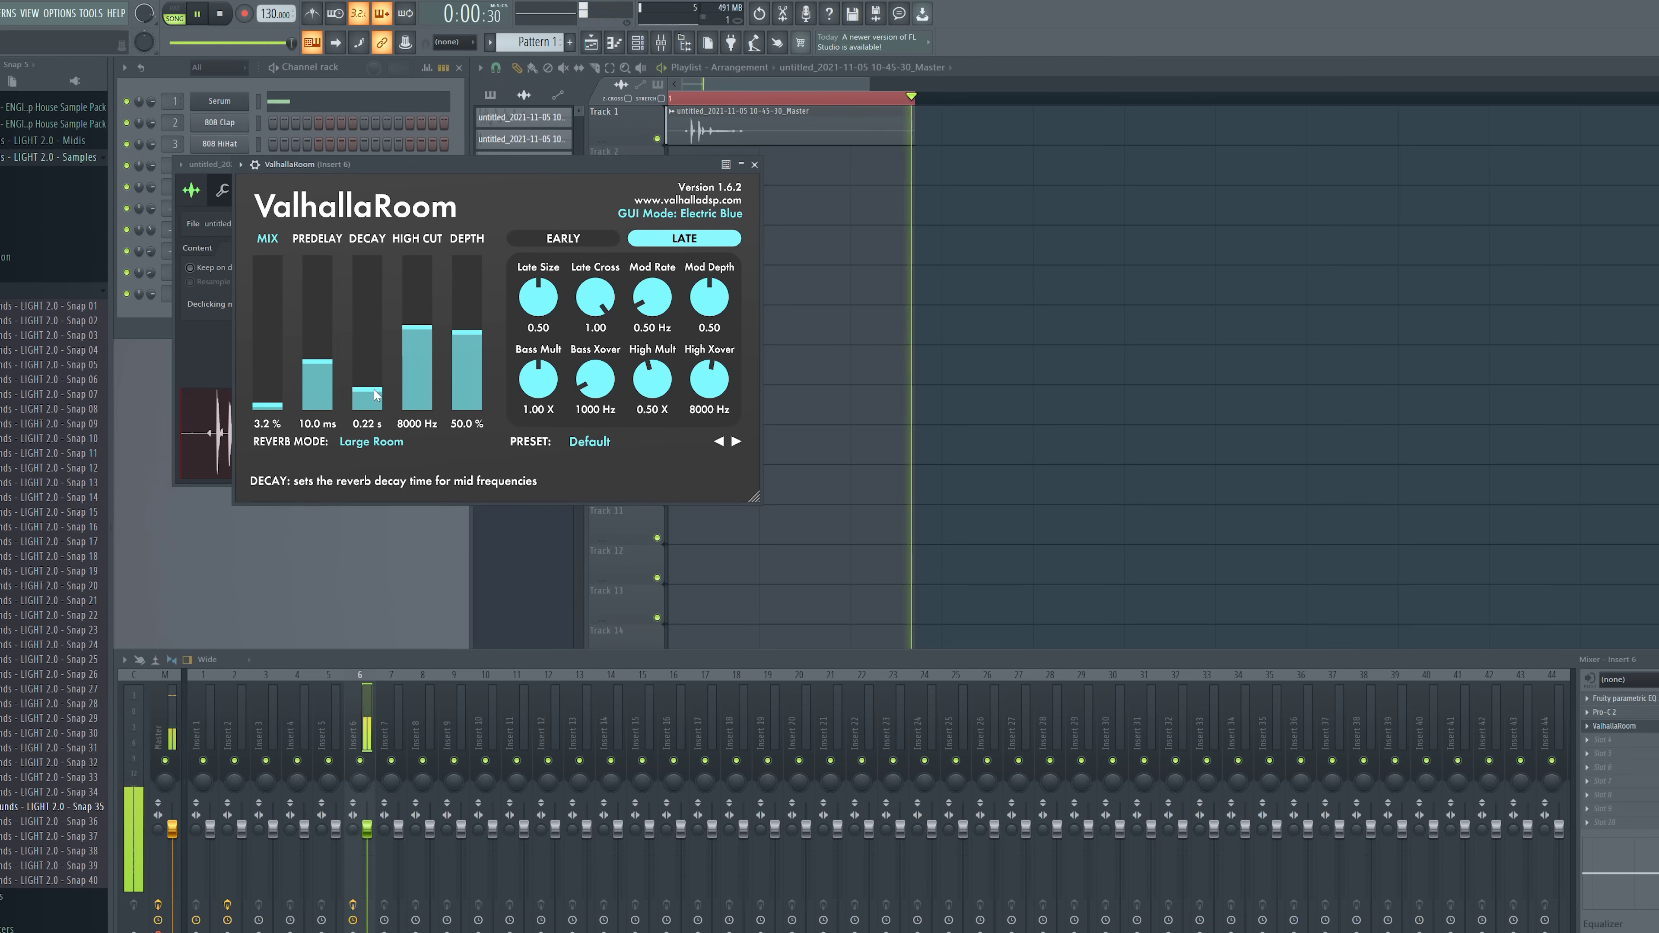
left_click(753, 165)
key("space")
- Render the song selection to a new audio clip, delete the source clip on Track 1, and open the rendered clip's sampler settings
left_click(125, 659)
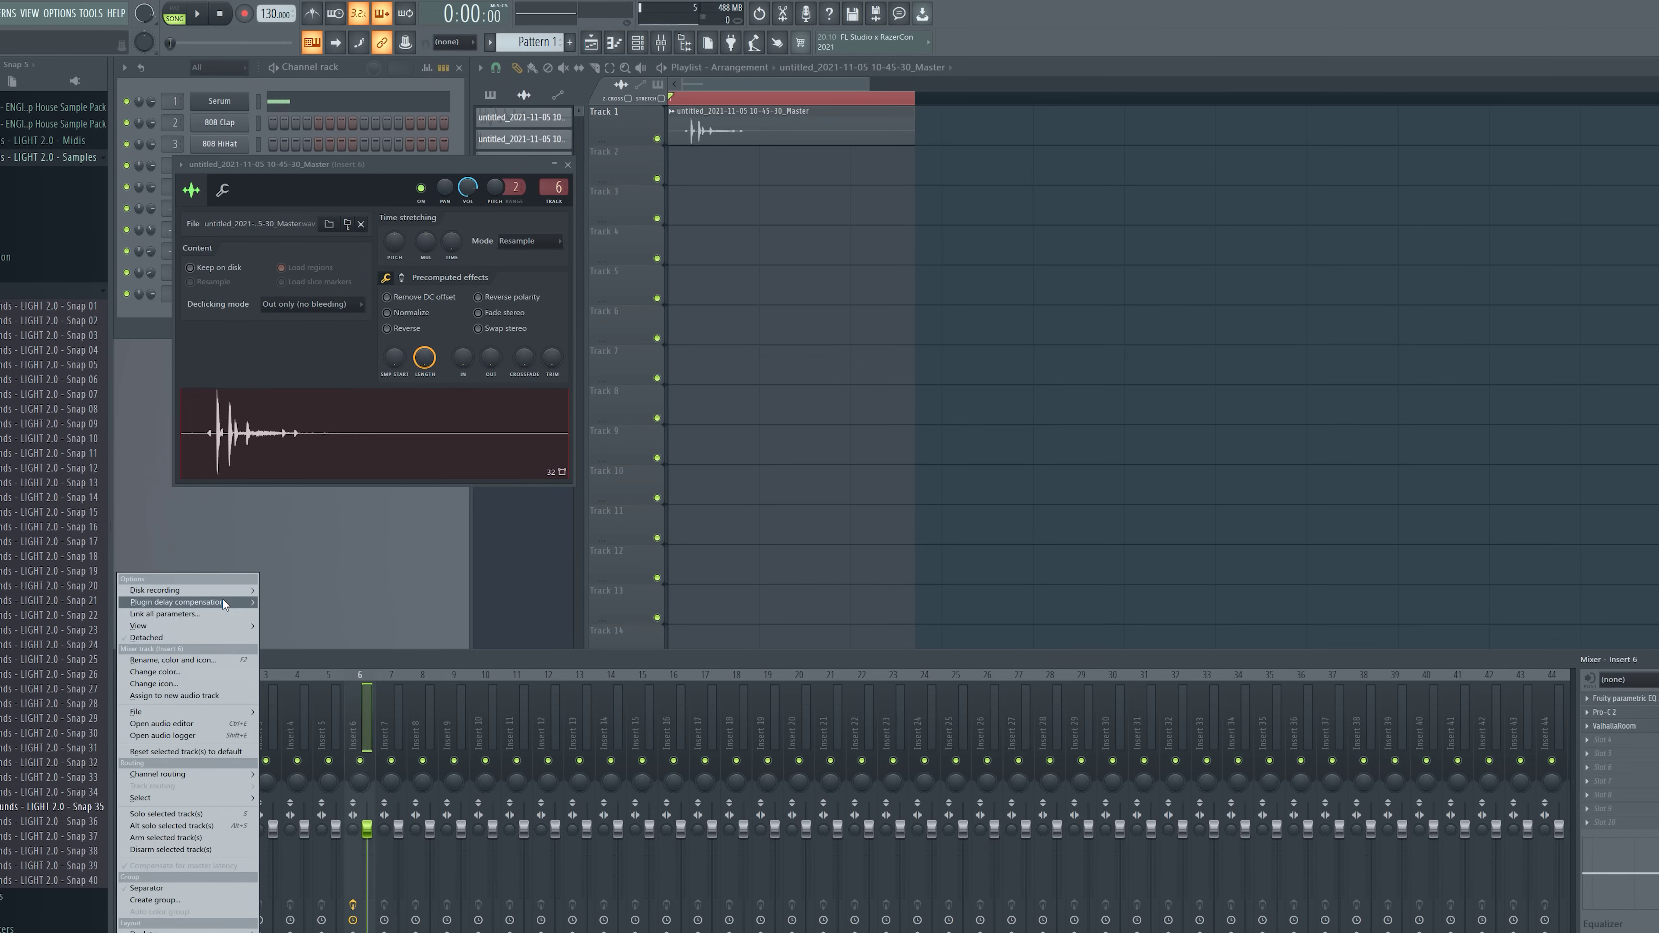
mouse_move(163, 589)
left_click(314, 589)
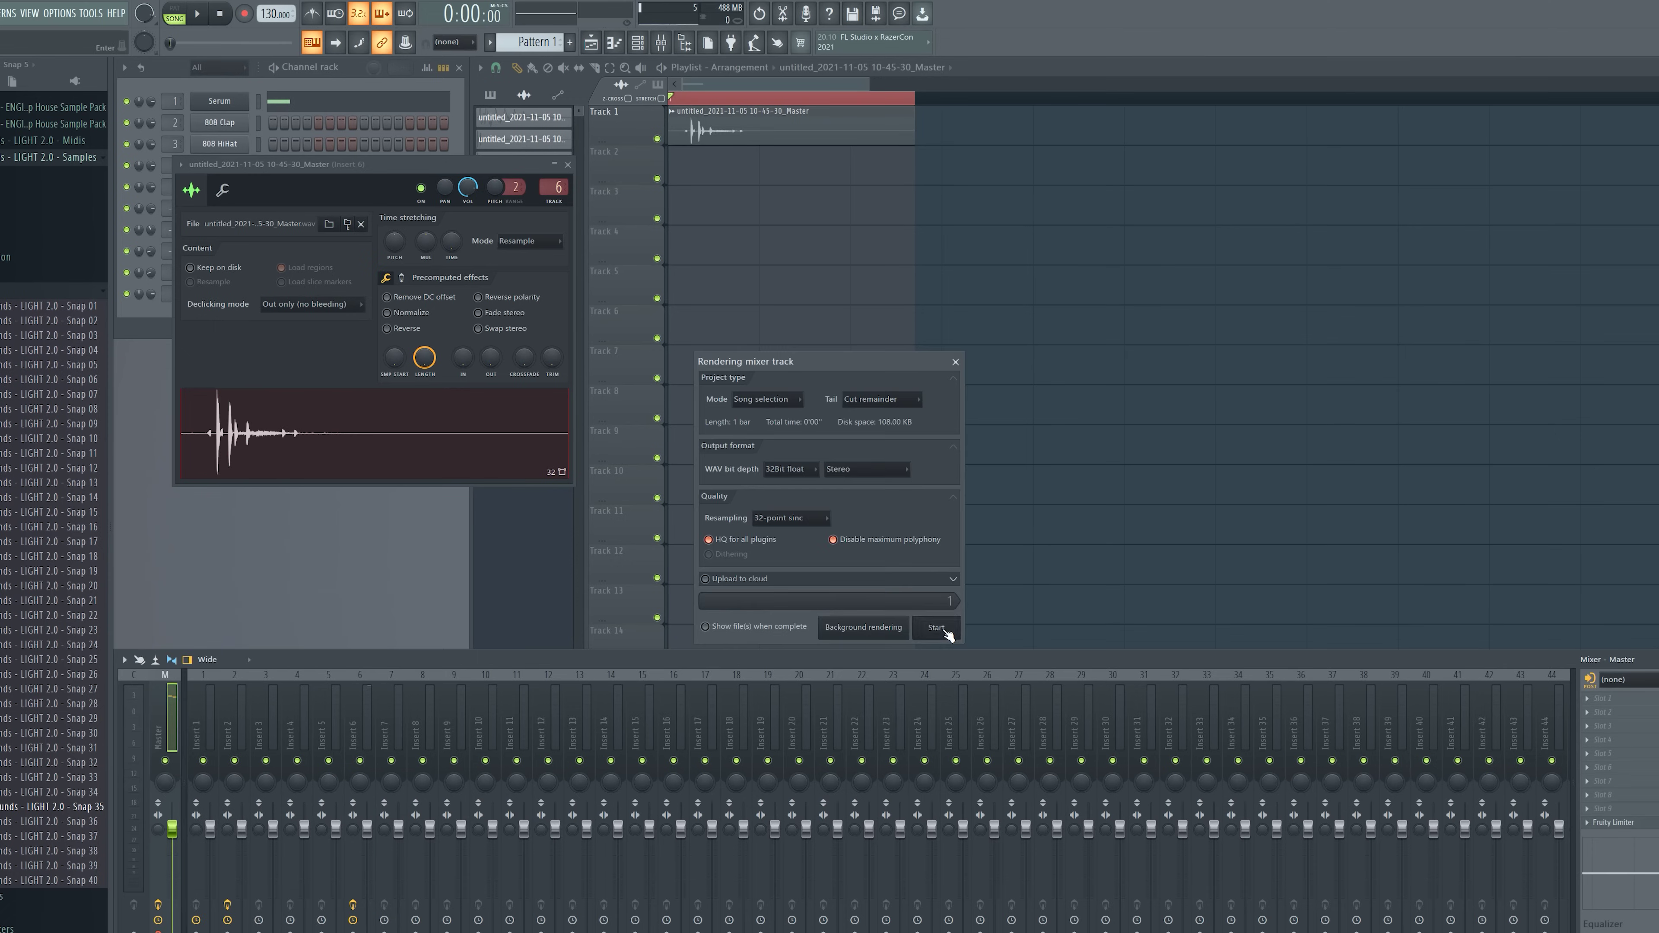
right_click(730, 136)
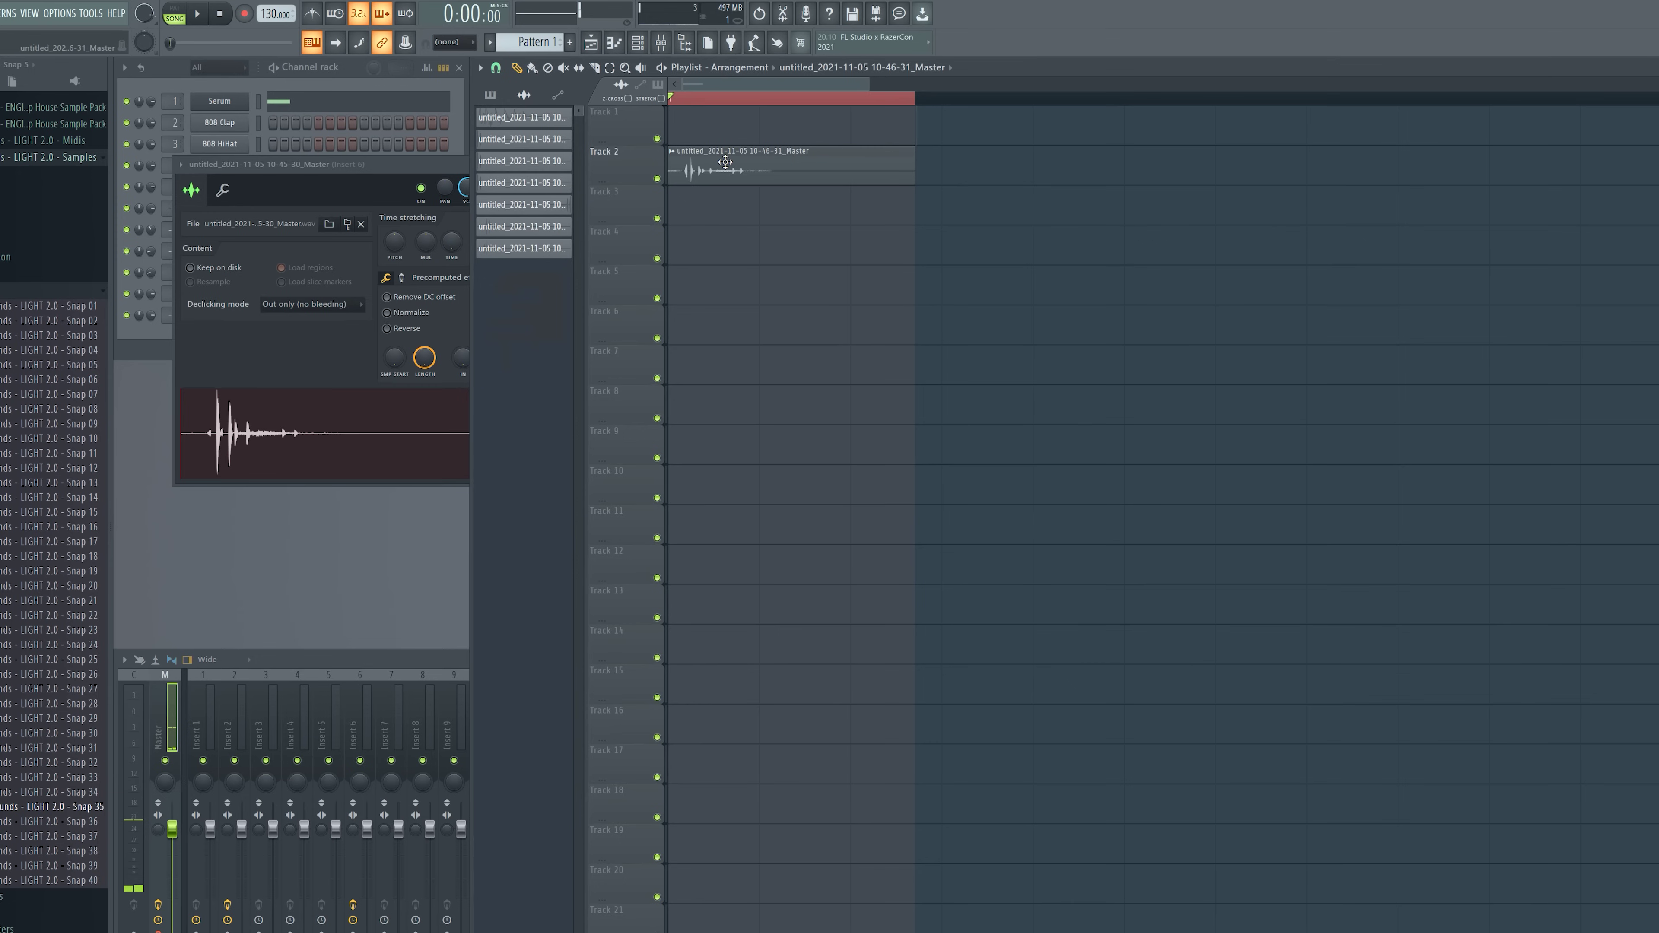
double_click(724, 162)
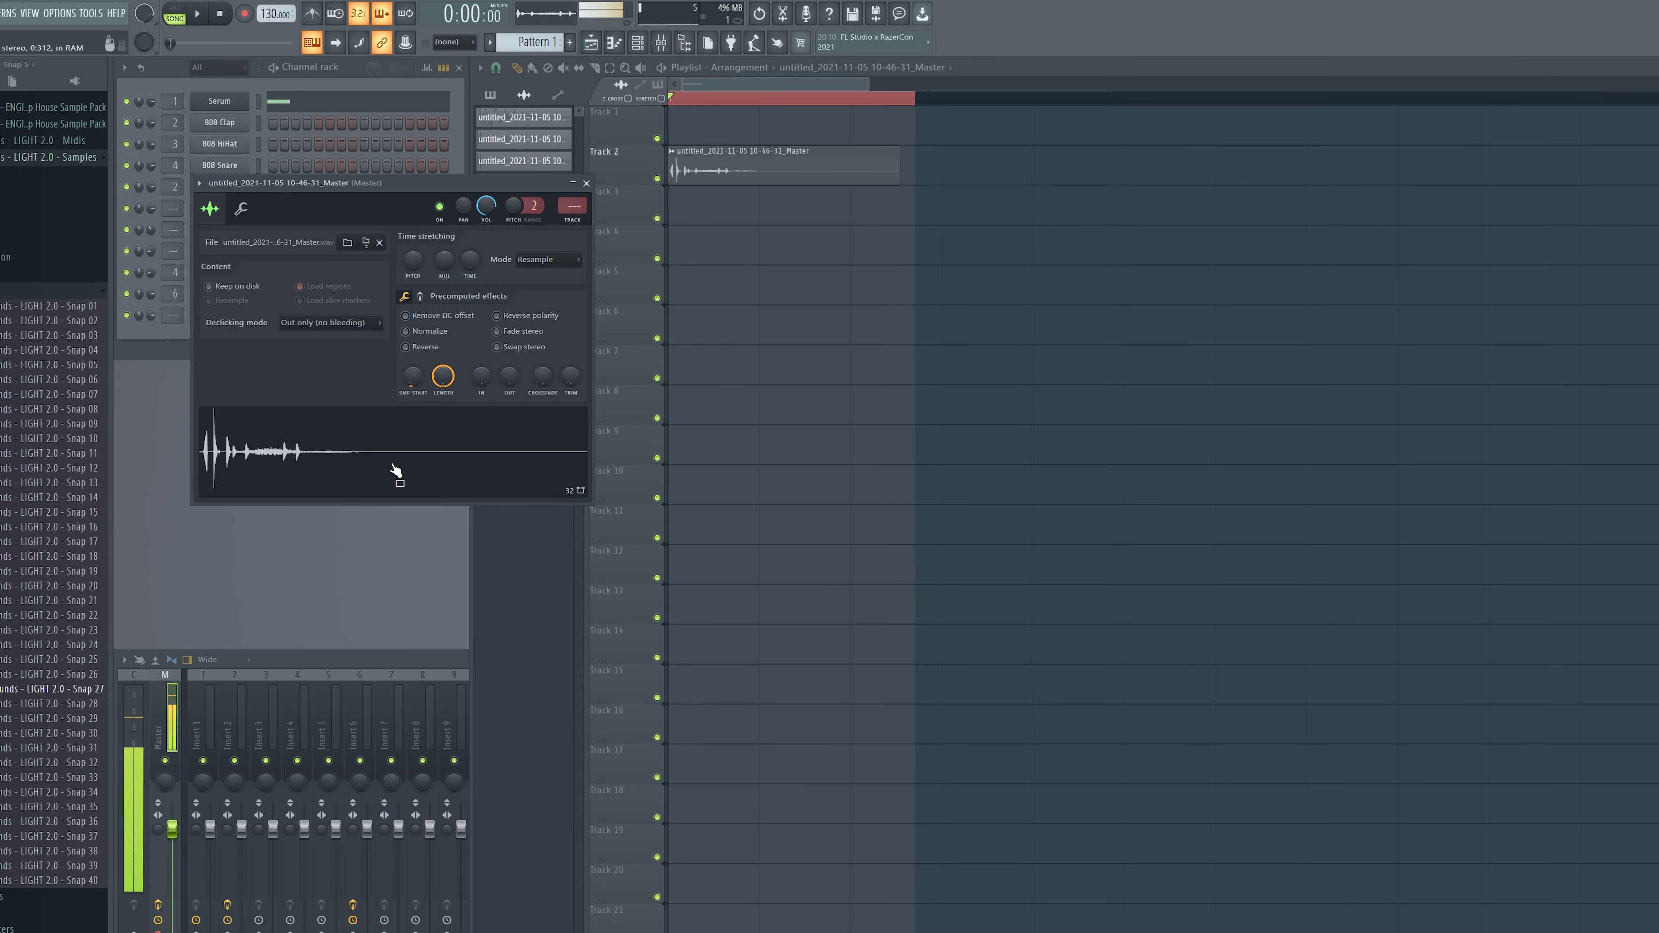
left_click(66, 531)
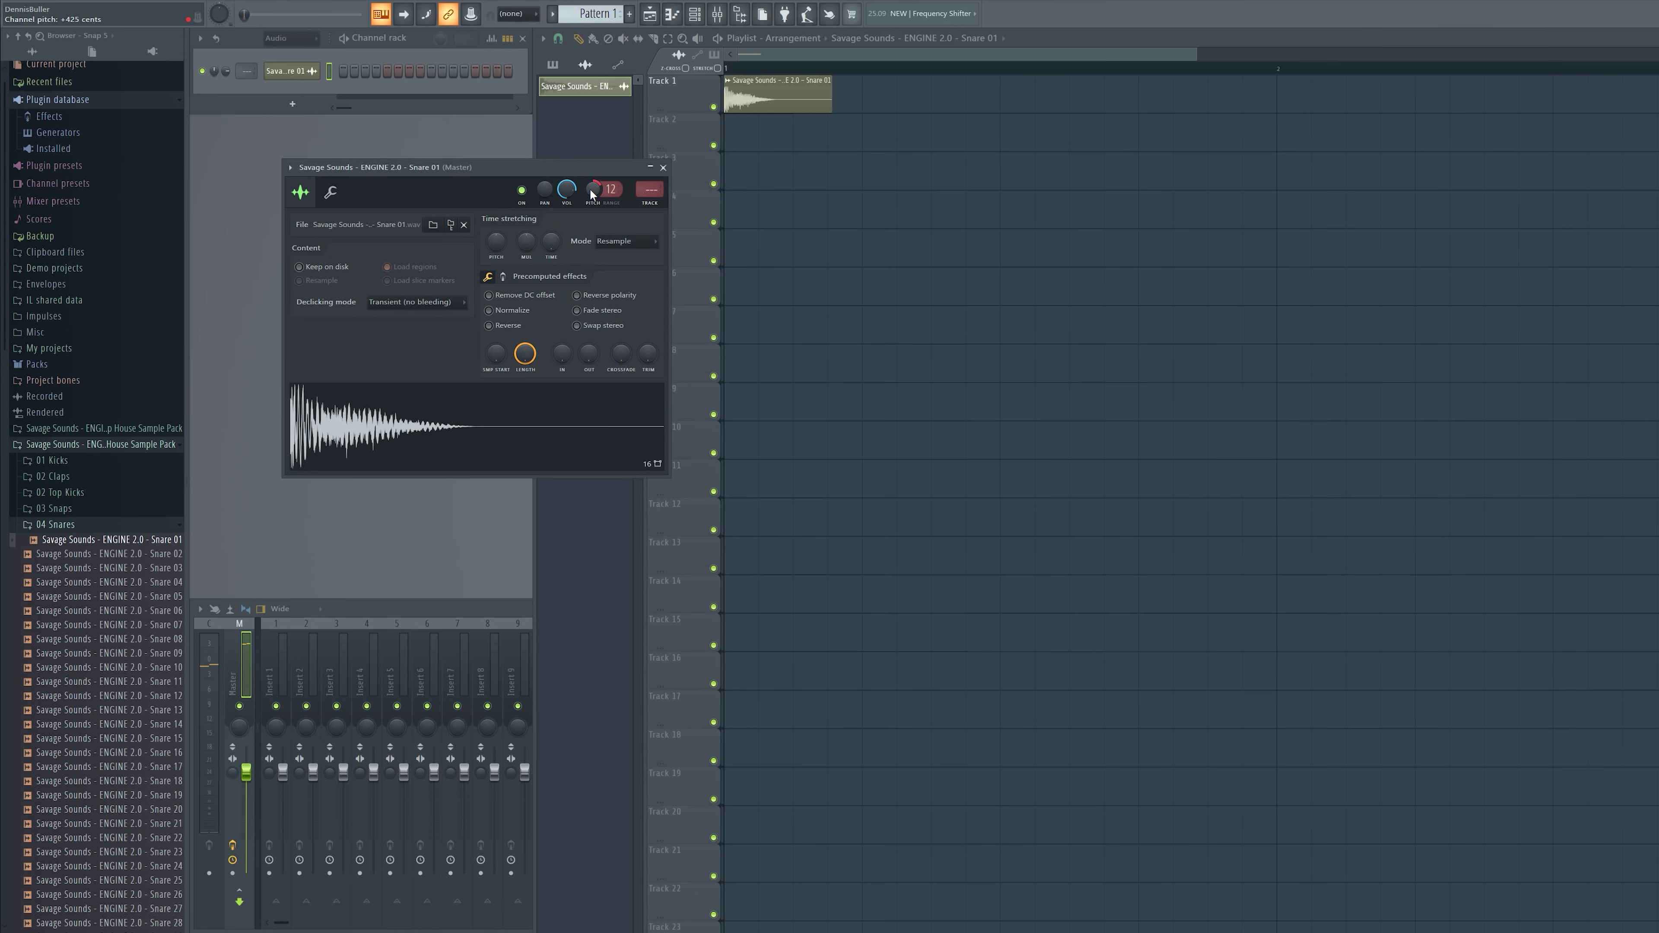
- Increase the fade-out of the Snare 01 sample and add Fruity Parametric EQ 2 to Insert 1
left_click_drag(588, 353, 588, 337)
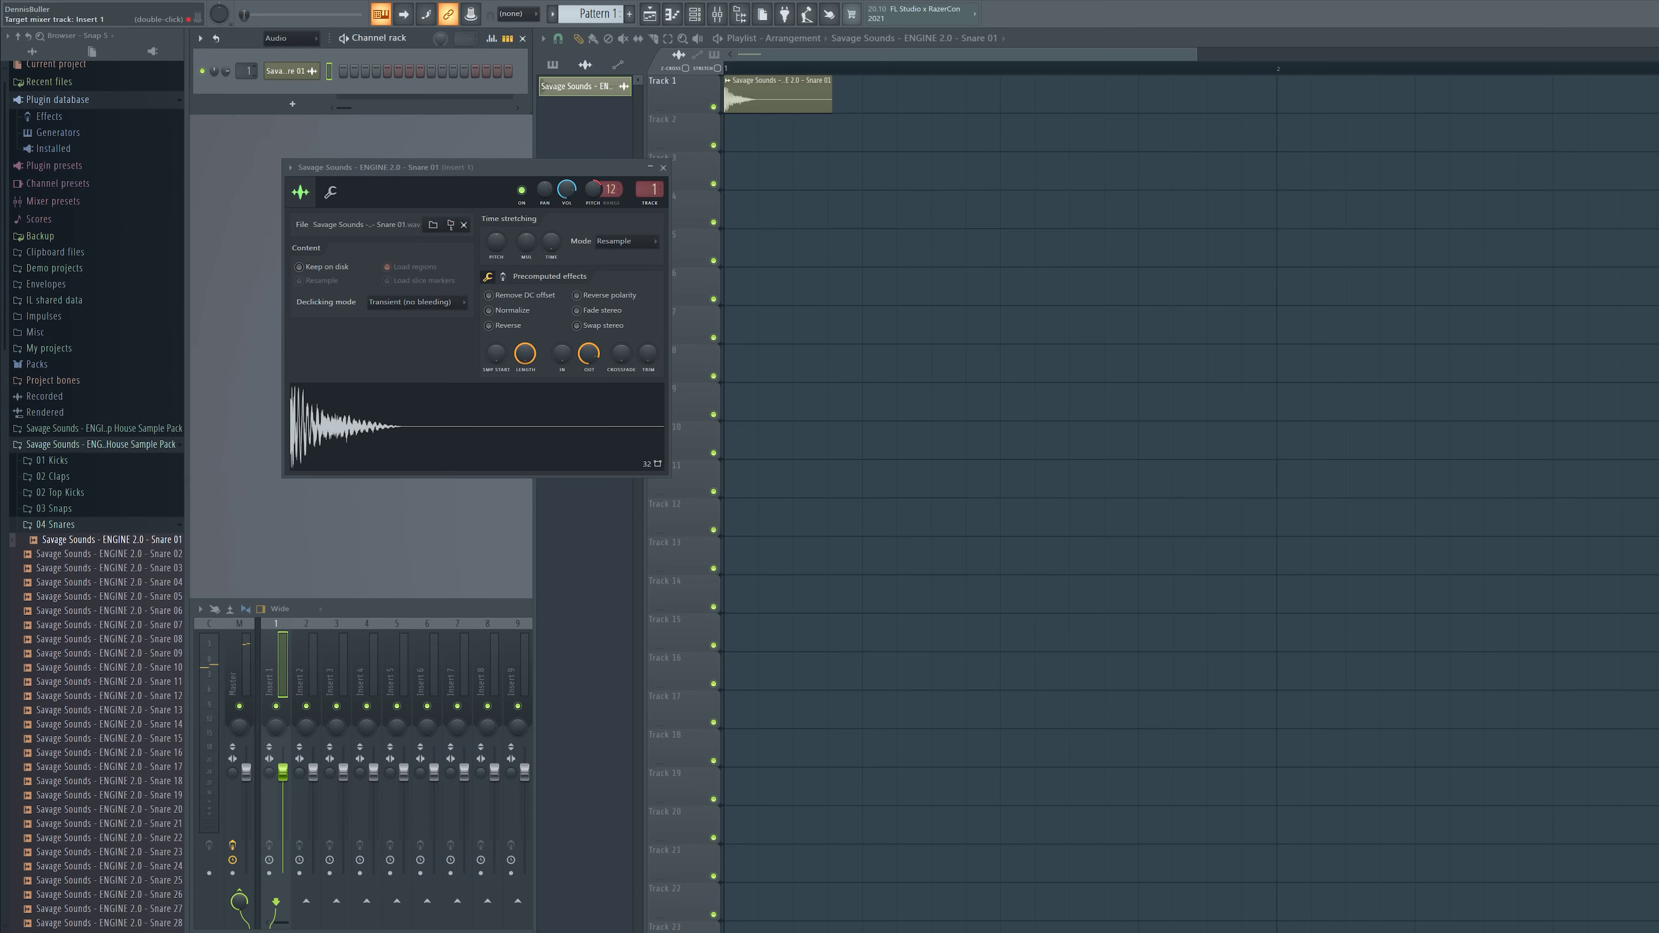
left_click(368, 605)
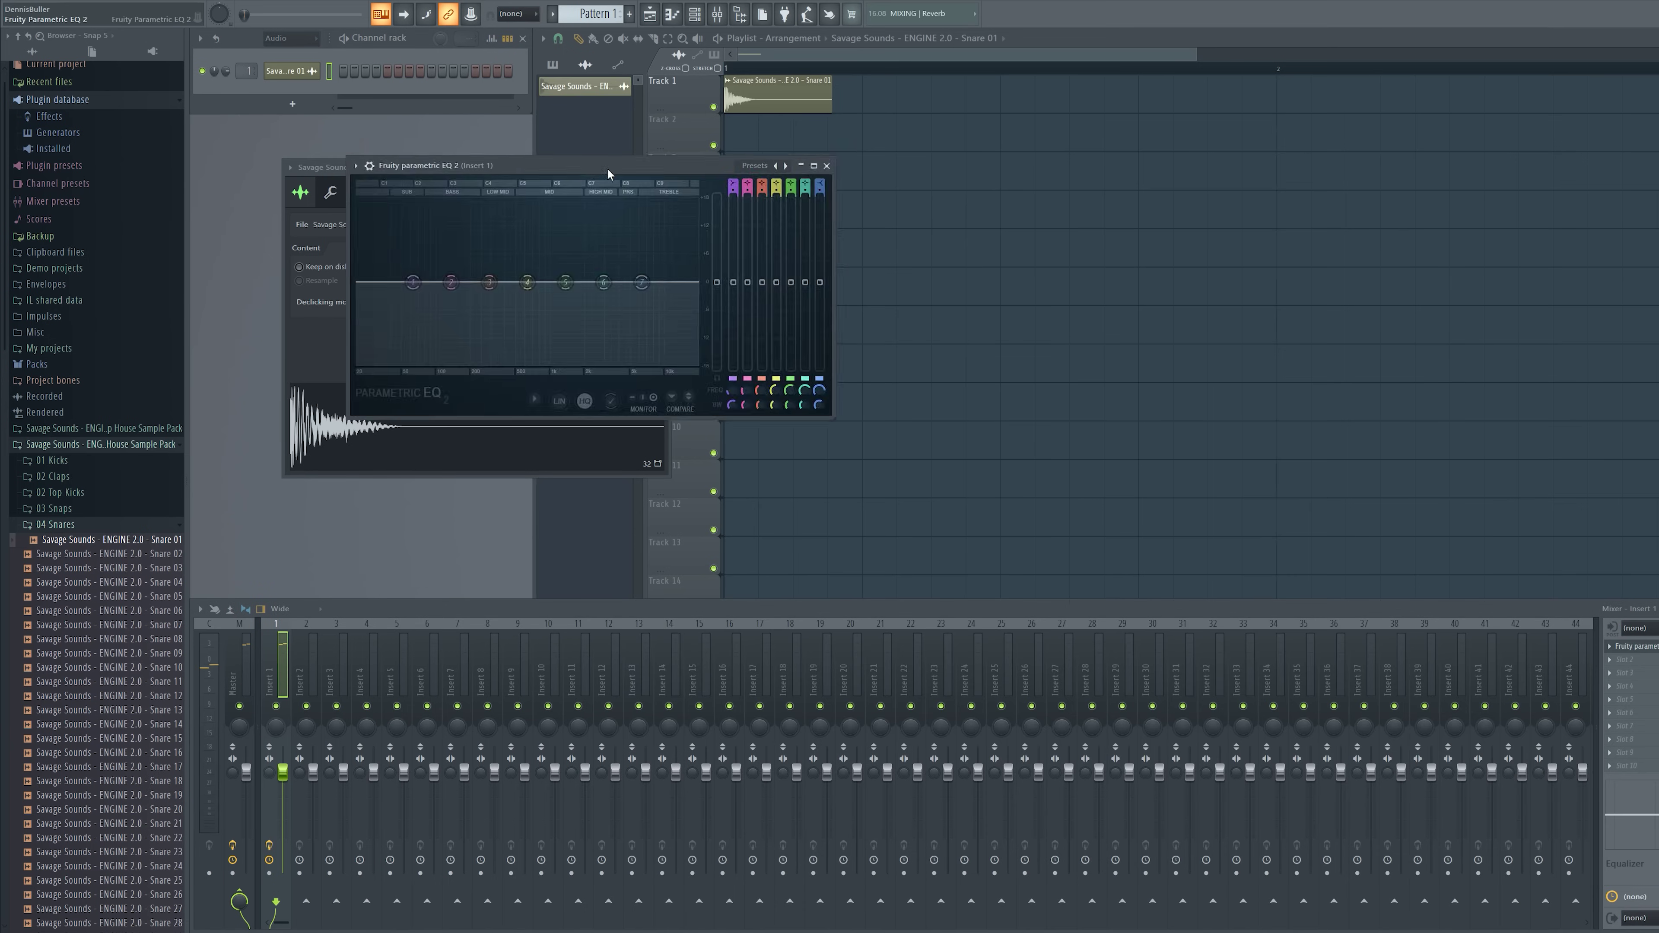
left_click_drag(606, 167, 1044, 180)
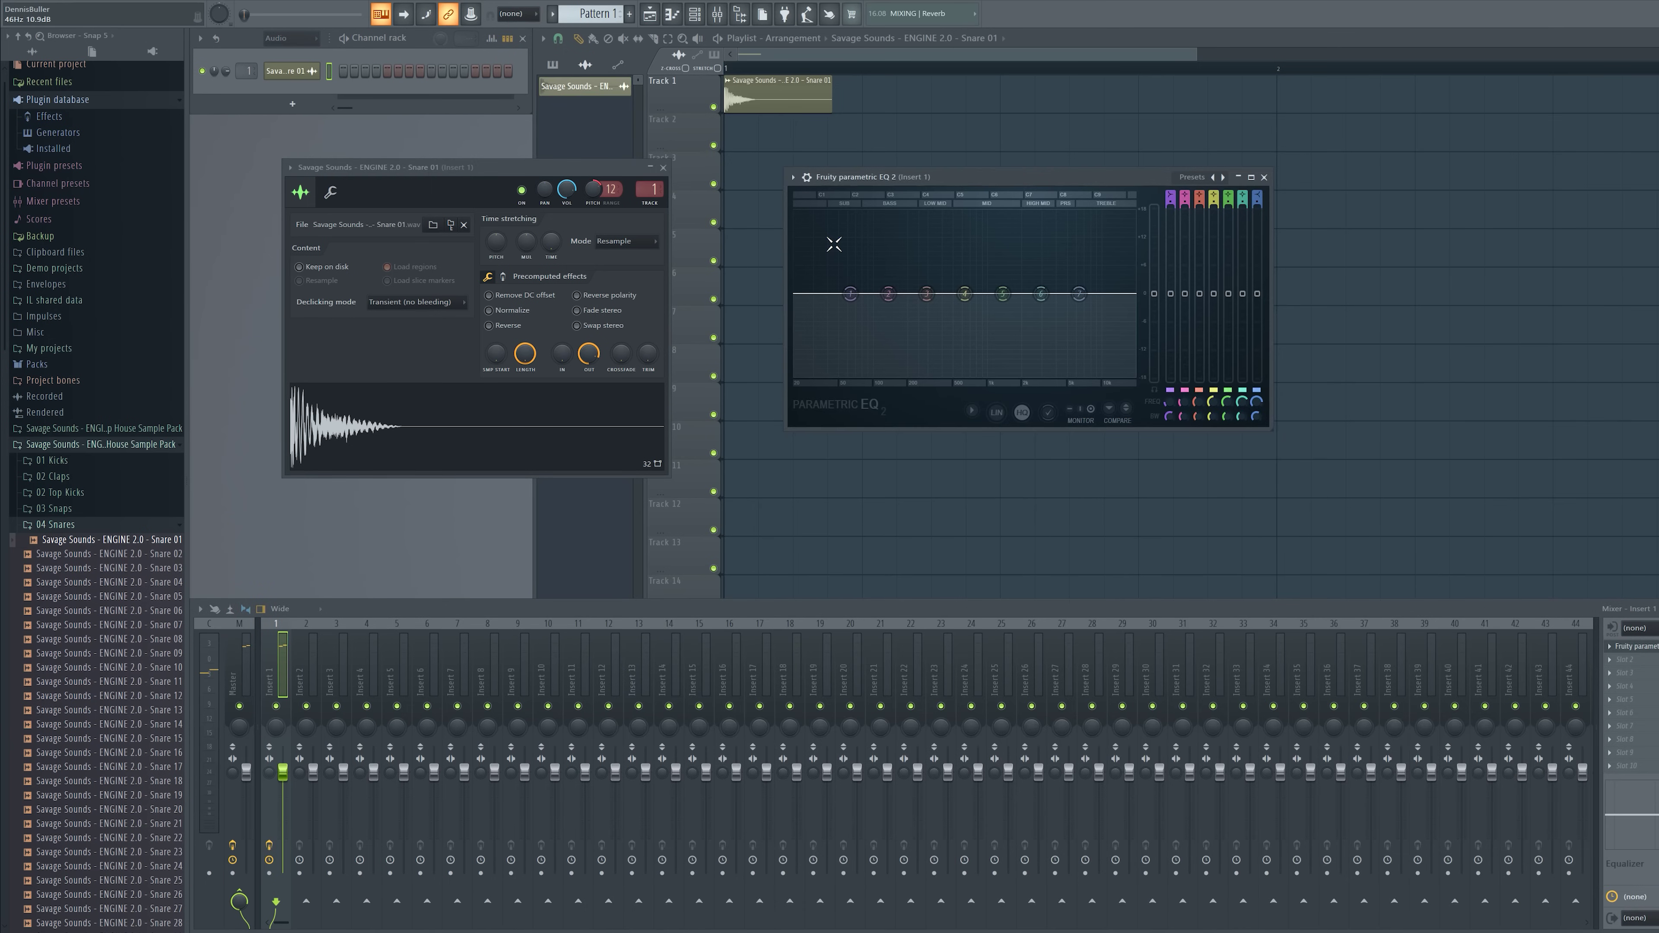
- Boost band 3 by about 4.2 dB at 235 Hz with a narrow bandwidth and band 6 by about 2.1 dB at 4133 Hz
left_click(502, 428)
left_click_drag(926, 293, 917, 282)
left_click(537, 435)
scroll(917, 274, "down", 2)
left_click(506, 450)
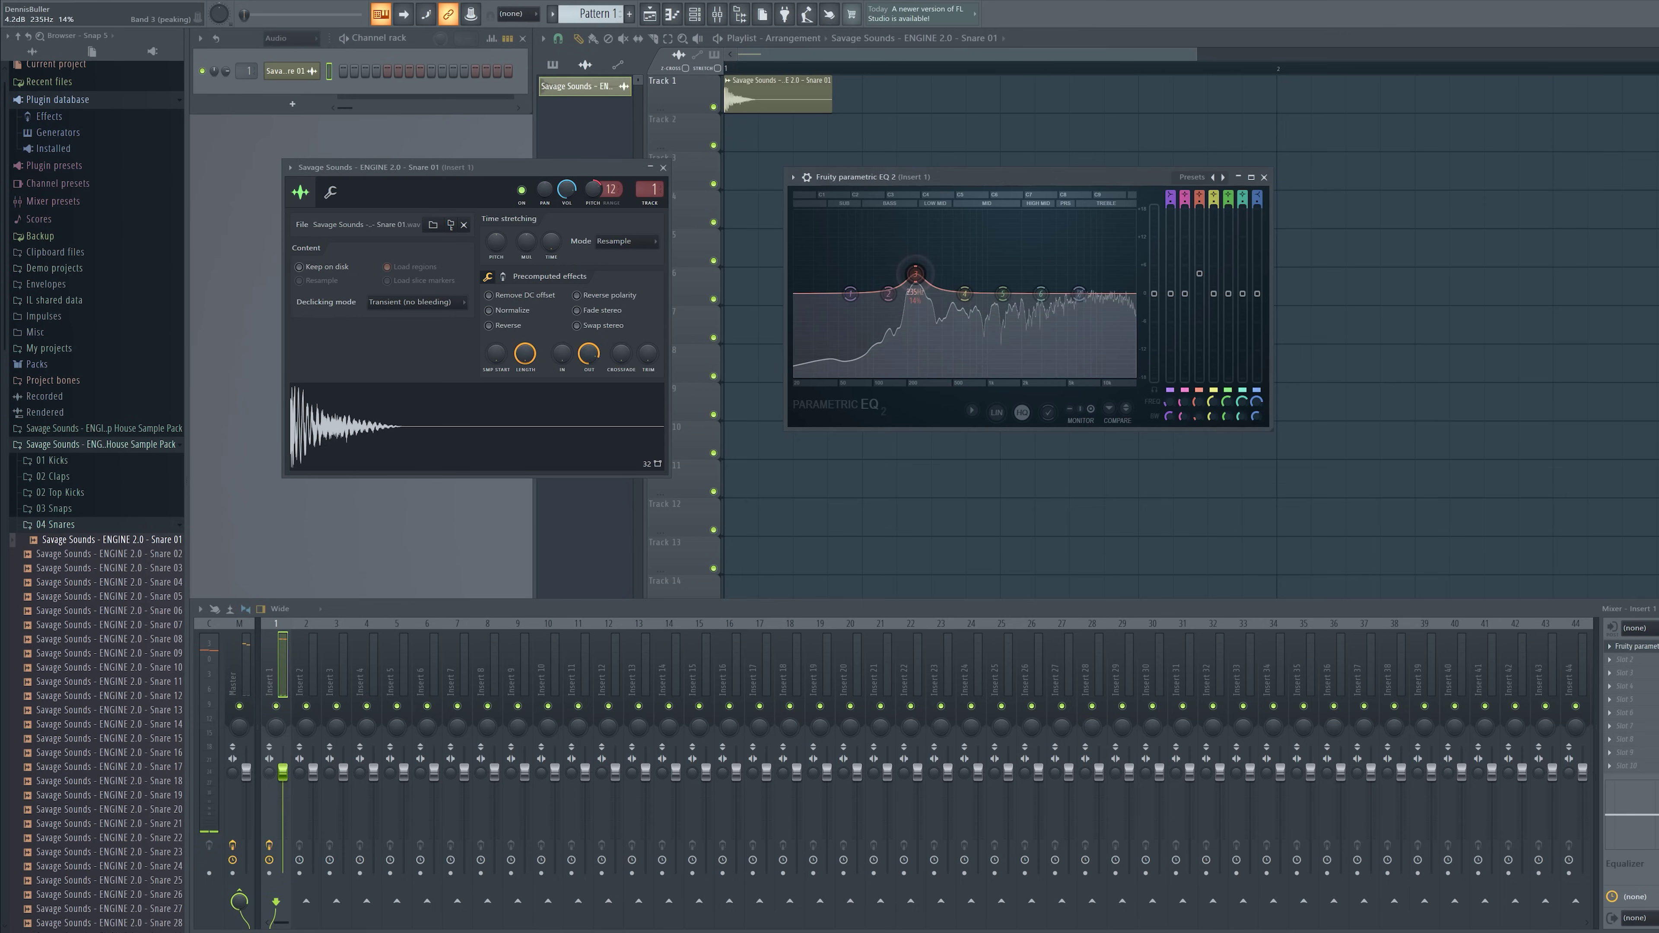
left_click(586, 416)
left_click_drag(1040, 293, 1057, 275)
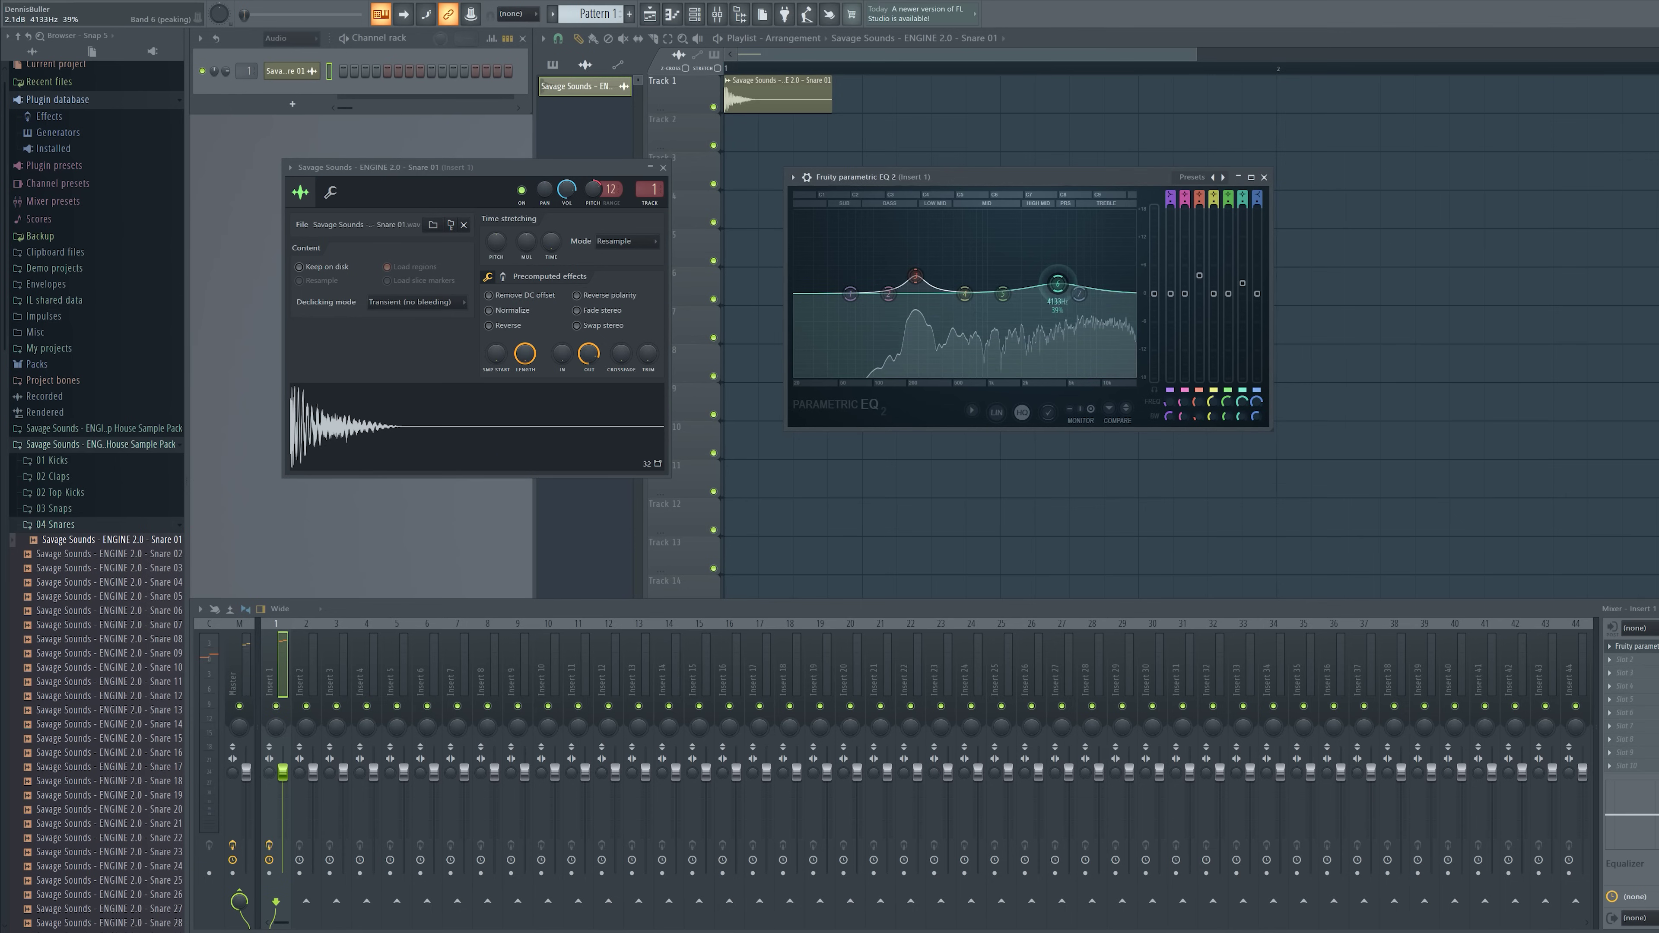
left_click(530, 430)
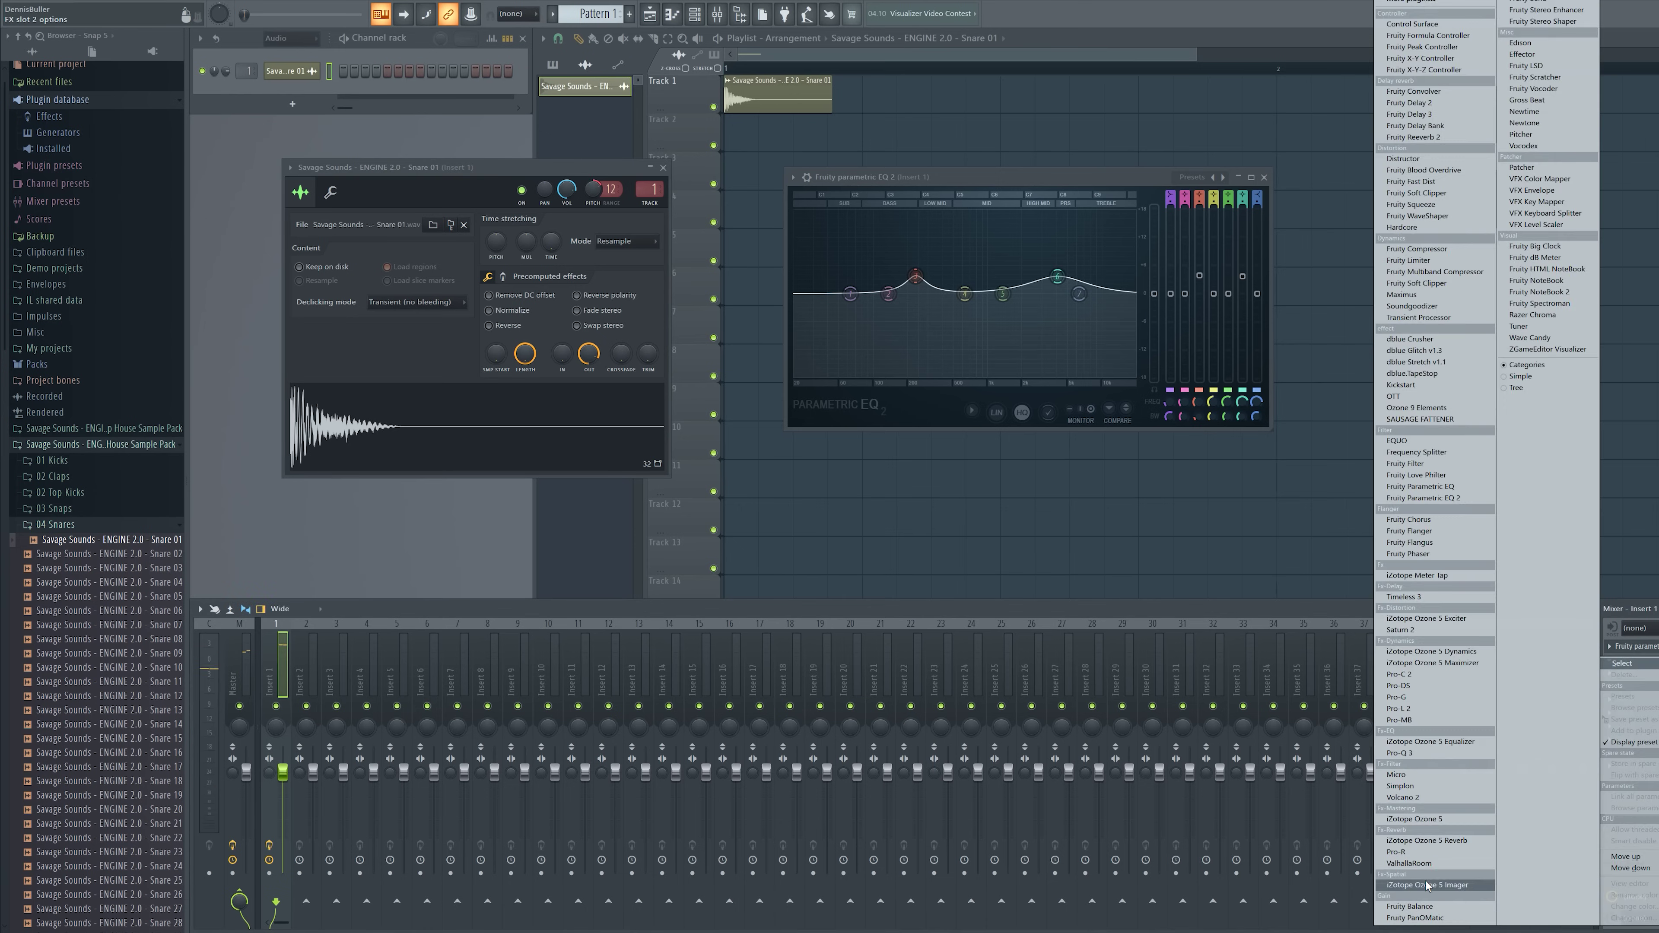
- Add ValhallaRoom to Insert 1's second slot, set mix to about 6.9% and decay to about 0.20 s, and preview the snare
left_click(1425, 886)
left_click_drag(321, 384, 323, 400)
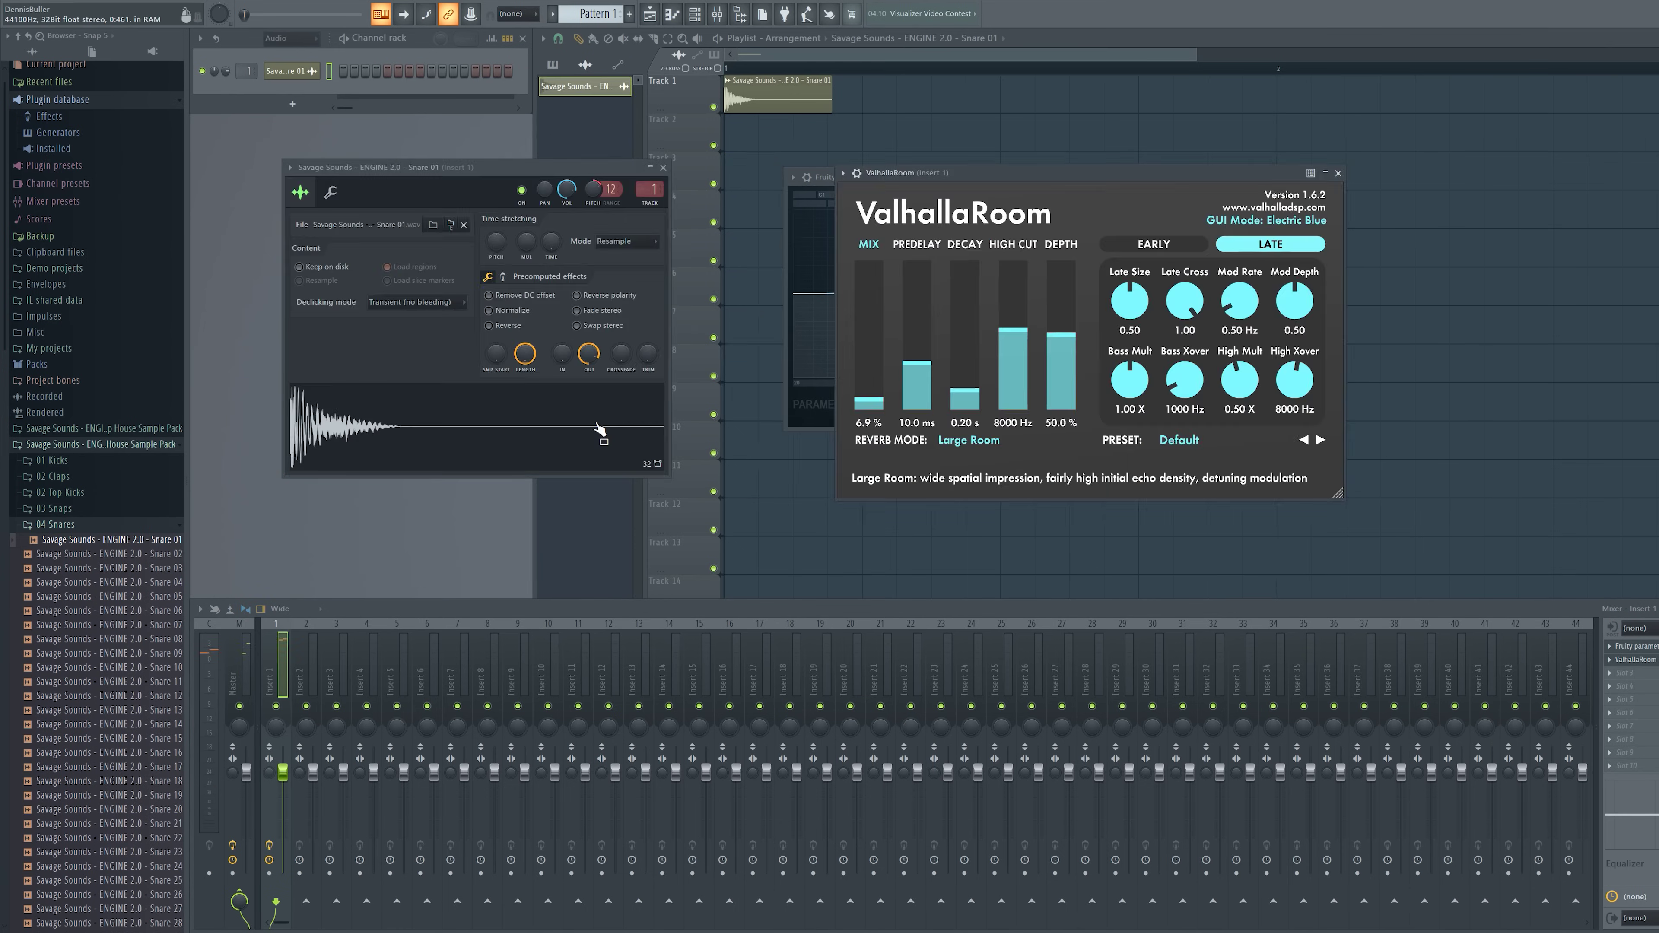
left_click(558, 431)
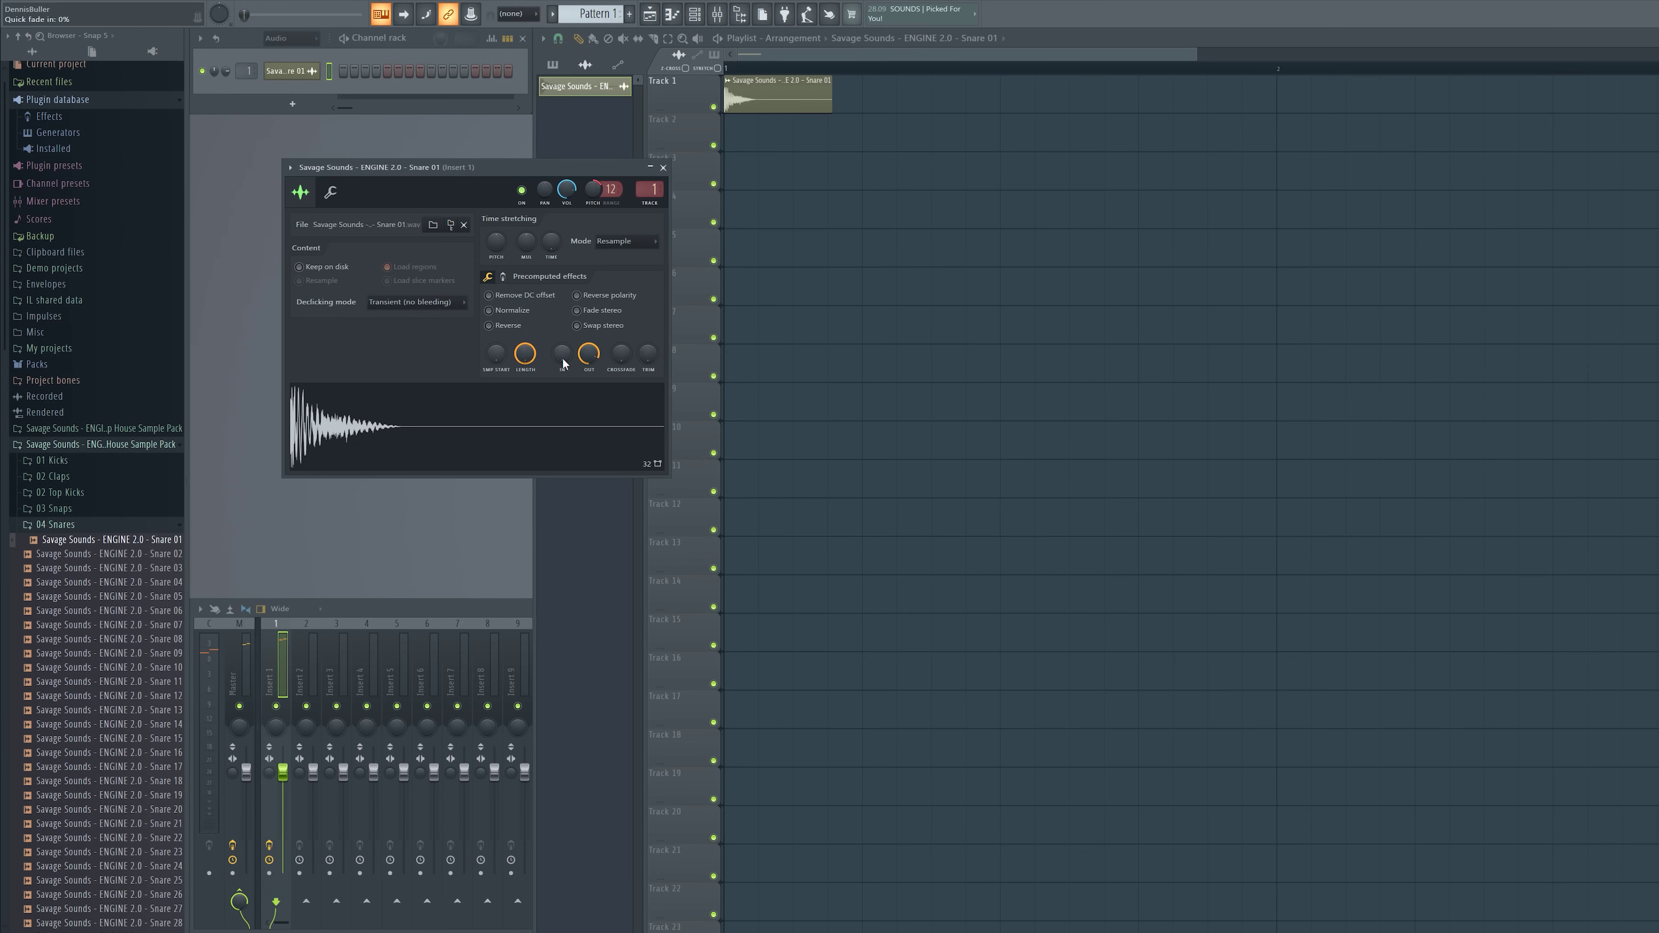
- Layer the LIGHT 2.0 samples Snare 13, 48, 57 and 77 on Tracks 1 to 4, offset the lower three starts slightly, and play them
left_click(161, 368)
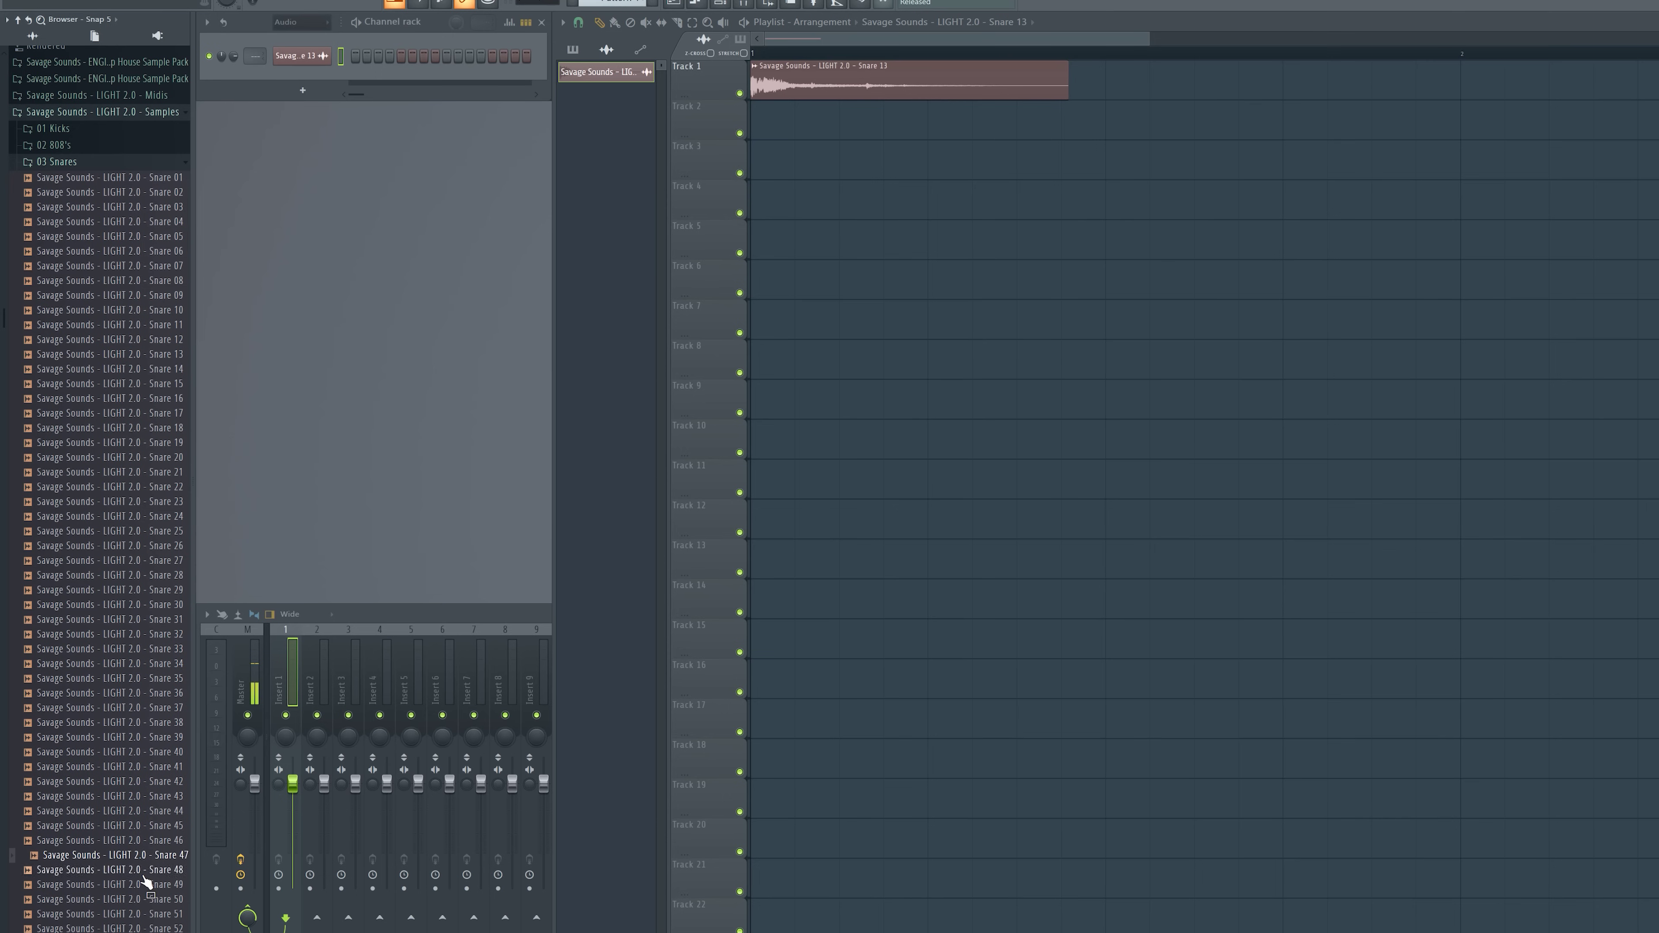
left_click(180, 873)
scroll(163, 817, "down", 10)
left_click(146, 755)
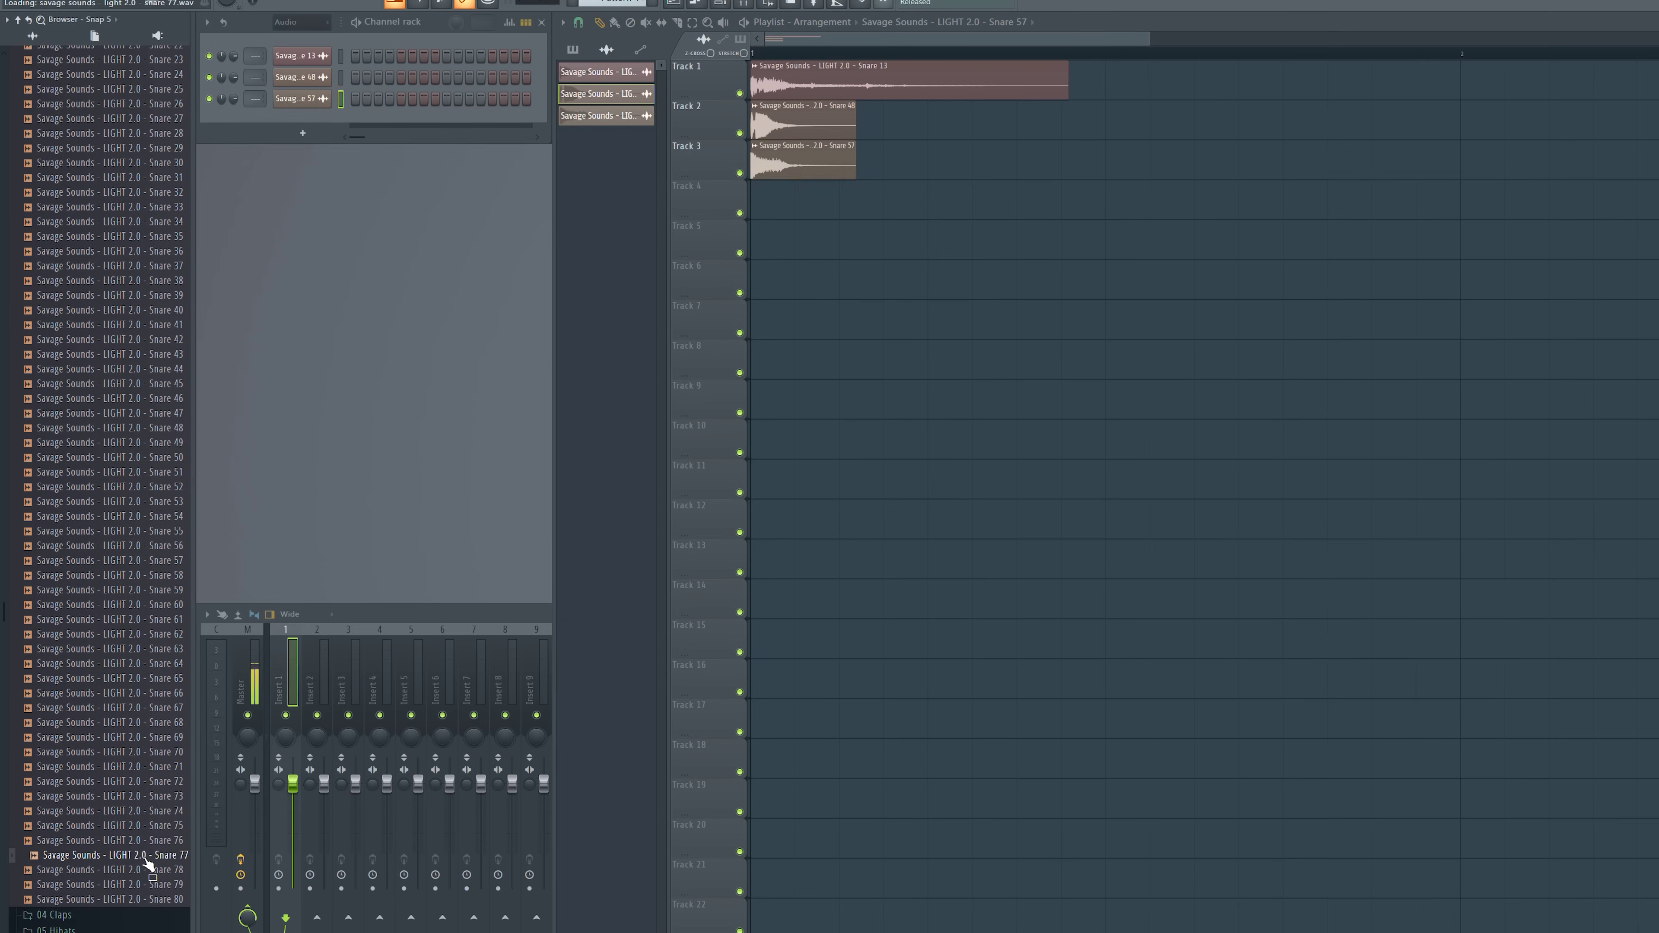
scroll(822, 78, "up", 3)
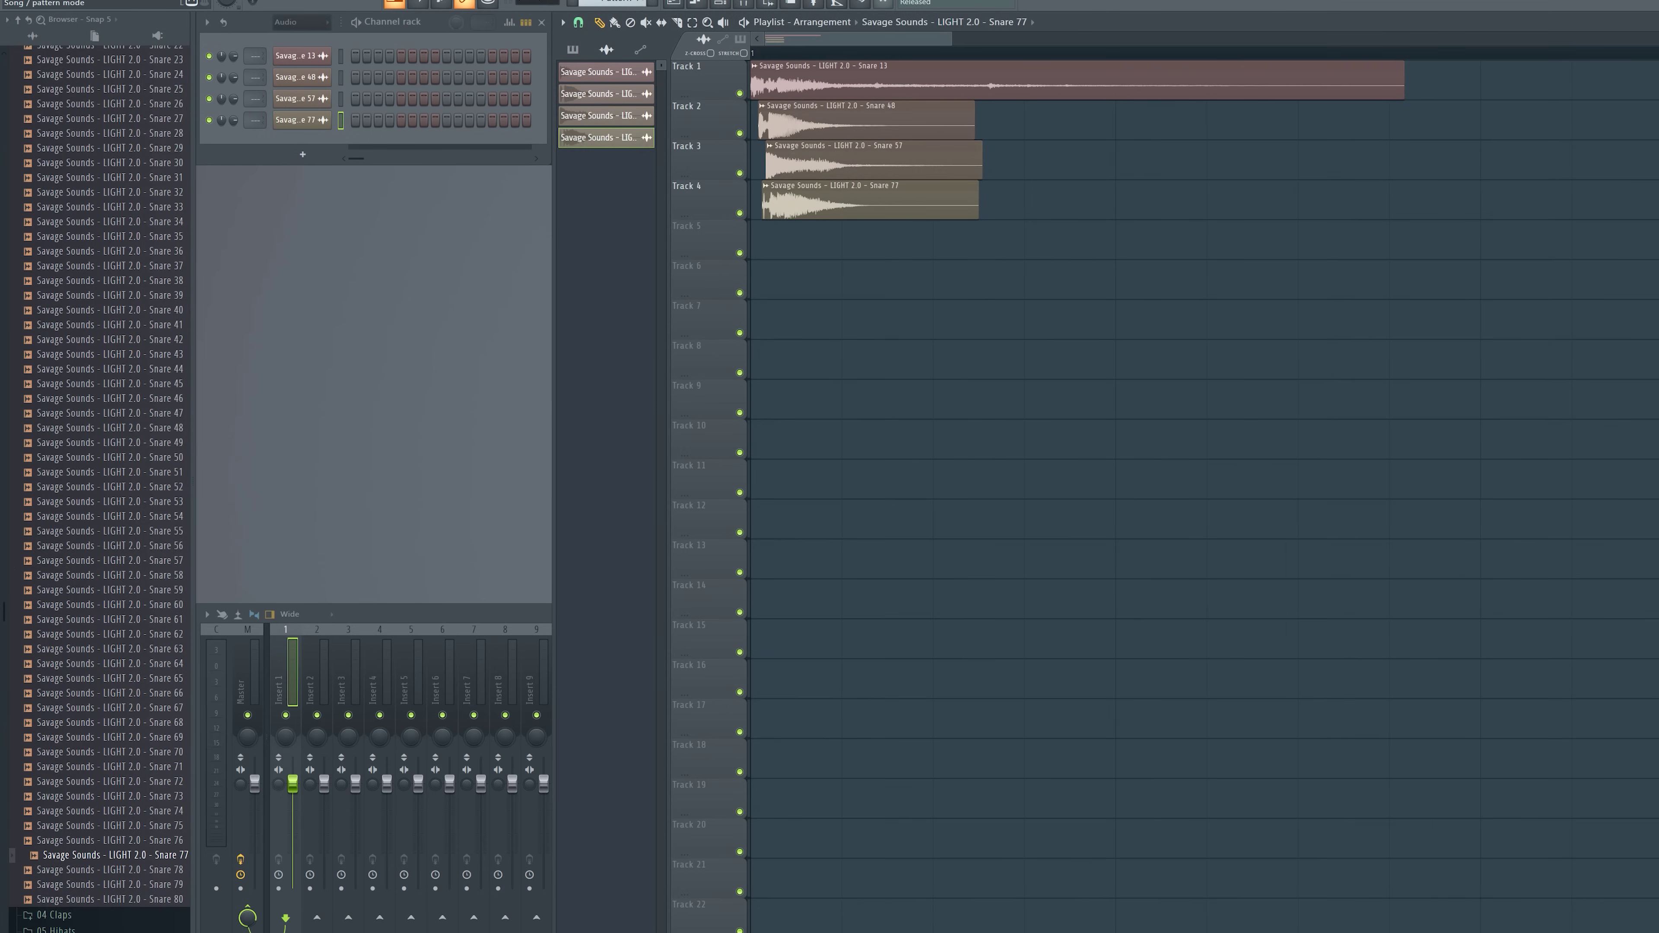
key("space")
key("space")
- Check the Snare 13 sample on Track 1 and add a partial fade-out to the Snare 48 sample on Track 2
left_click(783, 83)
double_click(783, 83)
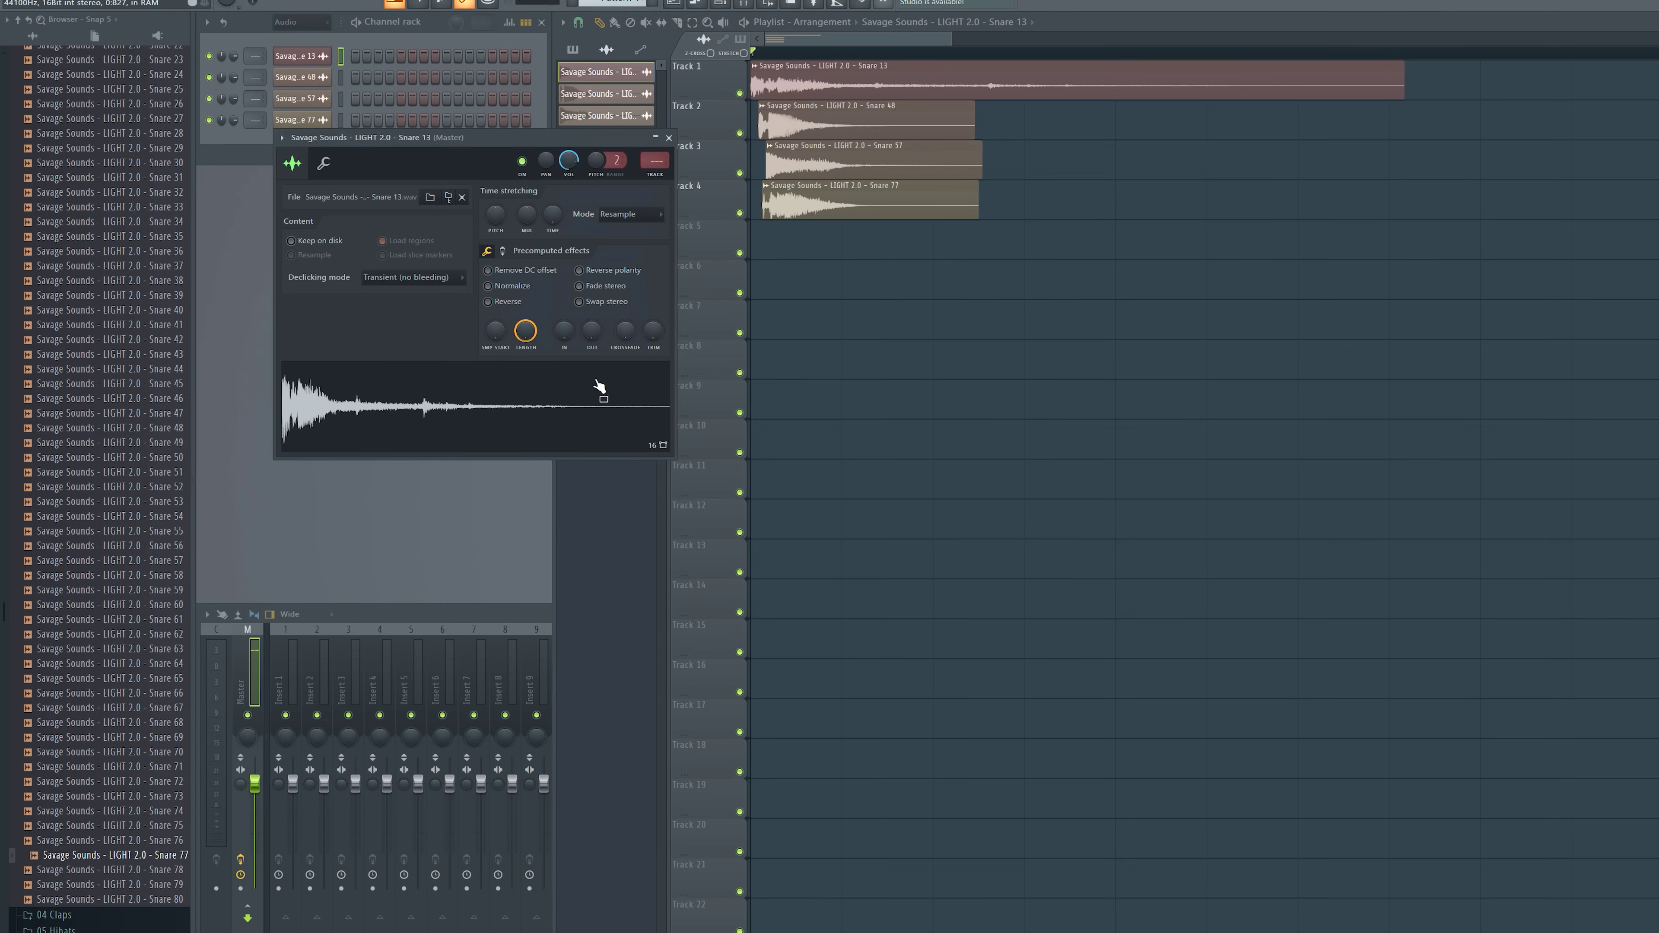
double_click(839, 133)
left_click(491, 444)
left_click_drag(616, 350, 616, 294)
left_click(623, 426)
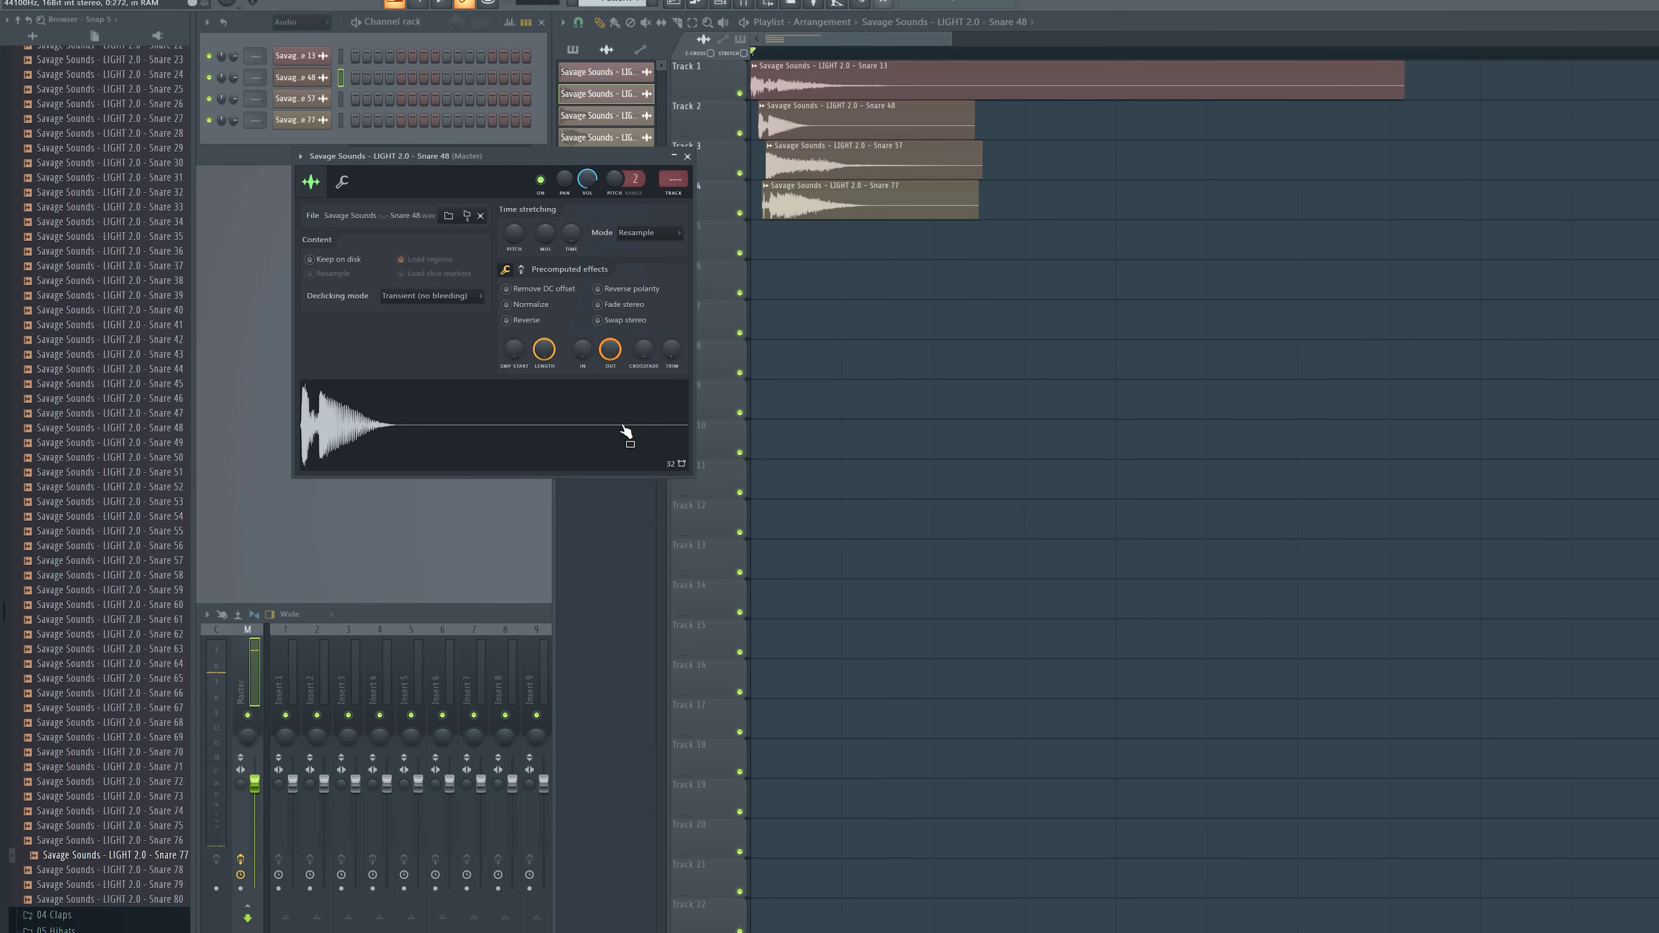
left_click(601, 158)
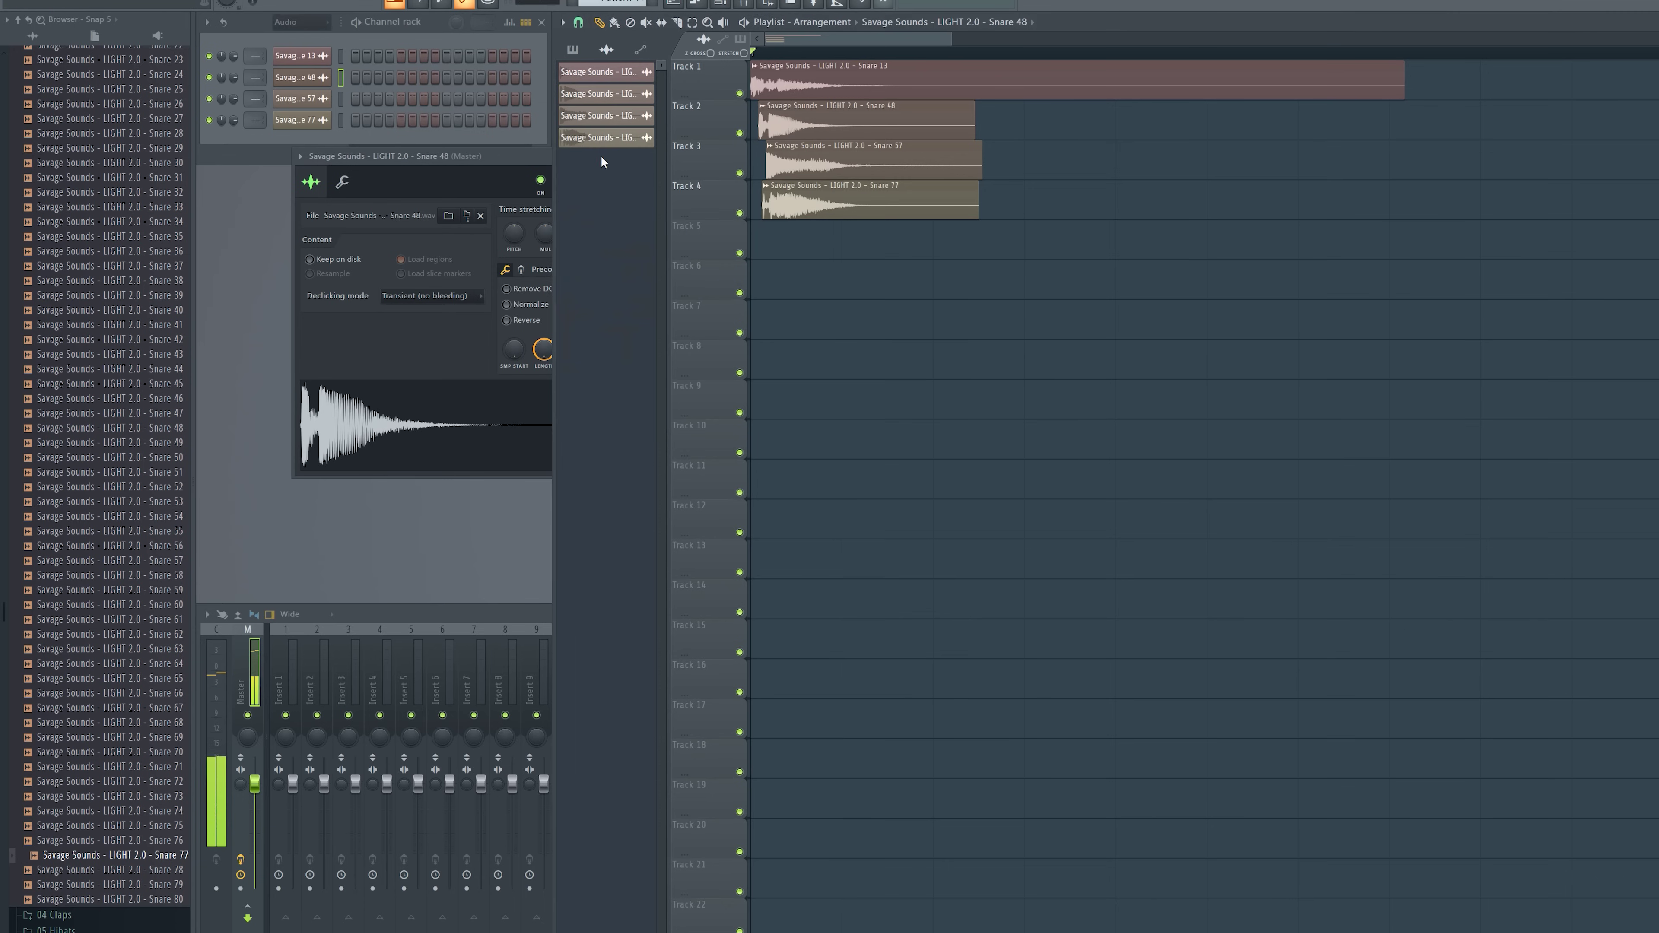
left_click(547, 171)
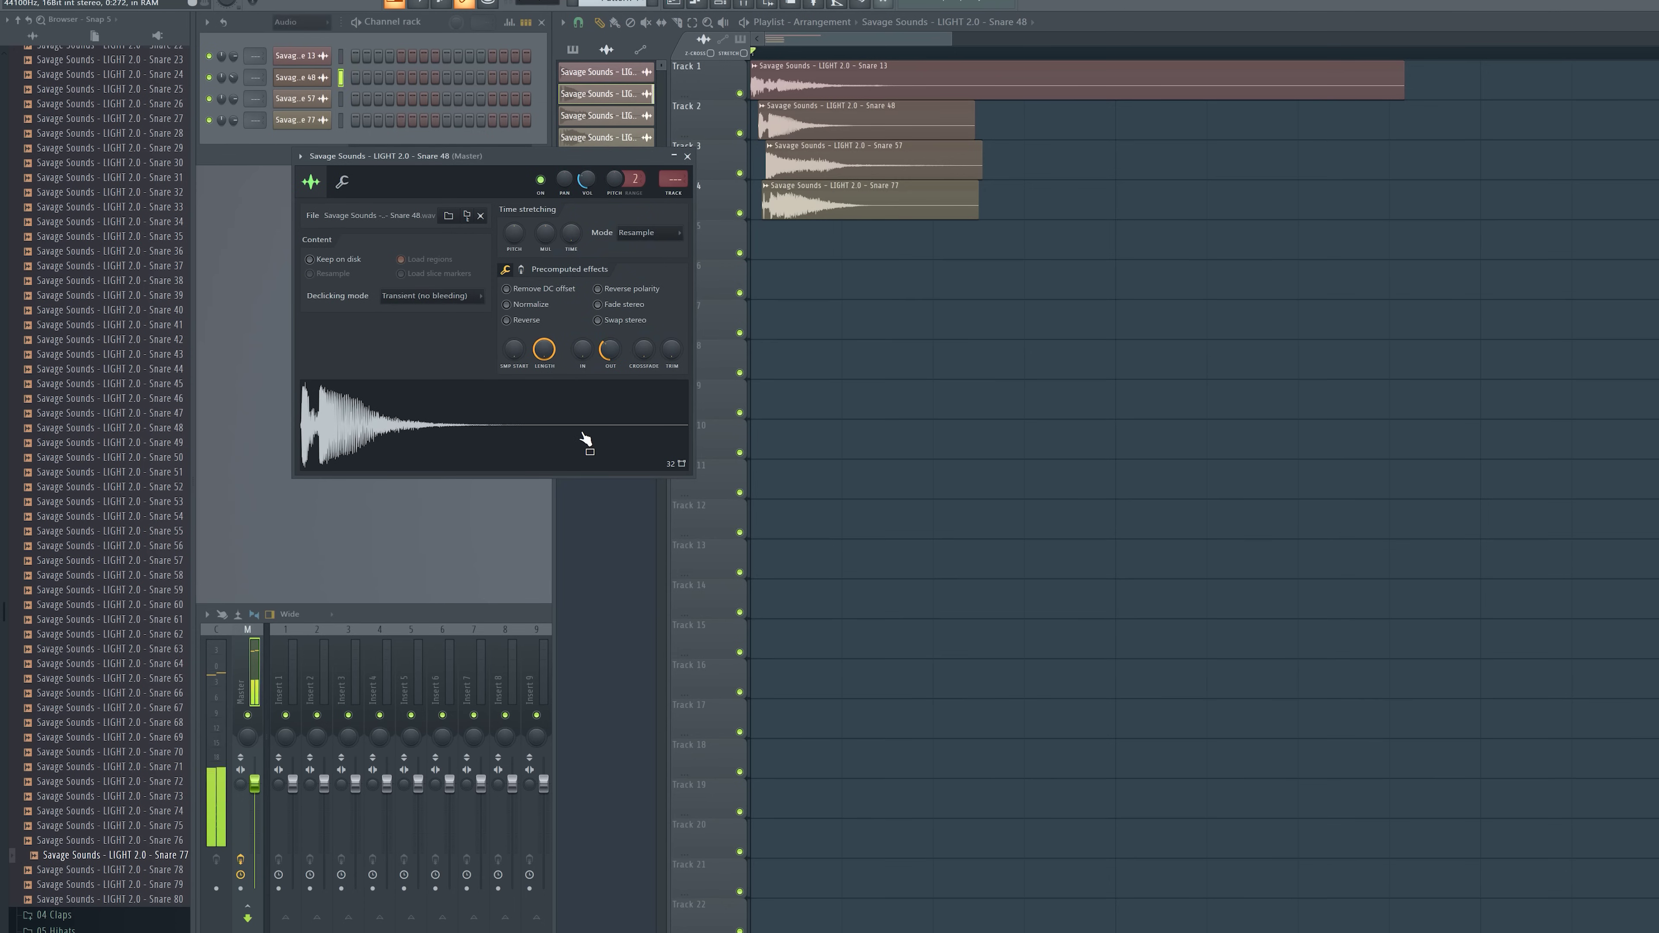
- Add fade-outs to the Snare 57 and Snare 77 samples and play the layered snares
double_click(804, 160)
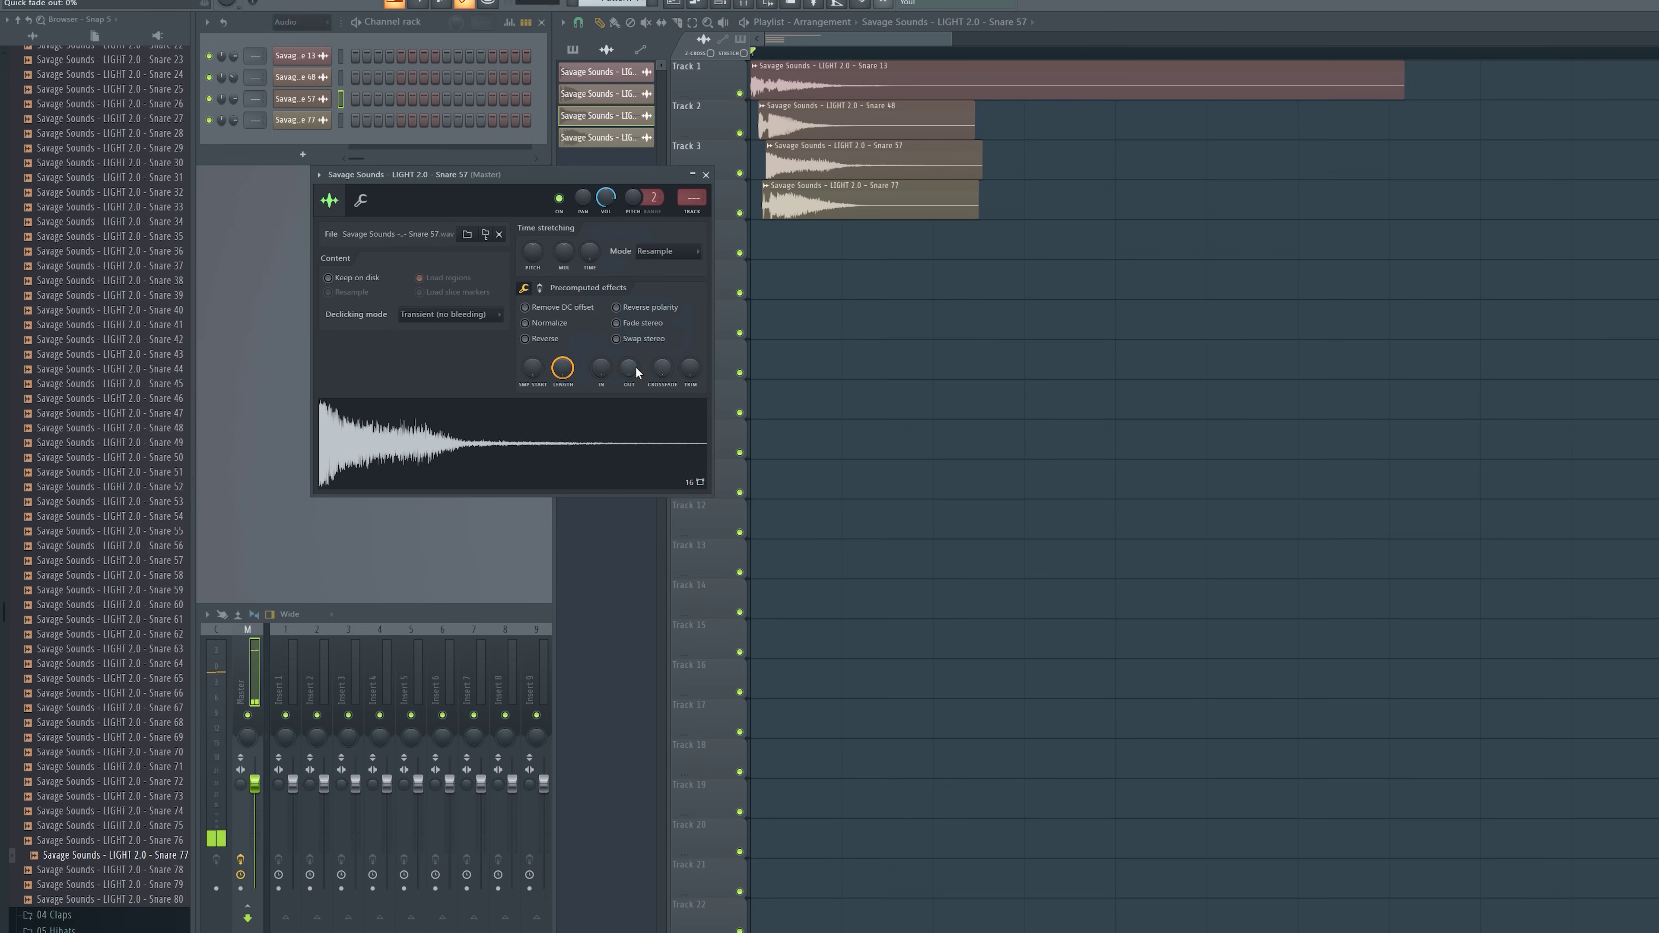
left_click_drag(628, 368, 628, 326)
left_click(821, 198)
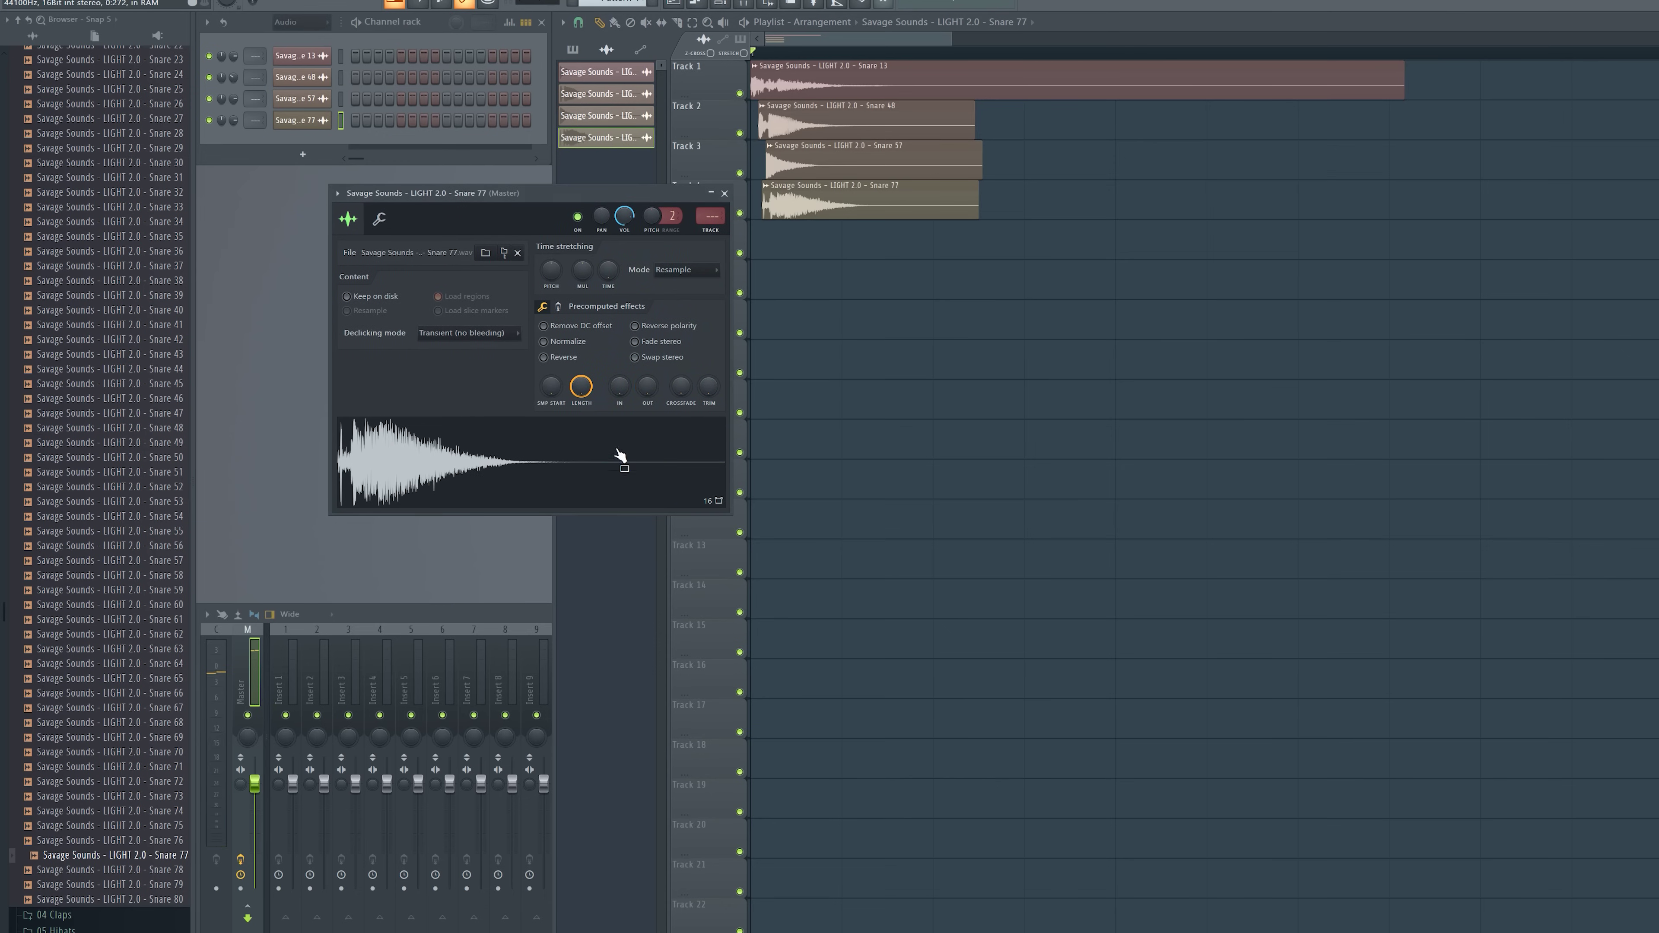
left_click(630, 464)
key("space")
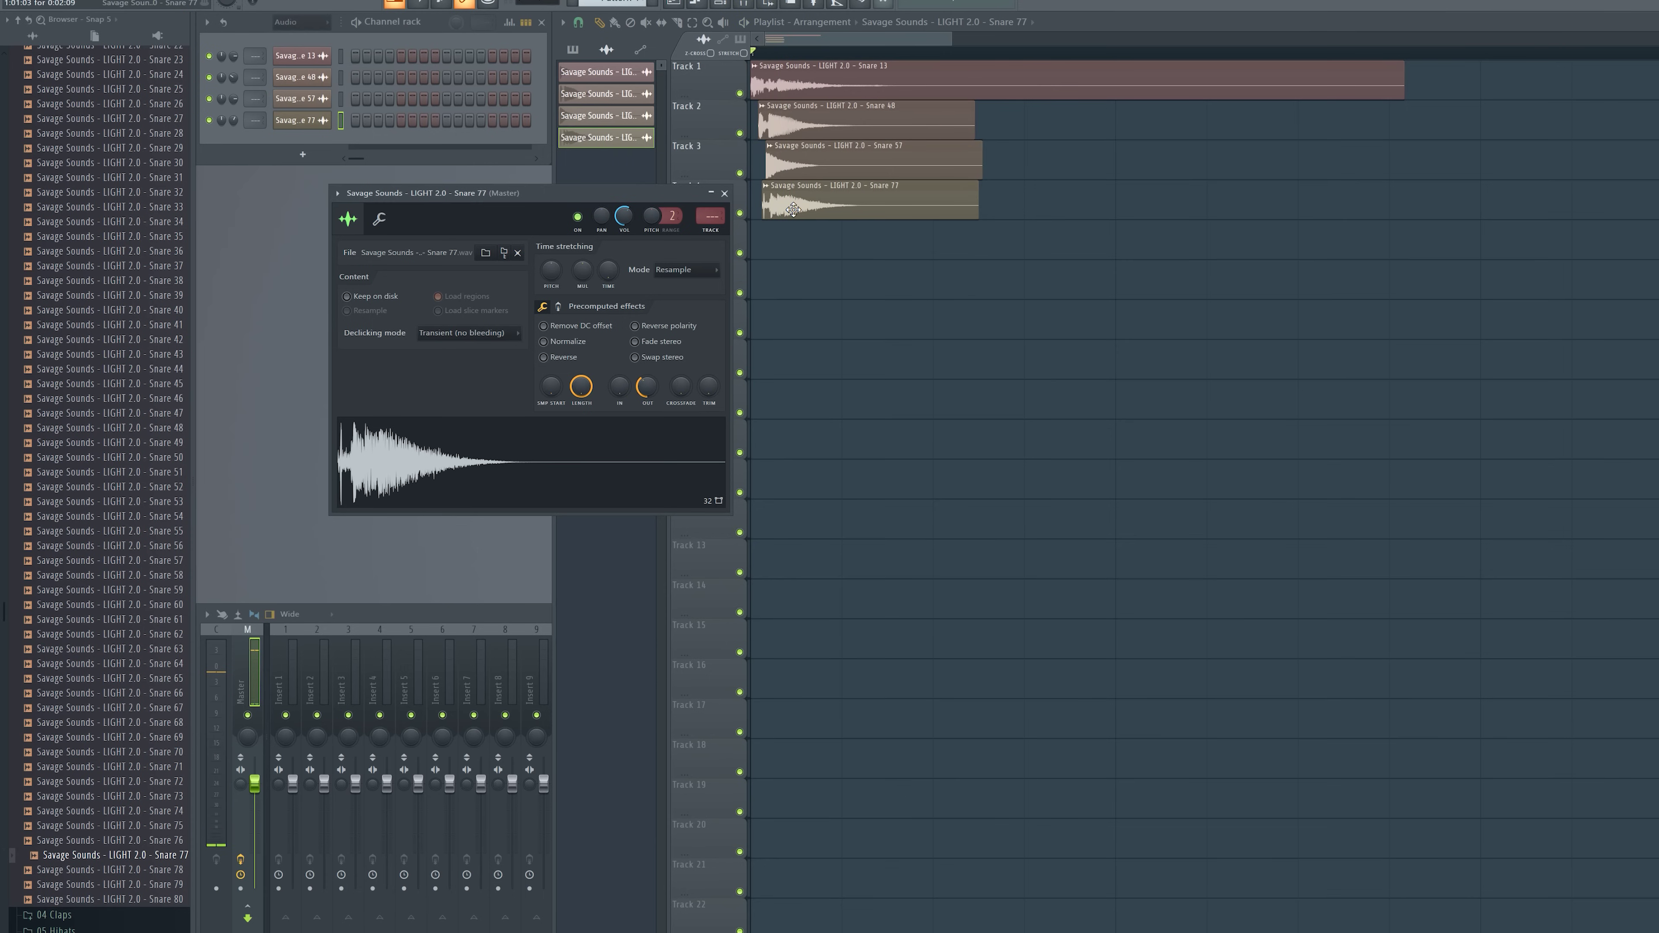
key("space")
left_click(862, 86)
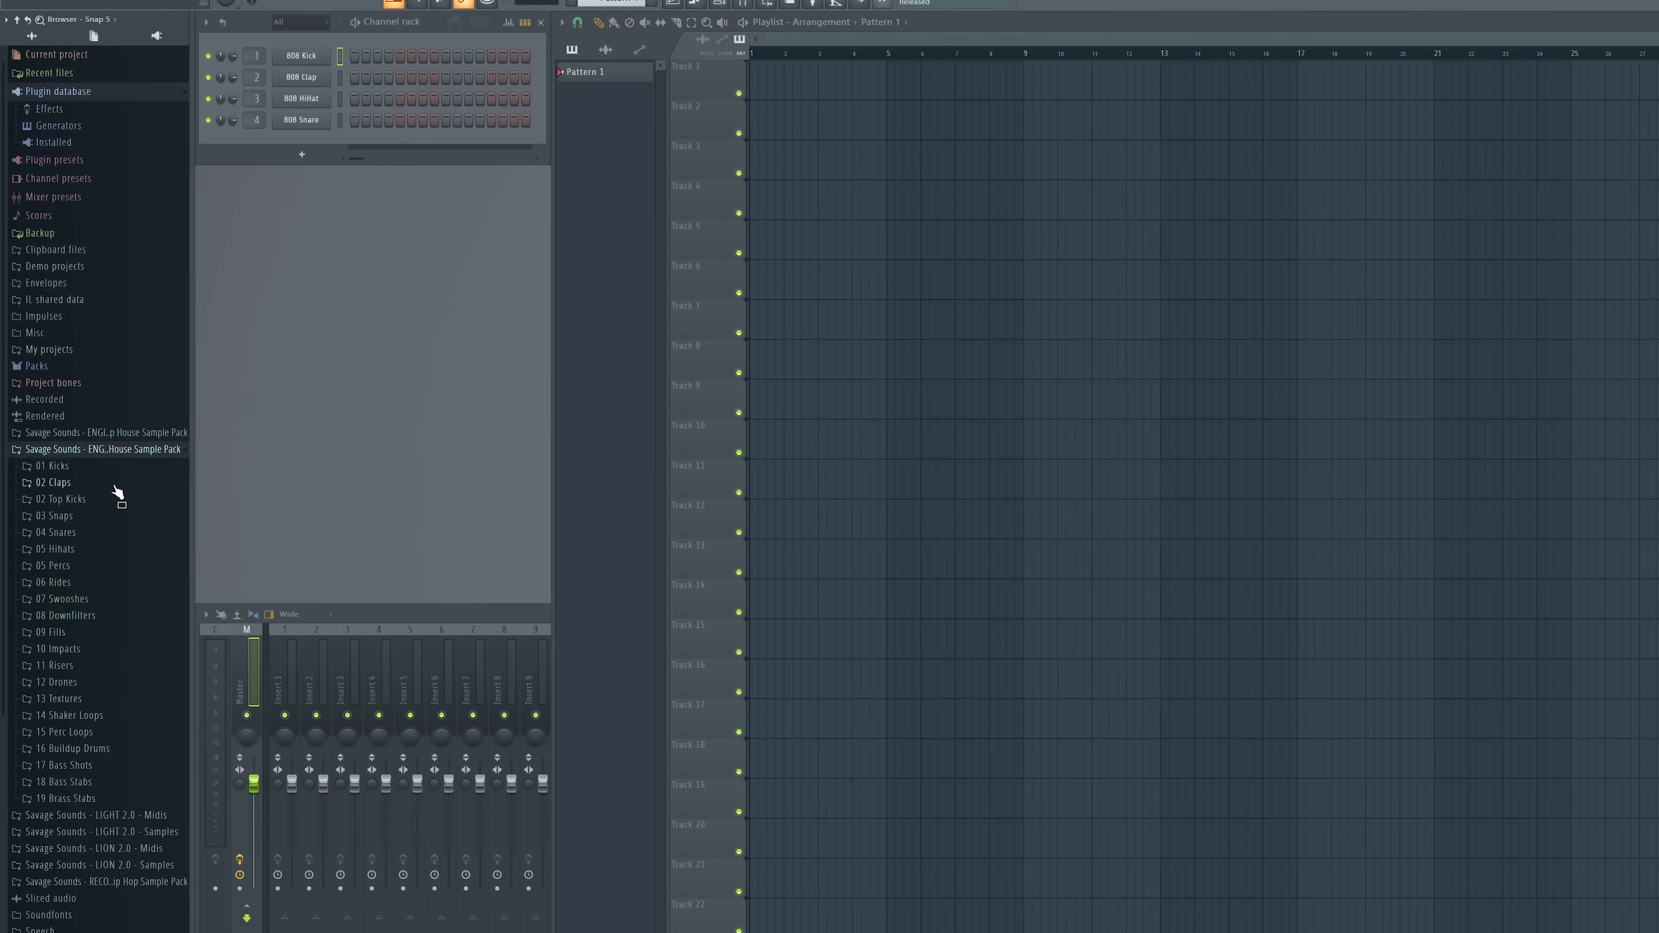
- Place ENGINE 2.0 - Kick 40 from the 01 Kicks folder on Track 1
left_click(111, 470)
left_click(151, 698)
left_click_drag(641, 330, 767, 78)
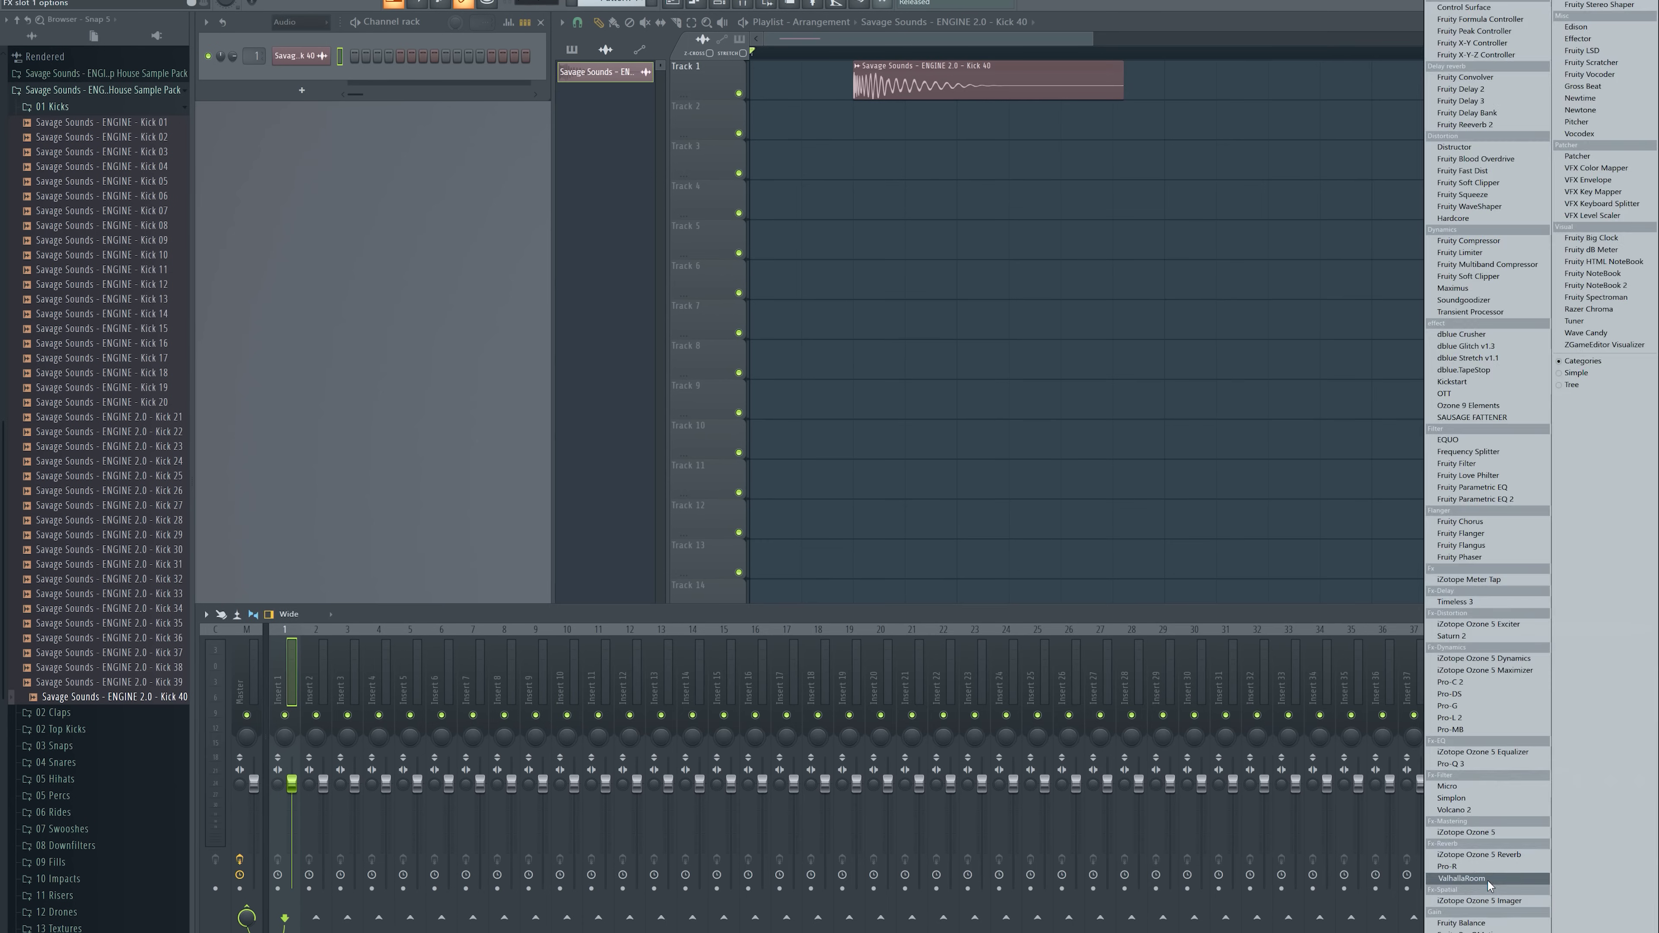
- Add Fruity Parametric EQ 2 to Insert 1, make band 1 a high pass with a raised cutoff, and play the kick
left_click(1645, 668)
left_click(1645, 667)
left_click(1488, 500)
right_click(932, 283)
mouse_move(955, 317)
left_click(1003, 339)
left_click_drag(932, 283, 1004, 283)
key("space")
key("space")
- Add ValhallaRoom to Insert 1, lengthen its decay, and lower its mix
left_click(828, 436)
left_click(847, 386)
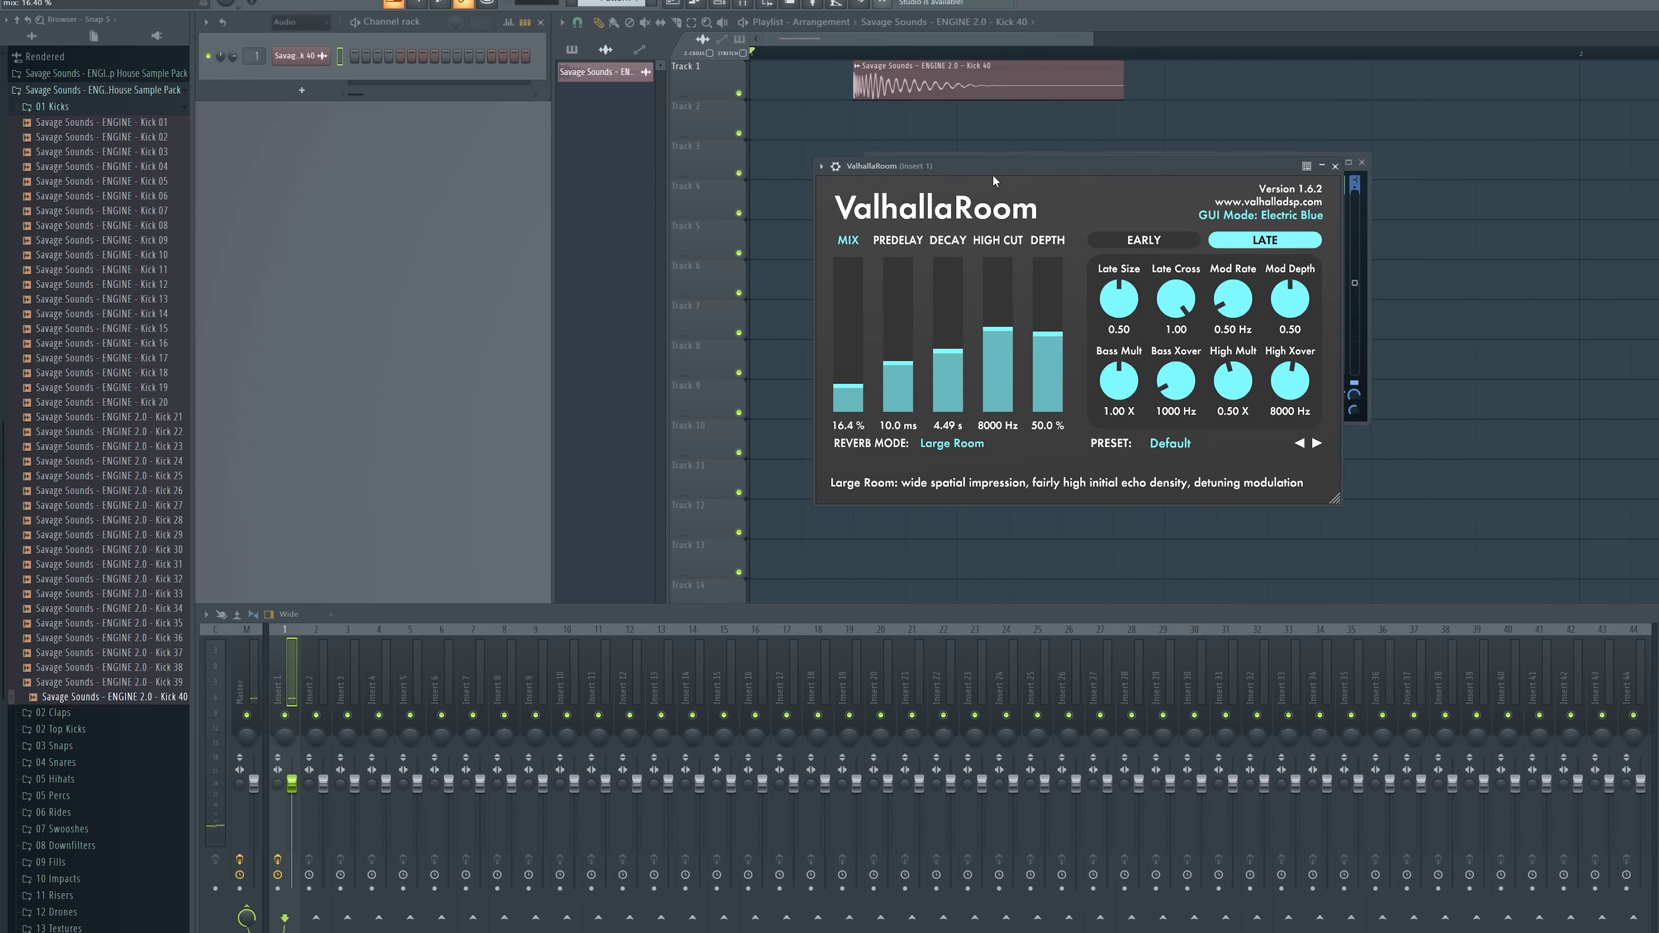
left_click_drag(996, 165, 559, 227)
left_click_drag(522, 413, 561, 358)
left_click(610, 395)
left_click_drag(411, 447, 409, 468)
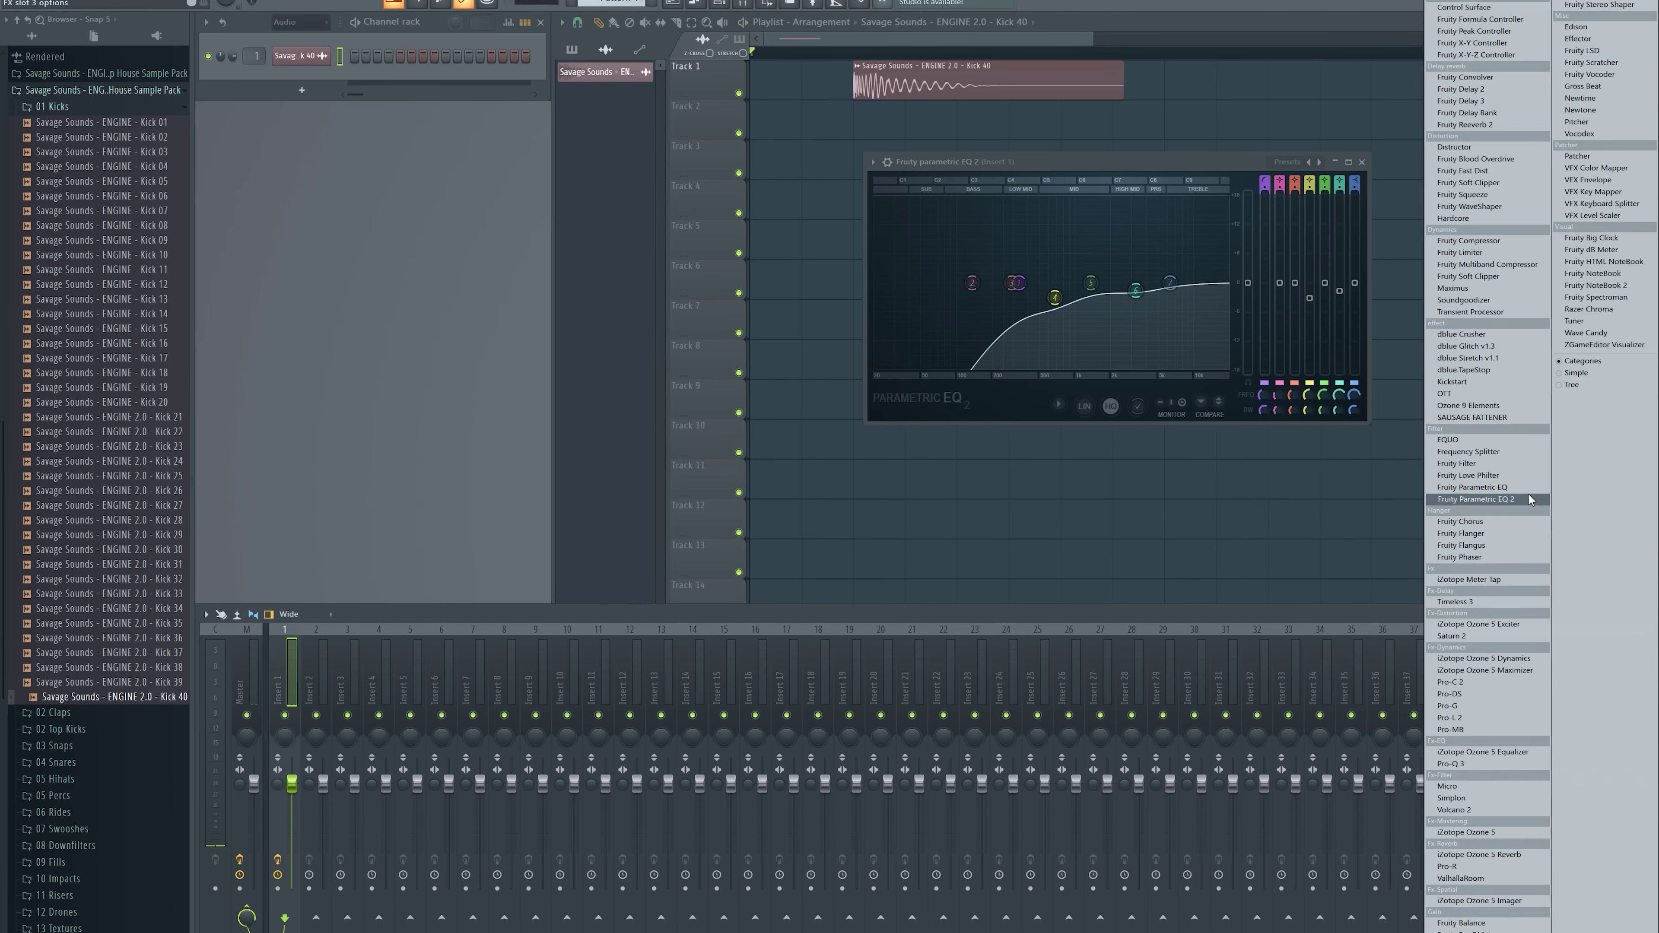
- Add a second Fruity Parametric EQ 2 to Insert 1, change band 7's filter type, and lower its frequency during playback
left_click(1527, 499)
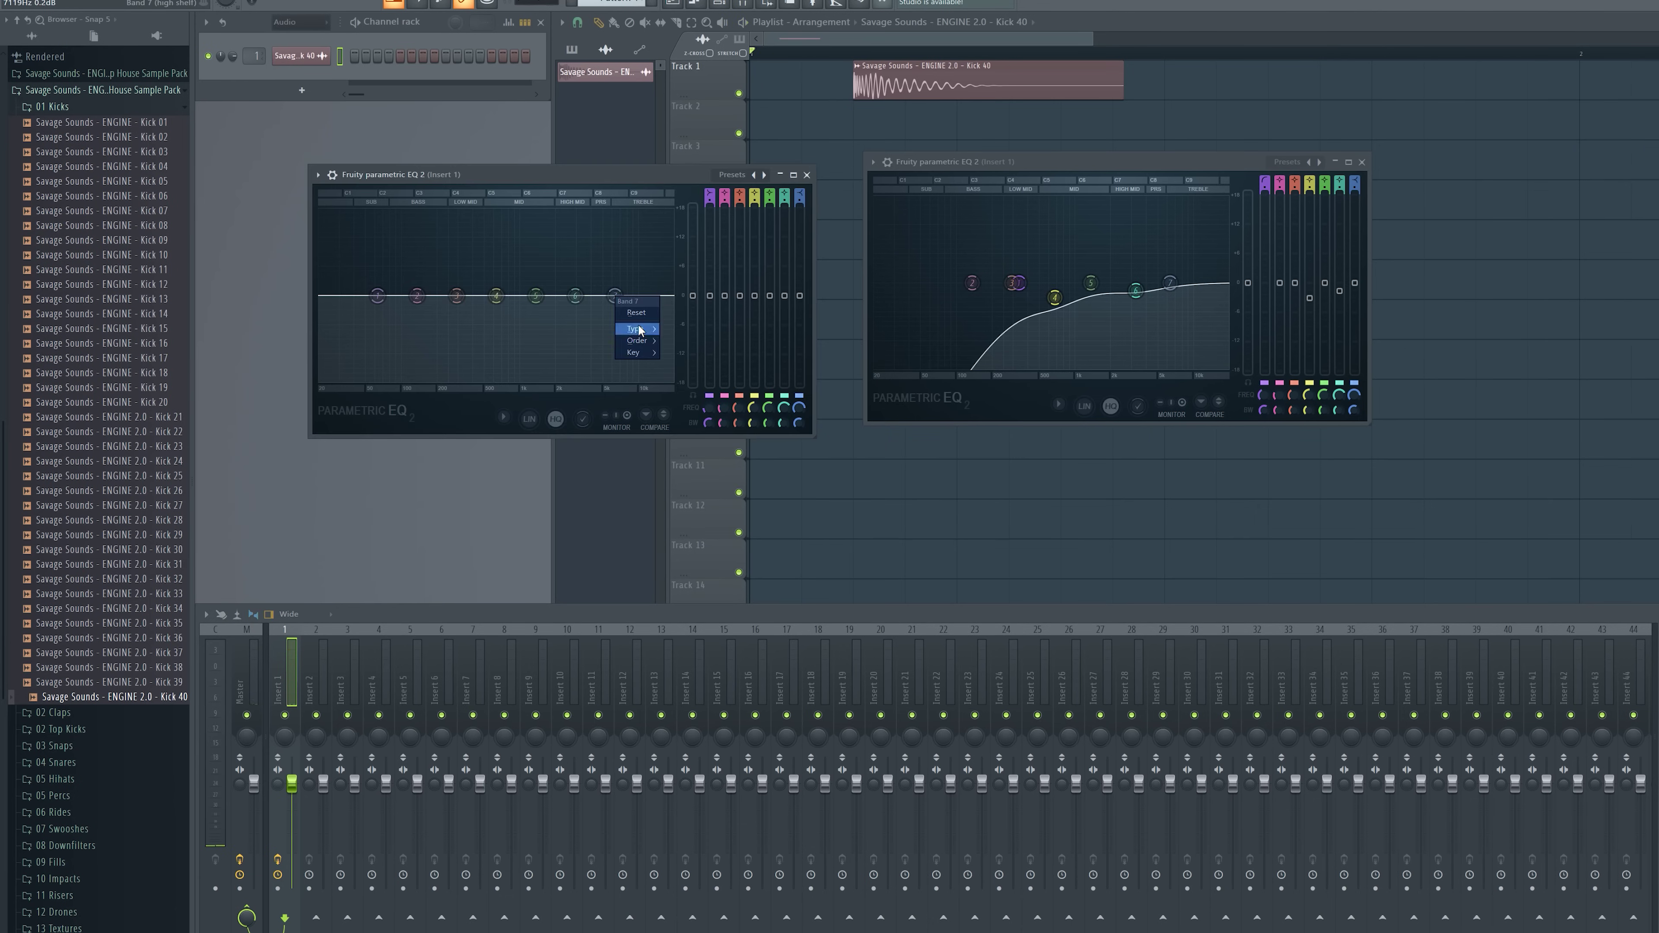
left_click(679, 351)
key("space")
left_click_drag(614, 295, 555, 296)
- Duplicate the Kick 40 clip from Track 1 onto Track 2, aligned with the original, and make the copy unique
left_click_drag(895, 85, 897, 134)
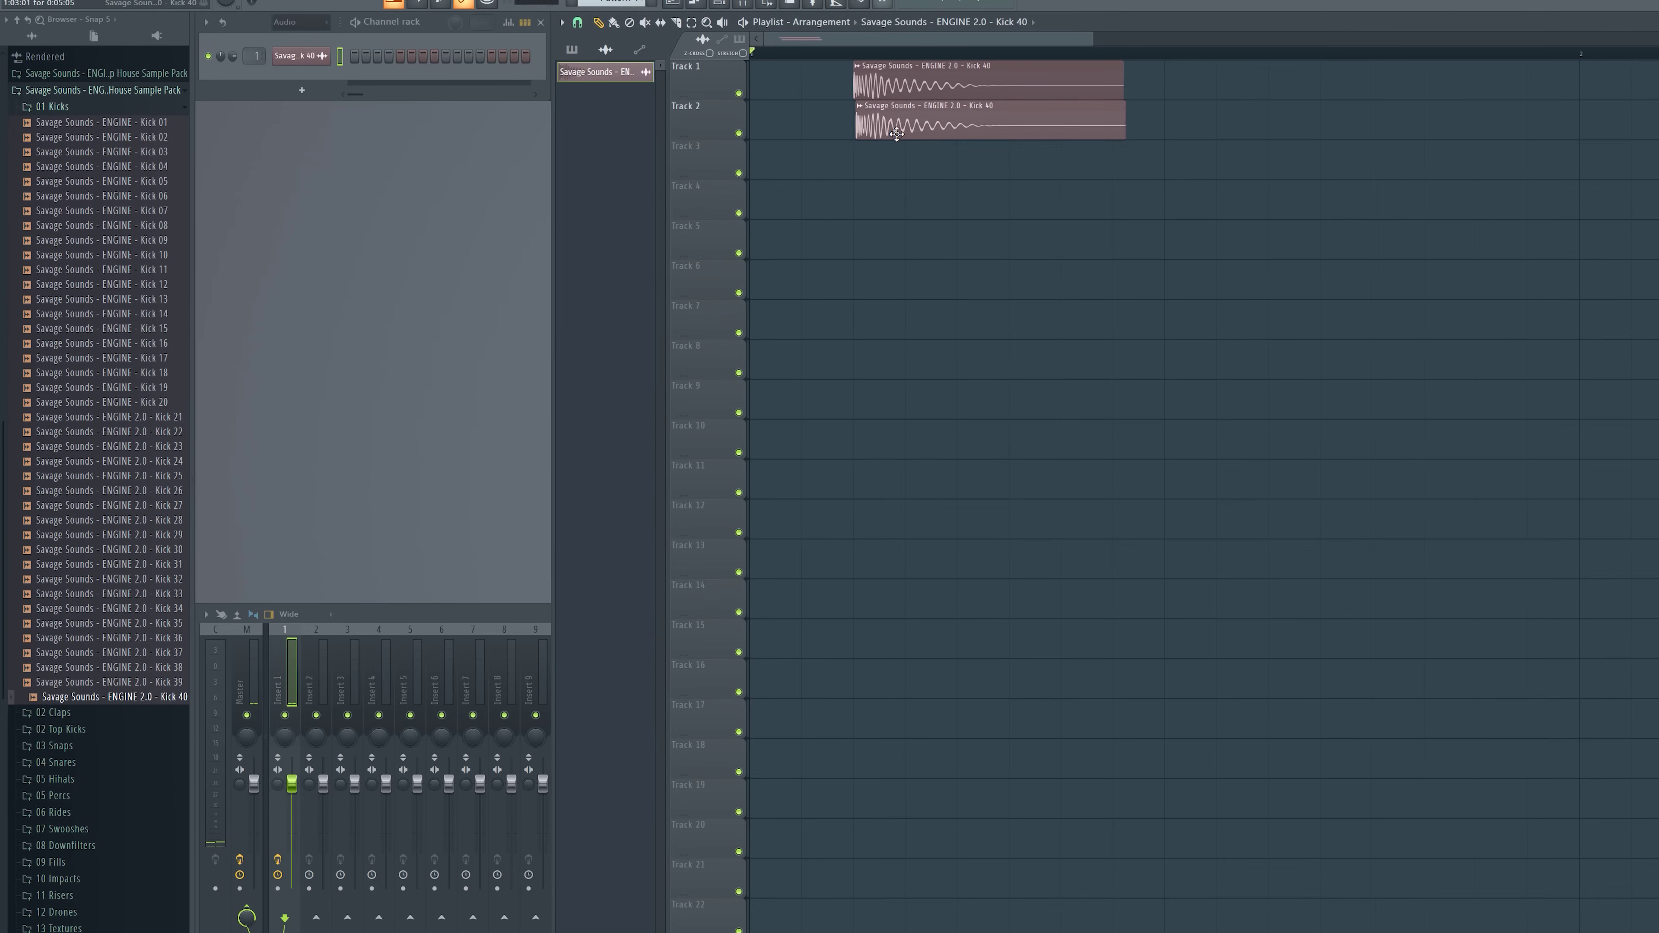
left_click(859, 105)
left_click(902, 203)
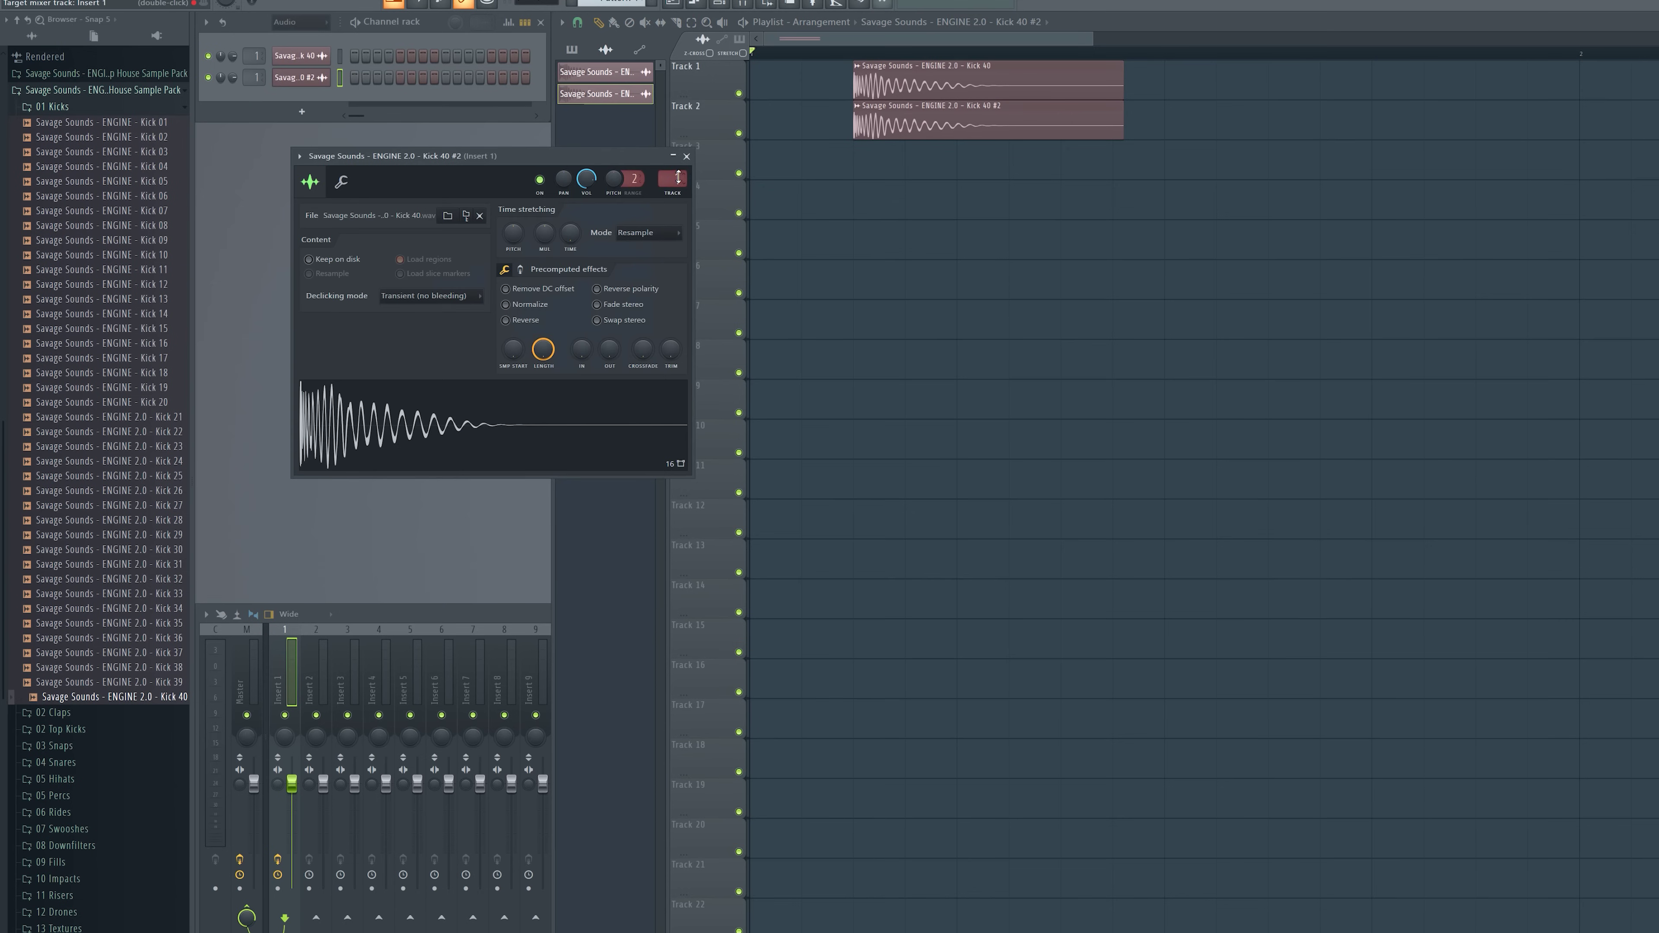
- Route the duplicated Kick 40 directly to the Master instead of Insert 1 and play both kick layers together
key("space")
left_click_drag(678, 177, 593, 190)
key("space")
key("space")
key("space")
key("space")
key("space")
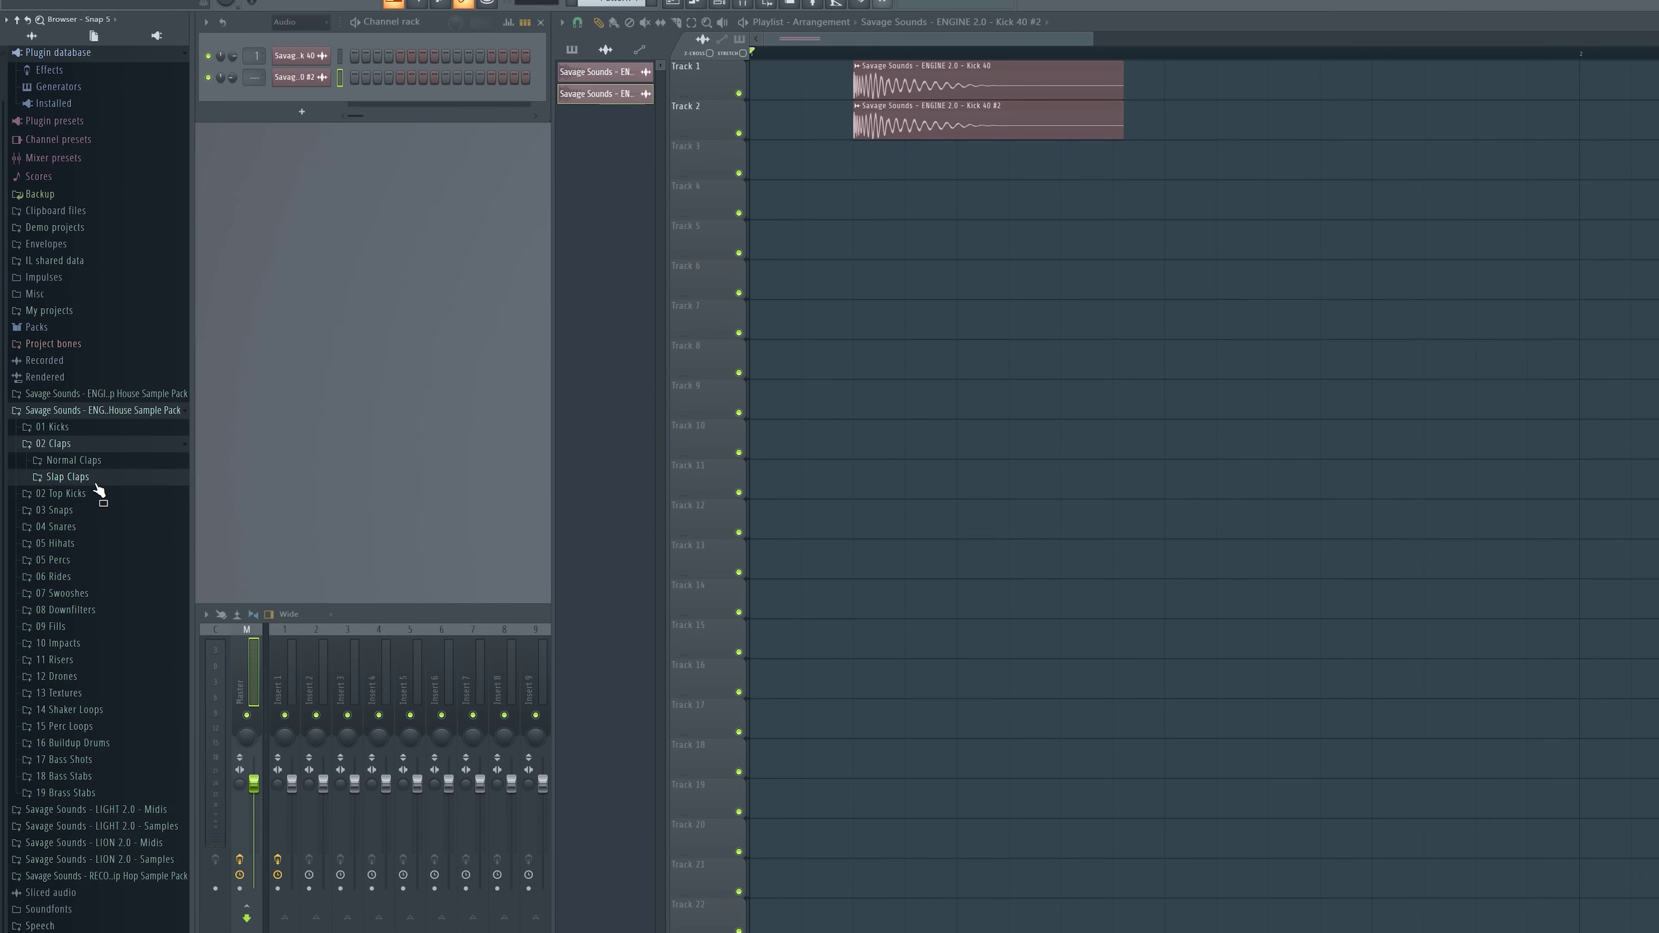
- Place the ENGINE Clap 09 sample from Normal Claps on Track 3 at the kick's start and route it to Insert 2
left_click(98, 462)
left_click(124, 521)
left_click(130, 550)
left_click_drag(143, 614, 852, 152)
key("ctrl+l")
key("space")
left_click(457, 614)
key("space")
- Add ValhallaRoom to Insert 2 with decay 4.85 s, high cut 9960 Hz and depth 56.1%
left_click(1657, 652)
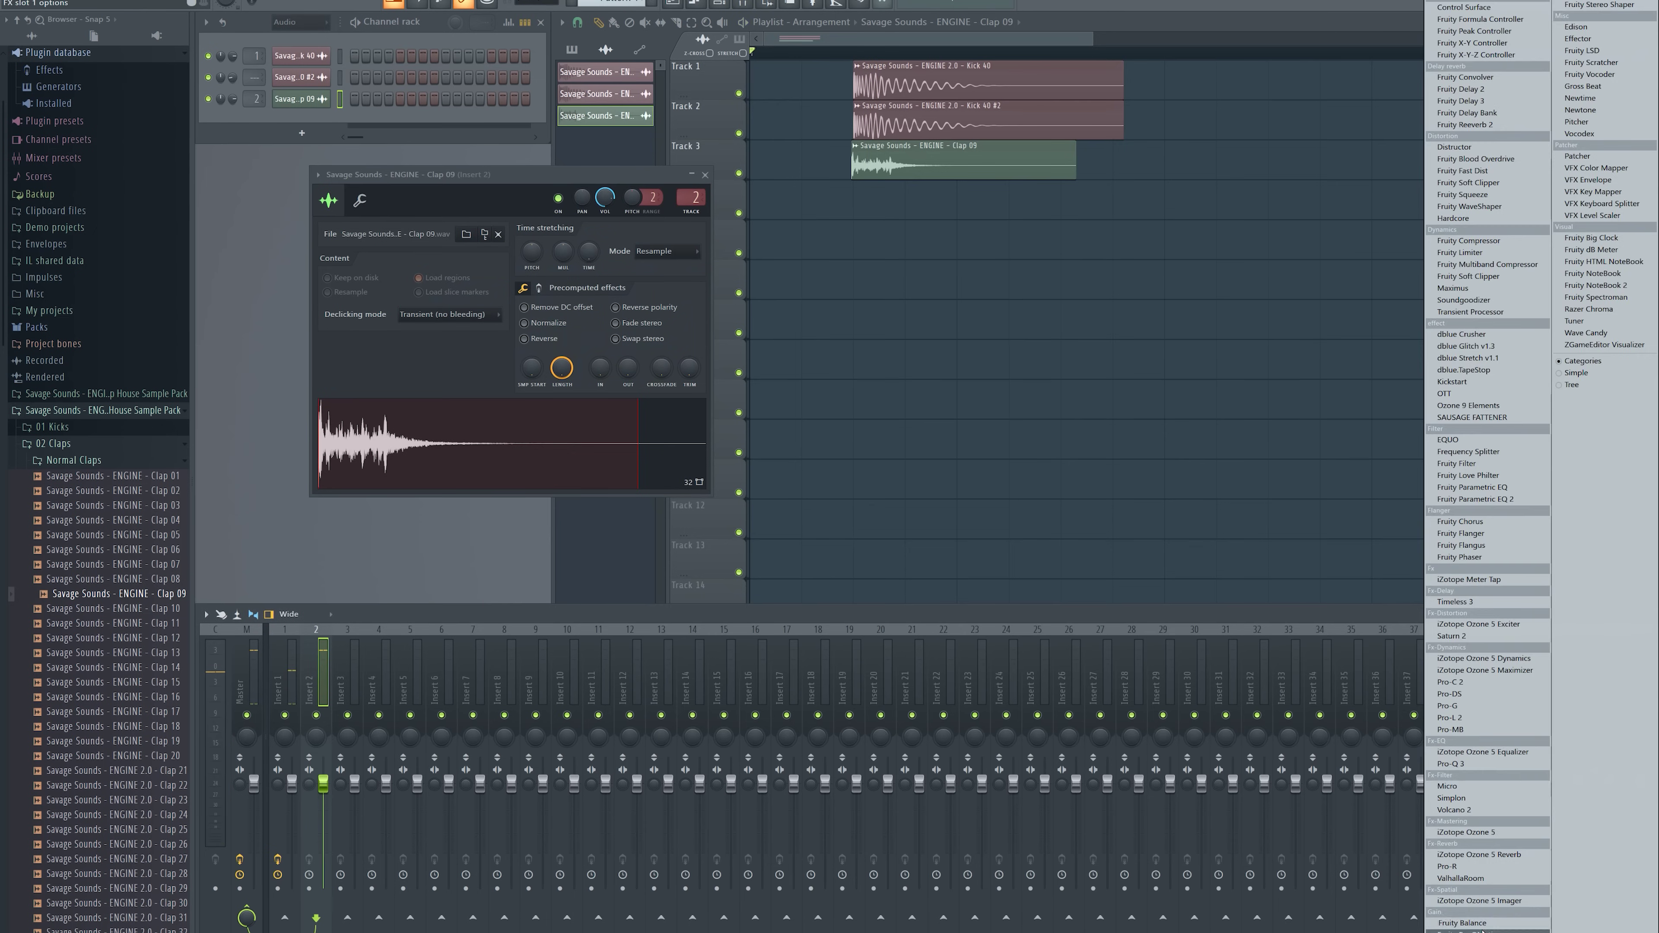
left_click(1473, 882)
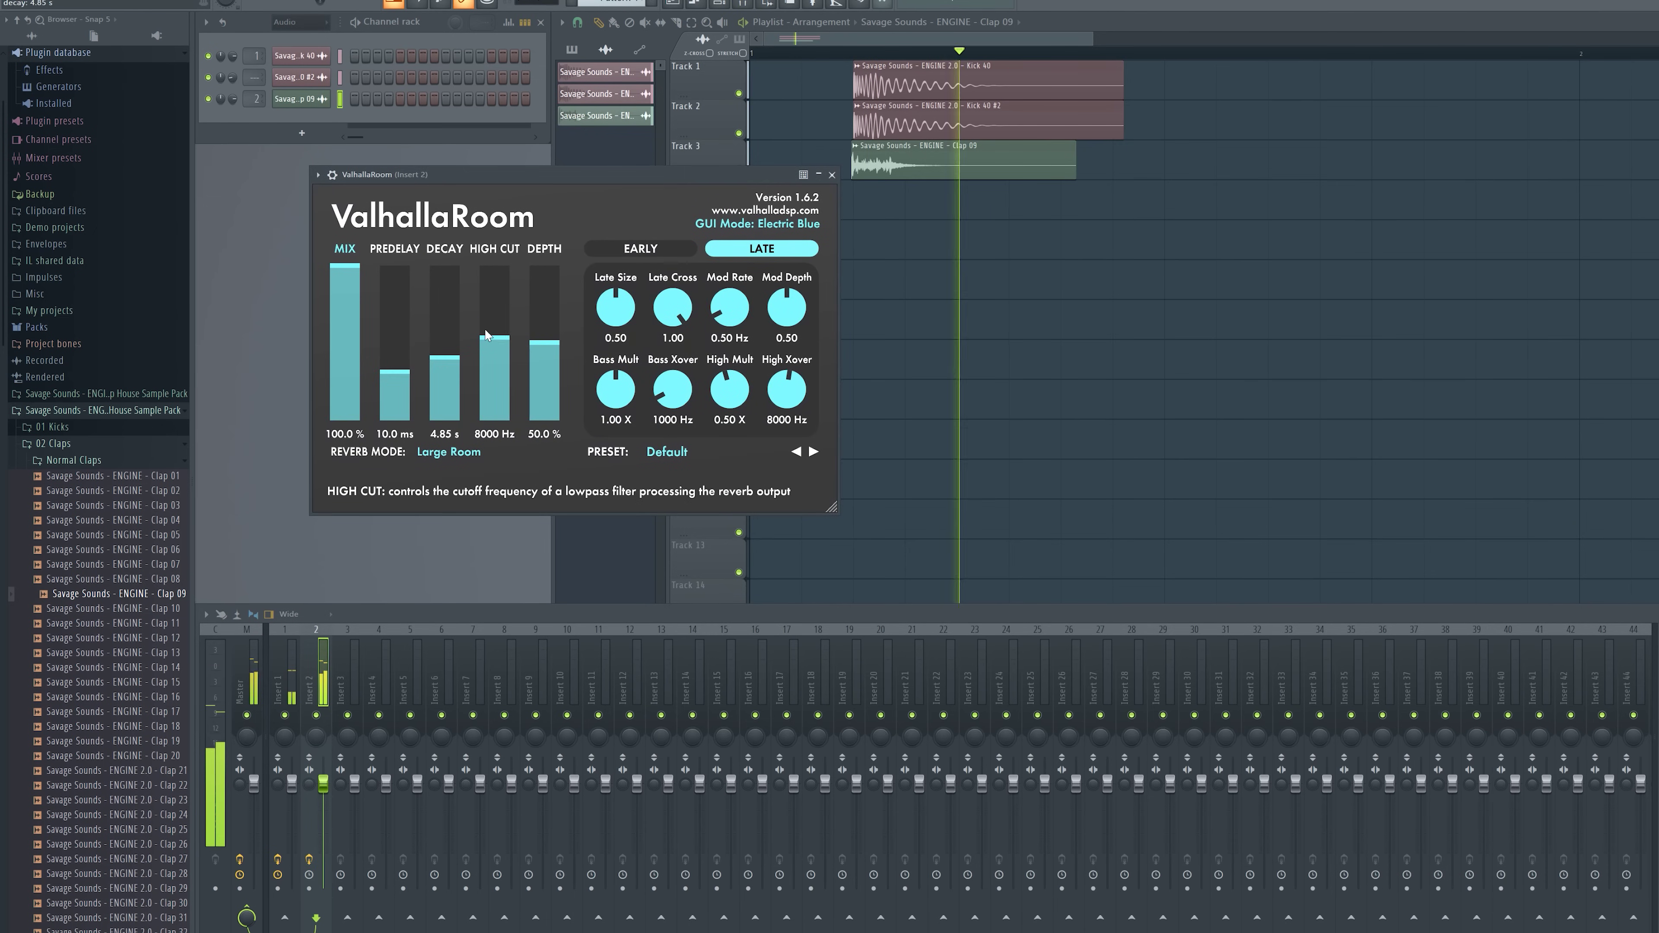
left_click(546, 333)
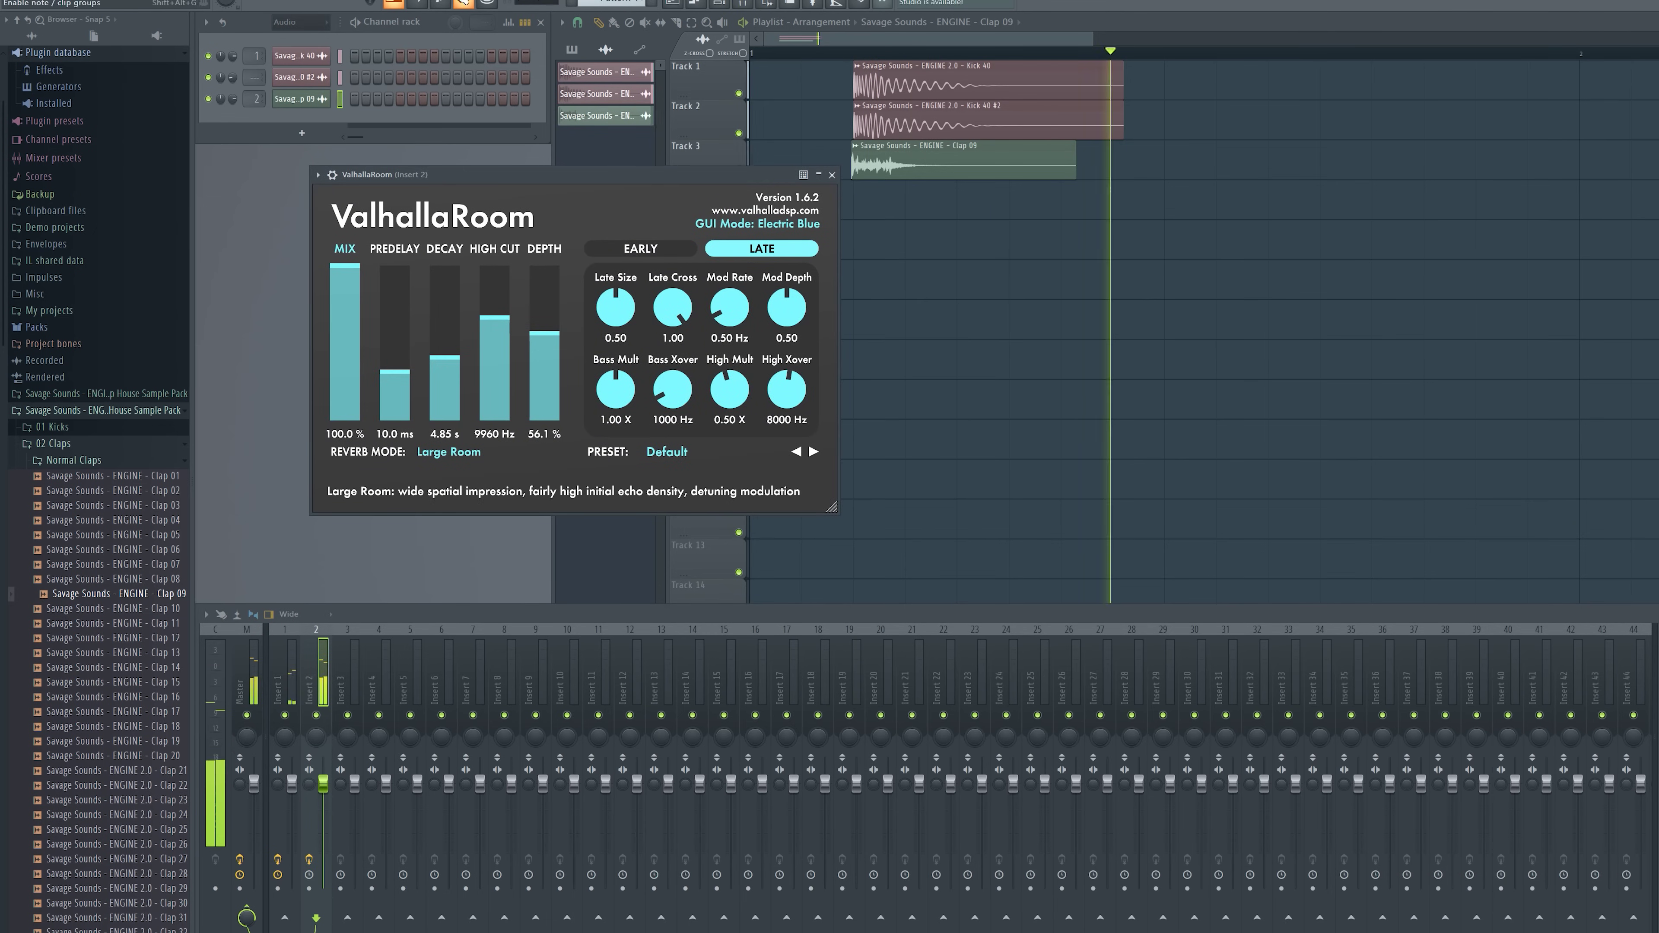
key("space")
- Lower the Clap 09 channel volume to about 23% during playback
left_click(299, 100)
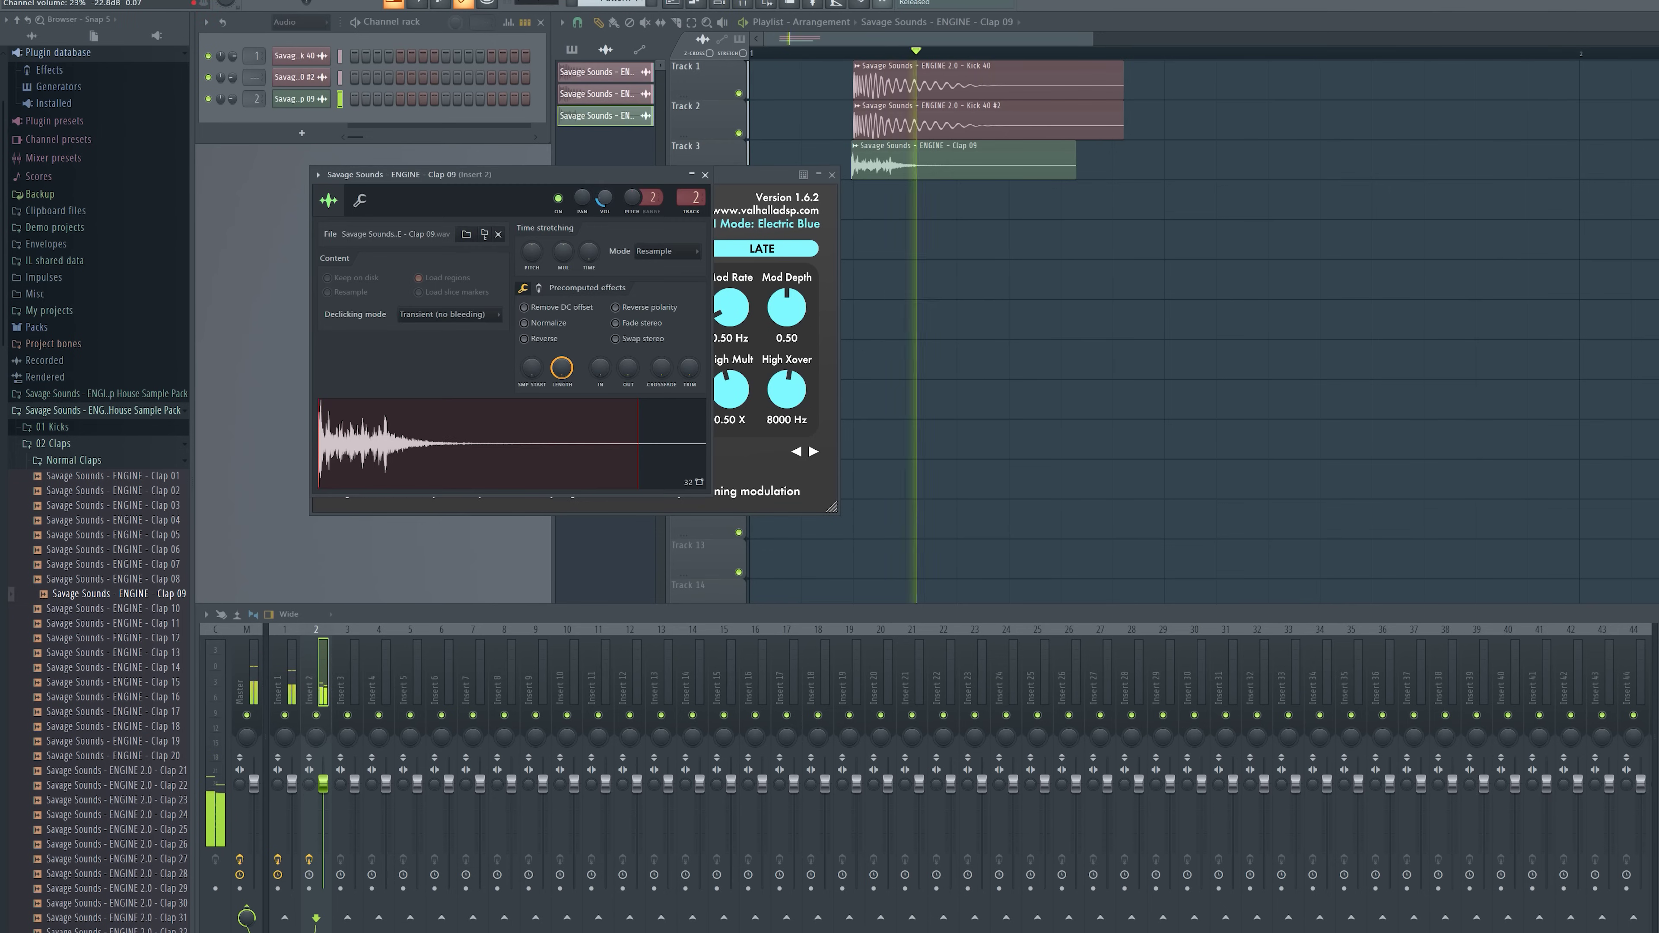
key("space")
left_click(704, 175)
- Add Fruity Parametric EQ 2 to Insert 2 and change band 7's filter type
key("space")
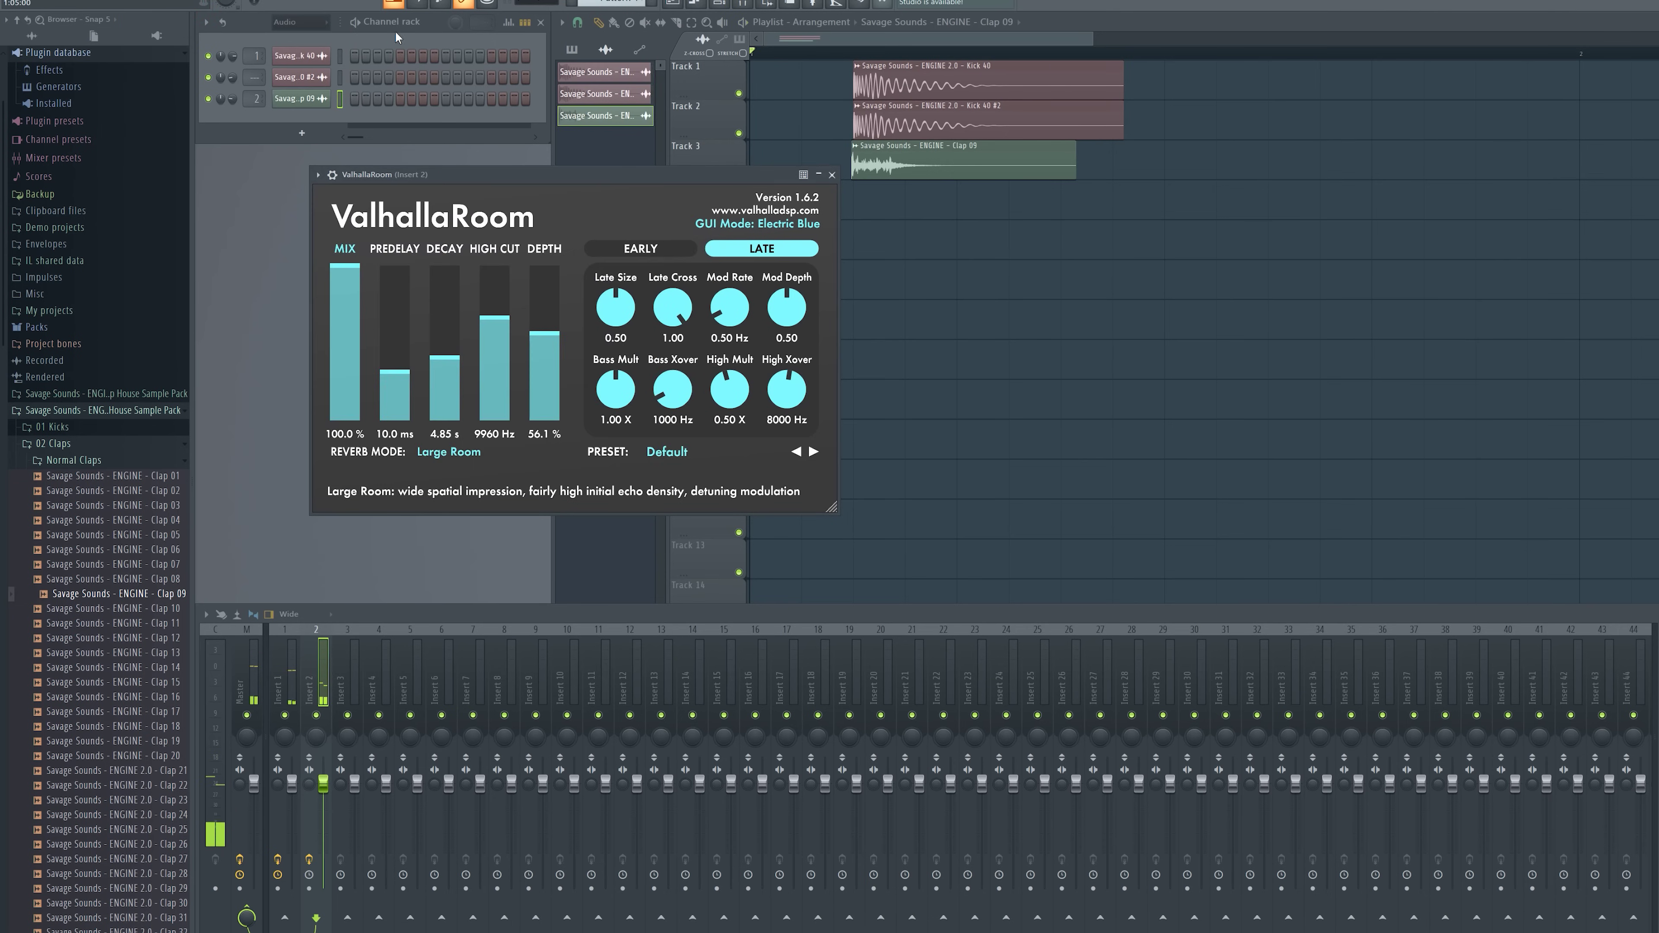
right_click(638, 314)
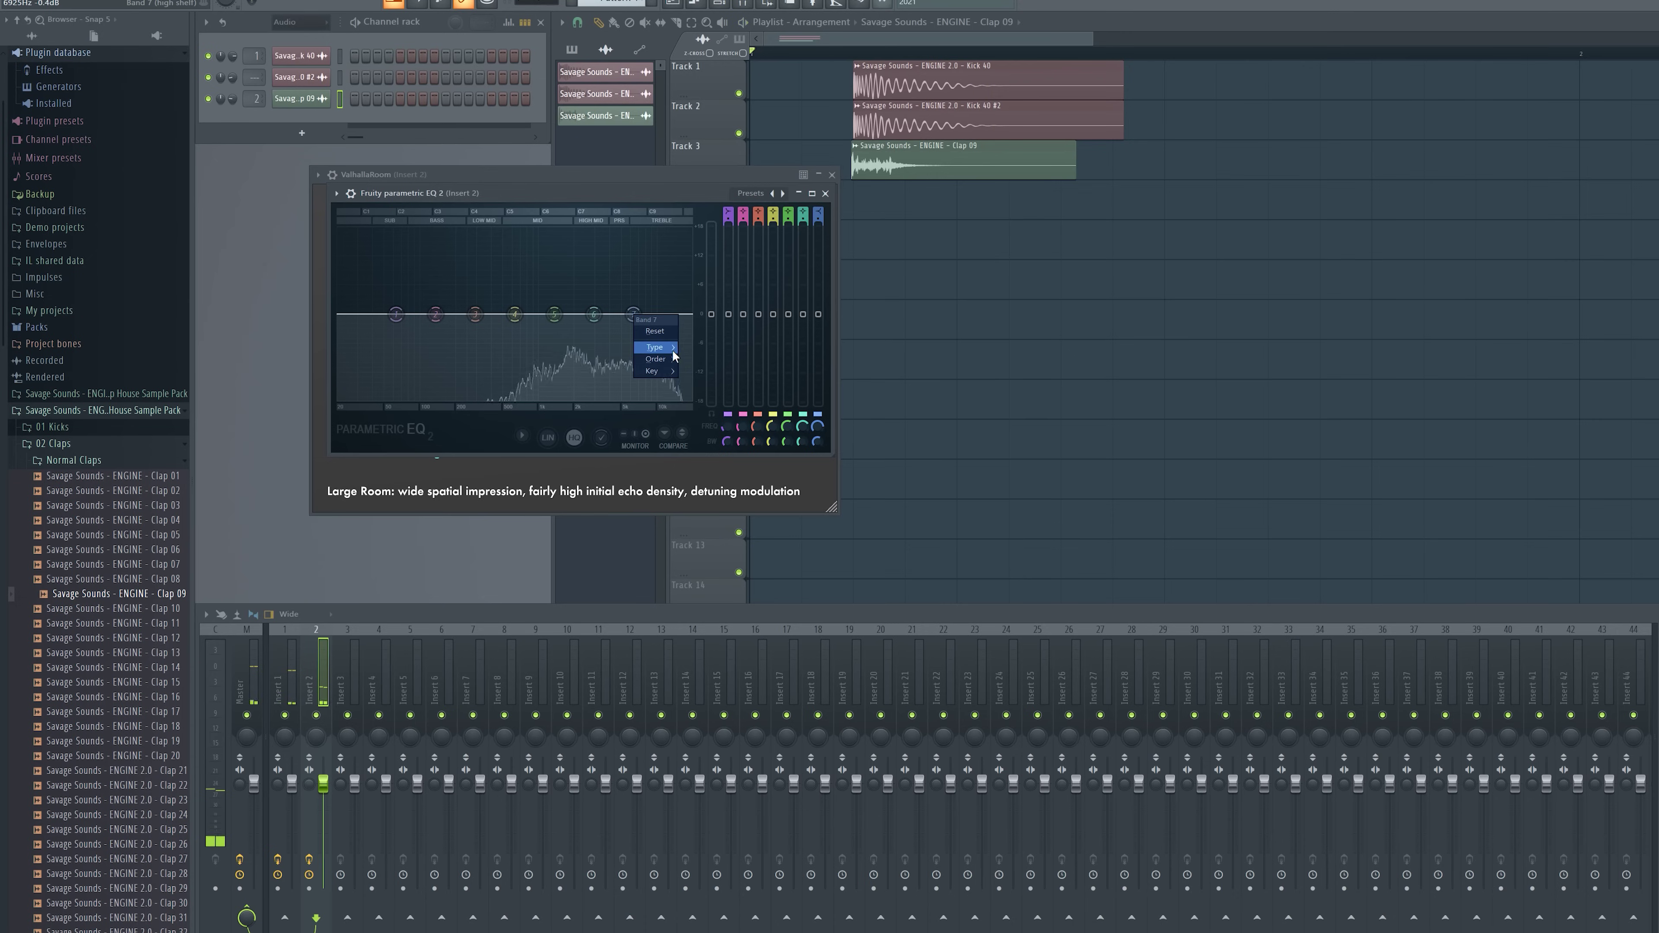
left_click(697, 359)
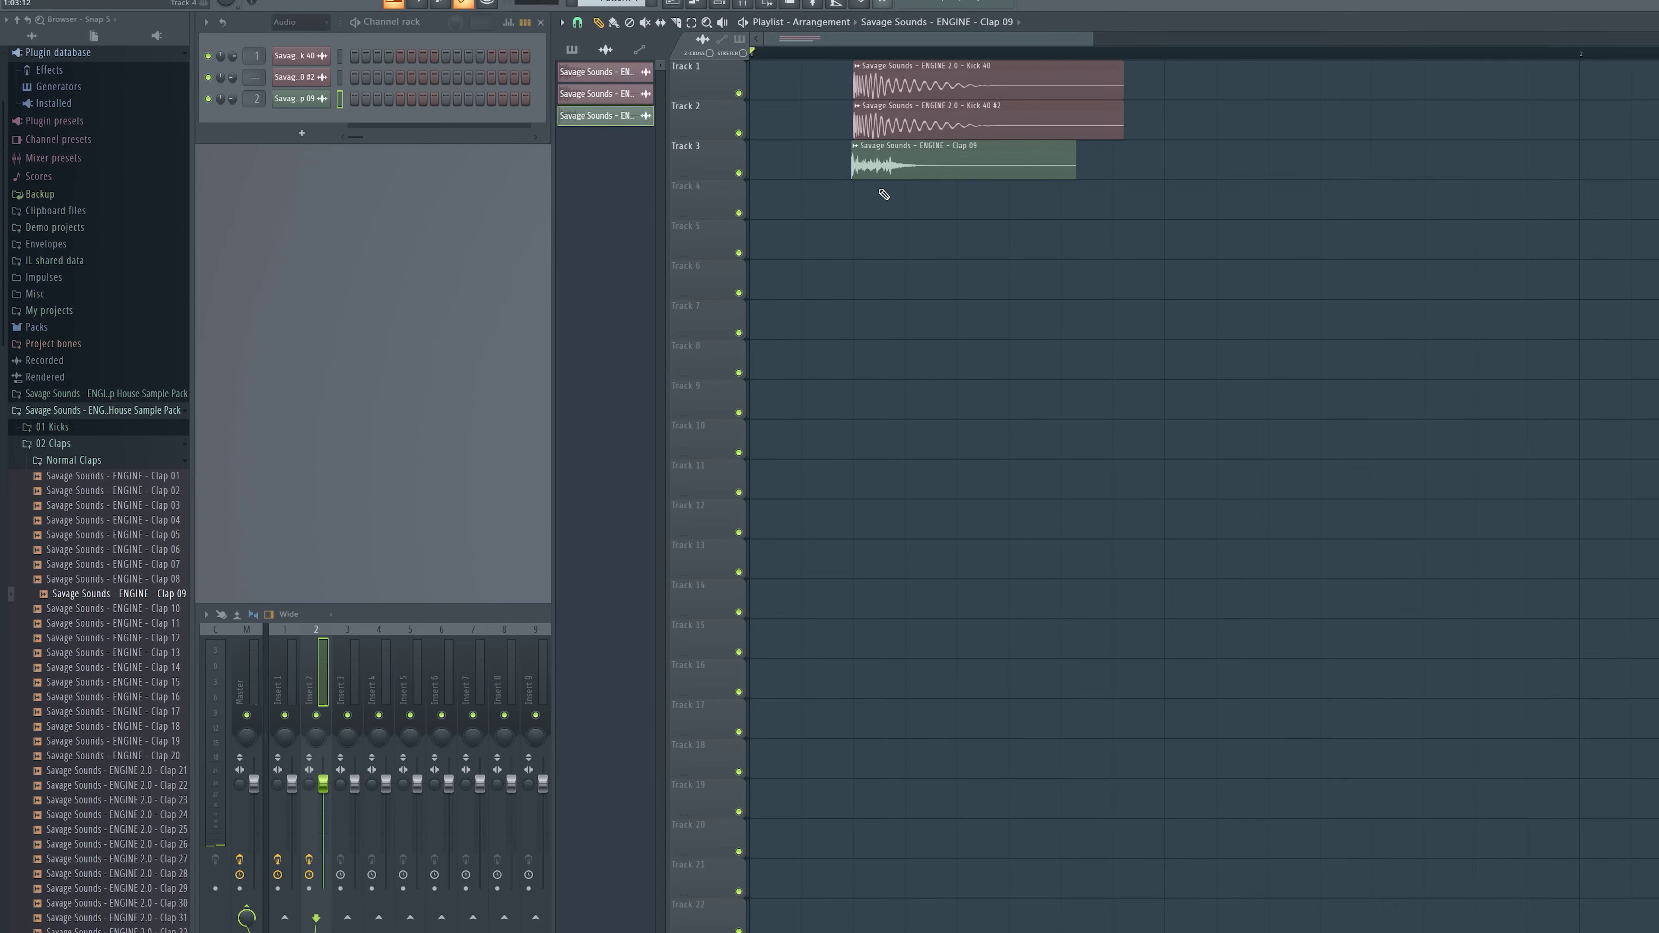
- Copy Clap 09 onto Track 4 as a unique clip, reverse it and fit it to end at the kick's start
left_click(880, 194)
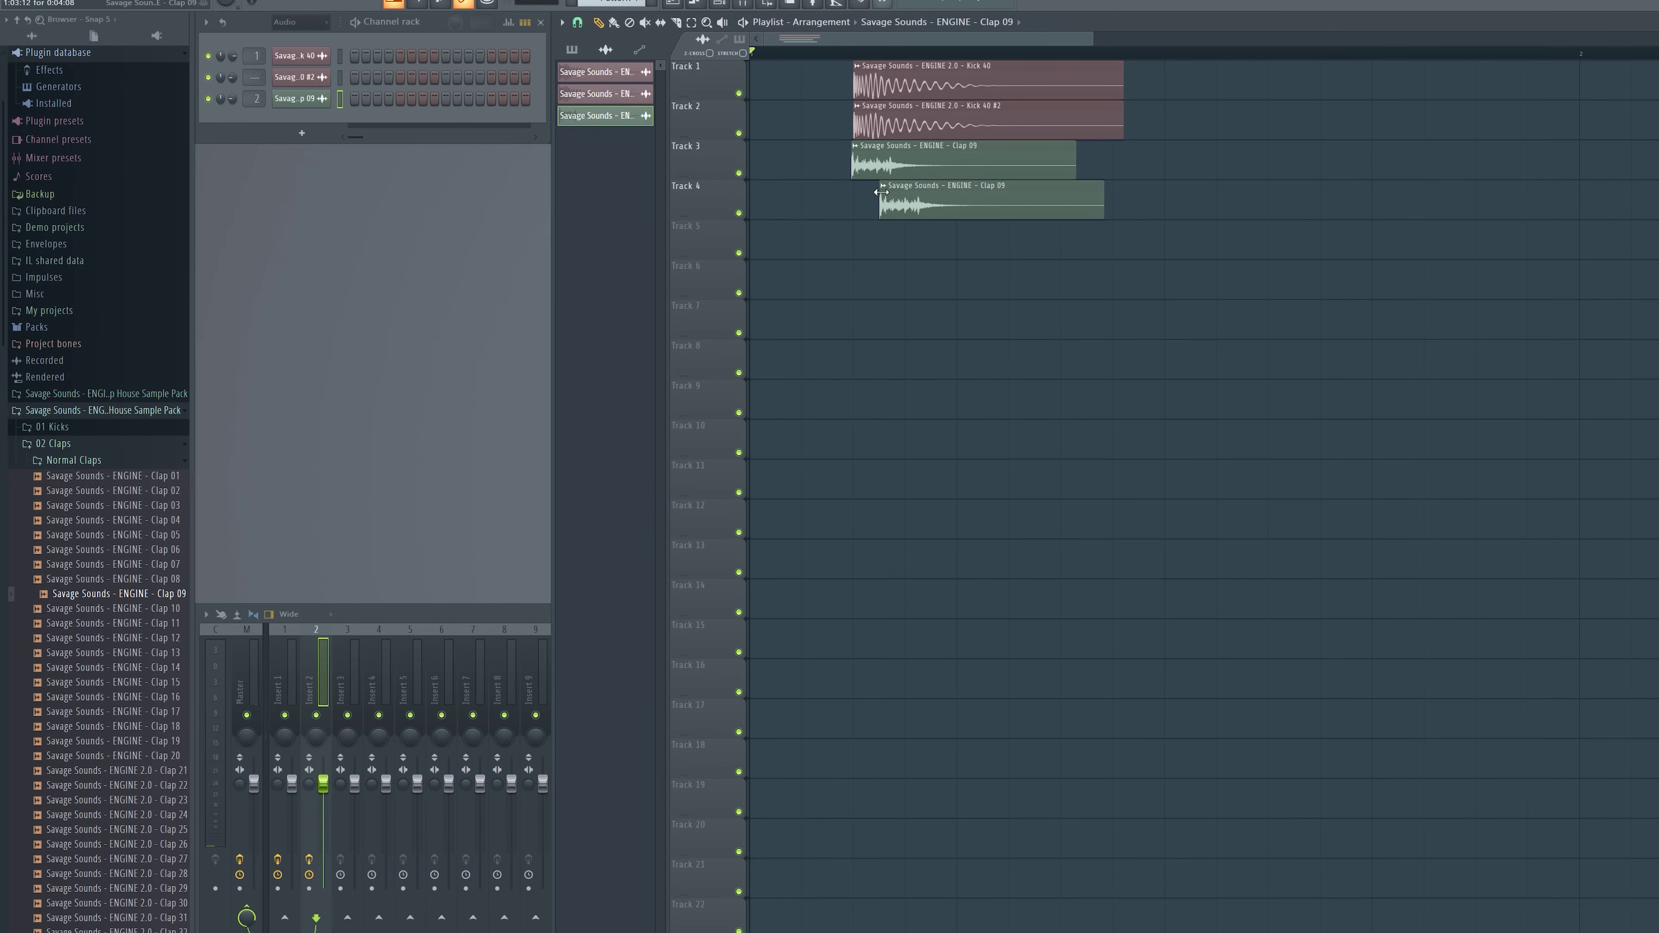
left_click(883, 187)
left_click(918, 283)
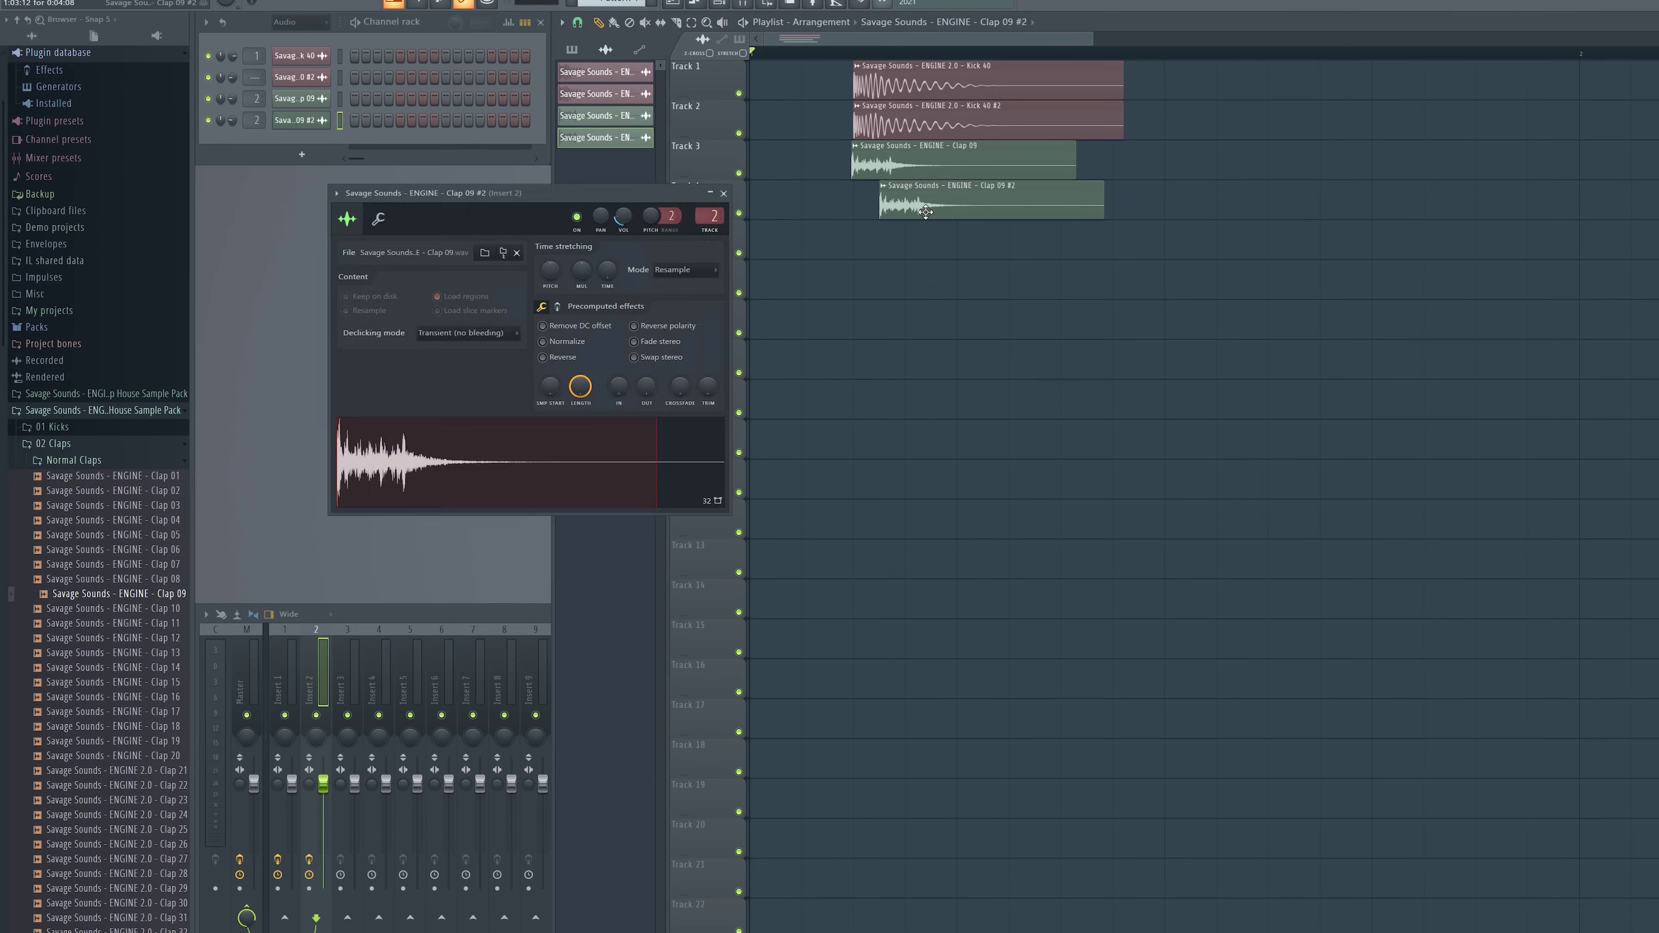
left_click(549, 357)
left_click_drag(1075, 207, 821, 216)
key("space")
key("space")
- Add a reversed unique copy of Kick 40 on Track 5, fit it to end at the kick's start and play it
left_click_drag(900, 85, 1011, 256, "shift")
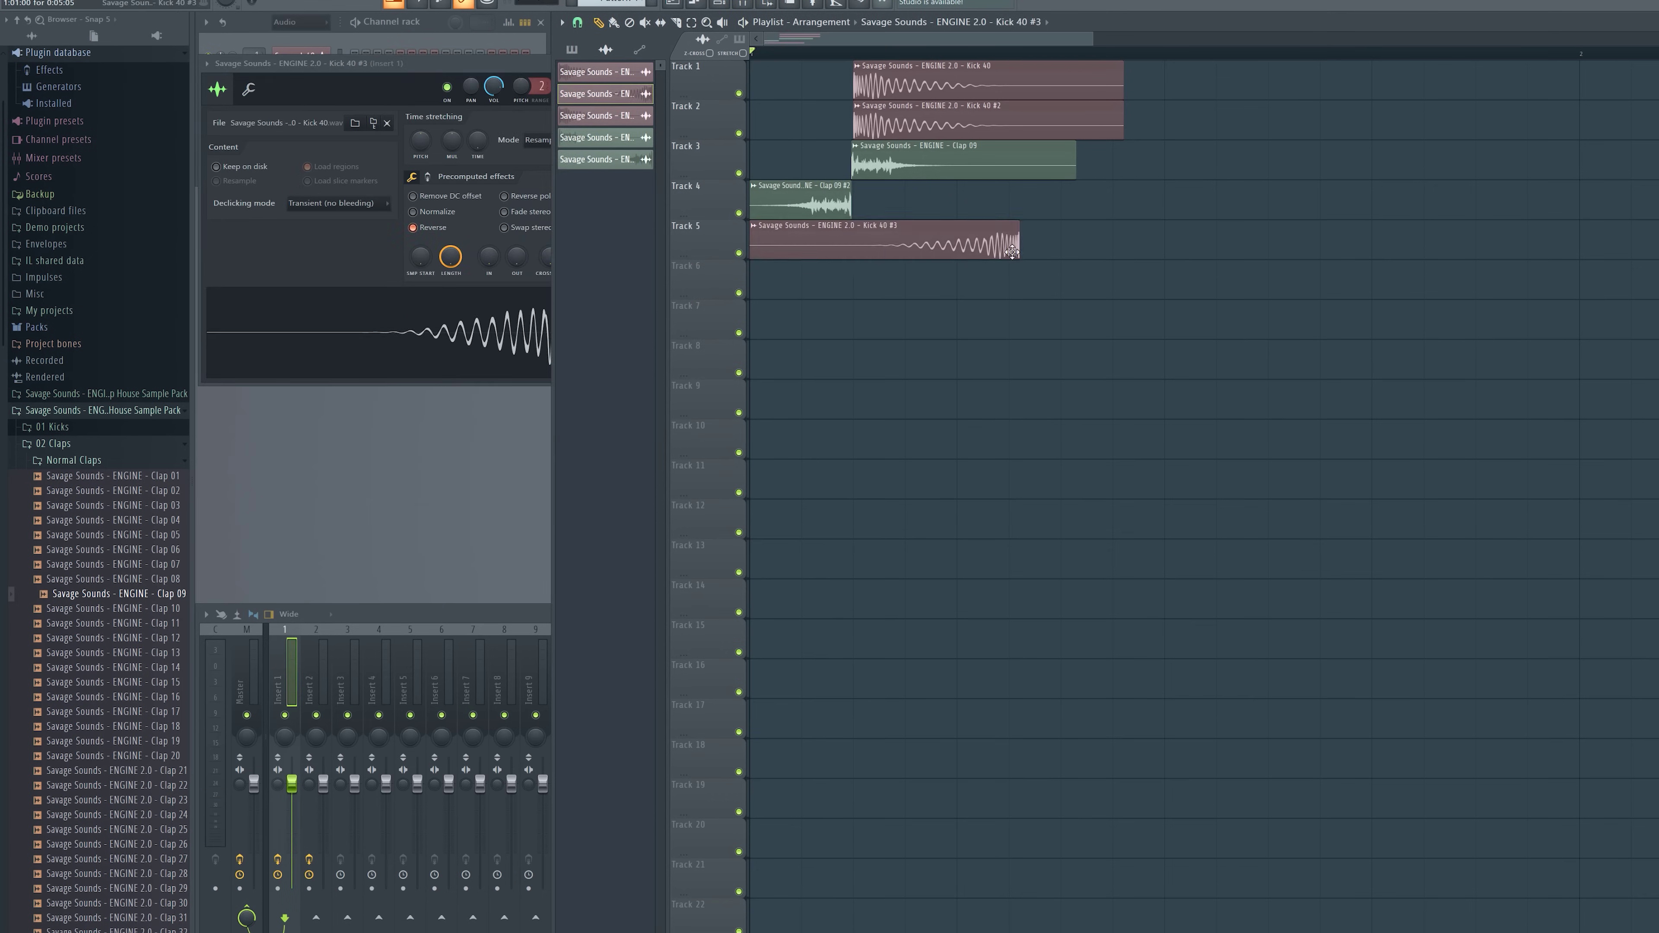
left_click_drag(1012, 251, 793, 248)
key("space")
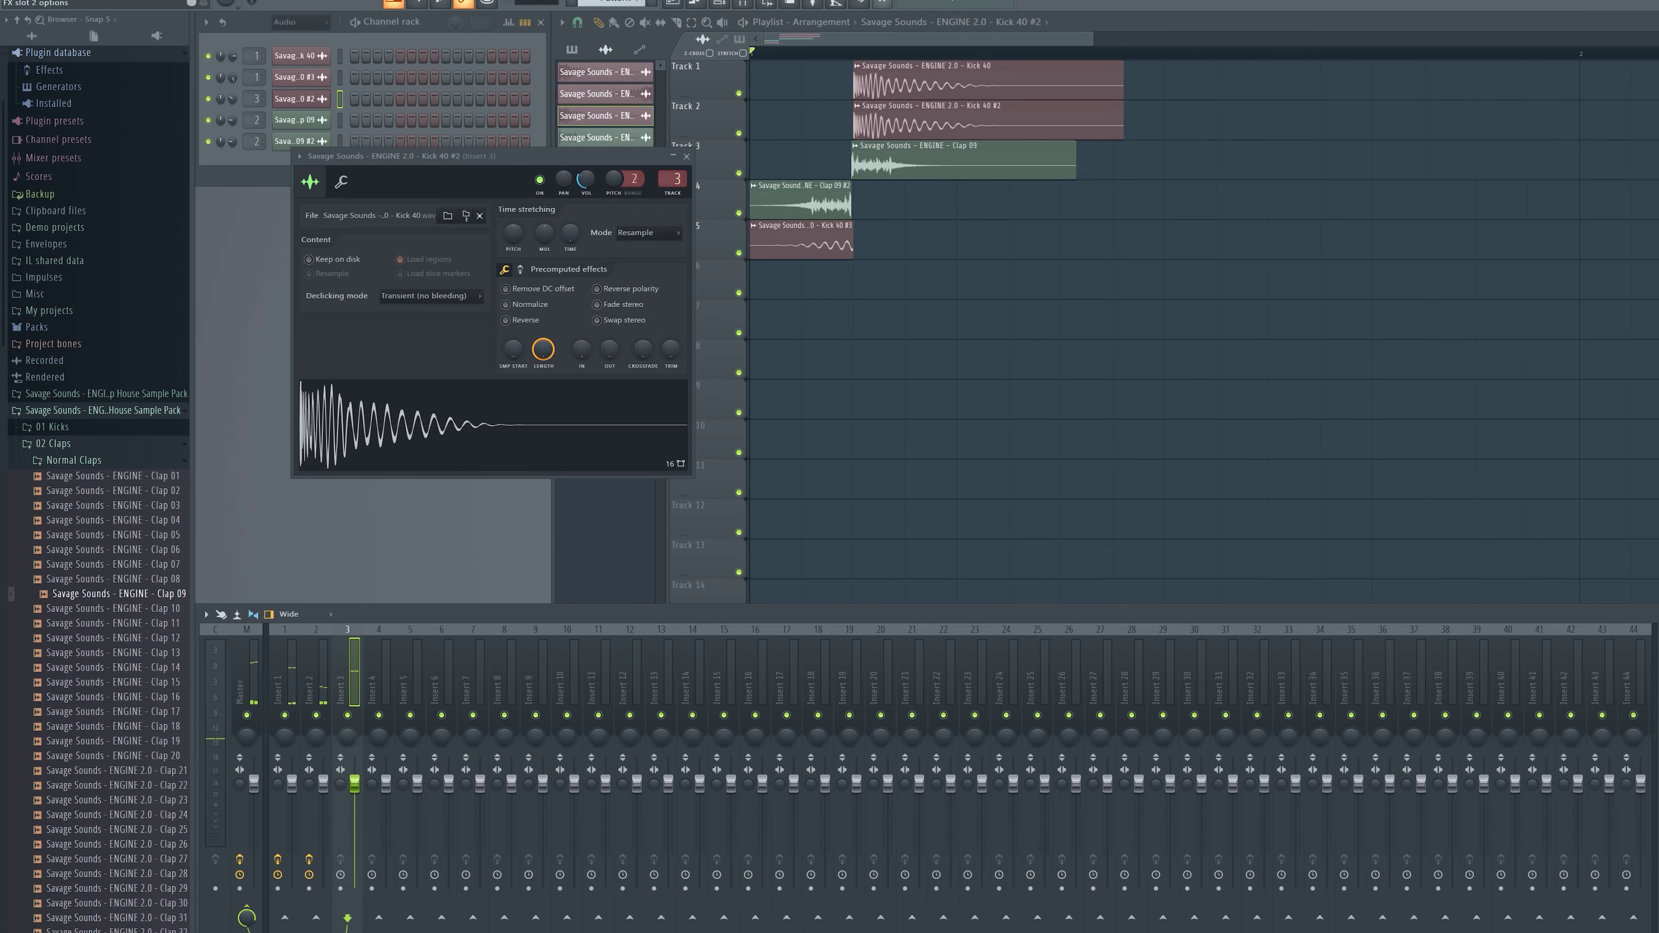
- Add ValhallaRoom to Insert 3, lower its mix to about 24% and play the layers
left_click(1655, 660)
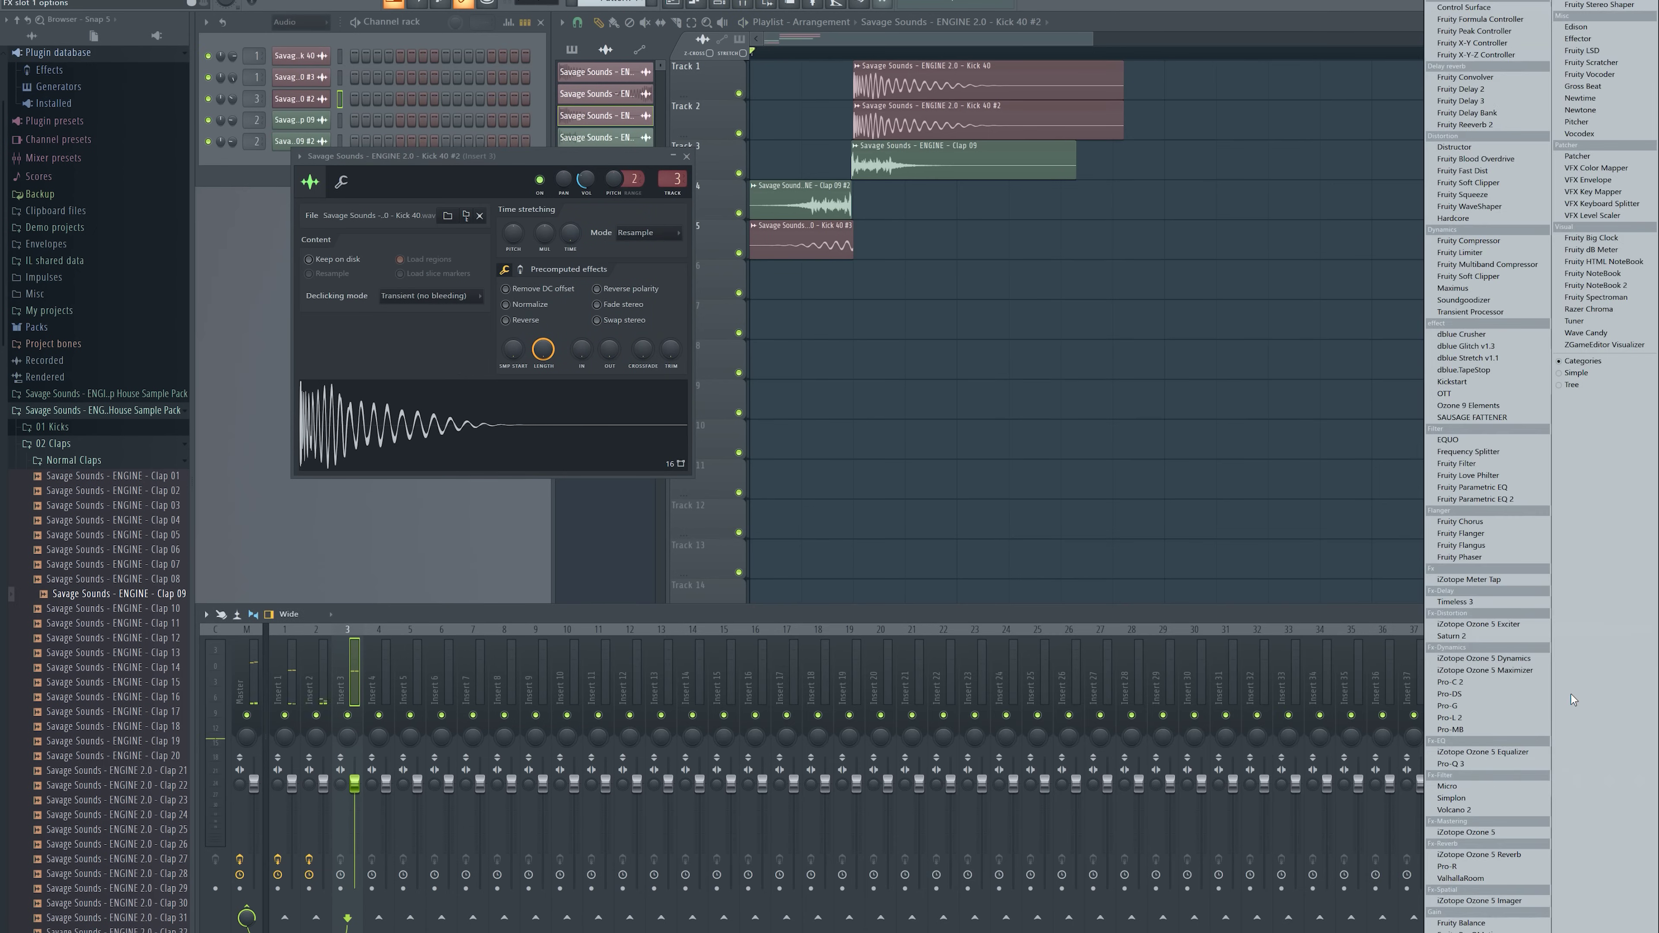
left_click(1468, 876)
left_click_drag(236, 156, 236, 277)
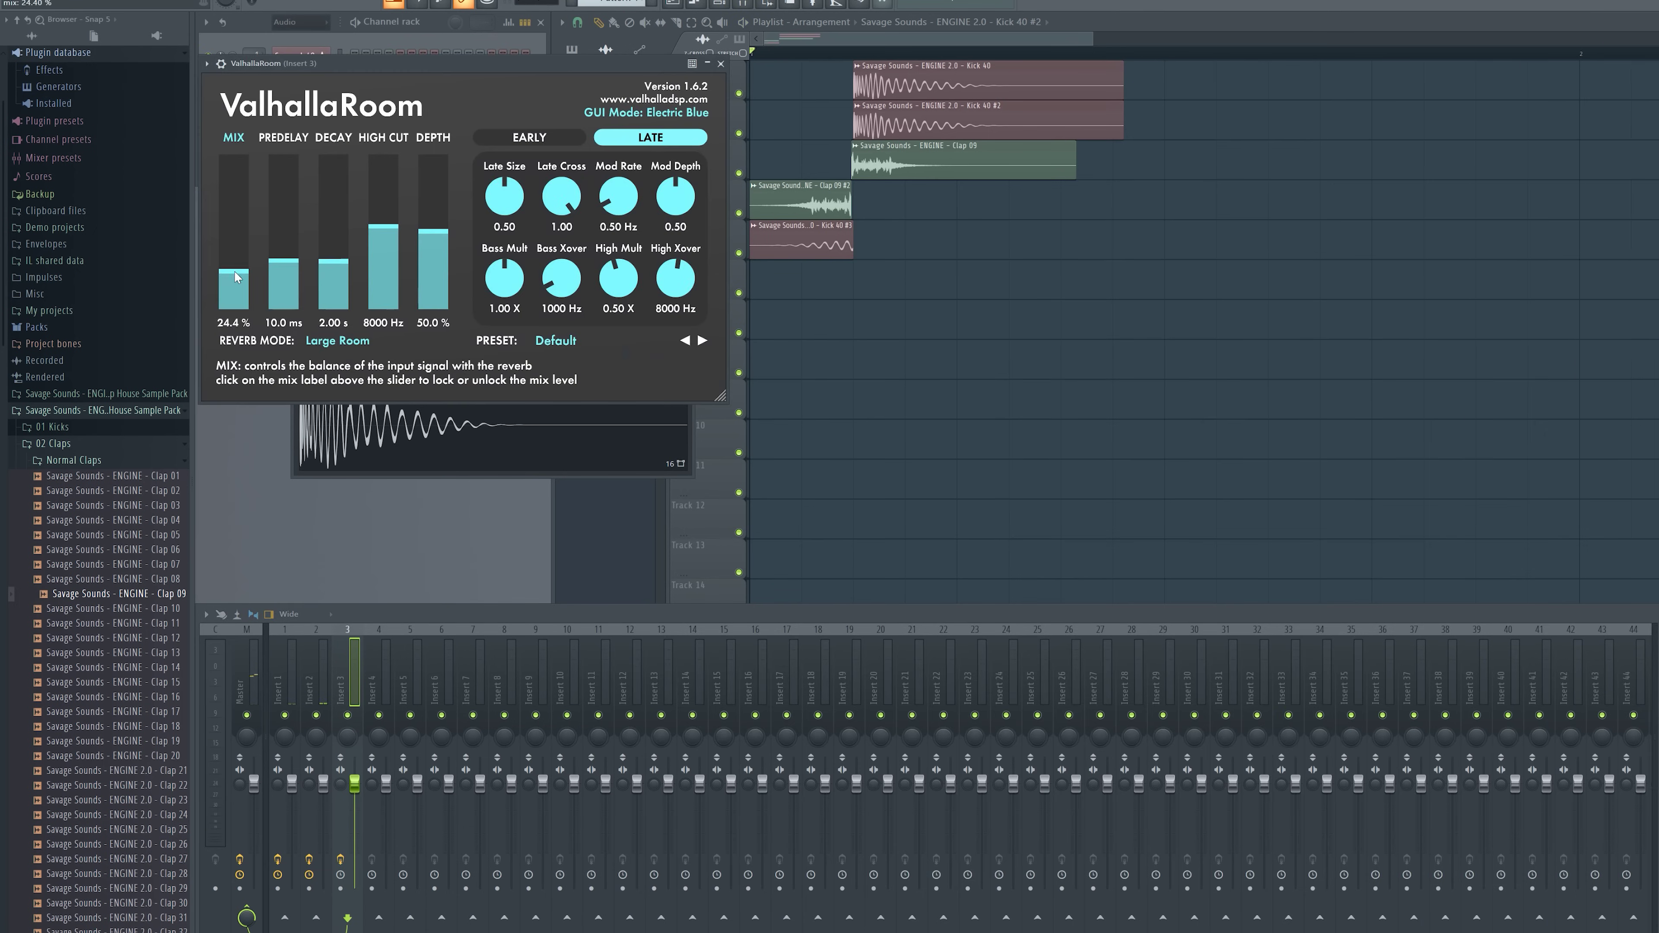
key("Escape")
key("space")
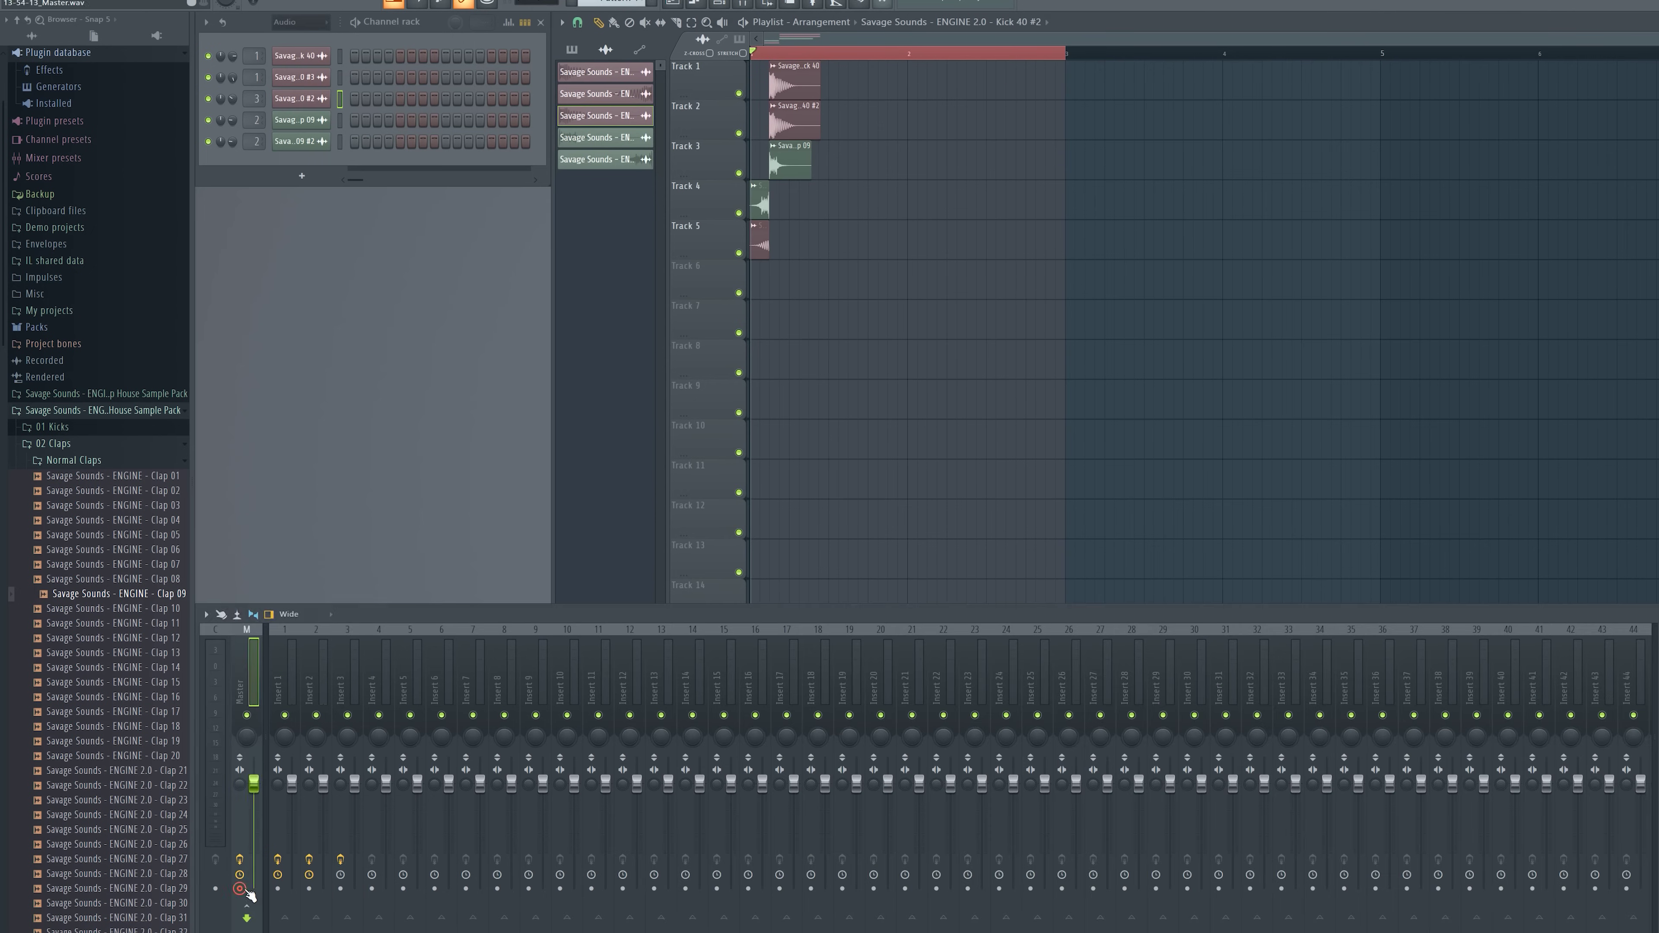
- Open the recorded master clip on Track 6, normalize it and play it on its own
double_click(771, 286)
key("space")
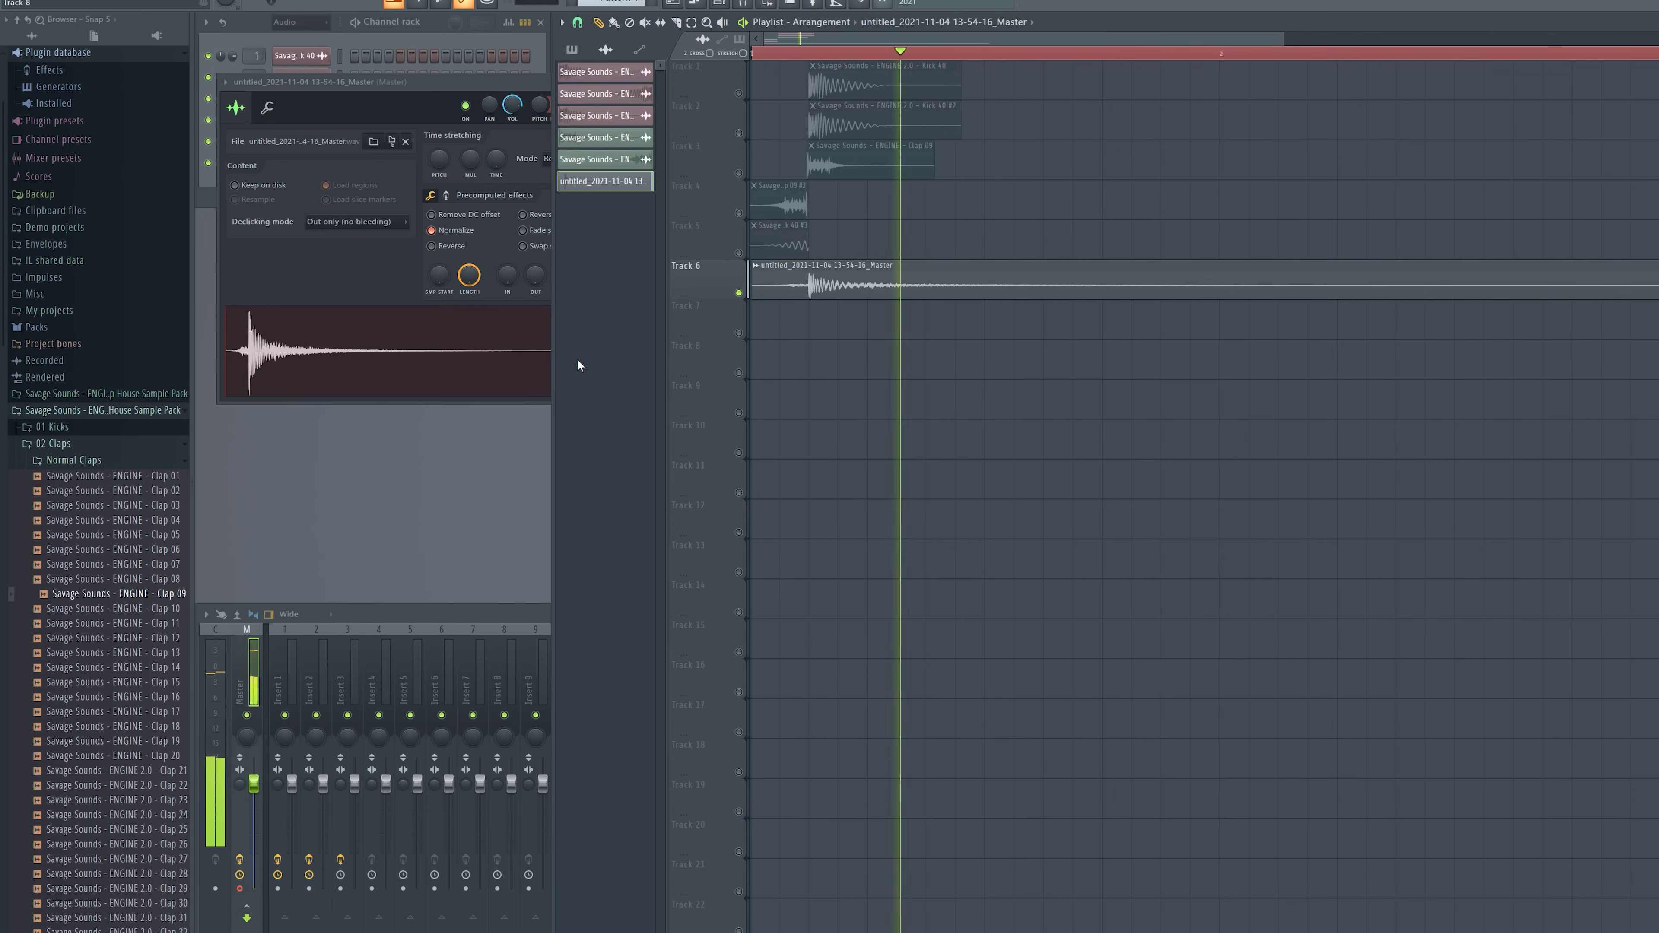
left_click(525, 85)
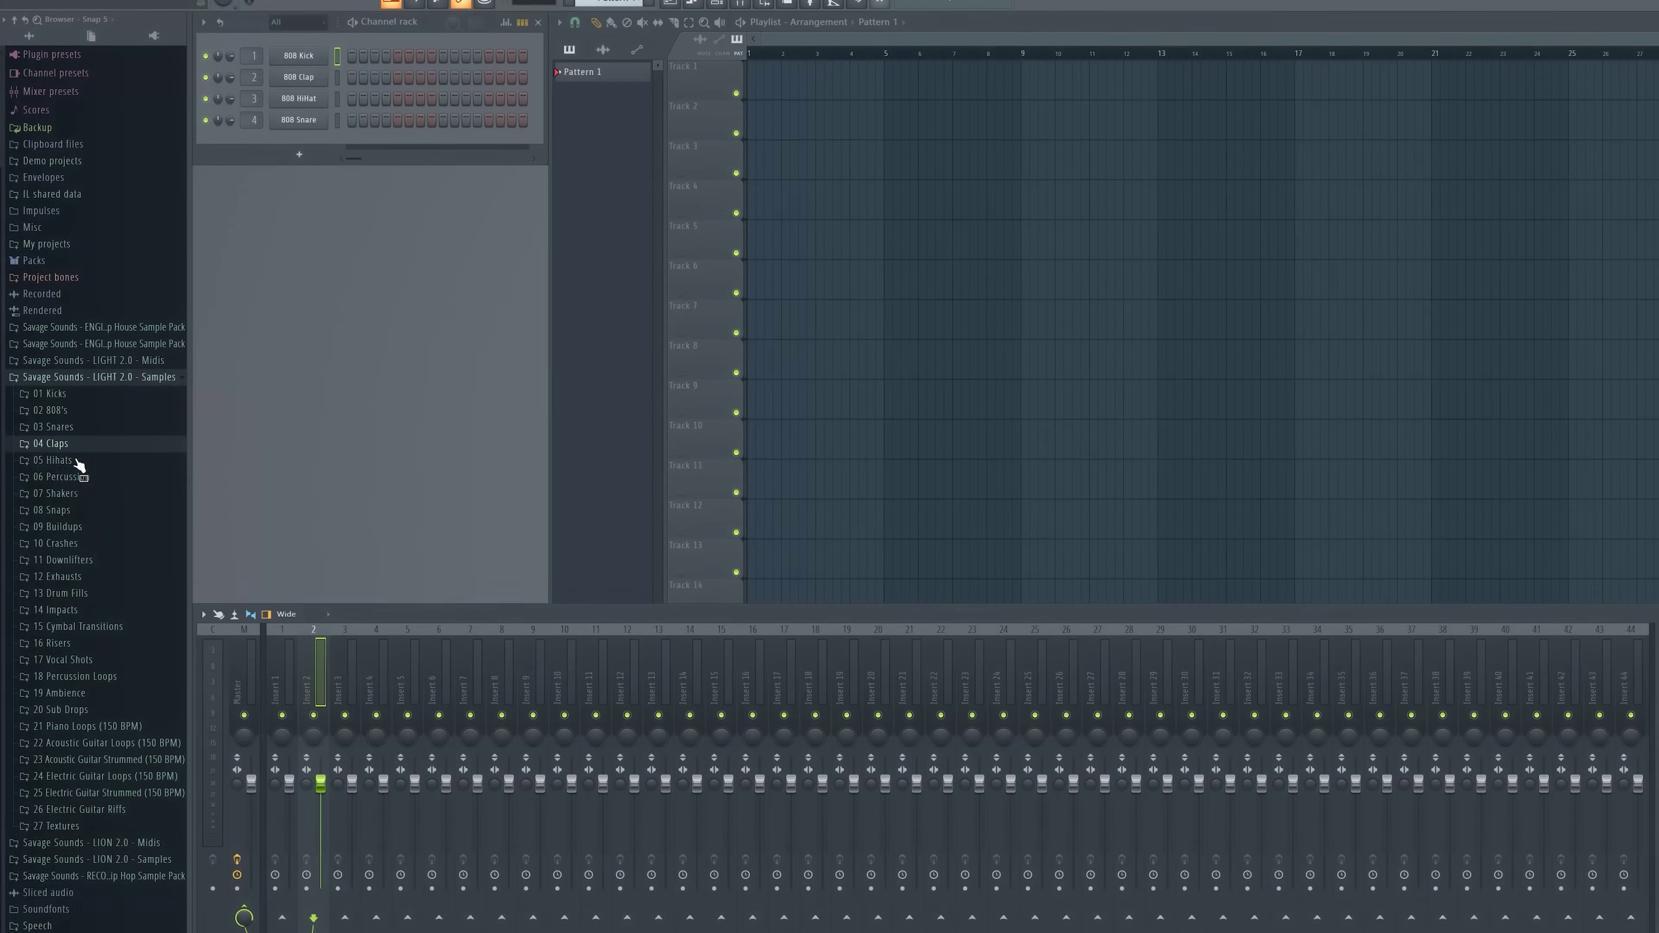
- Place the LIGHT 2.0 Hihat 05 sample at the start of Track 1
left_click(77, 462)
left_click(103, 535)
left_click_drag(687, 268, 687, 267)
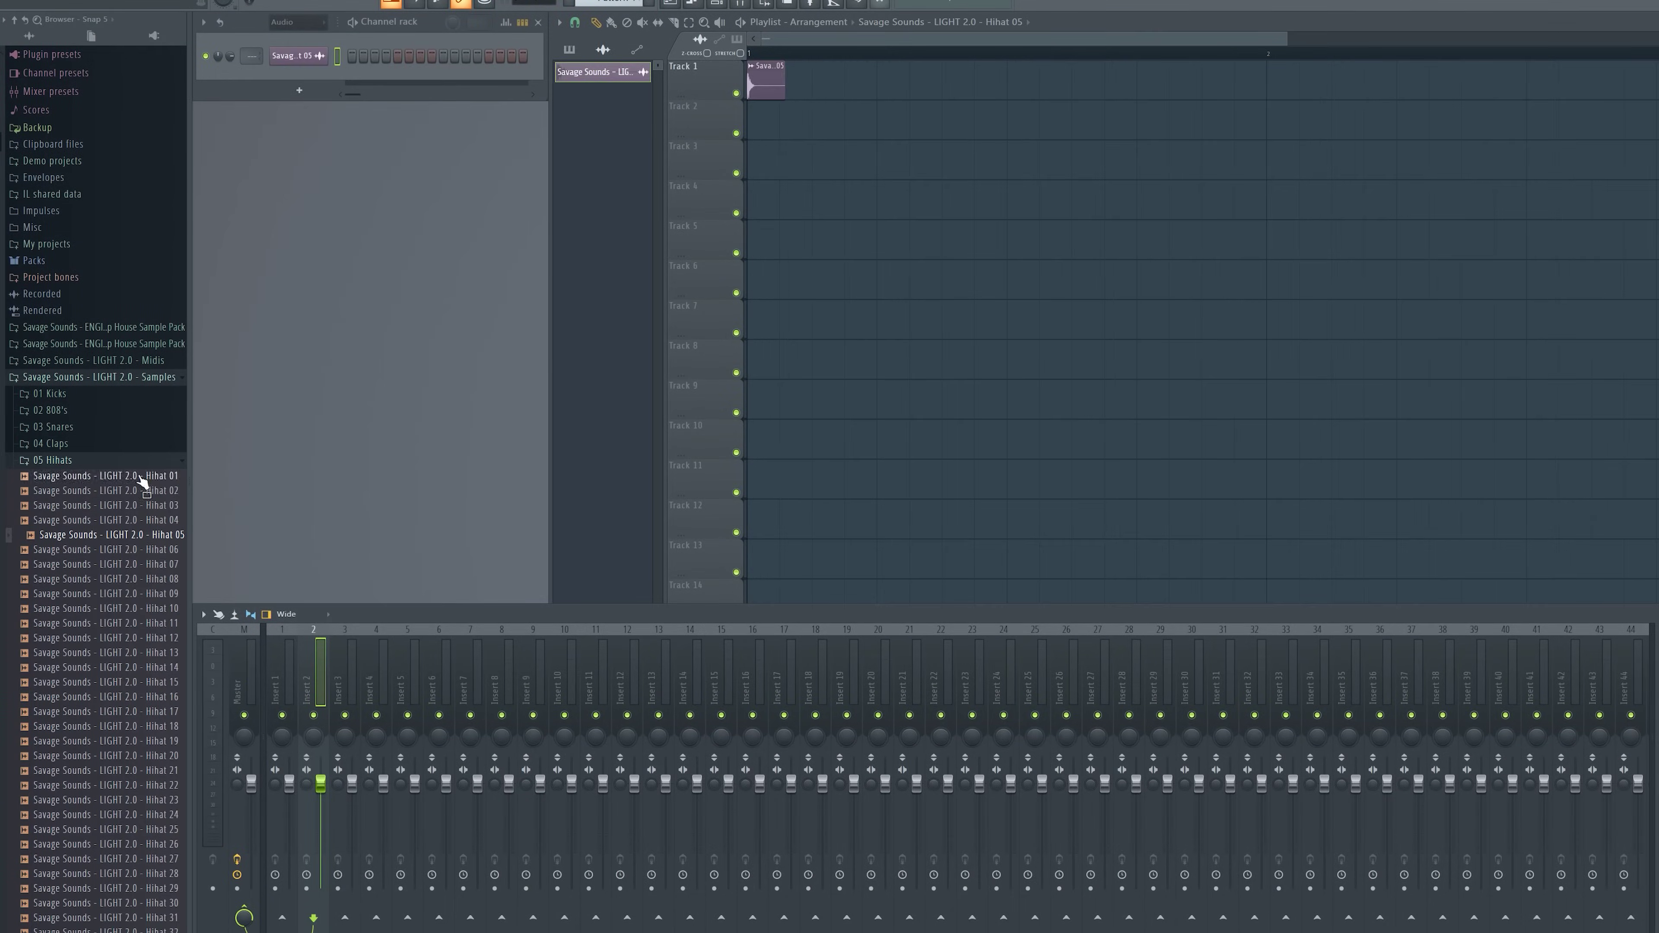
- Place the LIGHT 2.0 Clap 16 sample at the start of Track 5
left_click(116, 461)
left_click(94, 445)
left_click(124, 620)
left_click_drag(129, 689, 757, 121)
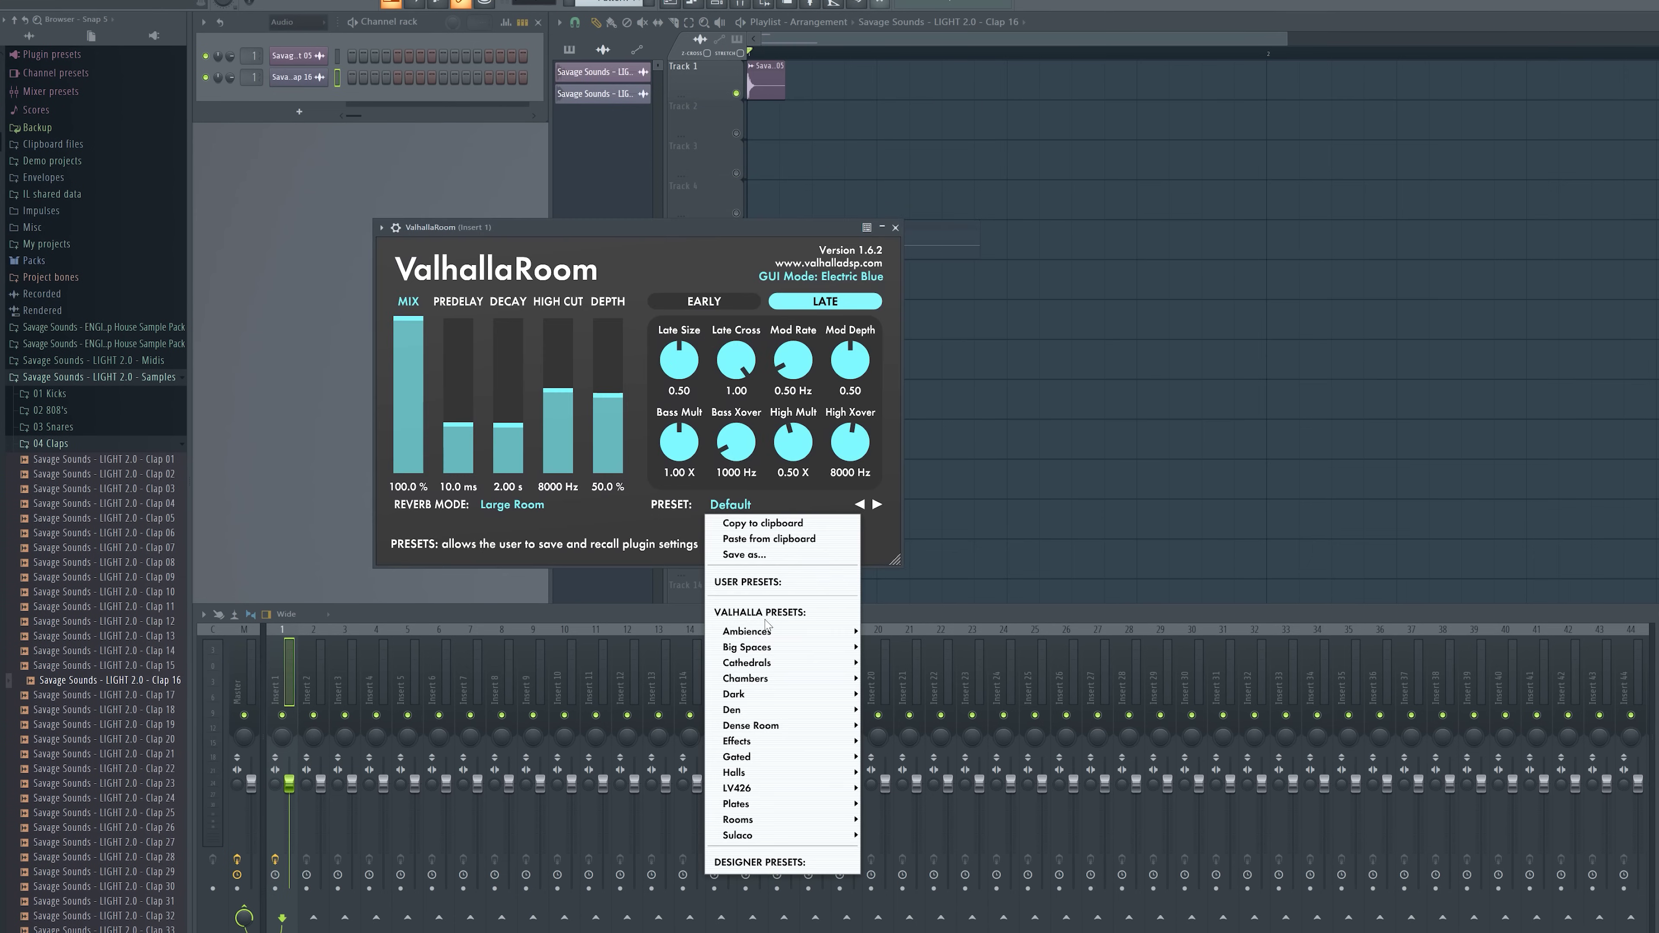
- Load the GiantCistern preset from Big Spaces in Insert 1's ValhallaRoom and play the hi-hat
mouse_move(770, 654)
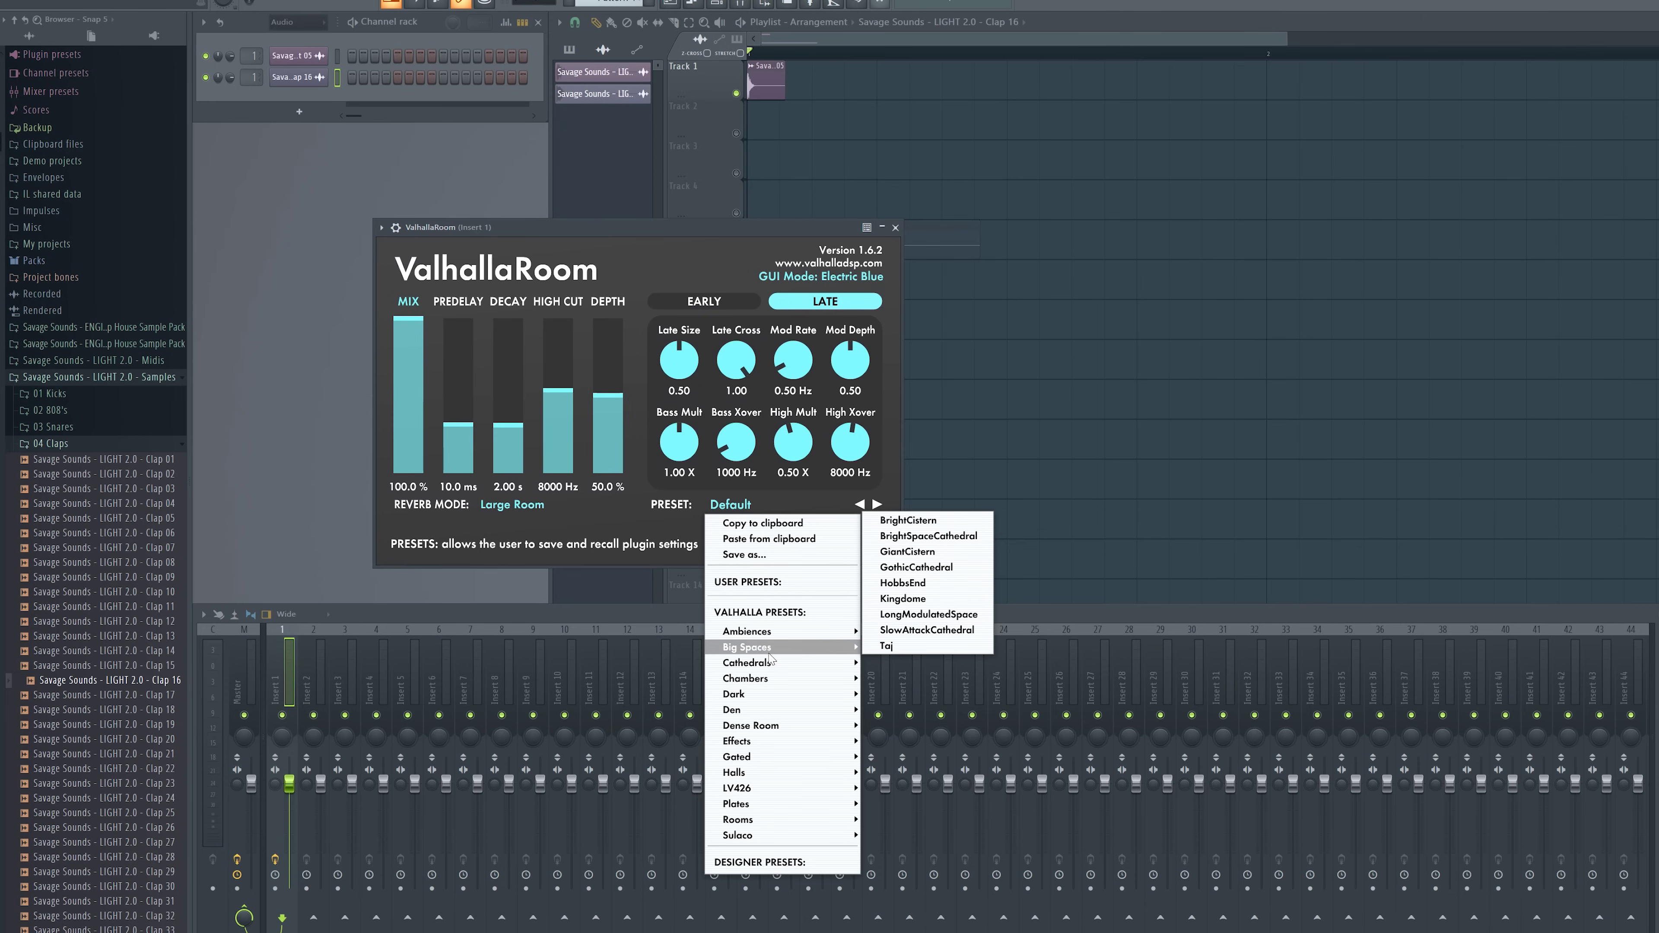
left_click(925, 551)
key("space")
left_click(894, 228)
- Add Fruity Balance to Insert 1 and create an automation clip for its volume
left_click(1459, 923)
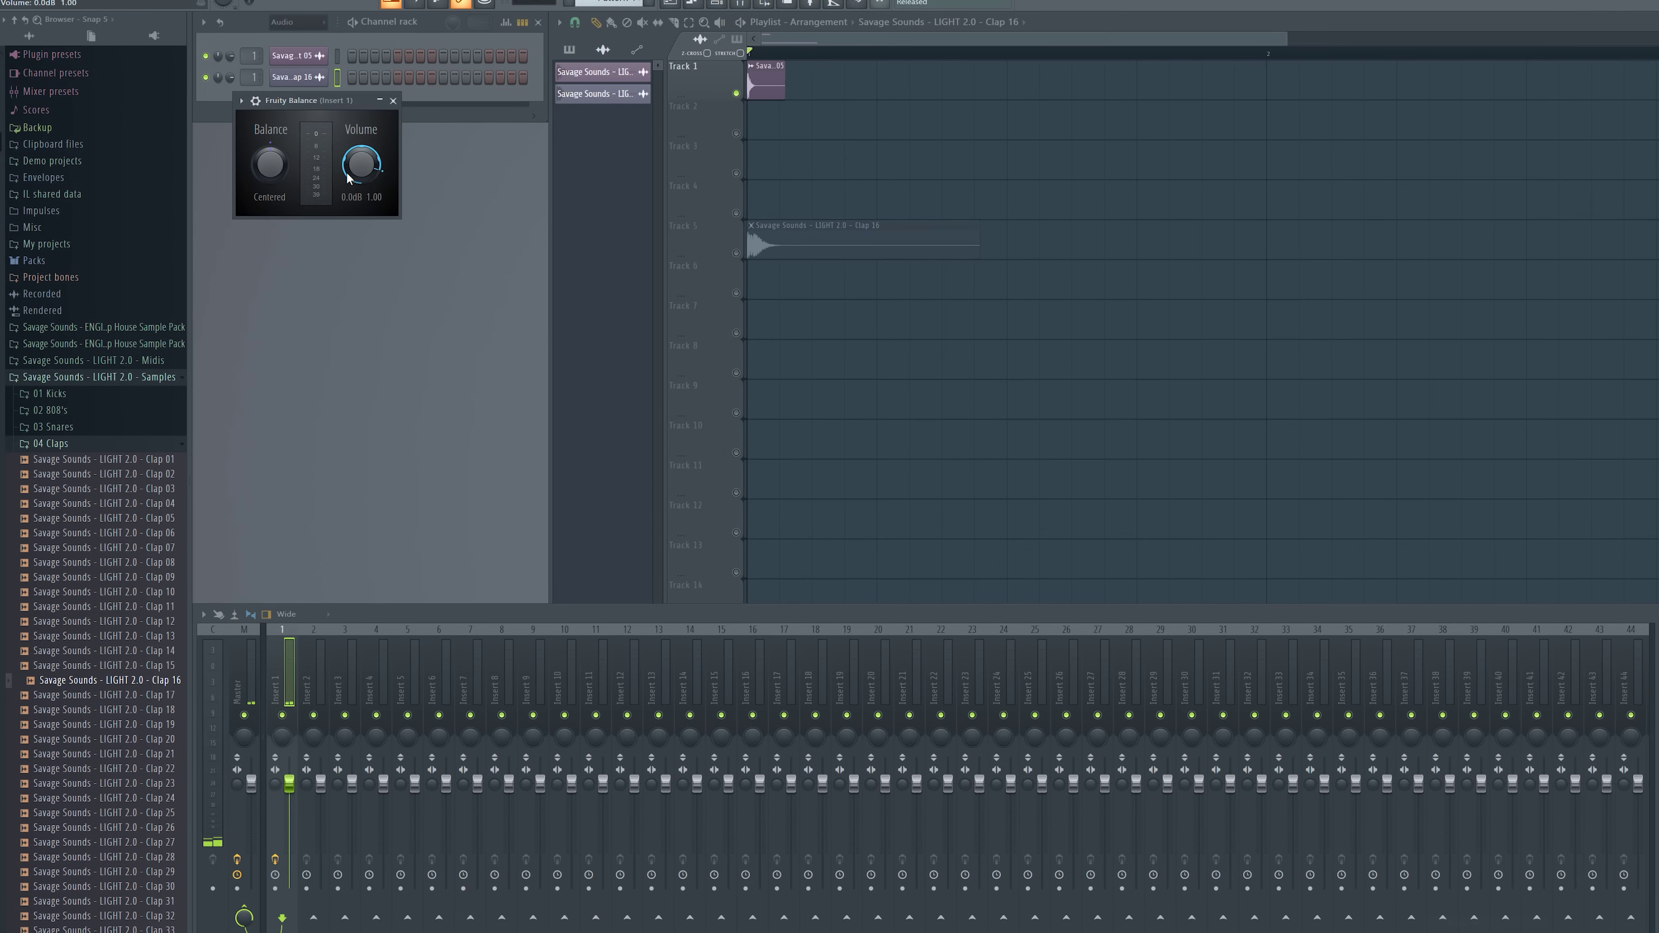
right_click(346, 171)
left_click(409, 243)
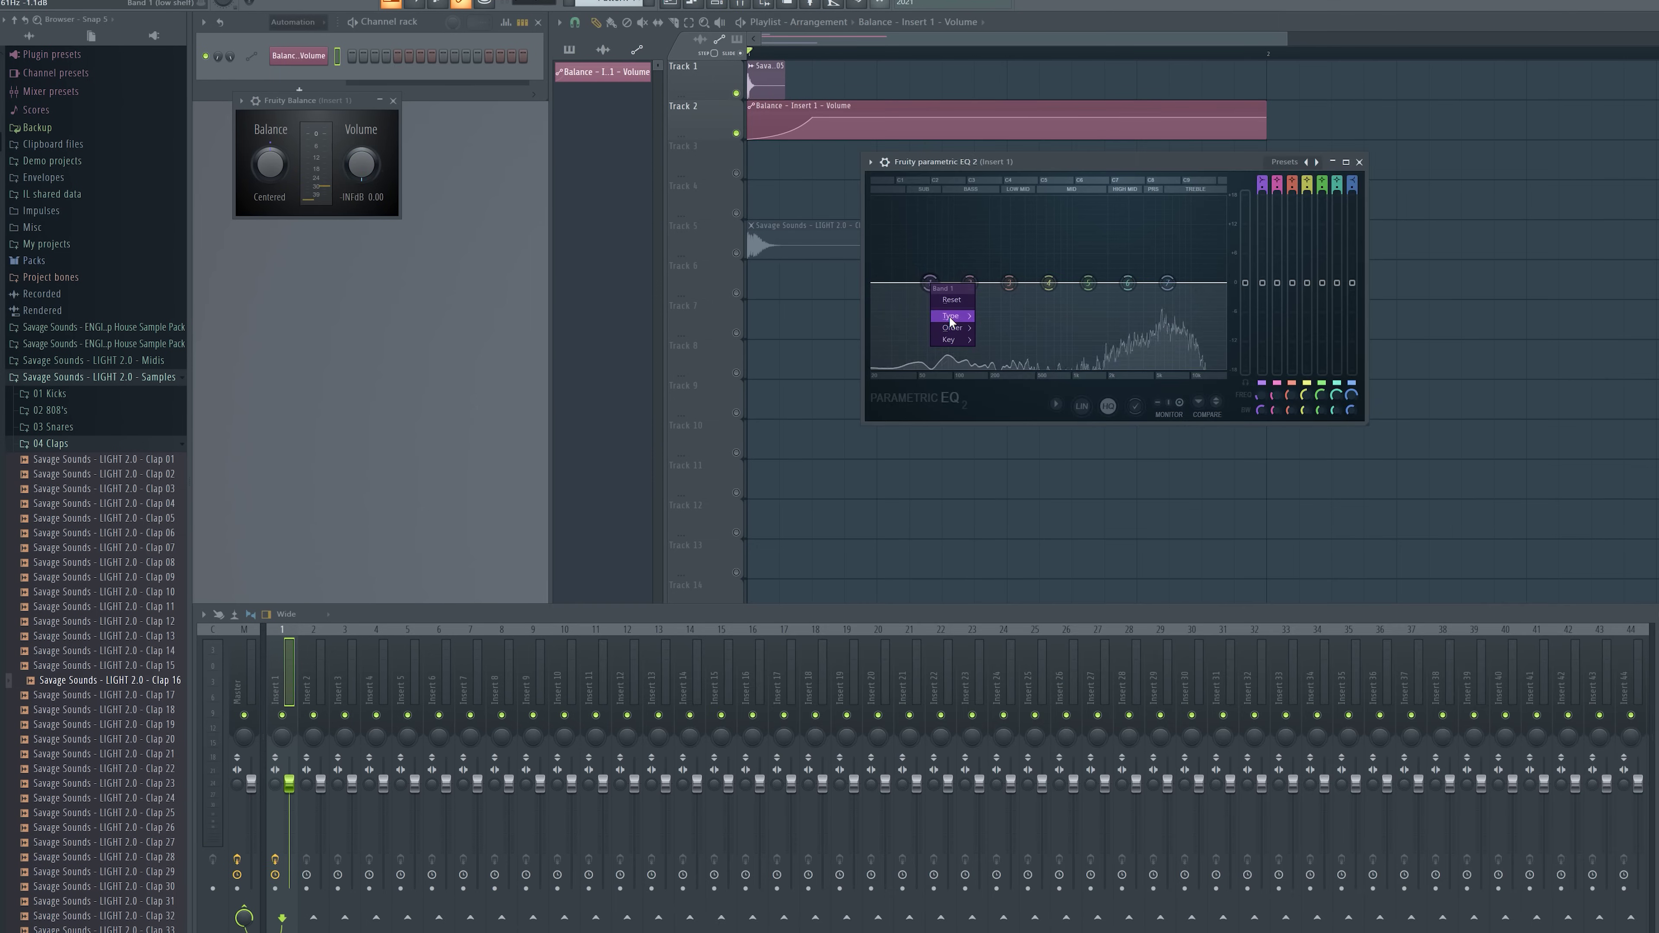
- Change the filter type of band 1 in Insert 1's Fruity Parametric EQ 2 and raise its frequency
mouse_move(950, 317)
left_click(1005, 342)
left_click_drag(930, 283, 1017, 292)
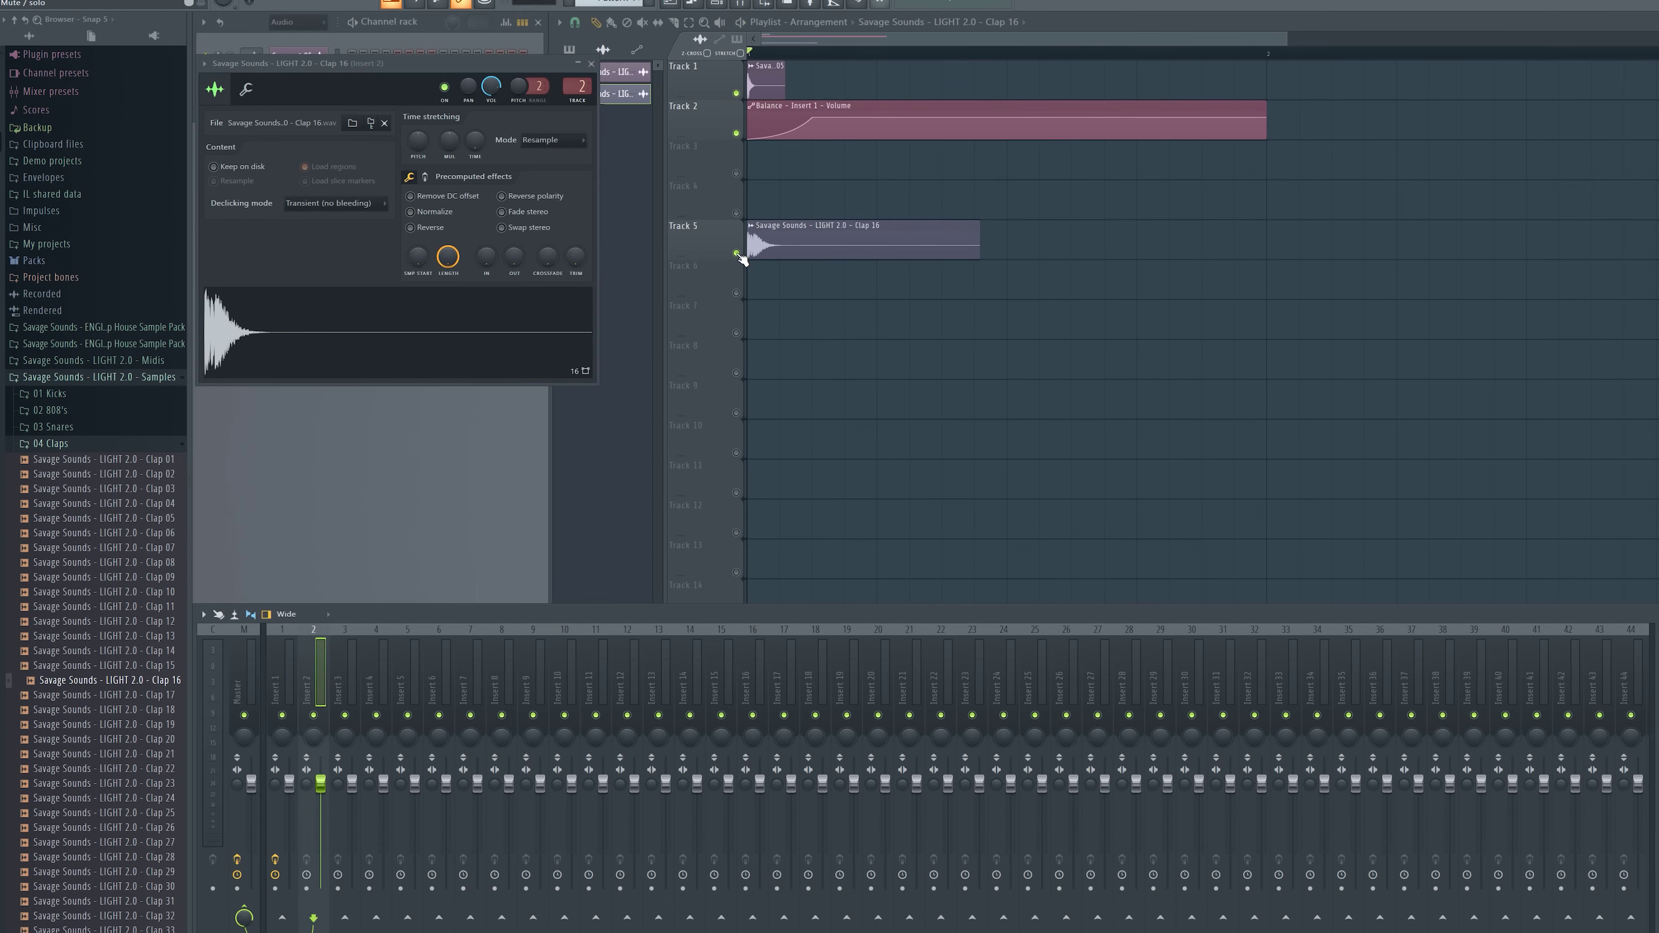
- Solo Track 5 and set Insert 2's ValhallaRoom to 18.05 s decay and 79.4% depth
right_click(738, 255)
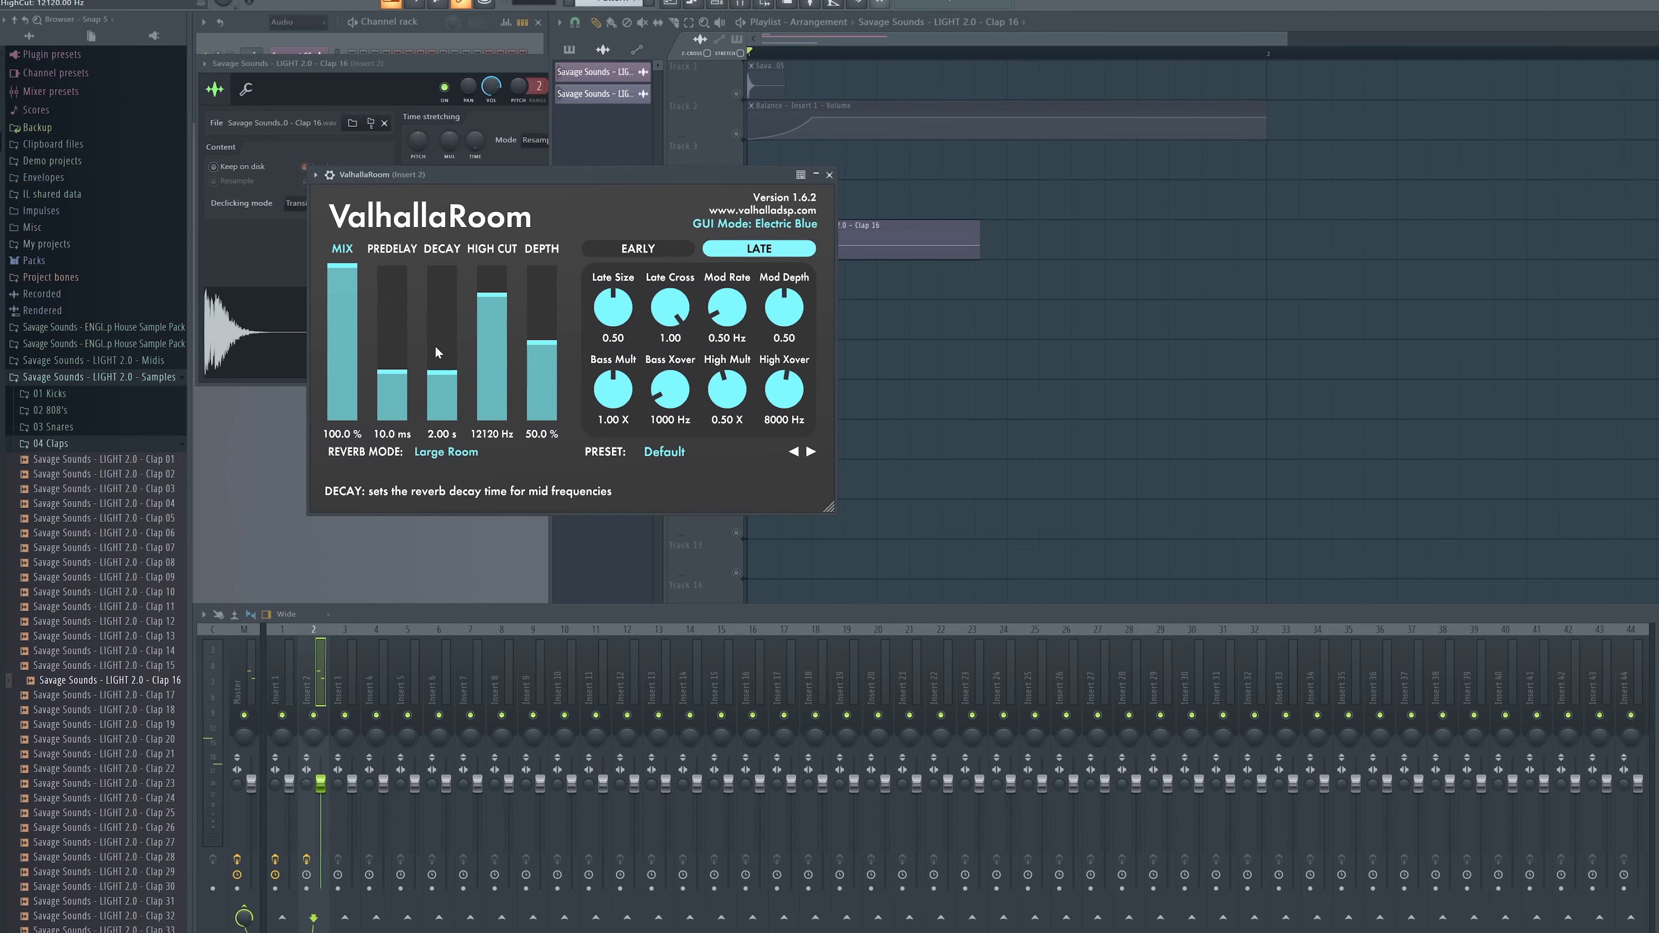
left_click_drag(436, 350, 538, 295)
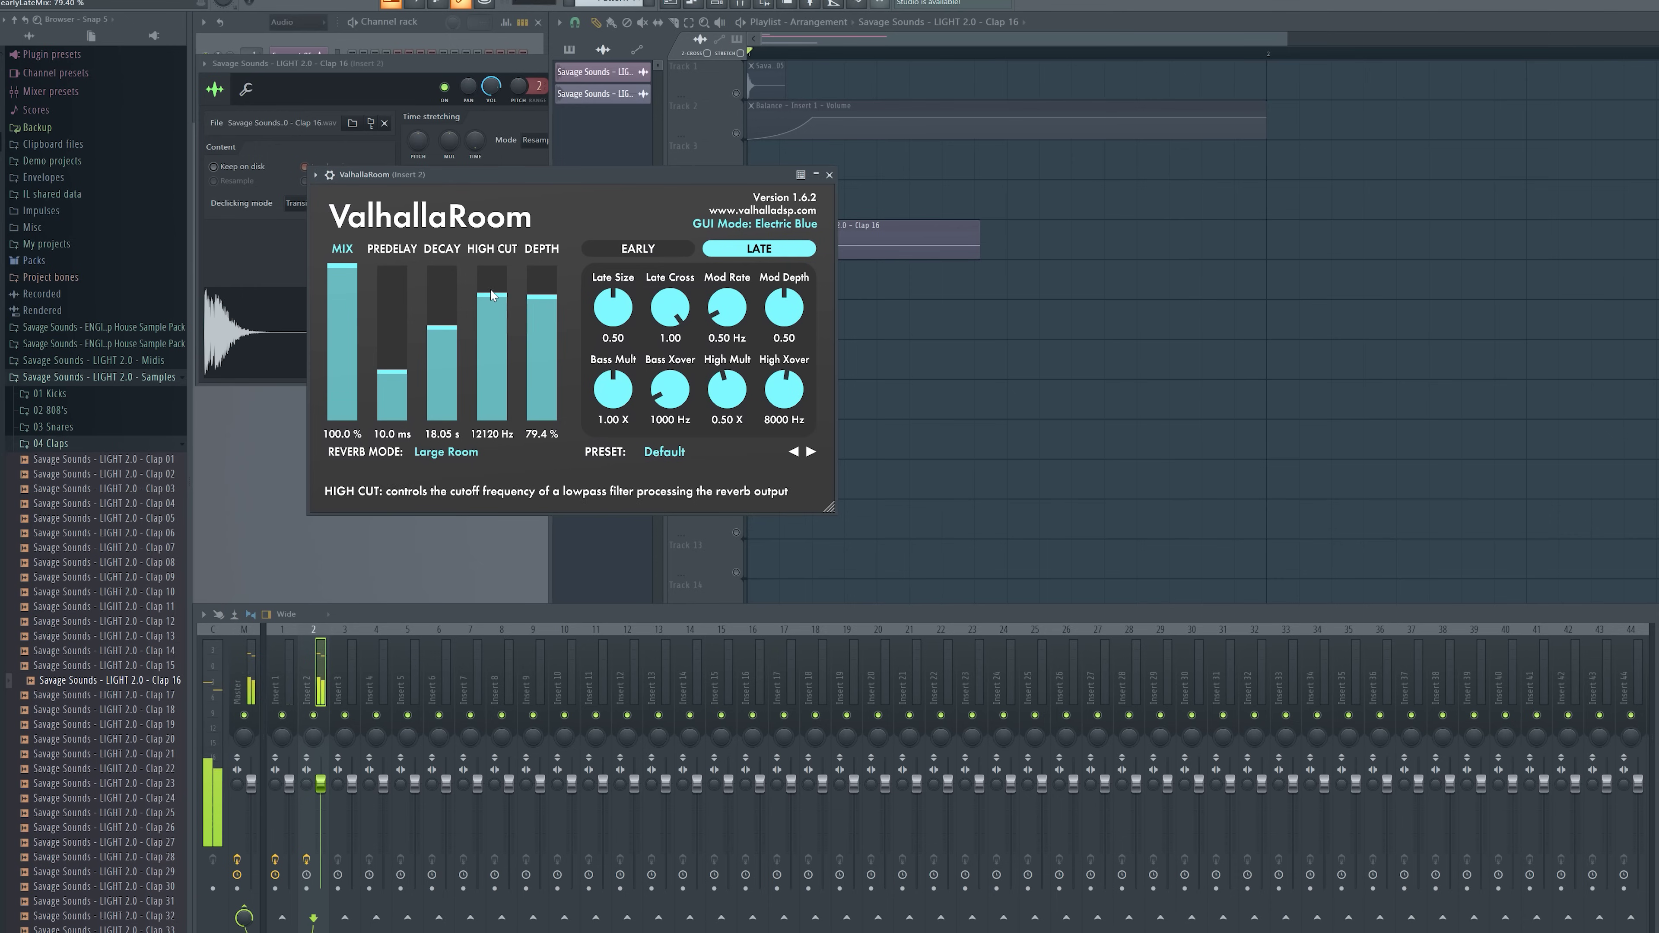
left_click(830, 174)
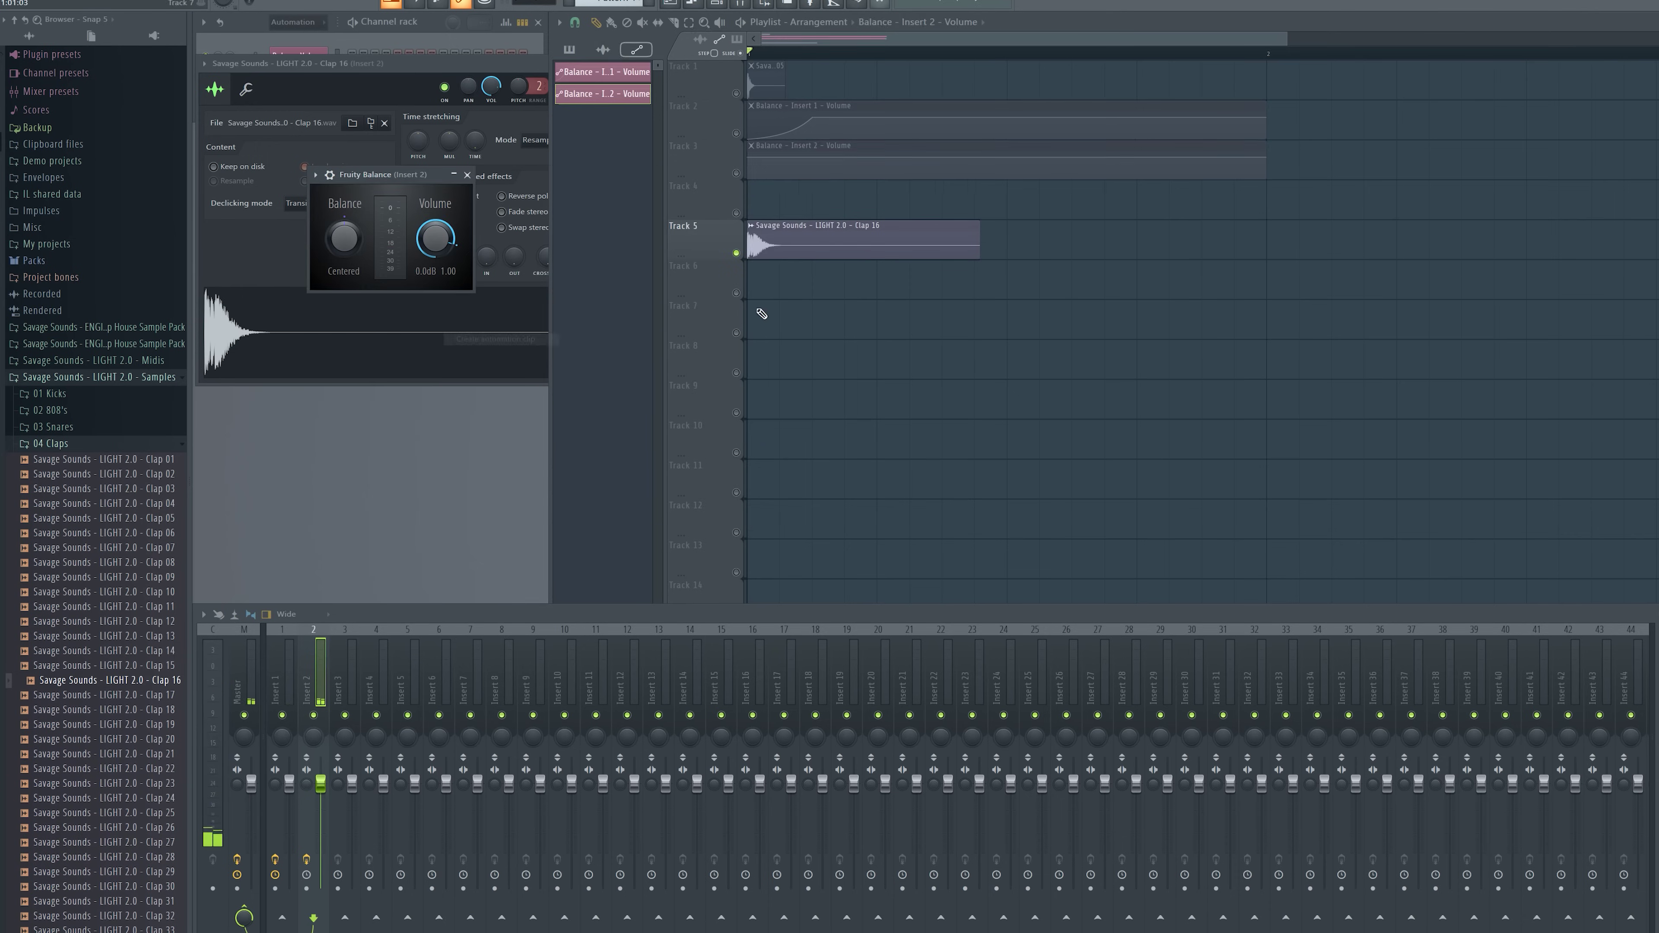
- Move Insert 2's Balance volume automation clip to Track 6, enable that track and play it
left_click_drag(791, 160, 791, 283)
left_click(737, 293)
key("space")
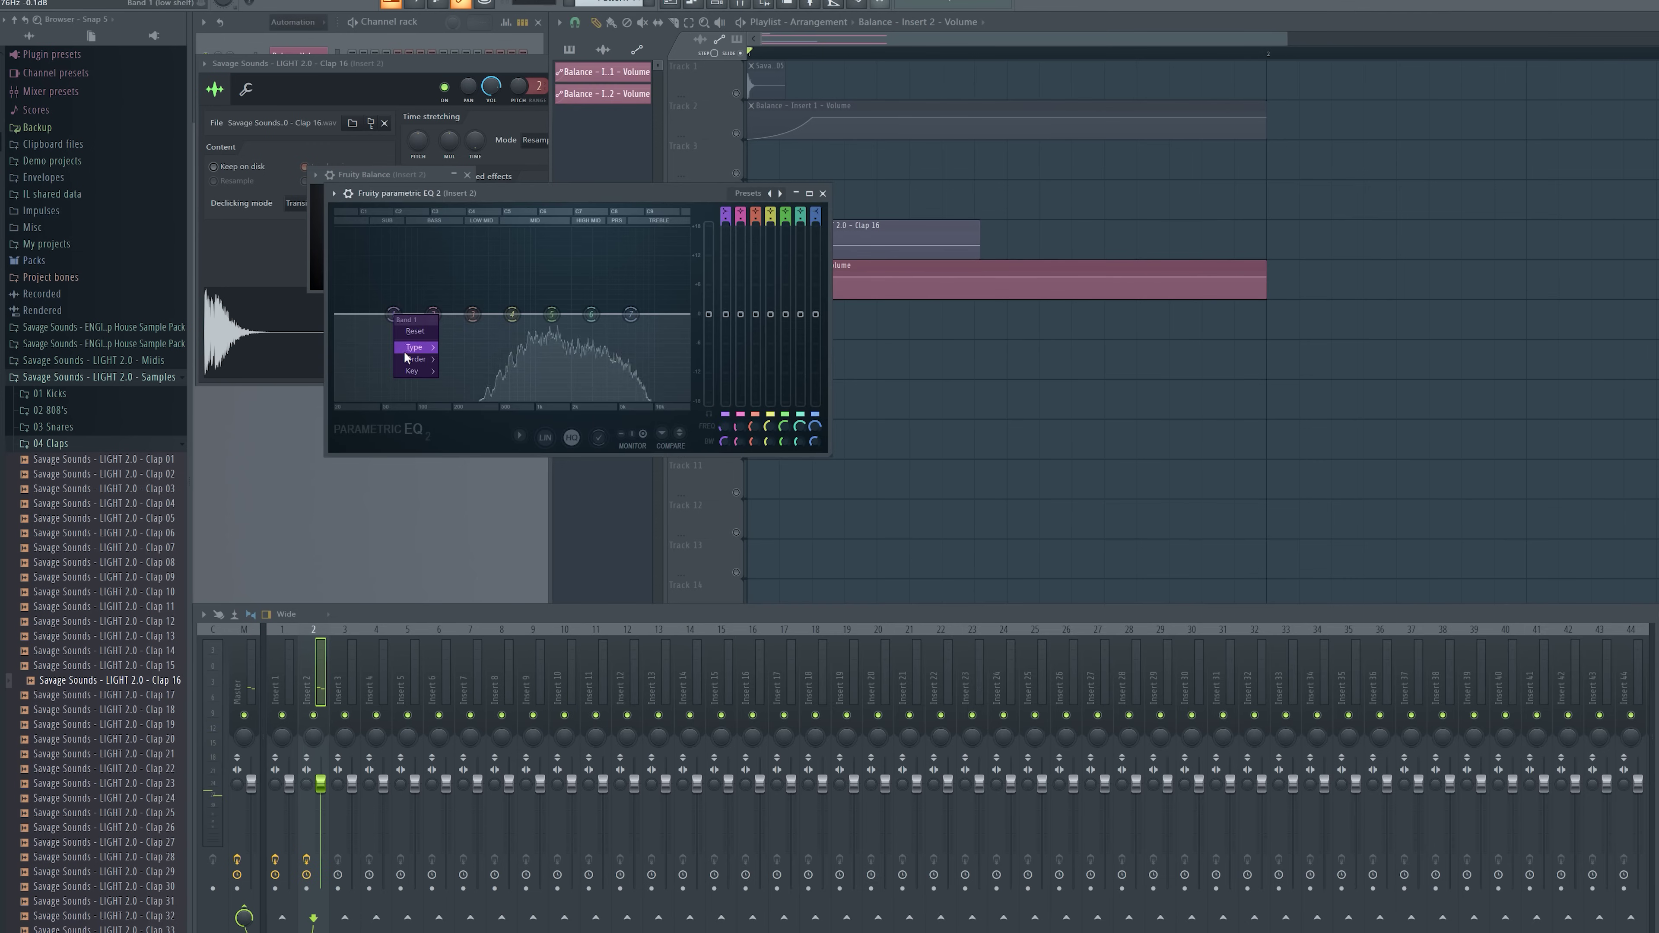
- Turn band 1 of Insert 2's Fruity Parametric EQ 2 into a high-pass filter and raise its frequency during playback
mouse_move(407, 349)
left_click(459, 384)
key("space")
left_click_drag(394, 314, 511, 315)
key("space")
- Enable the hi-hat and clap tracks together, play both layers and check Clap 16's channel settings
left_click(736, 140)
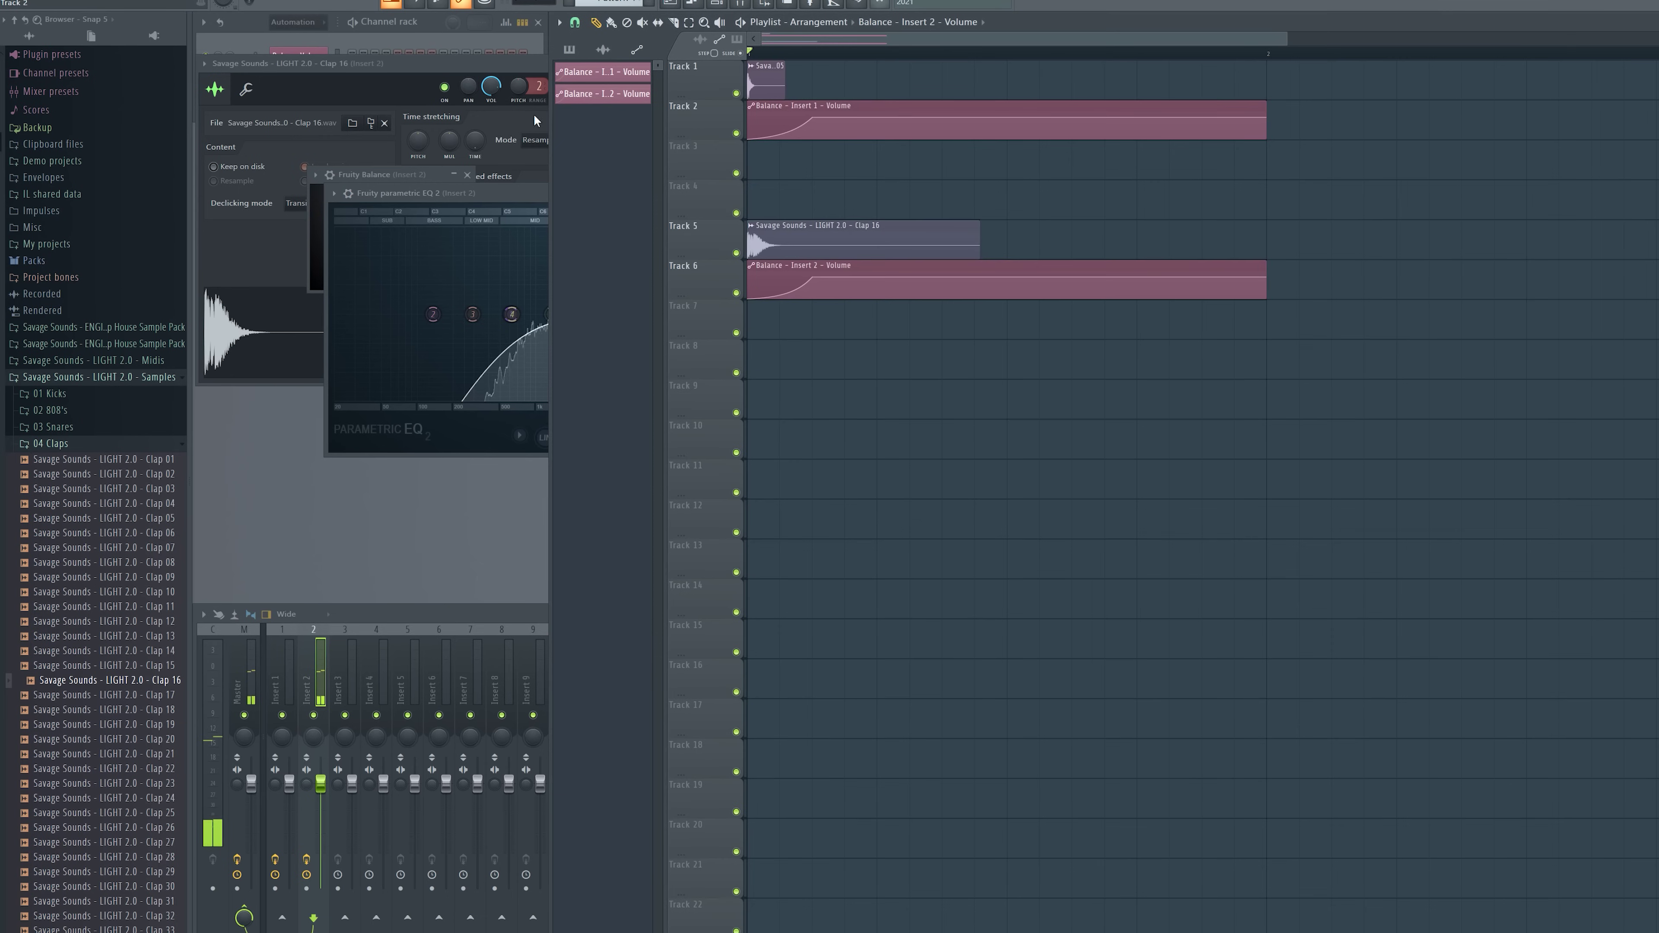
key("space")
double_click(807, 245)
key("space")
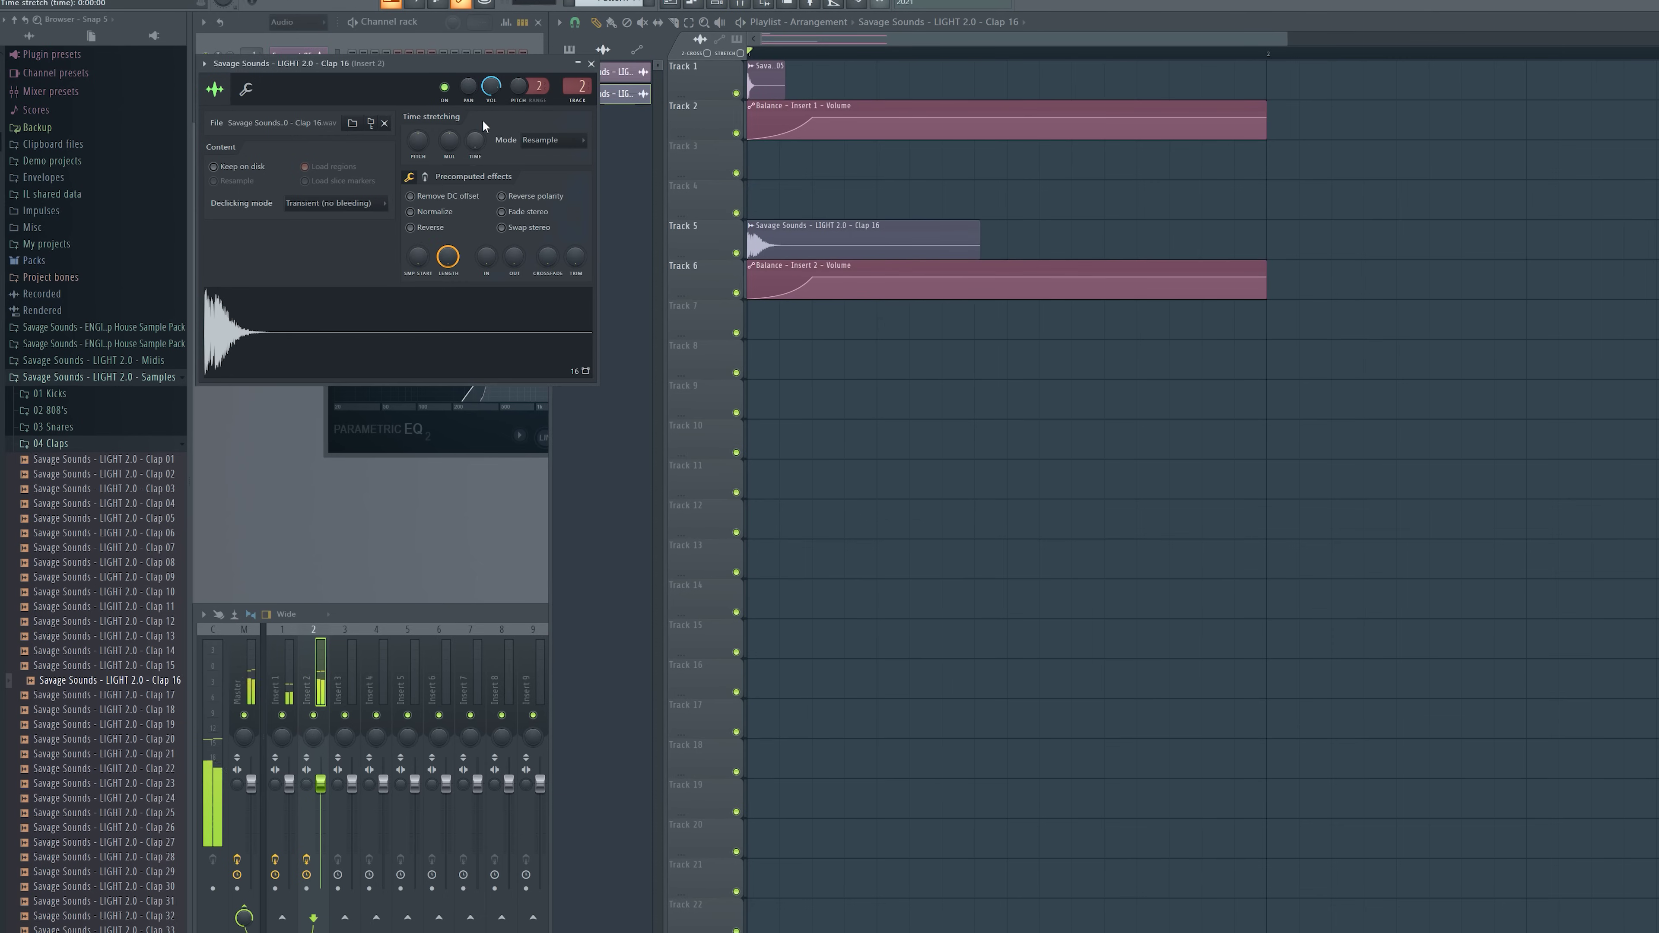
key("space")
left_click(591, 64)
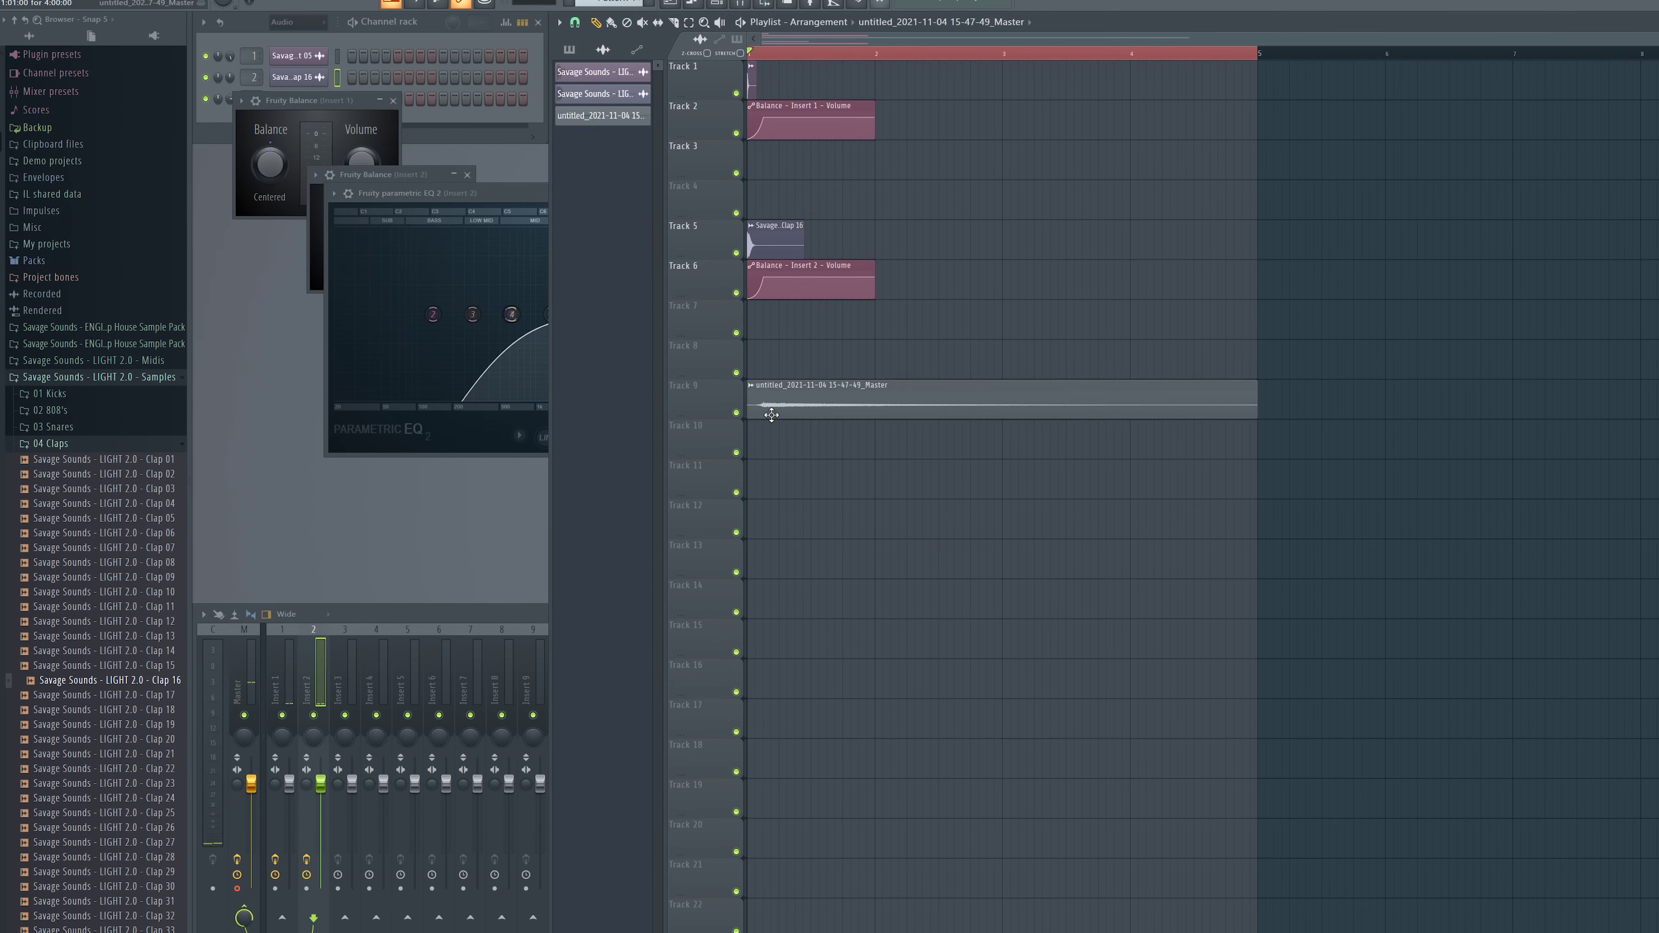
- Solo the recorded master clip on Track 9, boost its gain by about 11% and play it
right_click(736, 412)
double_click(759, 409)
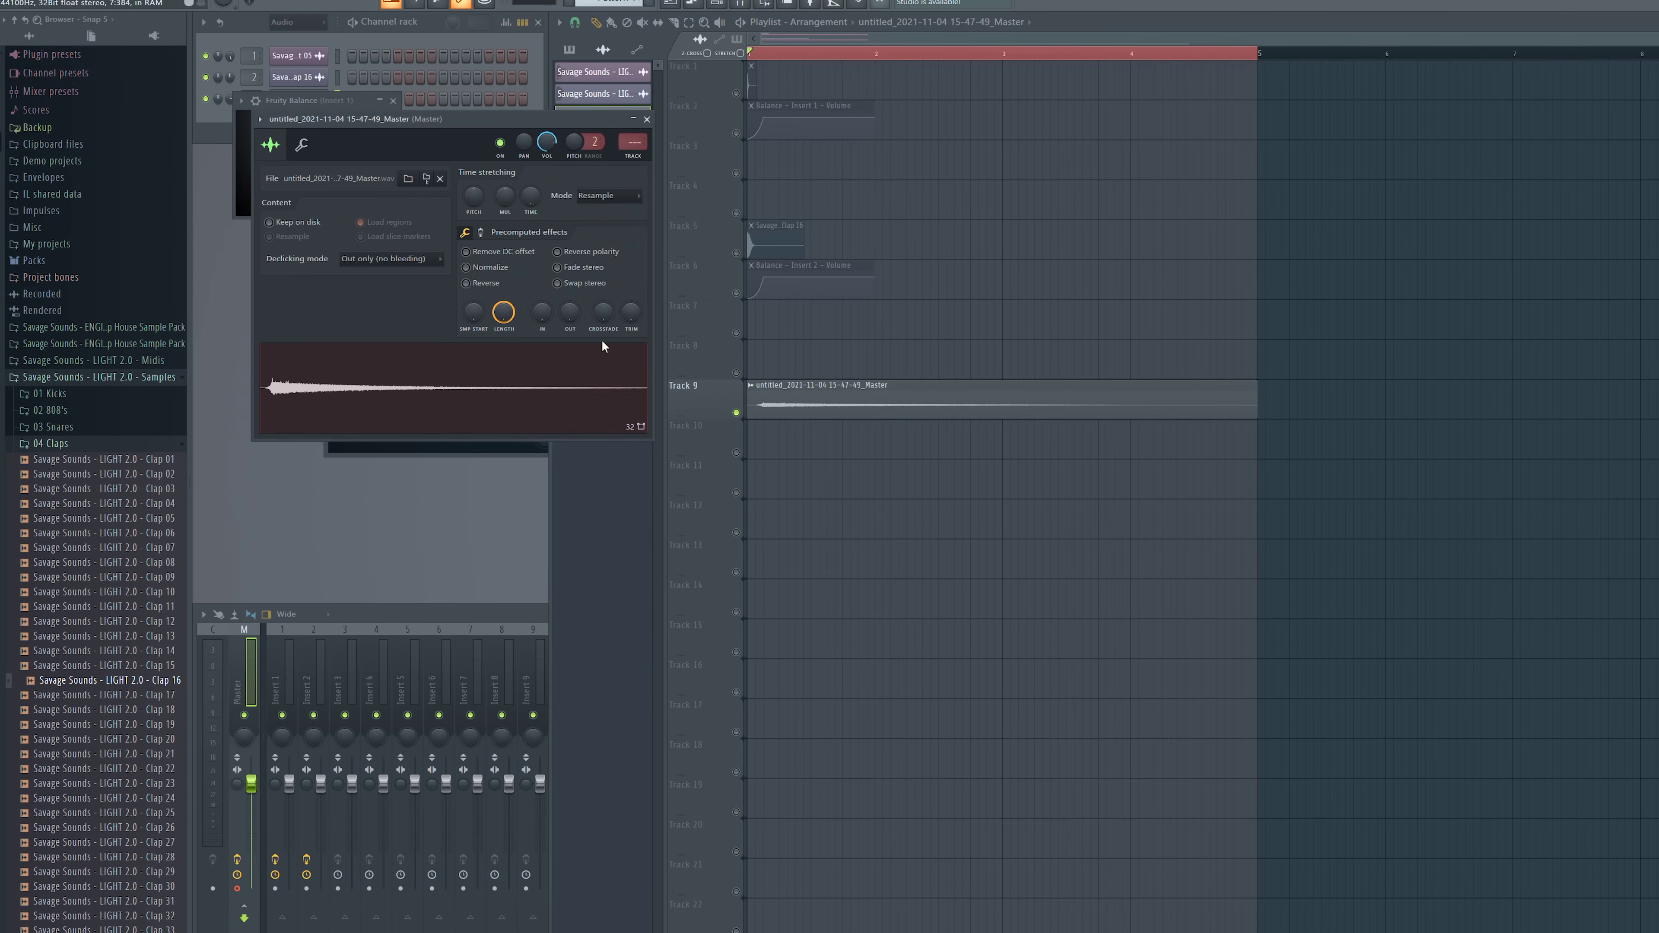
left_click(480, 232)
left_click_drag(469, 259, 469, 246)
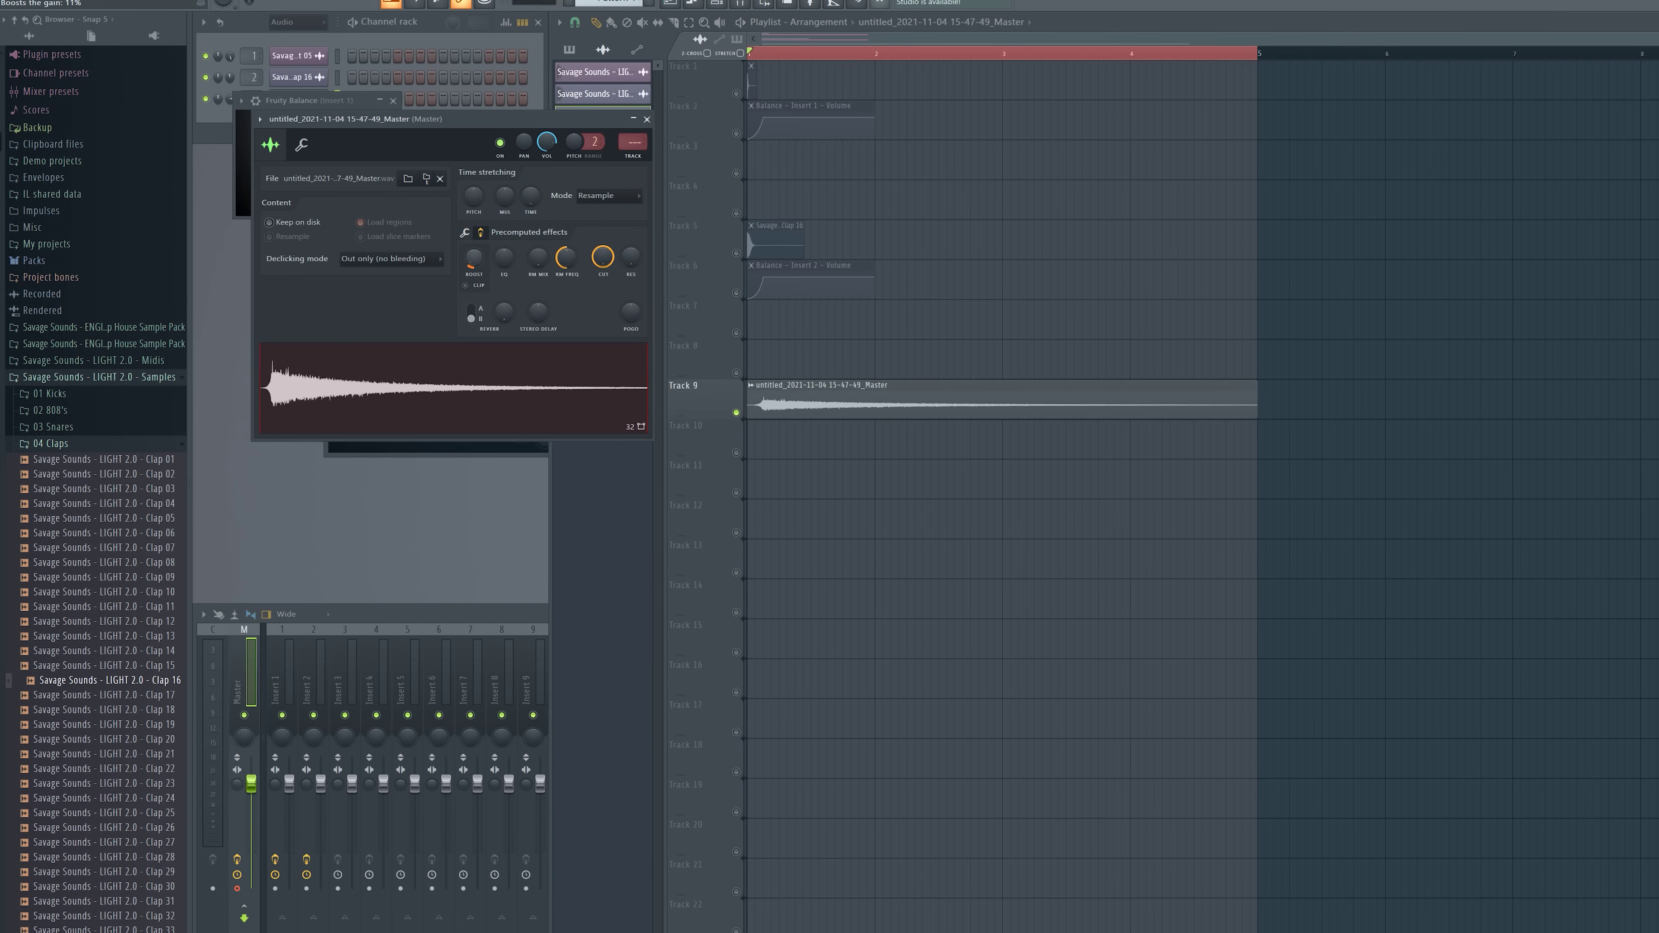
key("space")
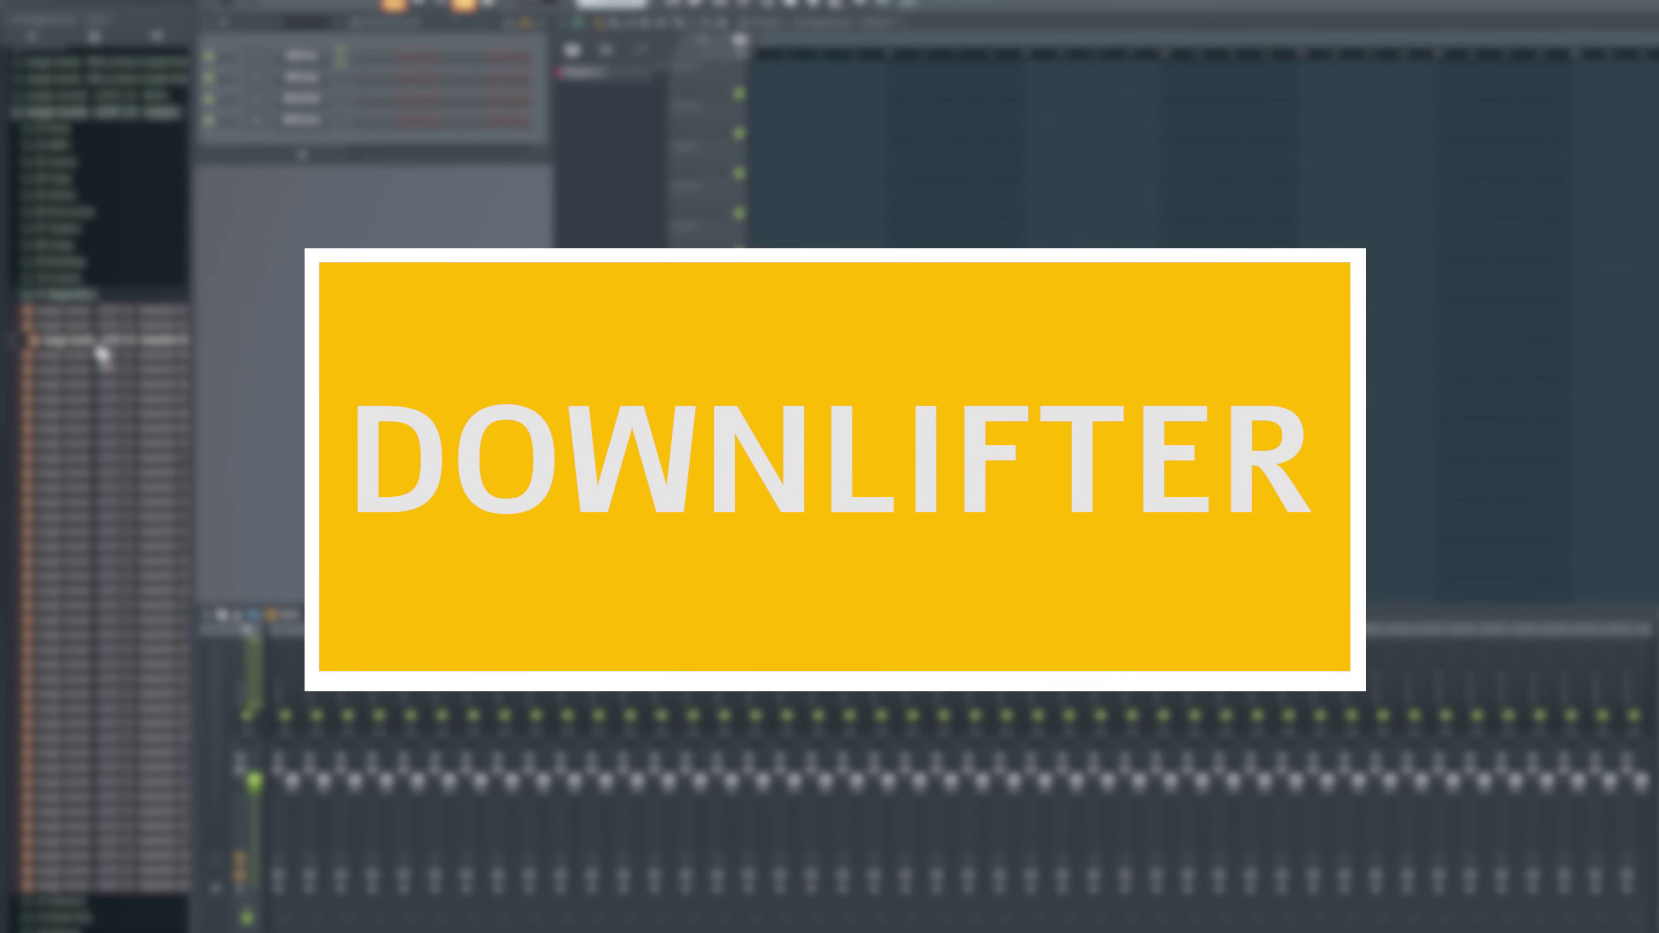
- Audition the Downlifter 03 sample and set the octave of Sylenth1's Oscillator A1 to +2 while the pattern plays
left_click(116, 341)
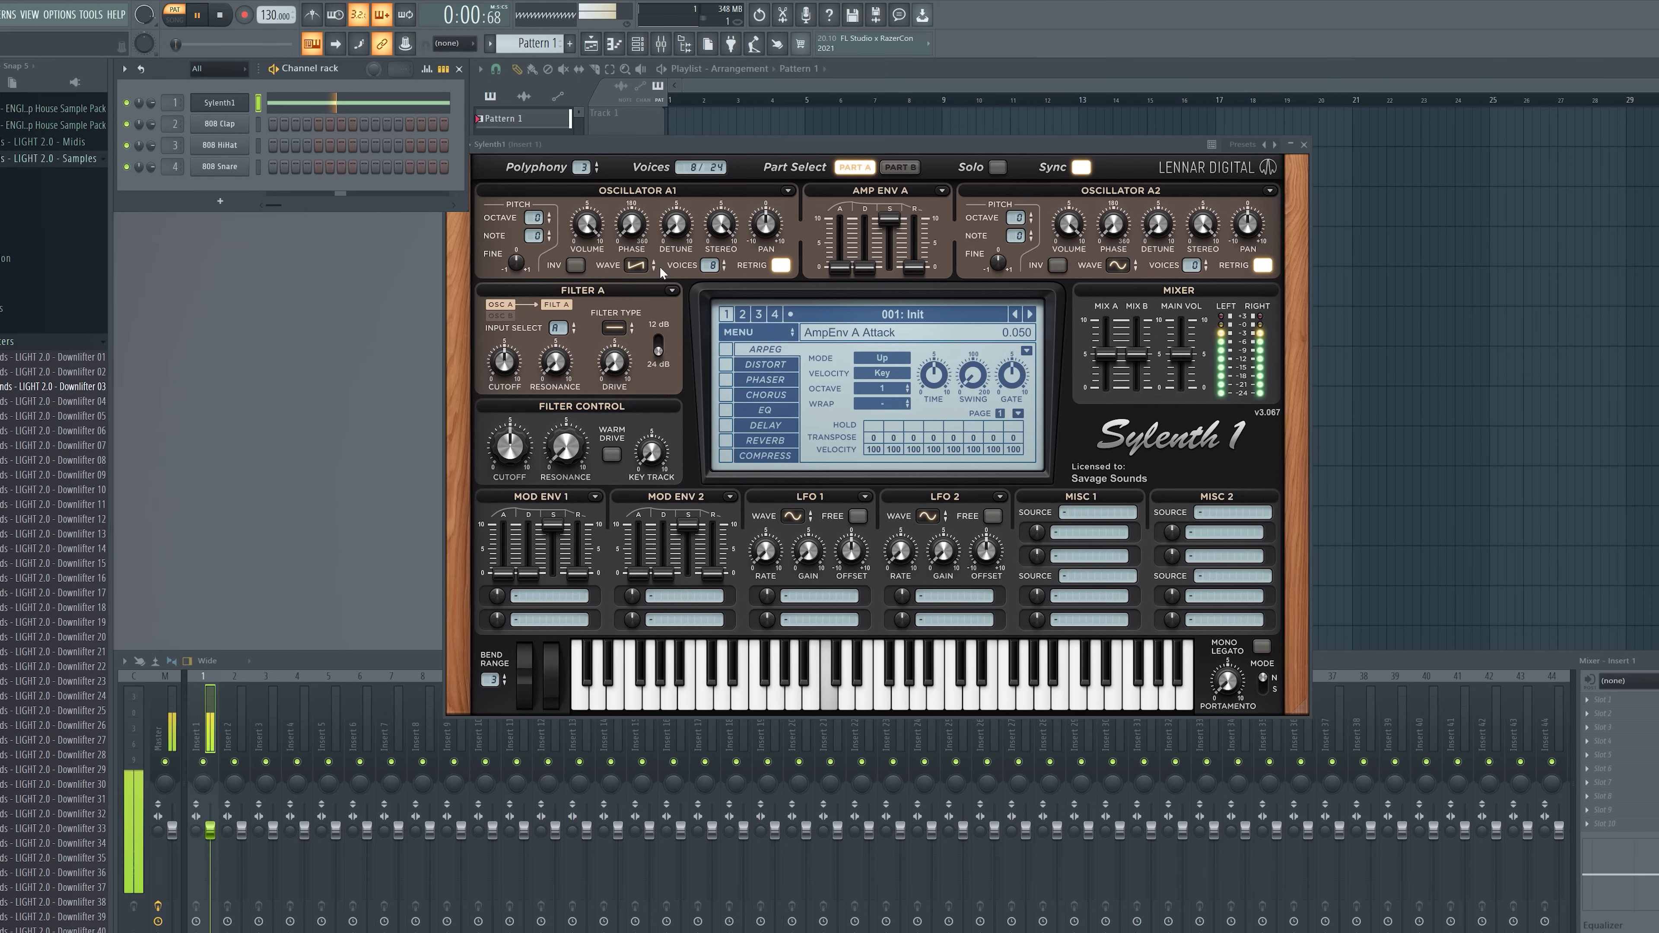
key("space")
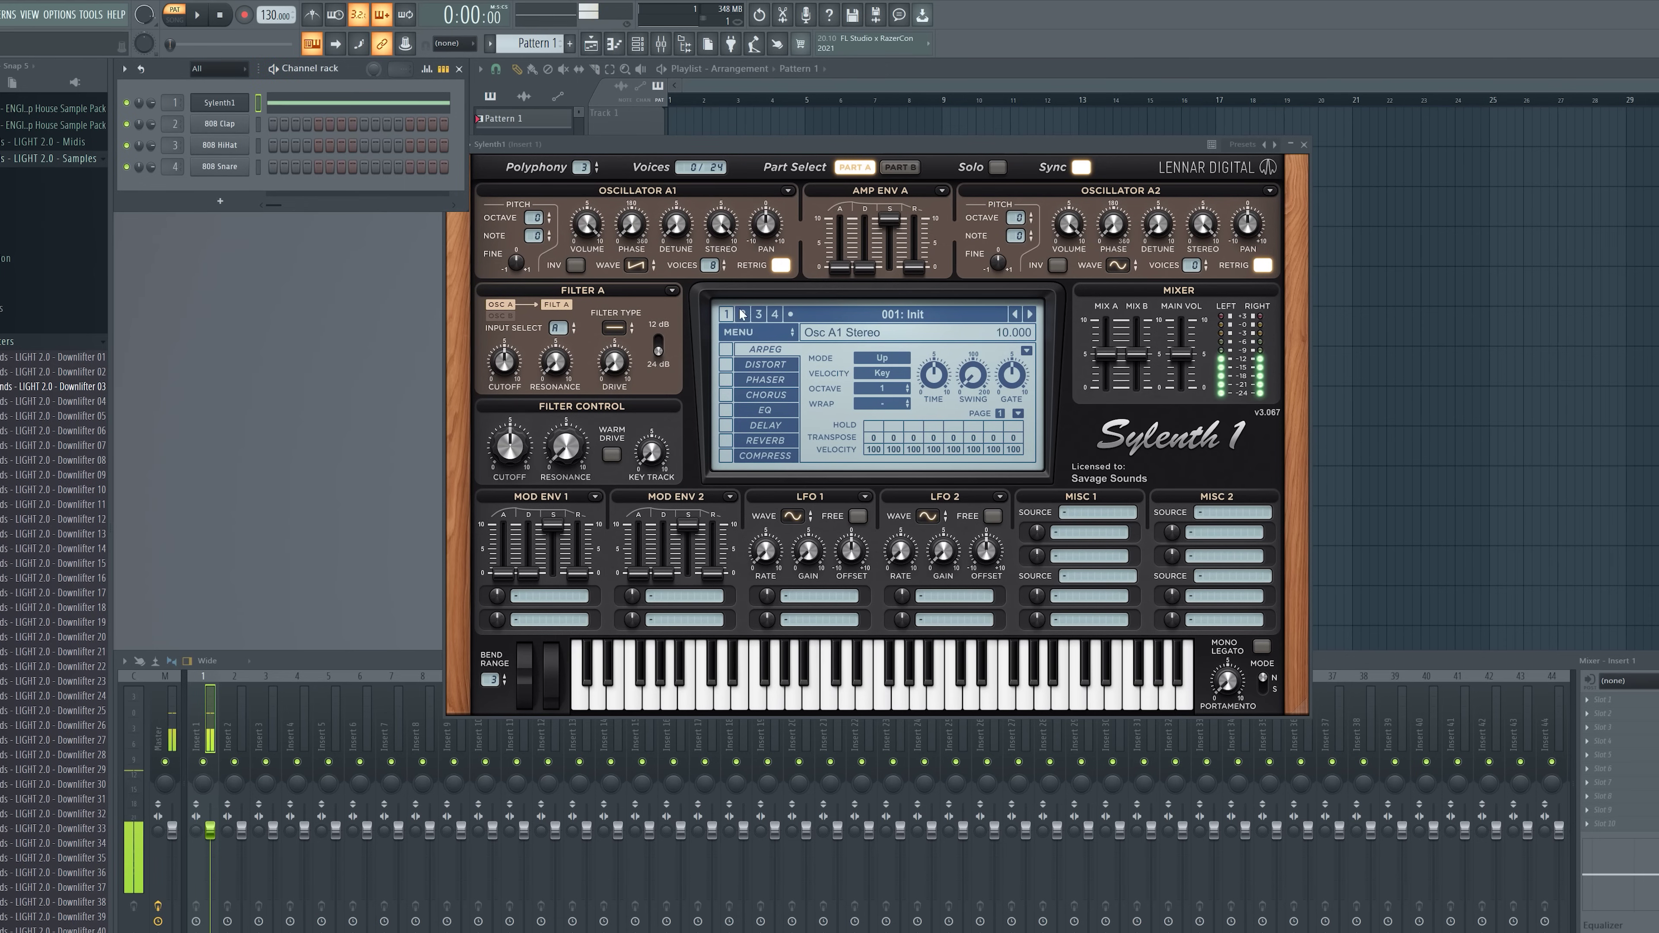
left_click_drag(534, 218, 534, 195)
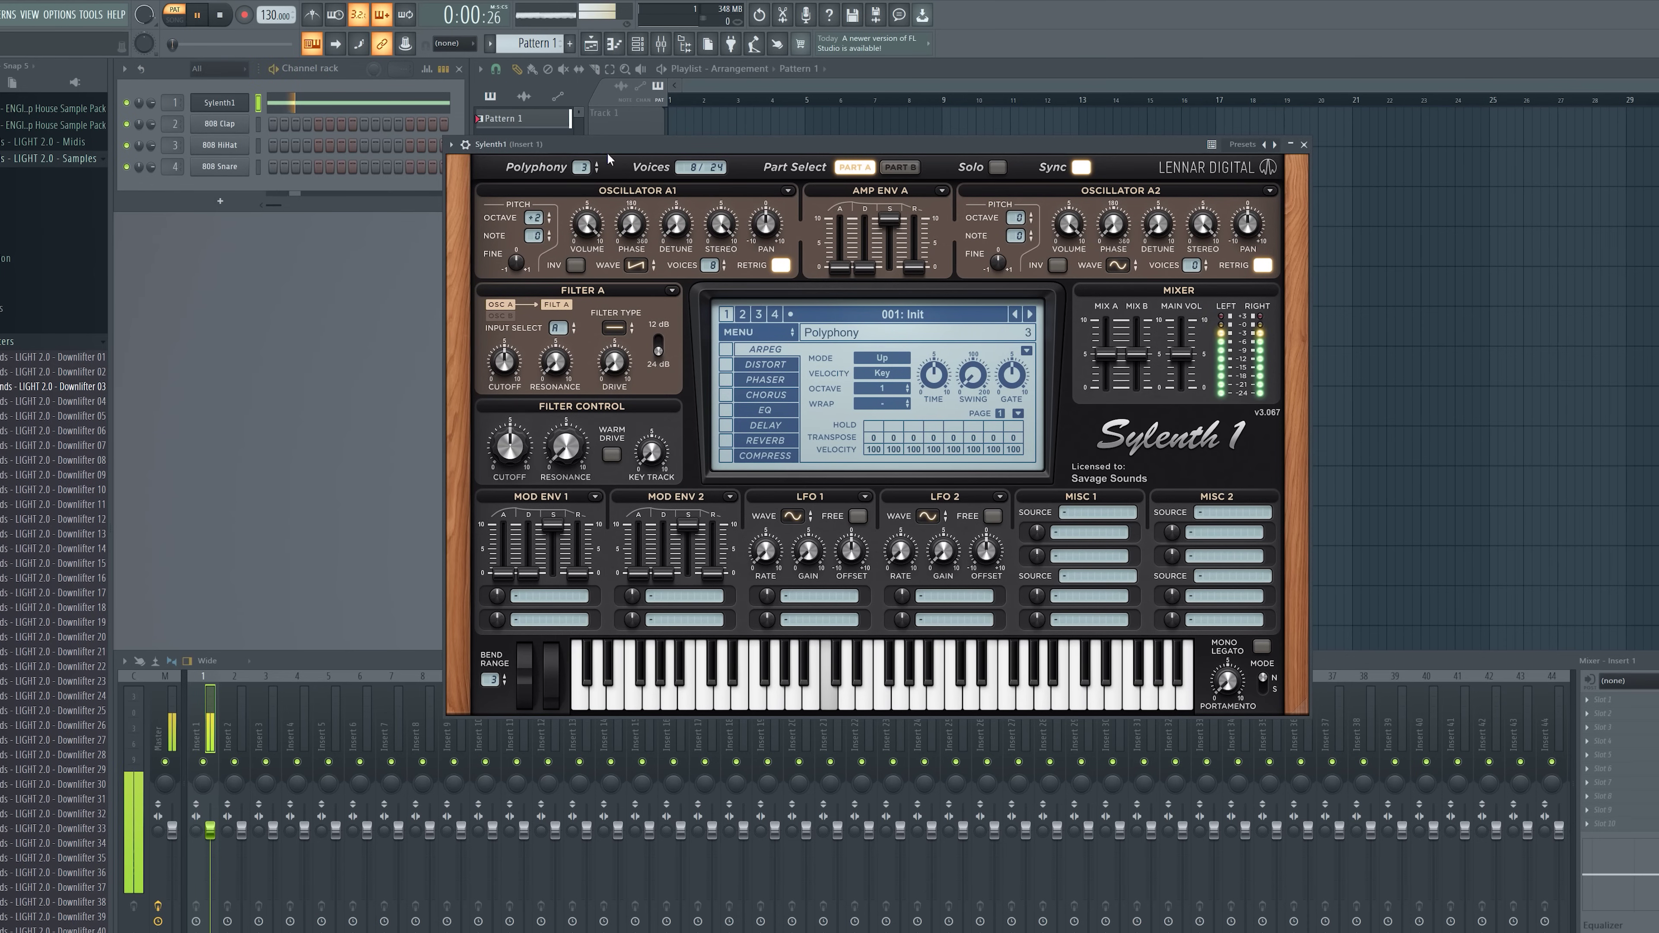
- Route Sylenth1's Mod Env 1 to Pitch A and B and adjust the pitch modulation while testing the pattern
left_click_drag(622, 144, 685, 129)
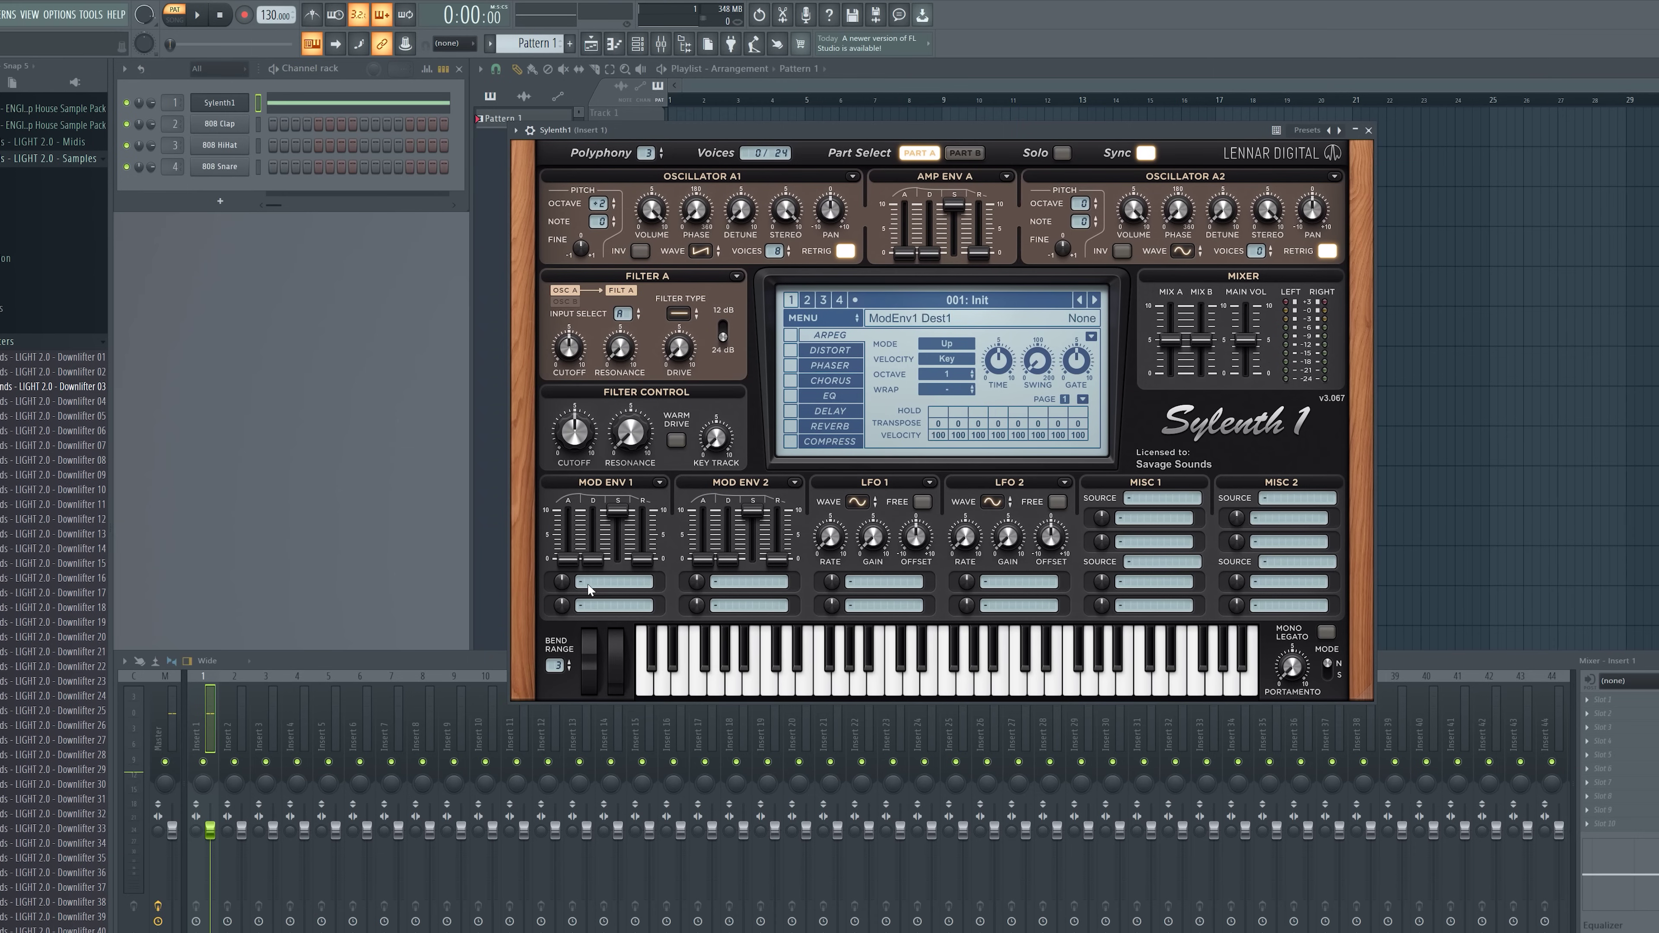
key("space")
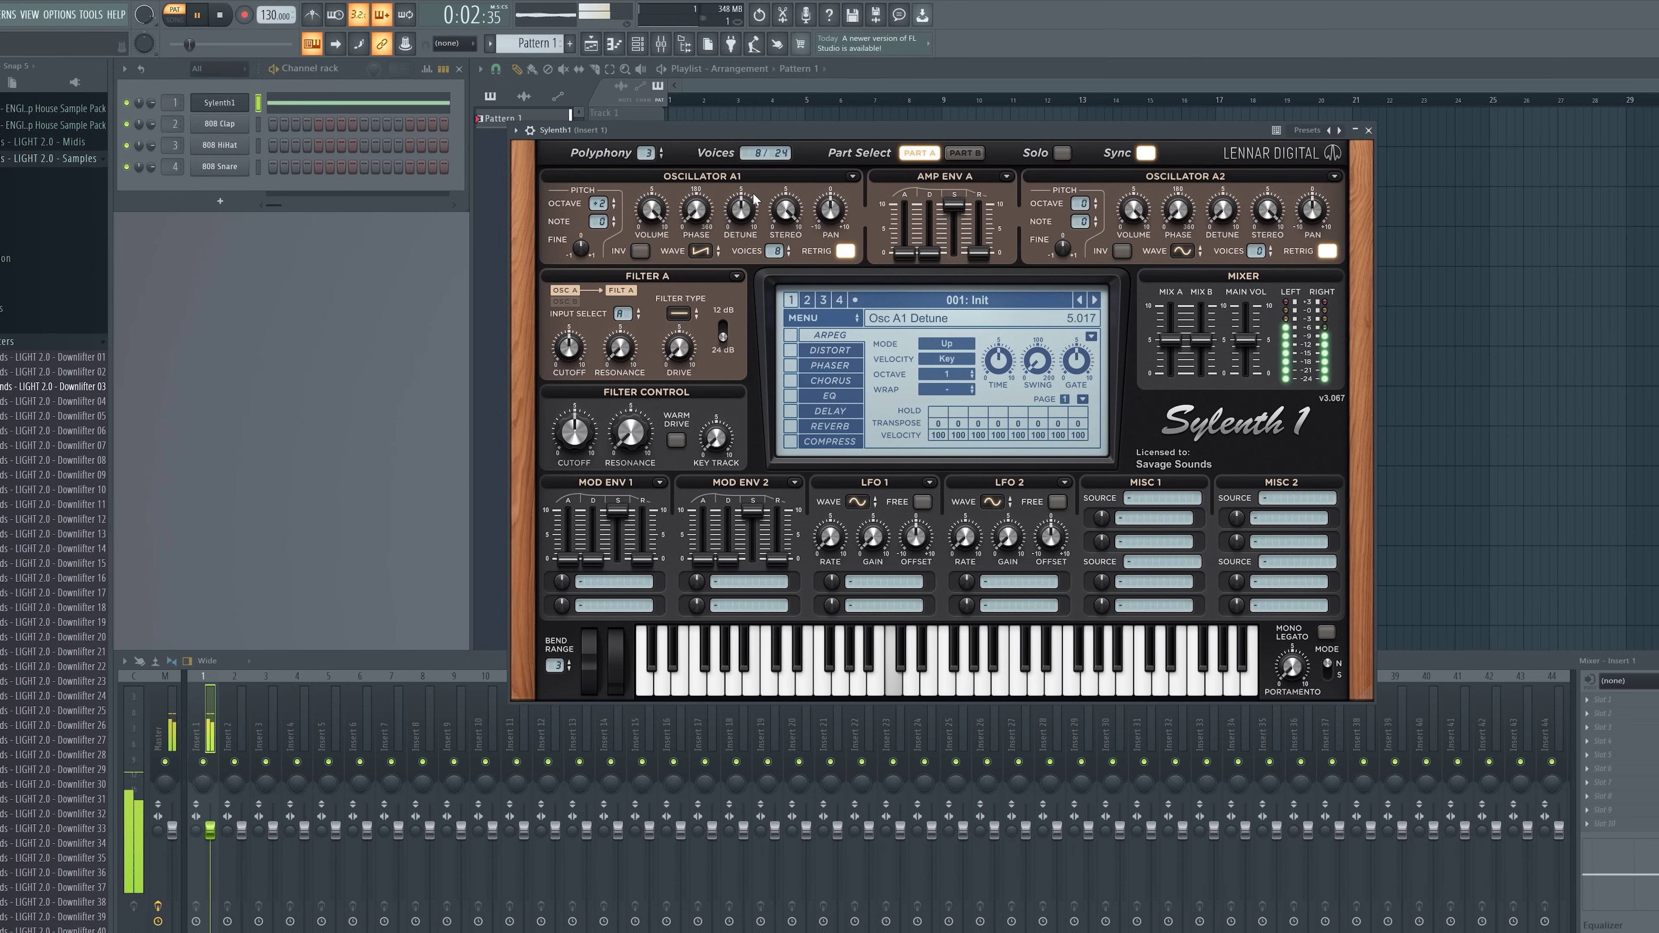
key("space")
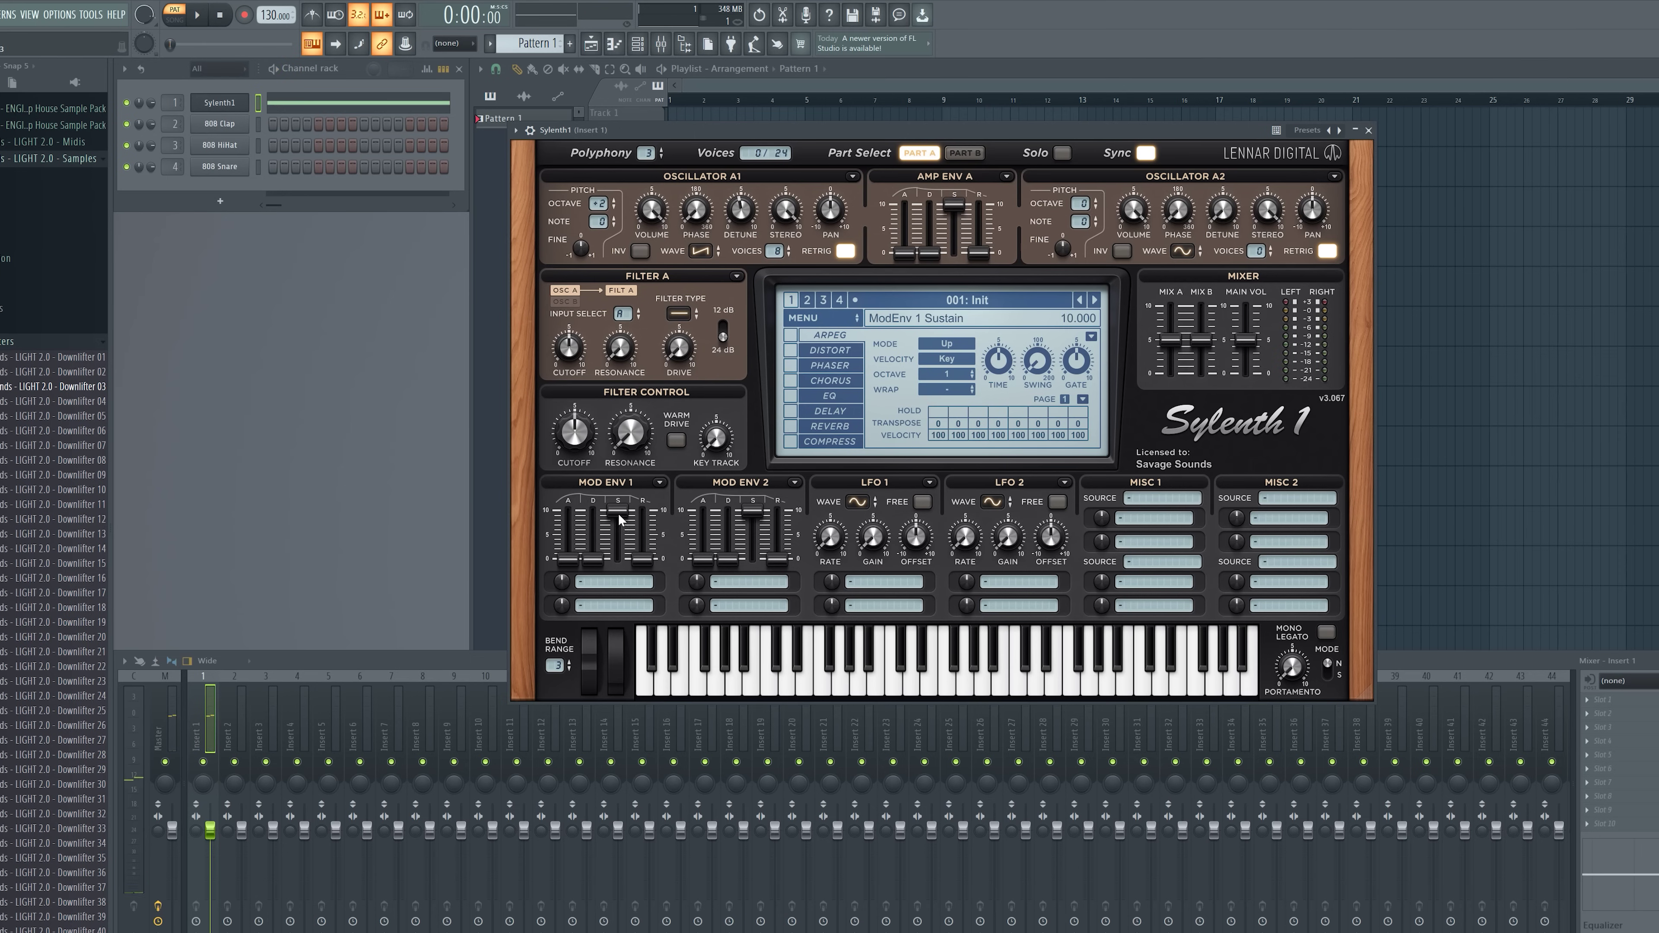
left_click(580, 585)
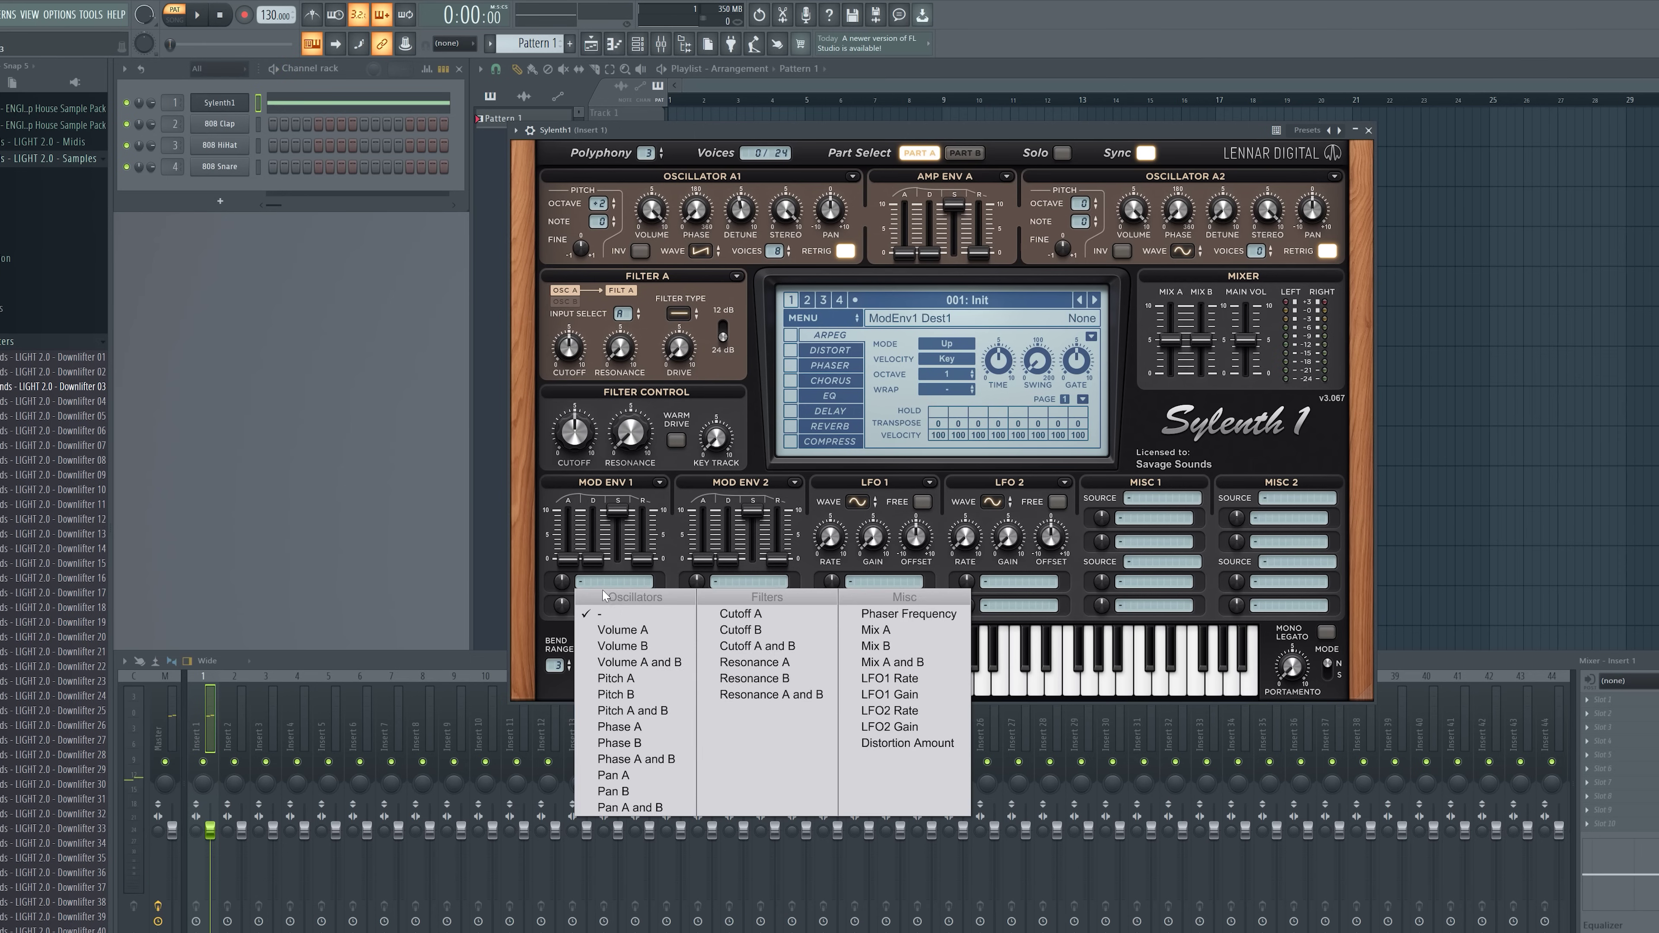
left_click(649, 709)
key("space")
key("space")
left_click_drag(577, 395, 577, 382)
key("space")
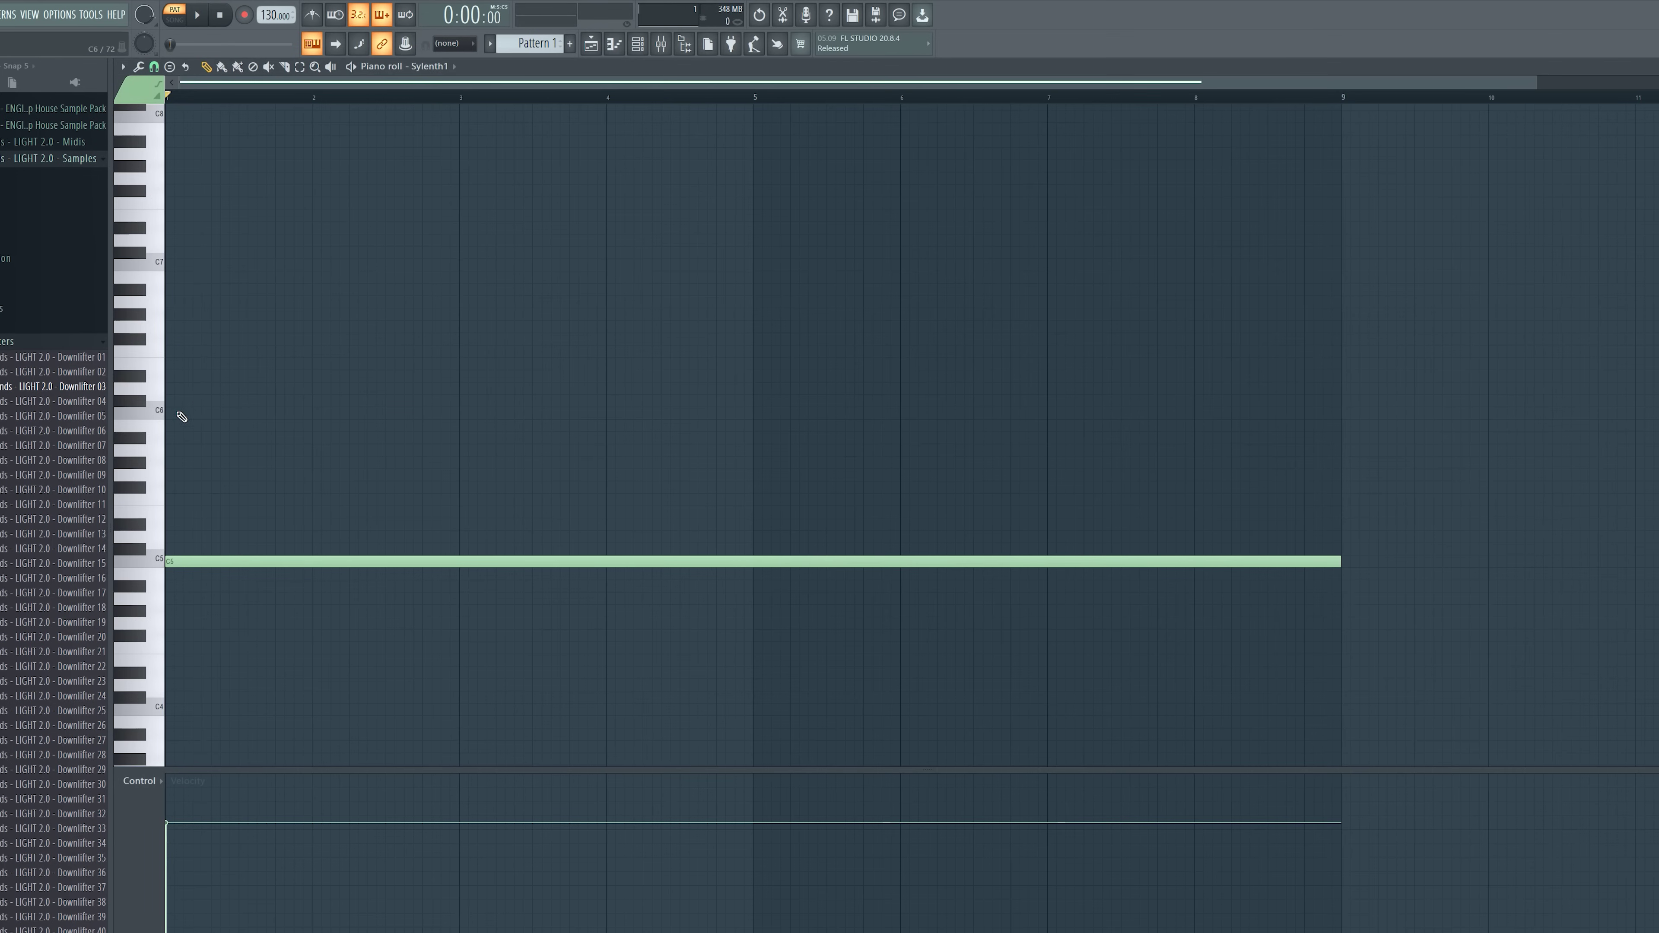
- Transpose the long Sylenth1 note up one octave to C6 and play it
key("ctrl+Up")
key("space")
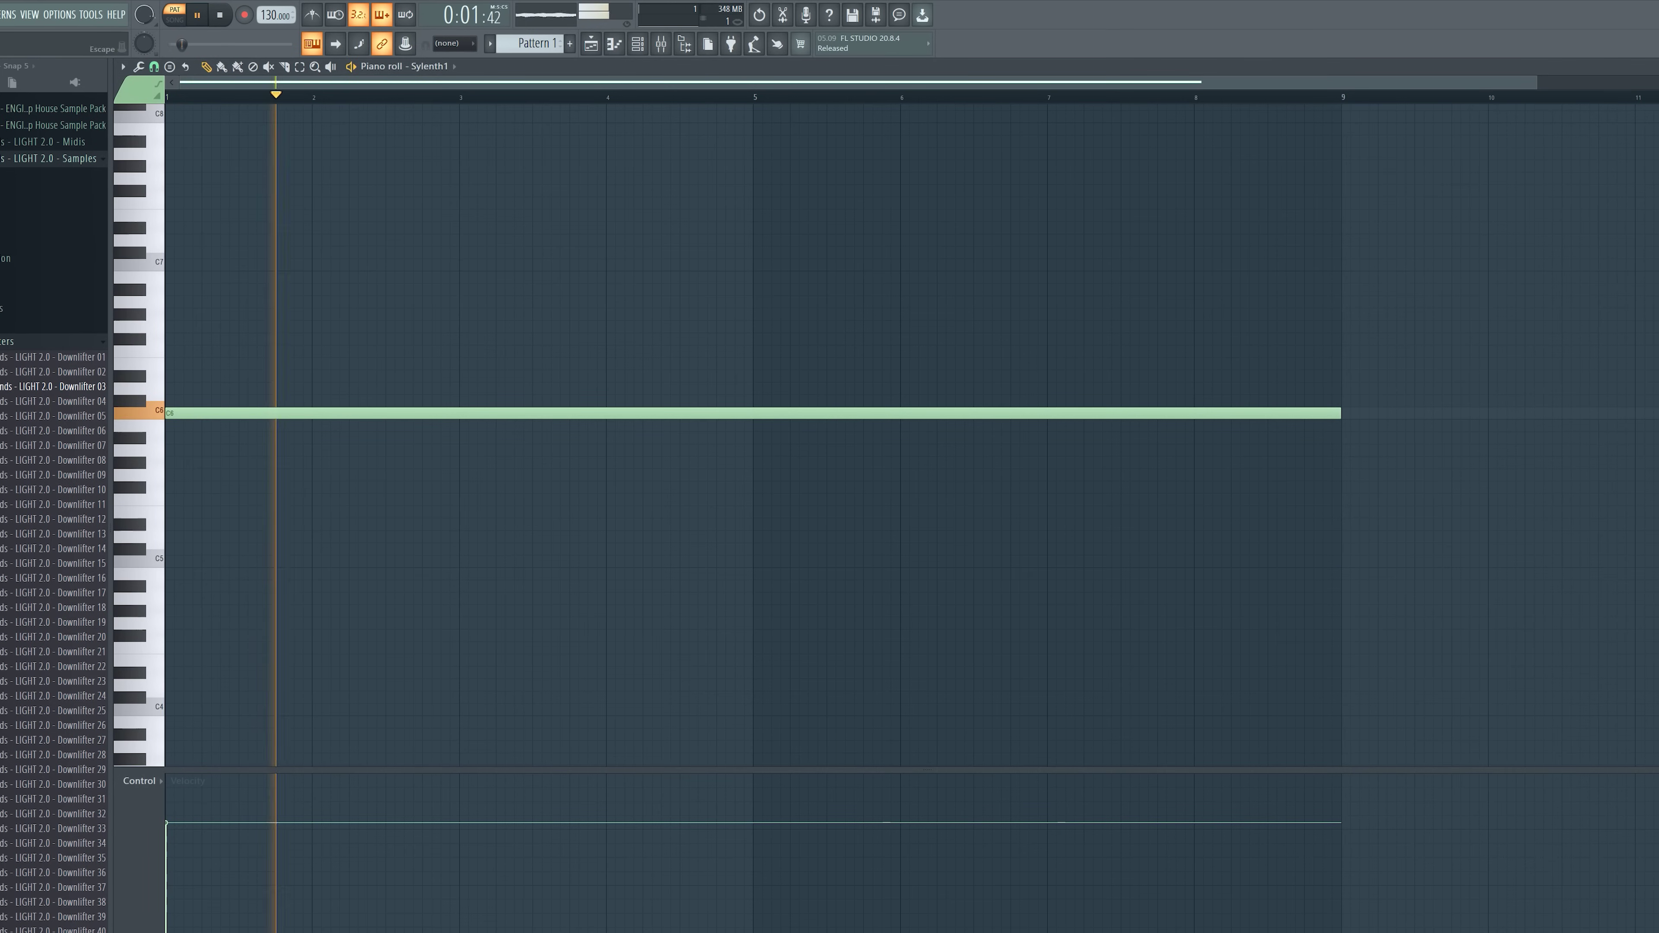
key("Escape")
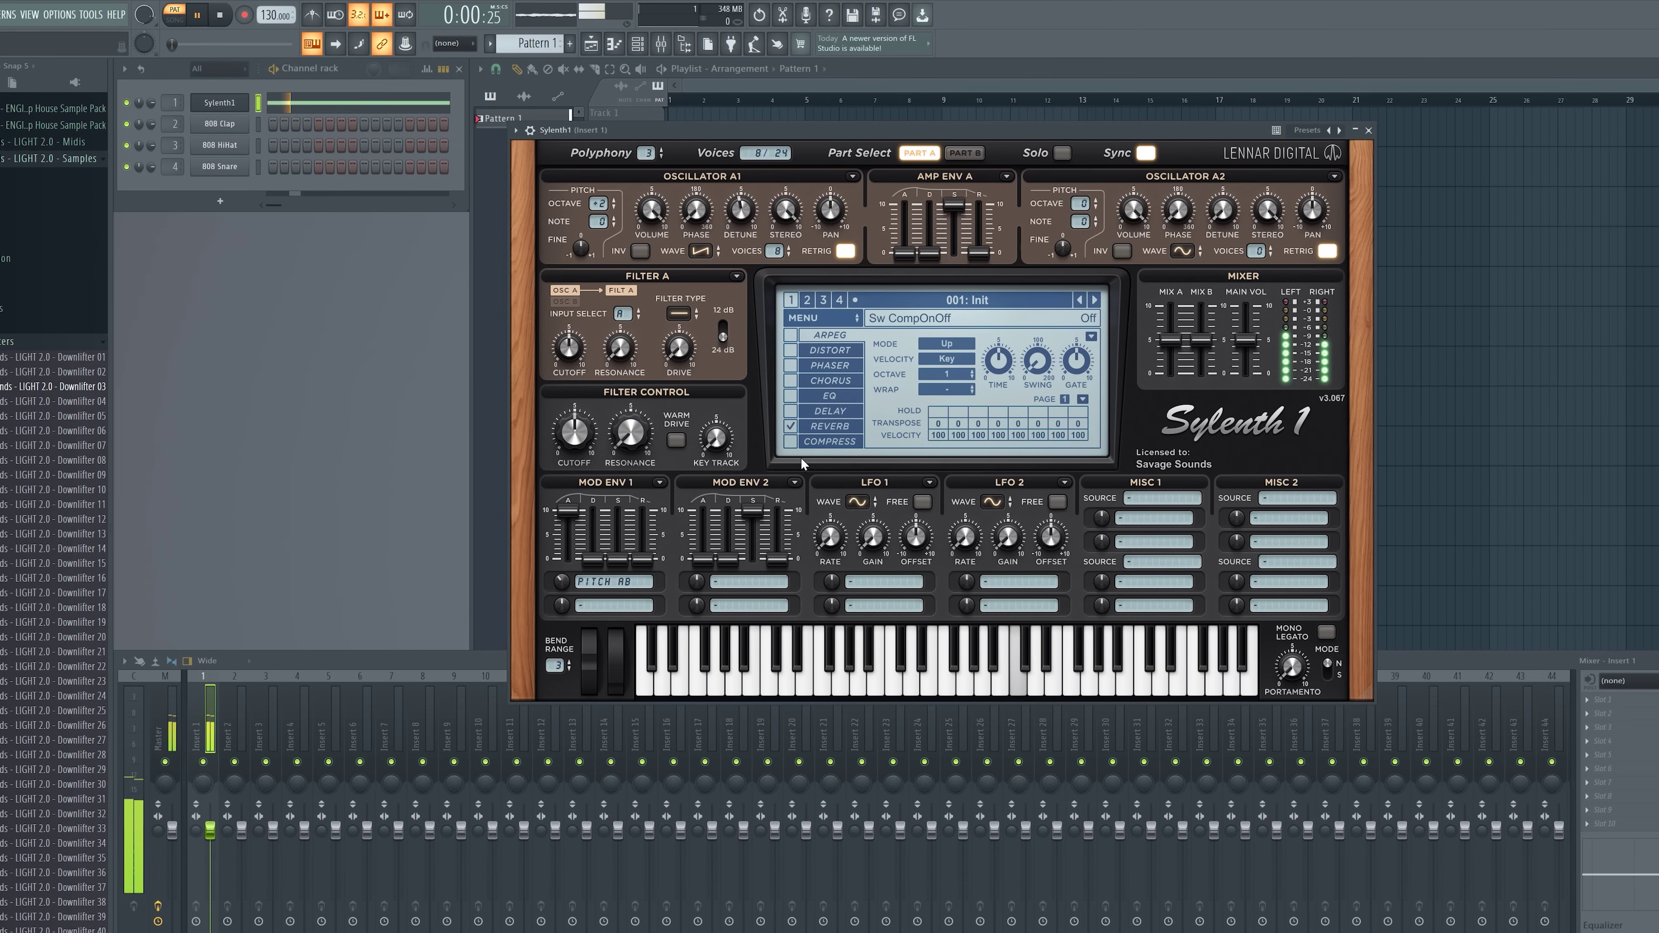
- Check Sylenth1's reverb and distortion settings and enable the chorus effect while the pattern plays
left_click(819, 426)
key("space")
left_click(828, 351)
key("space")
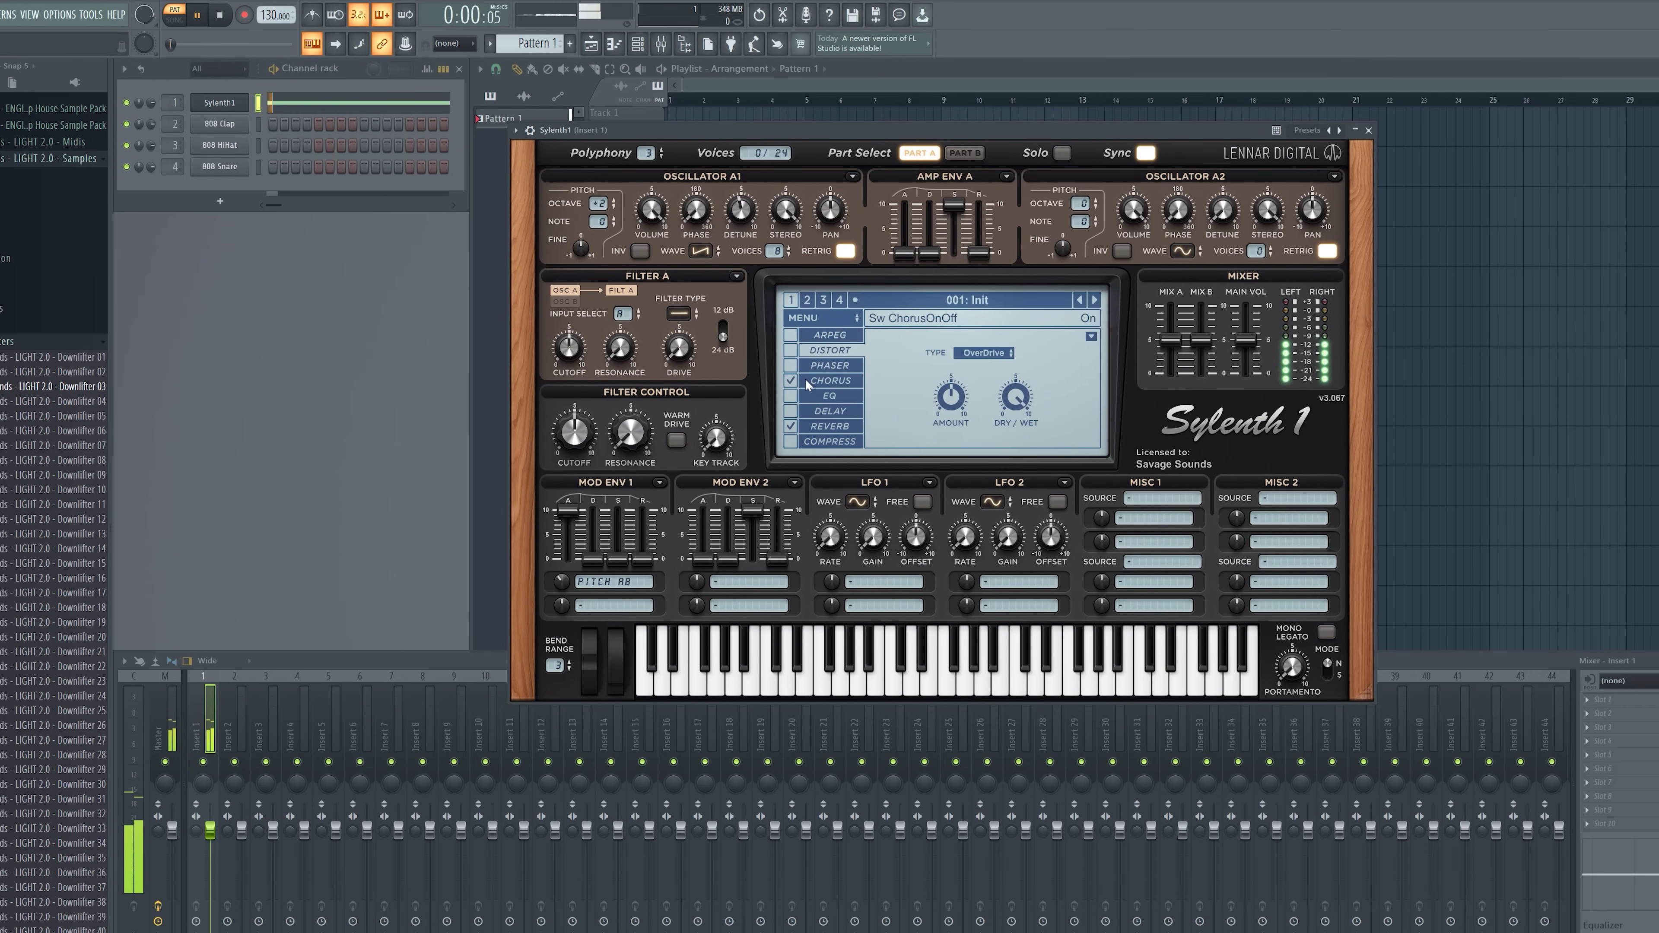
left_click(793, 380)
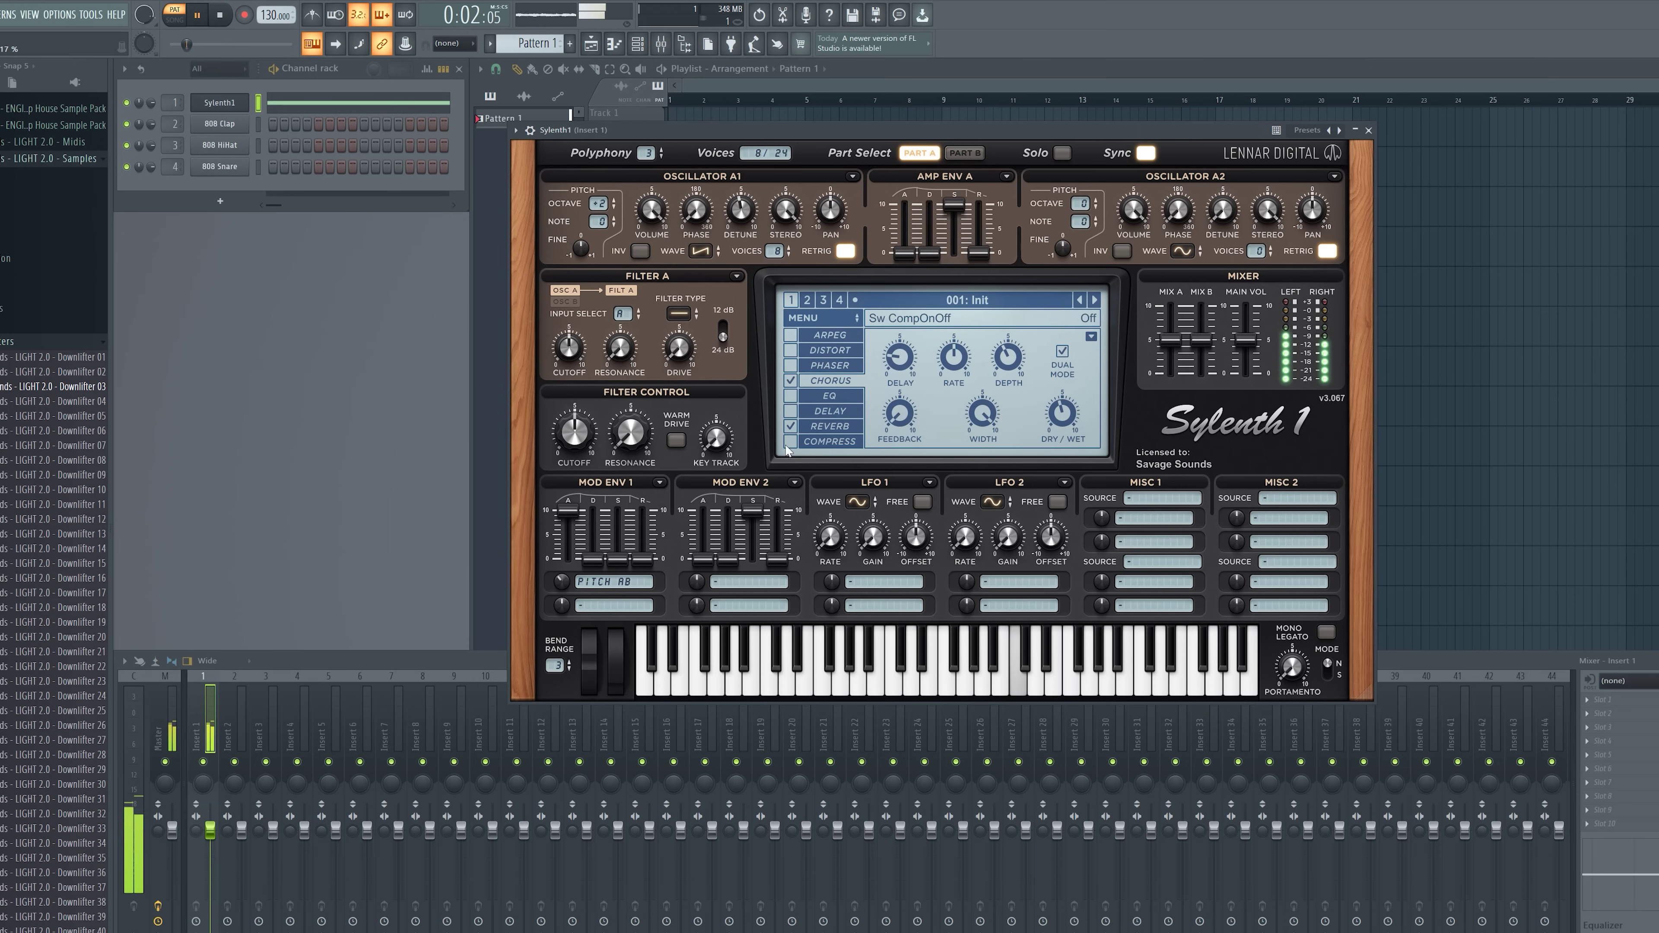
key("space")
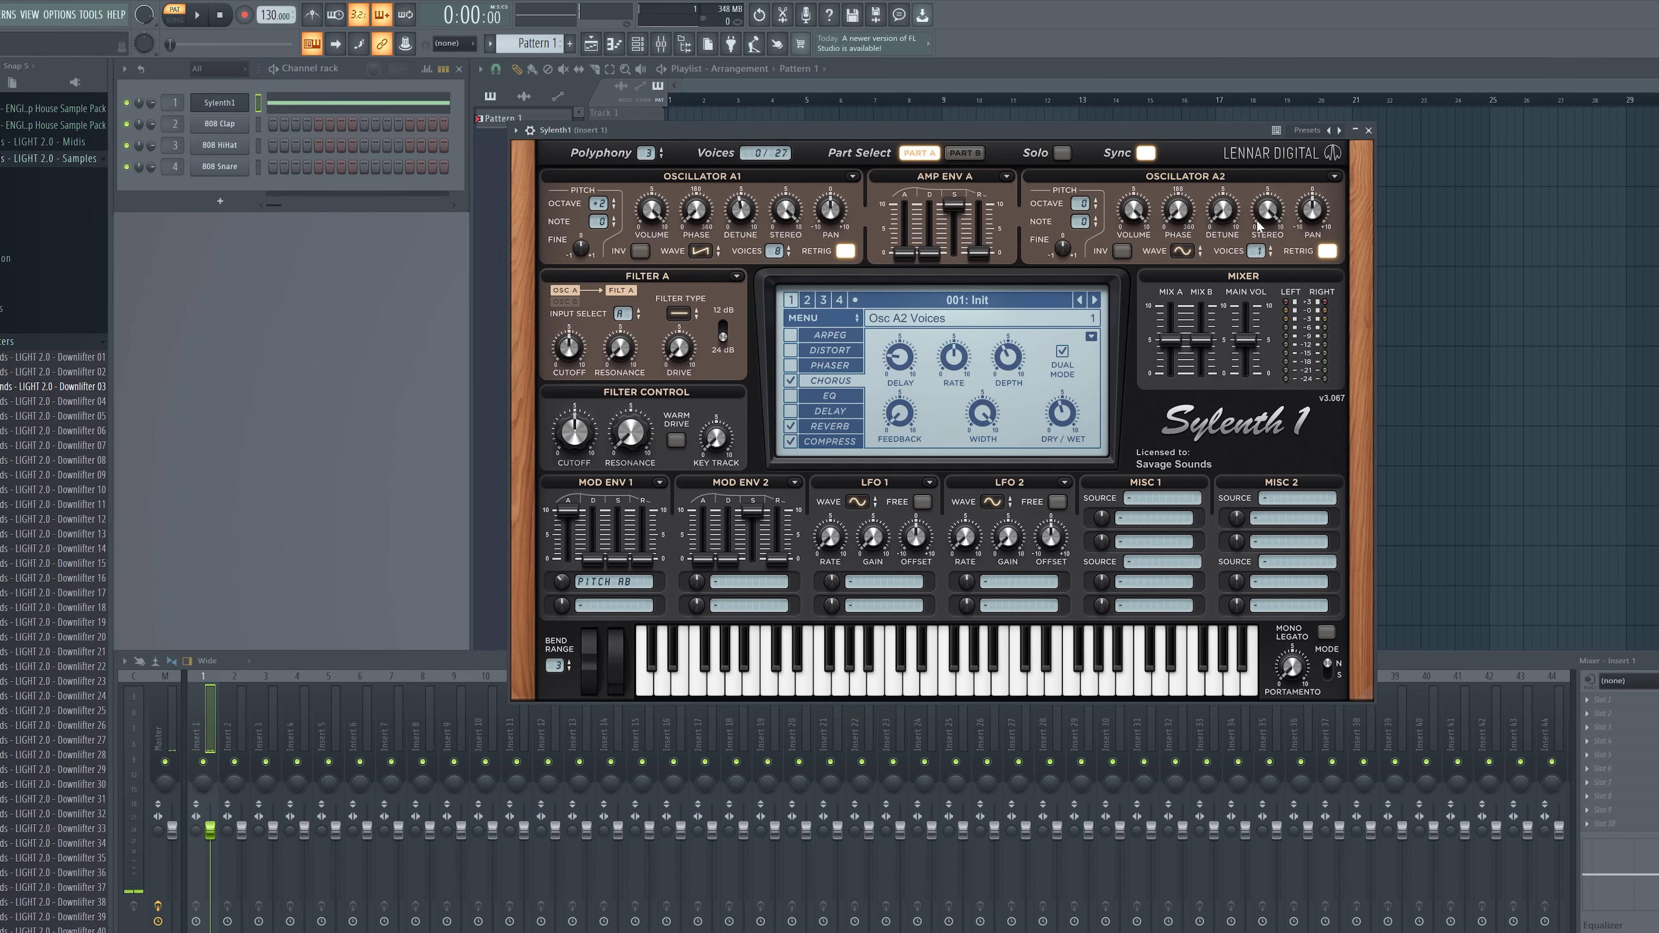
- Choose another waveform for Sylenth1's Oscillator A2 with one voice active and play the pattern
left_click(1182, 251)
left_click(1195, 393)
key("space")
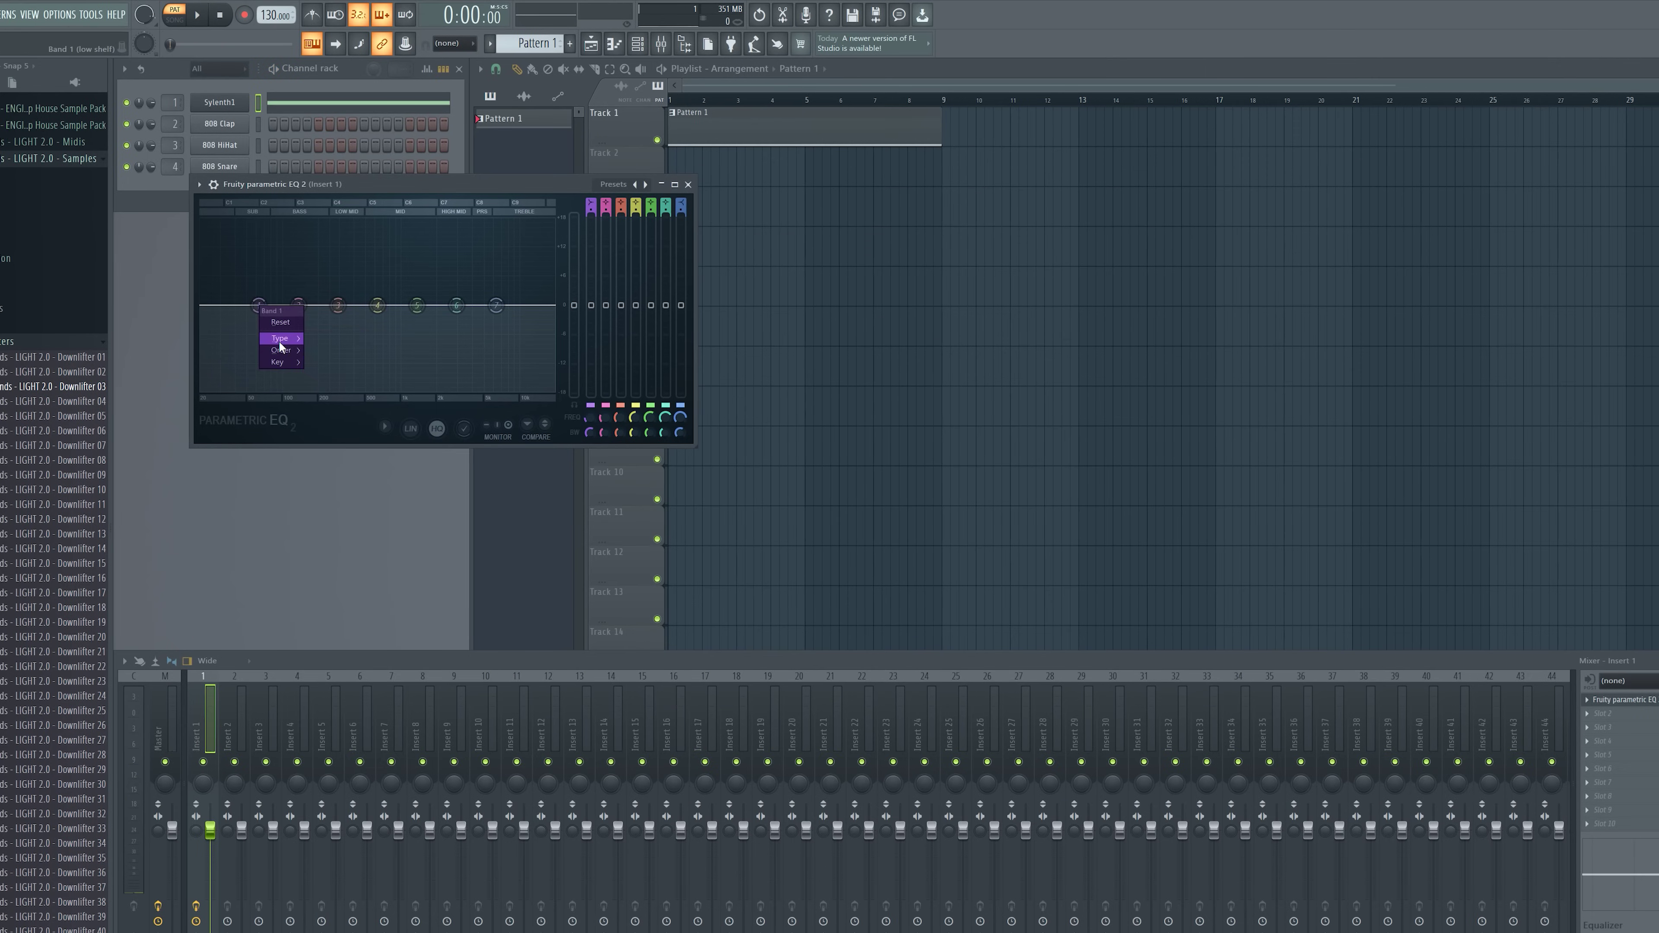
- Make band 1 of Insert 1's Fruity Parametric EQ 2 a high-pass filter and raise its frequency during playback
mouse_move(279, 340)
left_click(339, 372)
key("space")
left_click_drag(259, 306, 459, 321)
scroll(459, 320, "down", 3)
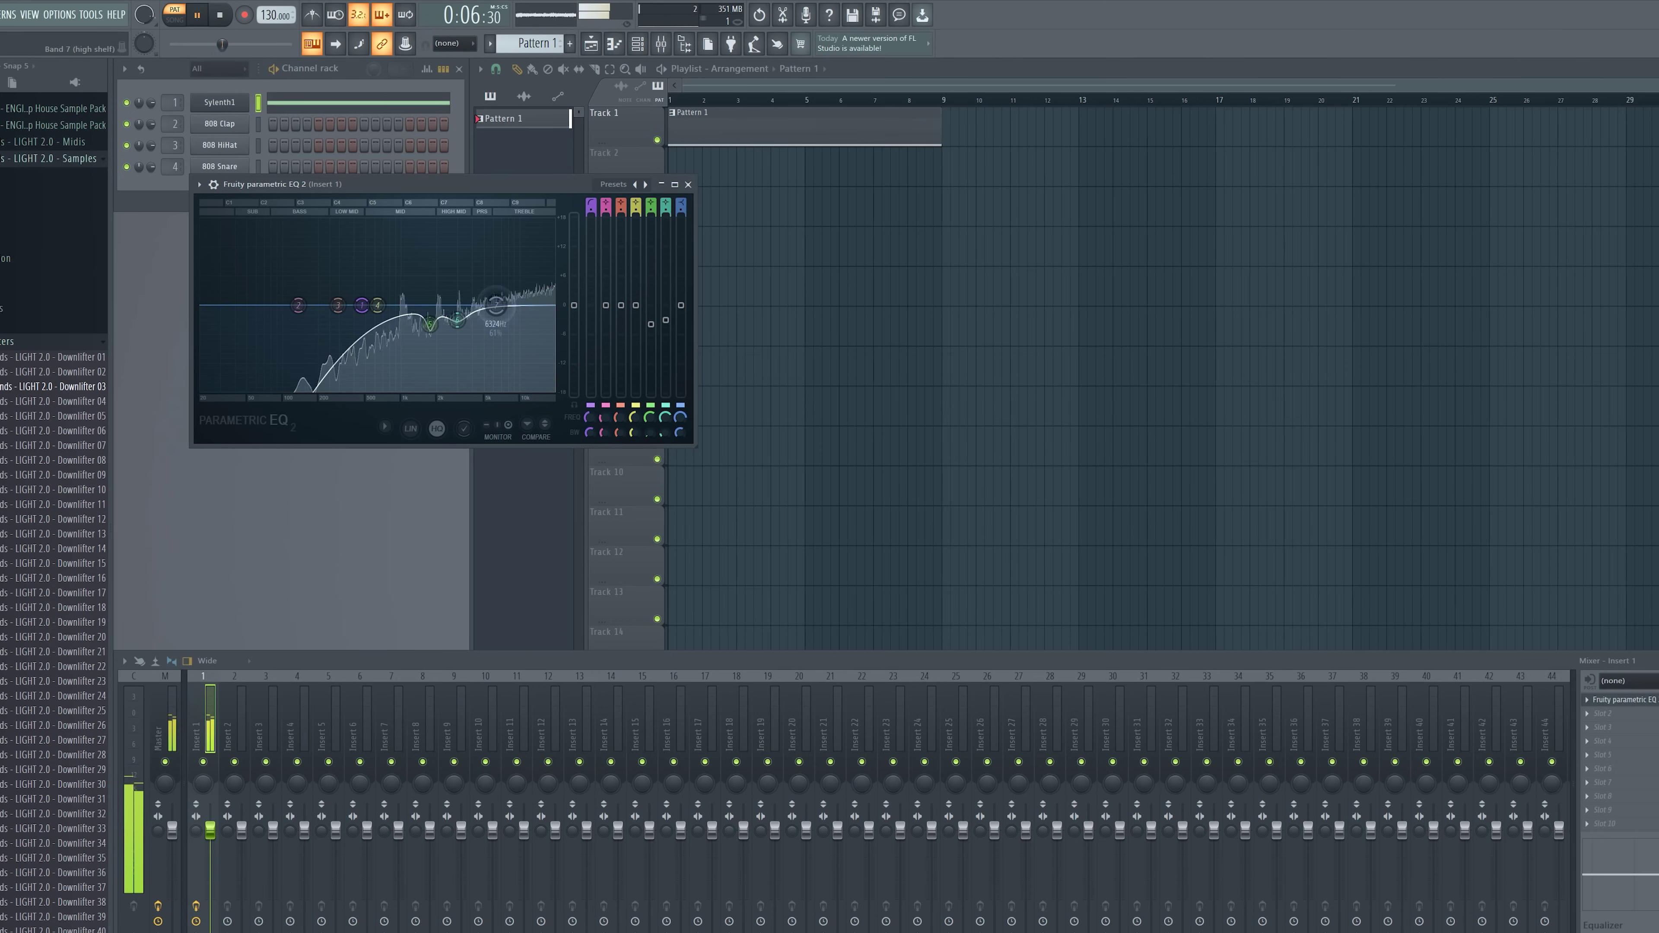
left_click_drag(362, 305, 437, 317)
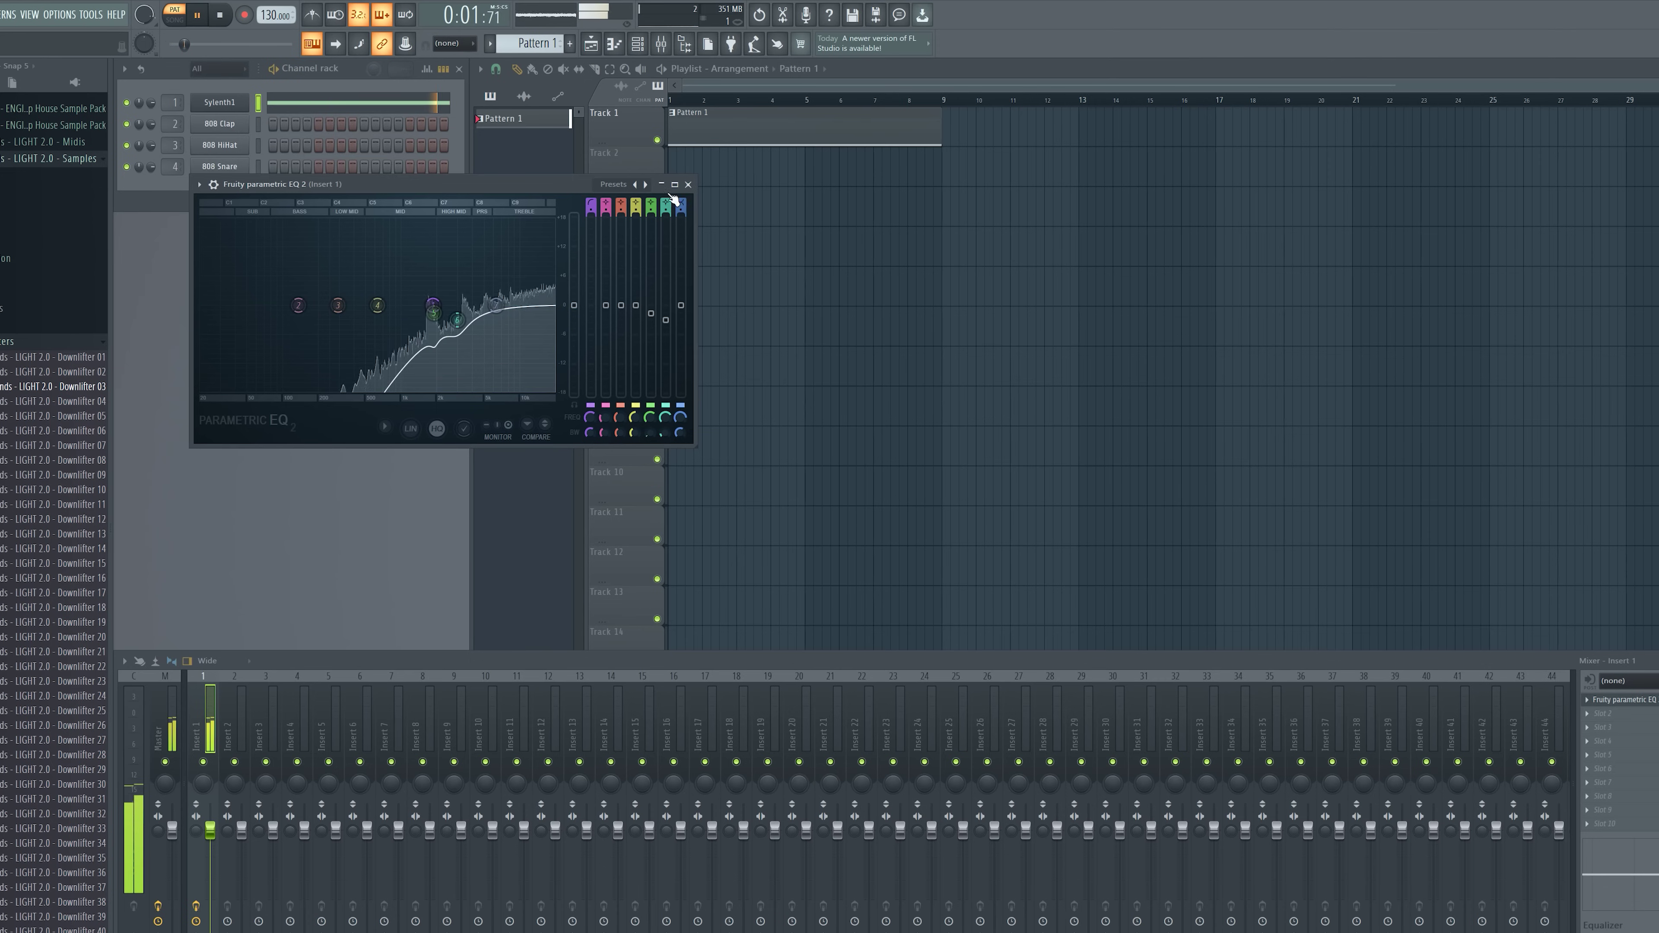
left_click(687, 185)
key("space")
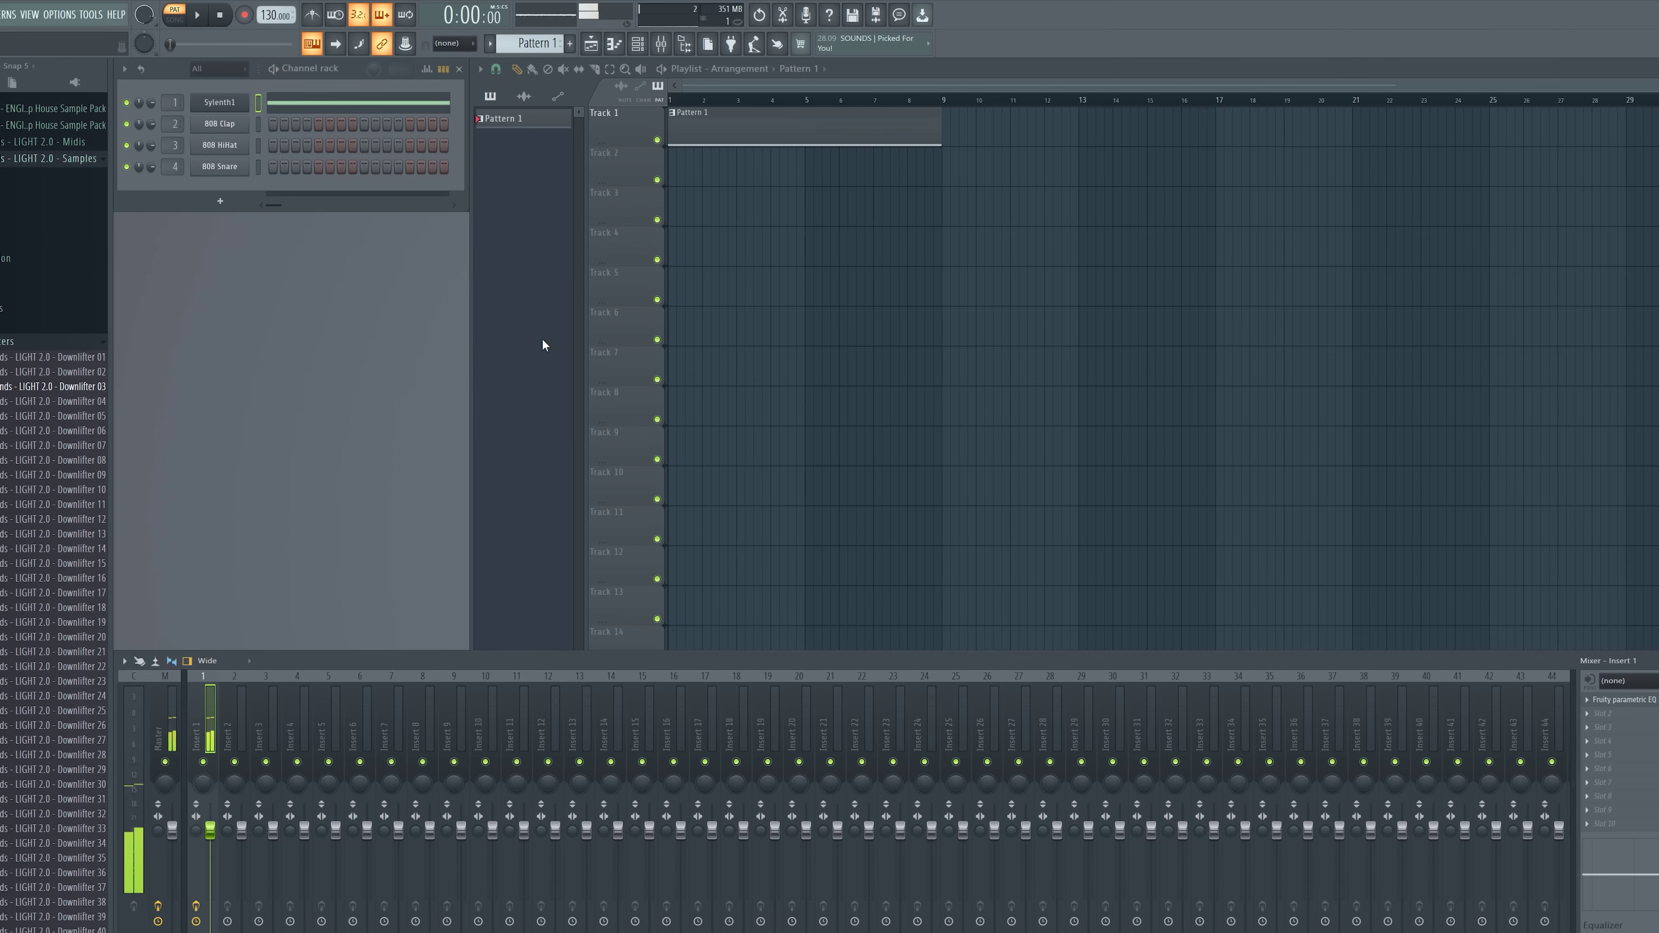
- Render the selected eight bars of the Master mixer track to an audio clip
left_click(1594, 736)
key("Escape")
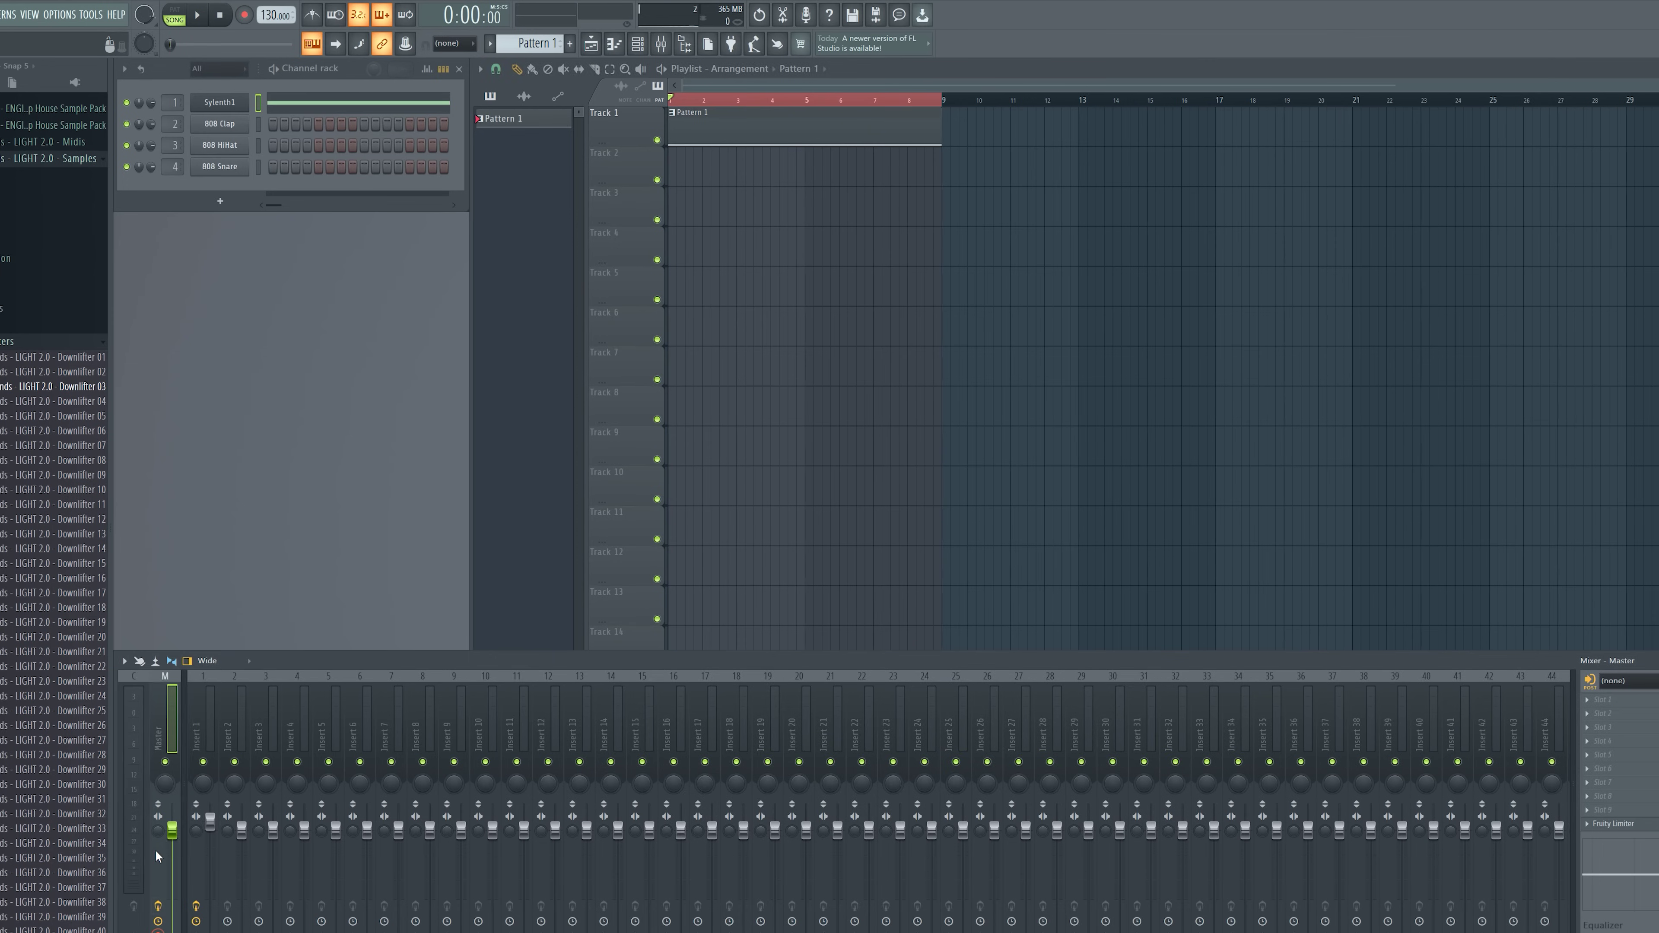
right_click(155, 849)
left_click(330, 592)
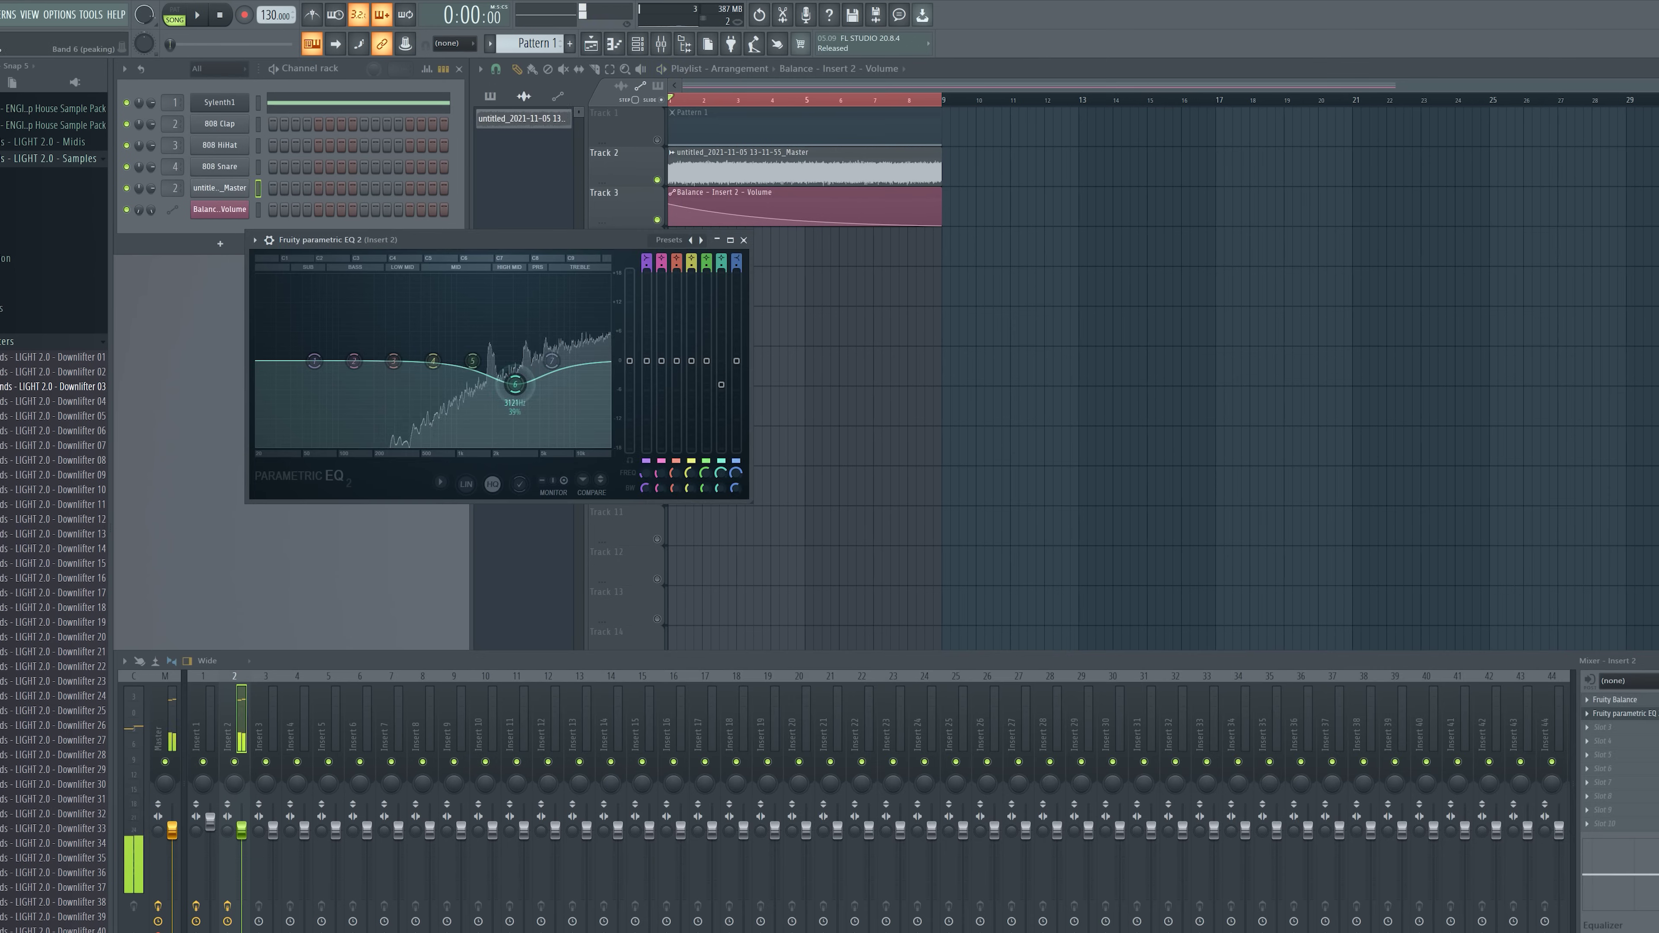
- Cut the highs with band 6 of Insert 2's Fruity Parametric EQ 2 and add ValhallaRoom to the insert
left_click_drag(519, 356, 568, 386)
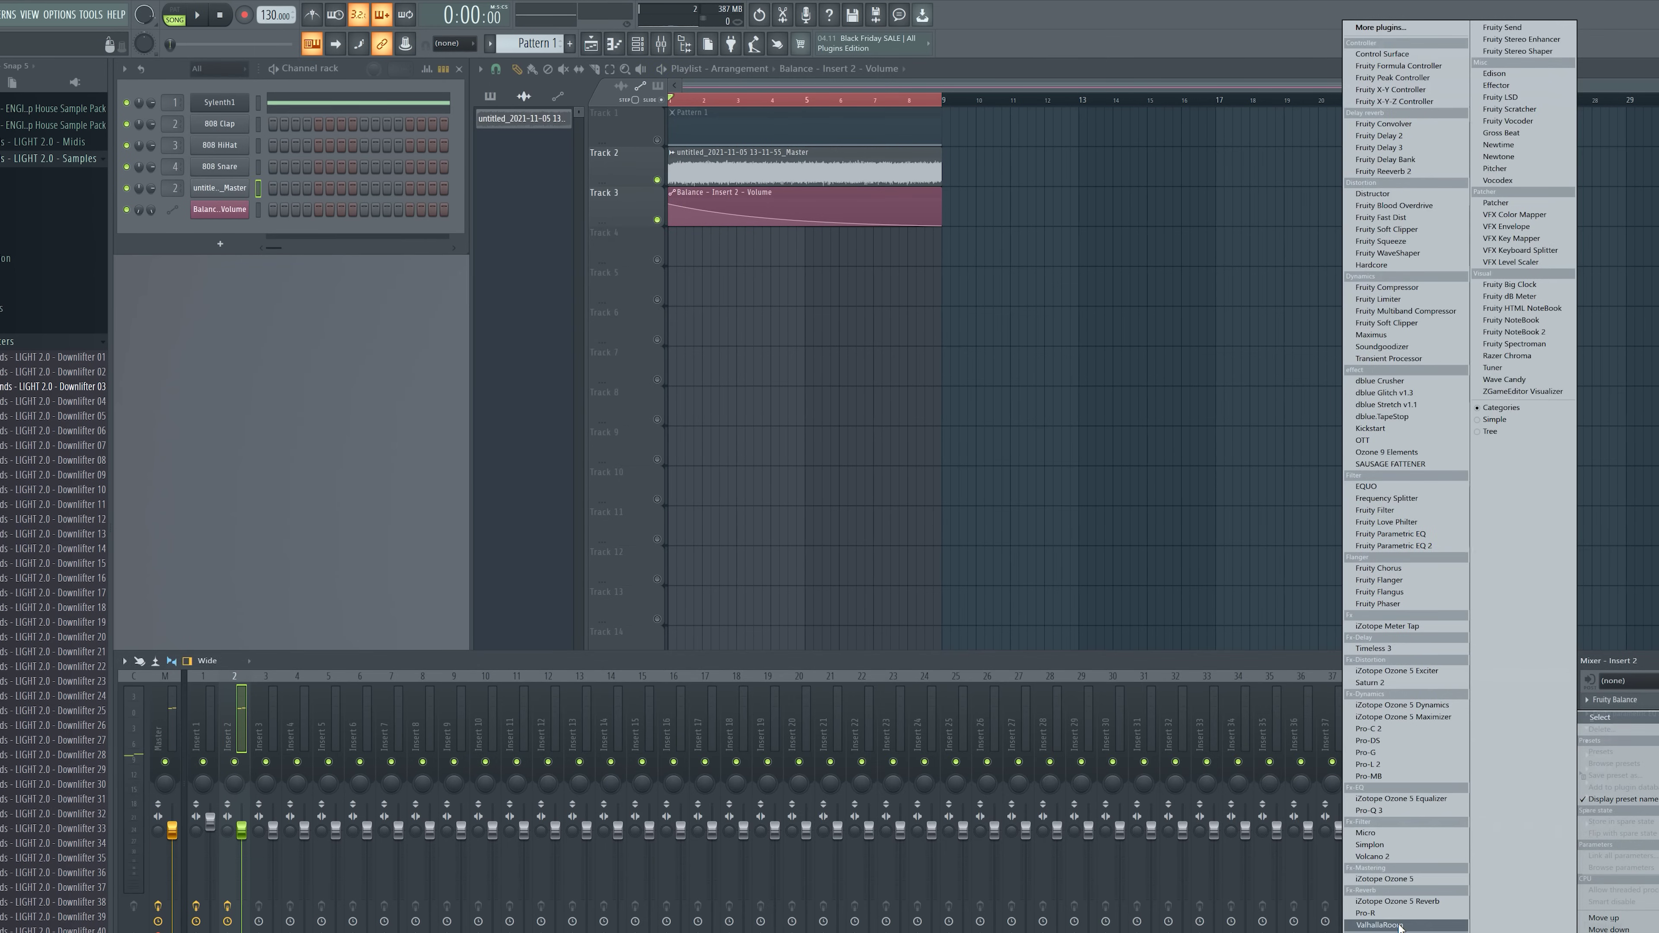
left_click(1378, 924)
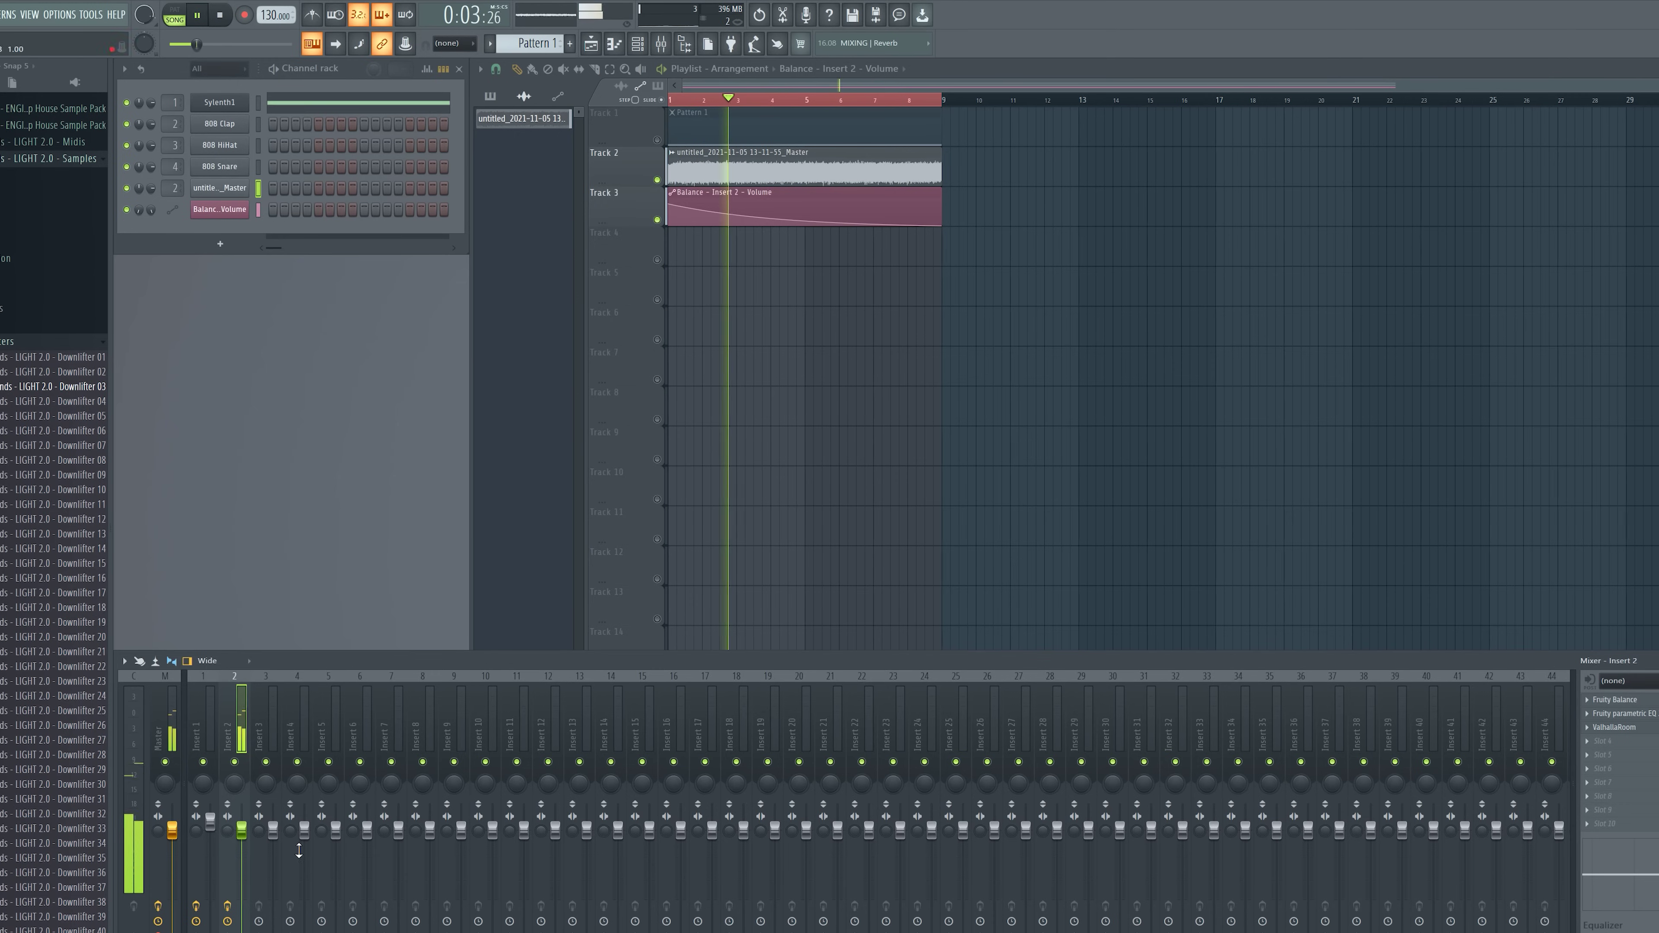
- Render the reverb-processed downlifter from the Master mixer track as a new audio clip
left_click(124, 661)
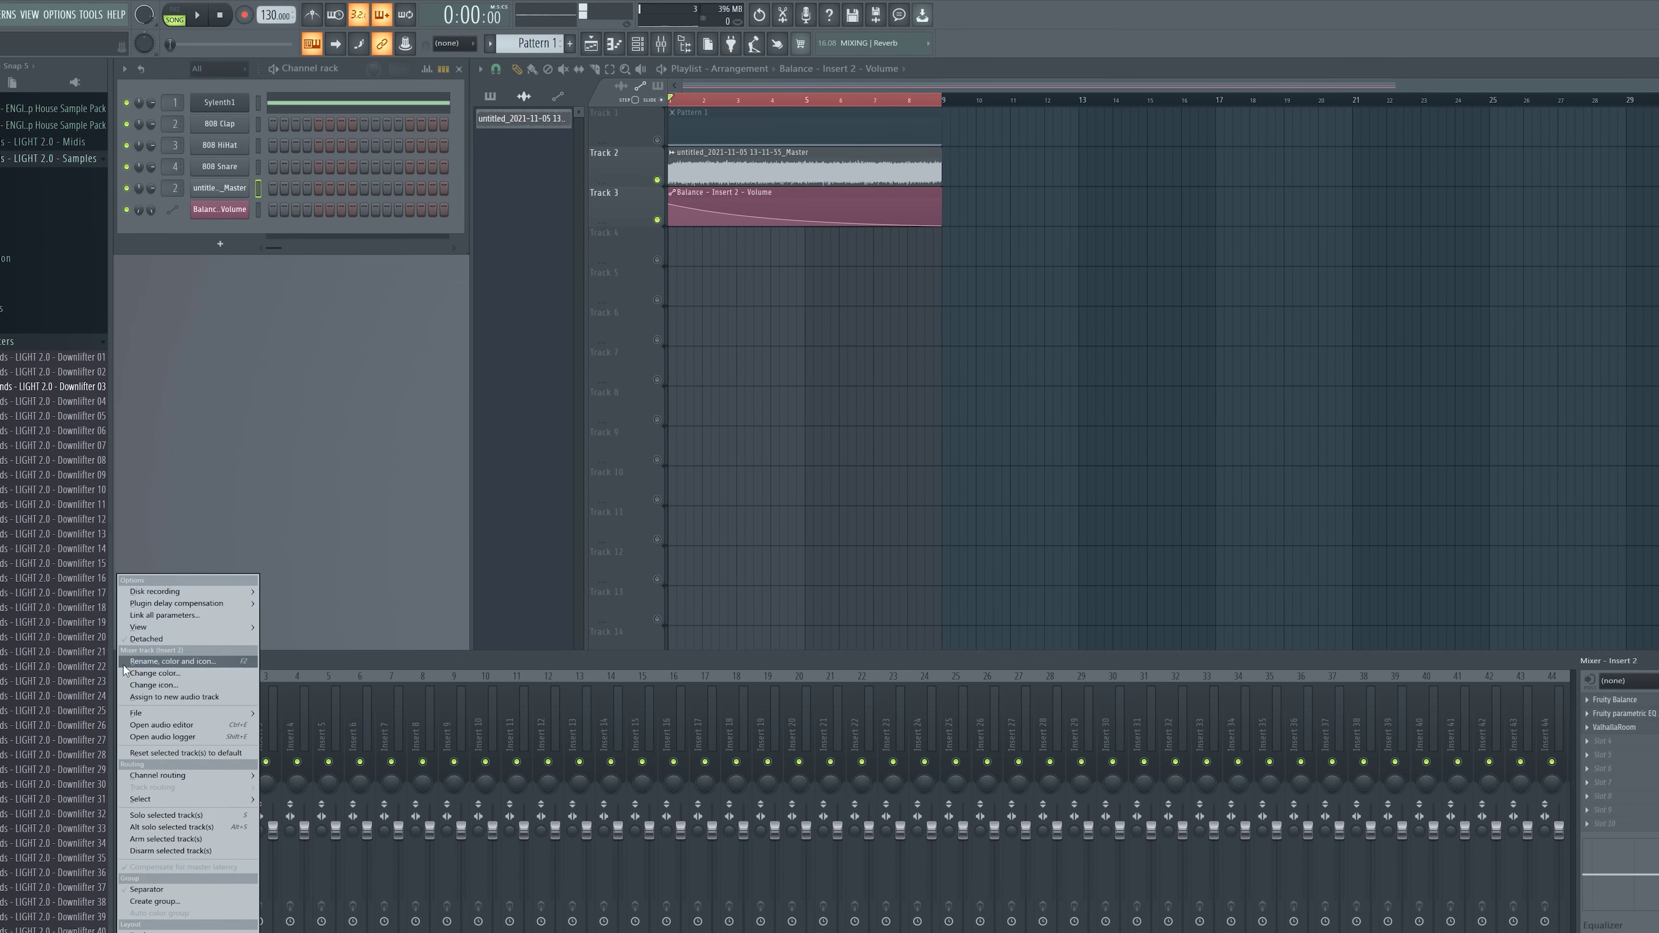
mouse_move(196, 591)
left_click(307, 596)
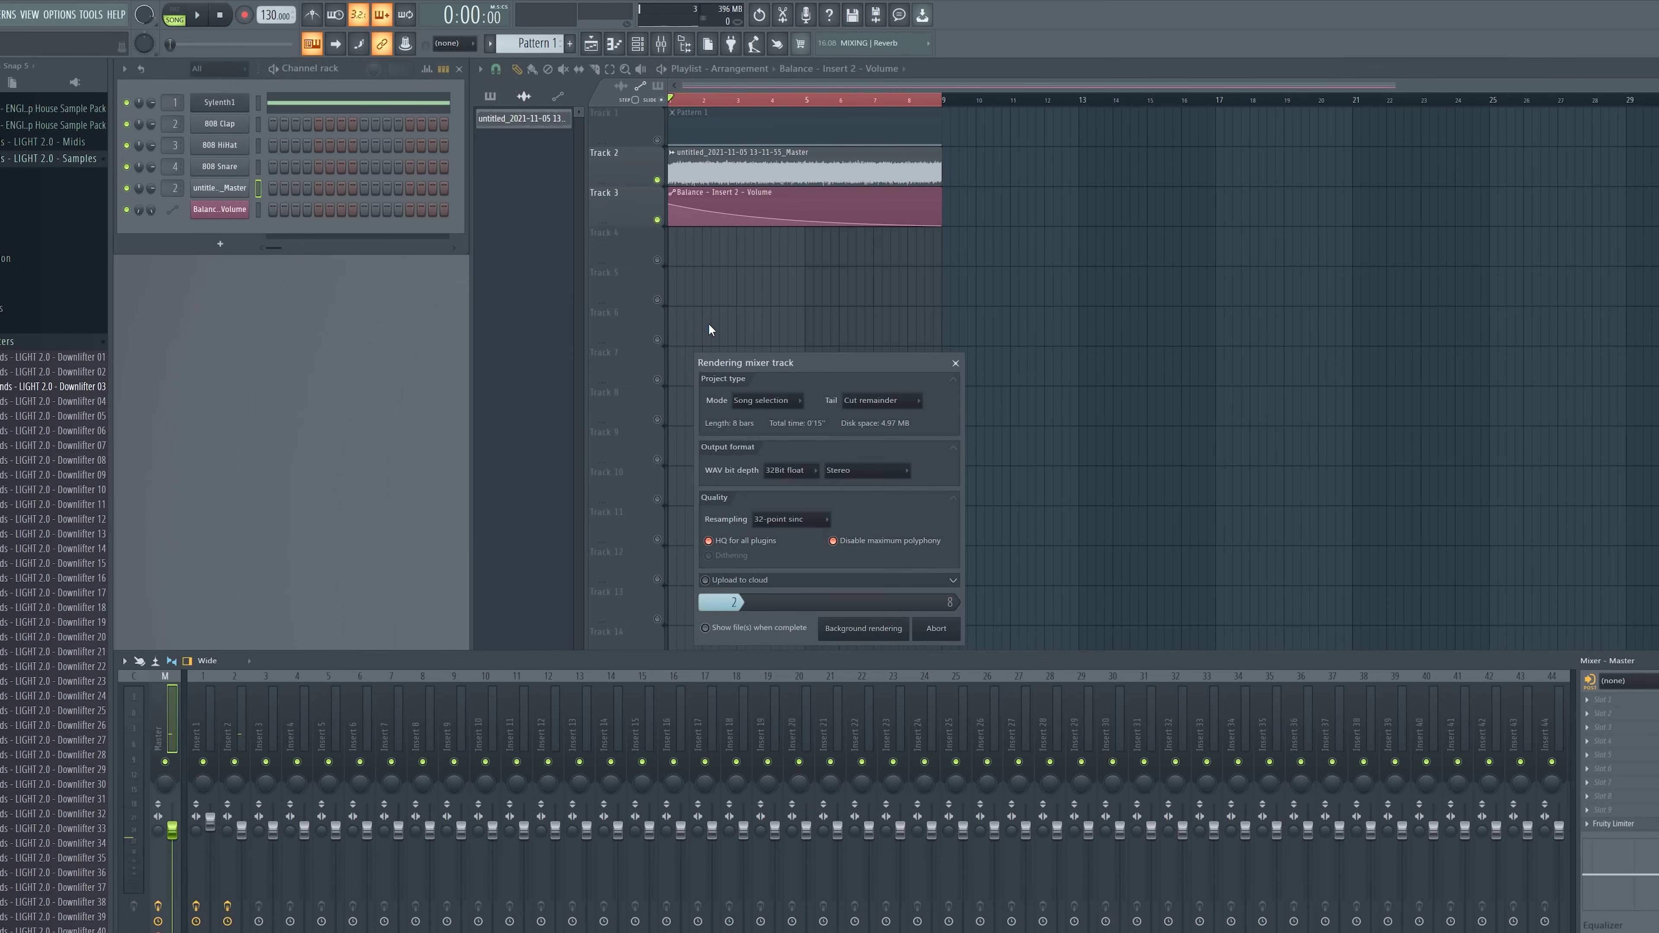
- Solo the rendered clip on Track 4, open its channel settings and play it
right_click(657, 259)
double_click(679, 245)
key("space")
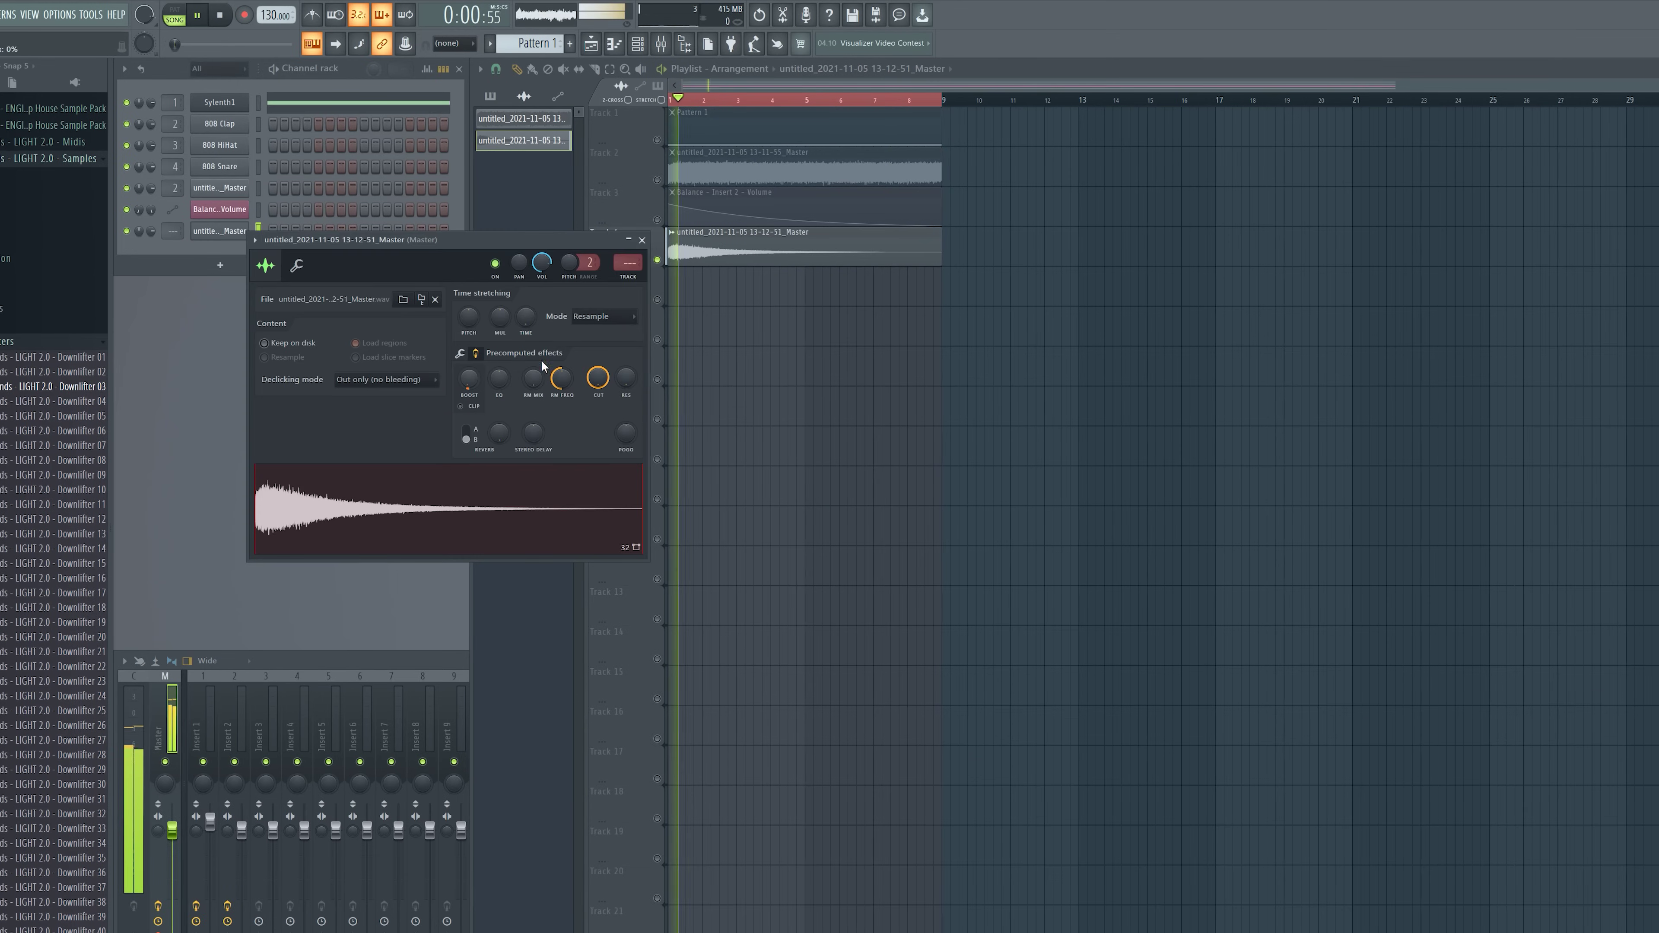
left_click(640, 239)
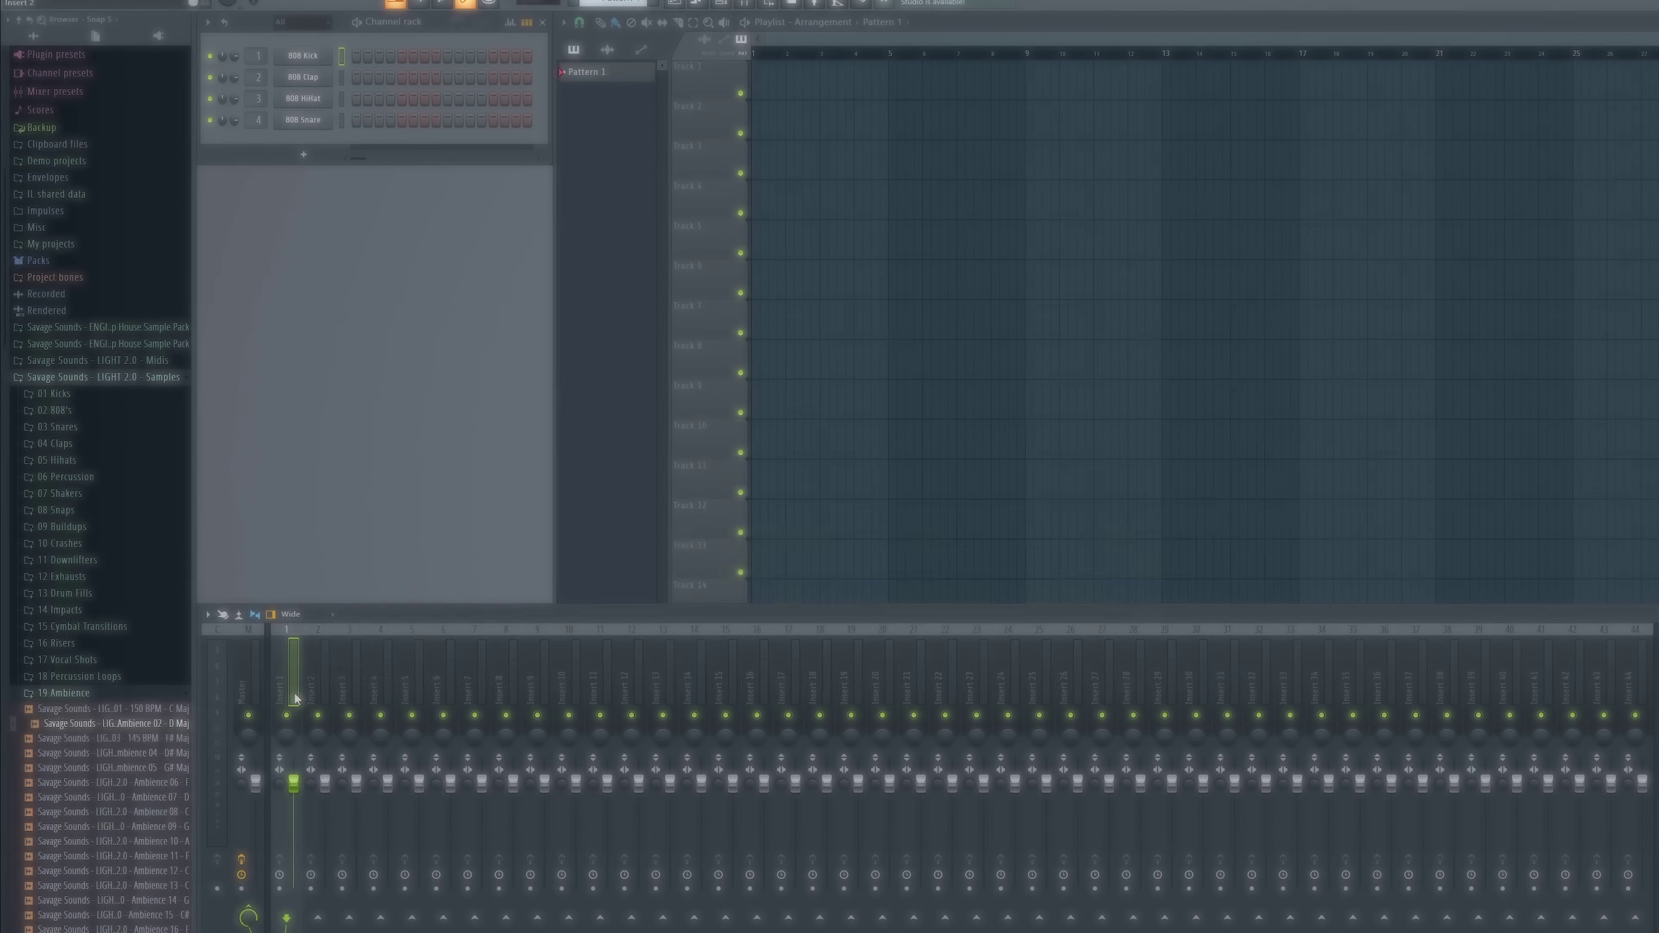
- Audition the Ambience 02 sample and load the LA Custom C7 Grand Piano patch in Keyscape
left_click(170, 723)
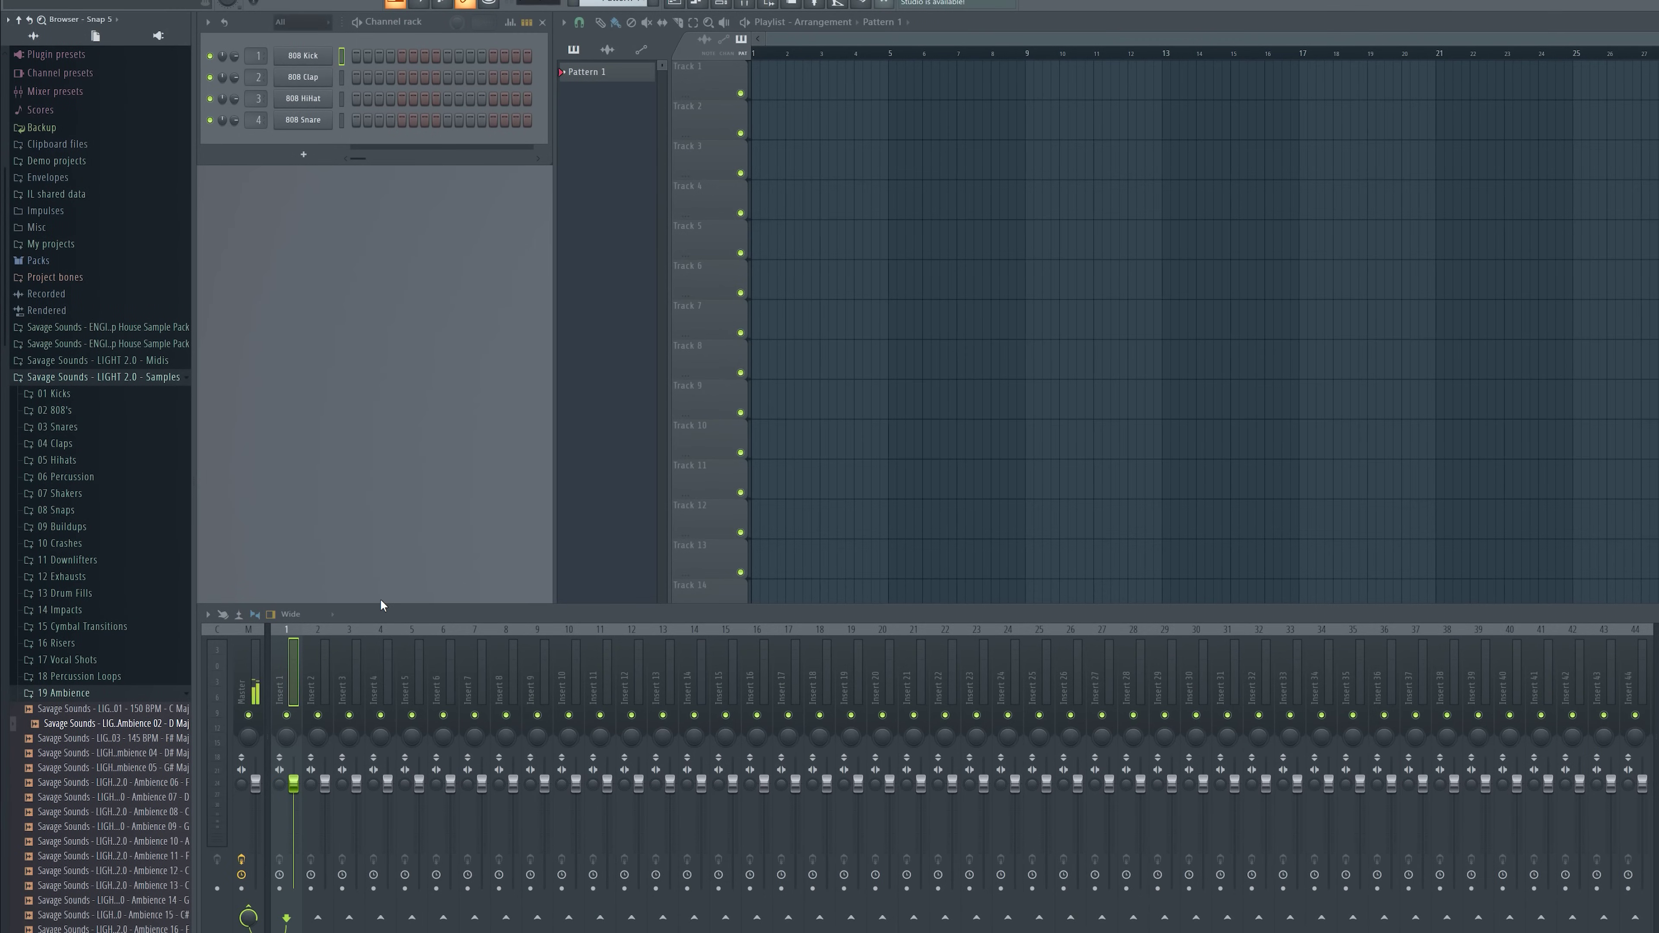
left_click(310, 292)
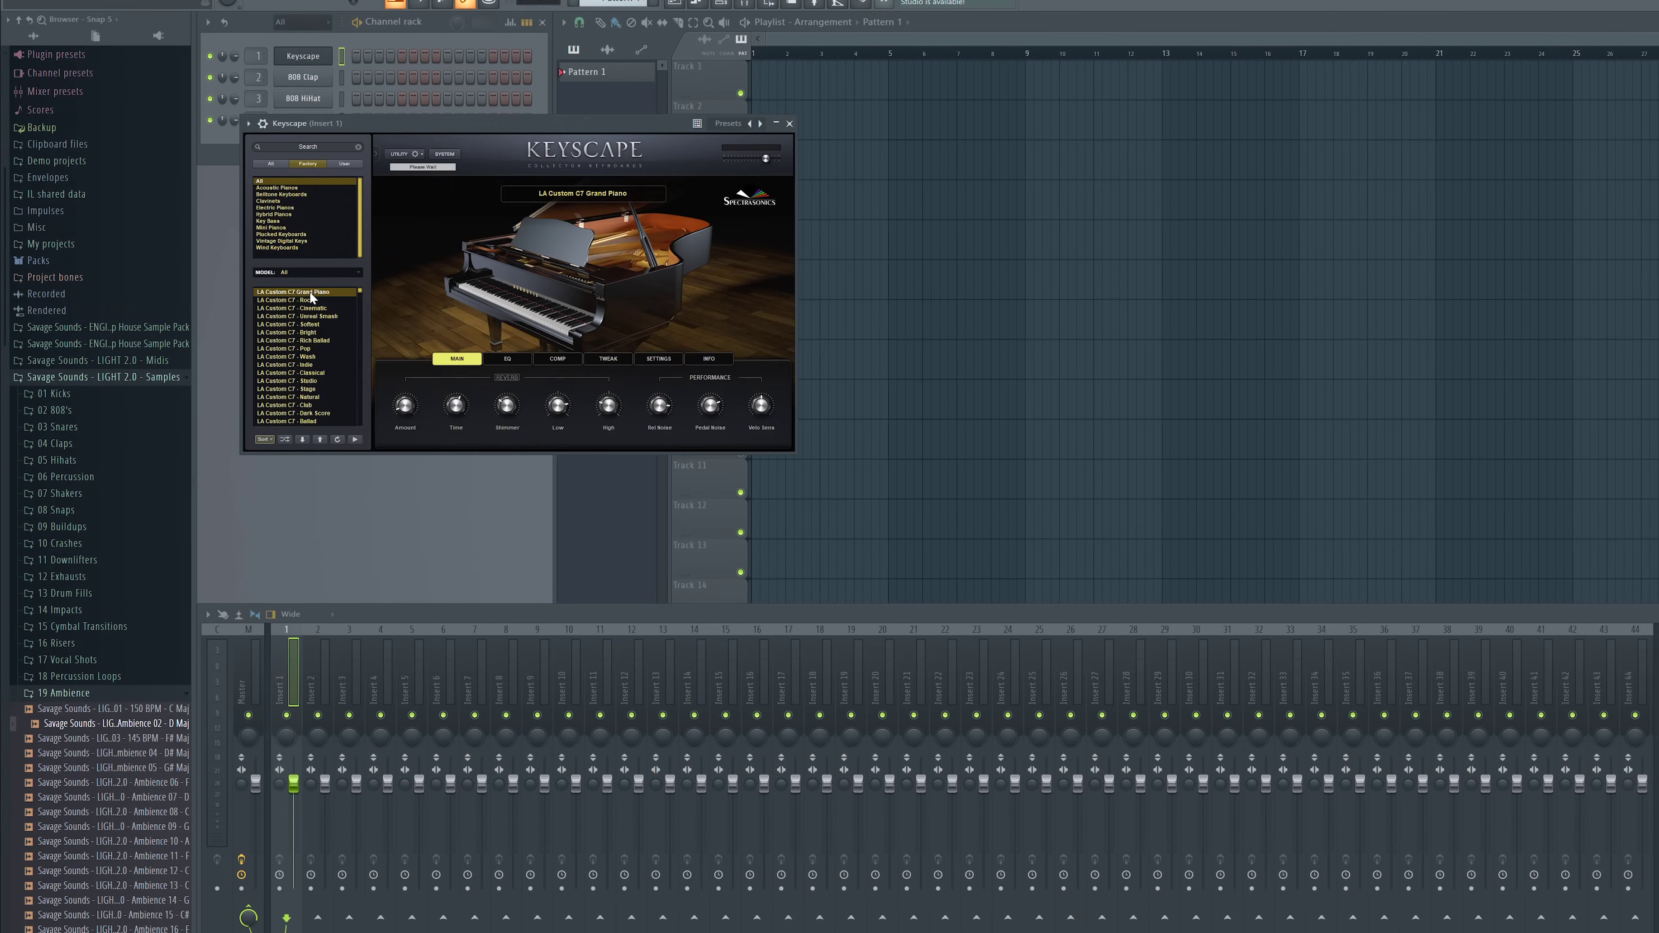
left_click(776, 125)
- Open Keyscape's piano roll, play the melody and render the Master mixer track as an audio clip
right_click(313, 59)
left_click(365, 55)
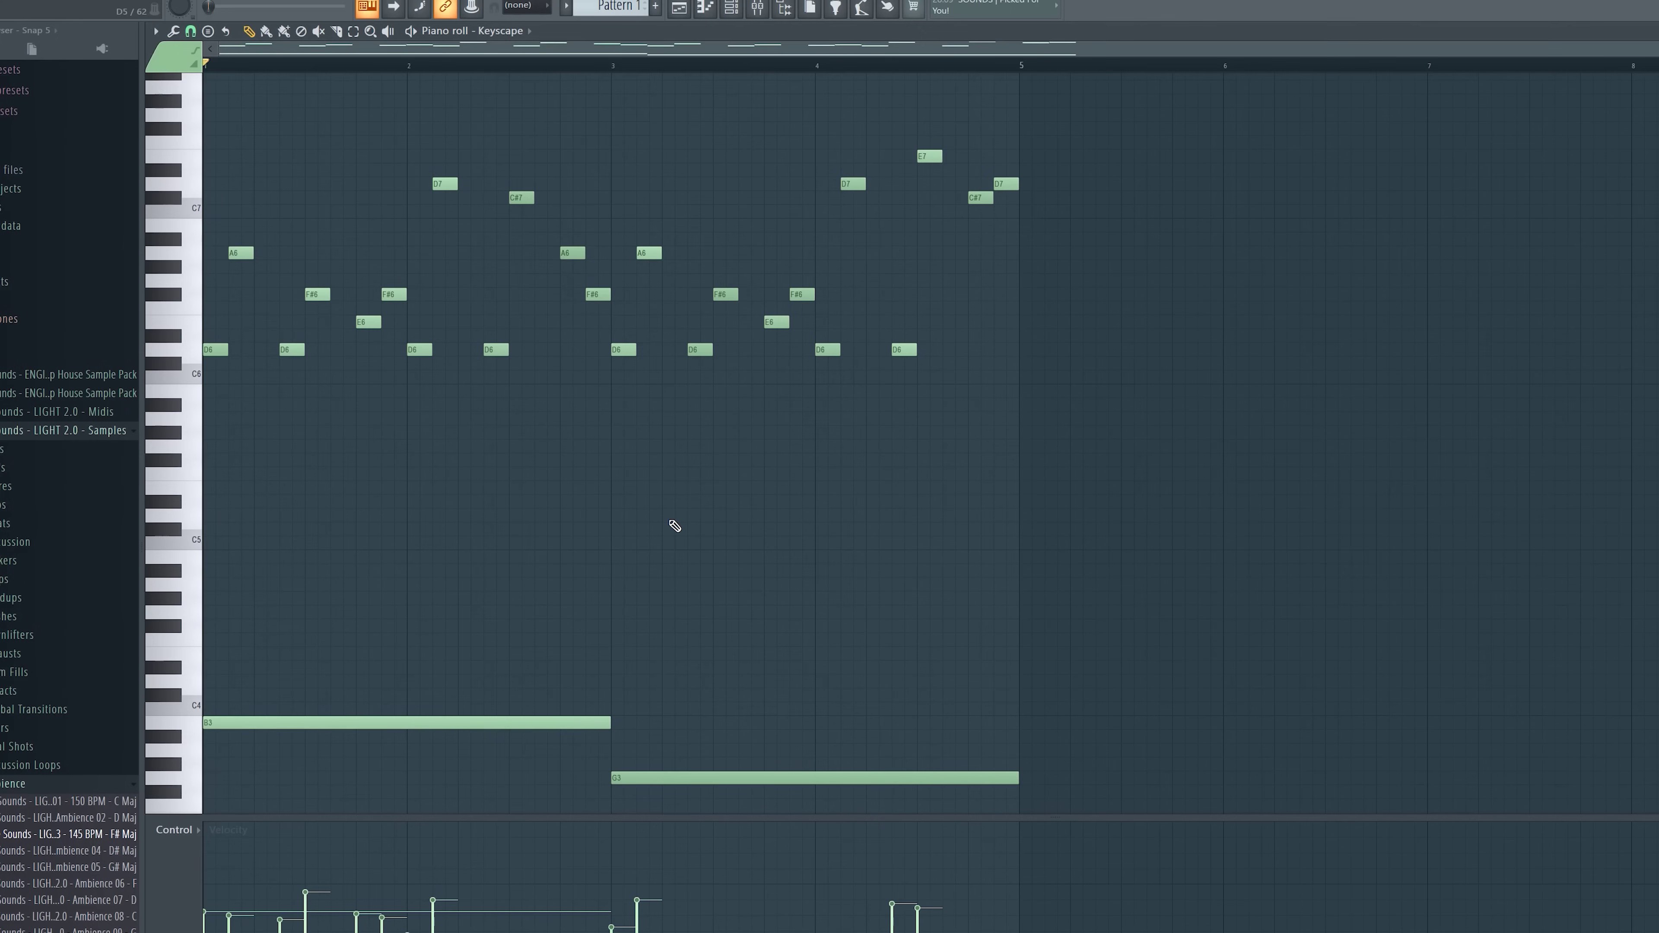
key("space")
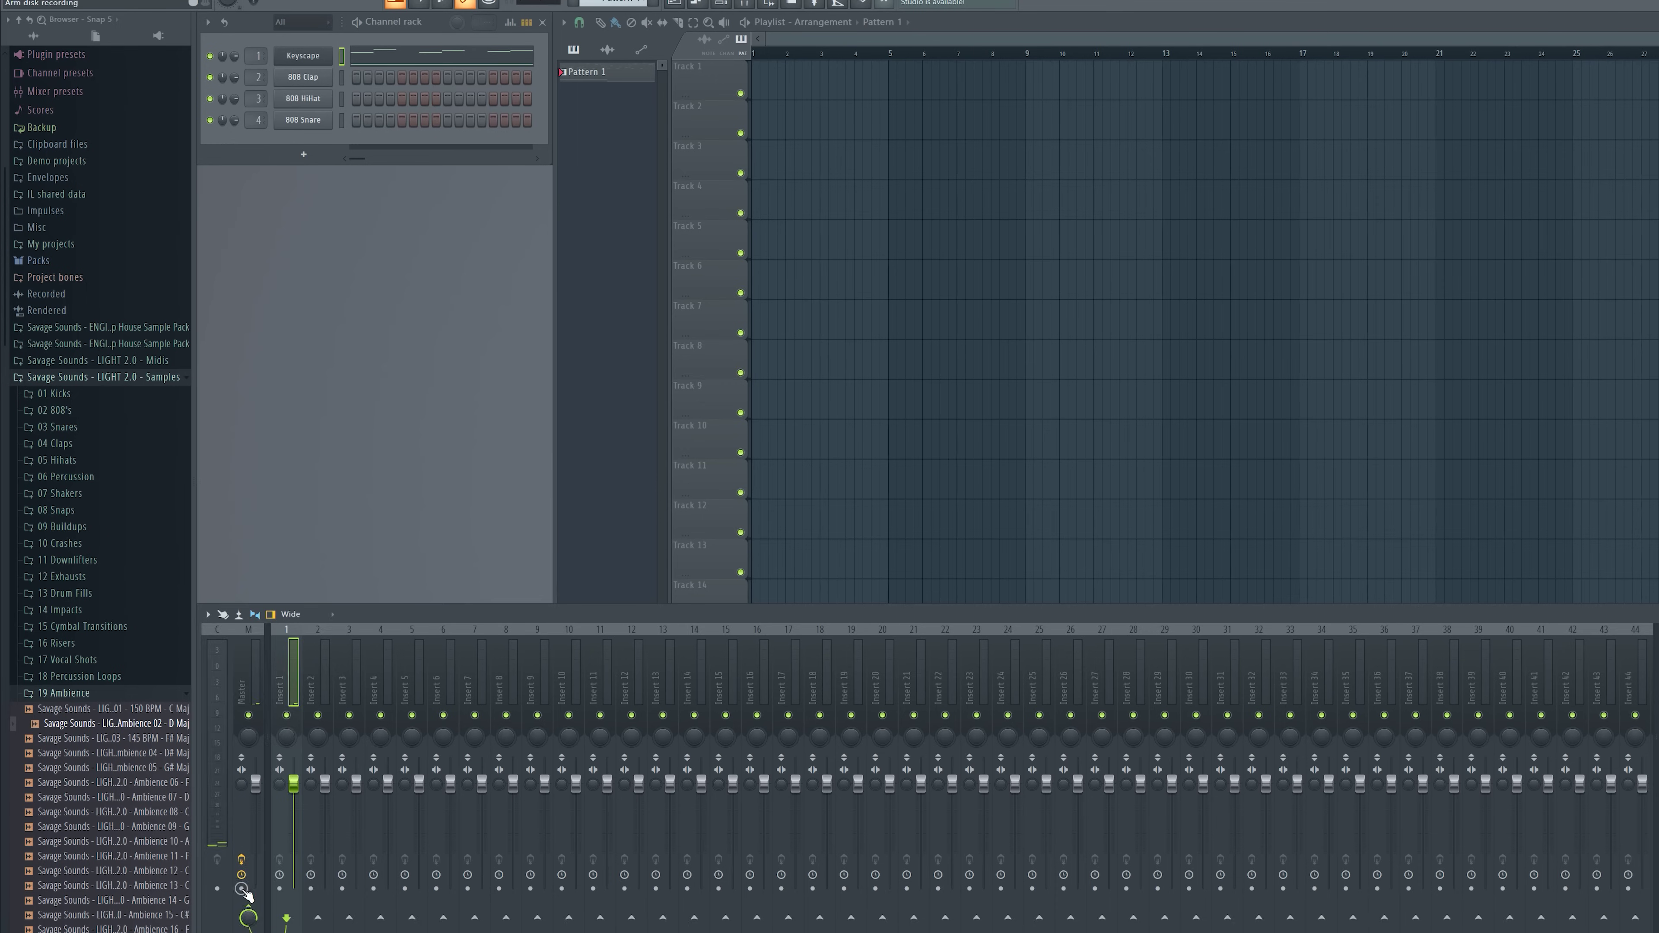
right_click(245, 895)
left_click(394, 544)
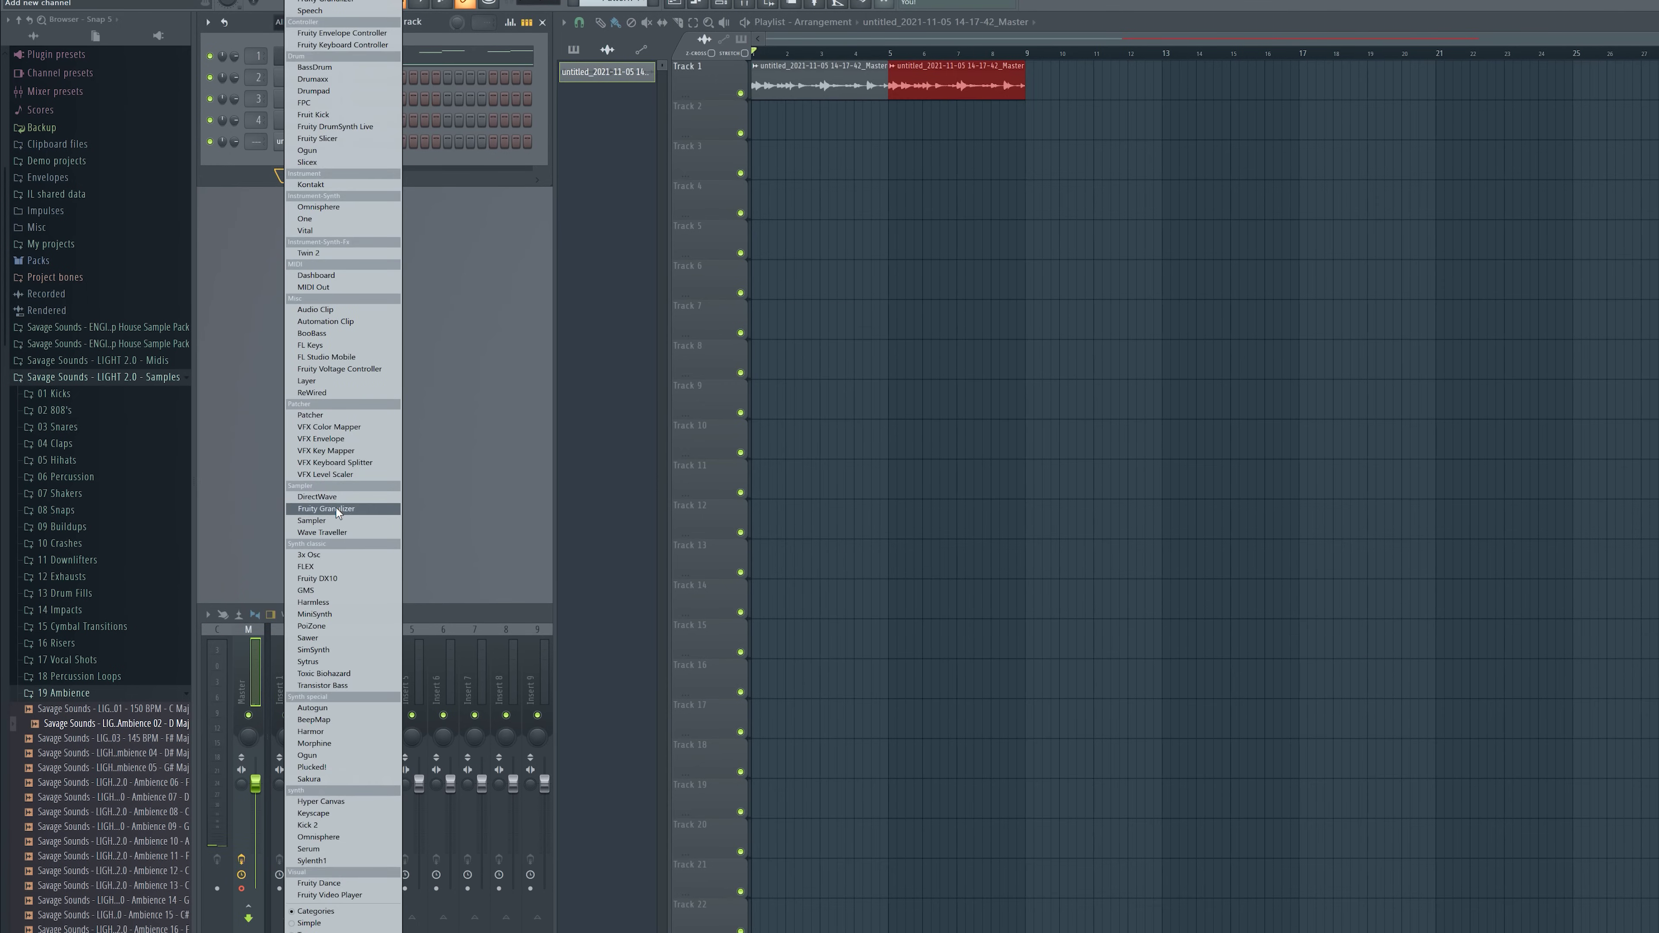
- Add a Fruity Granulizer channel and load the rendered piano clip into it as its sample
left_click(337, 510)
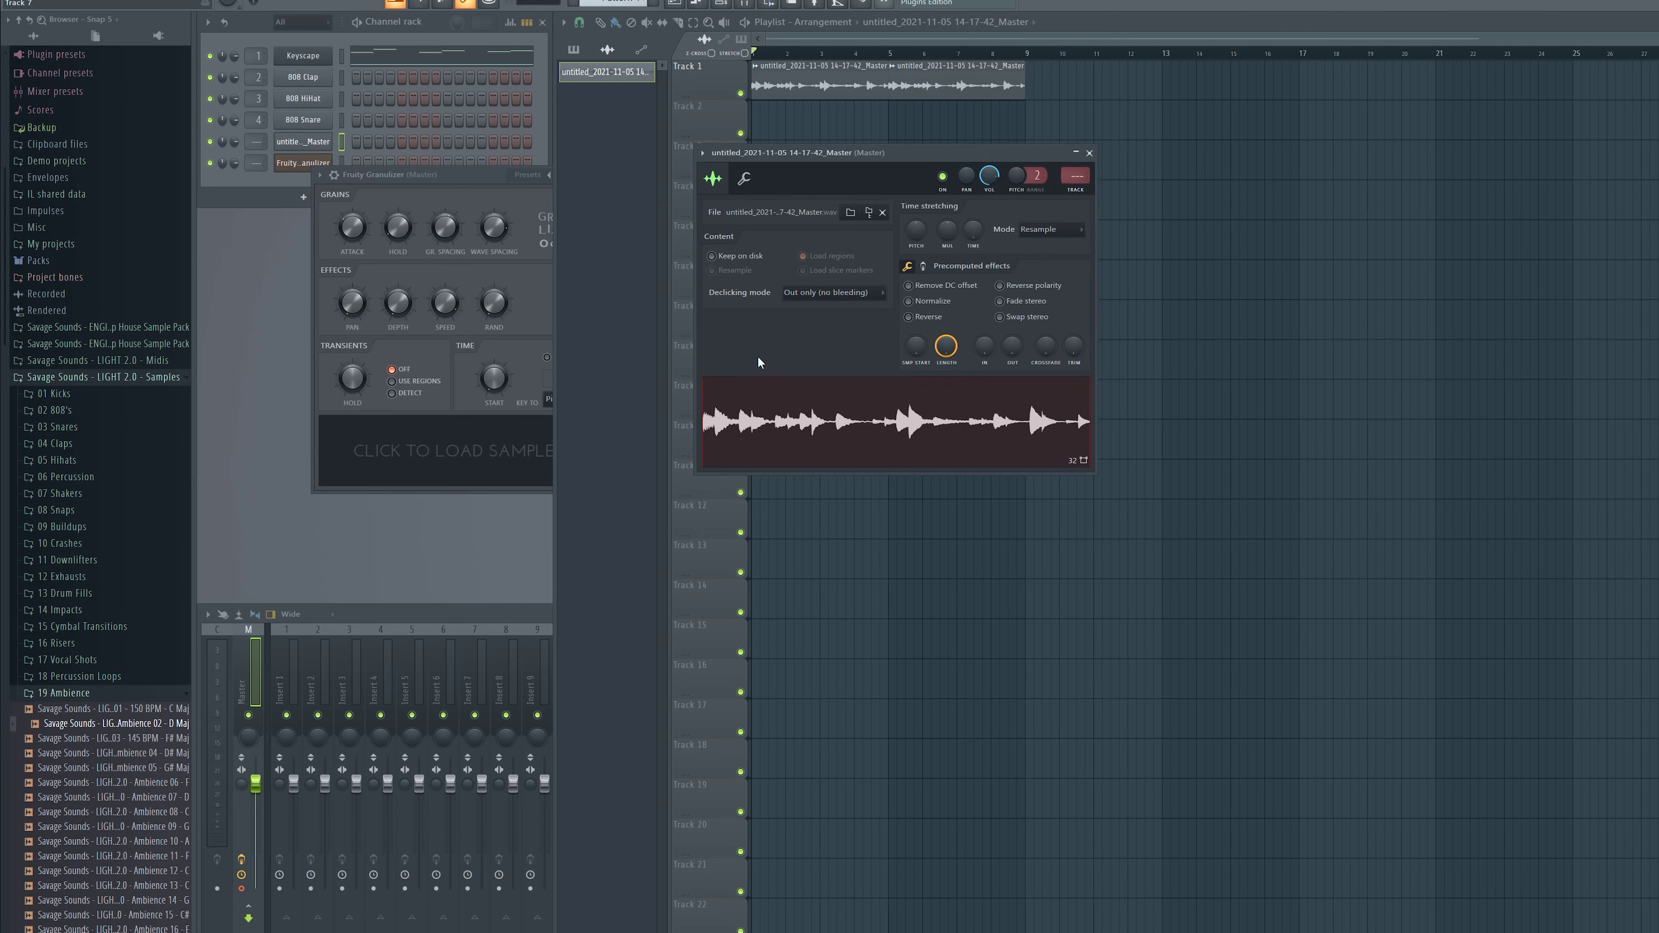
left_click_drag(811, 415, 463, 449)
left_click_drag(523, 176, 899, 213)
left_click(1088, 152)
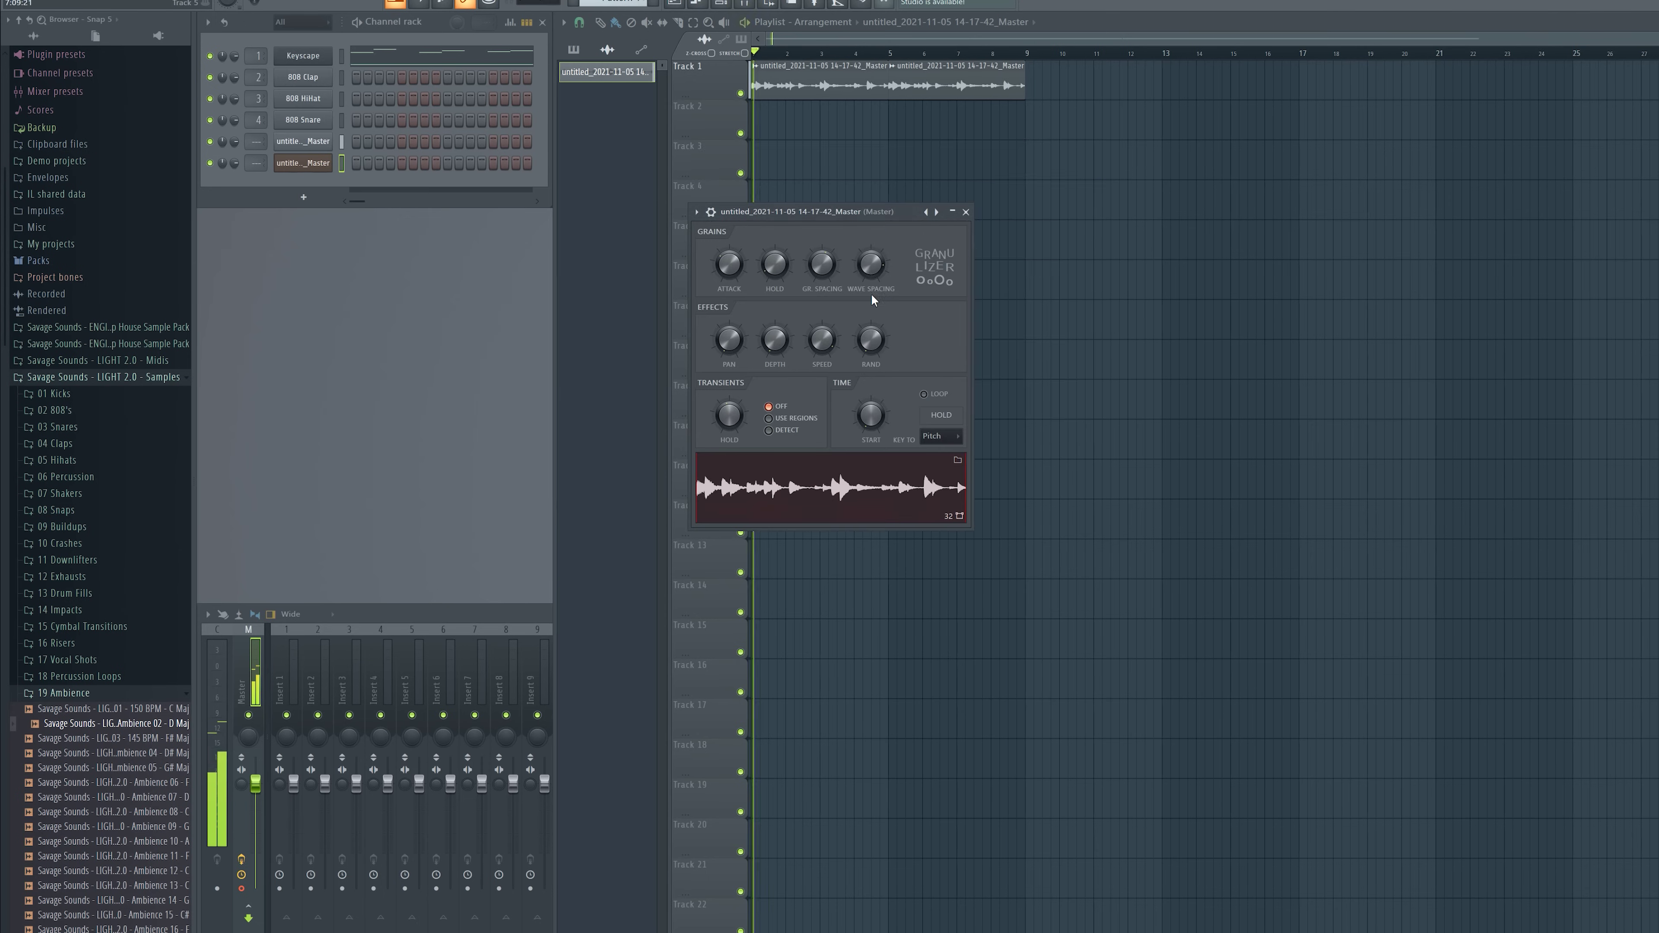
- Adjust the Granulizer's attack, hold, wave spacing and random effect amounts while the piano sample plays
left_click_drag(686, 233, 687, 280)
left_click_drag(892, 233, 892, 219)
left_click_drag(892, 409, 892, 460)
mouse_move(589, 233)
left_mouse_down()
mouse_move(589, 281)
mouse_move(591, 251)
left_mouse_up()
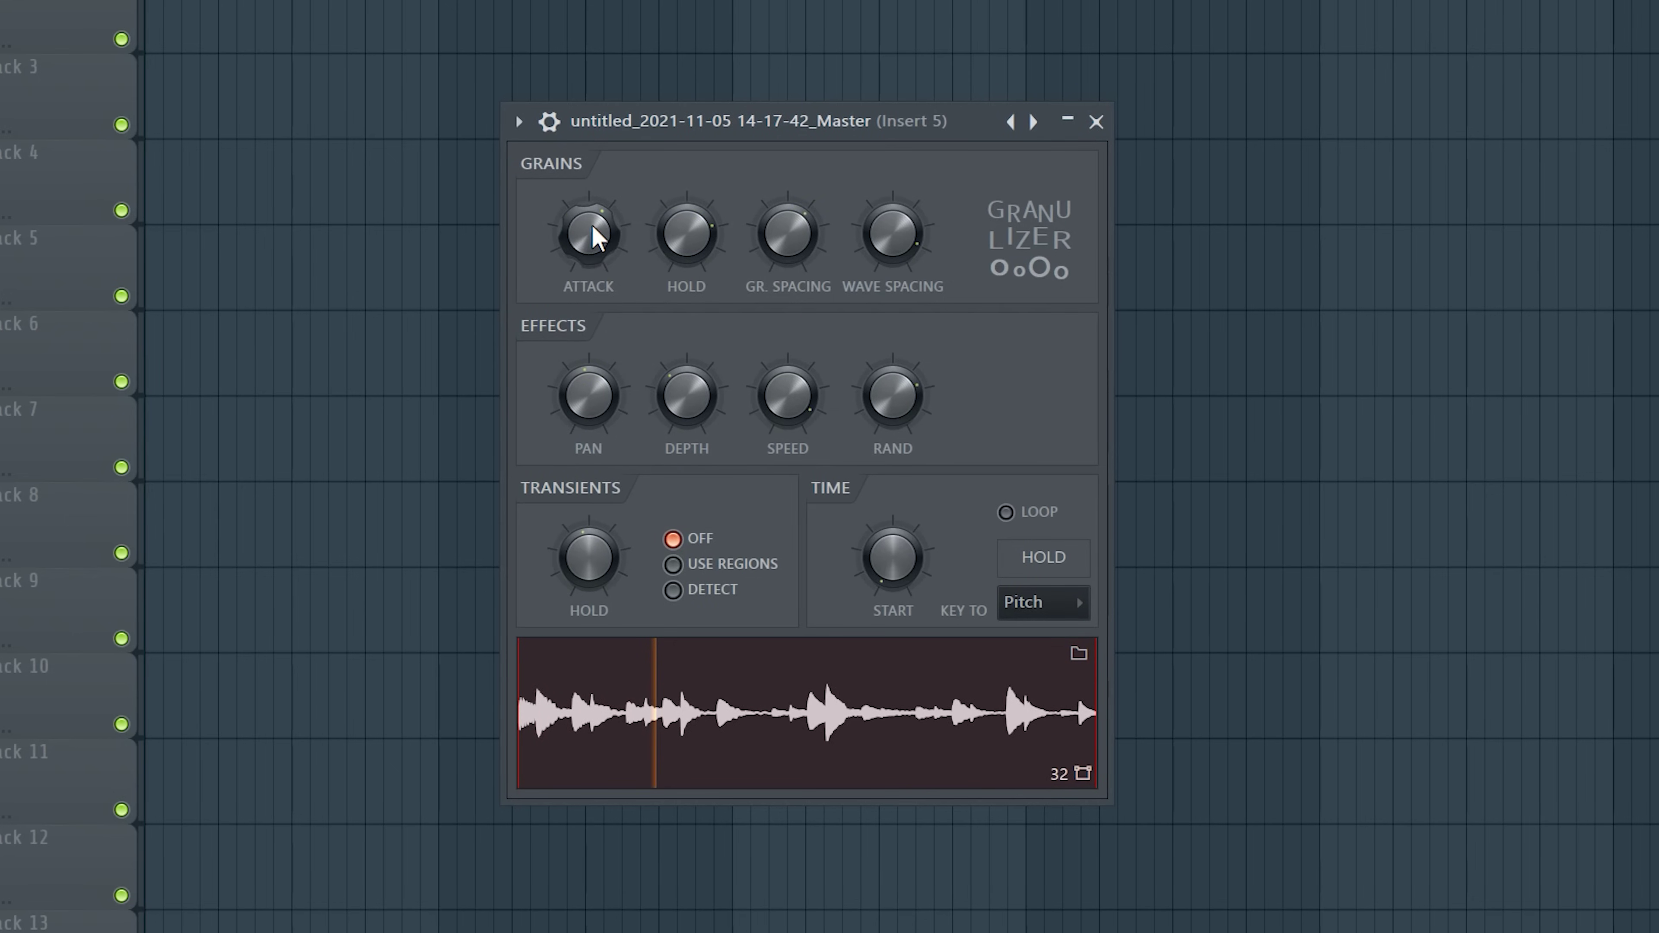
left_click_drag(895, 425, 895, 412)
left_click_drag(892, 395, 892, 356)
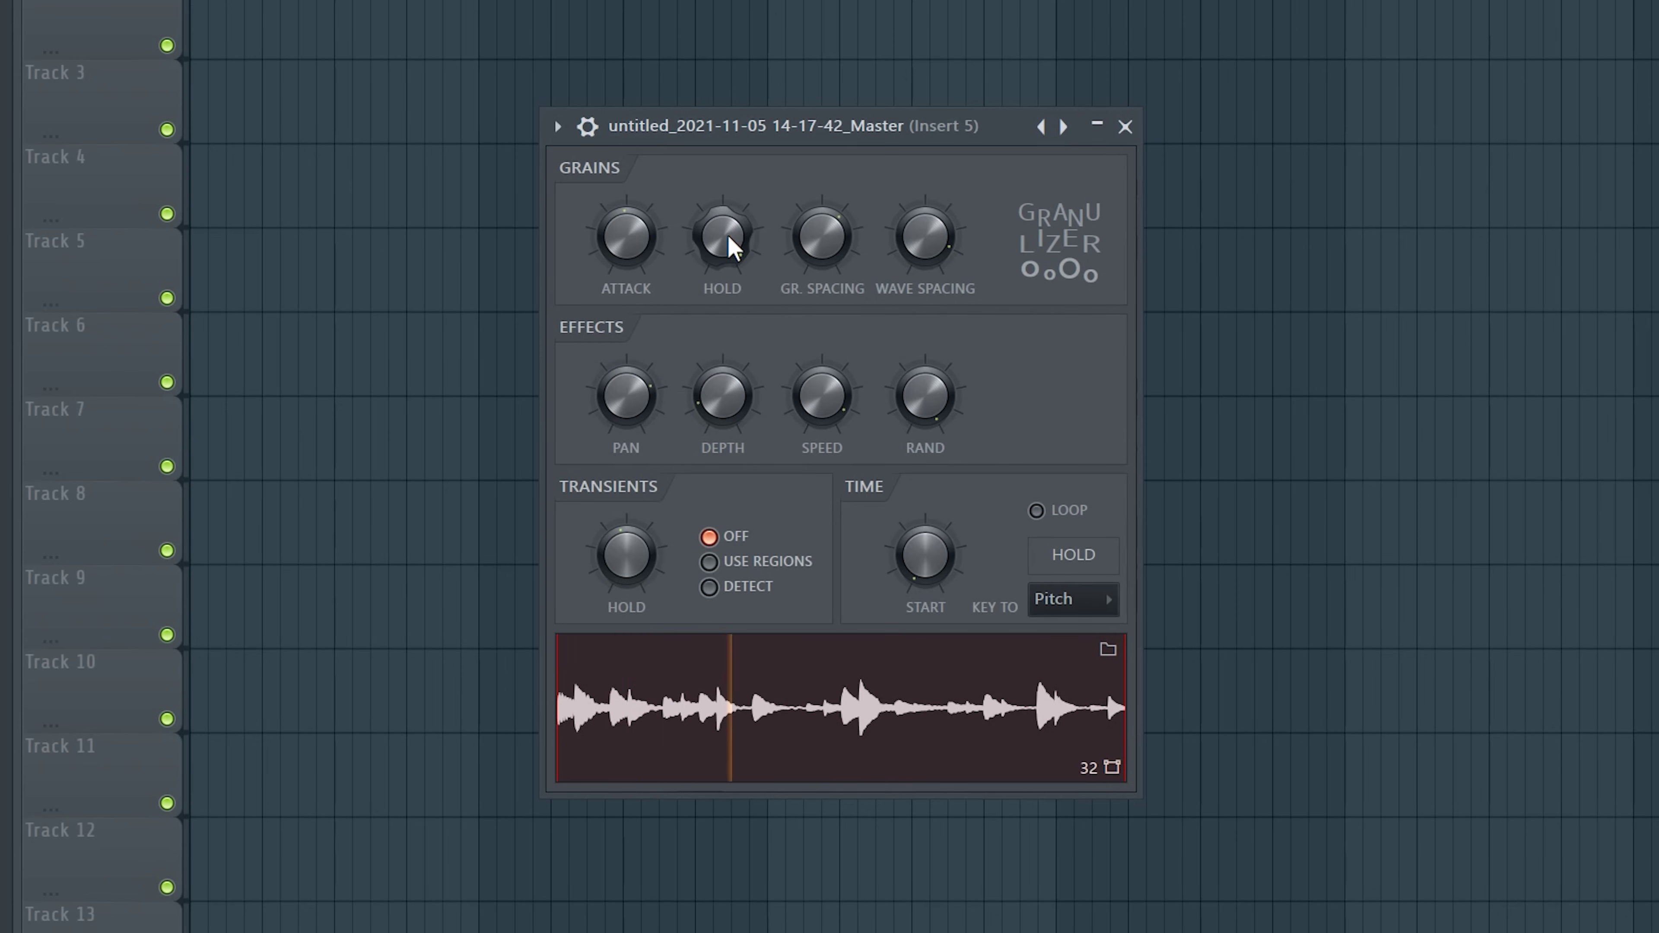
left_click_drag(729, 236, 727, 270)
left_click_drag(917, 376, 918, 394)
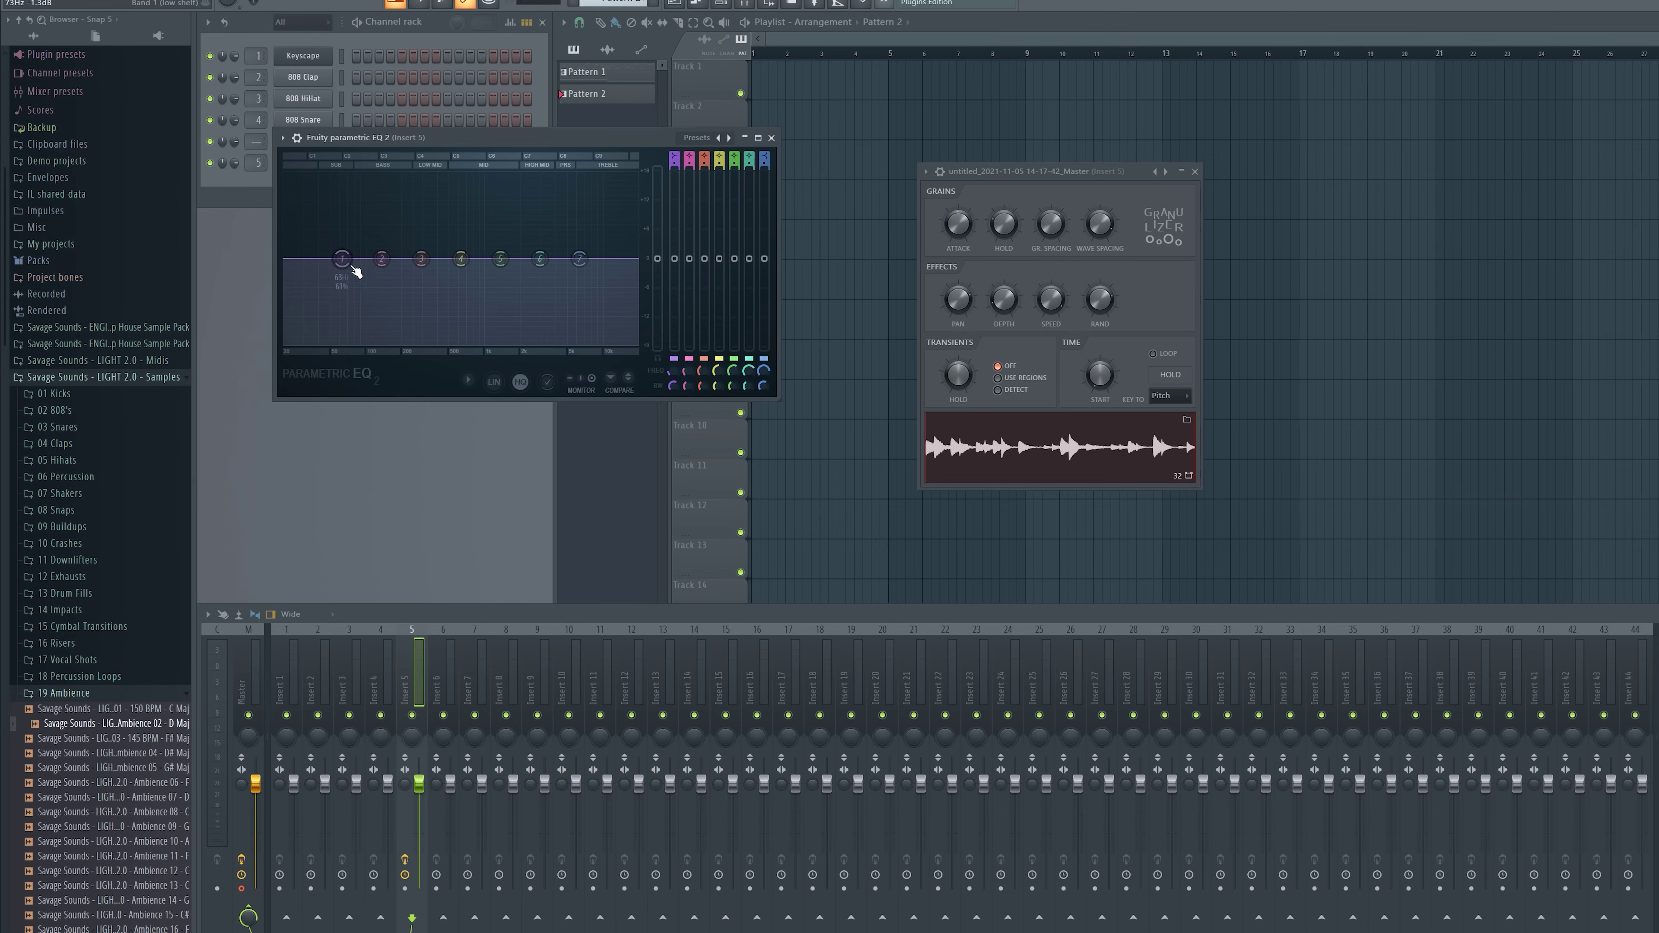
- Make band 1 of Insert 5's Fruity Parametric EQ 2 a high-pass filter and raise Fruity Delay 2's time
right_click(341, 258)
mouse_move(376, 294)
left_click(413, 327)
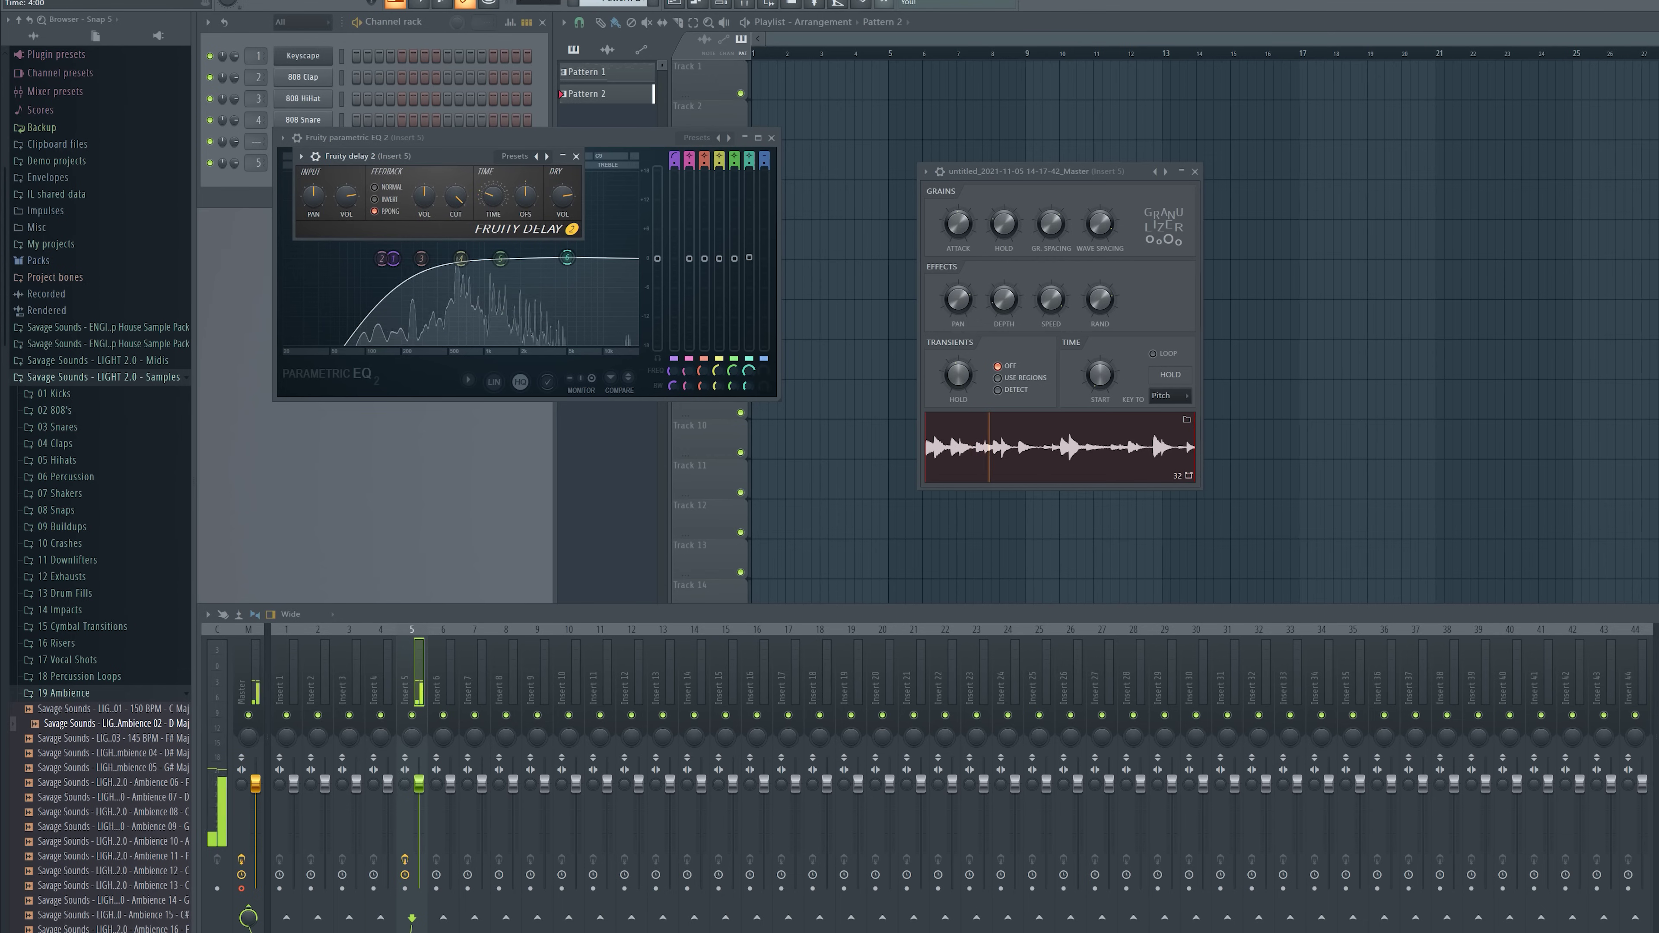
left_click_drag(492, 204, 492, 192)
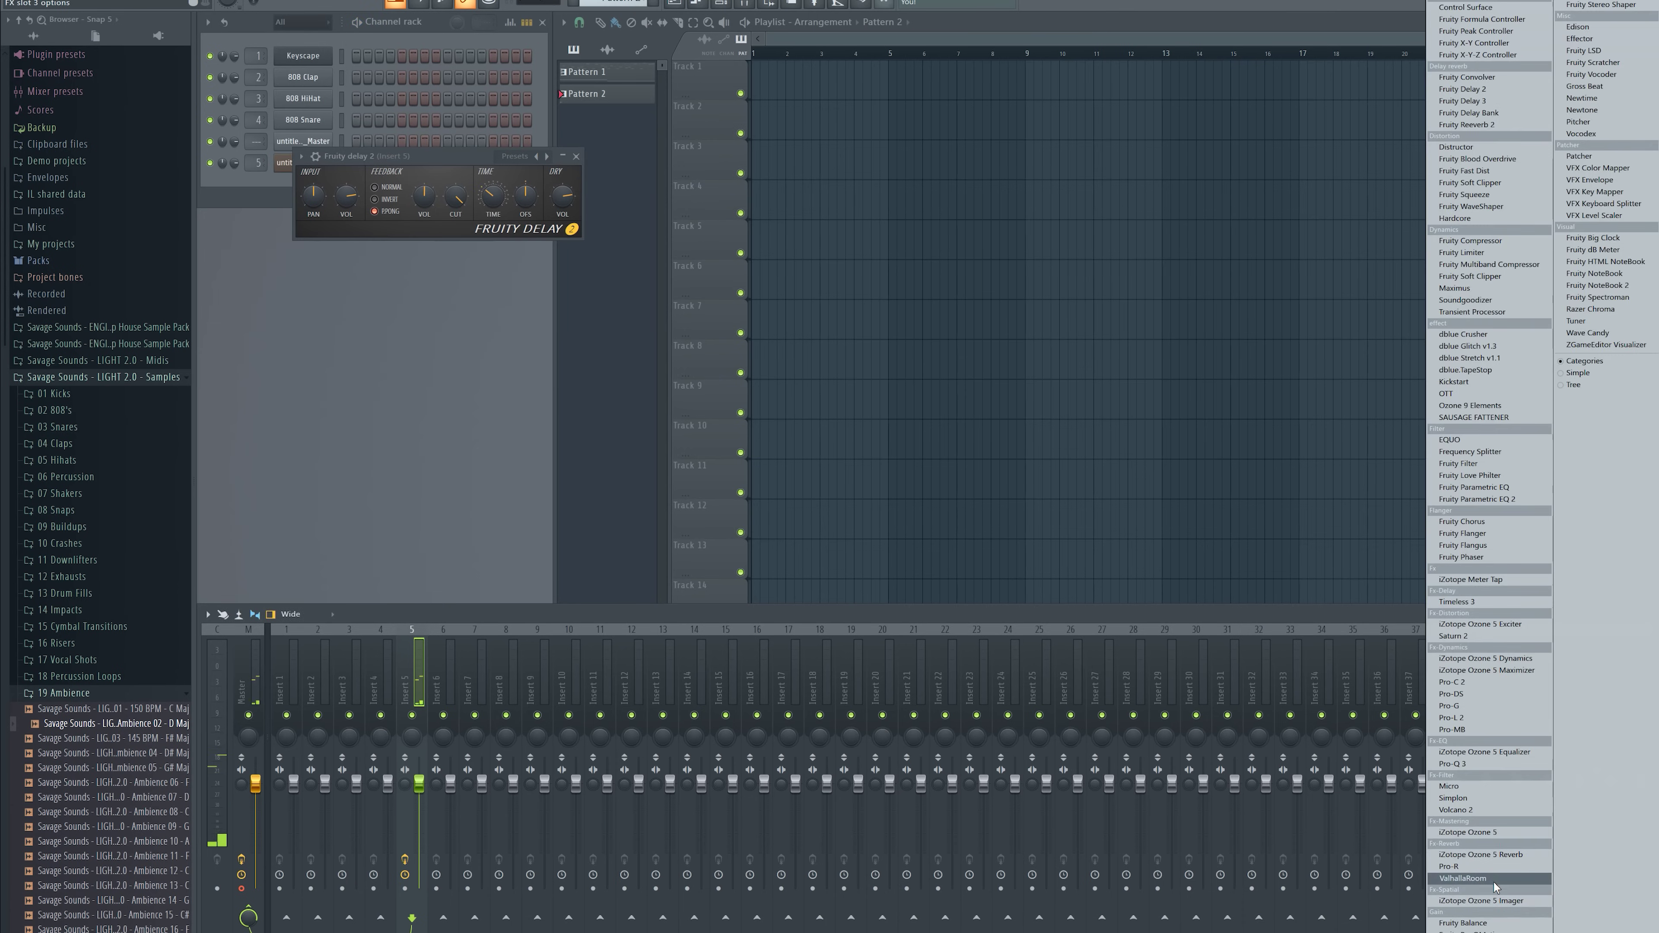
- Add ValhallaRoom to Insert 5's third effect slot, choose a Big Spaces preset and play the sound
left_click(1493, 882)
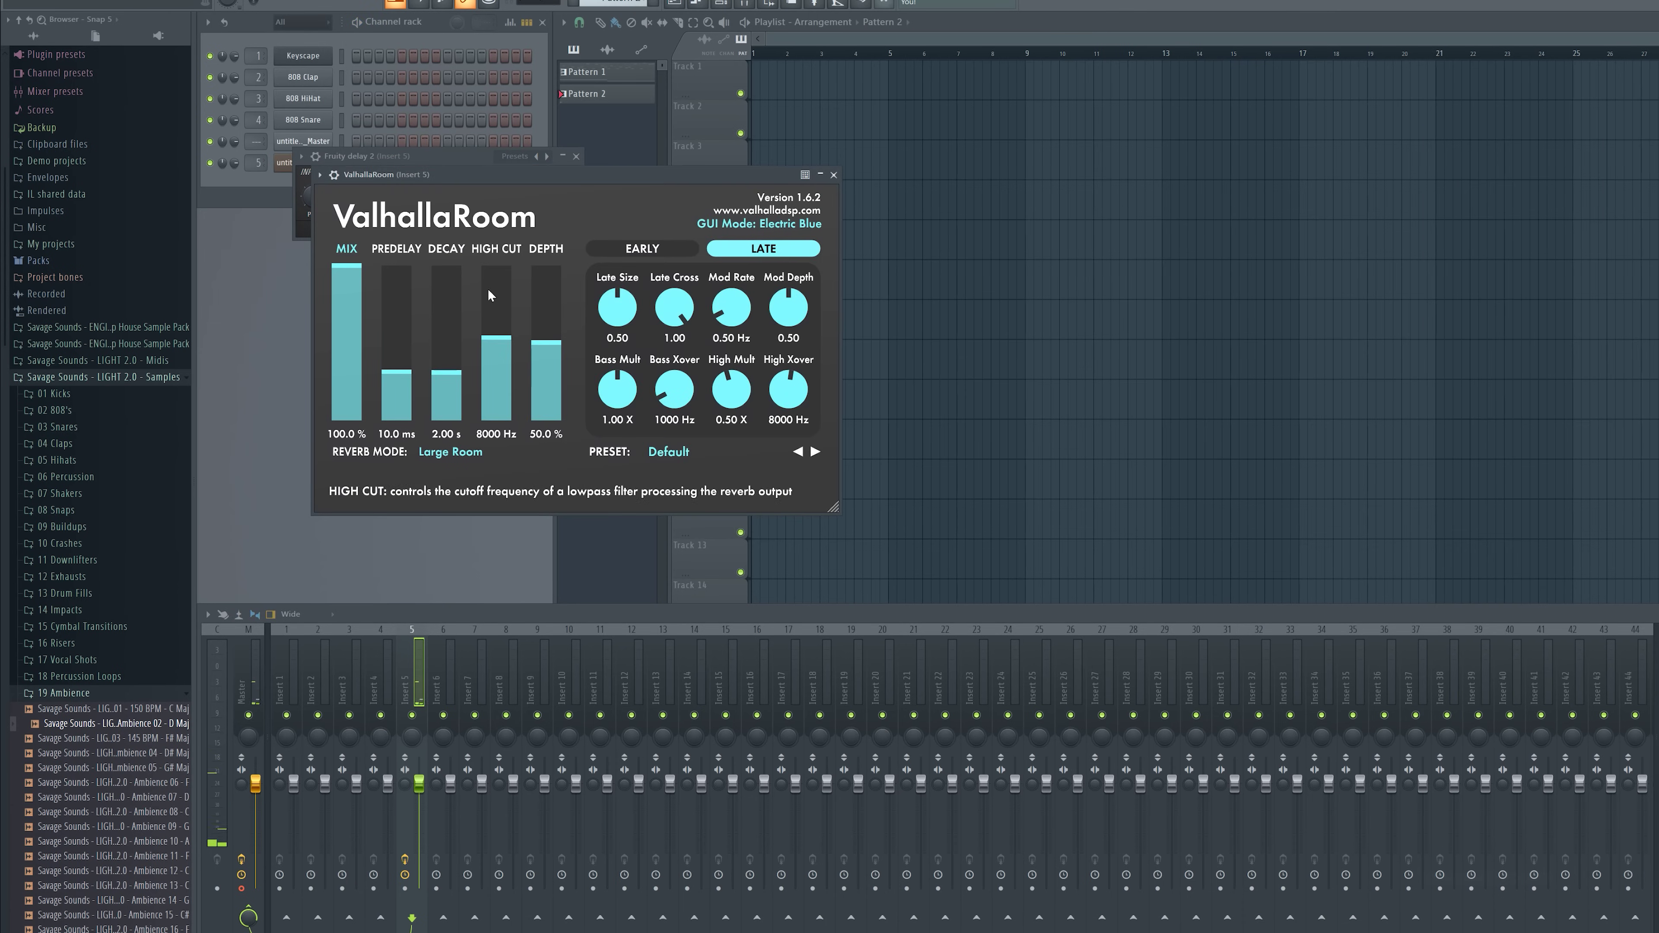
left_click(684, 455)
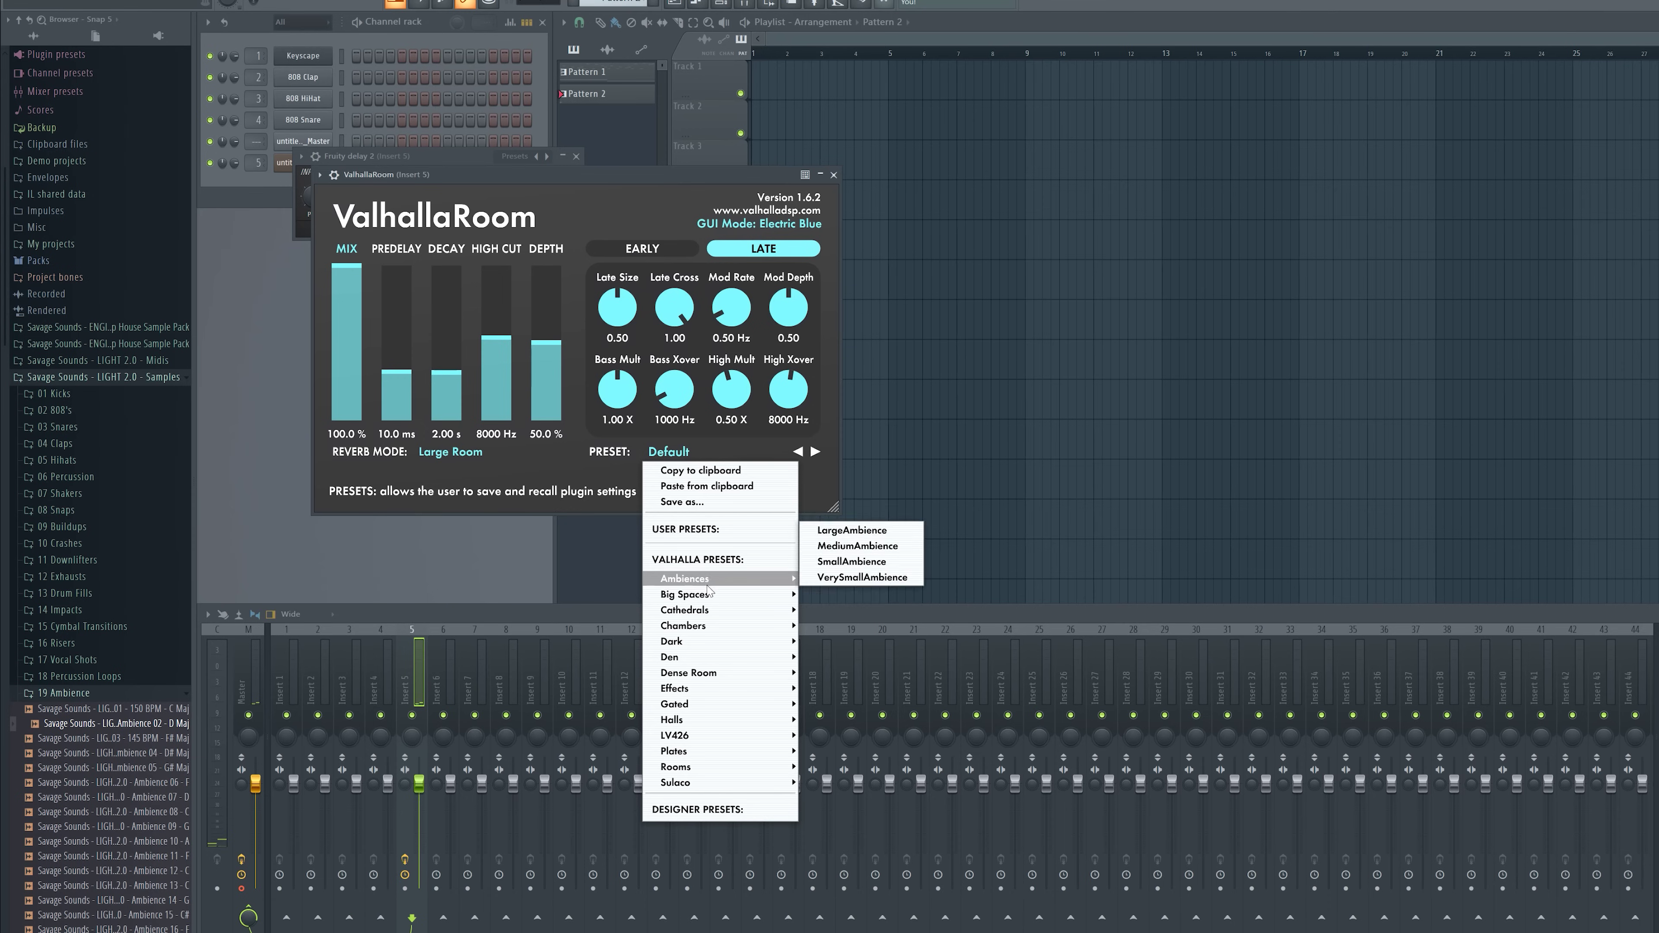
mouse_move(712, 596)
left_click(858, 516)
key("space")
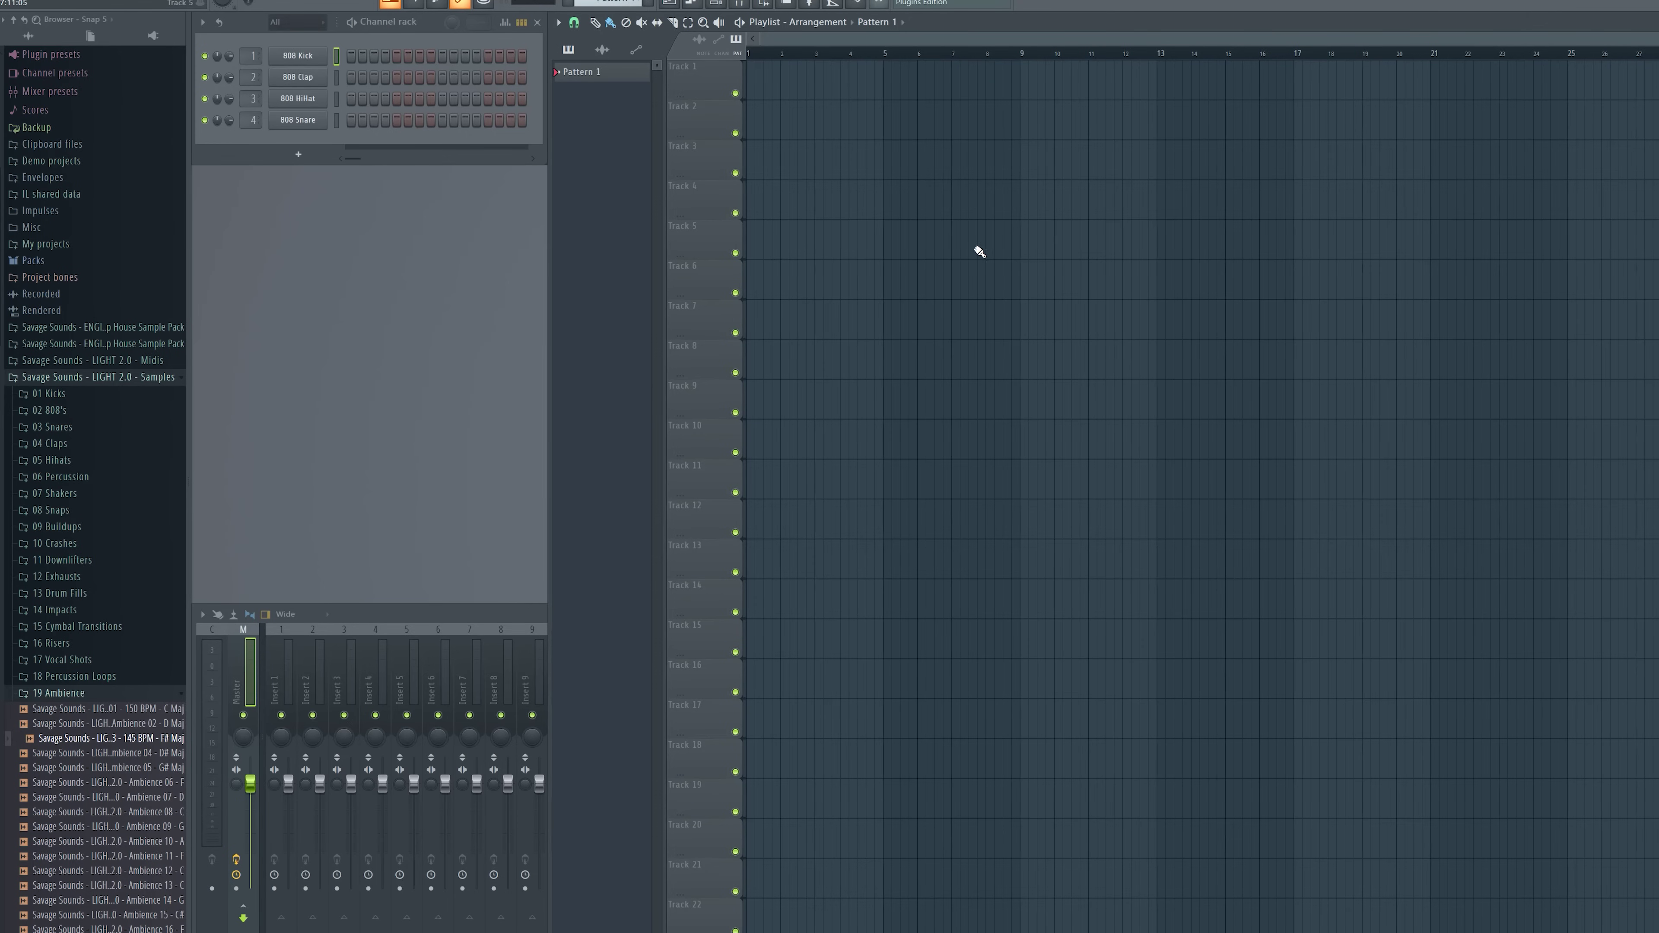
- Collapse the Savage Sounds LIGHT 2.0 samples folder in the browser
left_click(168, 380)
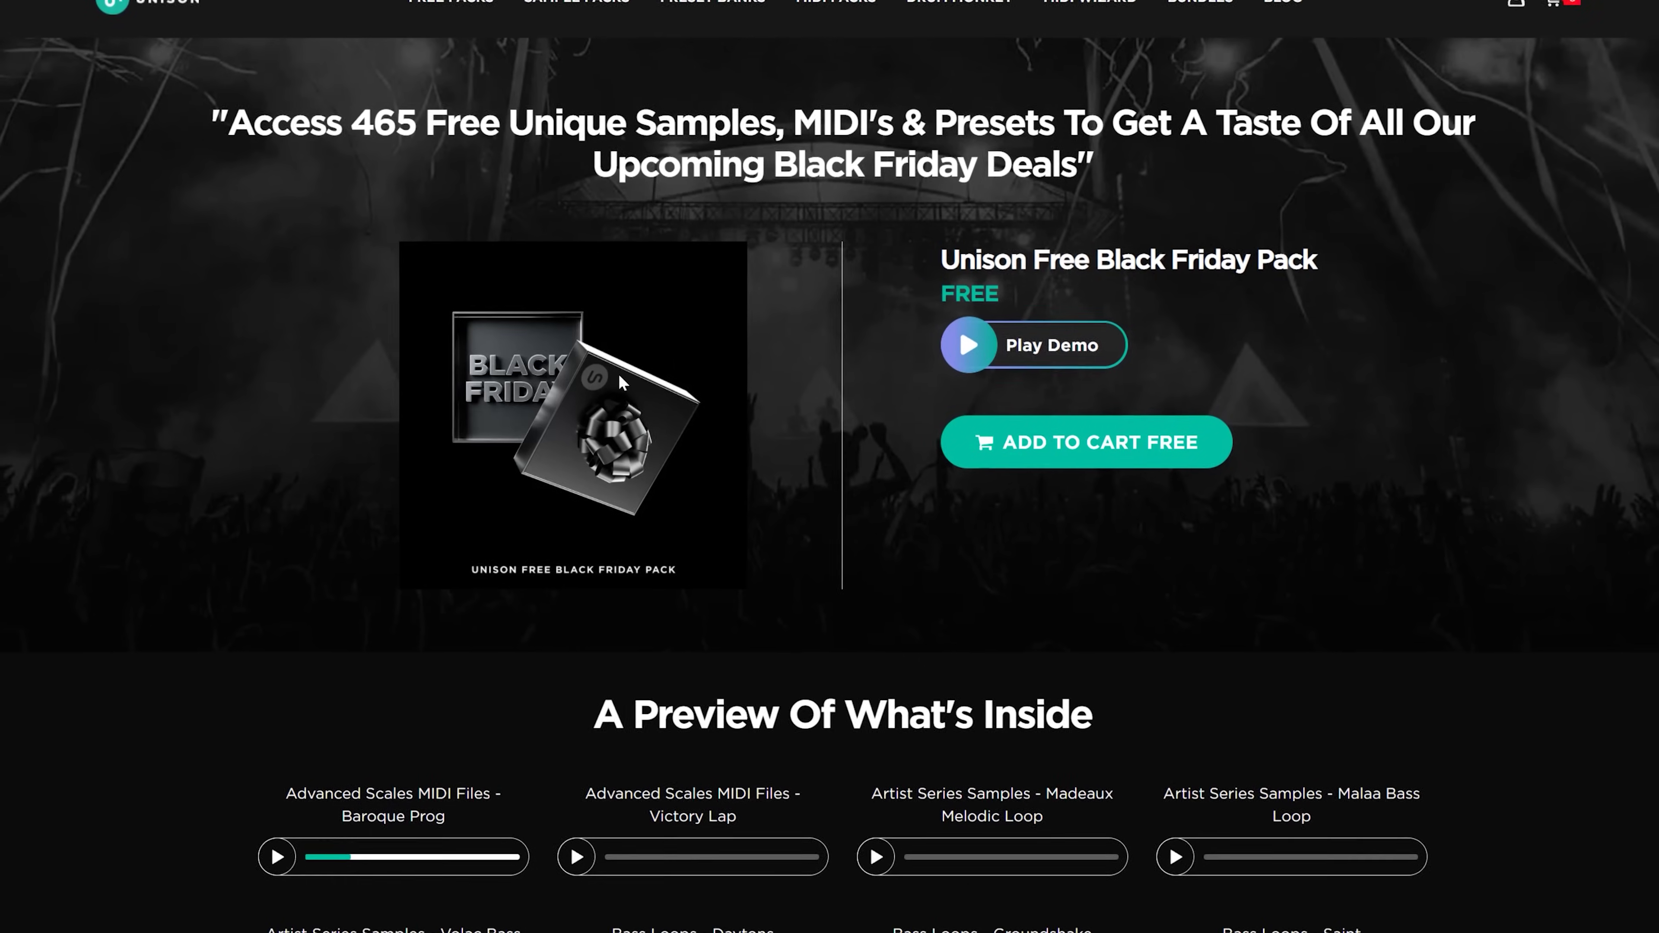
- Switch to the web browser and review the previews and contents of the Unison Free Black Friday Pack
scroll(808, 604, "down", 7)
scroll(810, 608, "down", 15)
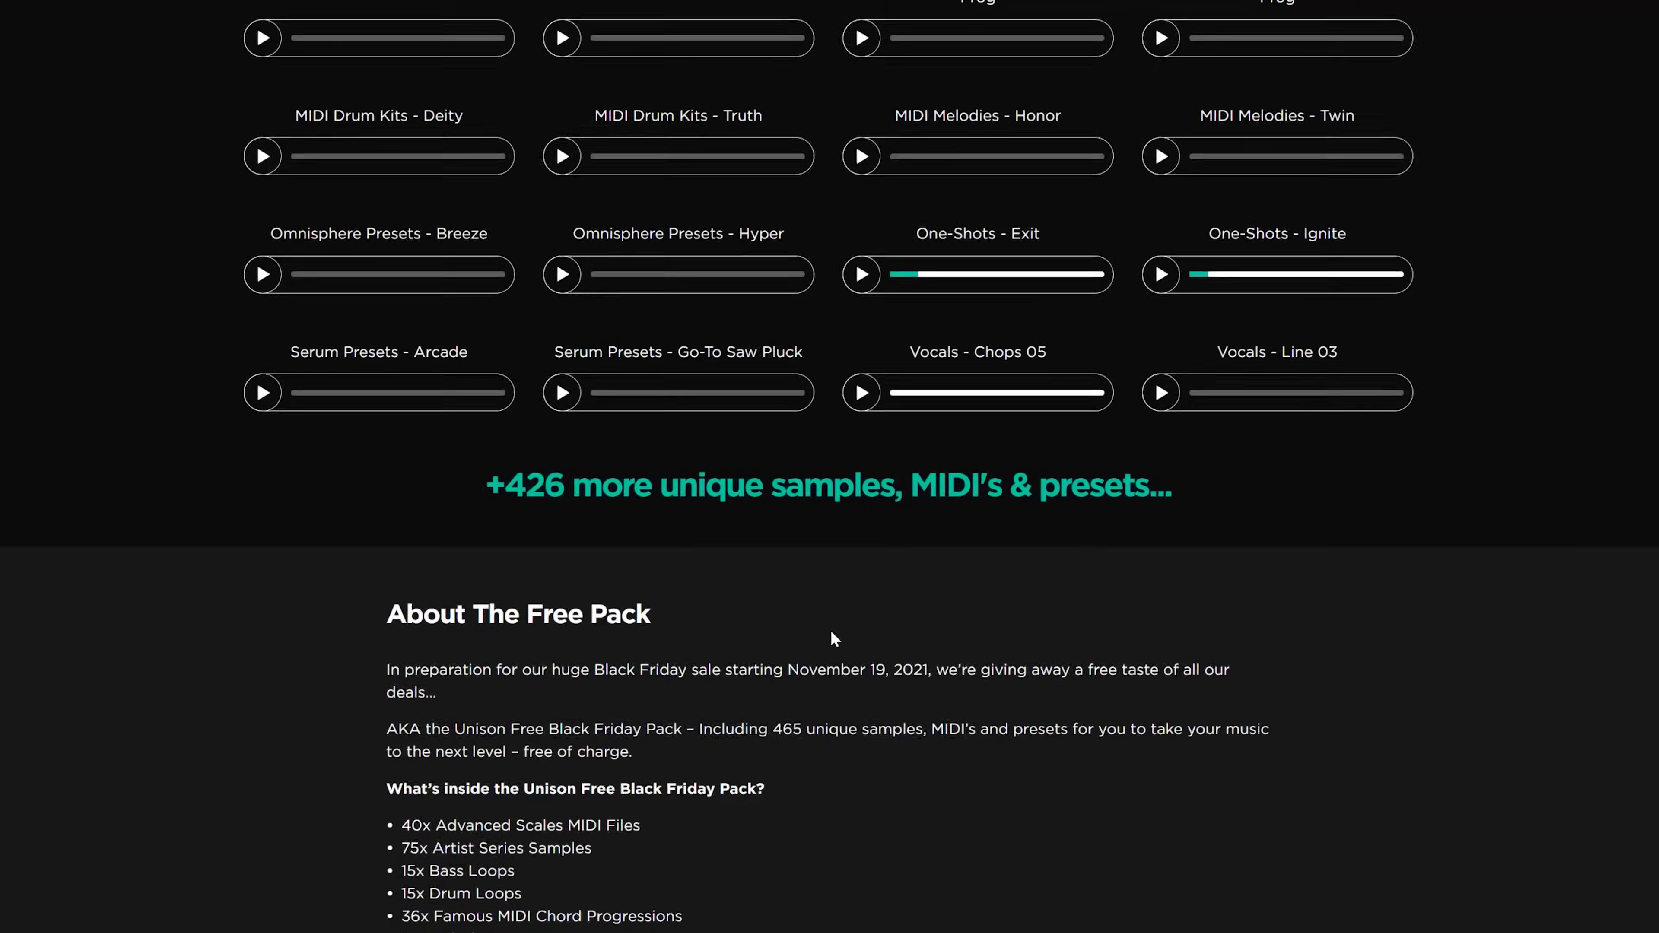
scroll(829, 588, "down", 4)
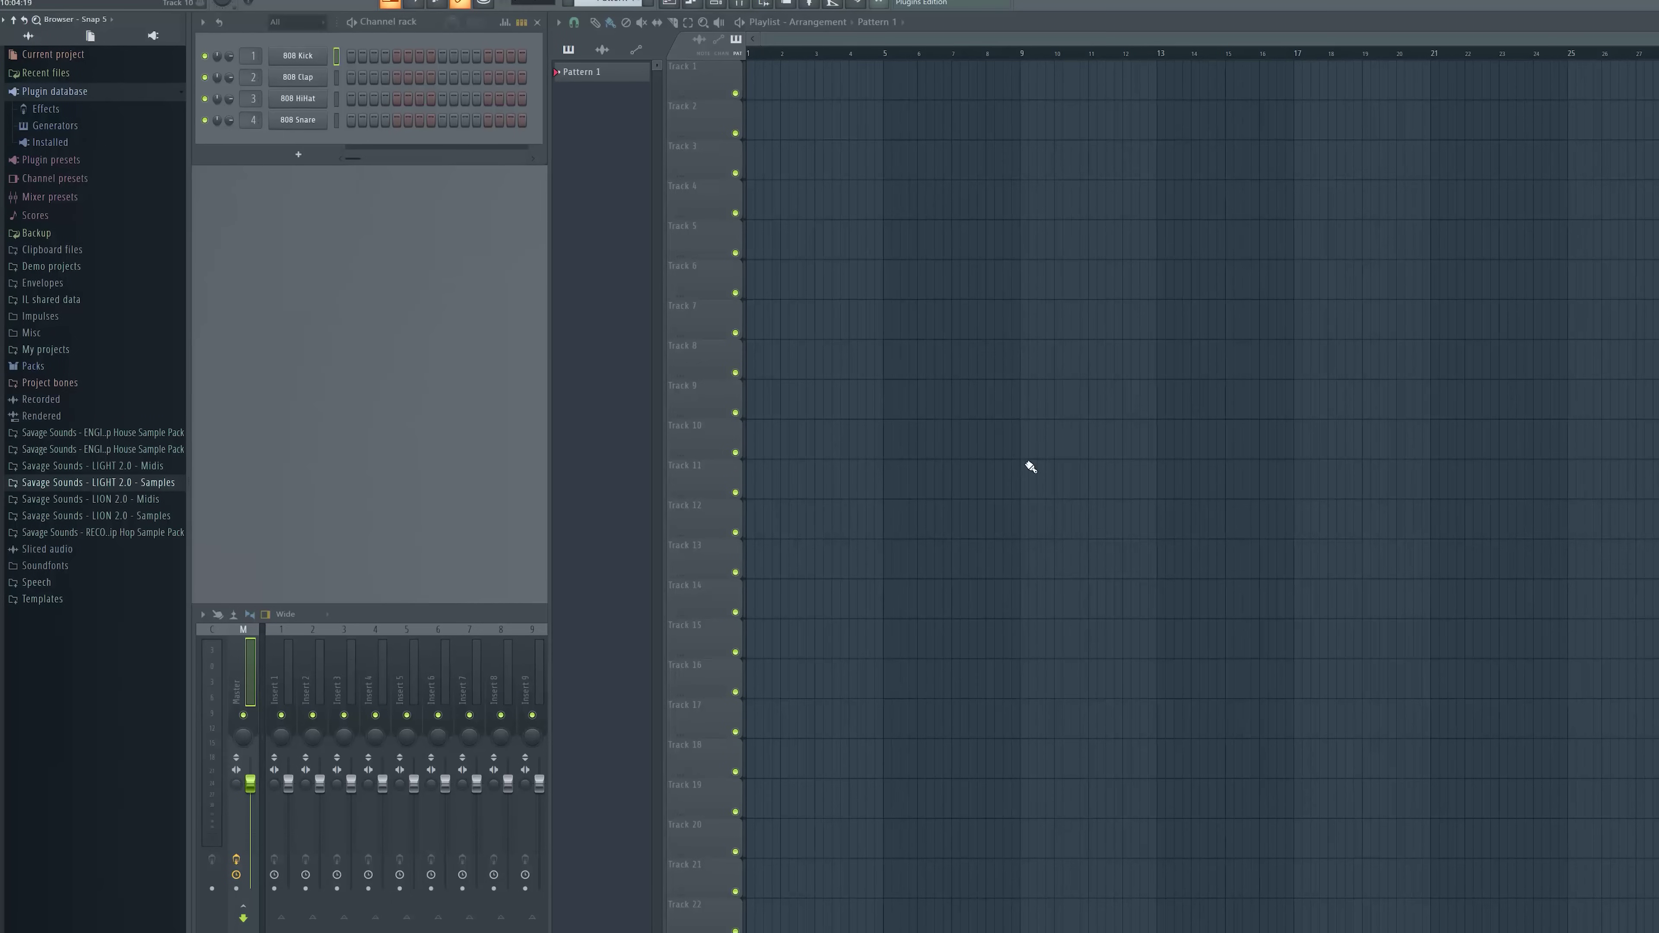